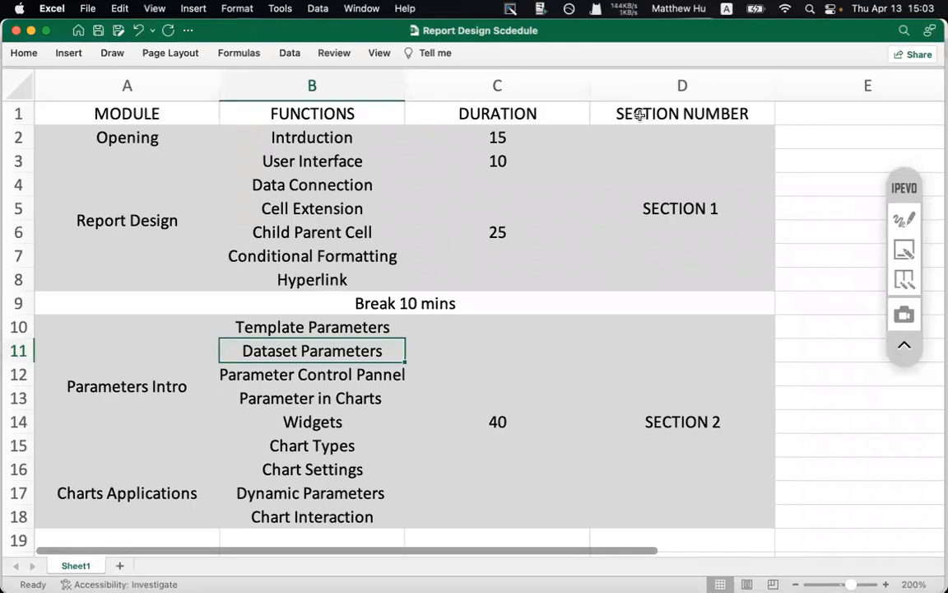
# - Review the schedule sheet's cells: SECTION 1, SECTION 2, duration 15, MODULE and FUNCTIONS headers, and schedule rows
pyautogui.click(657, 210)
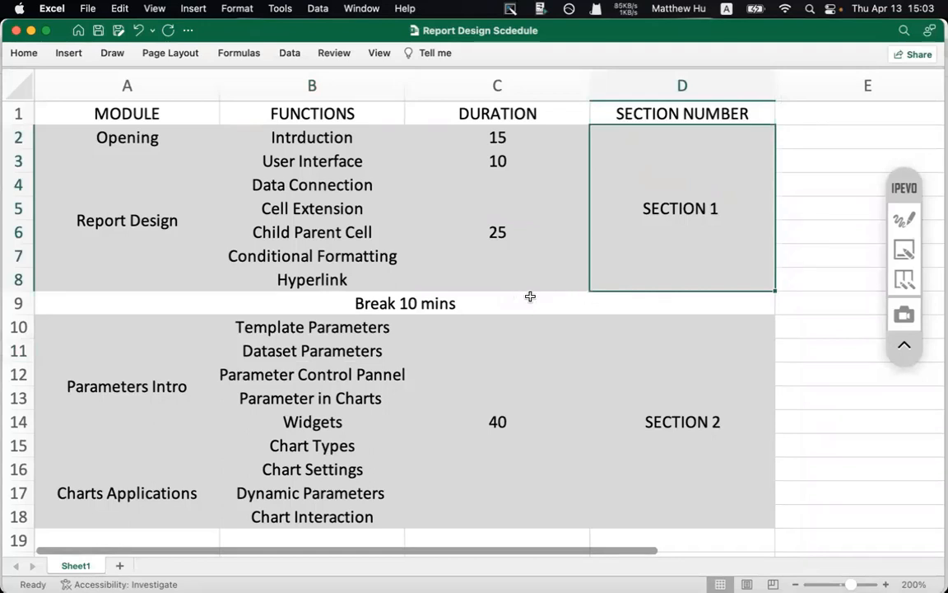
pyautogui.click(650, 387)
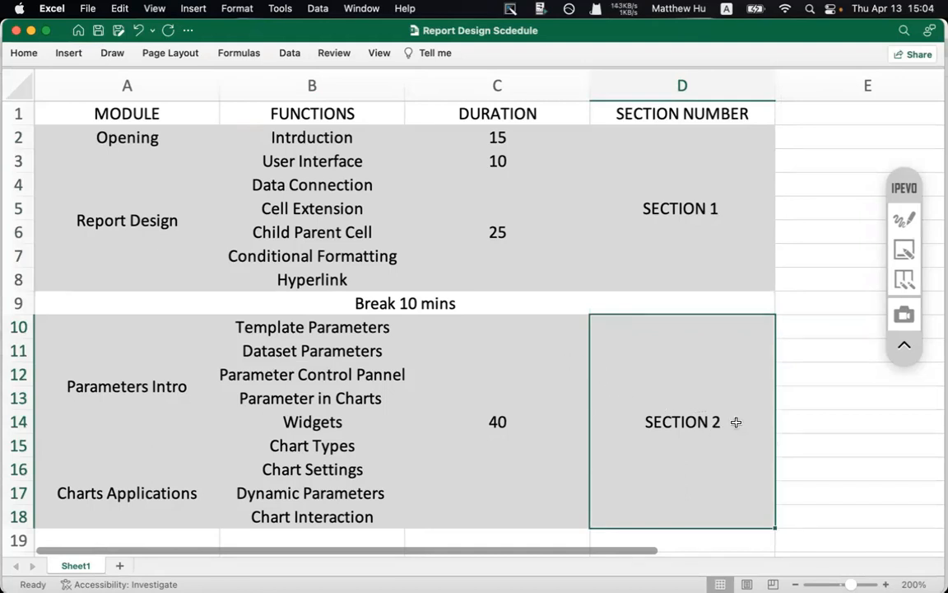
pyautogui.click(485, 131)
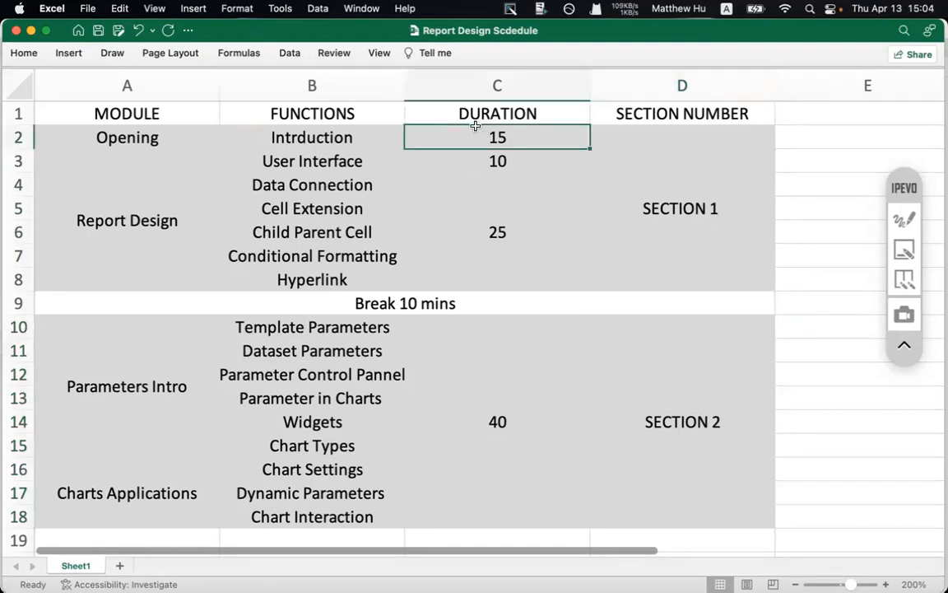
pyautogui.click(127, 114)
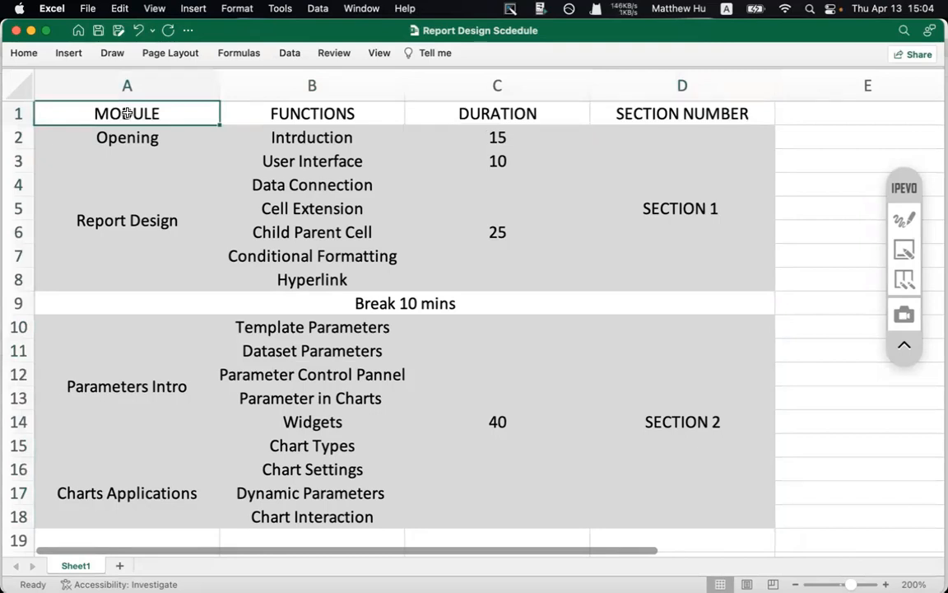
pyautogui.moveTo(120, 174); pyautogui.dragTo(127, 354)
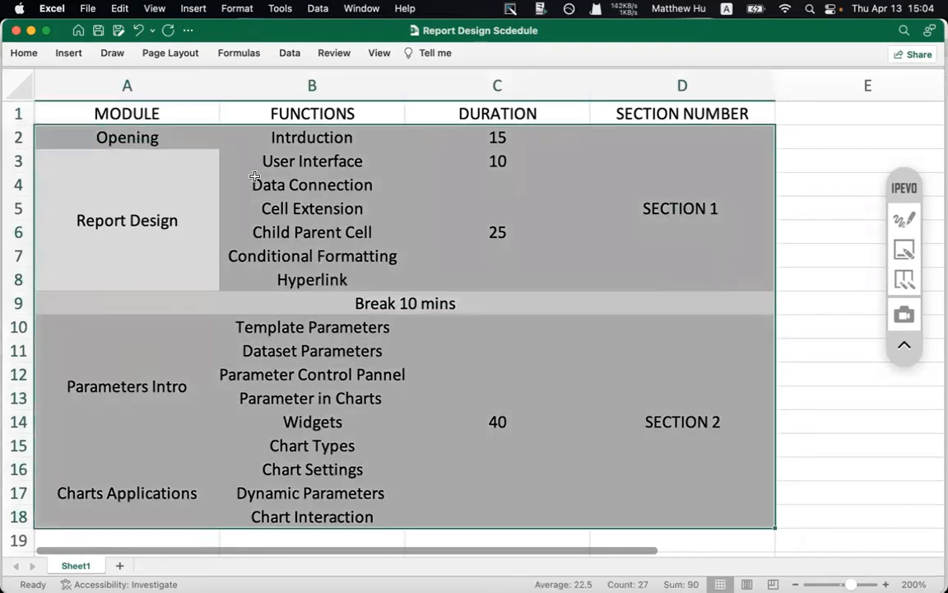
pyautogui.click(260, 106)
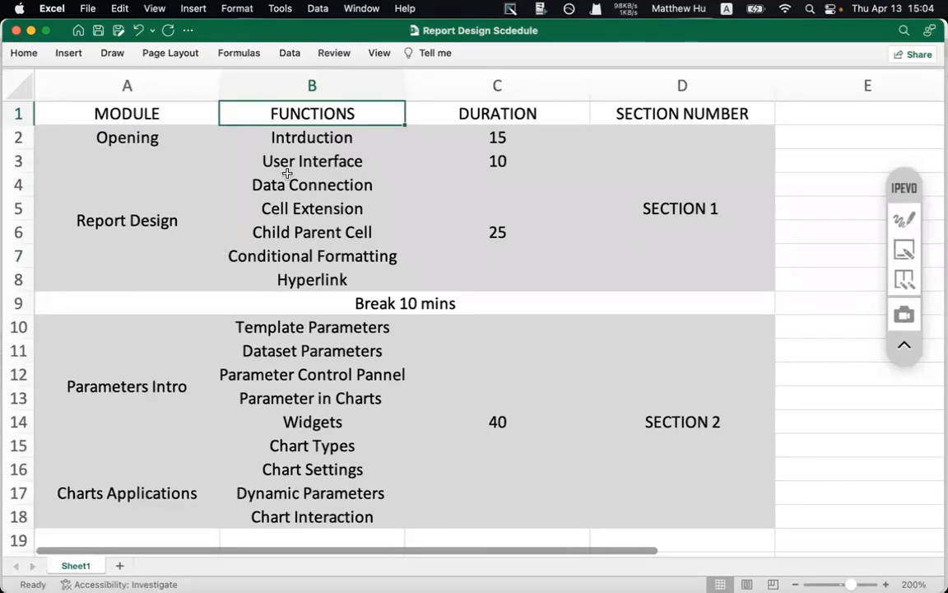
pyautogui.moveTo(259, 160); pyautogui.dragTo(296, 394)
pyautogui.click(299, 323)
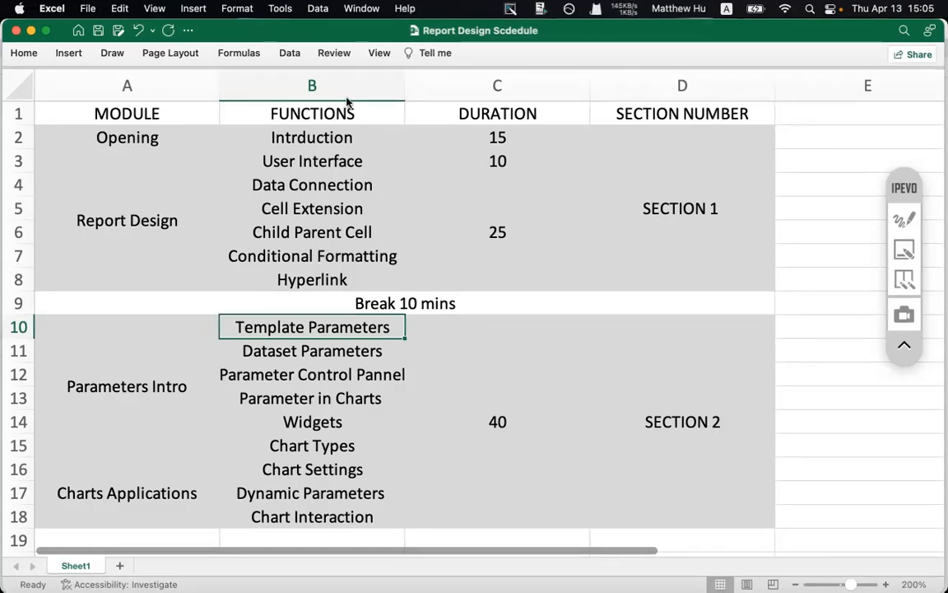
pyautogui.click(266, 232)
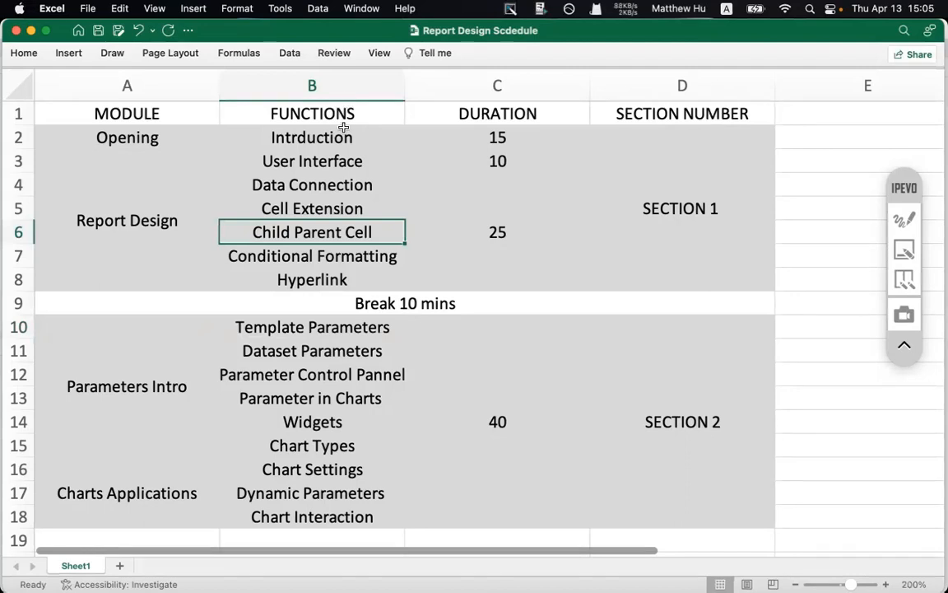
# - In Chrome, go to the FineReport free-trial form via fanruan.com's Free Trial menu
pyautogui.moveTo(418, 568)
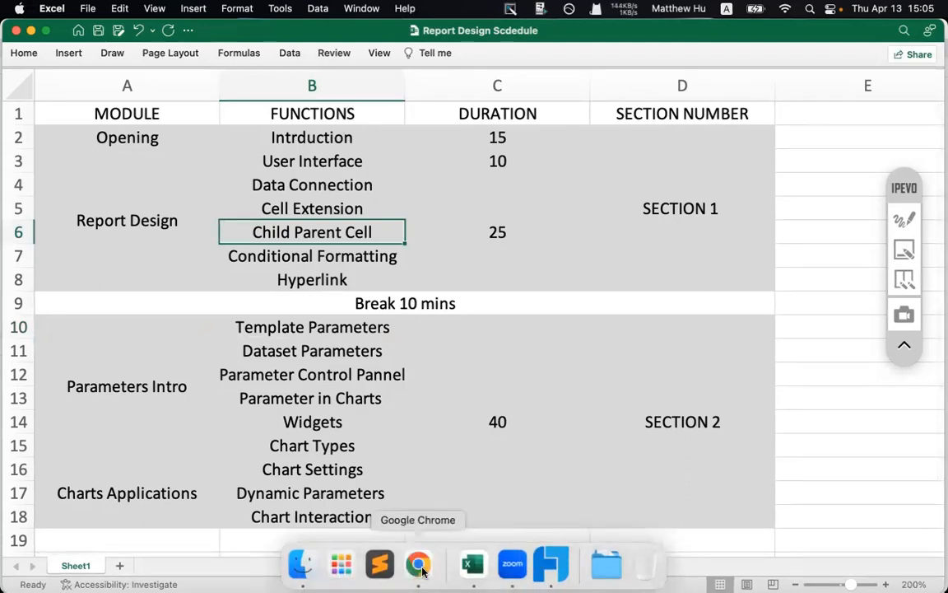
pyautogui.click(420, 566)
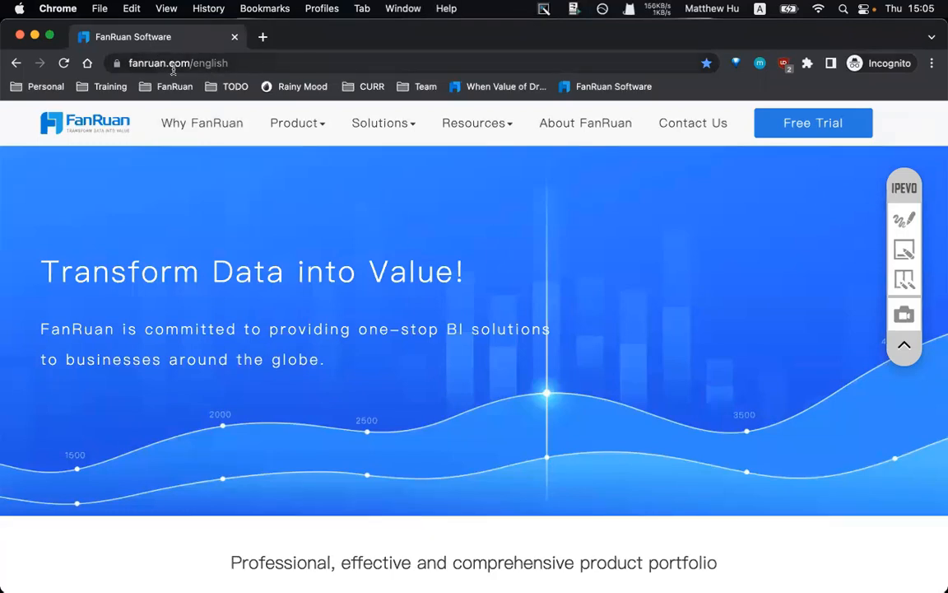
pyautogui.moveTo(803, 125)
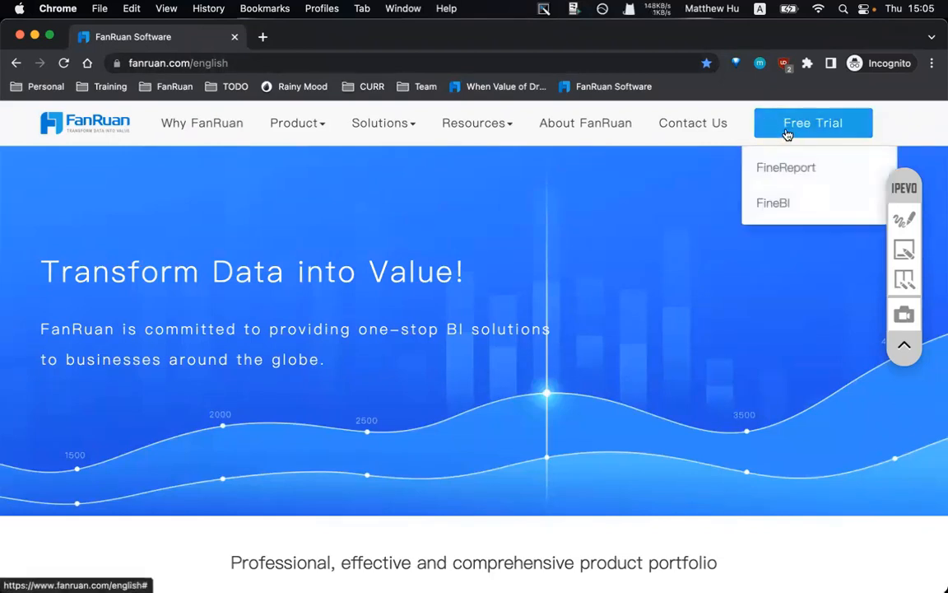
pyautogui.click(778, 176)
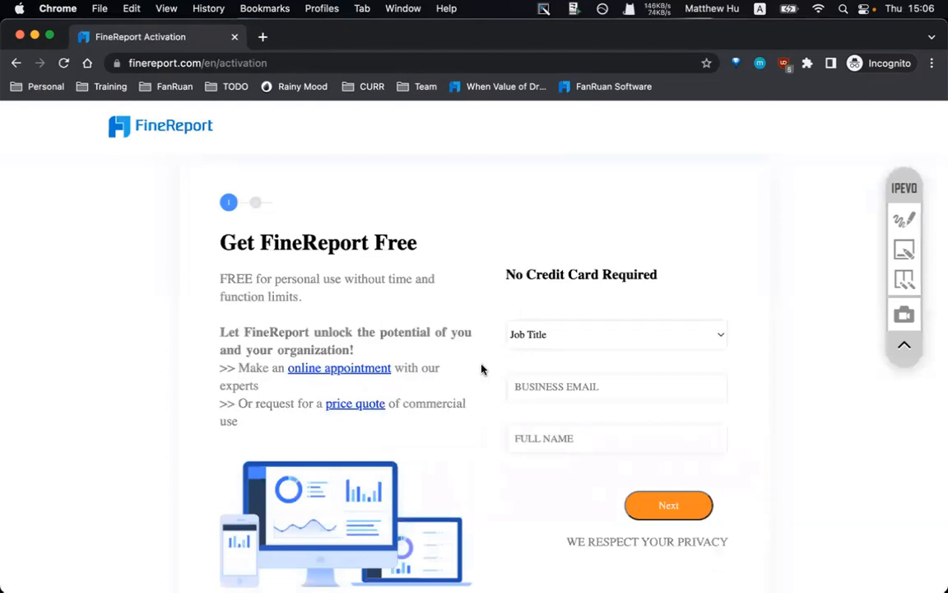
# - Set the job title to Software Provider and fill in the suggested business e-mail
pyautogui.click(561, 335)
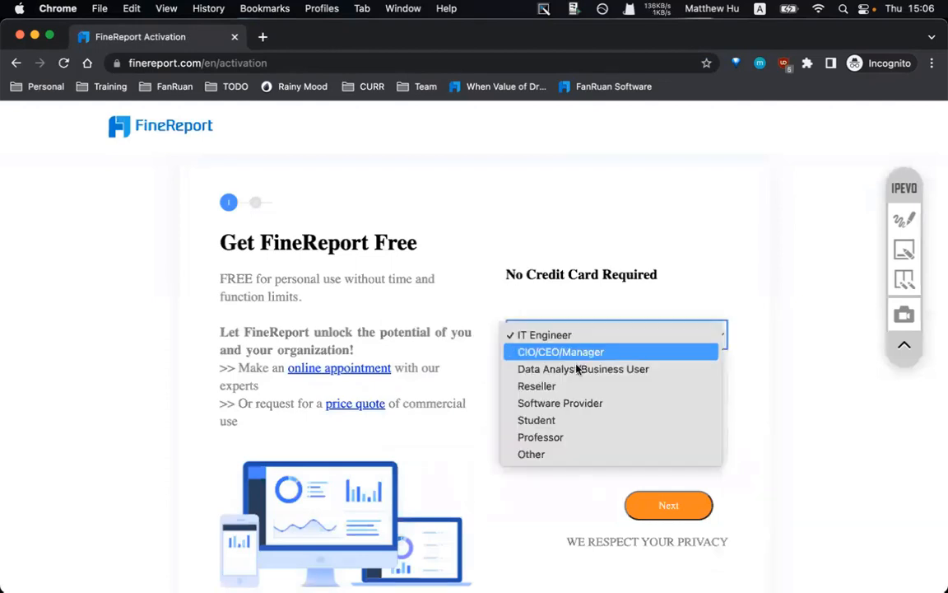
pyautogui.click(554, 404)
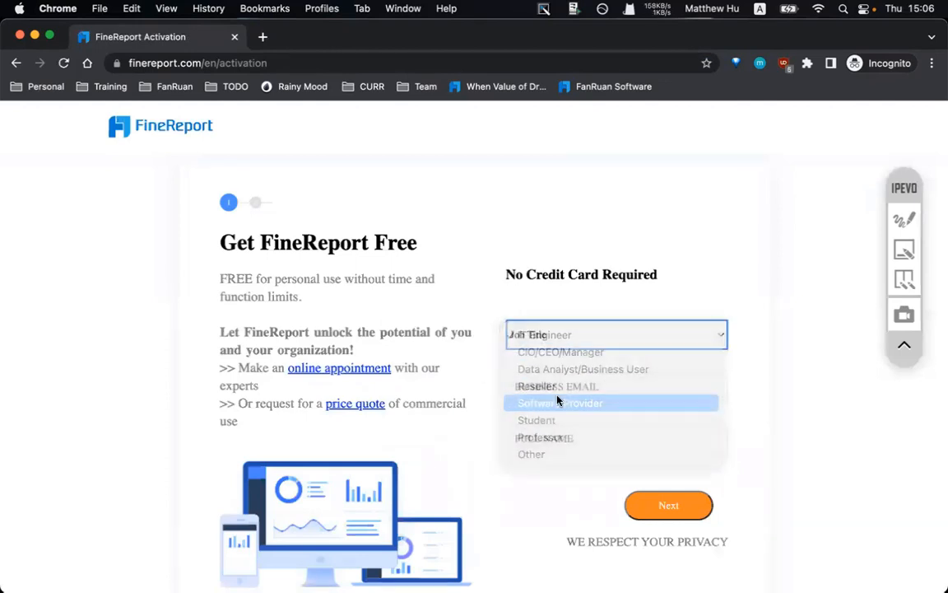
pyautogui.click(552, 397)
pyautogui.click(625, 477)
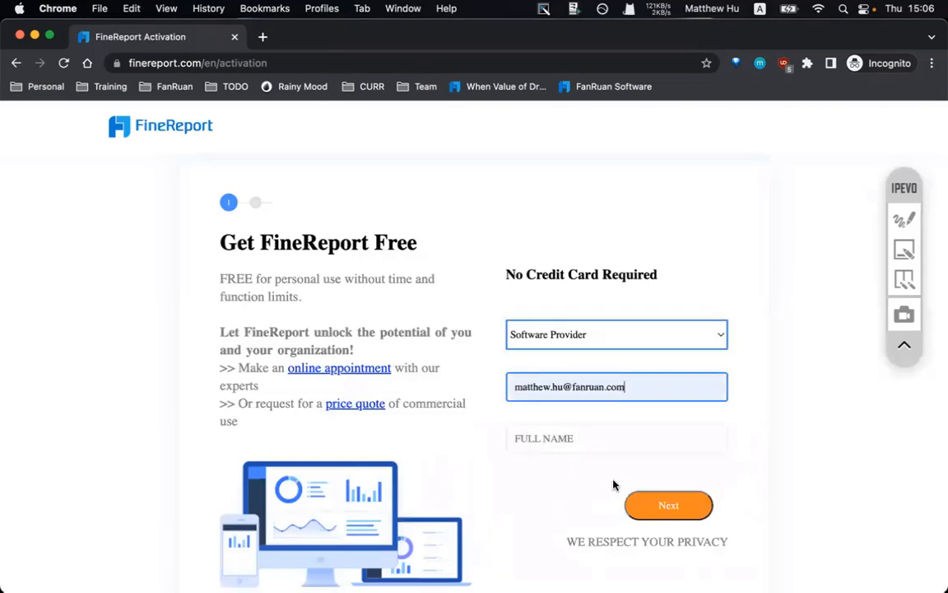
pyautogui.moveTo(655, 392); pyautogui.dragTo(502, 387)
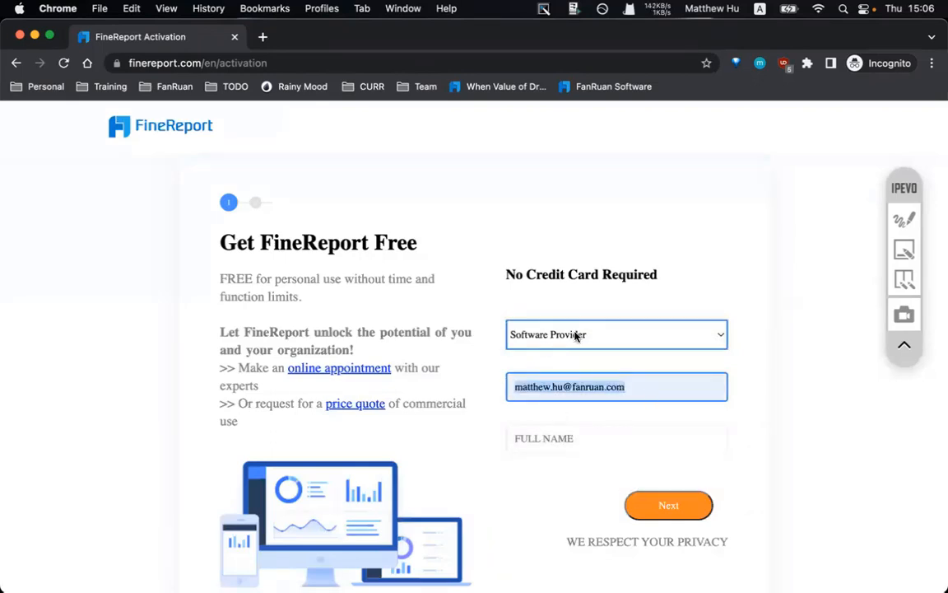
# - Enter the user's full name and continue to the second signup step
pyautogui.click(539, 438)
pyautogui.write('mmat')
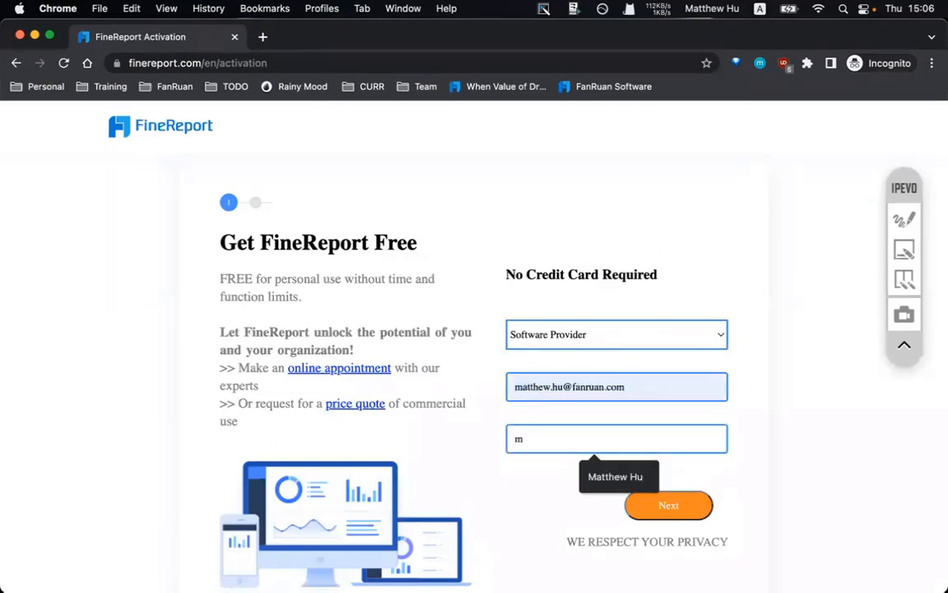
pyautogui.press('BackSpace')
pyautogui.press('BackSpace')
pyautogui.press('BackSpace')
pyautogui.press('BackSpace')
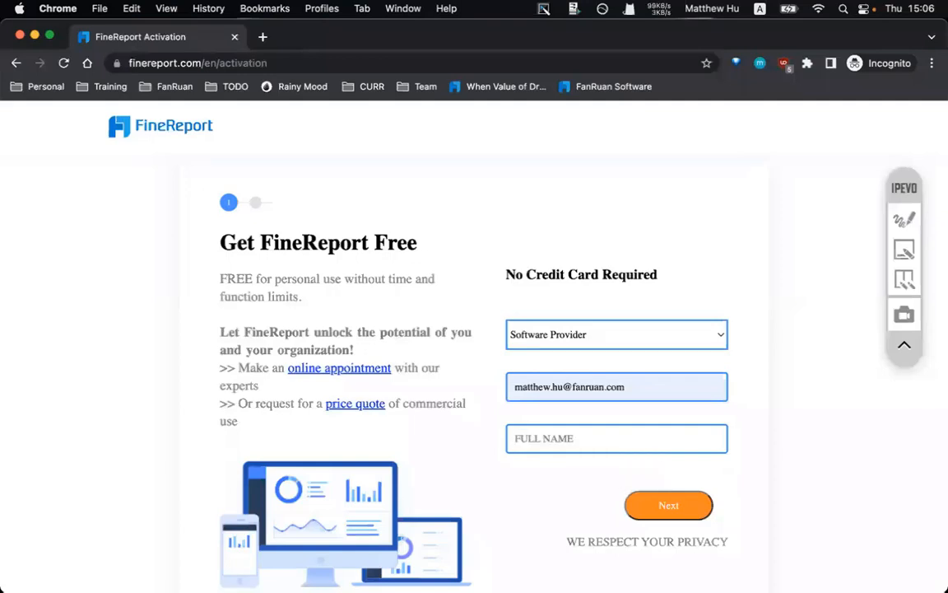
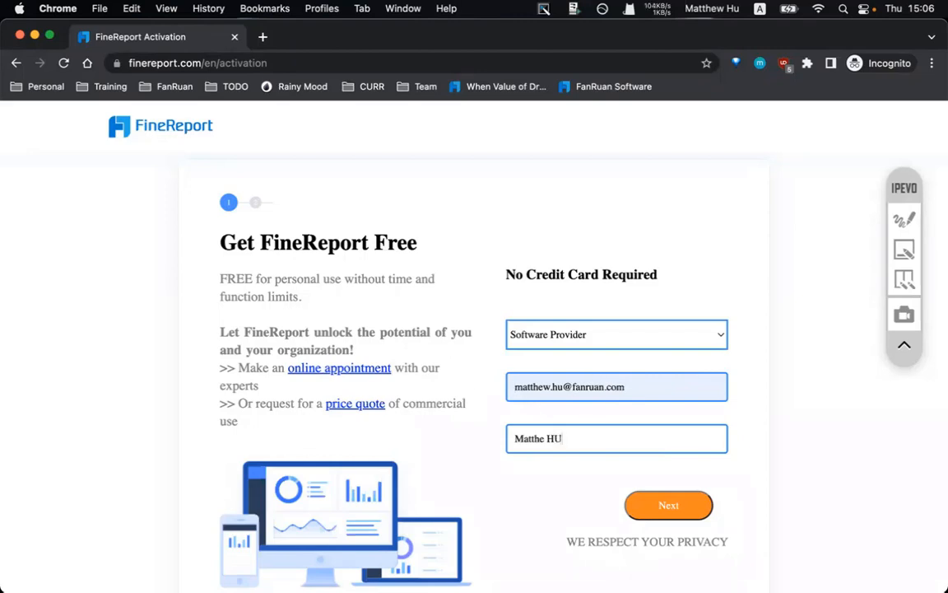
pyautogui.write('u')
pyautogui.click(670, 504)
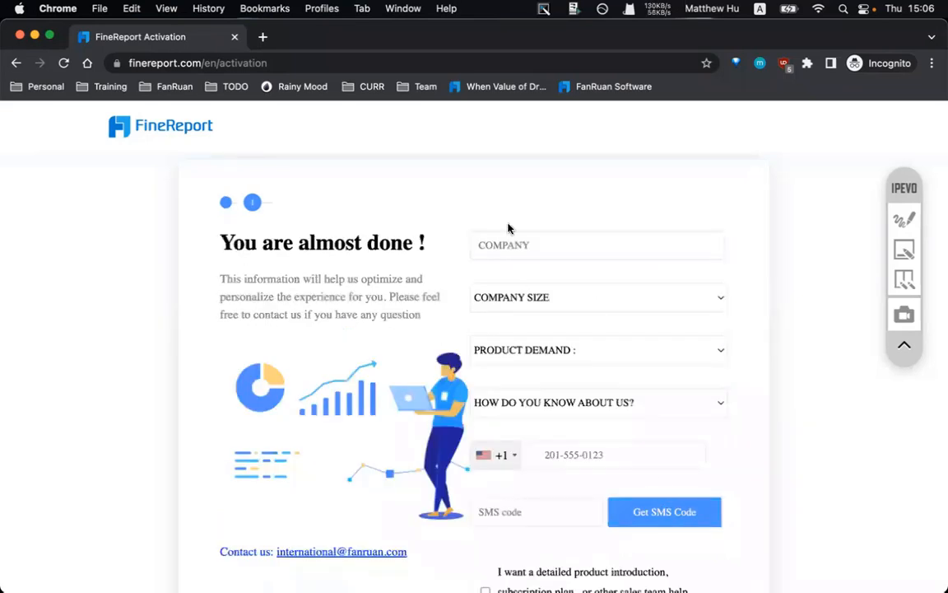
# - Enter company fanruan, company size 1000+, demand Personal use, and referral source Webinar
pyautogui.click(477, 240)
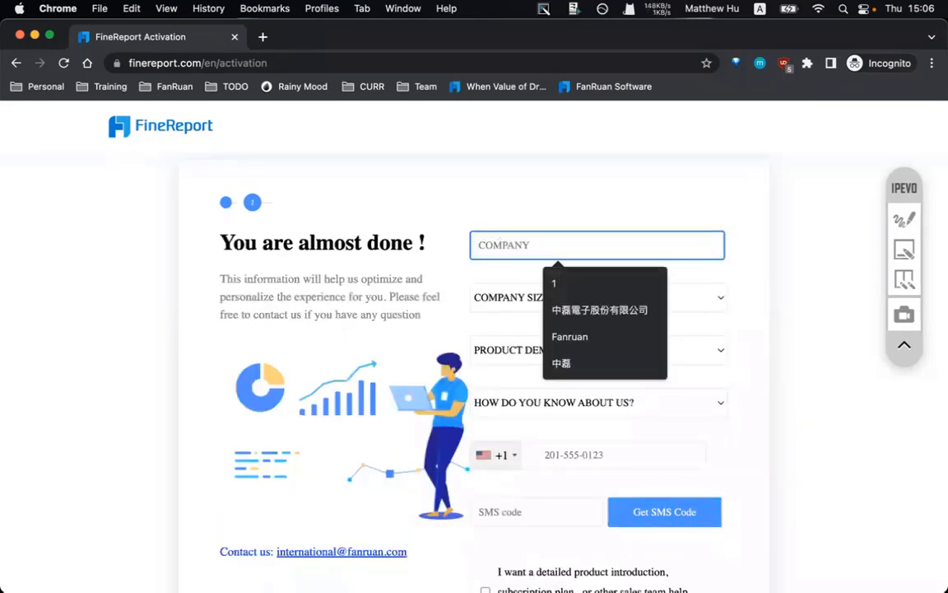
pyautogui.write('fanruan')
pyautogui.click(498, 301)
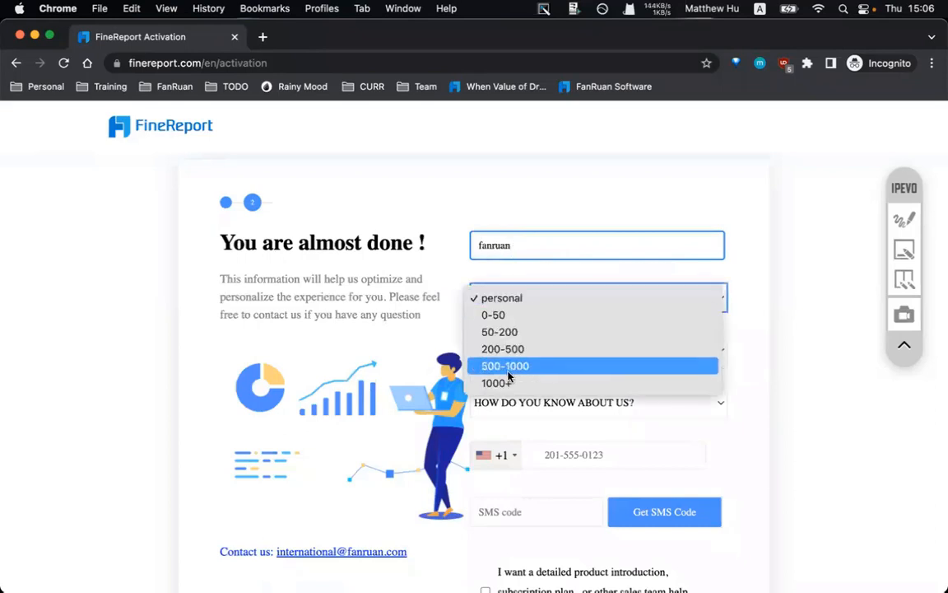
pyautogui.click(505, 383)
pyautogui.click(508, 354)
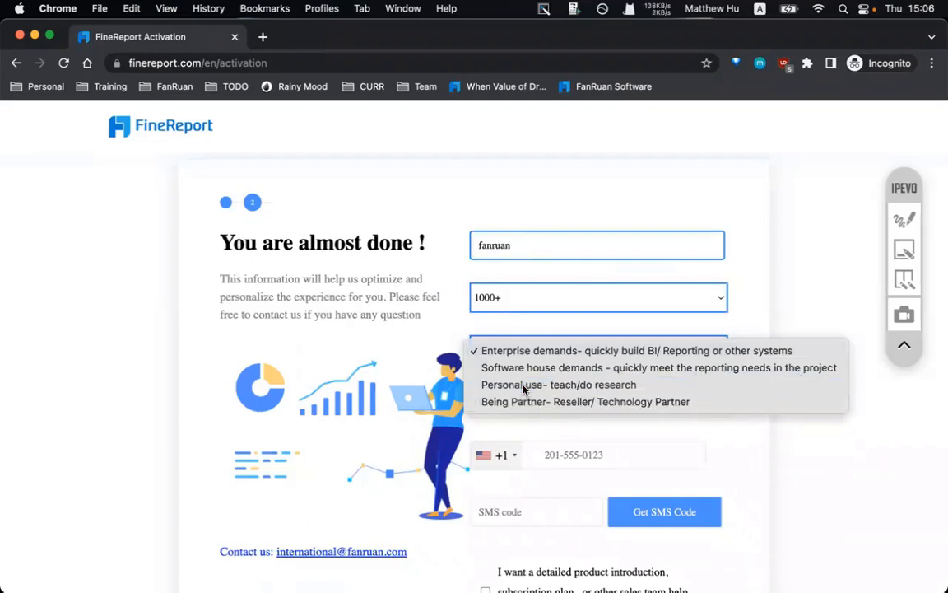
pyautogui.click(517, 385)
pyautogui.click(527, 411)
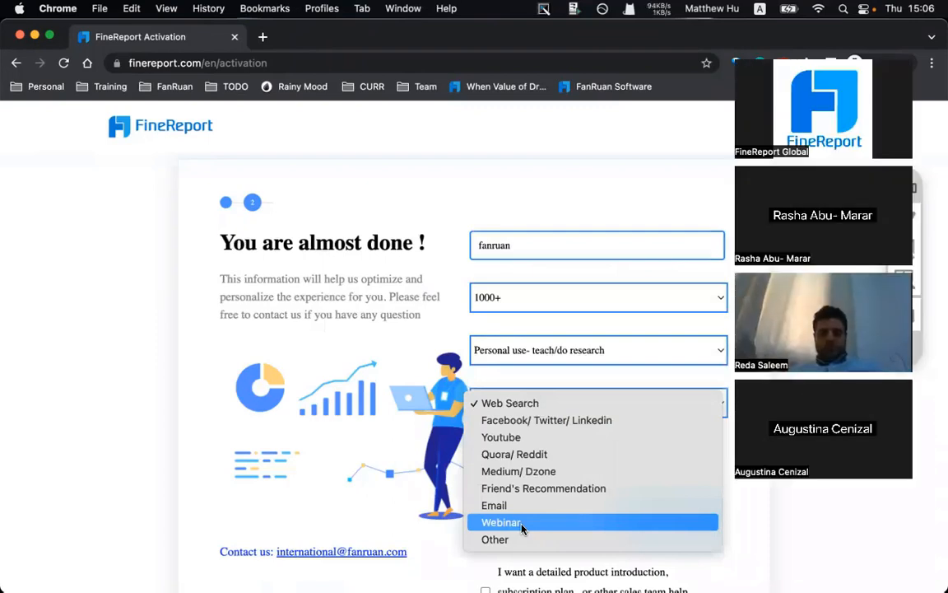
pyautogui.click(516, 525)
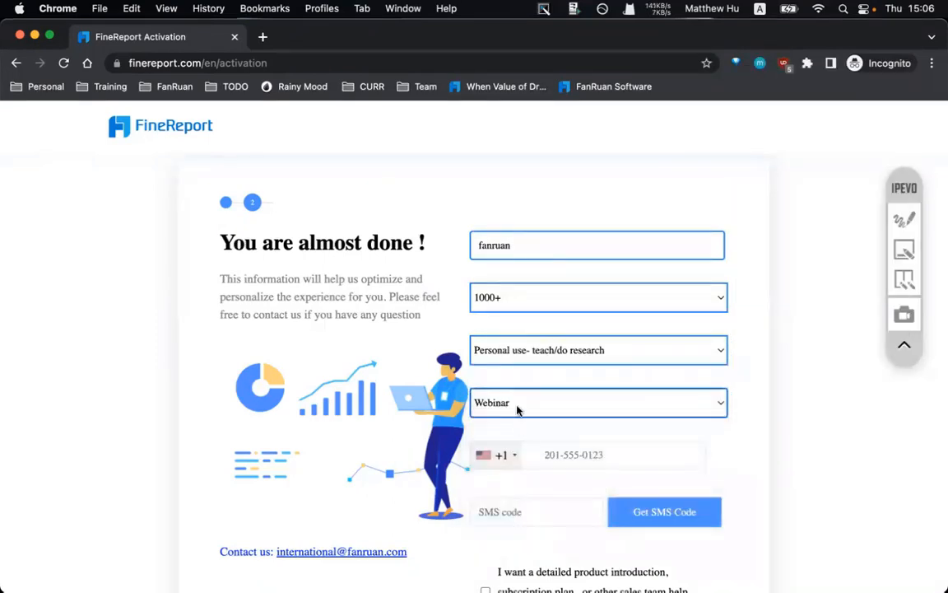
# - Enter the phone number and SMS verification code, then submit to download FineReport
pyautogui.click(553, 456)
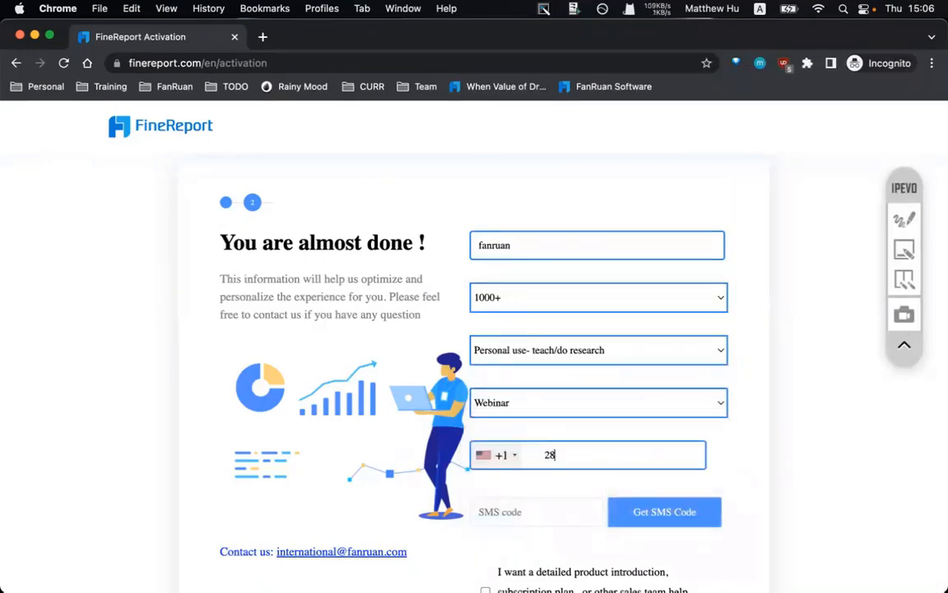
pyautogui.scroll(-2, 523, 511)
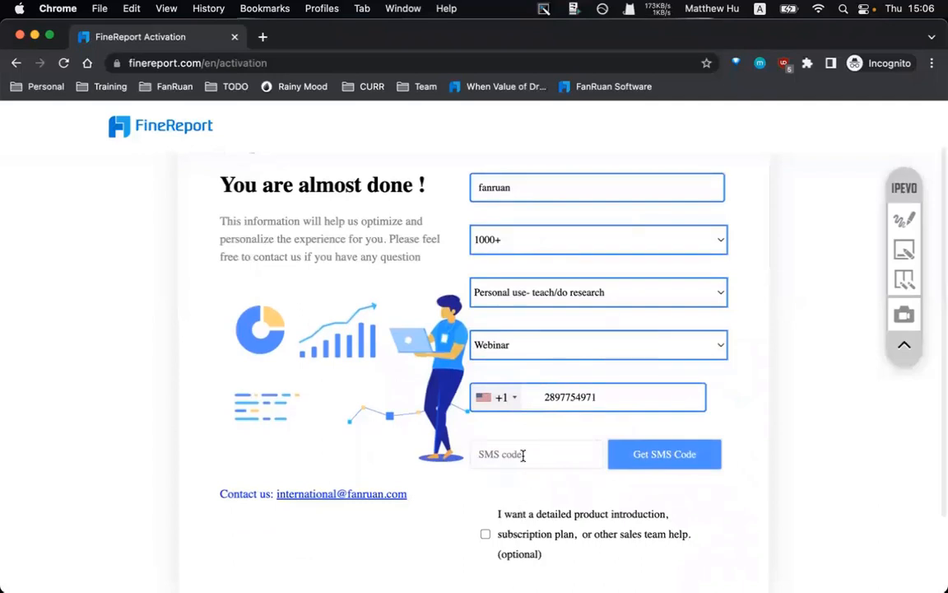
pyautogui.click(525, 453)
pyautogui.click(544, 493)
pyautogui.scroll(-3, 550, 495)
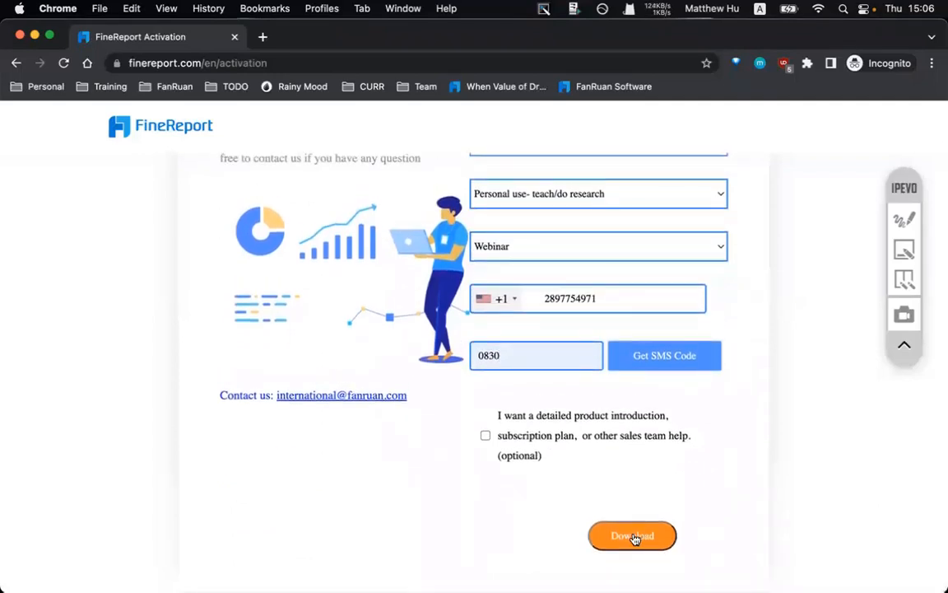
pyautogui.click(632, 536)
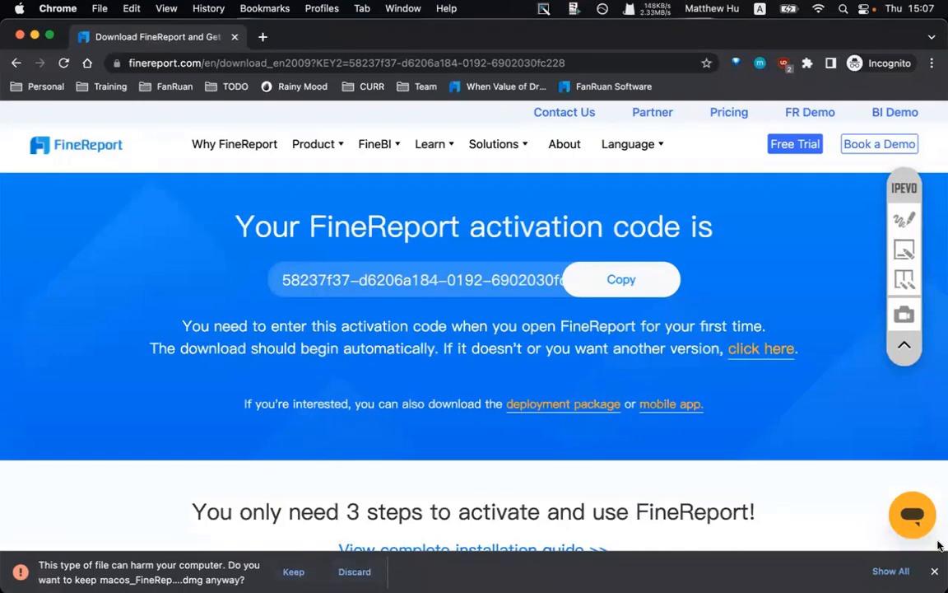
# - Close the download warning bar at the bottom of Chrome
pyautogui.click(936, 572)
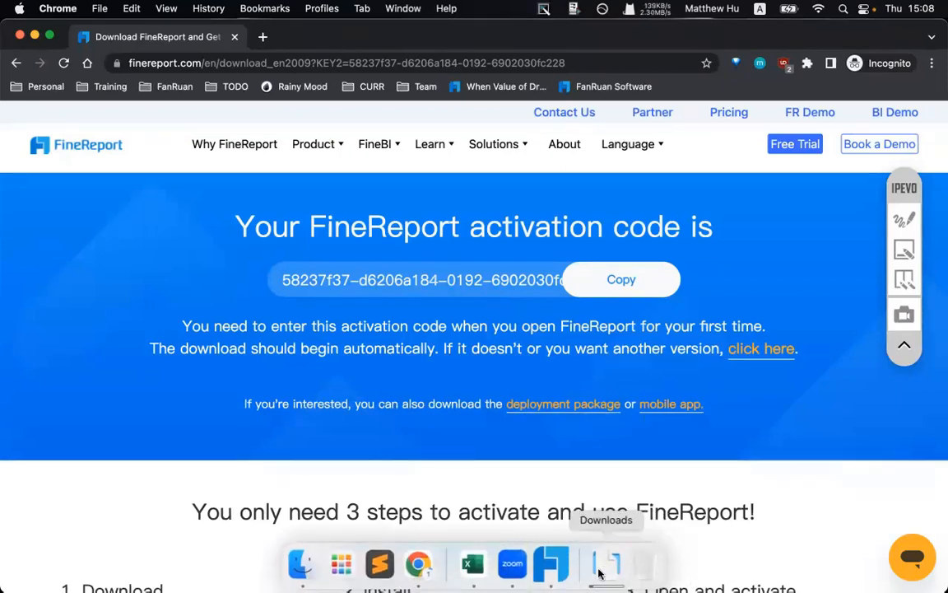
# - Open the Downloads folder from the Dock in a Finder window
pyautogui.click(604, 566)
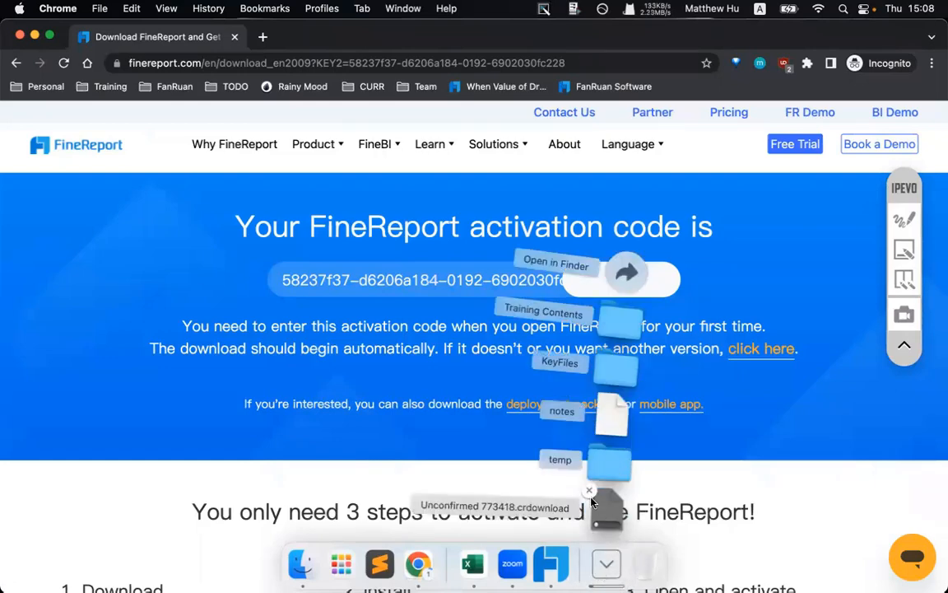
pyautogui.click(589, 491)
pyautogui.click(605, 563)
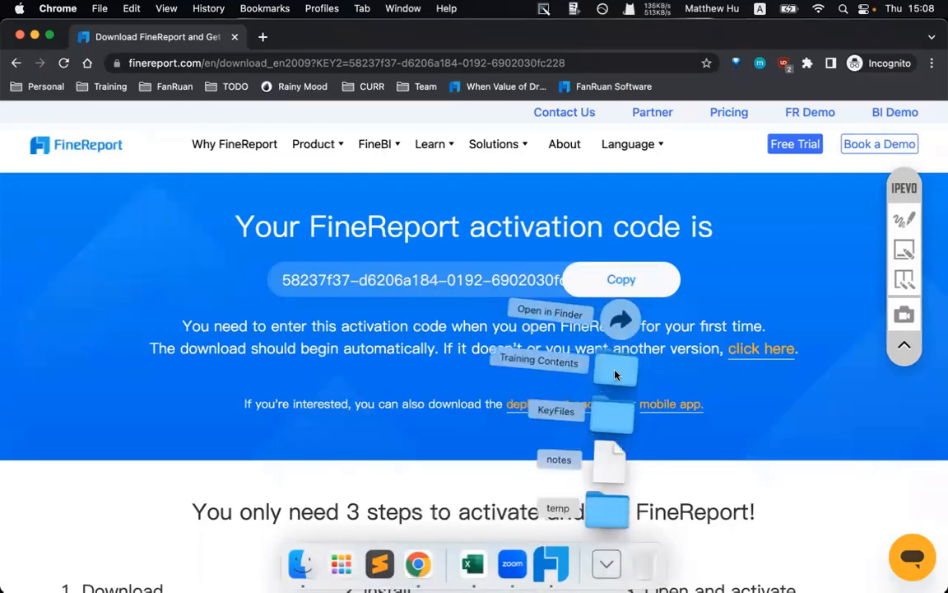
pyautogui.click(613, 327)
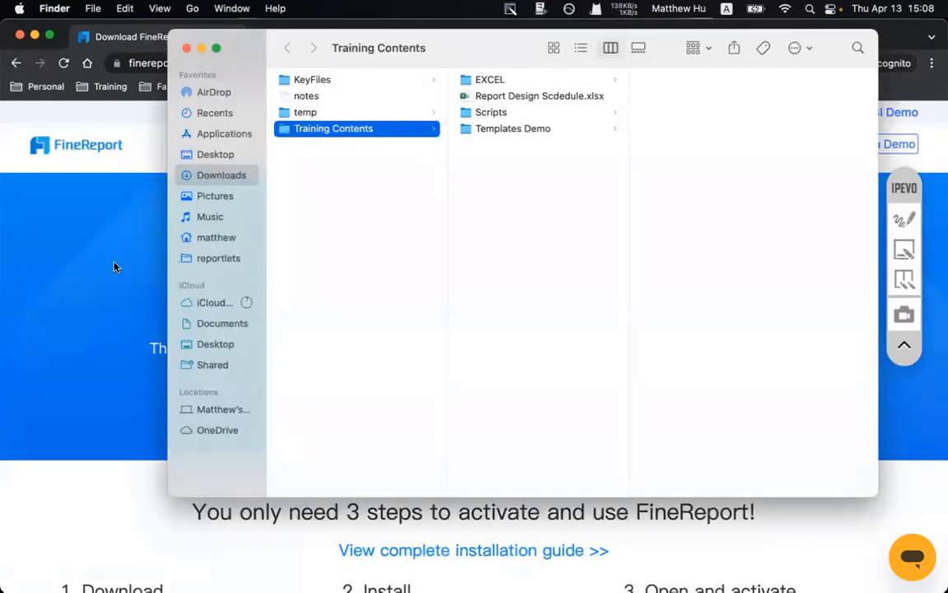
# - Browse into Templates Demo > cpt and select OrderInformationList.mp4
pyautogui.click(515, 117)
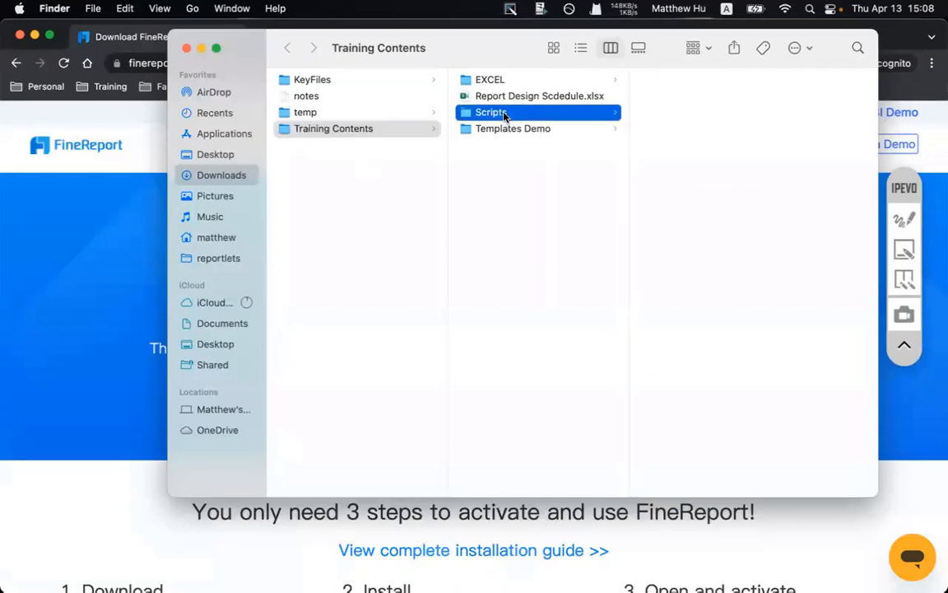
pyautogui.click(508, 130)
pyautogui.click(668, 79)
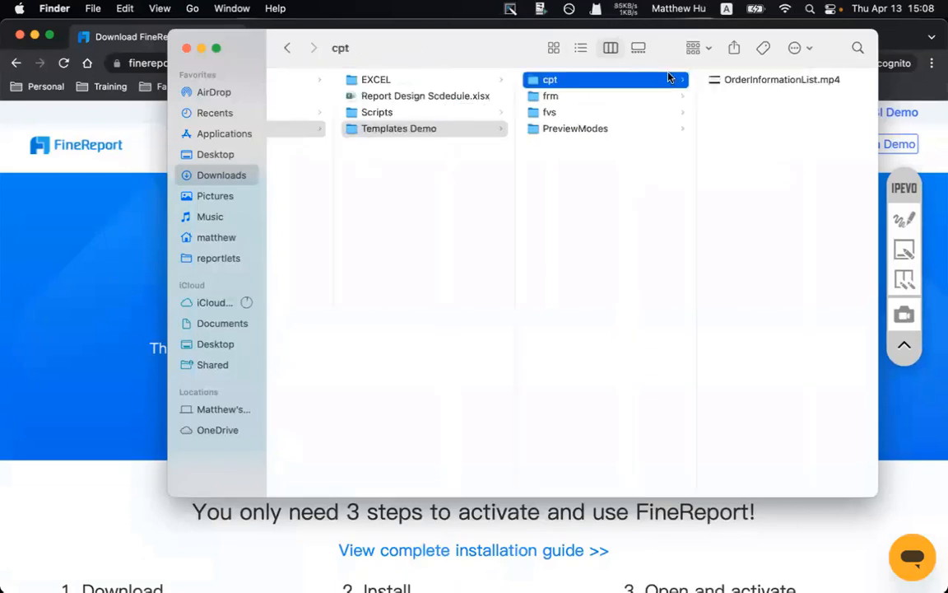
pyautogui.click(580, 47)
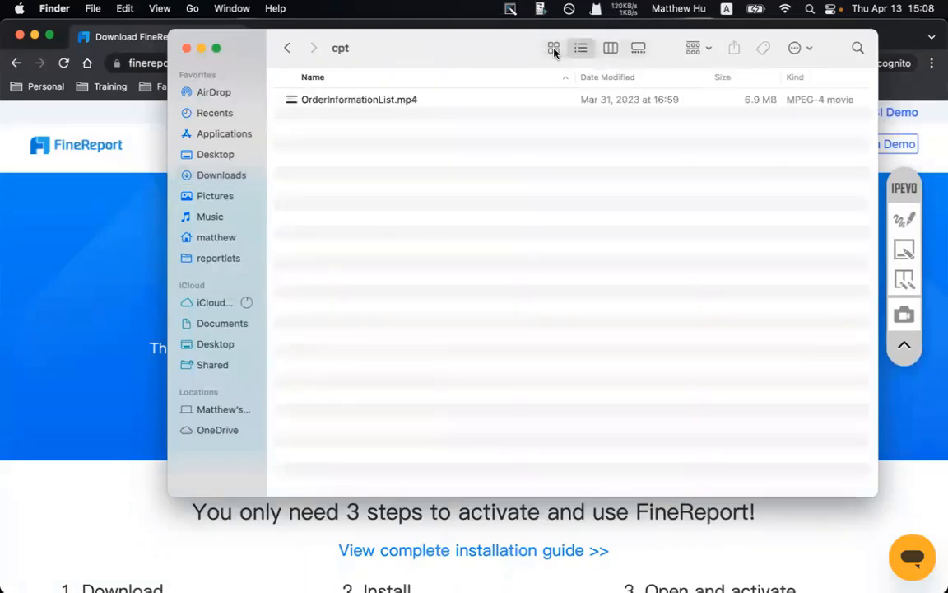
pyautogui.click(554, 50)
pyautogui.click(288, 48)
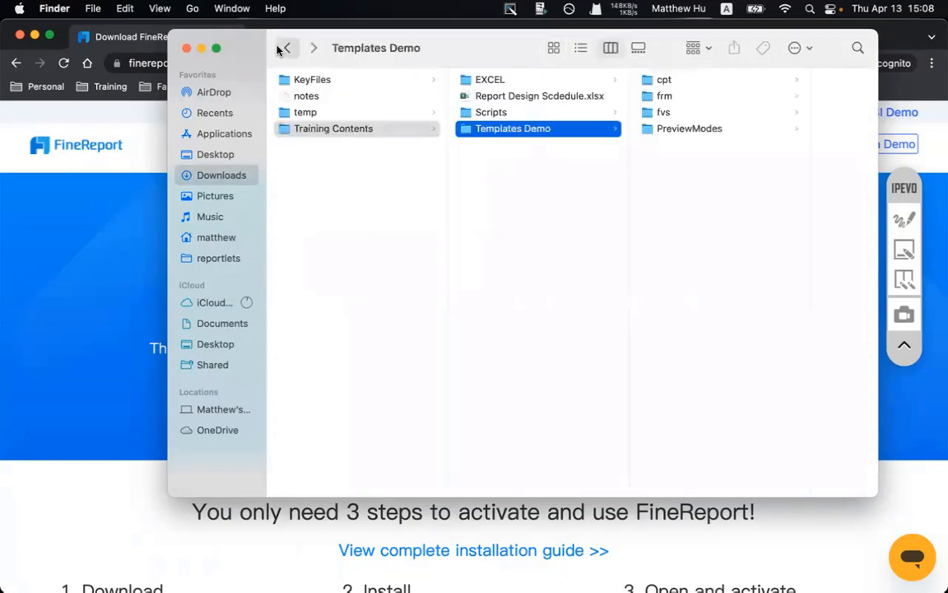
pyautogui.click(681, 79)
pyautogui.moveTo(402, 49); pyautogui.dragTo(267, 154)
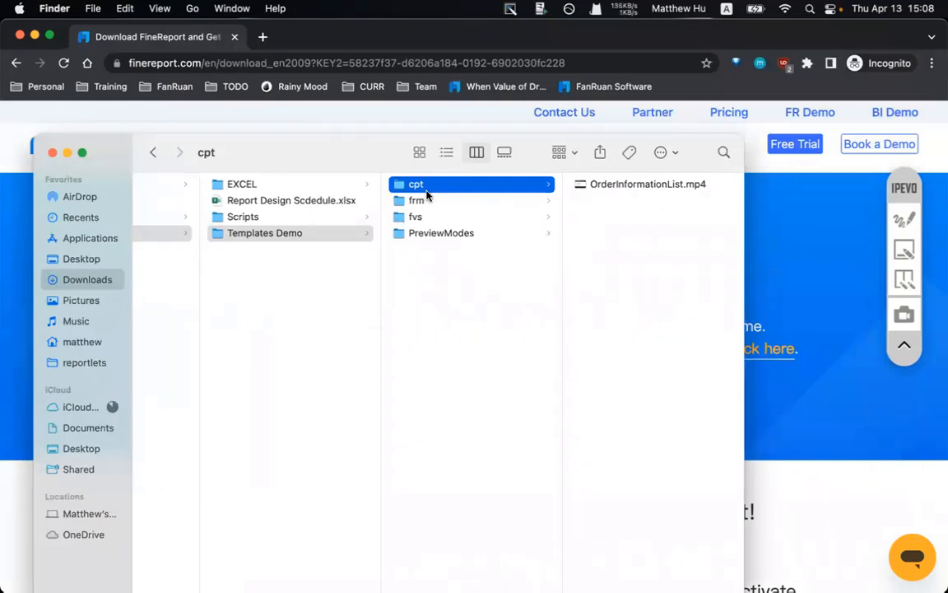
pyautogui.click(628, 183)
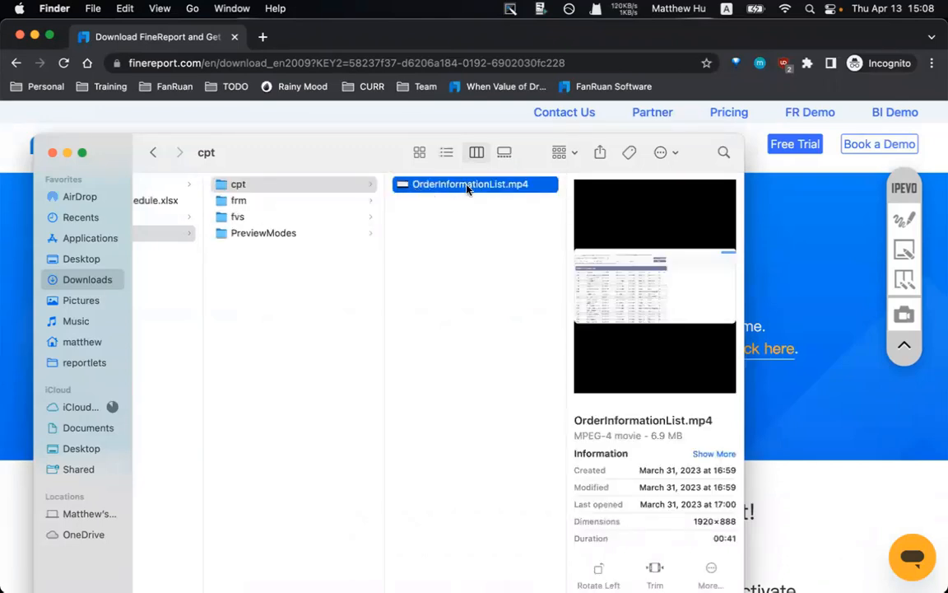
# - Play OrderInformationList.mp4 in VLC, close it, then open the frm folder
pyautogui.doubleClick(465, 185)
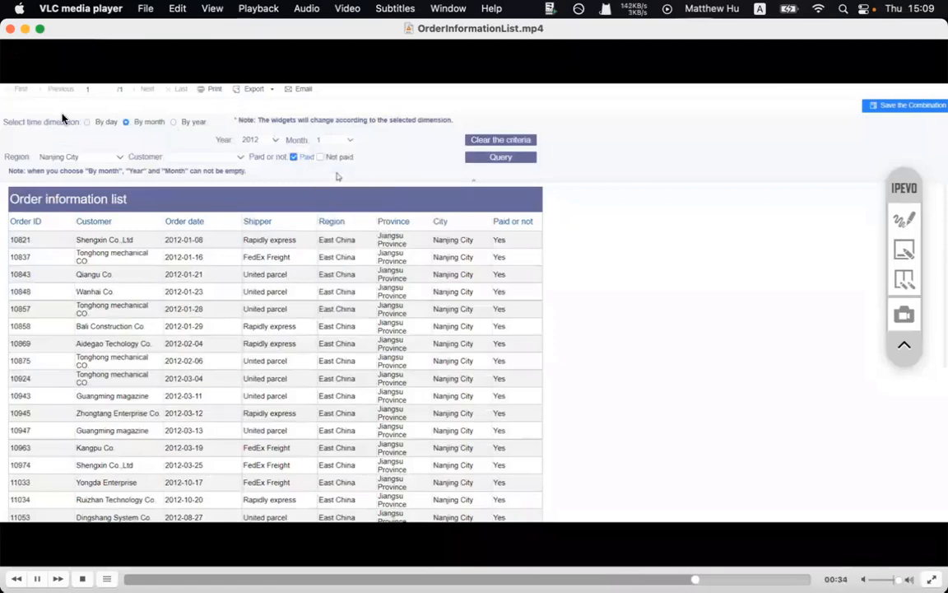
pyautogui.click(10, 29)
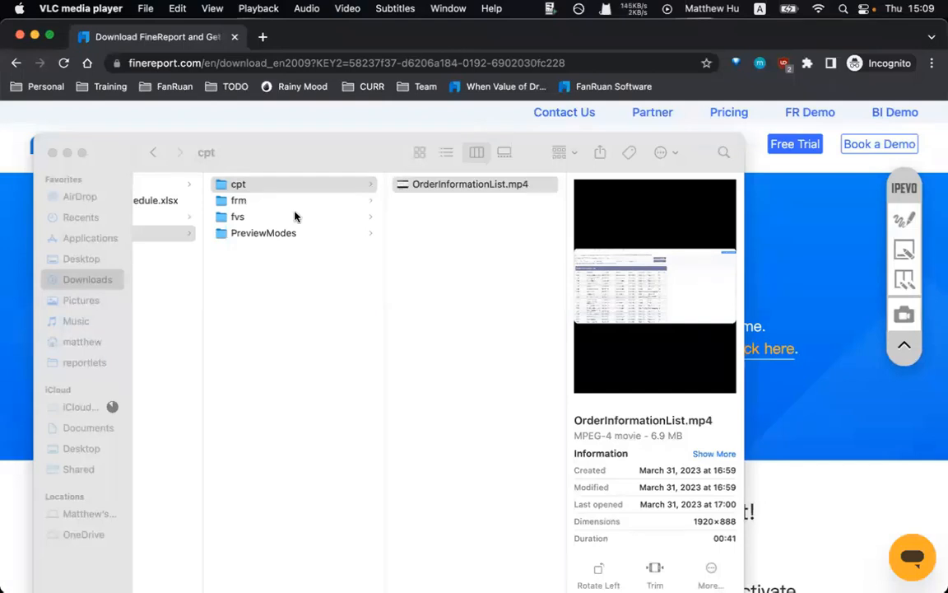
pyautogui.click(255, 202)
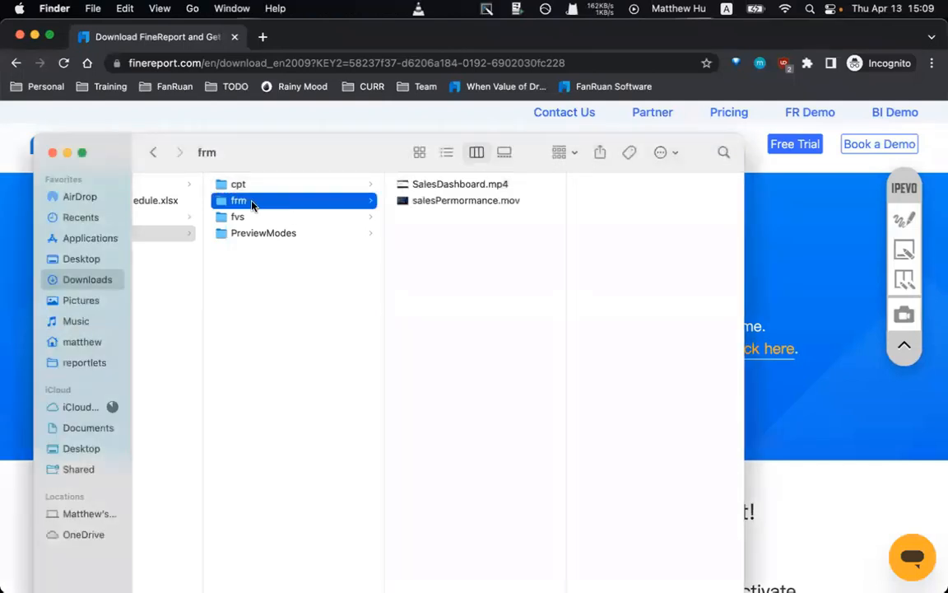
# - Play SalesDashboard.mp4 in VLC, close it, then select salesPermormance.mov
pyautogui.click(431, 189)
pyautogui.doubleClick(422, 189)
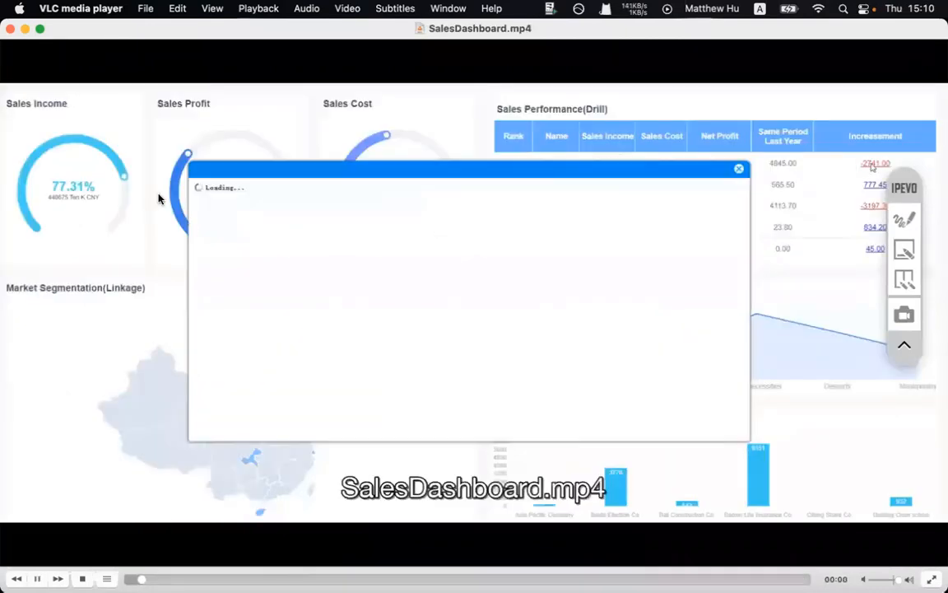
pyautogui.click(10, 29)
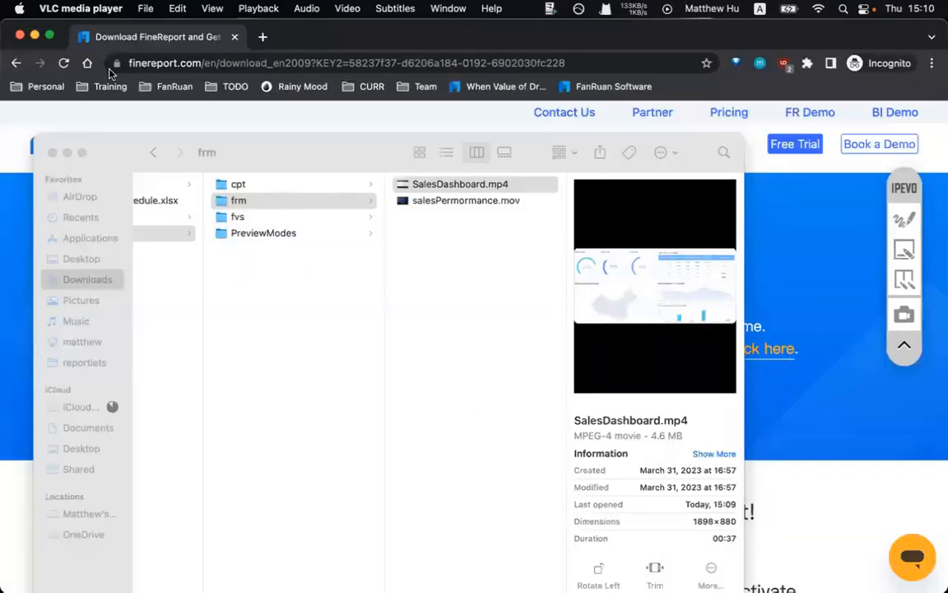
pyautogui.click(454, 201)
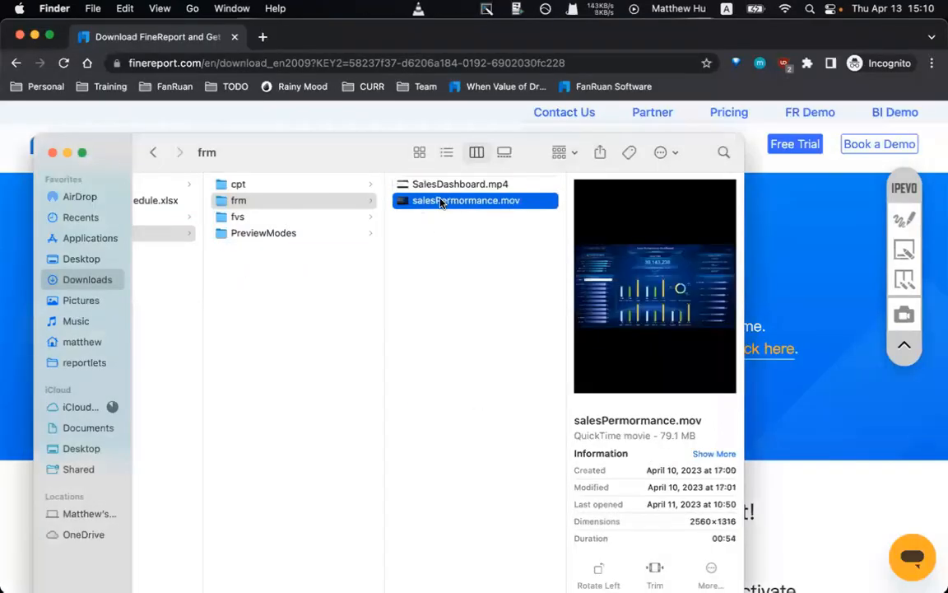
# - Play salesPermormance.mov and mark up the period choices, top store row and product filter with the pen
pyautogui.doubleClick(440, 203)
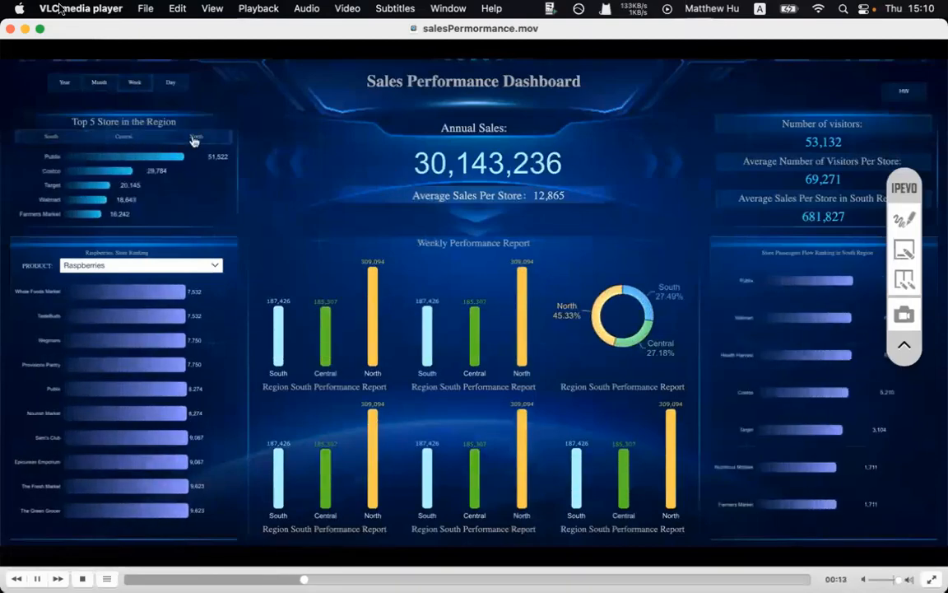
pyautogui.click(905, 217)
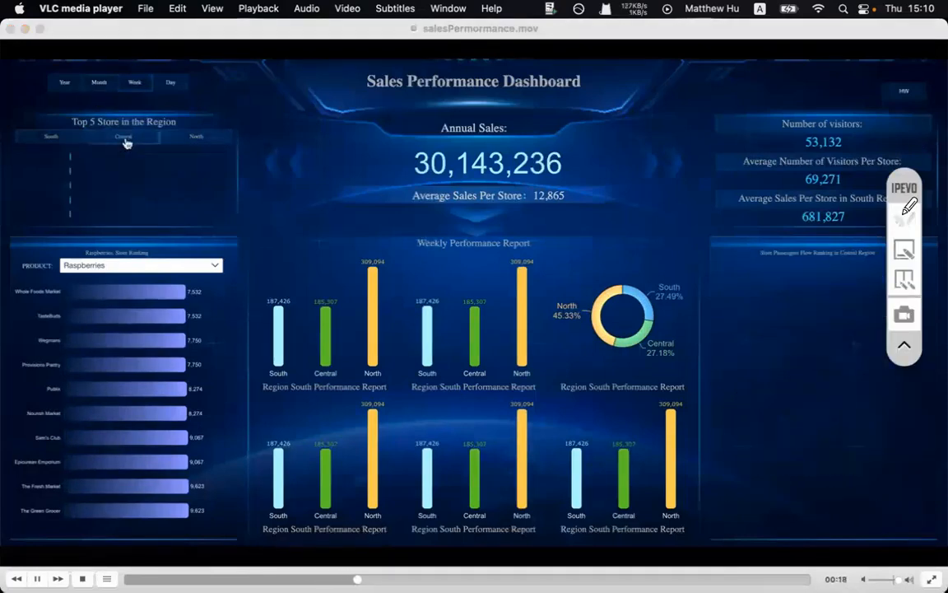
pyautogui.moveTo(47, 106); pyautogui.dragTo(192, 106)
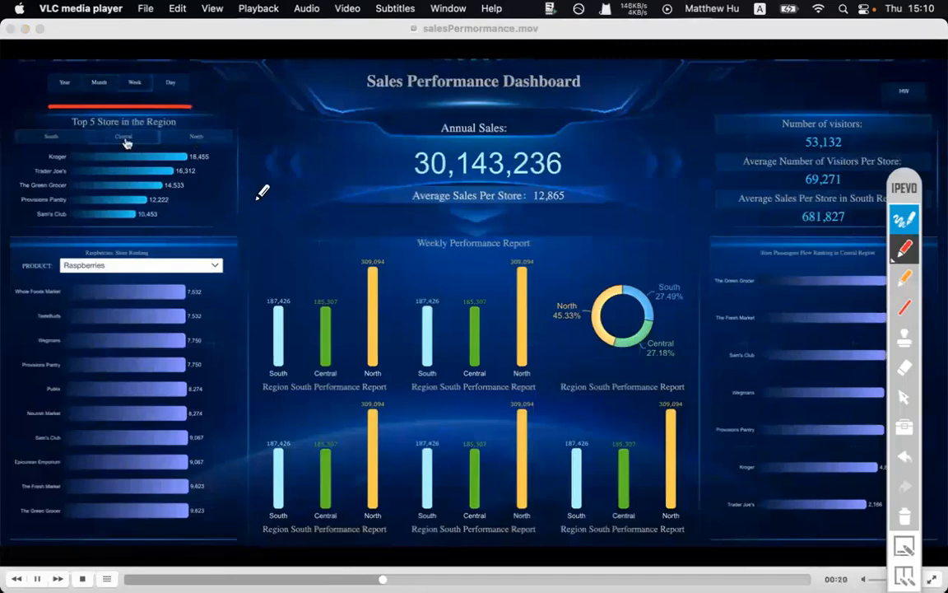
pyautogui.moveTo(30, 156); pyautogui.dragTo(190, 156)
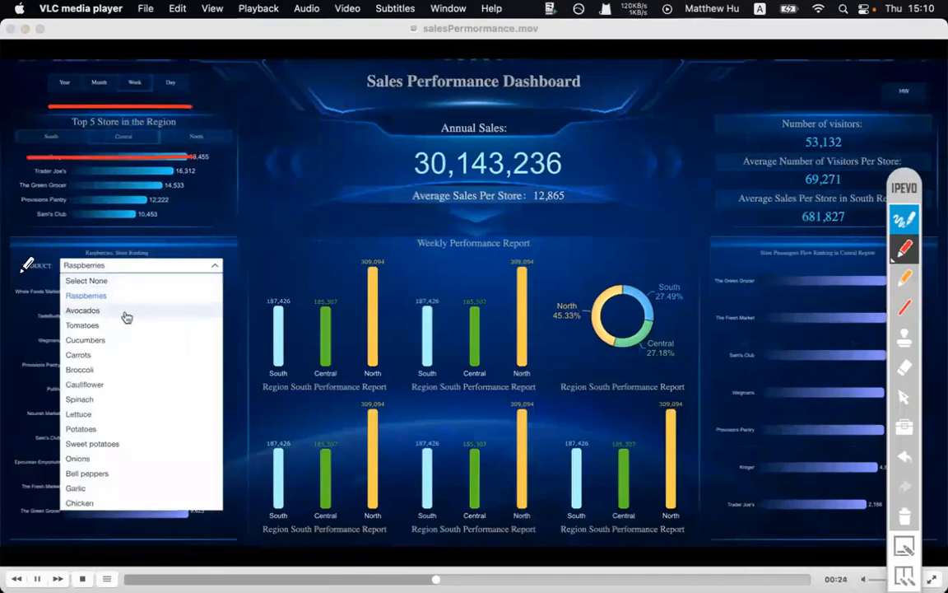
pyautogui.moveTo(51, 239)
pyautogui.mouseDown()
pyautogui.moveTo(213, 234)
pyautogui.moveTo(215, 275)
pyautogui.mouseUp()
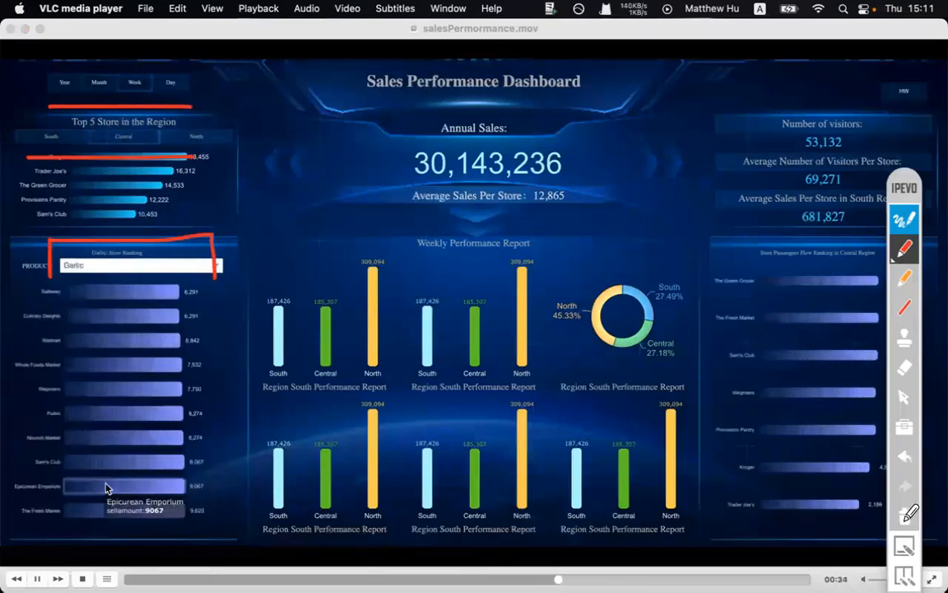
# - Erase the red annotations, put the pen away, and close the video
pyautogui.click(905, 517)
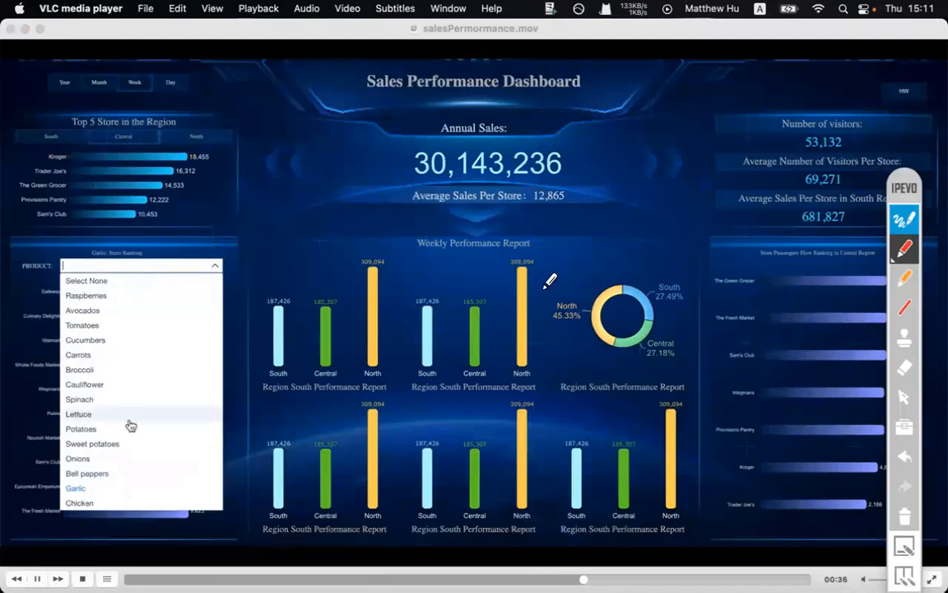
pyautogui.click(899, 219)
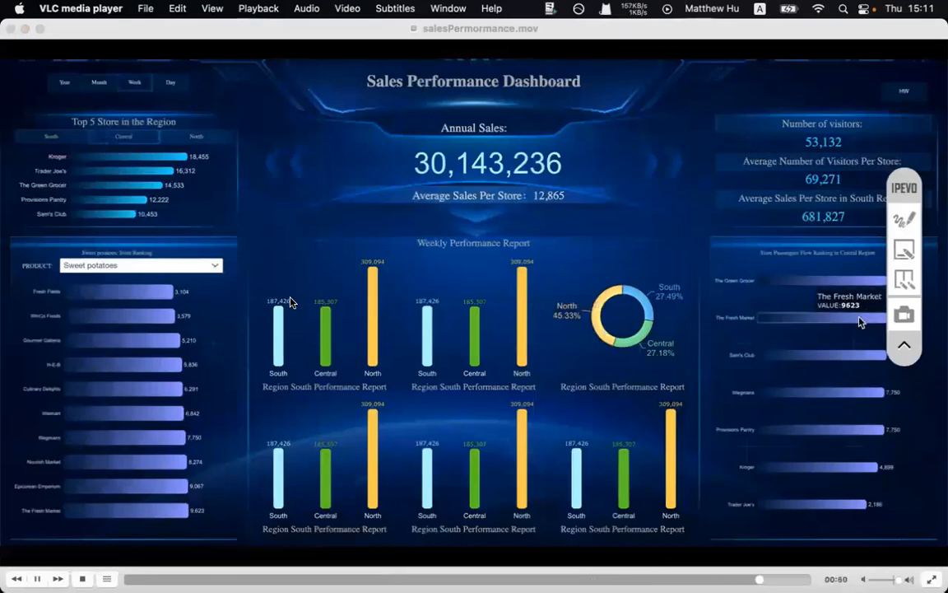
pyautogui.click(9, 28)
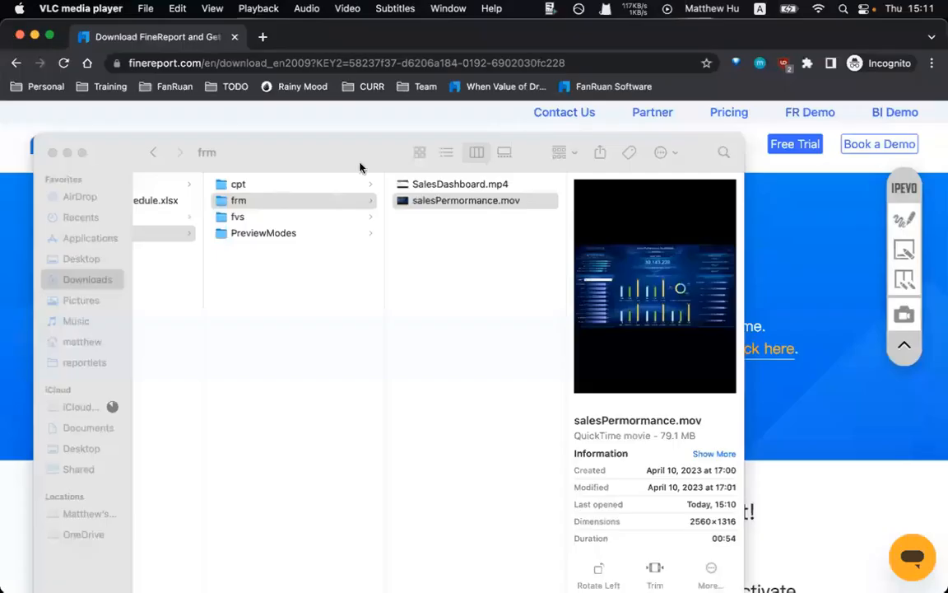
# - Open the fvs folder, play FanRuan Smart School.mp4 in VLC, then close it
pyautogui.click(238, 217)
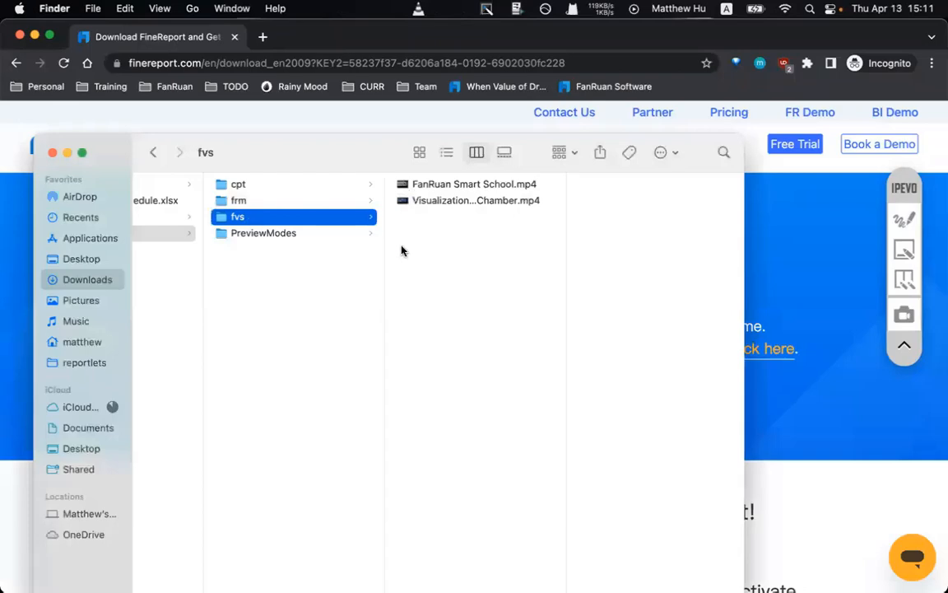
pyautogui.doubleClick(438, 187)
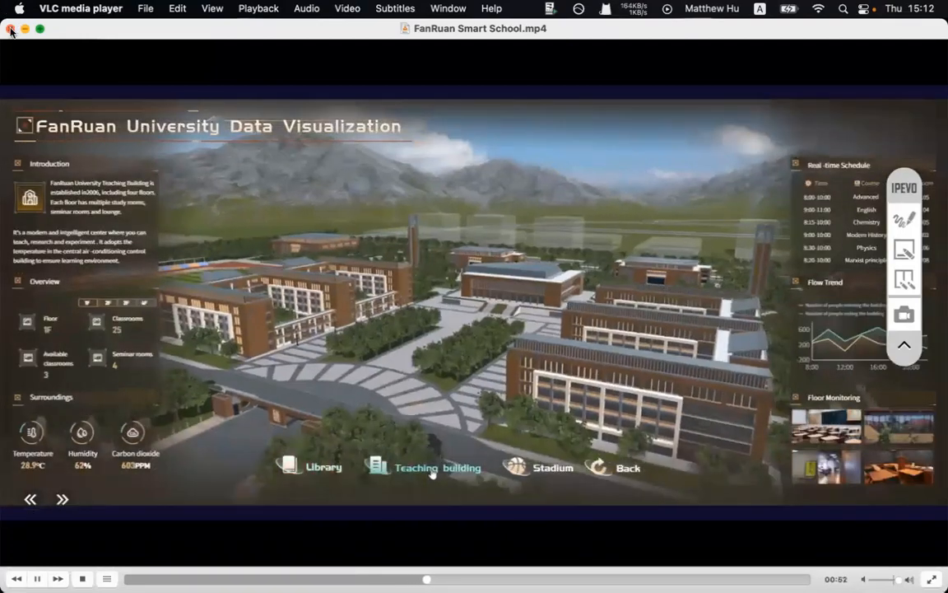
pyautogui.click(10, 29)
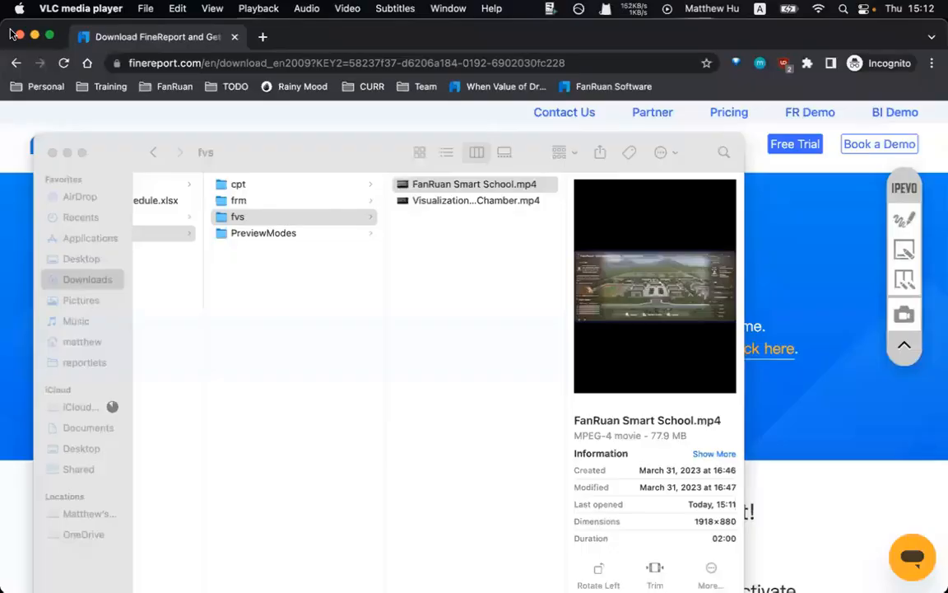
# - Play Visualization of Wafer Process Chamber.mp4 from the fvs folder in VLC, then close it
pyautogui.click(455, 222)
pyautogui.doubleClick(438, 200)
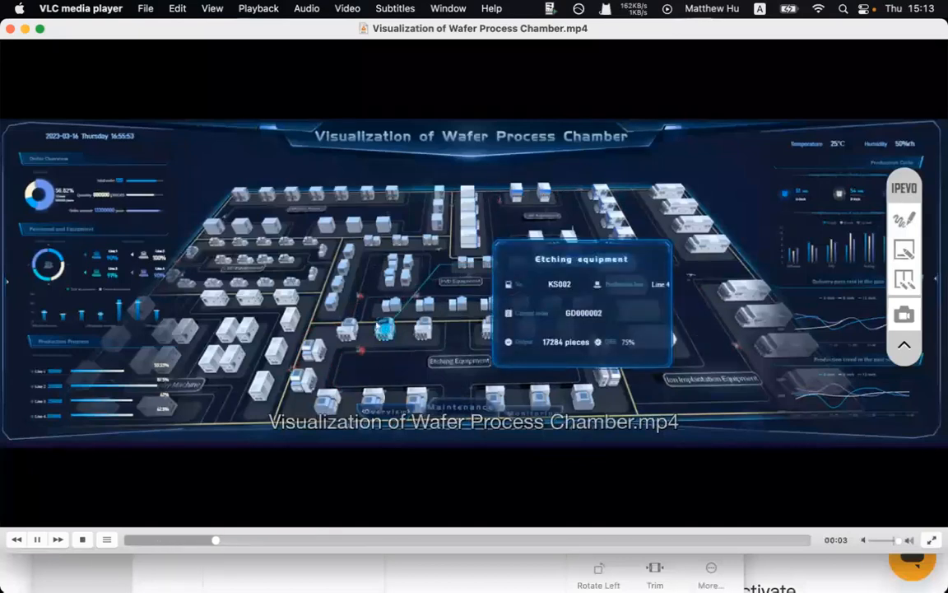
pyautogui.click(10, 30)
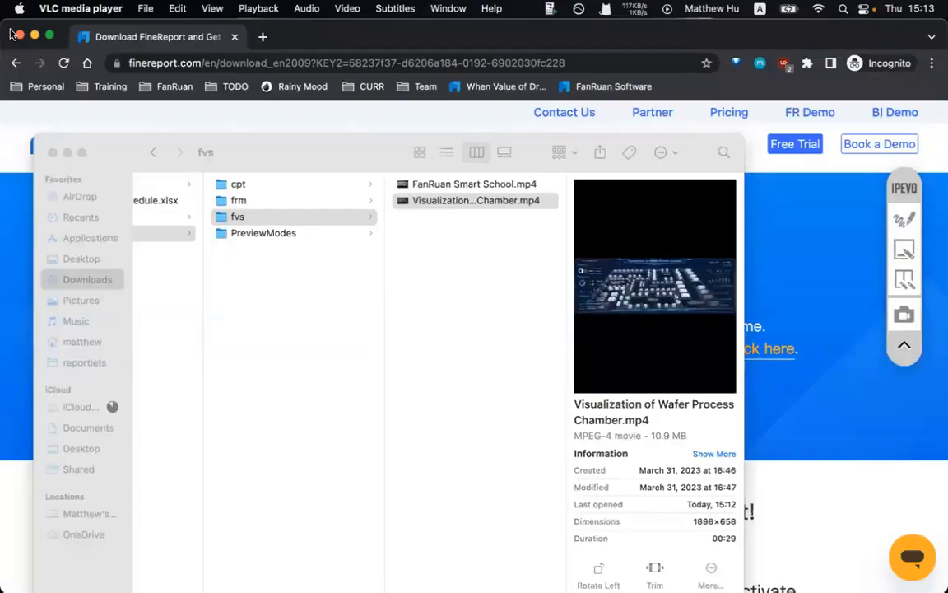
# - Close the Finder window and bring the FineReport designer to the front
pyautogui.click(52, 153)
pyautogui.click(115, 47)
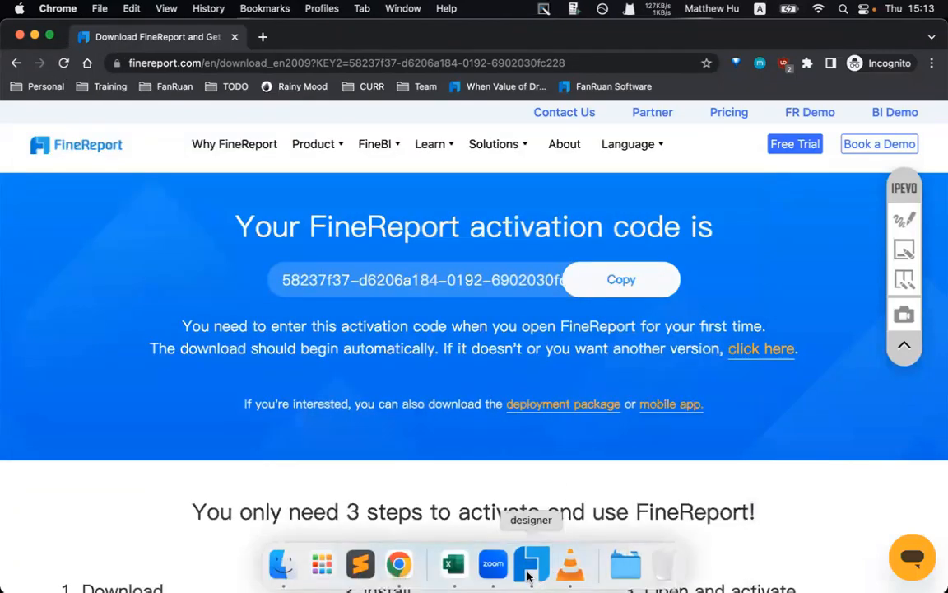
pyautogui.click(532, 563)
# - Open GettingStarted.cpt from AgentTraining > 1-ReportDesign, then preview GettingStarted_v2.cpt in the browser
pyautogui.click(7, 81)
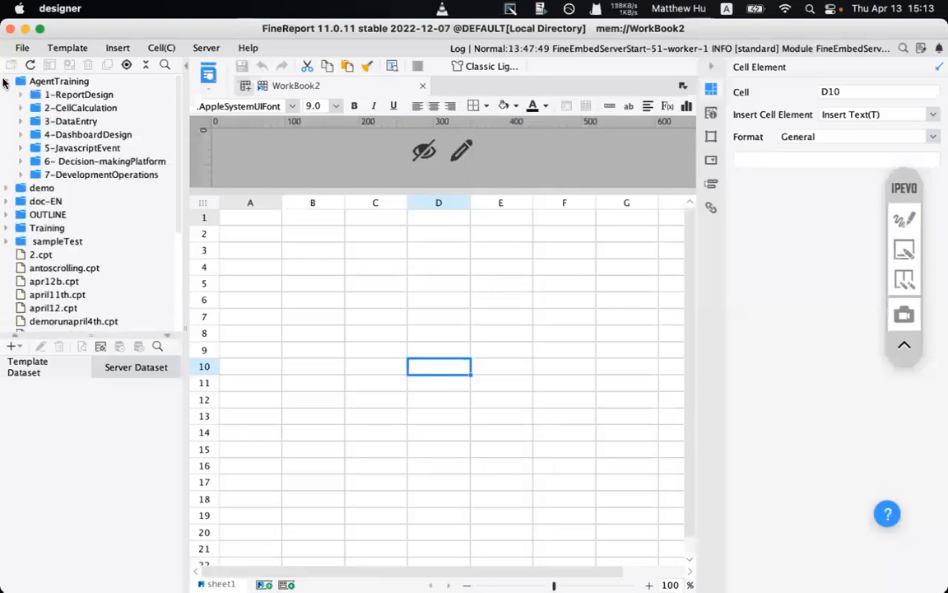
pyautogui.click(20, 94)
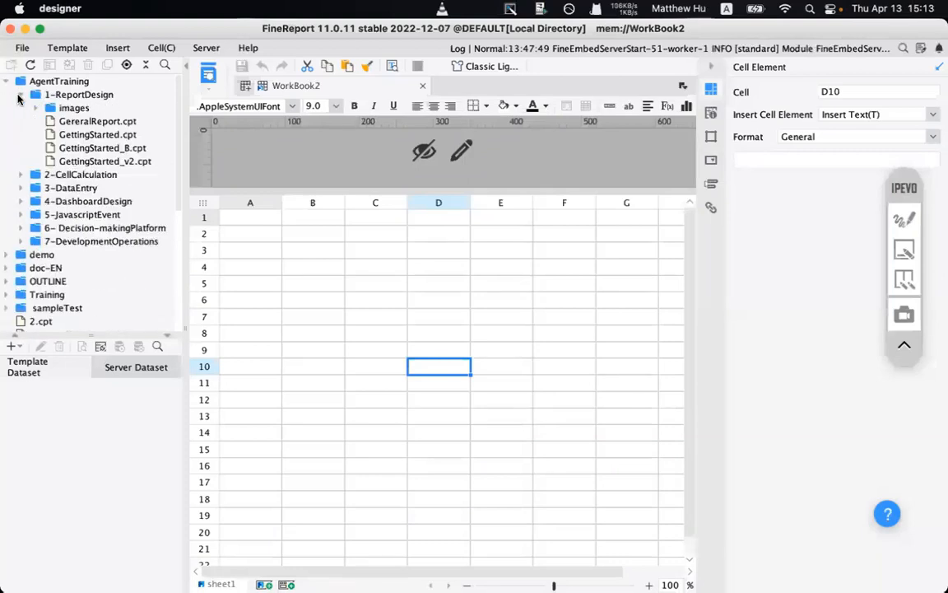
pyautogui.click(94, 137)
pyautogui.doubleClick(93, 136)
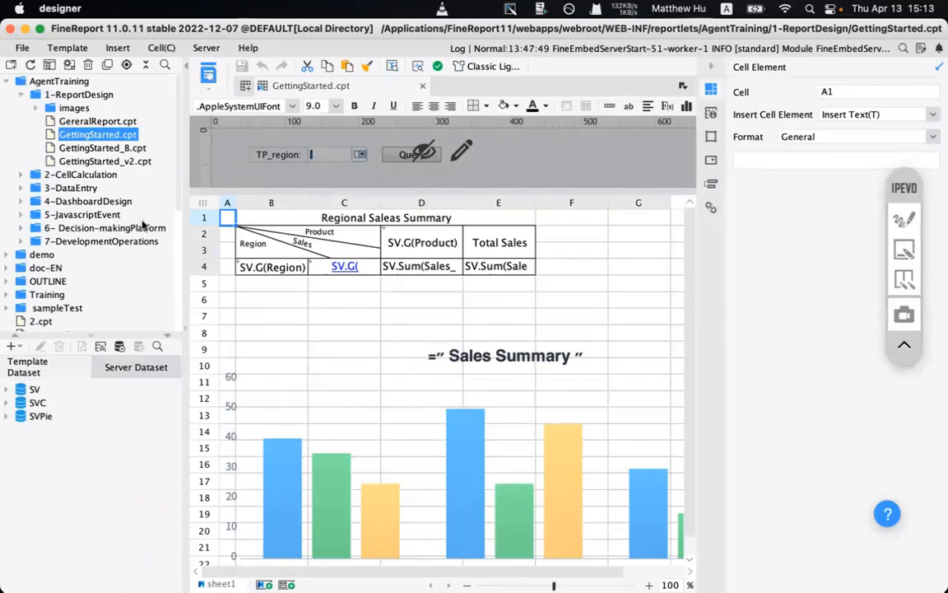
pyautogui.click(105, 162)
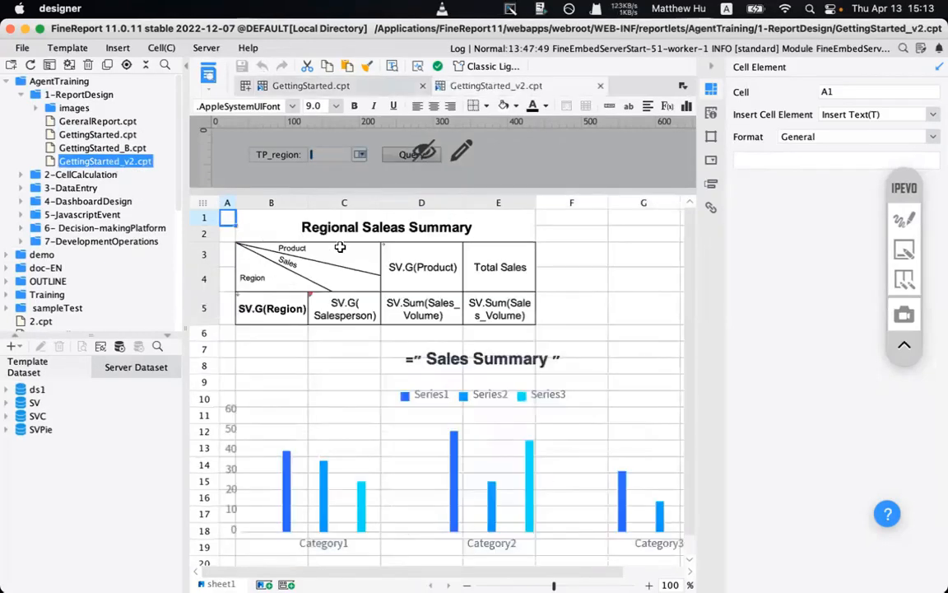
pyautogui.click(210, 74)
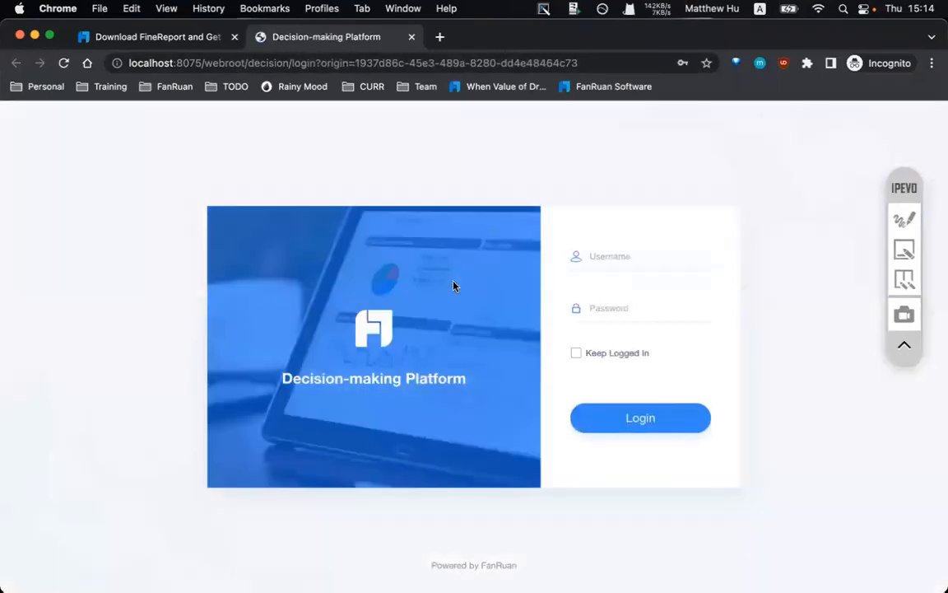
# - Autofill the saved admin login, briefly underline the platform title in red, and tick Keep Logged In
pyautogui.click(613, 262)
pyautogui.click(674, 296)
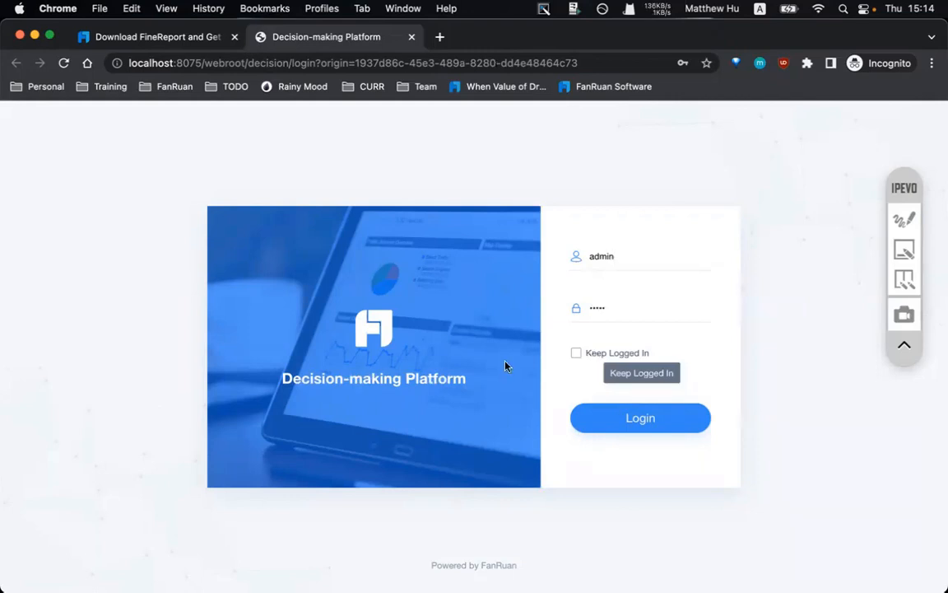
pyautogui.click(897, 221)
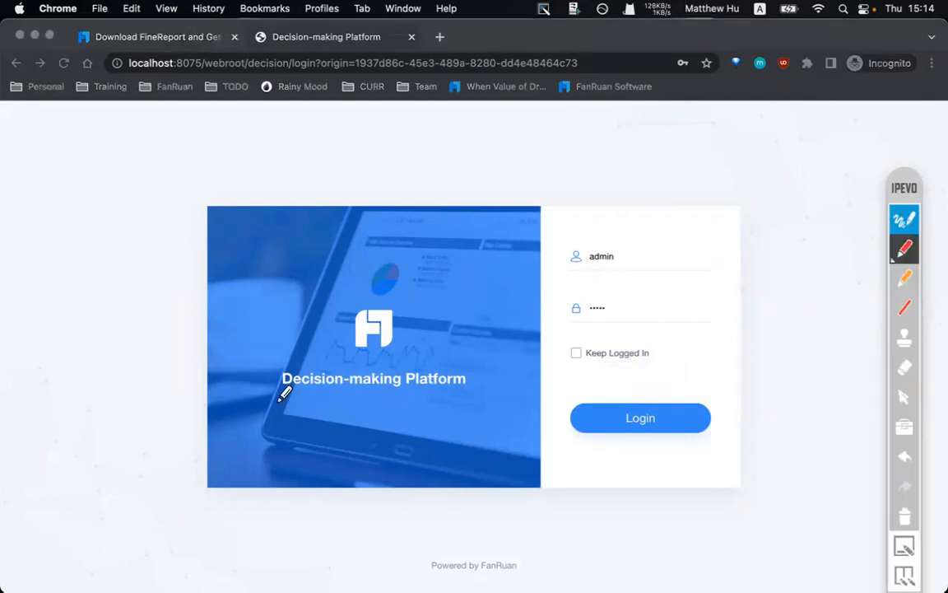
pyautogui.moveTo(266, 402); pyautogui.dragTo(487, 401)
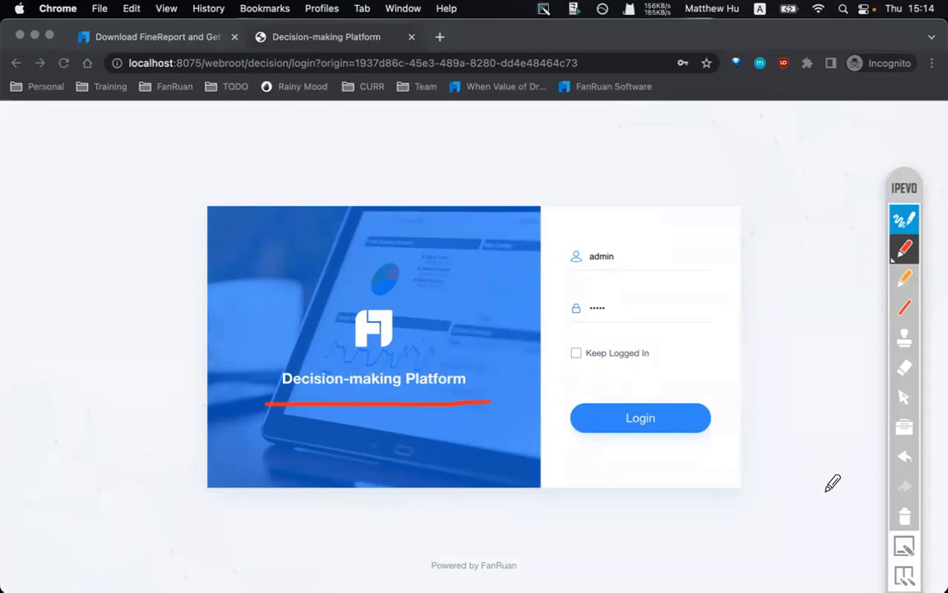
pyautogui.click(906, 513)
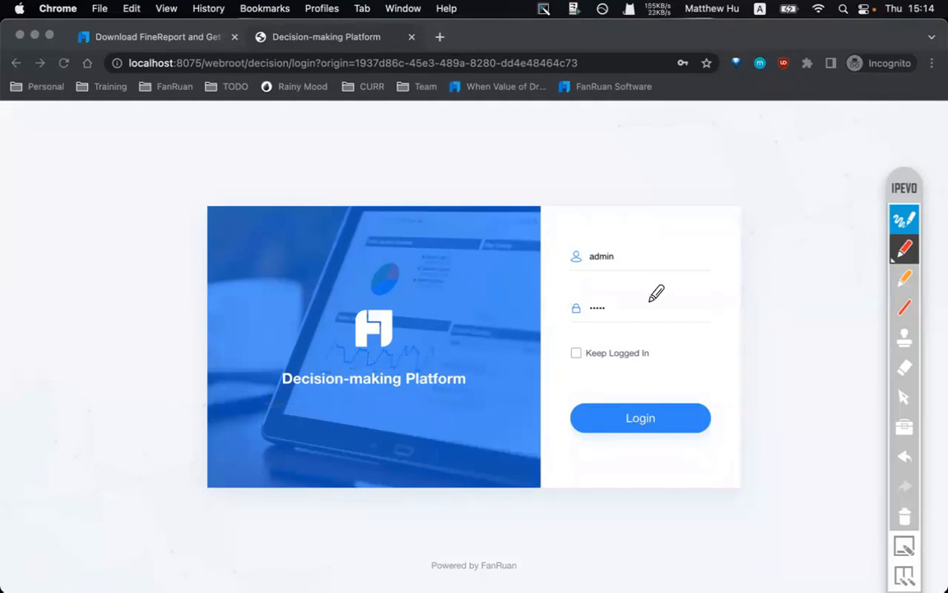
pyautogui.click(905, 218)
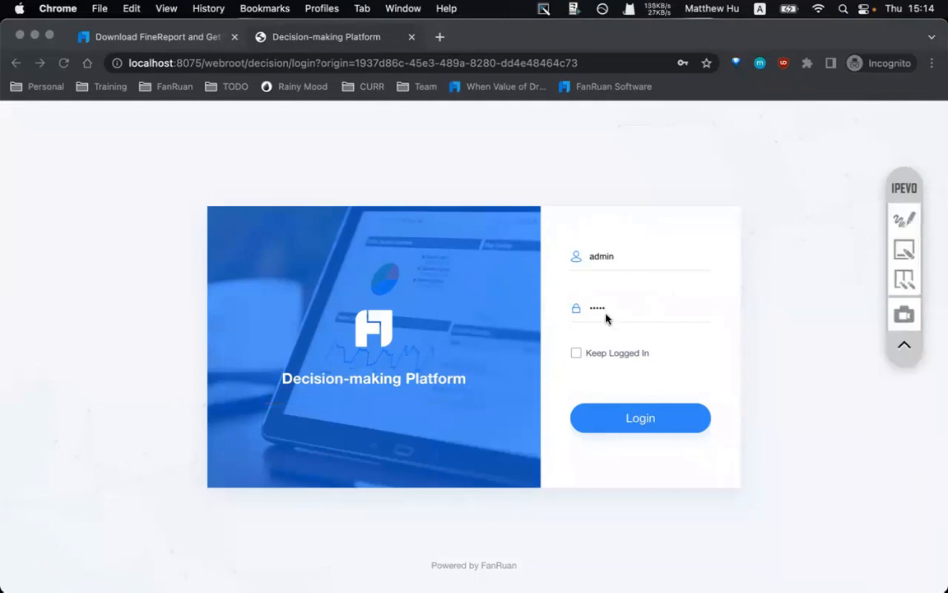
pyautogui.click(578, 354)
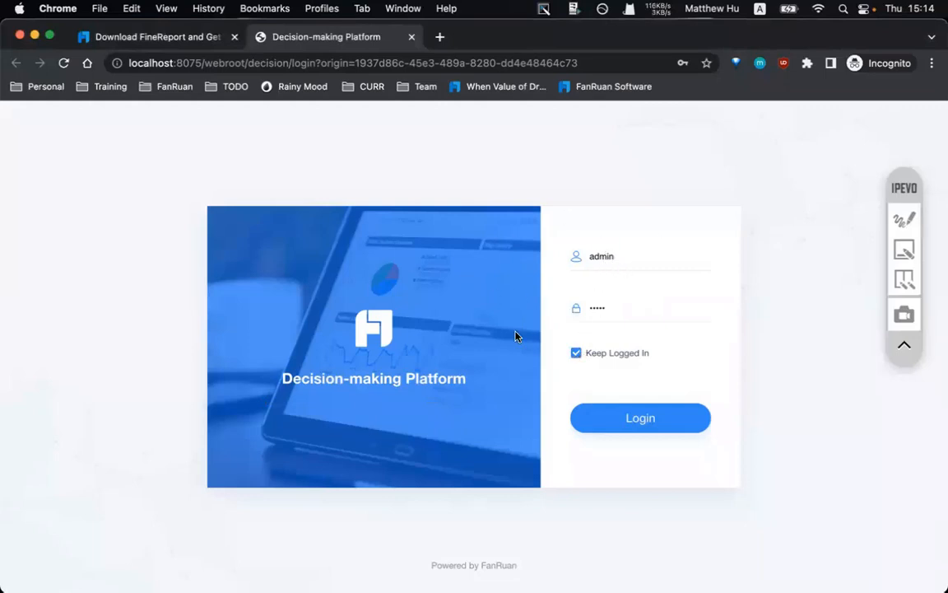
# - Sign in and open the april12 report from the Directory sidebar
pyautogui.click(608, 415)
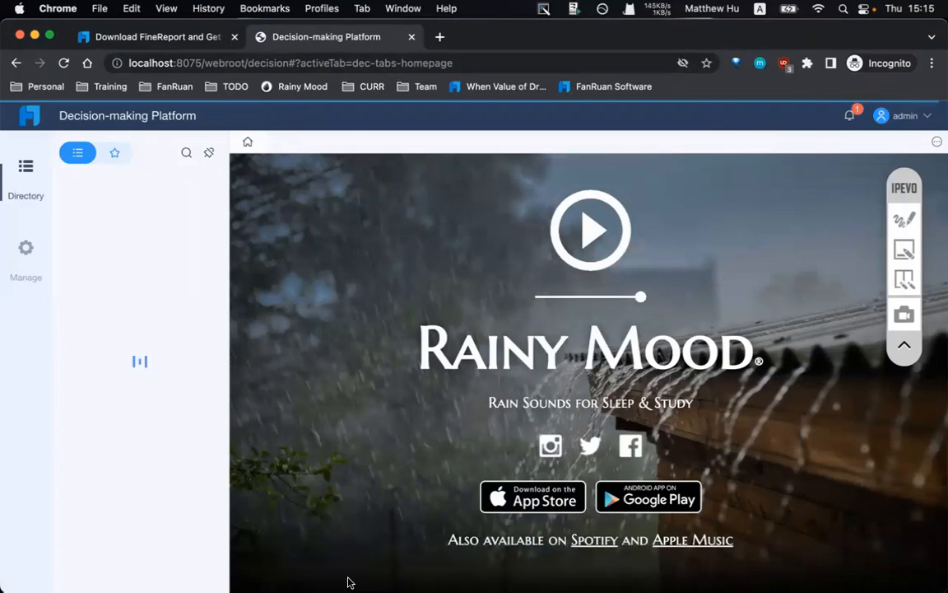
pyautogui.moveTo(476, 561)
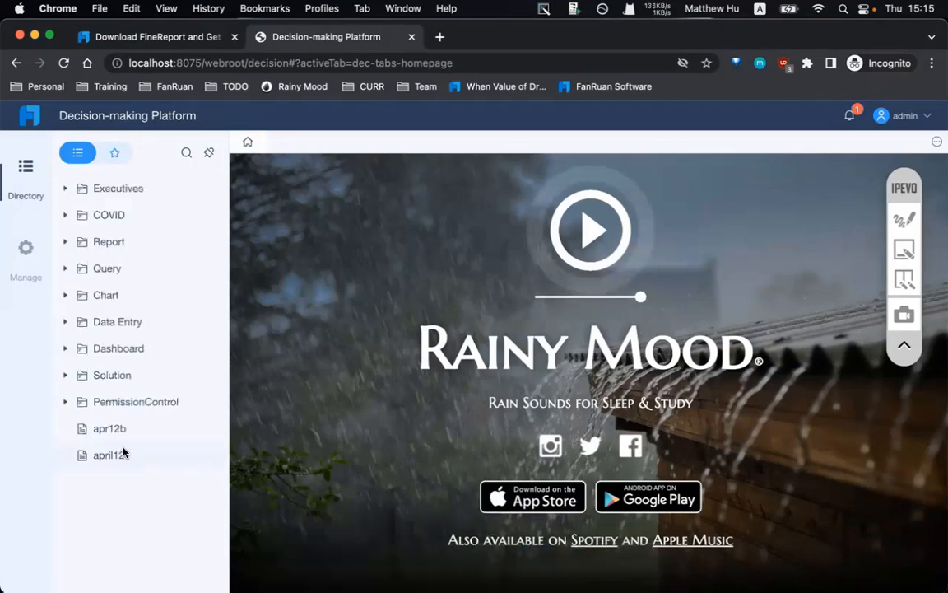
pyautogui.click(114, 454)
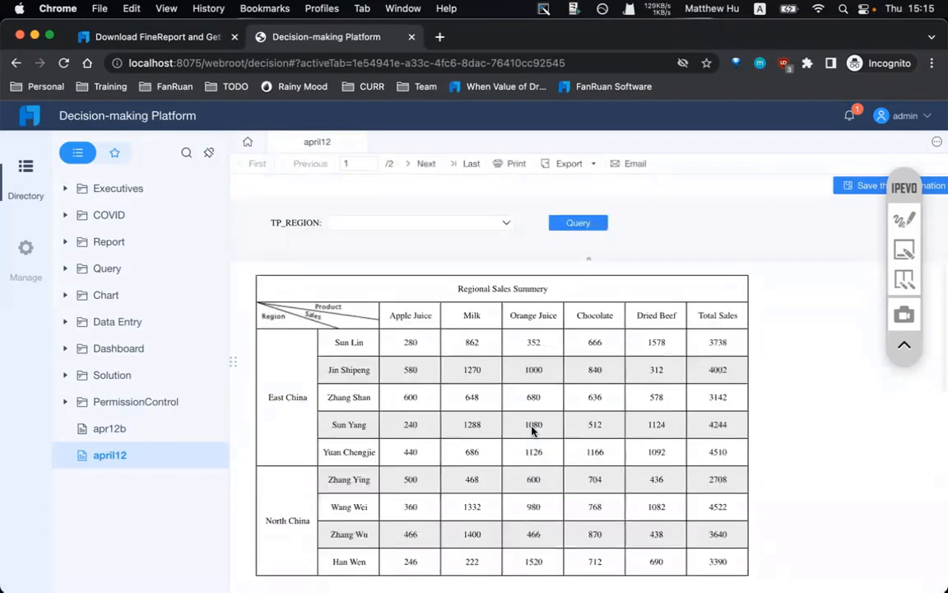
# - Scroll through the april12 report, then bring up the Report Design Schedule workbook
pyautogui.scroll(-3, 529, 433)
pyautogui.scroll(3, 531, 427)
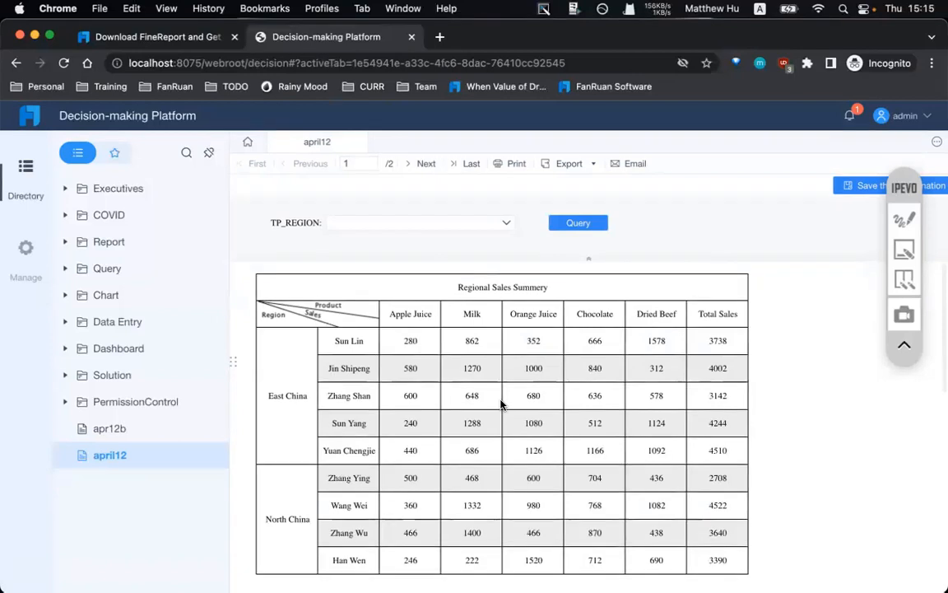
pyautogui.scroll(-5, 502, 402)
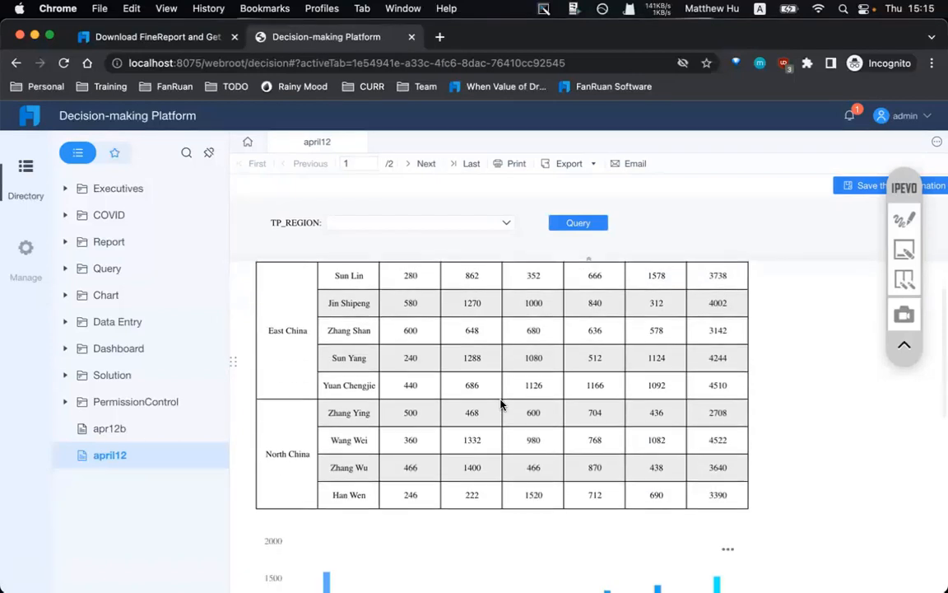
pyautogui.scroll(5, 502, 403)
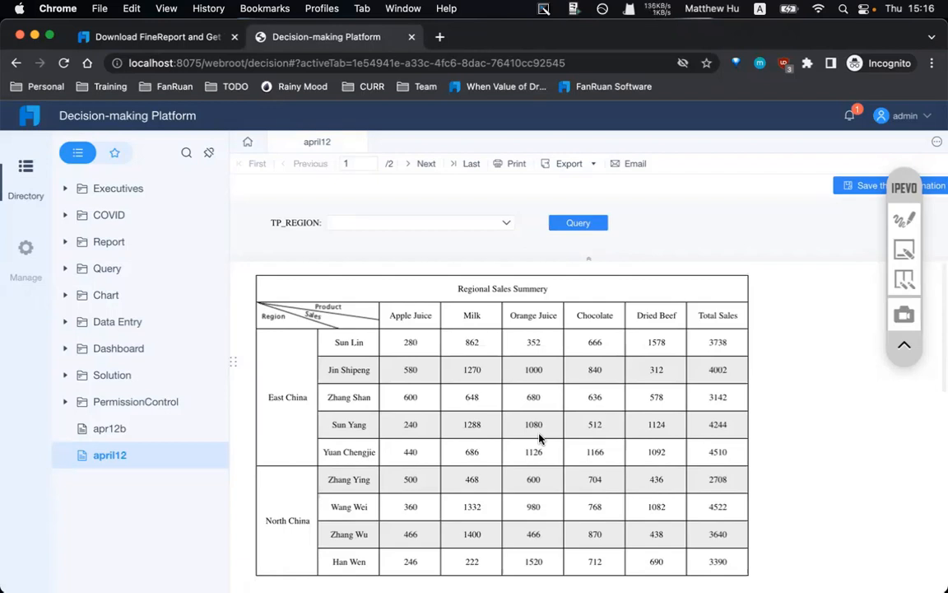
pyautogui.click(531, 563)
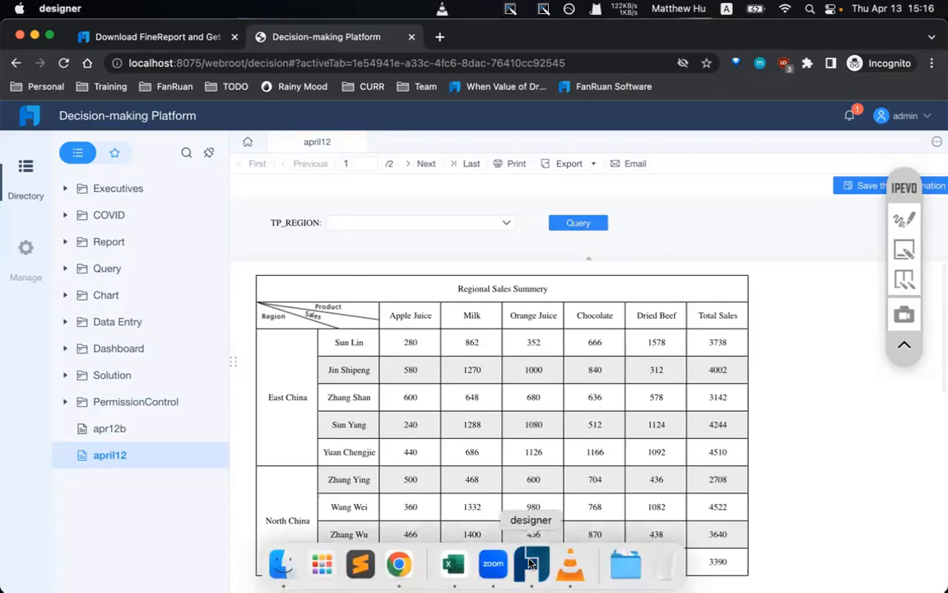
pyautogui.click(452, 563)
# - Select the FUNCTIONS cells B2–B6 (Intrduction, User Interface) in the schedule, then return to the designer
pyautogui.click(296, 134)
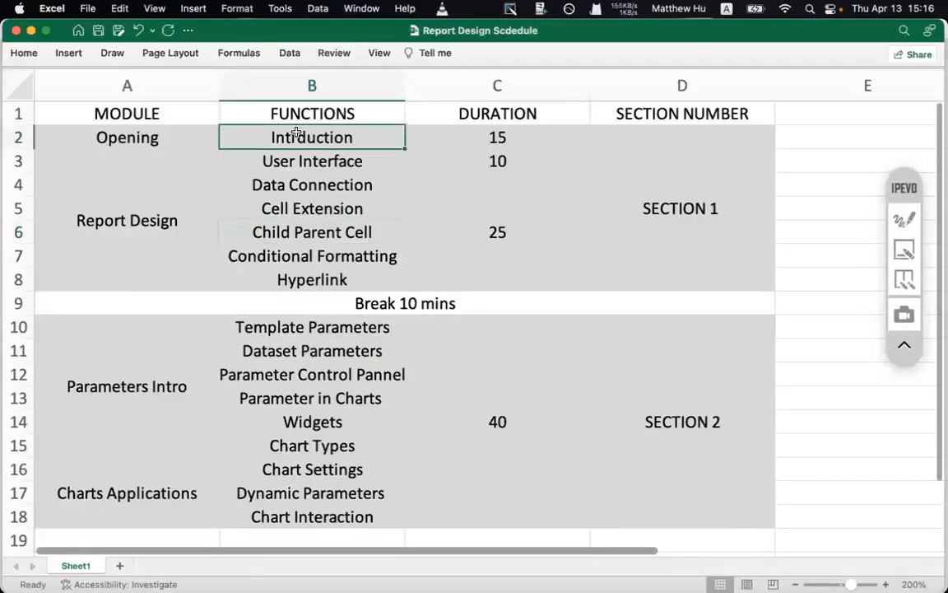
pyautogui.moveTo(296, 134); pyautogui.dragTo(297, 236)
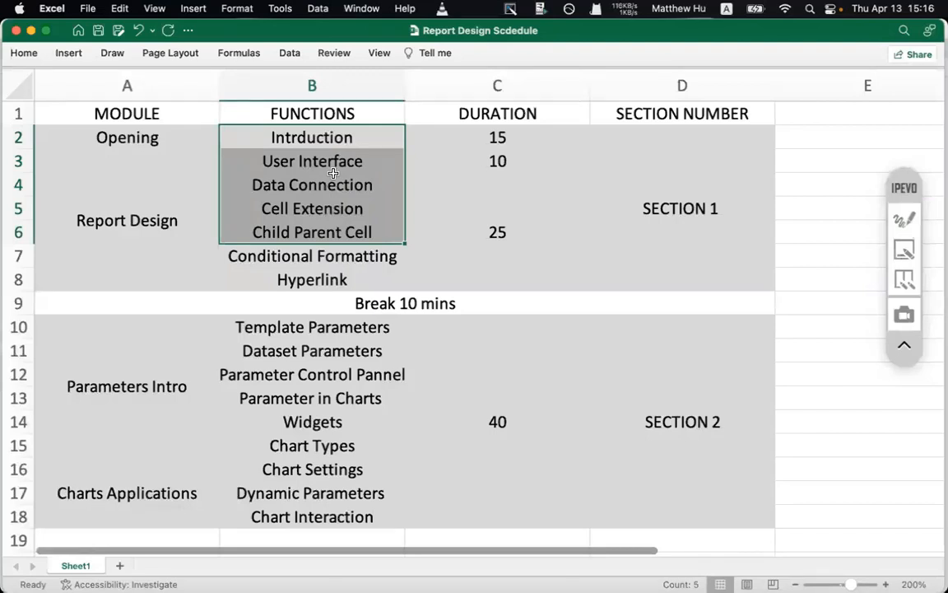
pyautogui.moveTo(398, 567)
pyautogui.moveTo(127, 137); pyautogui.dragTo(178, 133)
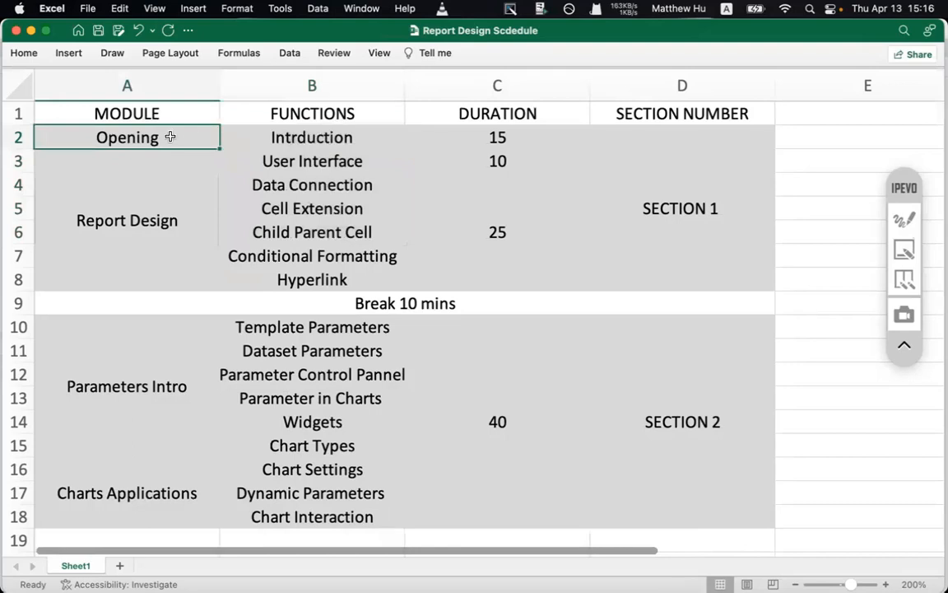
pyautogui.click(293, 142)
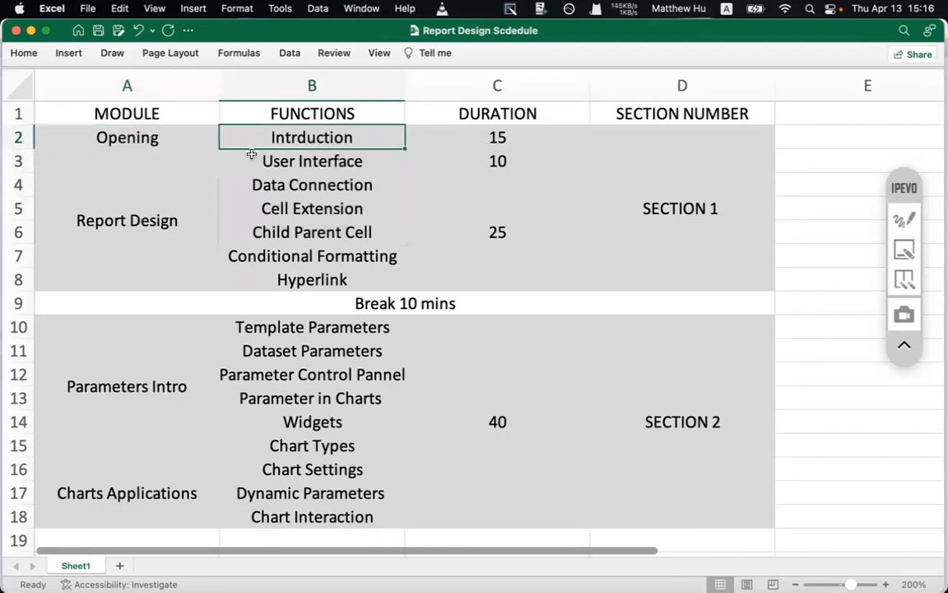
pyautogui.click(273, 163)
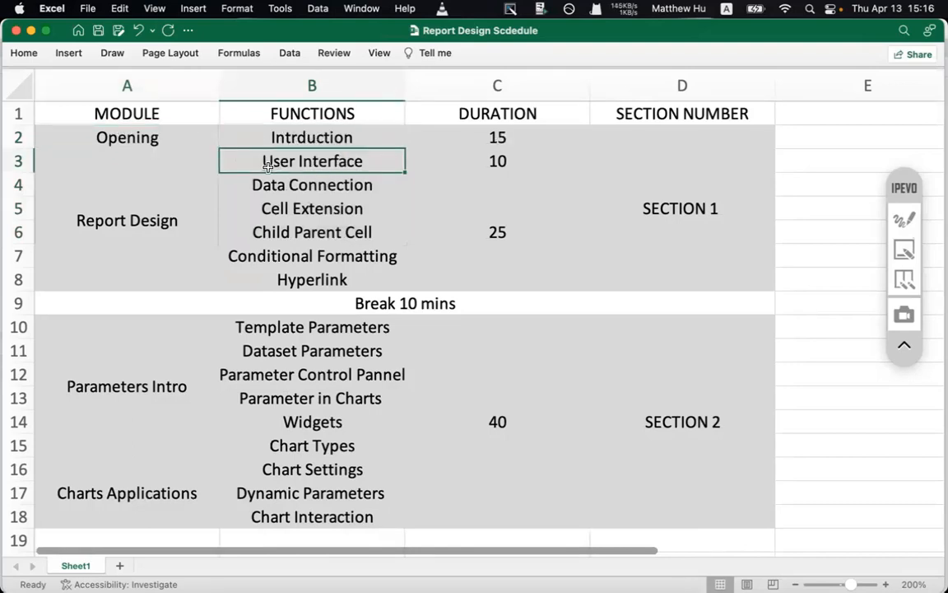
pyautogui.moveTo(472, 583)
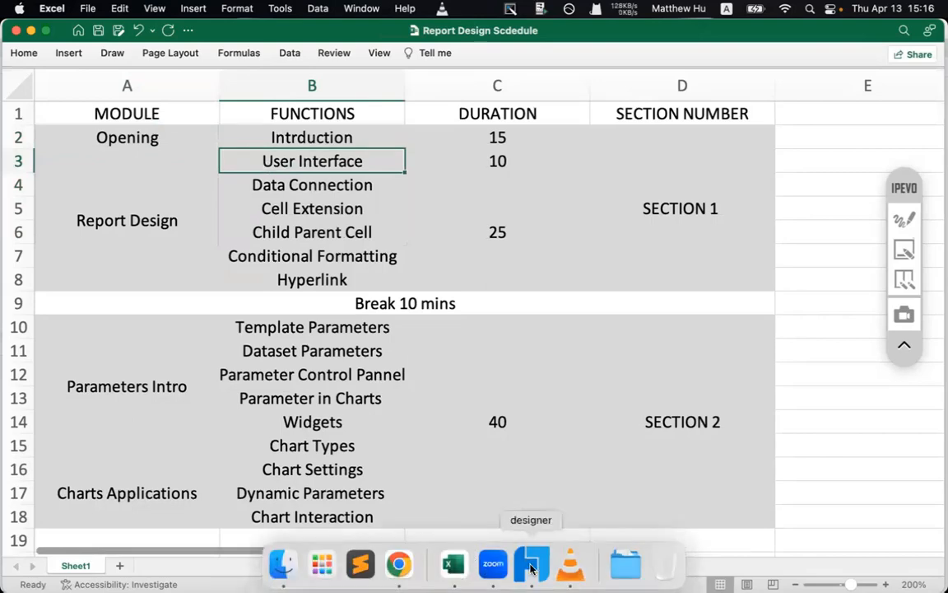
pyautogui.click(531, 566)
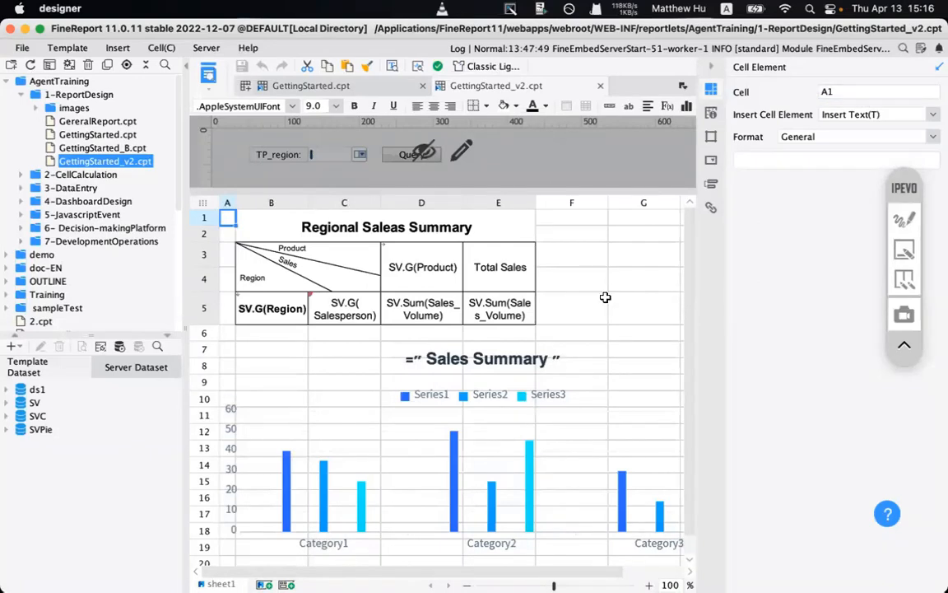
# - Switch the IPEVO annotation to red rectangles and outline the top menu and toolbar area
pyautogui.click(905, 219)
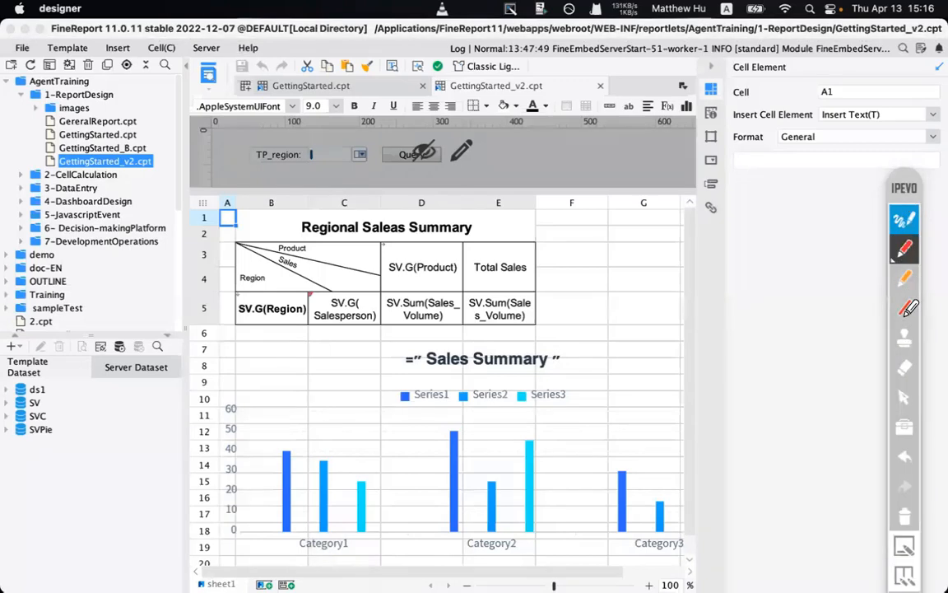
pyautogui.click(905, 307)
pyautogui.click(905, 307)
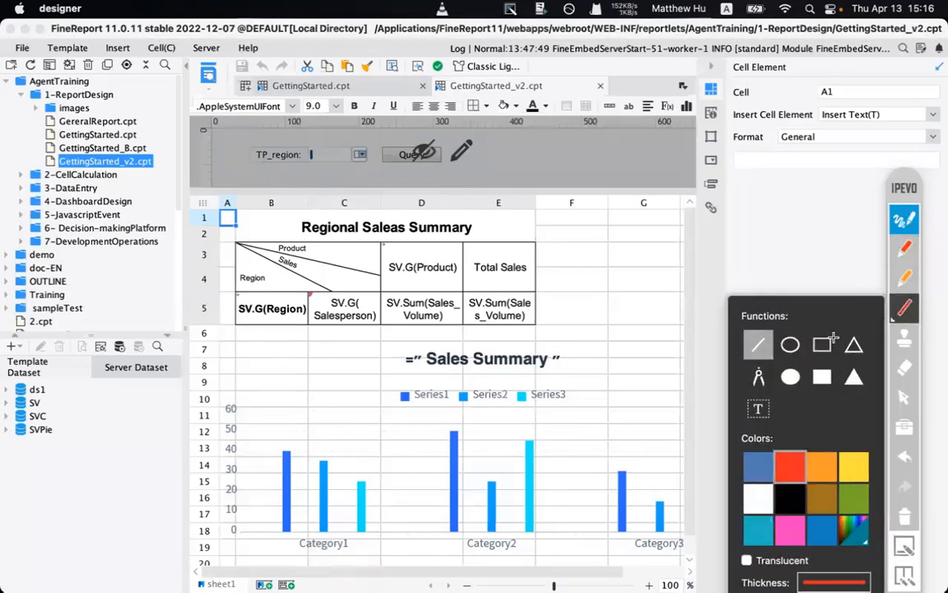
pyautogui.click(822, 344)
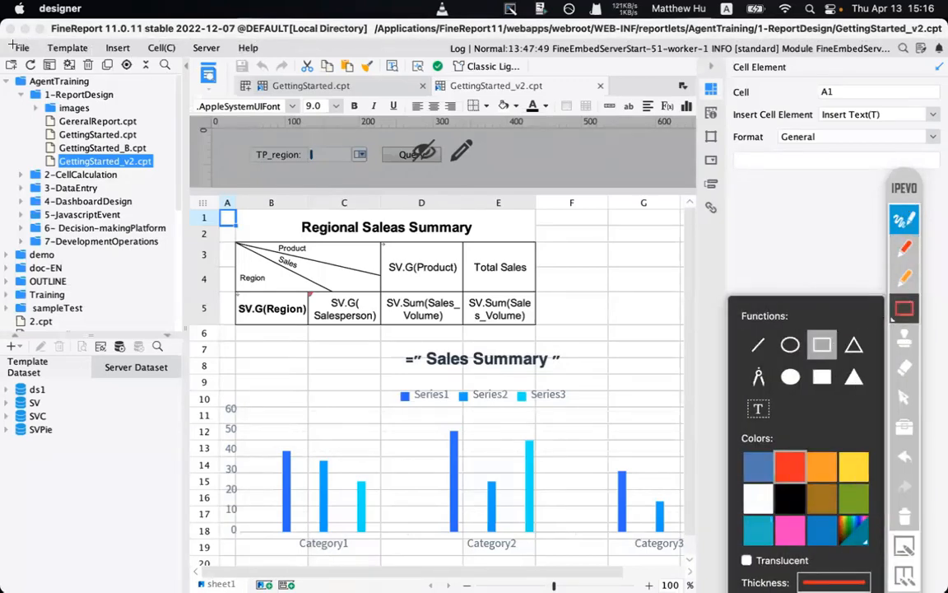
pyautogui.moveTo(3, 42); pyautogui.dragTo(932, 103)
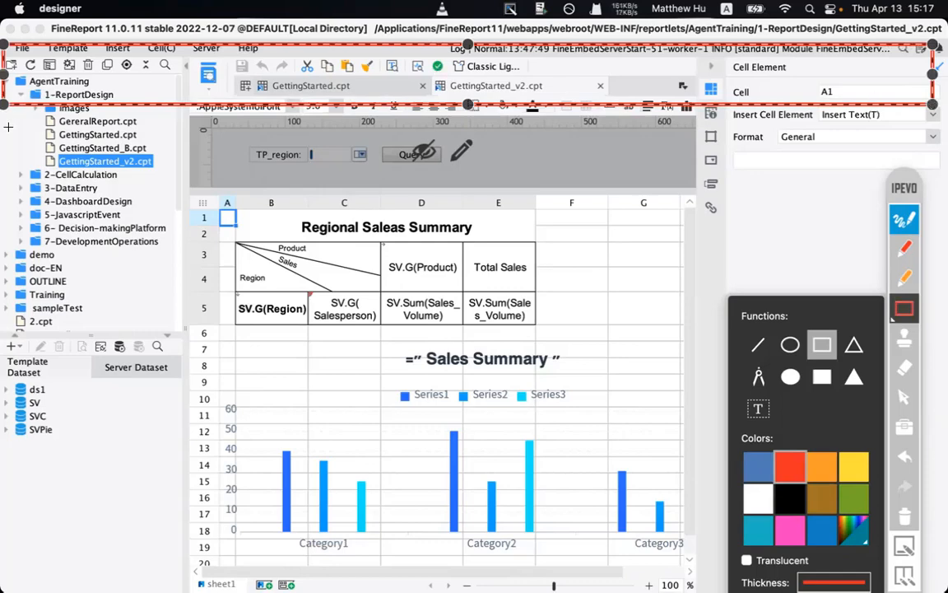
pyautogui.click(27, 157)
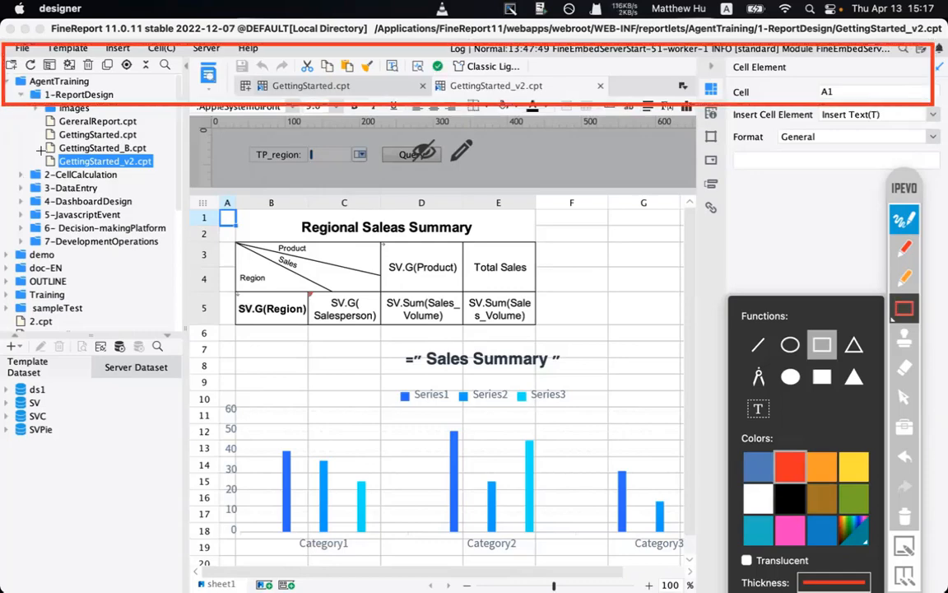
# - Box the template panel, report design area and properties panel in red, then clear all annotations
pyautogui.moveTo(6, 80); pyautogui.dragTo(181, 550)
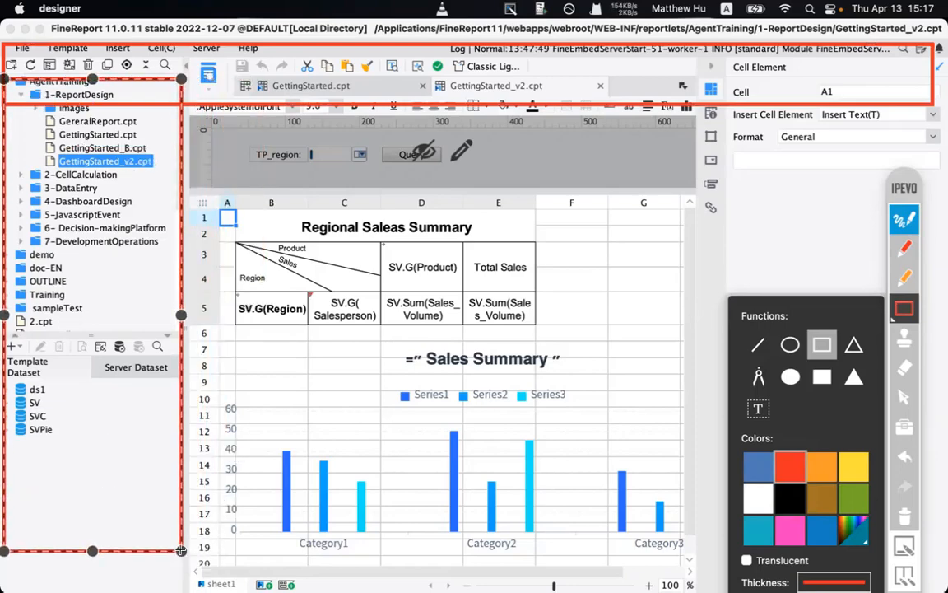
pyautogui.click(373, 328)
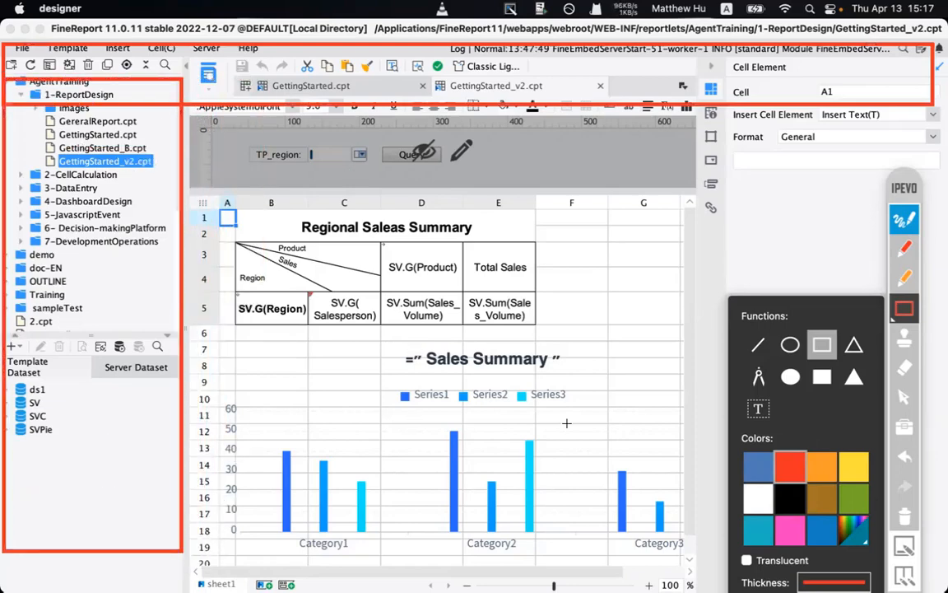
pyautogui.moveTo(199, 121)
pyautogui.mouseDown()
pyautogui.moveTo(604, 456)
pyautogui.moveTo(627, 512)
pyautogui.moveTo(680, 573)
pyautogui.mouseUp()
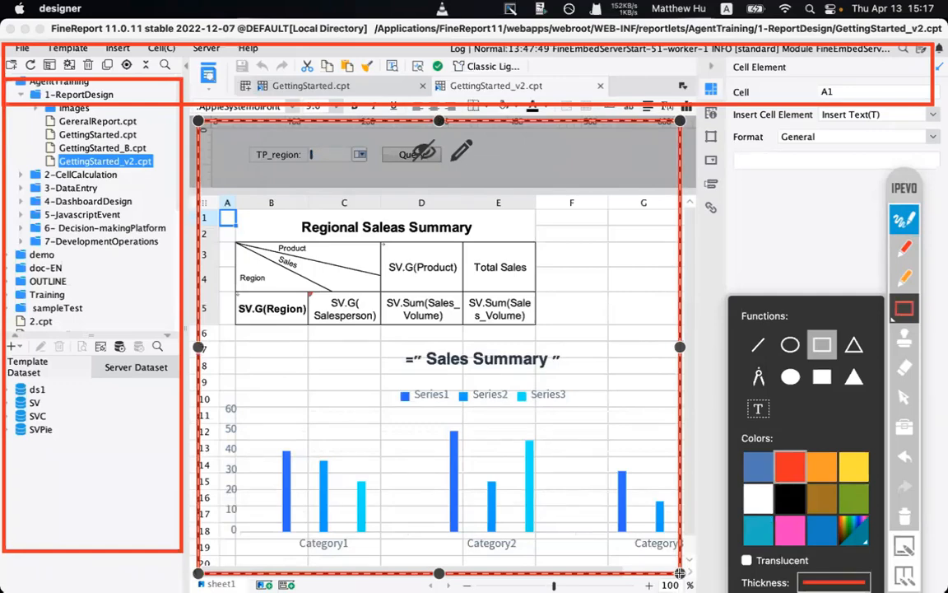
pyautogui.click(173, 565)
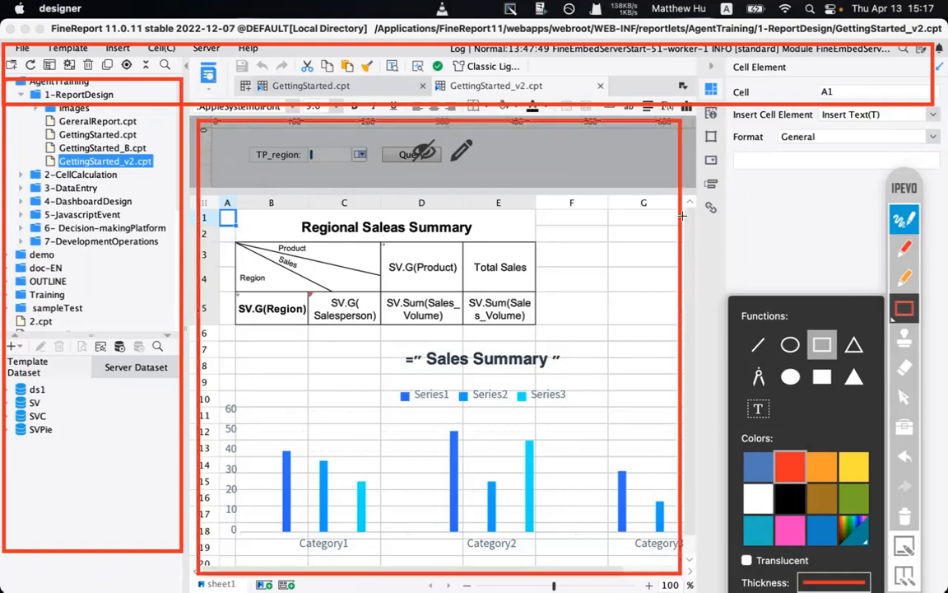
pyautogui.moveTo(694, 112)
pyautogui.mouseDown()
pyautogui.moveTo(756, 205)
pyautogui.moveTo(933, 402)
pyautogui.moveTo(935, 564)
pyautogui.mouseUp()
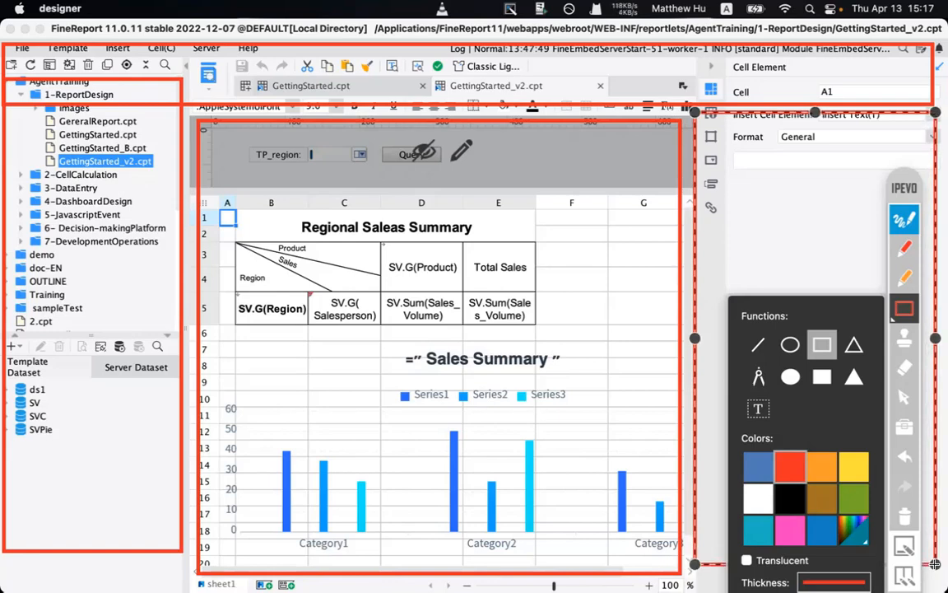
pyautogui.click(432, 286)
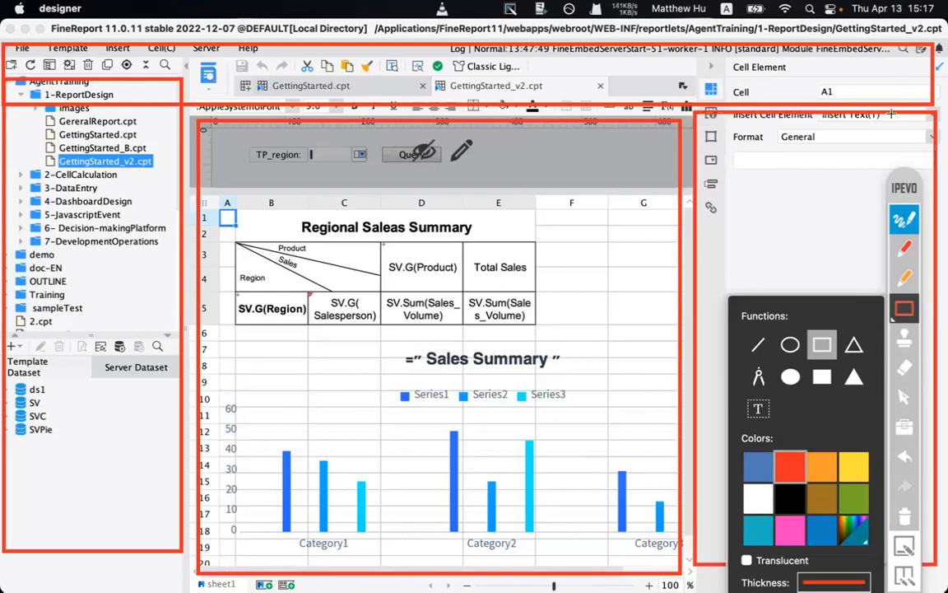
pyautogui.click(906, 311)
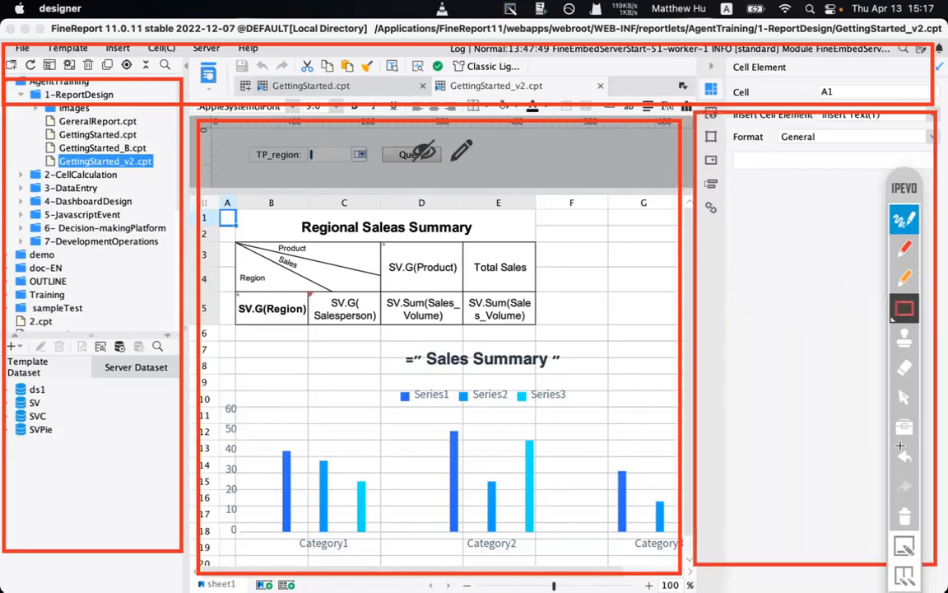
pyautogui.click(902, 519)
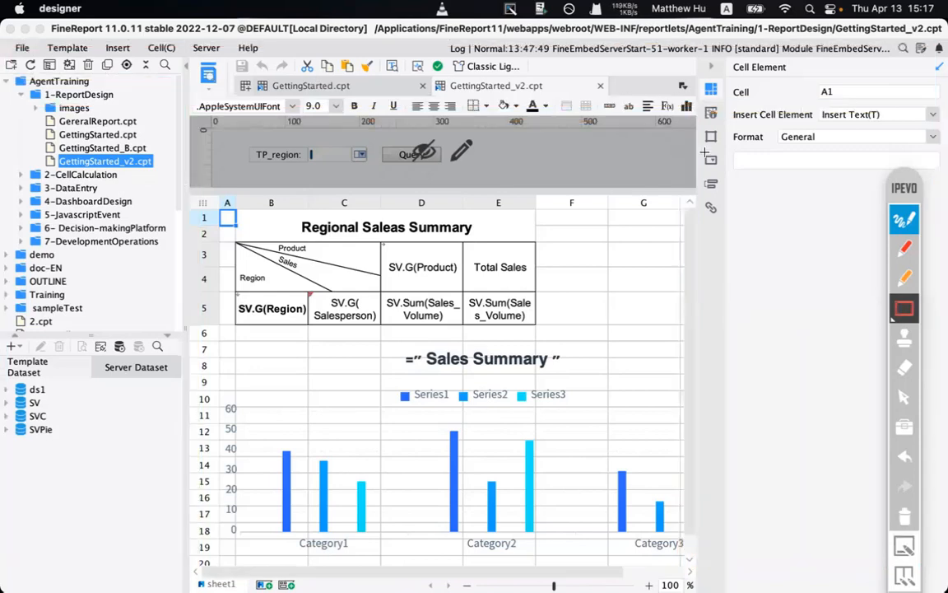
# - Glance at the File menu, then draw a red box around the GettingStarted.cpt tab
pyautogui.click(913, 213)
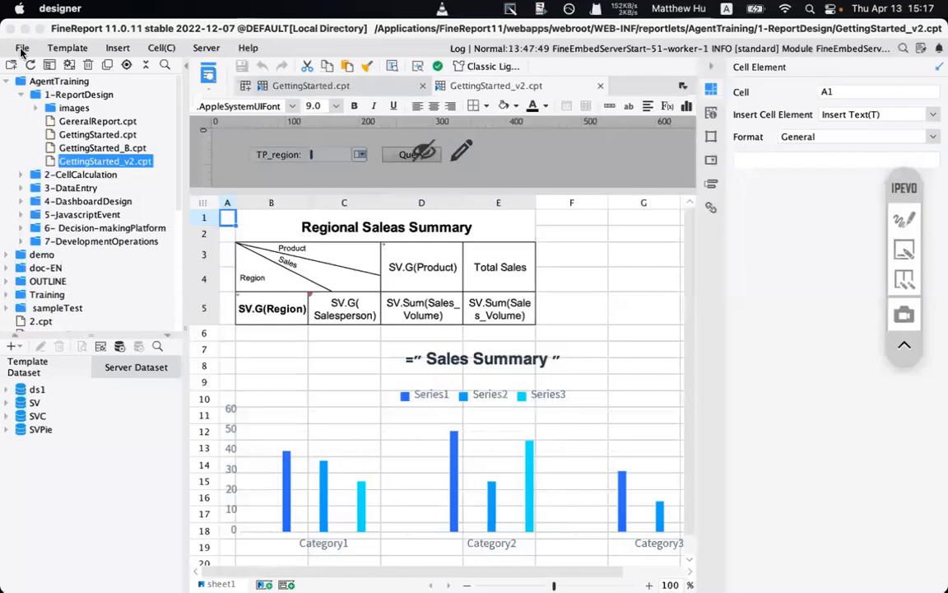
pyautogui.click(22, 50)
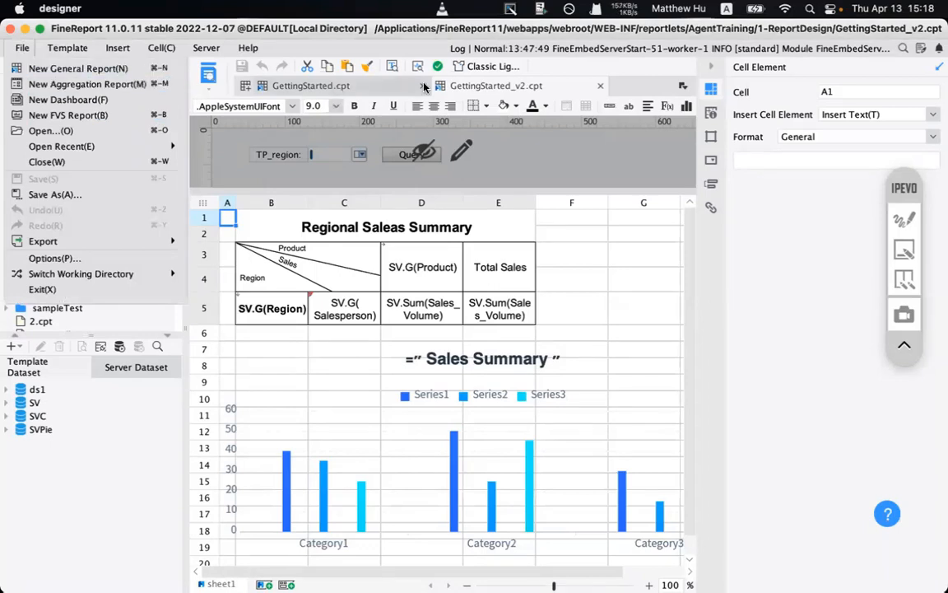
pyautogui.click(904, 218)
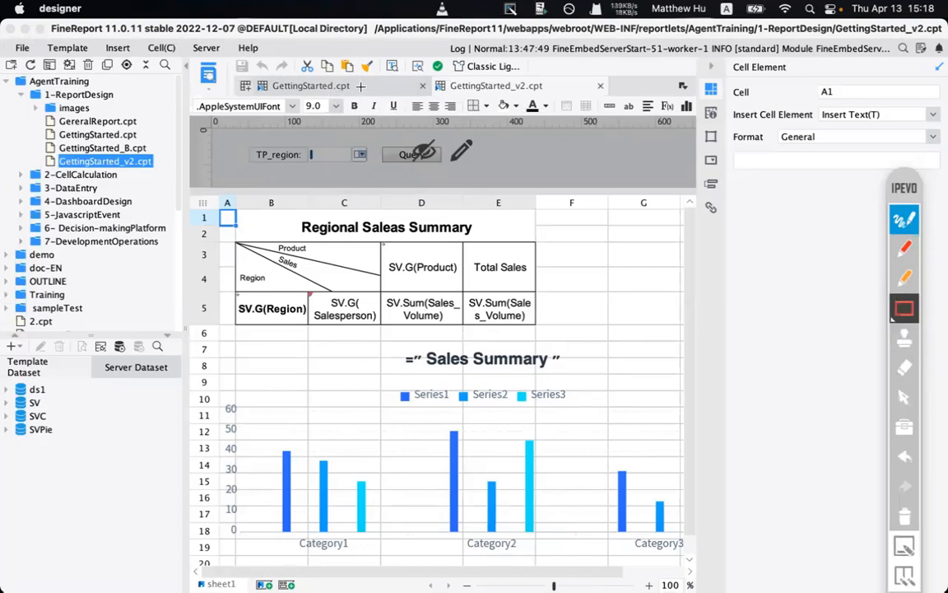
pyautogui.moveTo(323, 83)
pyautogui.mouseDown()
pyautogui.moveTo(400, 132)
pyautogui.moveTo(350, 99)
pyautogui.moveTo(361, 113)
pyautogui.mouseUp()
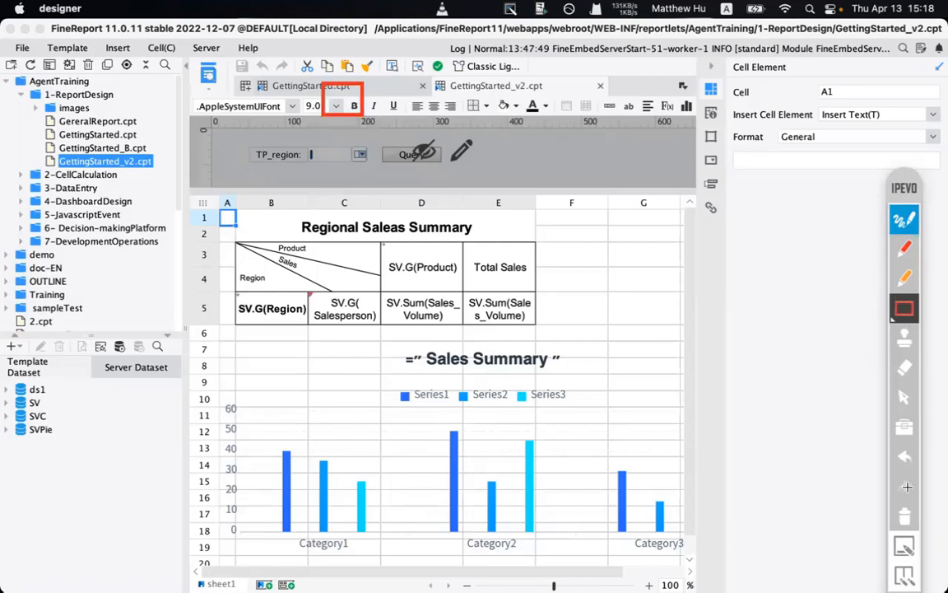
# - Redraw the box on the GettingStarted.cpt tab, clear it, exit annotation mode and open the File menu
pyautogui.click(907, 456)
pyautogui.moveTo(379, 101)
pyautogui.mouseDown()
pyautogui.moveTo(308, 75)
pyautogui.moveTo(314, 68)
pyautogui.mouseUp()
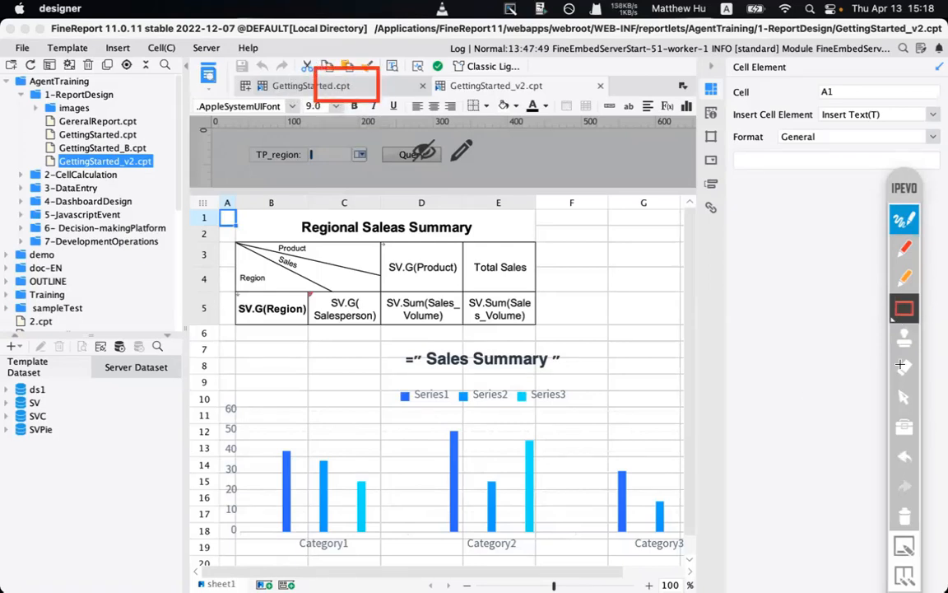
pyautogui.click(903, 519)
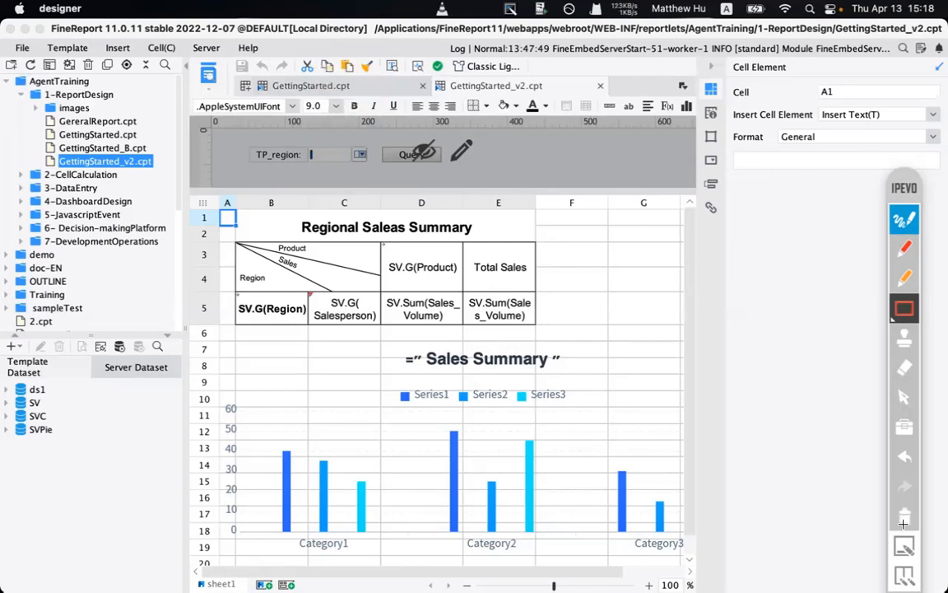
pyautogui.click(902, 221)
pyautogui.click(22, 48)
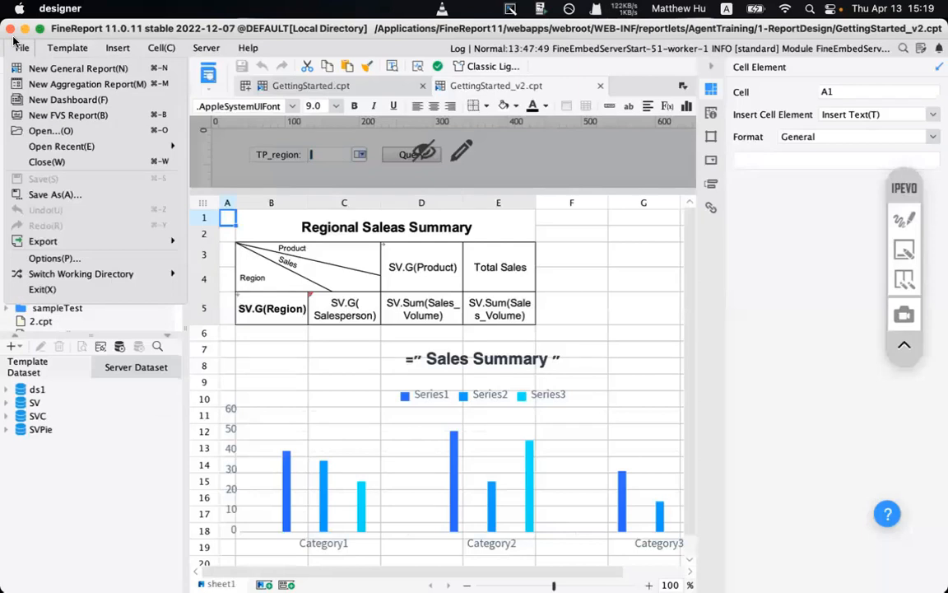
# - Look over the File > Export > Excel formats and Switch Working Directory choices, then dismiss the menu
pyautogui.moveTo(115, 240)
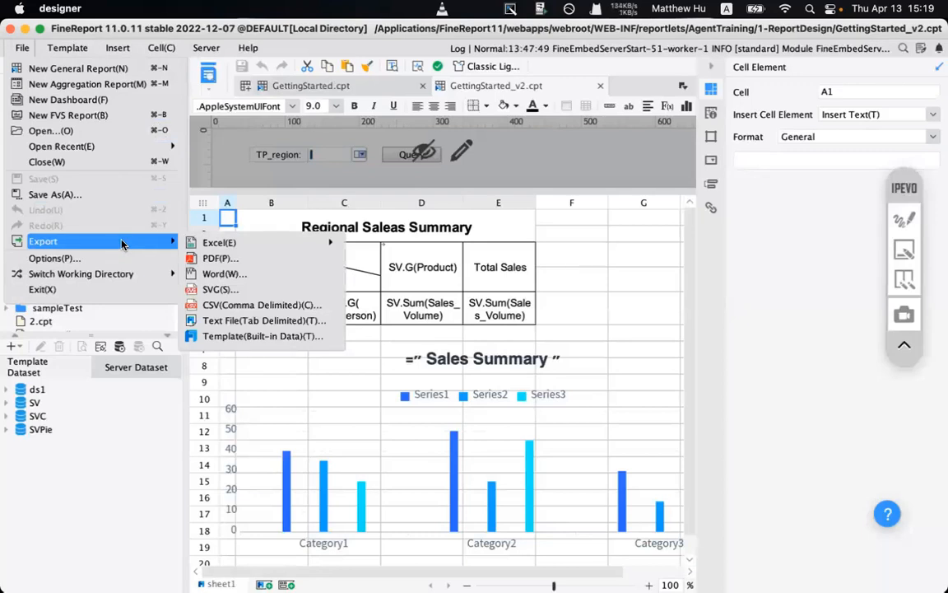
pyautogui.moveTo(230, 242)
pyautogui.click(119, 472)
# - Open Financial Sample.xlsx from Downloads > Training Contents > EXCEL
pyautogui.moveTo(531, 576)
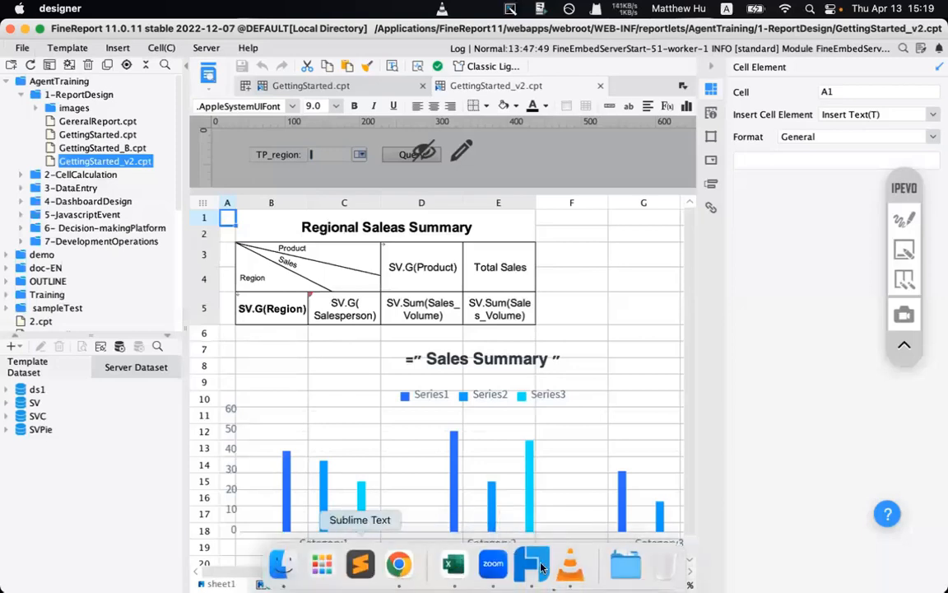
pyautogui.click(624, 581)
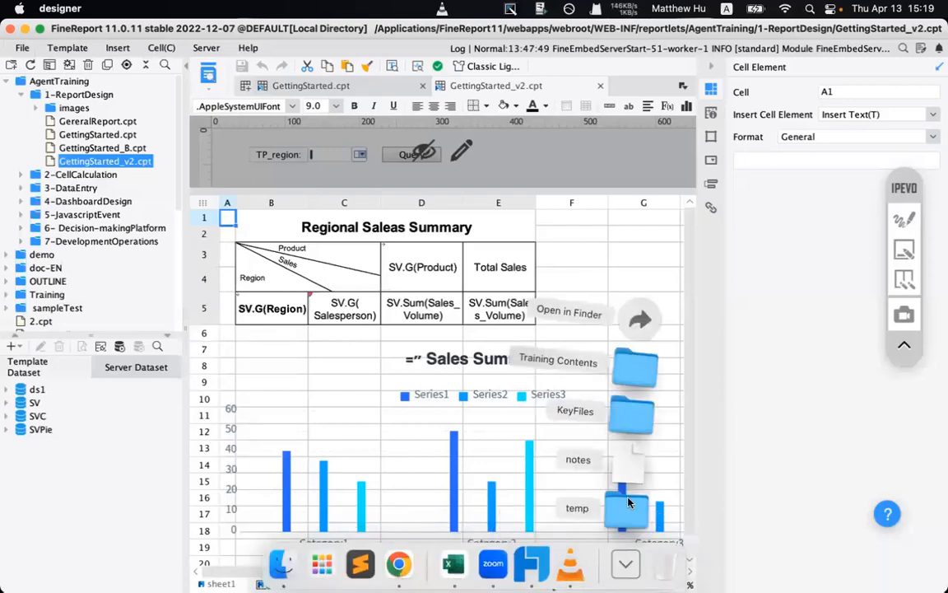
pyautogui.click(634, 366)
pyautogui.click(315, 116)
pyautogui.doubleClick(315, 115)
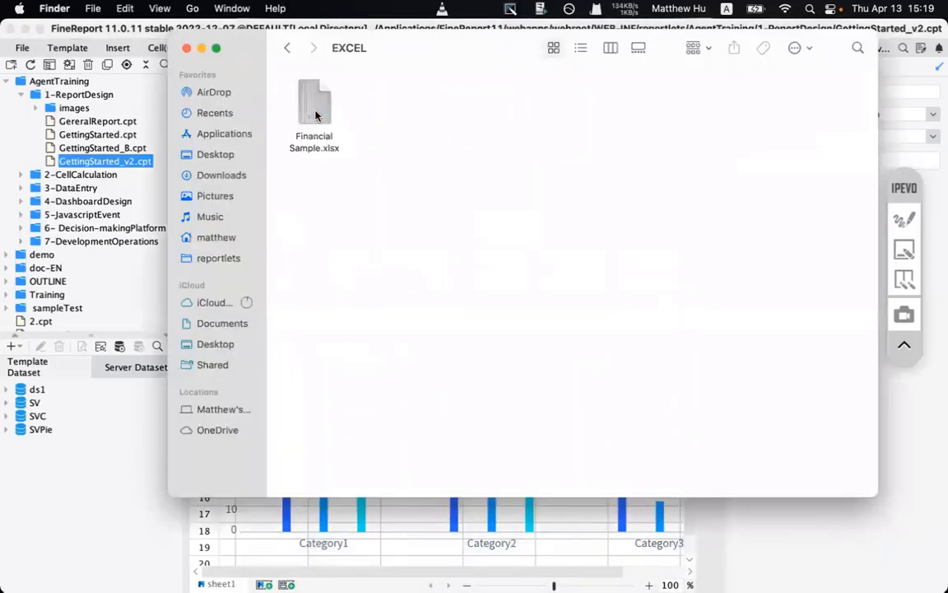
pyautogui.doubleClick(315, 115)
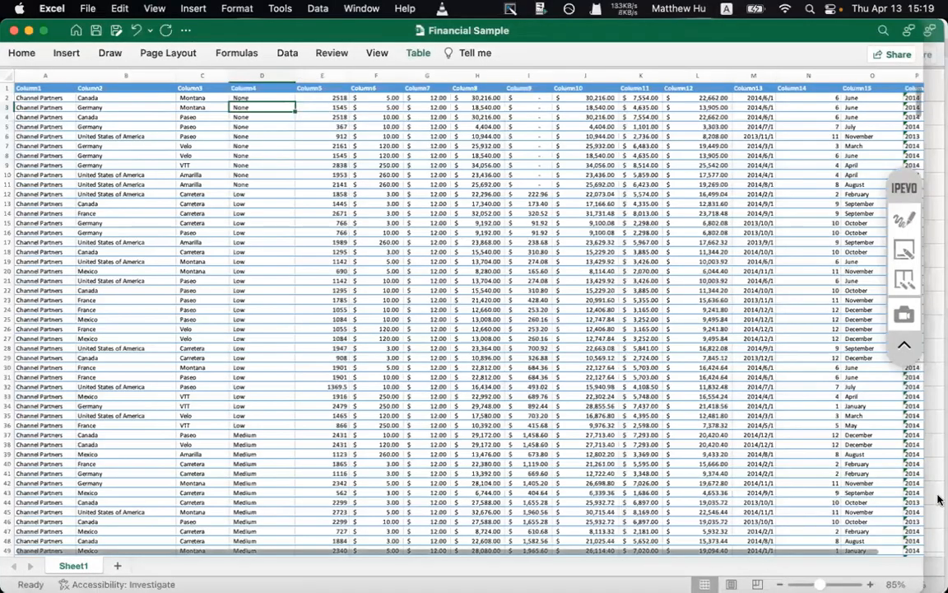
# - Zoom the sheet to 100% and select sample country, Column3 and Column6 price cells
pyautogui.click(869, 582)
pyautogui.click(869, 583)
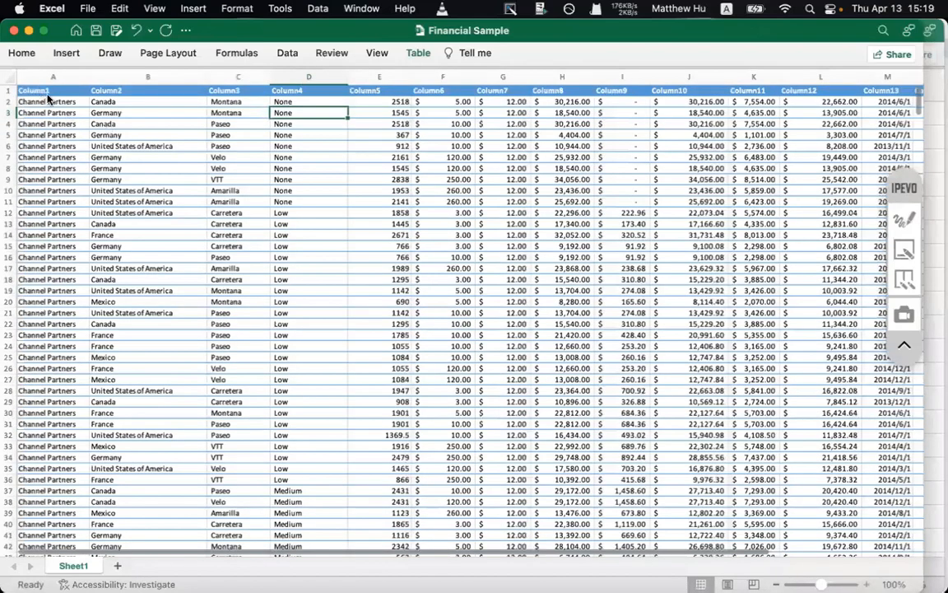
pyautogui.scroll(5, 48, 97)
pyautogui.moveTo(226, 125); pyautogui.dragTo(212, 155)
pyautogui.moveTo(402, 127); pyautogui.dragTo(401, 218)
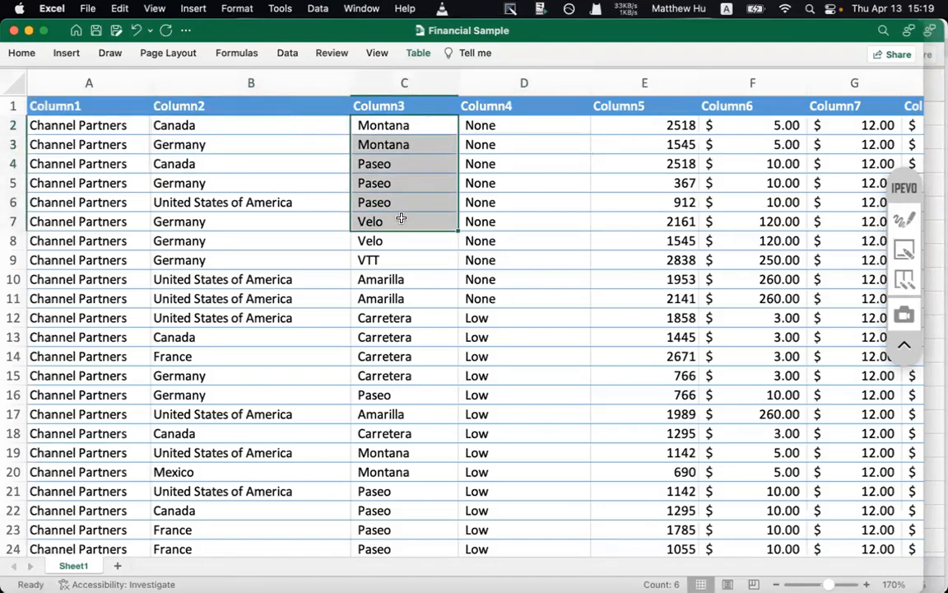
pyautogui.moveTo(644, 142); pyautogui.dragTo(776, 160)
pyautogui.click(748, 140)
pyautogui.moveTo(739, 129); pyautogui.dragTo(752, 198)
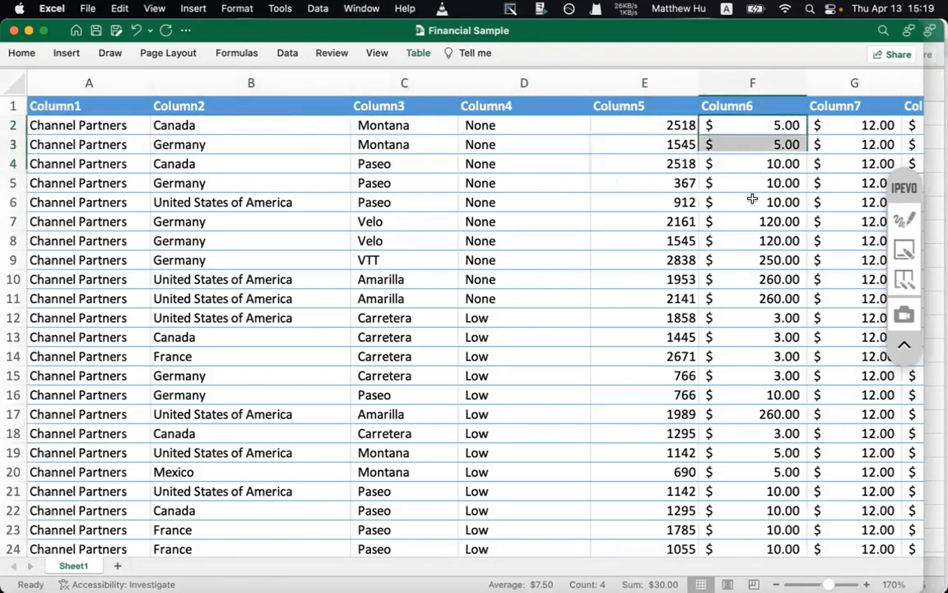
pyautogui.click(756, 217)
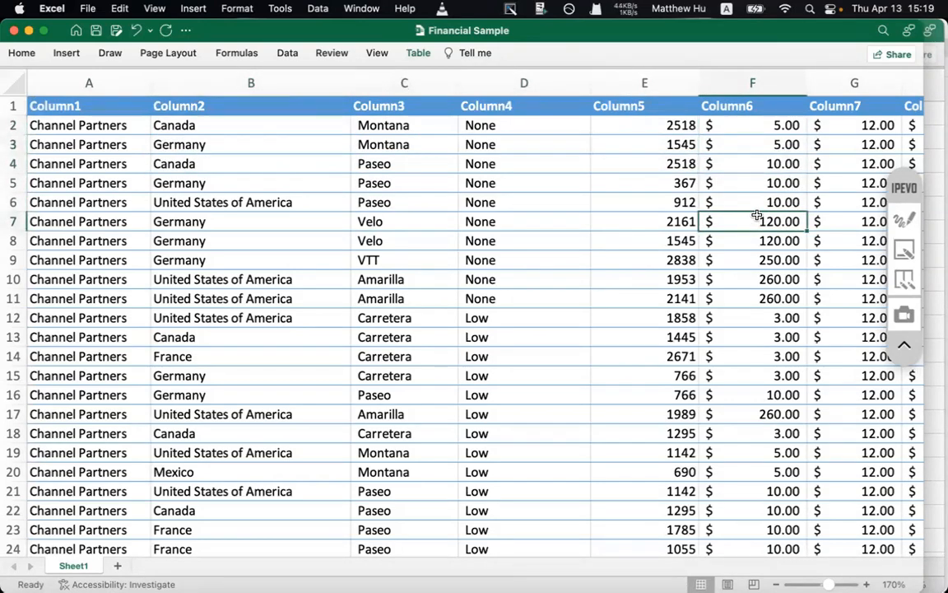
pyautogui.moveTo(576, 587)
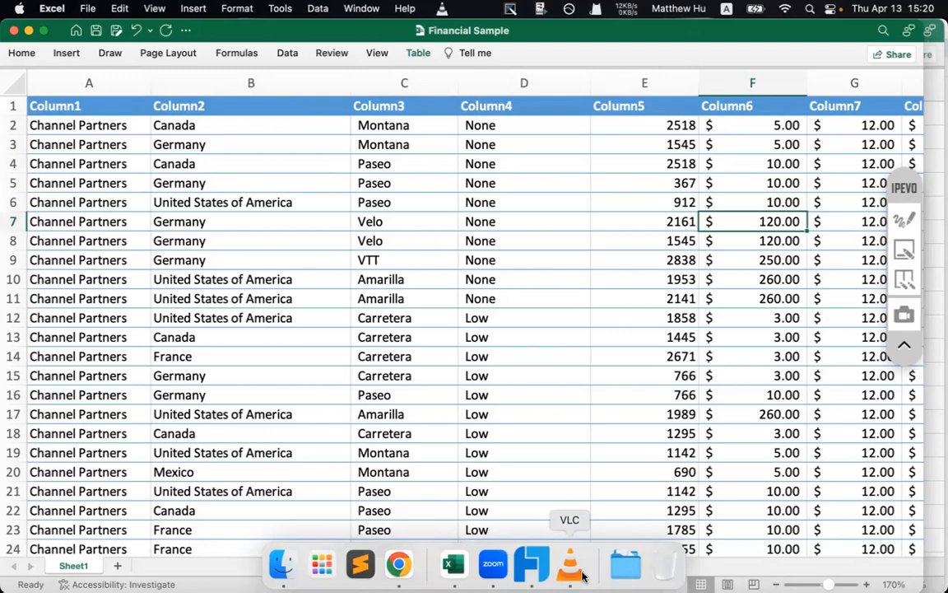
# - Select the header row and cell B2 (Canada), then return to the FineReport designer
pyautogui.click(30, 105)
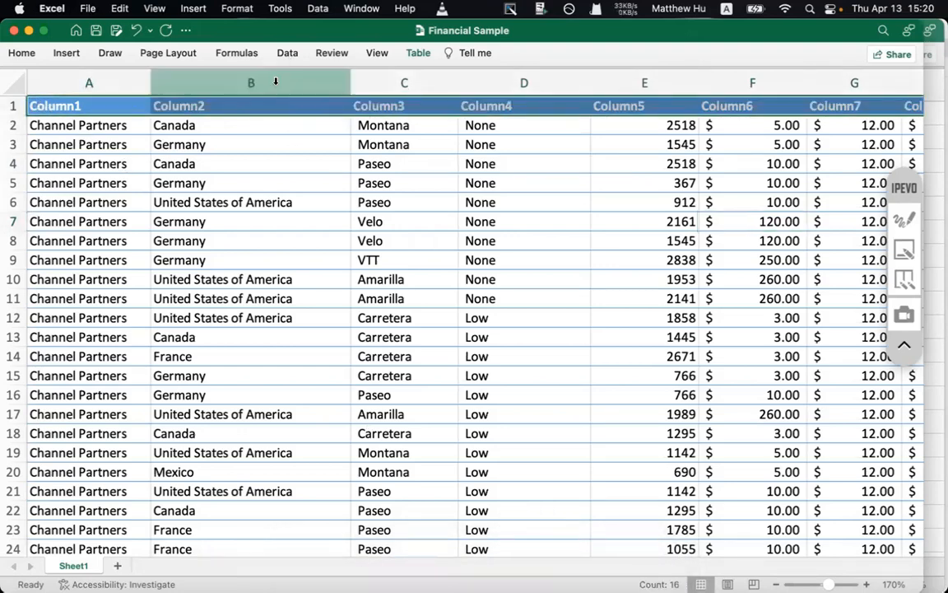
pyautogui.click(267, 125)
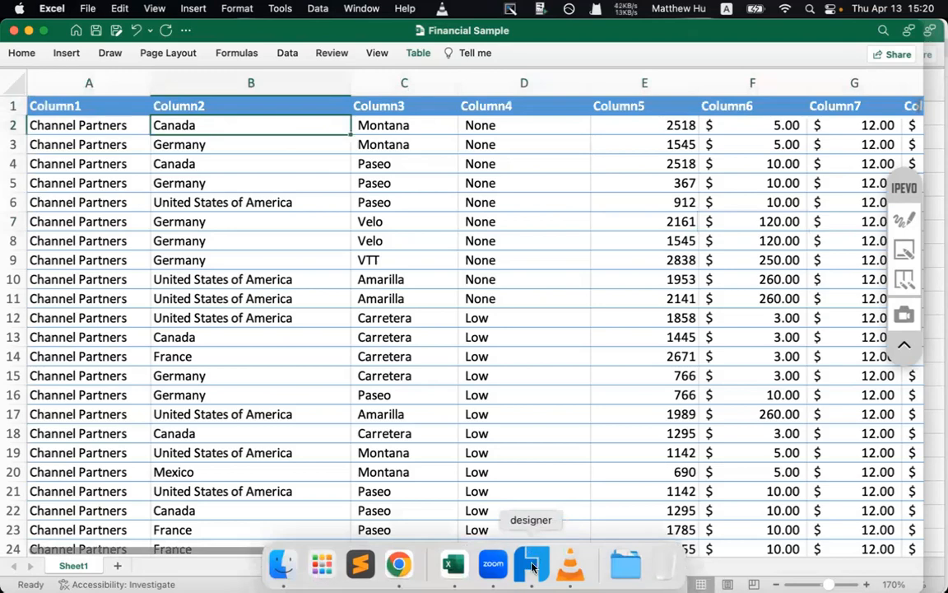
pyautogui.click(531, 567)
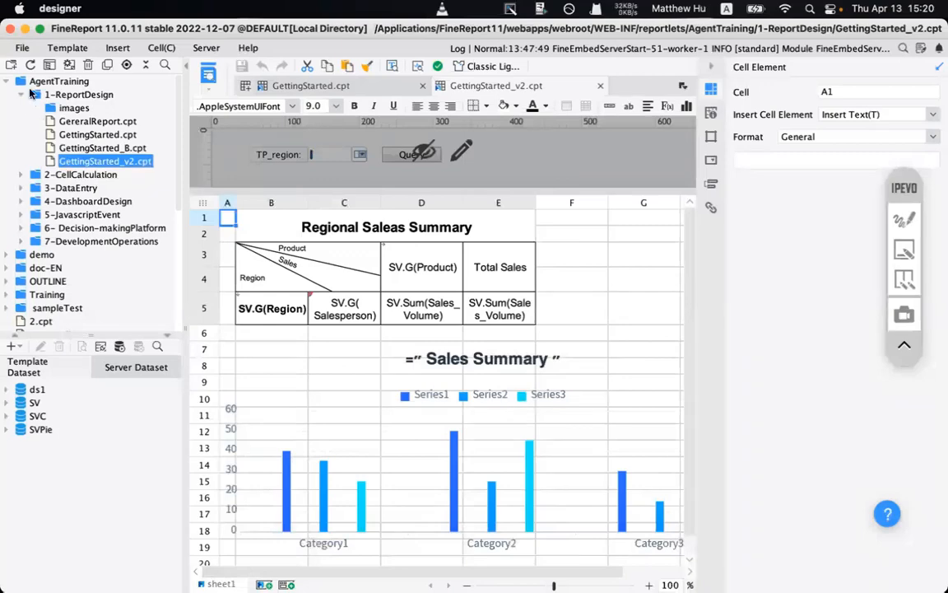
# - Browse to Downloads/Training Contents/EXCEL and open Financial Sample.xlsx in the designer
pyautogui.click(23, 48)
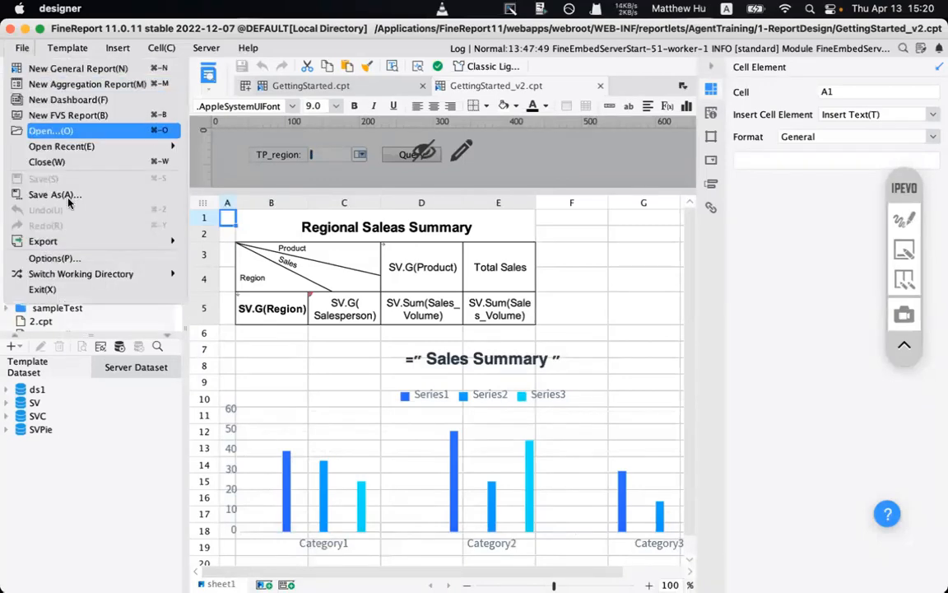
pyautogui.click(50, 130)
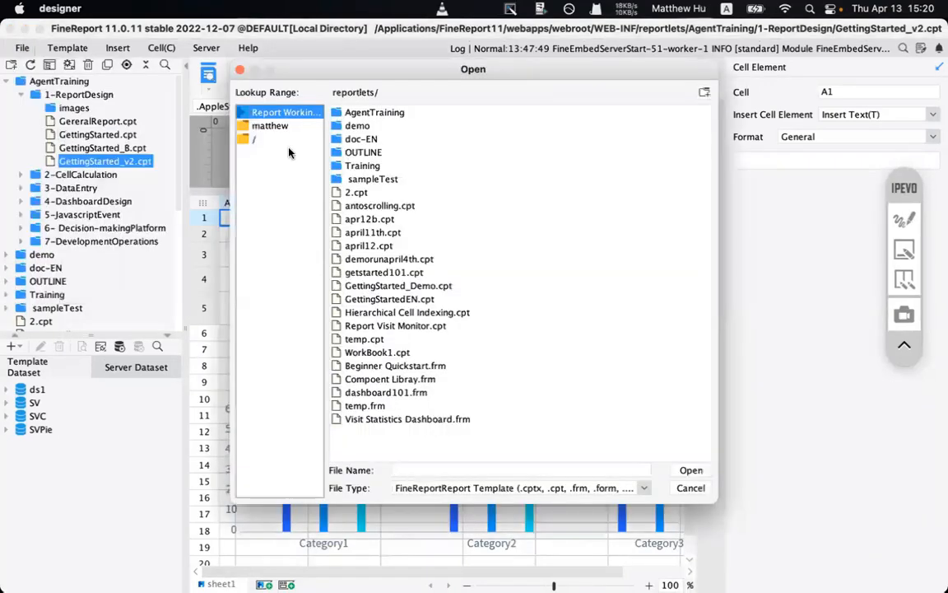
pyautogui.click(263, 127)
pyautogui.click(247, 138)
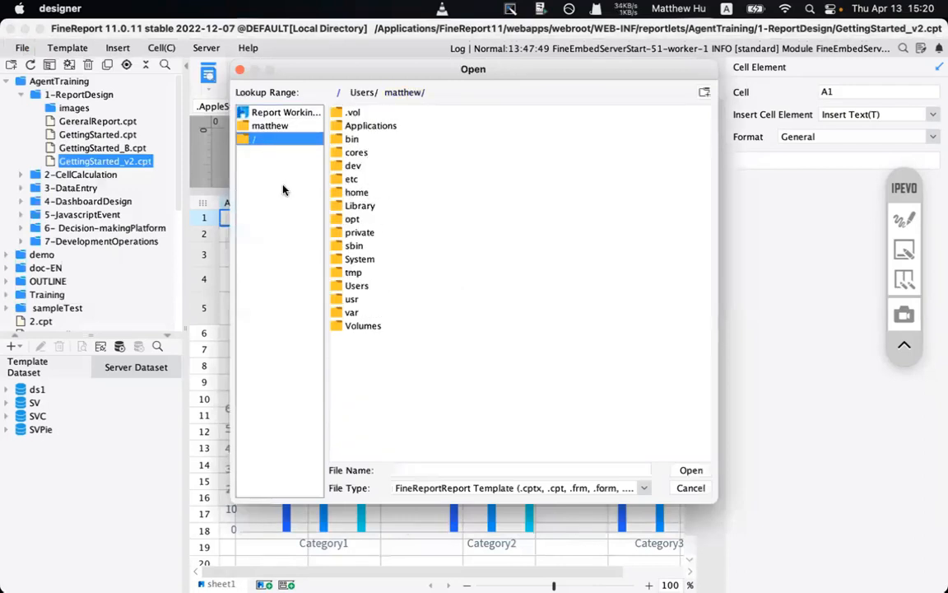
pyautogui.click(251, 128)
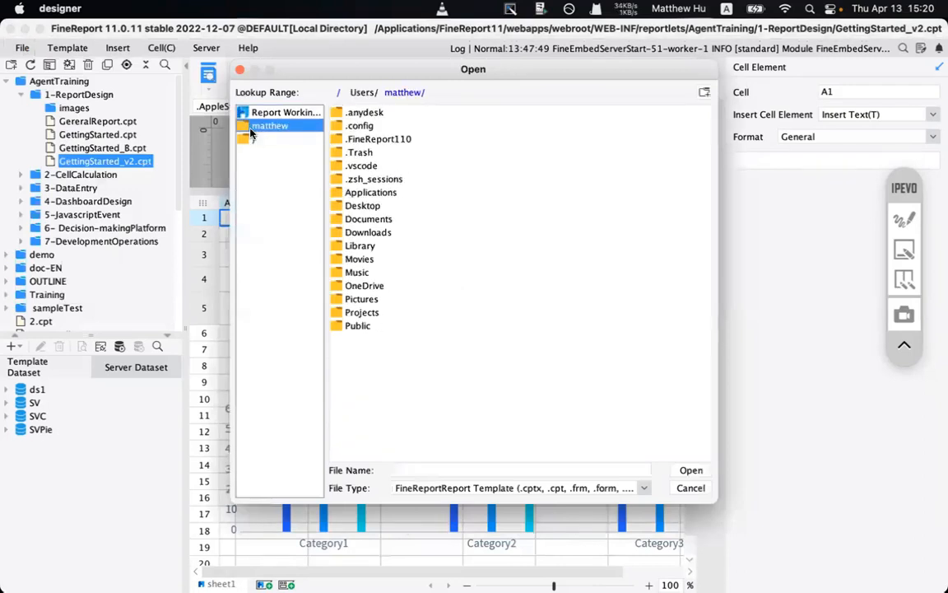
pyautogui.doubleClick(362, 233)
pyautogui.doubleClick(366, 138)
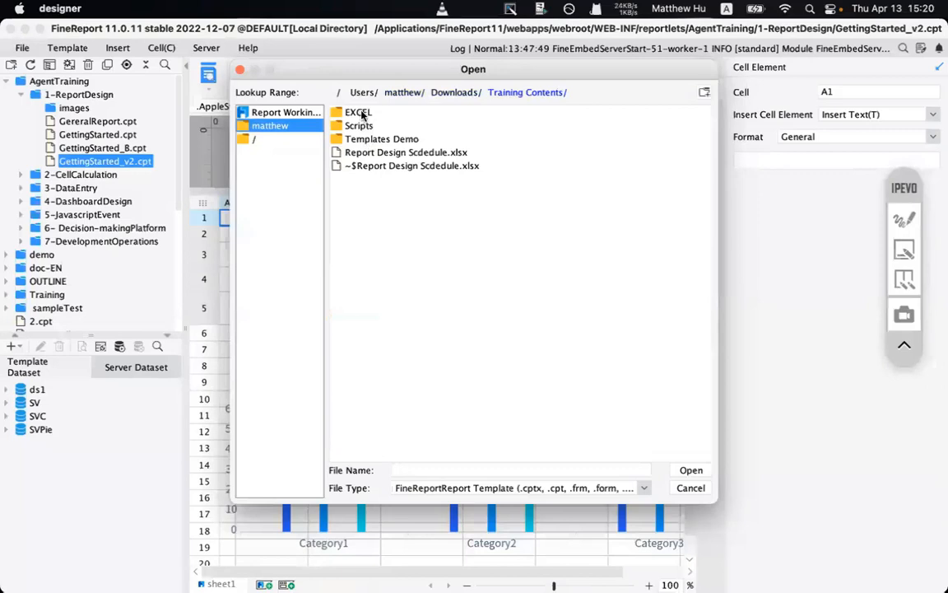
pyautogui.doubleClick(358, 114)
pyautogui.click(359, 115)
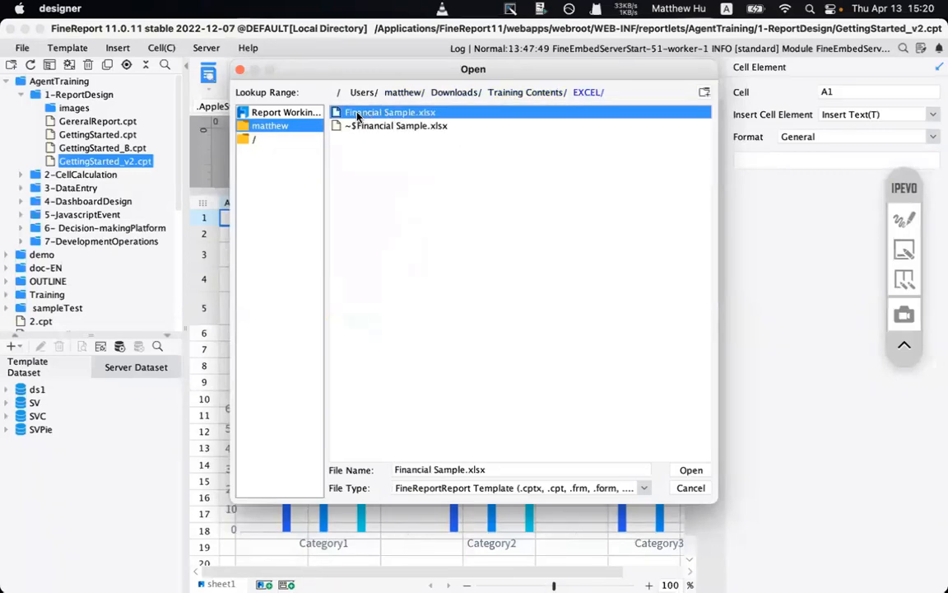
pyautogui.click(691, 471)
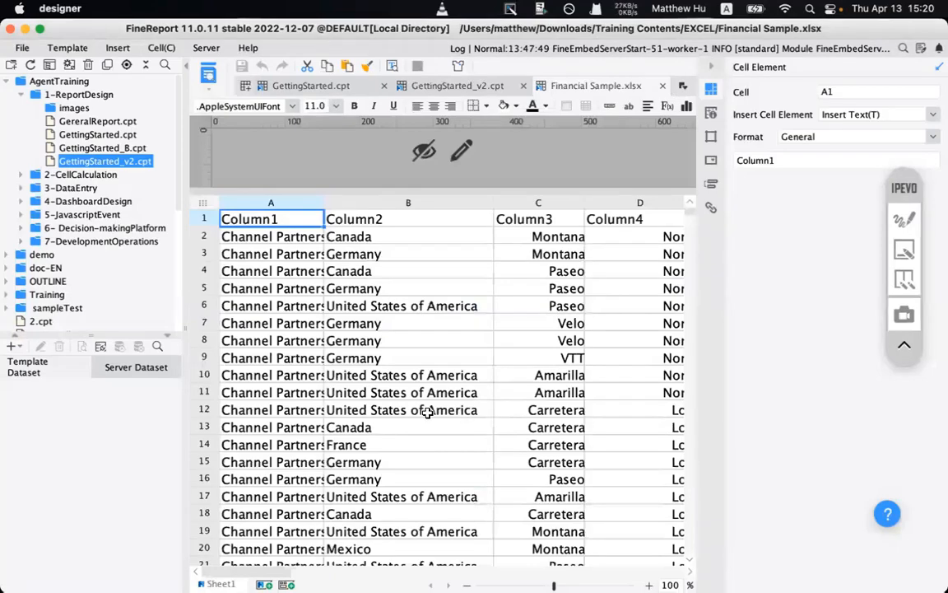
# - Zoom out three steps and back in two, then select header row 1
pyautogui.click(466, 585)
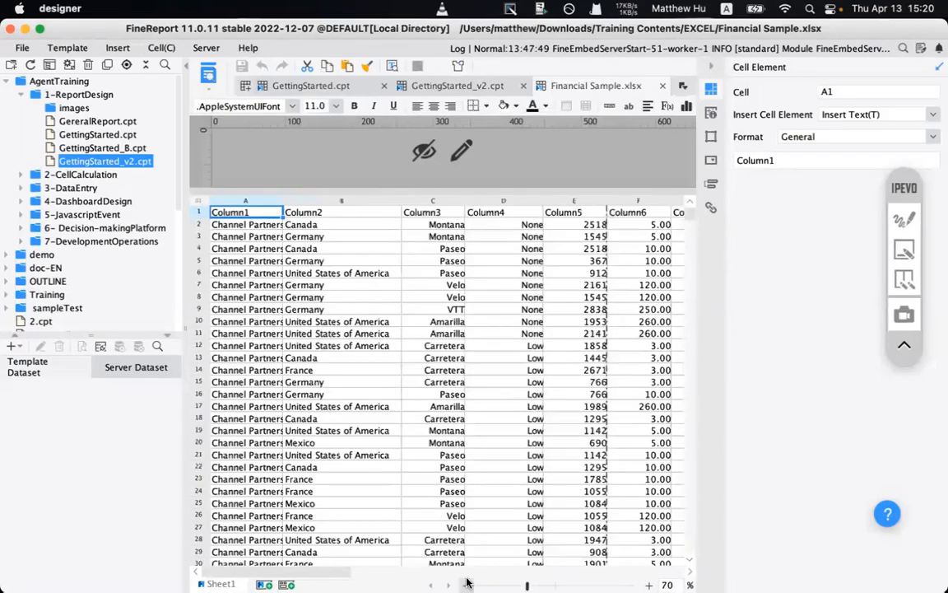
pyautogui.click(466, 584)
pyautogui.click(466, 584)
pyautogui.click(647, 584)
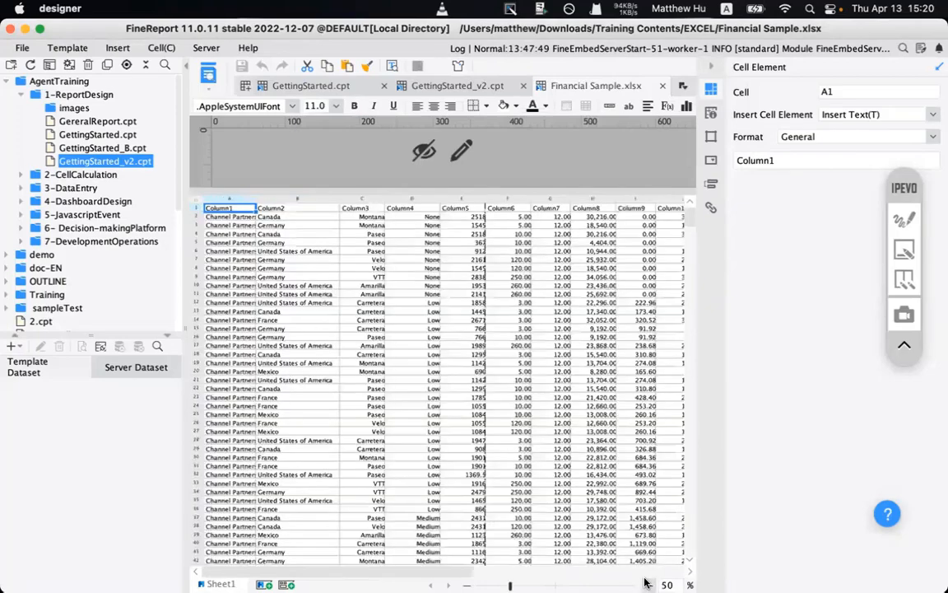
pyautogui.click(647, 584)
pyautogui.click(198, 214)
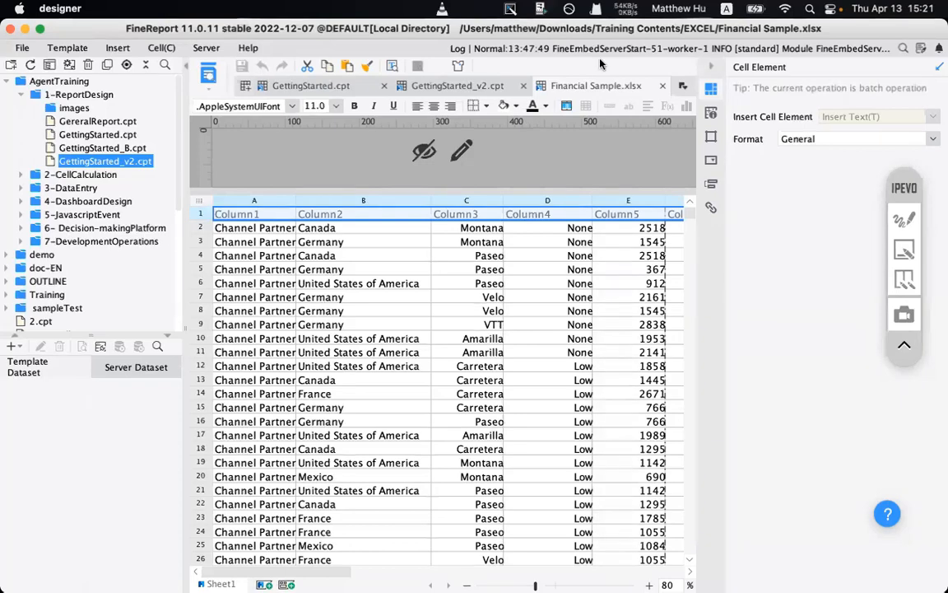
# - Close the Financial Sample.xlsx workbook and browse the File and Template menus
pyautogui.click(663, 87)
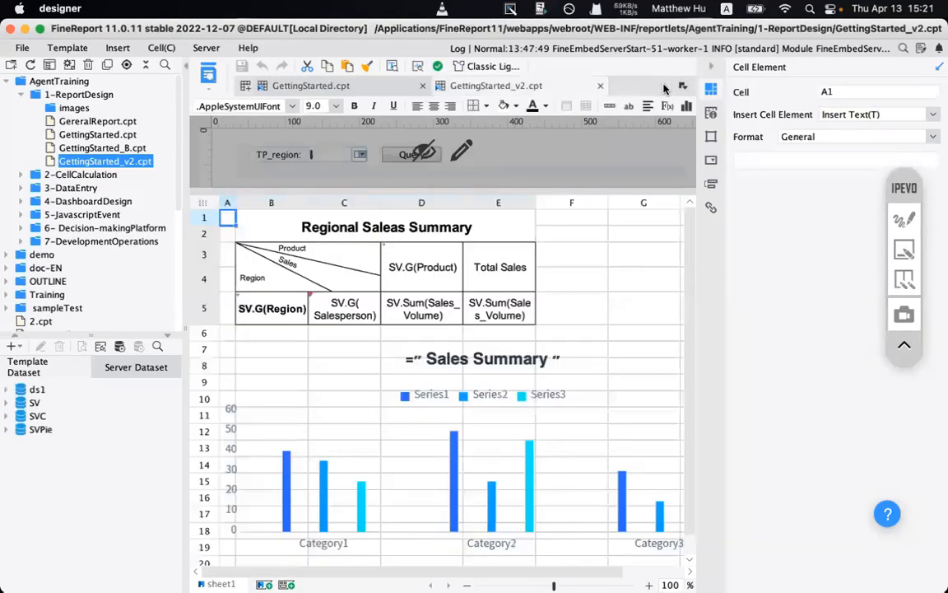
pyautogui.click(20, 48)
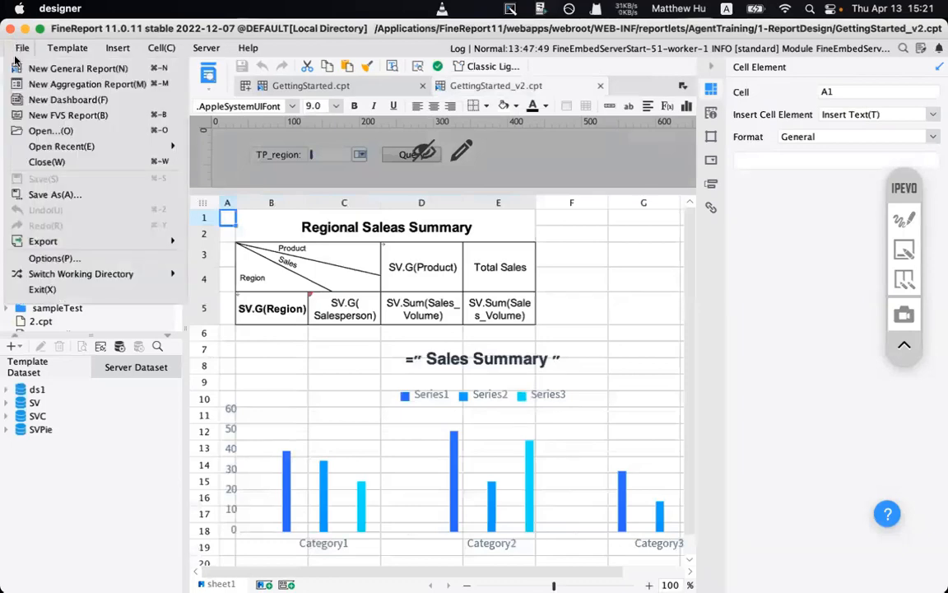
pyautogui.moveTo(70, 241)
pyautogui.moveTo(206, 244)
pyautogui.moveTo(66, 54)
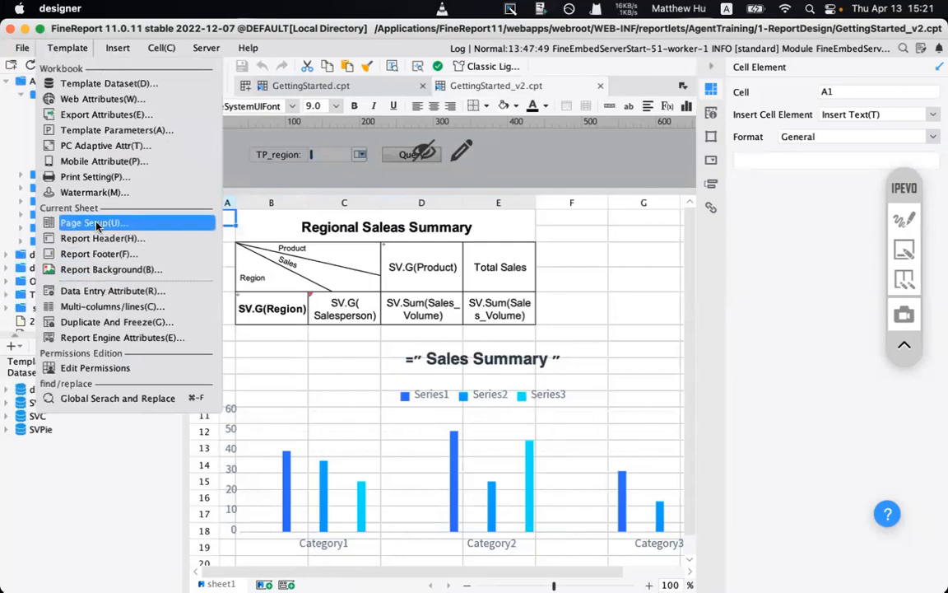
pyautogui.click(169, 223)
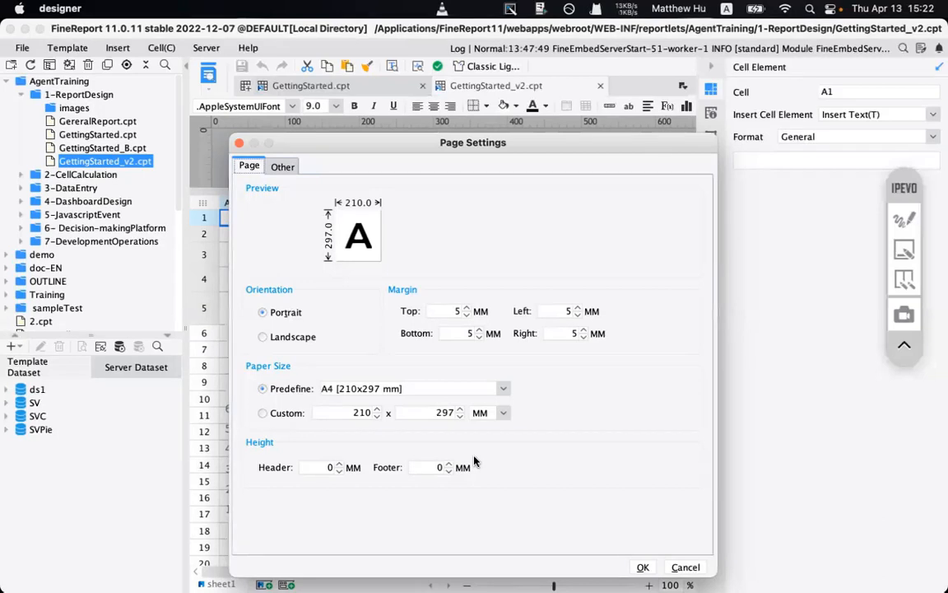
pyautogui.click(684, 567)
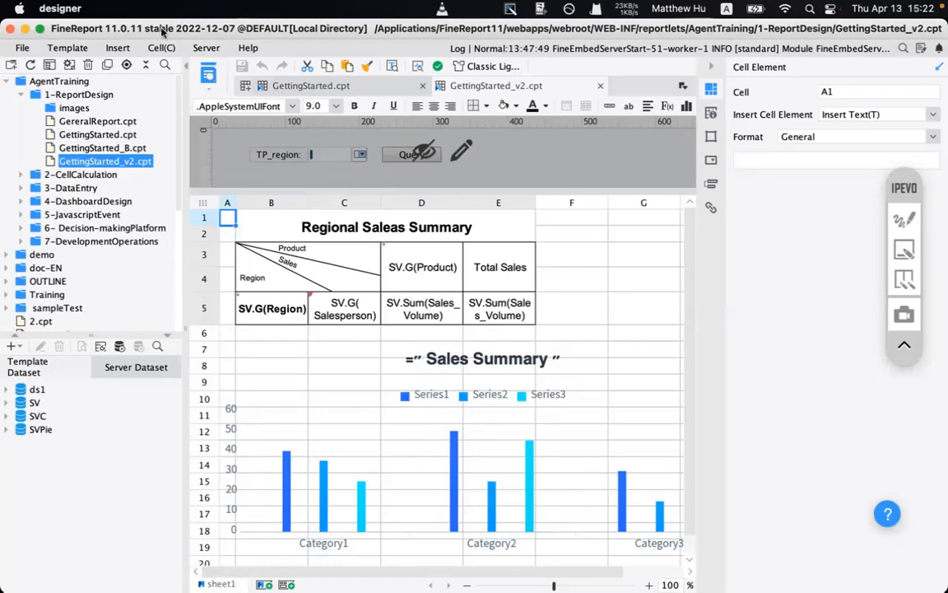
pyautogui.click(118, 49)
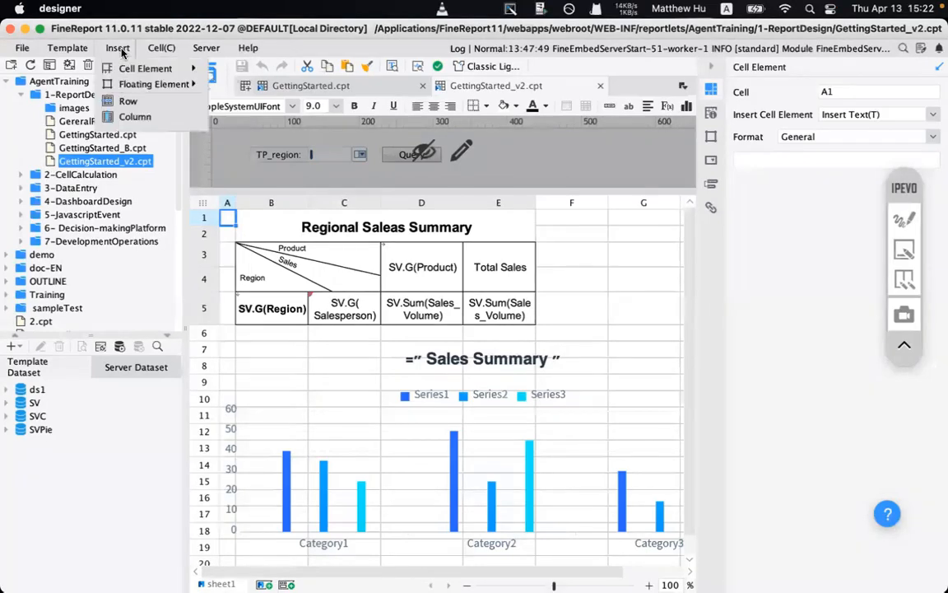
pyautogui.moveTo(161, 49)
pyautogui.moveTo(206, 49)
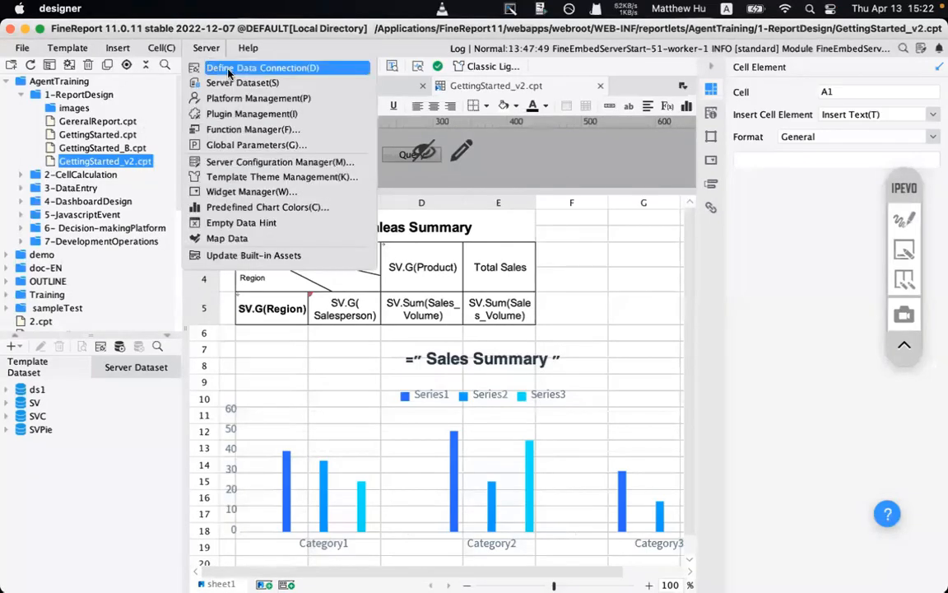
pyautogui.click(227, 70)
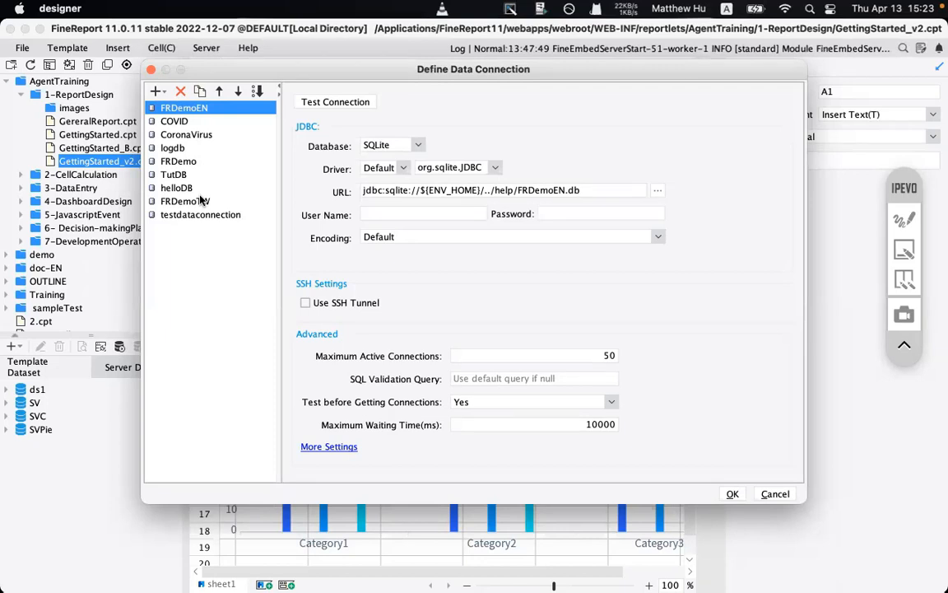
pyautogui.click(198, 120)
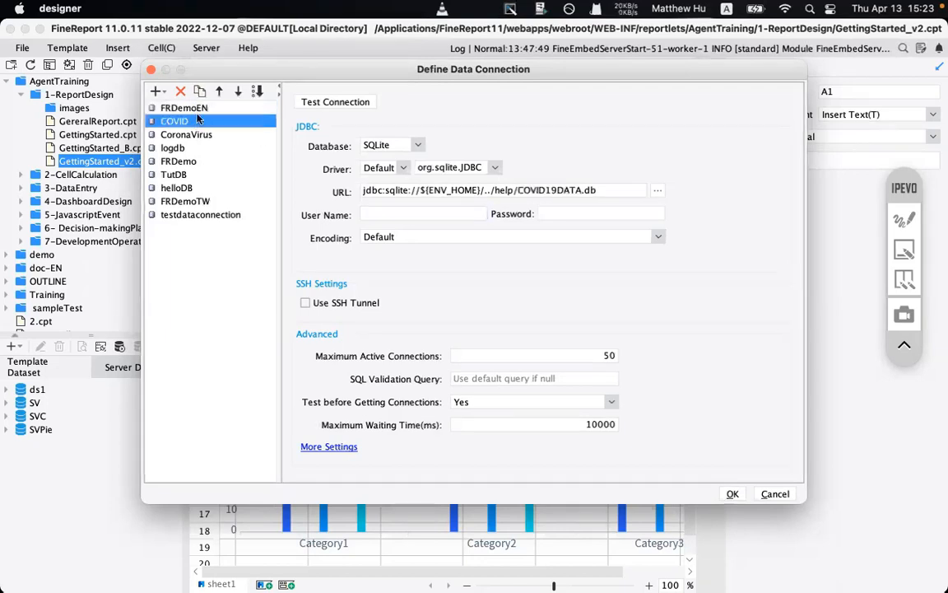
pyautogui.click(193, 109)
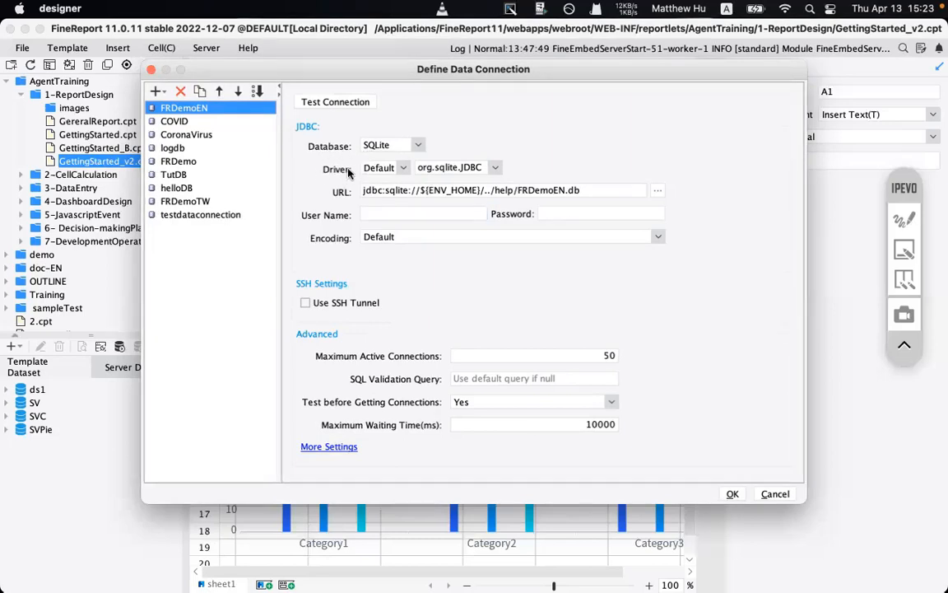
pyautogui.click(556, 190)
pyautogui.moveTo(517, 190); pyautogui.dragTo(601, 189)
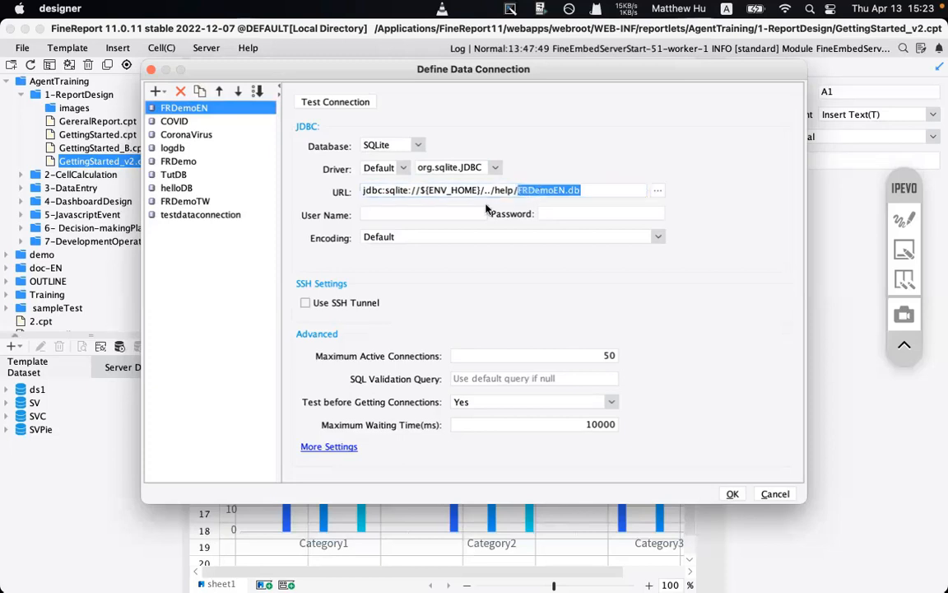
pyautogui.click(317, 102)
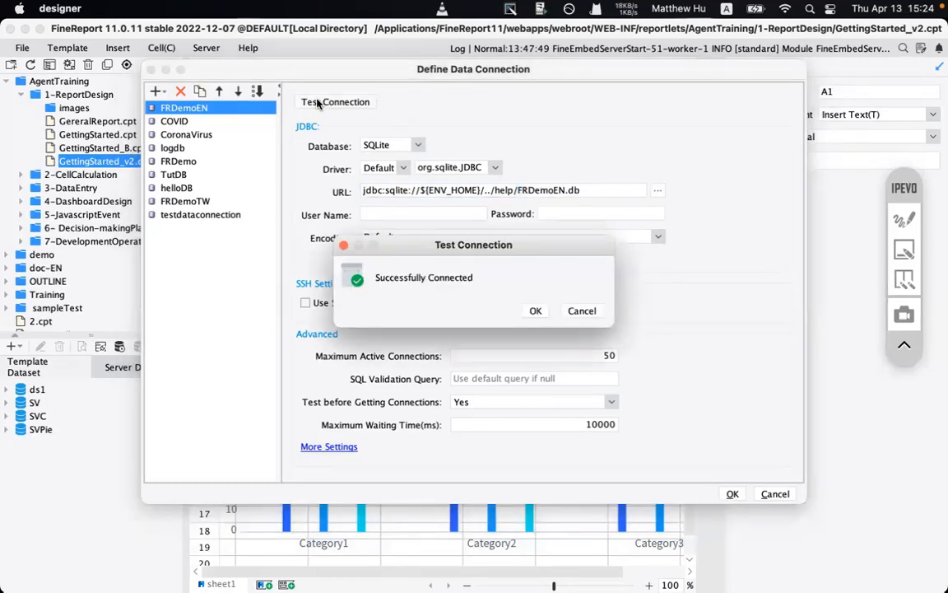
pyautogui.click(535, 310)
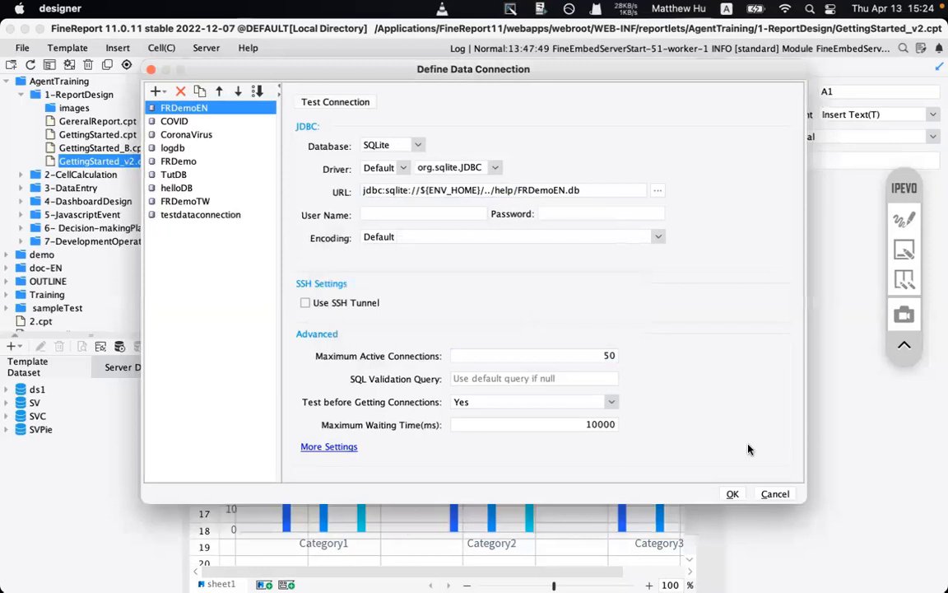
pyautogui.click(731, 494)
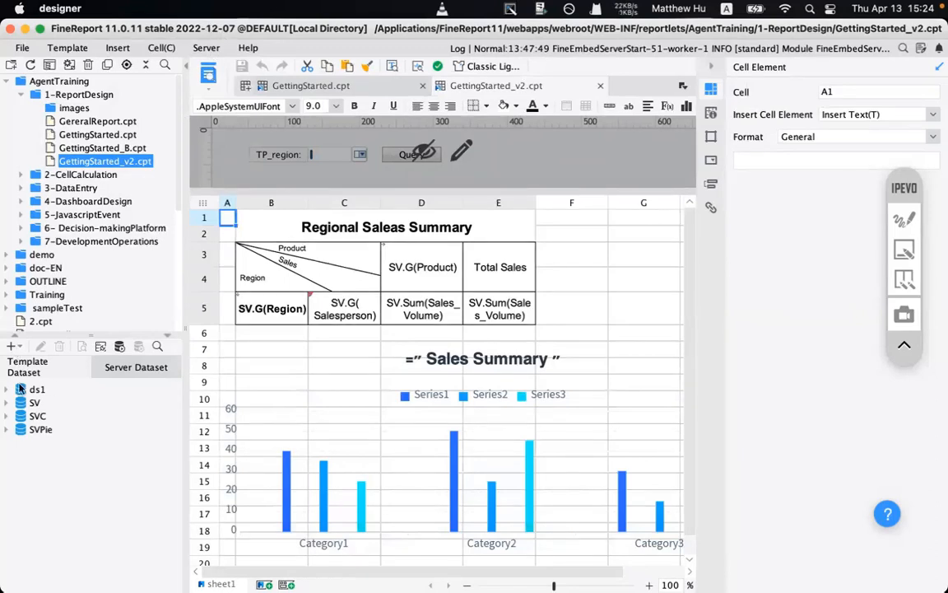
# - Start a new DB Query dataset, then cancel it
pyautogui.click(14, 347)
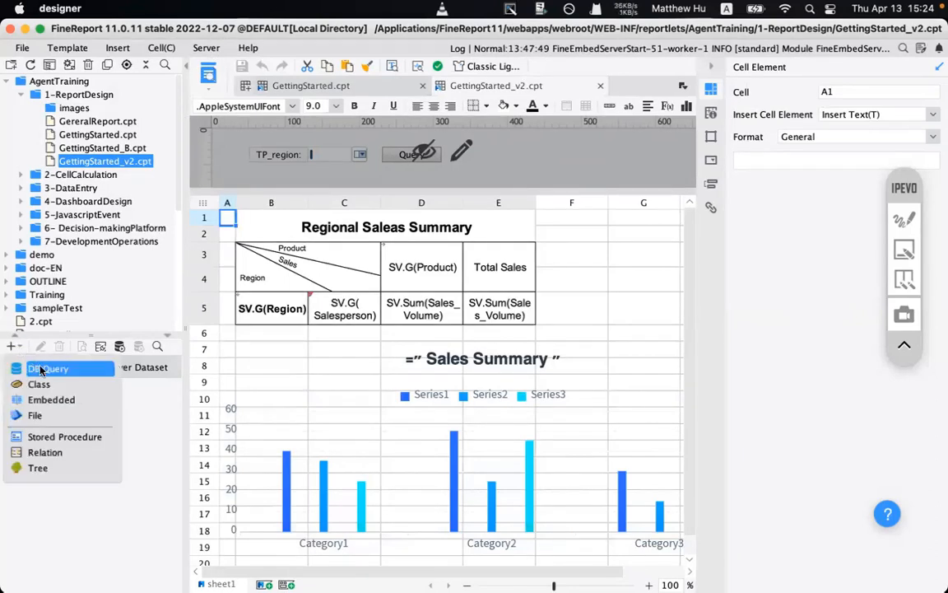
pyautogui.click(45, 369)
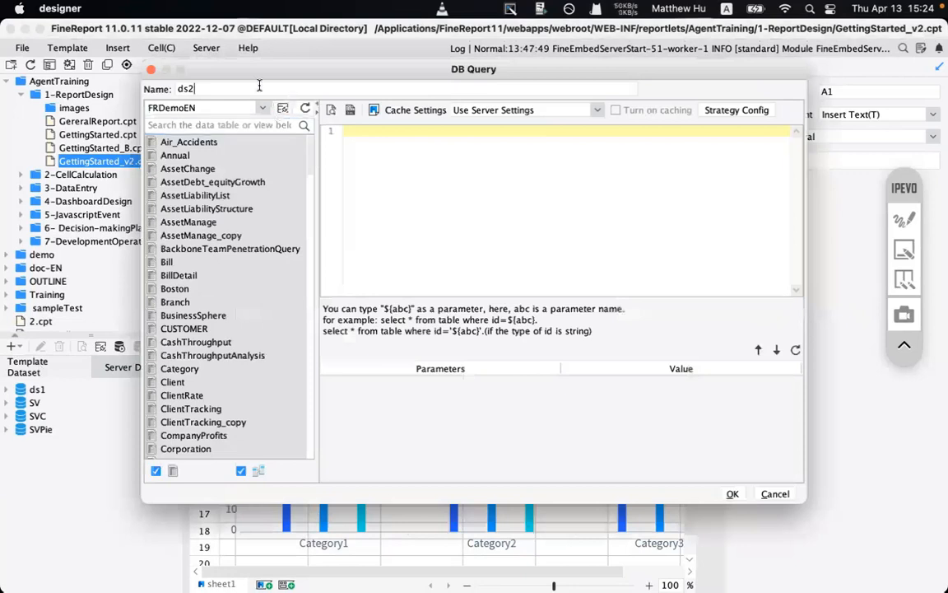
pyautogui.click(769, 497)
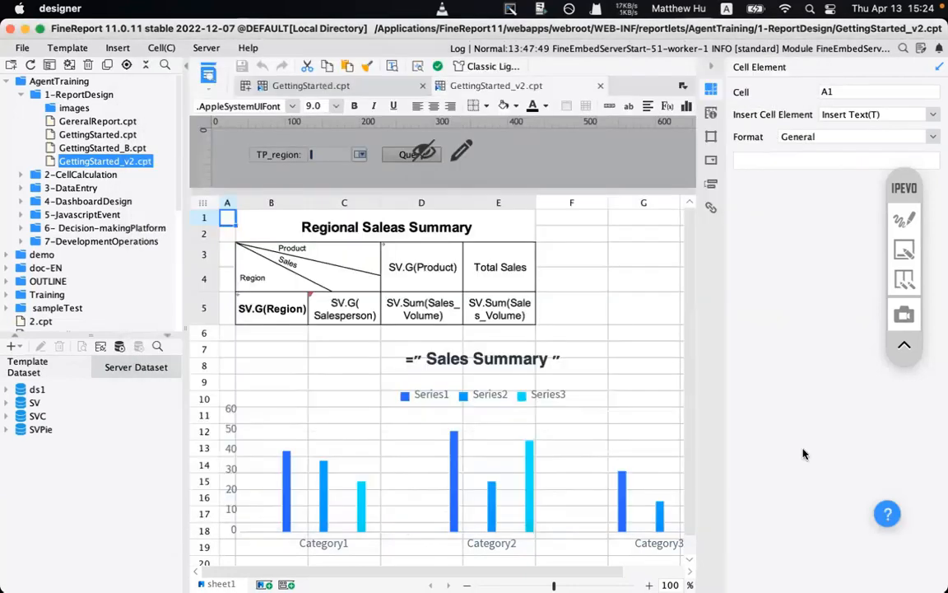
# - Box the dataset list and the add-dataset button with screen annotations, then clear them
pyautogui.click(903, 221)
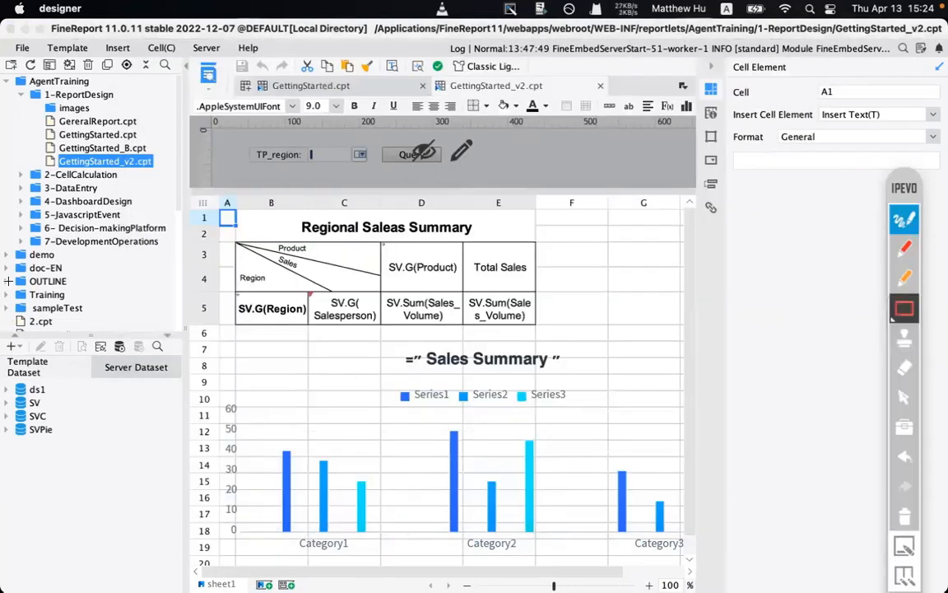
pyautogui.moveTo(8, 343); pyautogui.dragTo(178, 475)
pyautogui.click(18, 318)
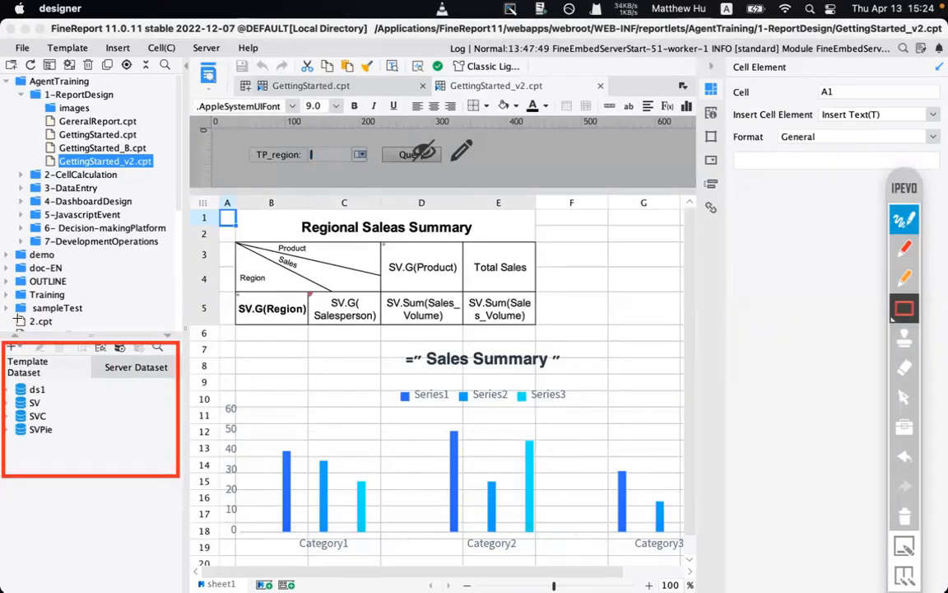
pyautogui.moveTo(3, 325); pyautogui.dragTo(40, 363)
pyautogui.click(90, 295)
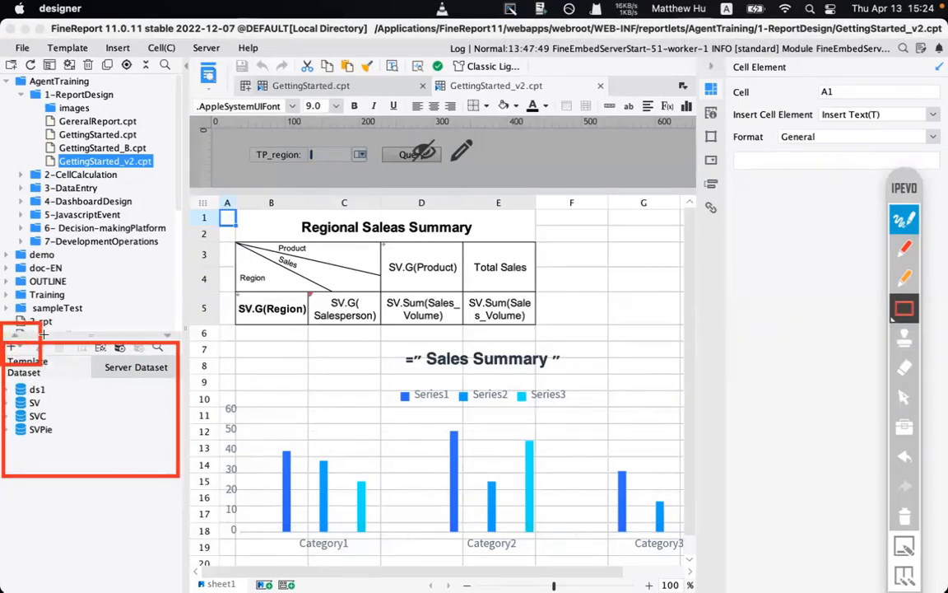
pyautogui.click(905, 515)
pyautogui.click(904, 219)
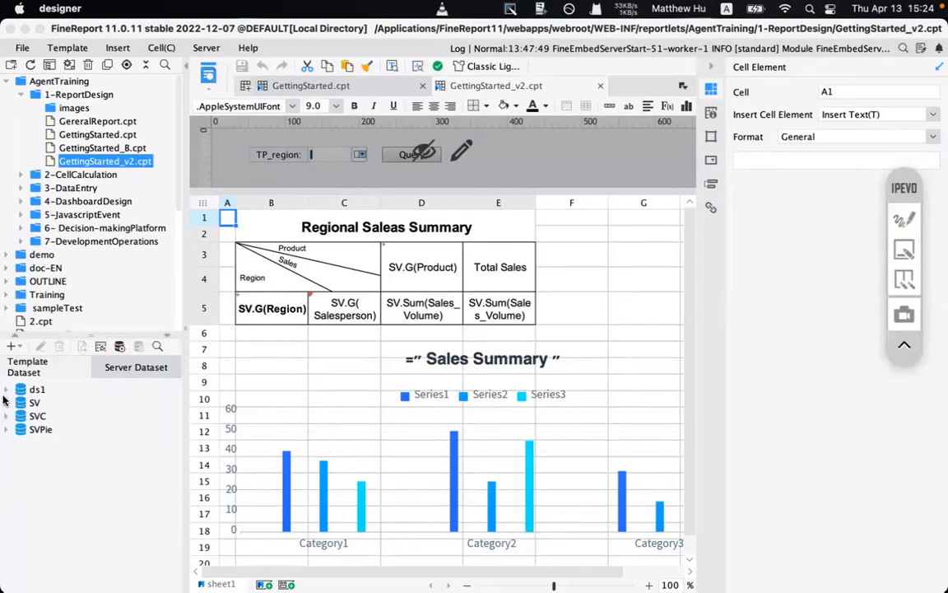
# - Start a new DB Query, filter tables by 'sales', drag in Sales_Volume, and clear the query
pyautogui.click(12, 346)
pyautogui.click(35, 363)
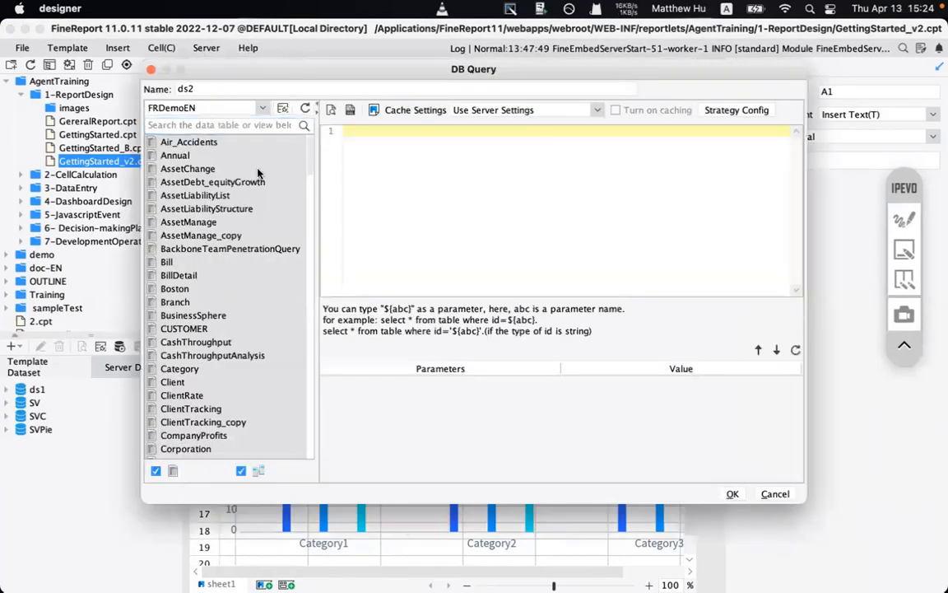
pyautogui.write('sa')
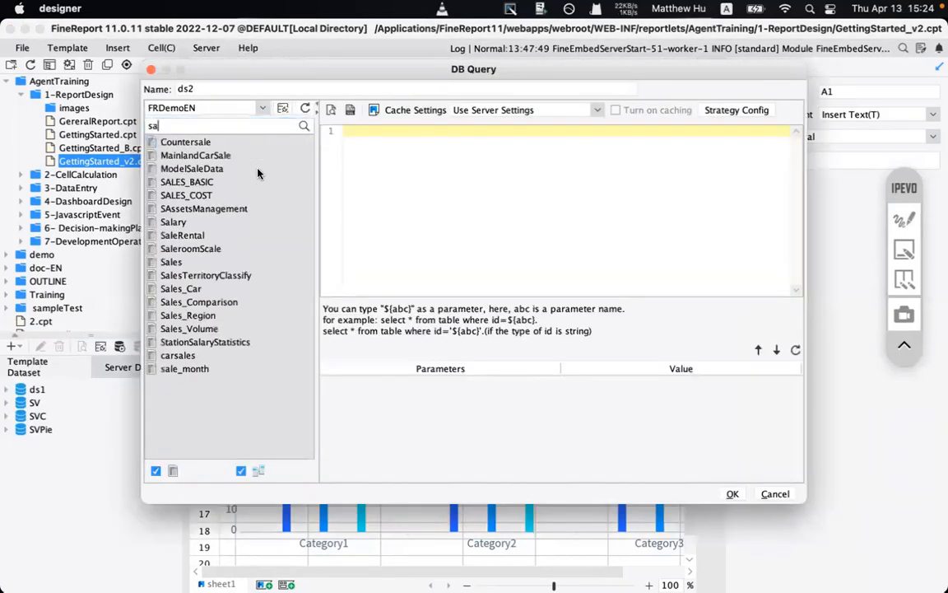
pyautogui.write('les')
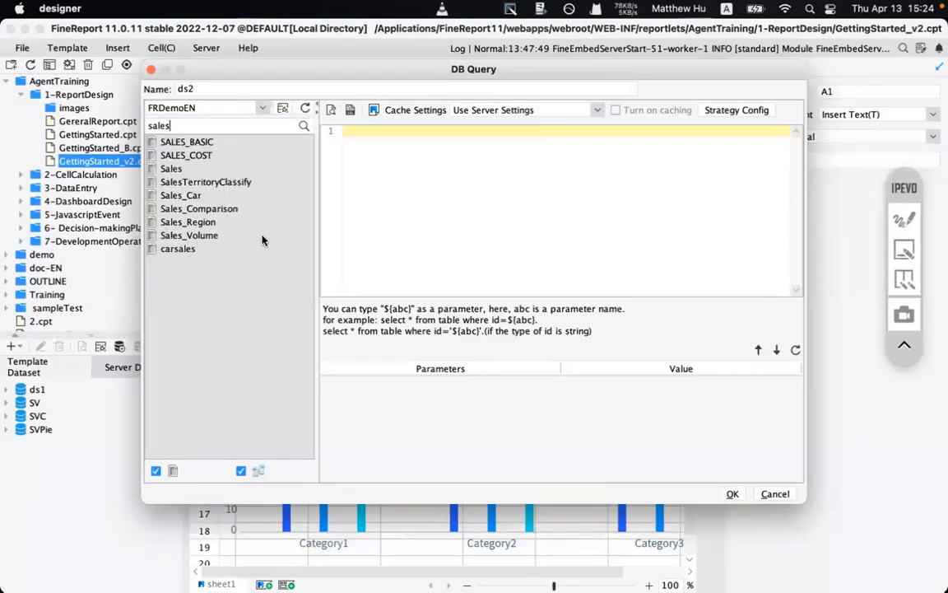
pyautogui.moveTo(247, 235); pyautogui.dragTo(448, 210)
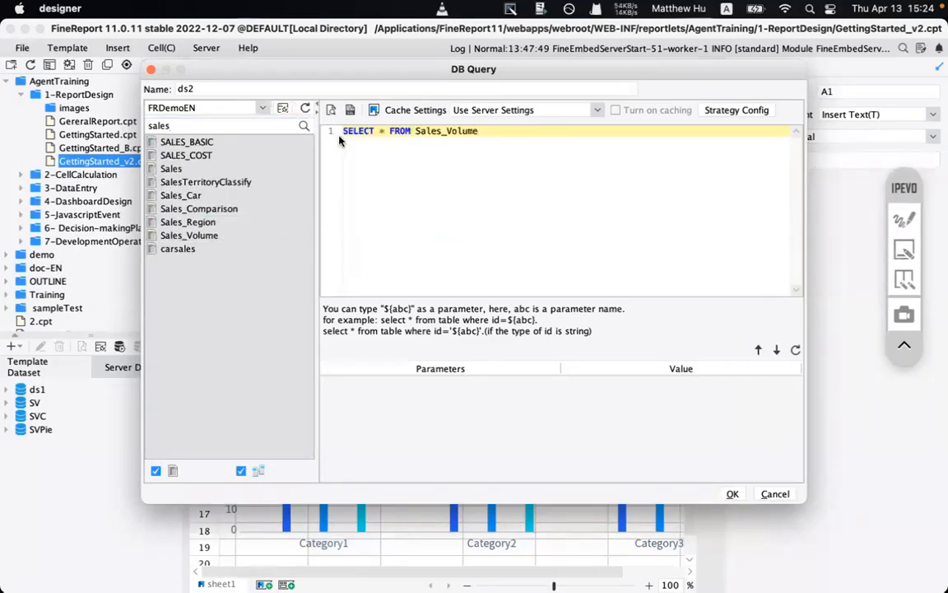
pyautogui.press('super+a')
pyautogui.press('BackSpace')
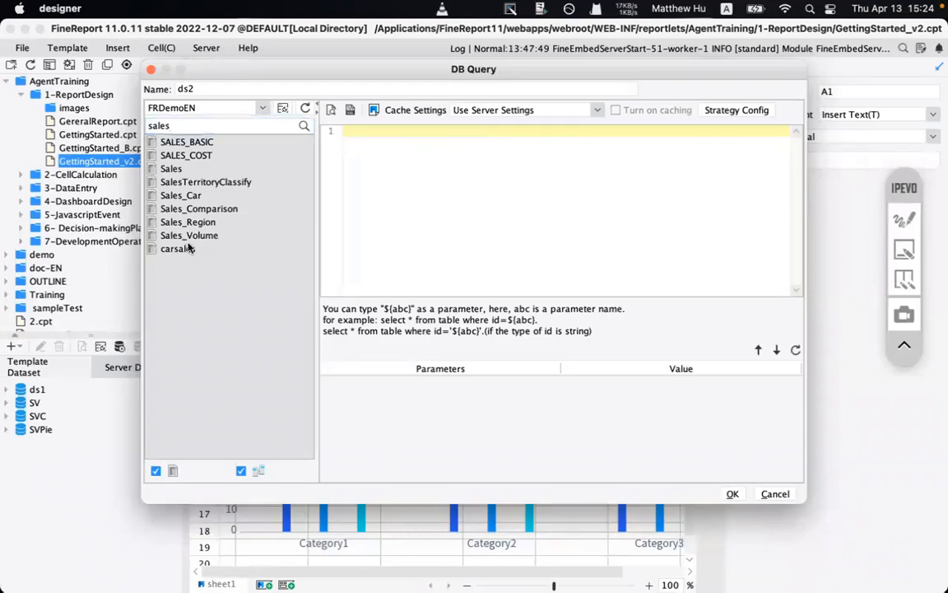
# - Generate SELECT * FROM Sales_Volume in the editor, then cancel the ds2 dataset
pyautogui.moveTo(189, 235); pyautogui.dragTo(407, 235)
pyautogui.click(428, 254)
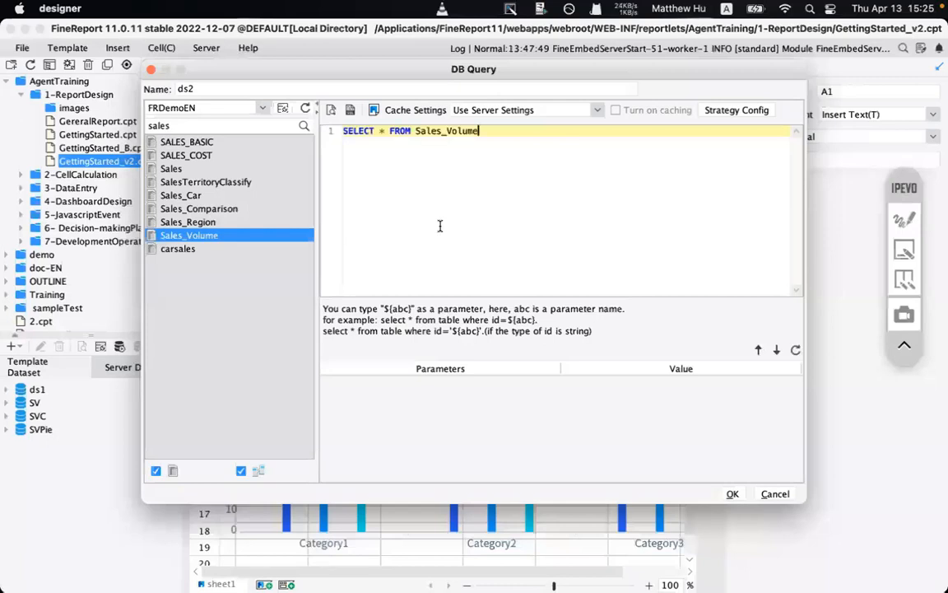
pyautogui.press('super+a')
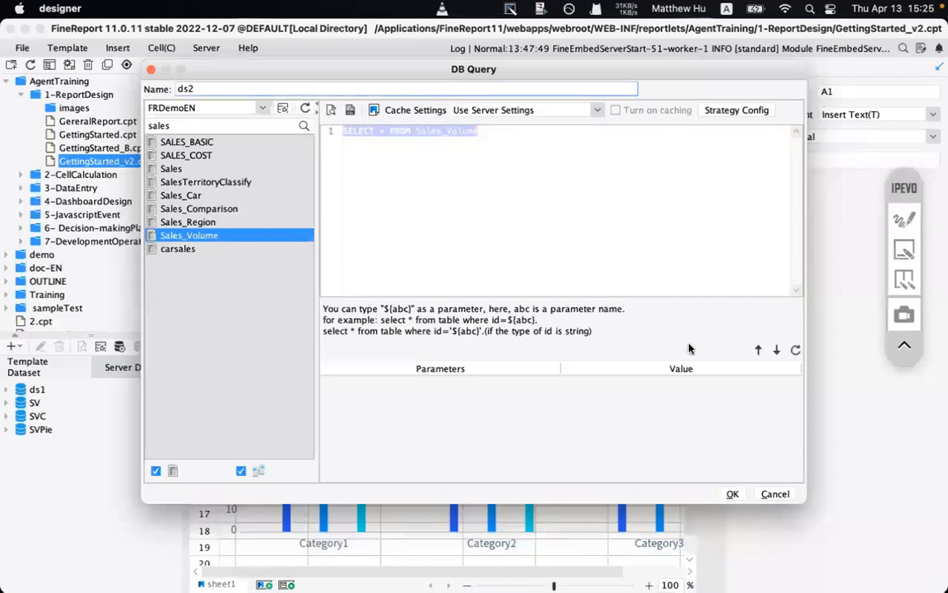
pyautogui.click(775, 494)
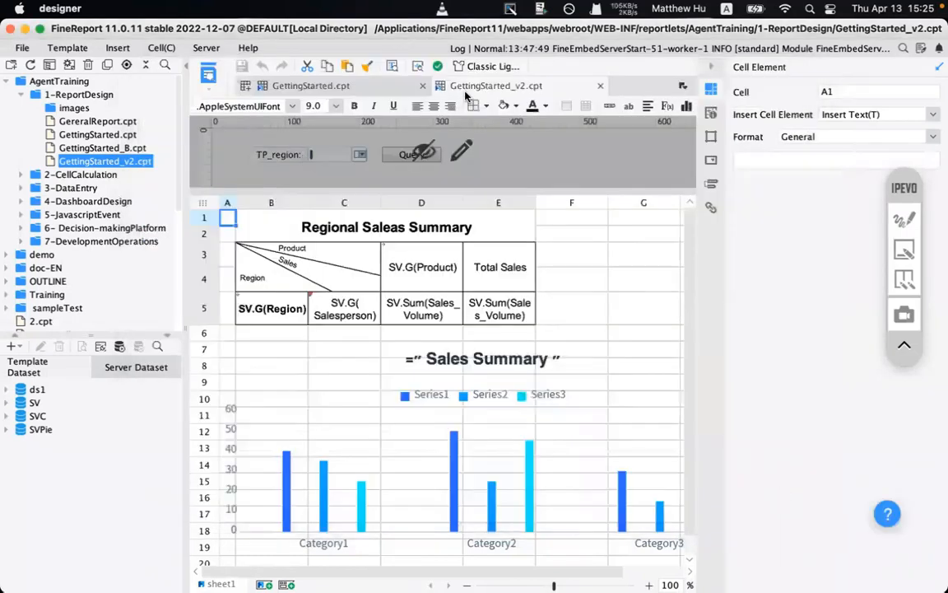
# - Show the Insert menu's Cell Element and Floating Element submenus
pyautogui.click(114, 50)
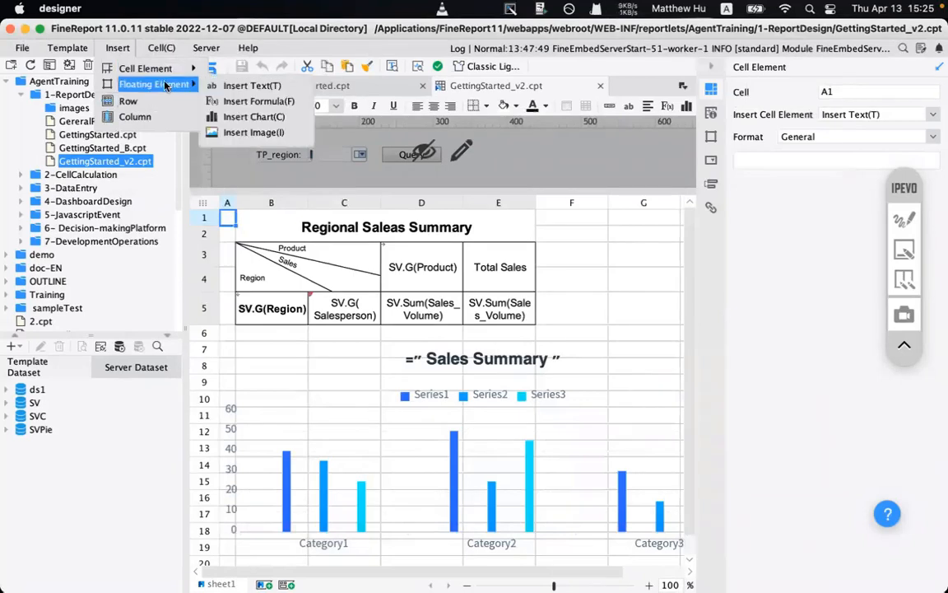
pyautogui.moveTo(161, 74)
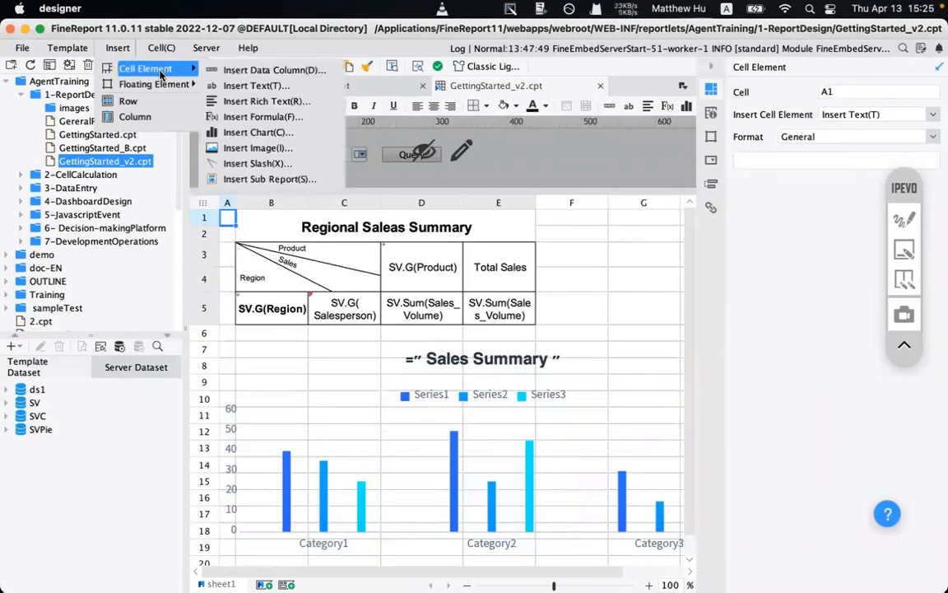
pyautogui.moveTo(137, 84)
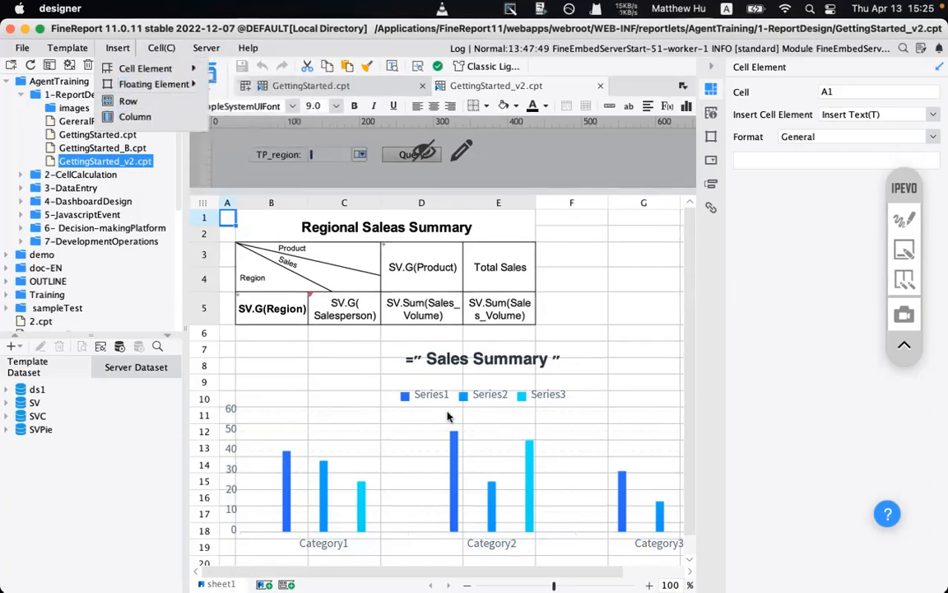
# - Nudge the floating Sales Summary chart right and down, then switch to the Decision-making Platform
pyautogui.click(403, 380)
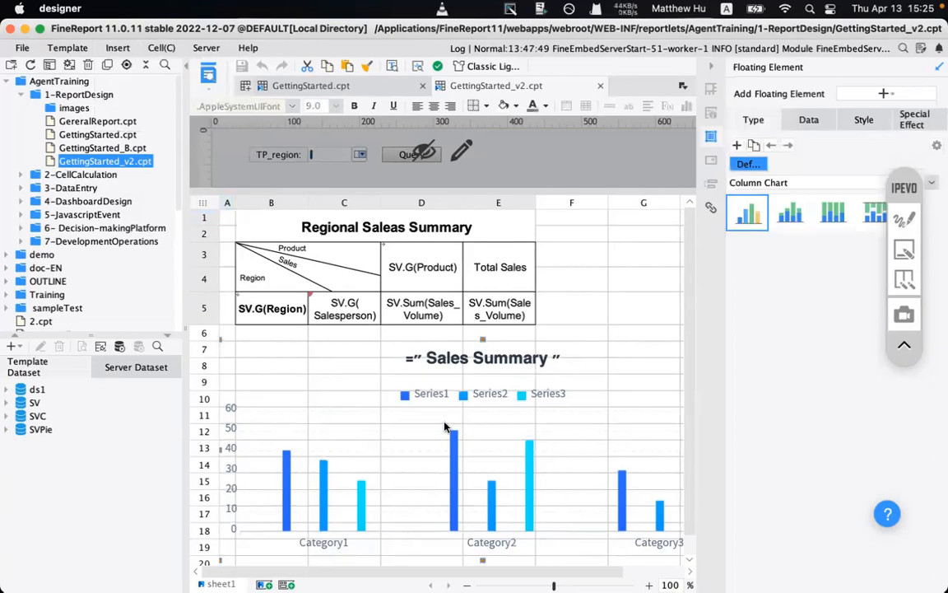
pyautogui.moveTo(446, 425); pyautogui.dragTo(466, 438)
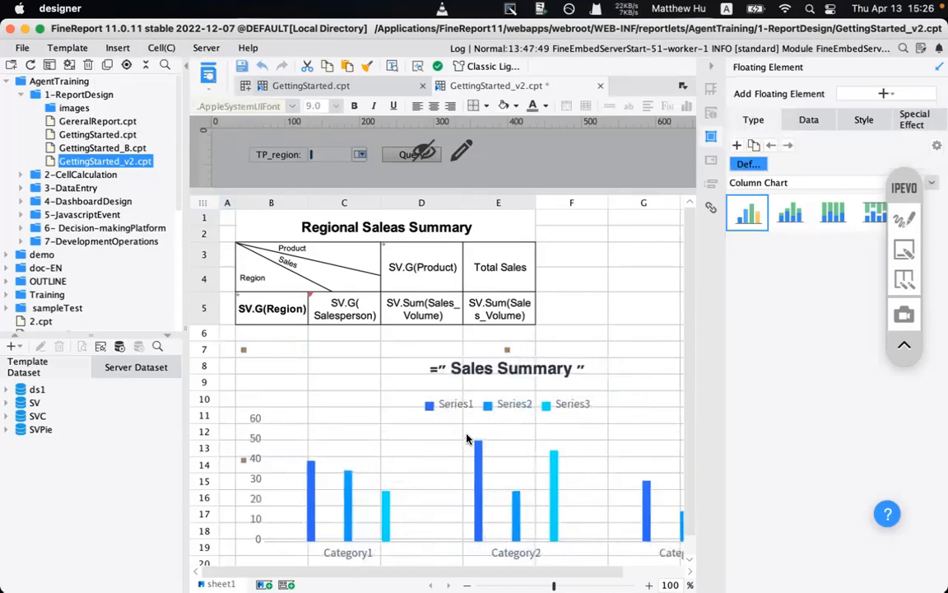
pyautogui.click(81, 51)
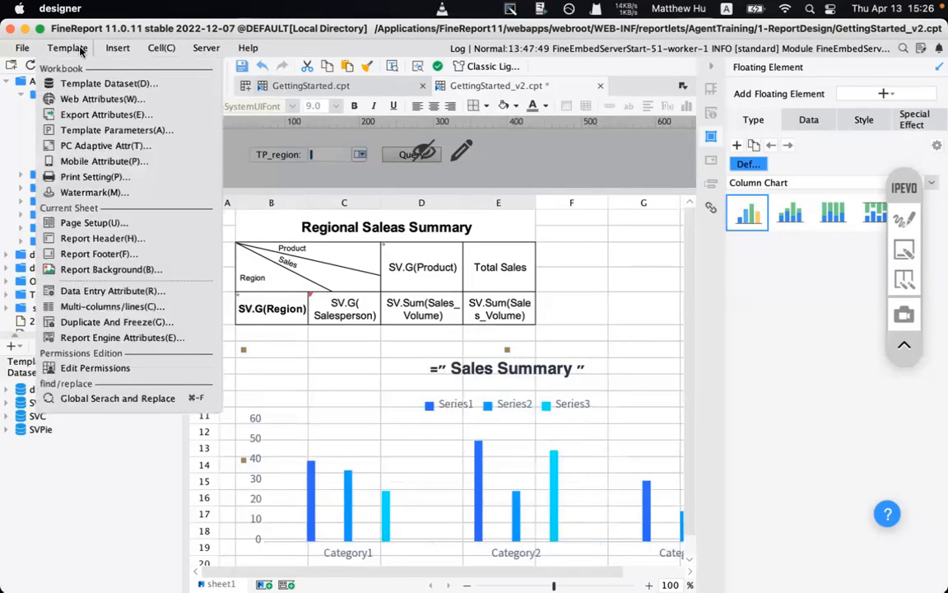
pyautogui.click(509, 142)
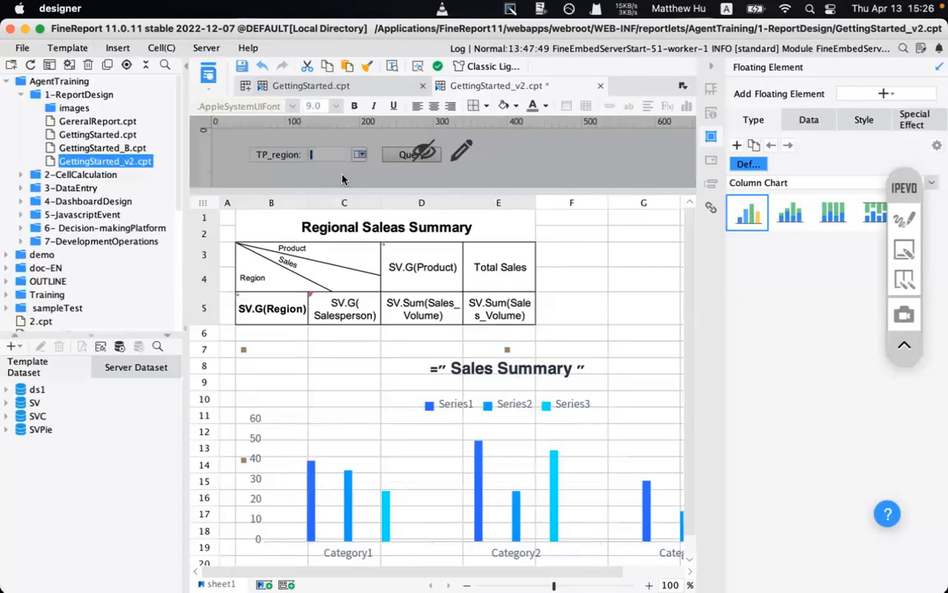
pyautogui.moveTo(449, 582)
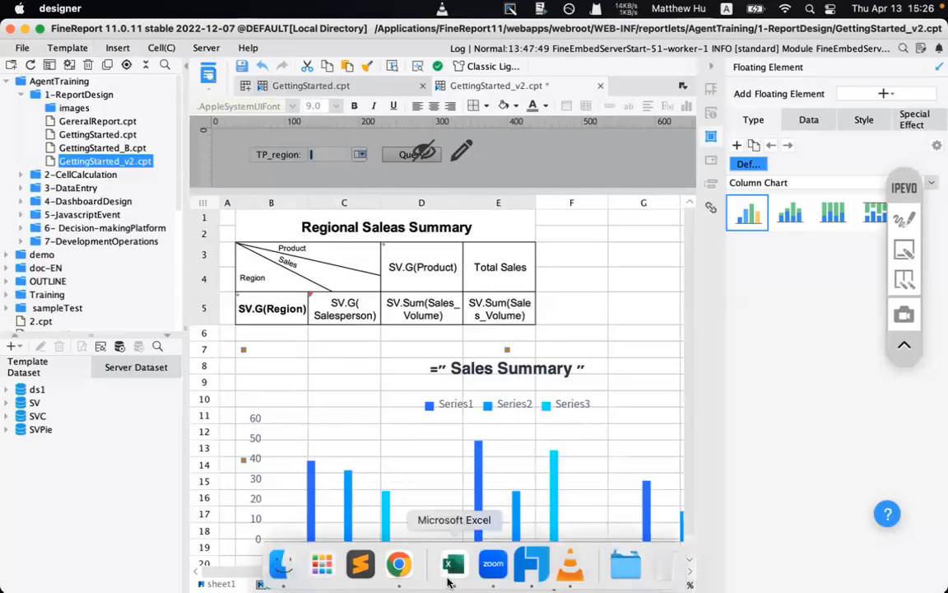
pyautogui.click(399, 565)
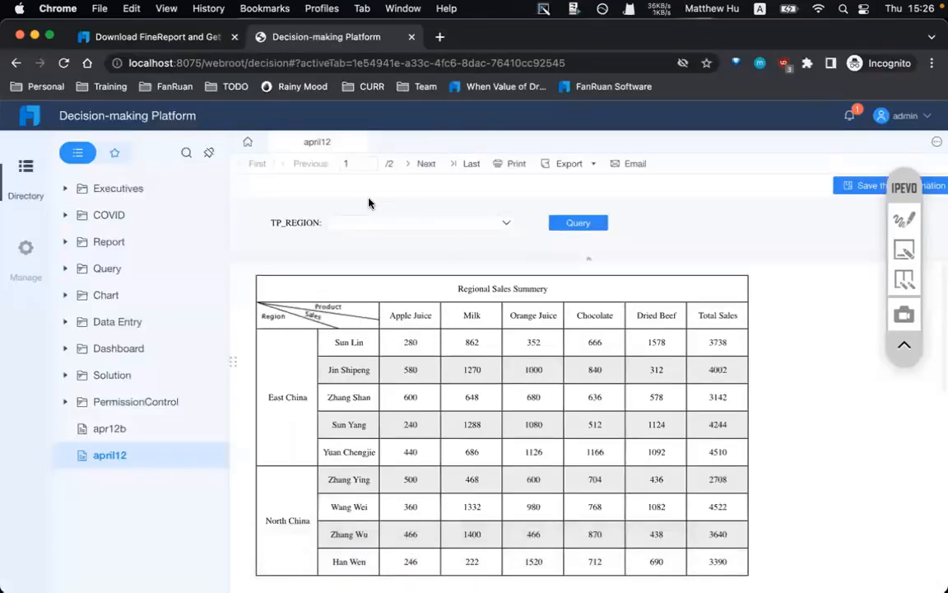
# - Query the regional sales report with TP_REGION set to East China
pyautogui.click(400, 223)
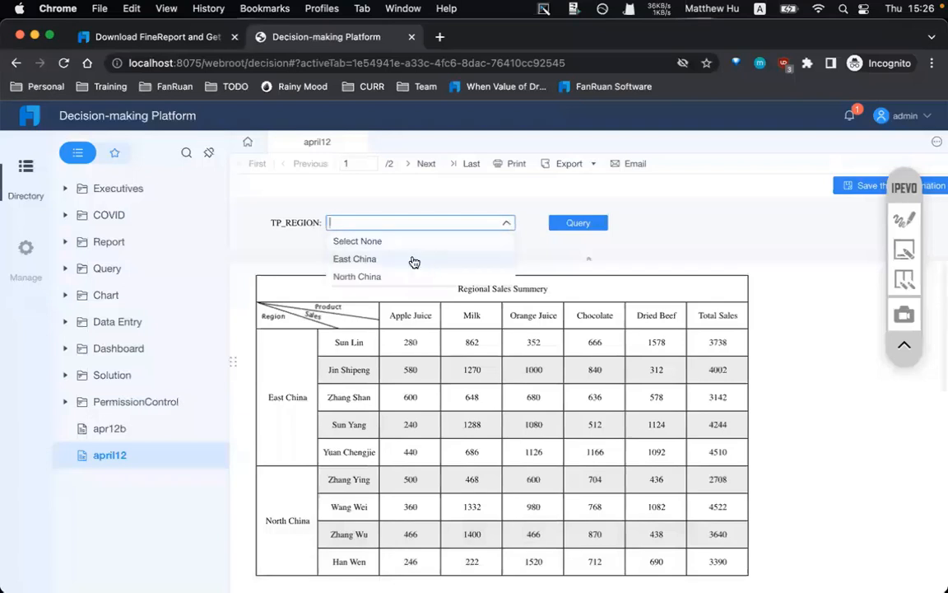
pyautogui.click(412, 260)
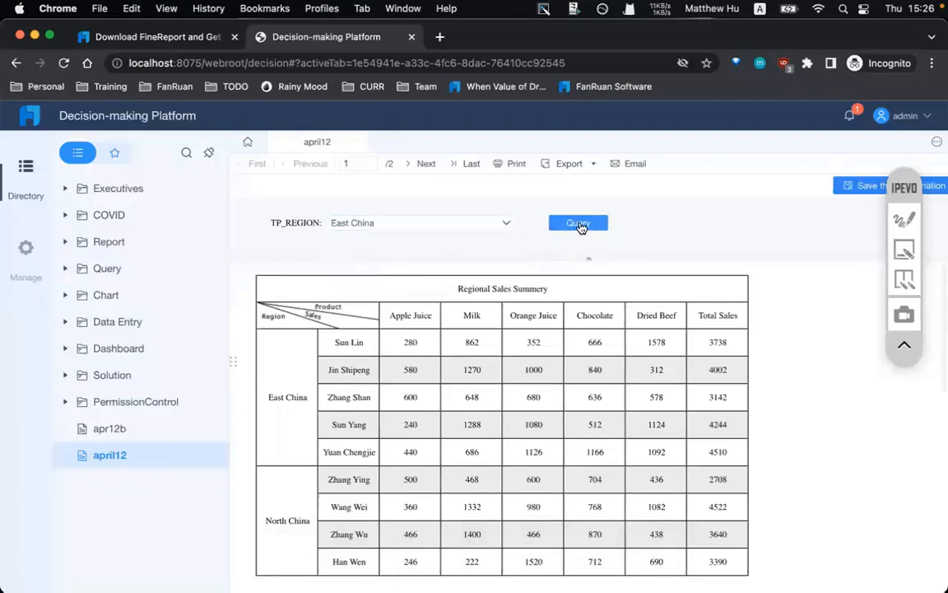
pyautogui.click(579, 224)
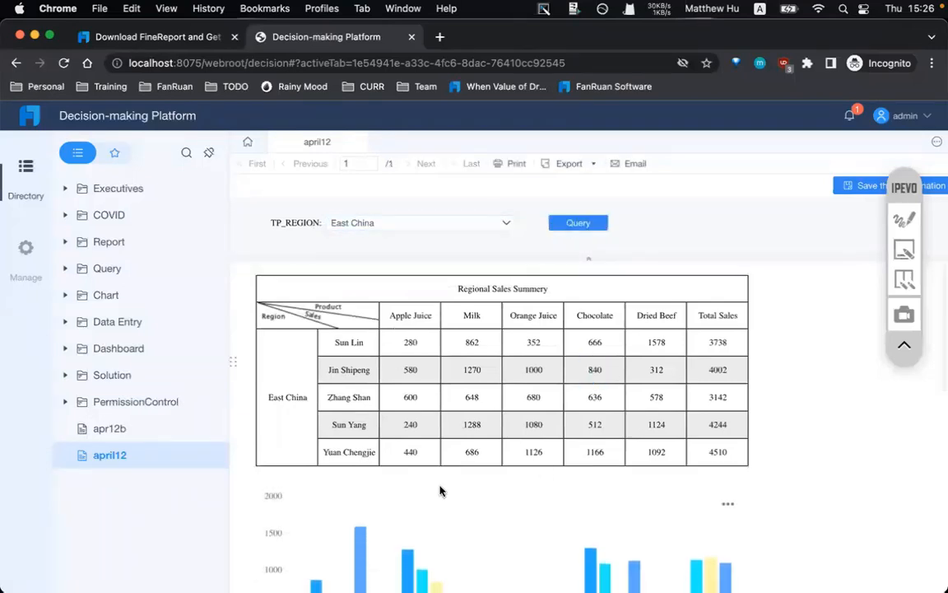
# - Rerun the report for North China, annotate the results, then return to the designer
pyautogui.click(424, 224)
pyautogui.click(364, 275)
pyautogui.click(576, 227)
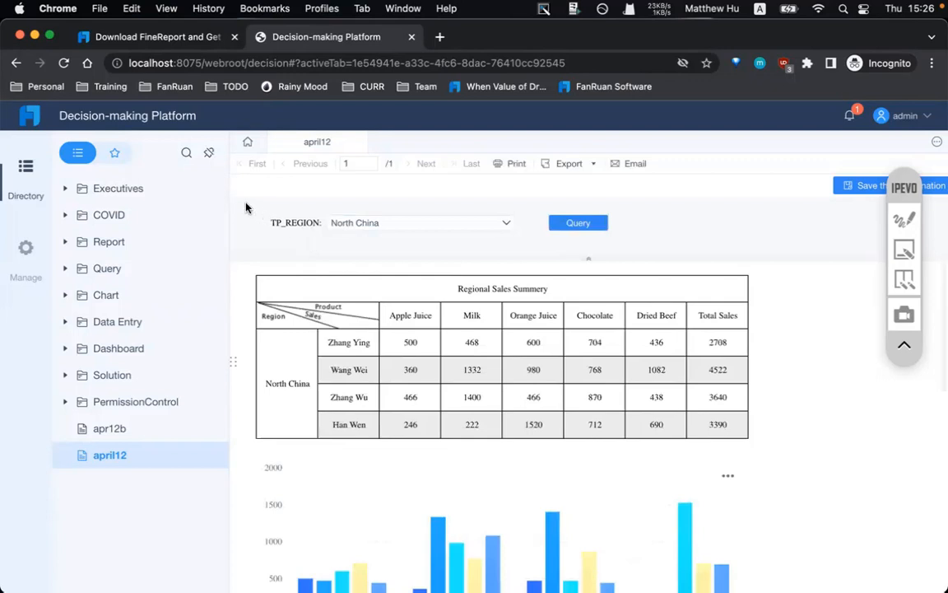
pyautogui.click(904, 219)
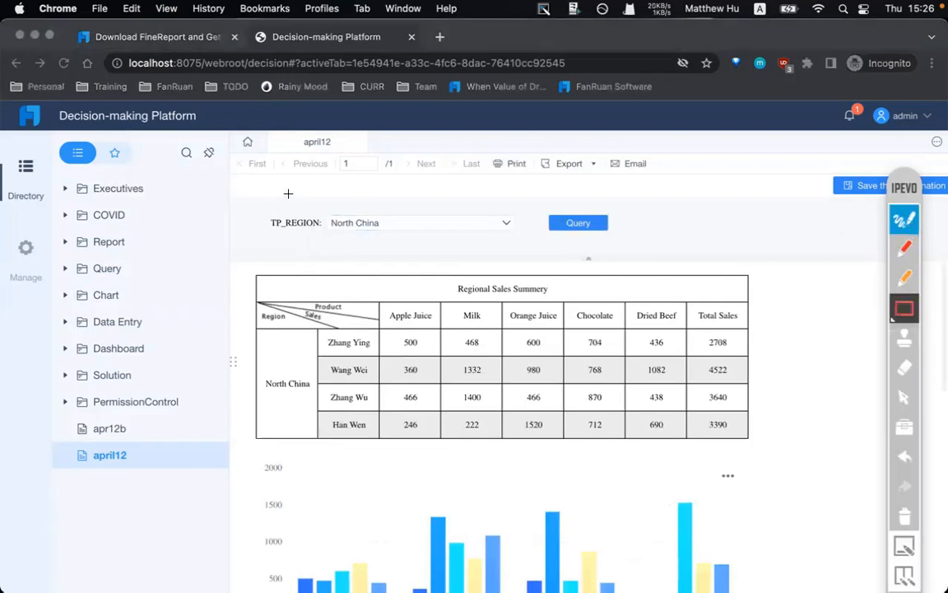
pyautogui.moveTo(244, 194)
pyautogui.mouseDown()
pyautogui.moveTo(751, 271)
pyautogui.moveTo(868, 269)
pyautogui.mouseUp()
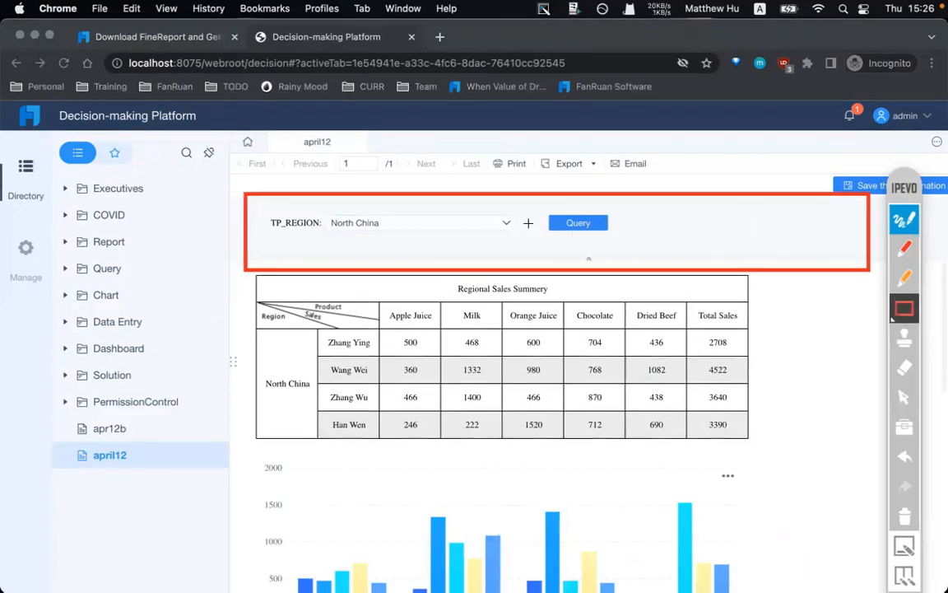
pyautogui.click(905, 517)
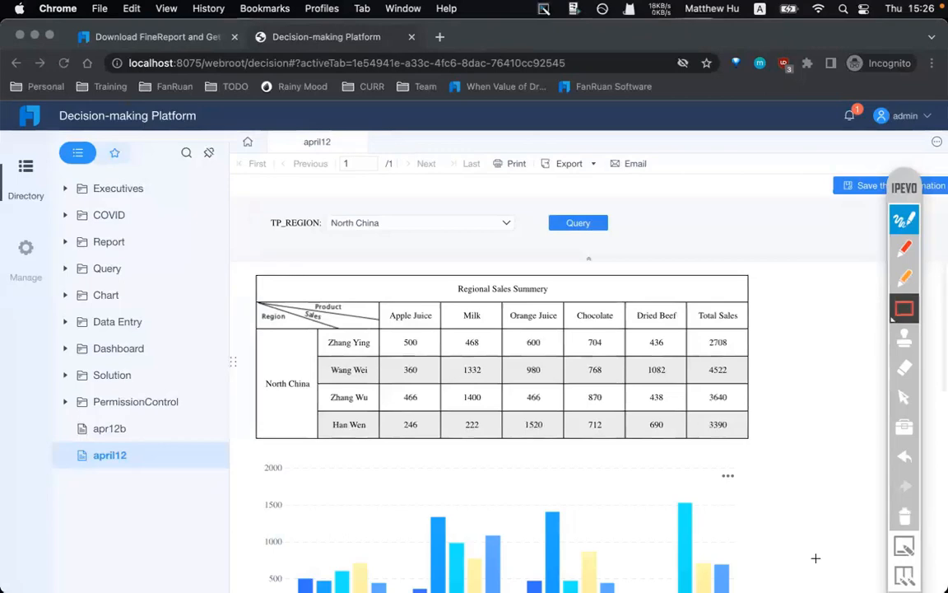
pyautogui.click(900, 219)
pyautogui.moveTo(568, 580)
pyautogui.click(532, 574)
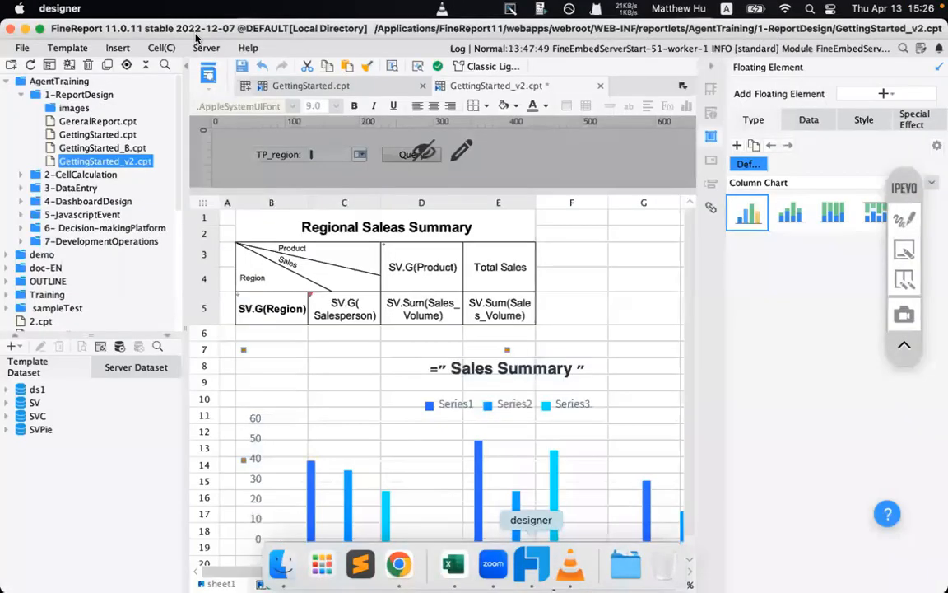
pyautogui.click(60, 48)
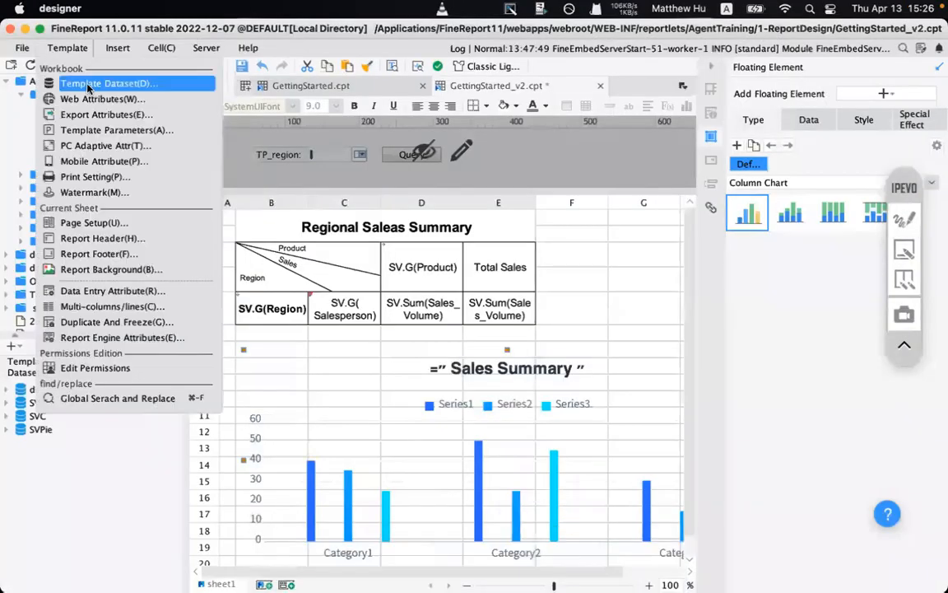
pyautogui.click(134, 130)
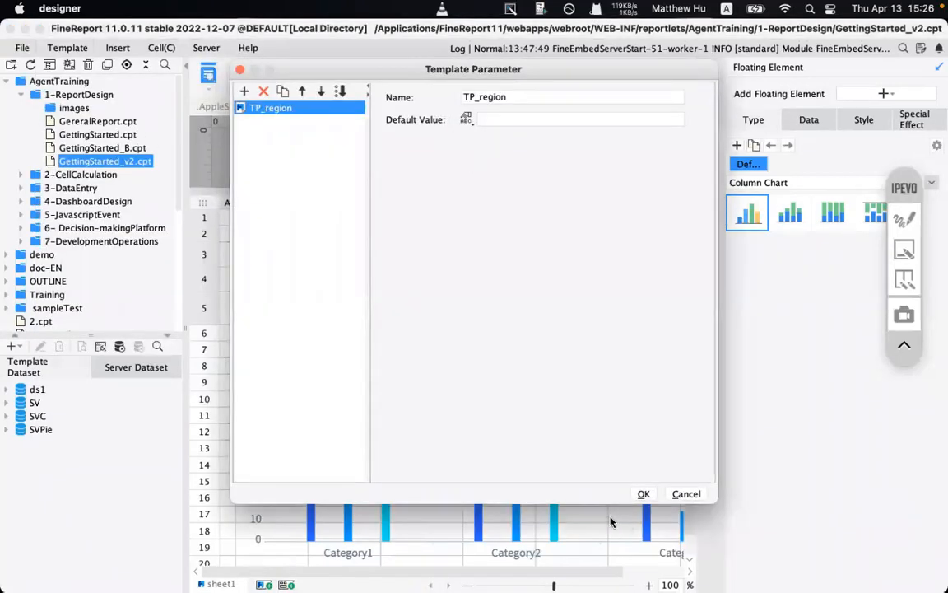
pyautogui.click(644, 495)
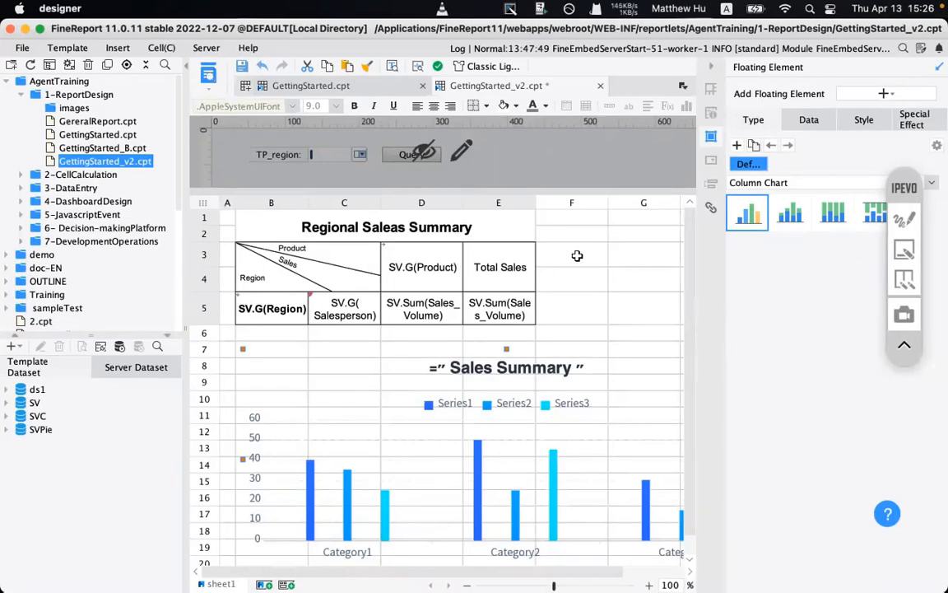
pyautogui.click(208, 74)
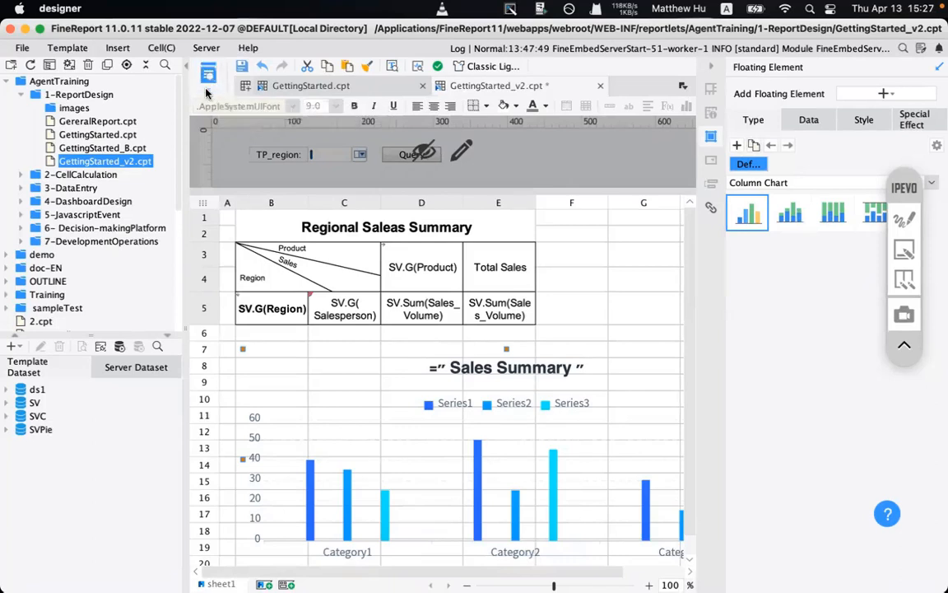
pyautogui.click(208, 82)
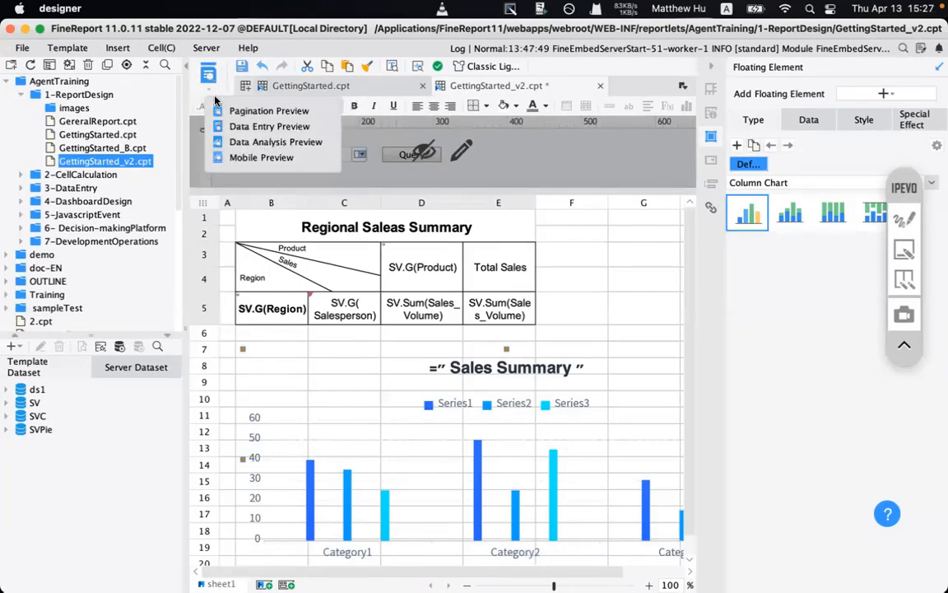
pyautogui.click(905, 219)
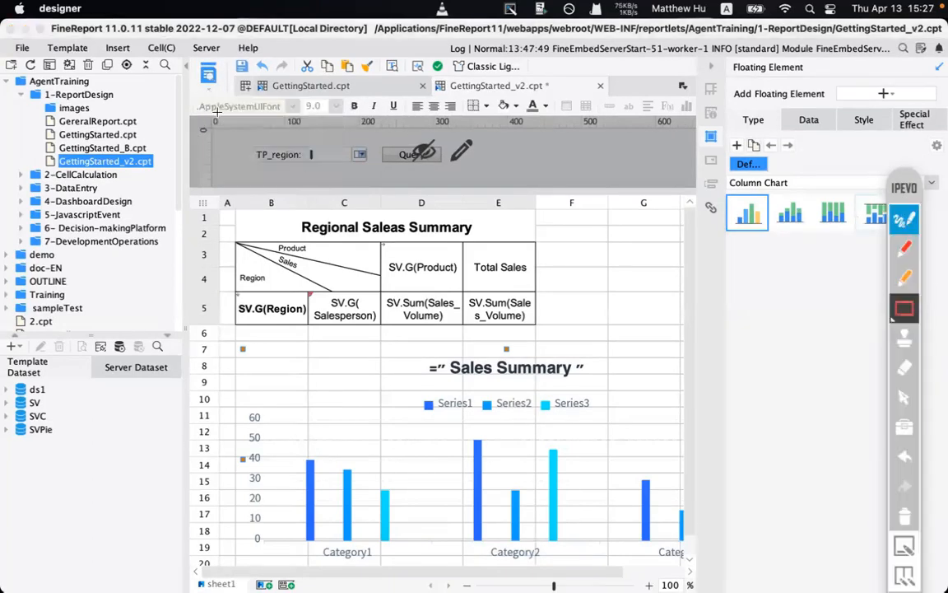
pyautogui.click(910, 246)
pyautogui.moveTo(198, 80); pyautogui.dragTo(222, 100)
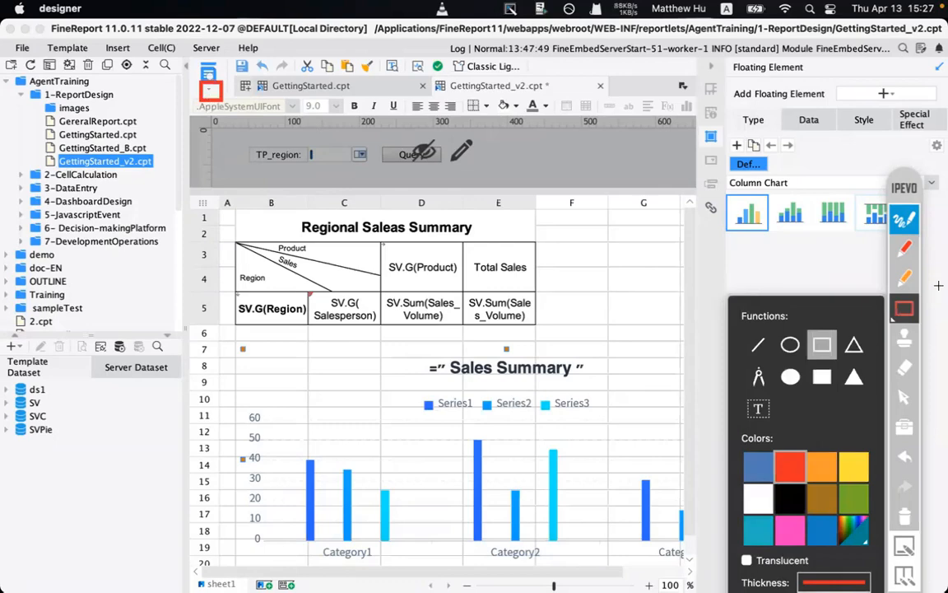
pyautogui.click(904, 509)
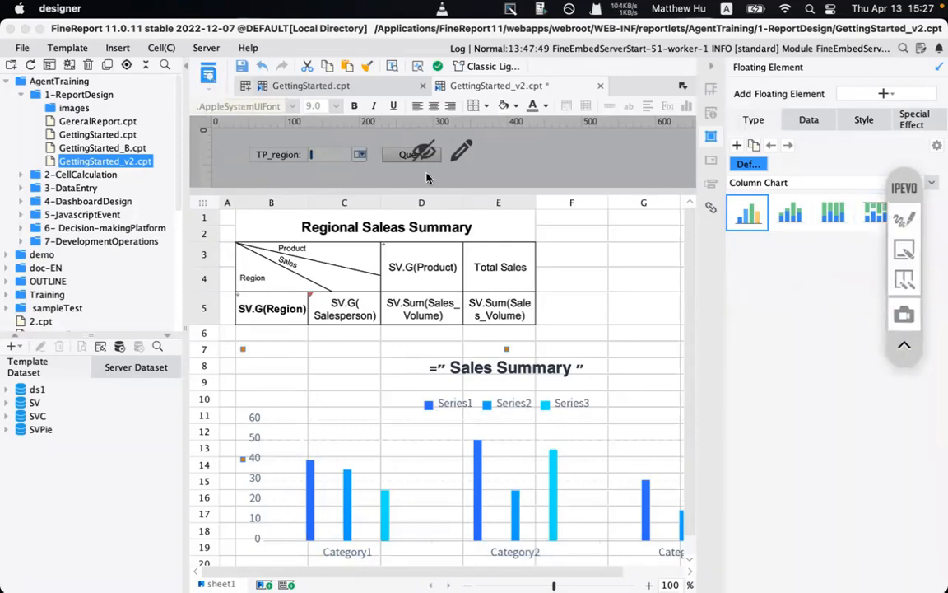
pyautogui.click(210, 88)
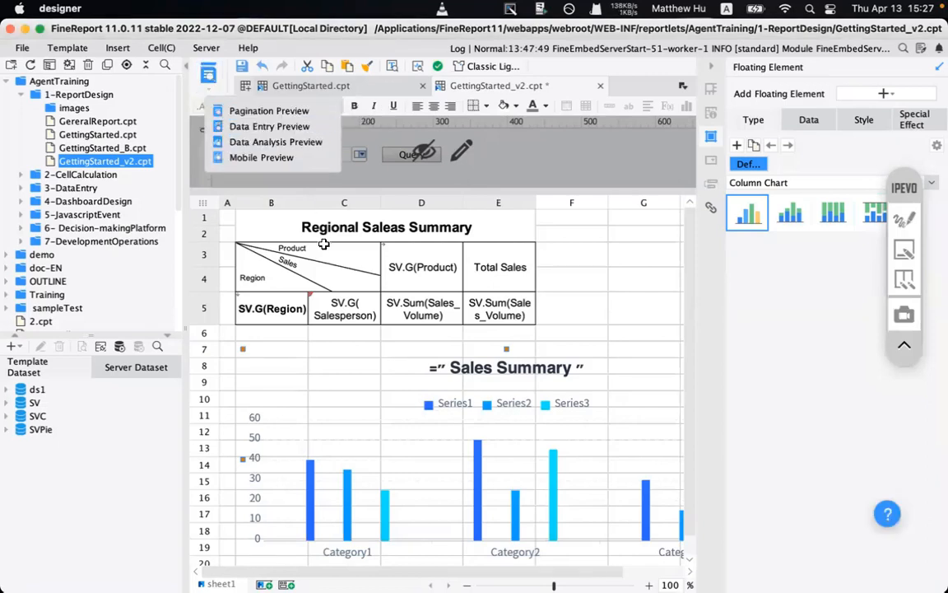
pyautogui.click(304, 264)
pyautogui.moveTo(307, 583)
pyautogui.click(626, 564)
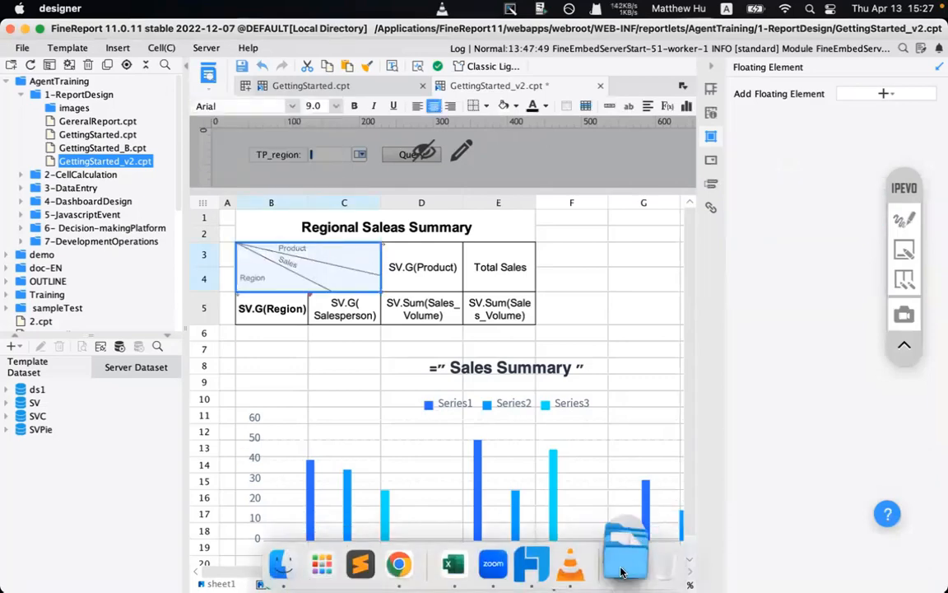
# - Open previewmodes.png from Training Contents > Templates Demo > PreviewModes
pyautogui.click(640, 375)
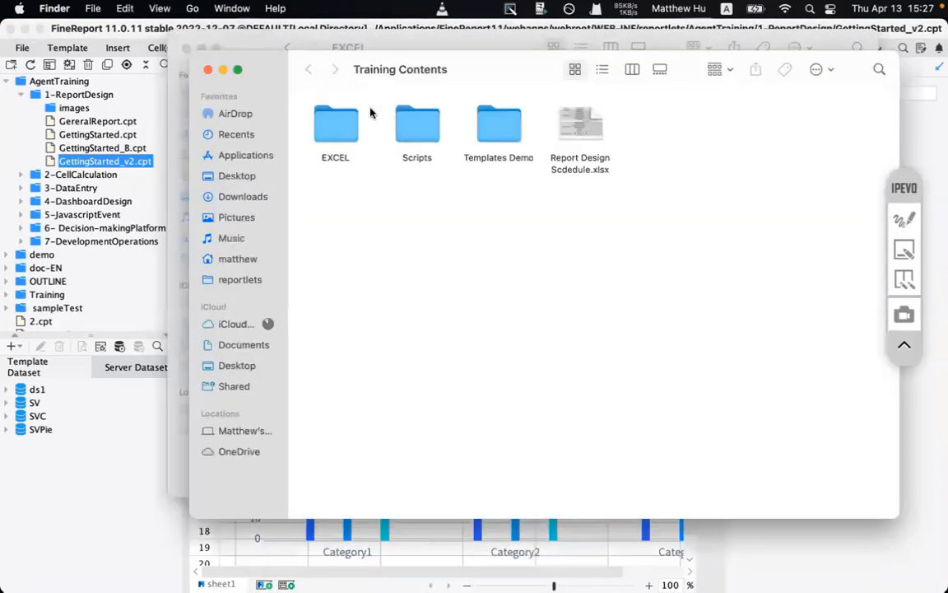
pyautogui.click(500, 123)
pyautogui.click(409, 121)
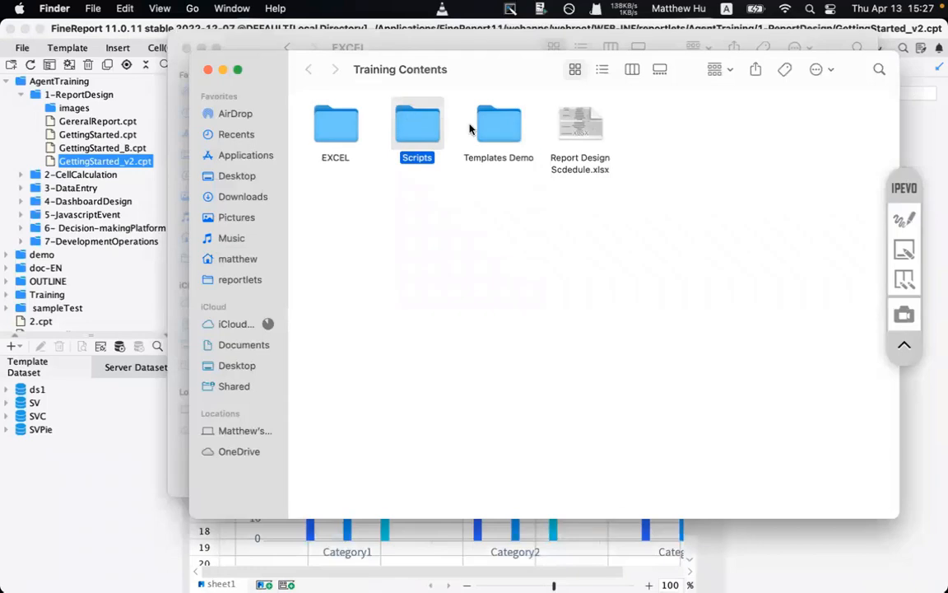
pyautogui.doubleClick(498, 124)
pyautogui.click(583, 141)
pyautogui.doubleClick(582, 136)
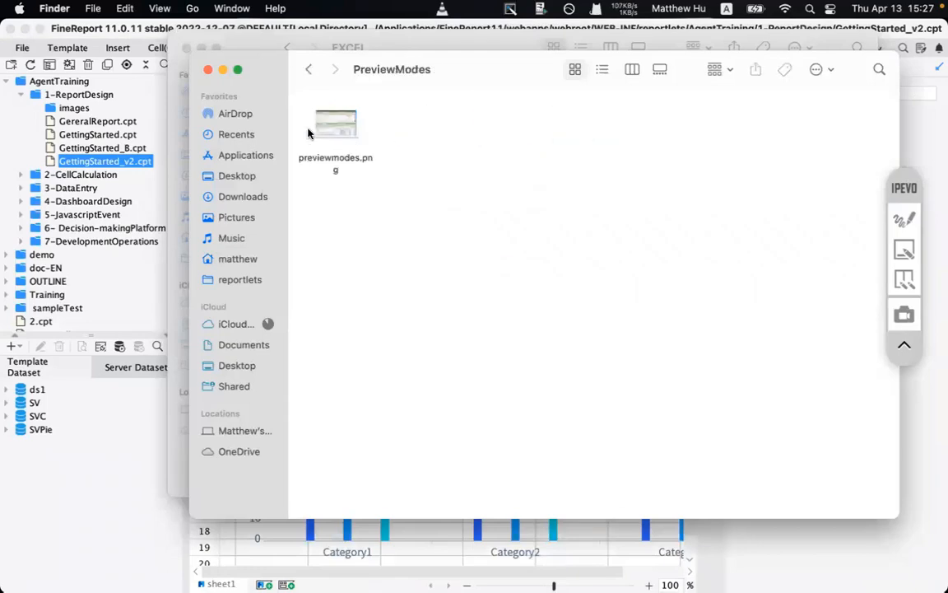
pyautogui.doubleClick(329, 120)
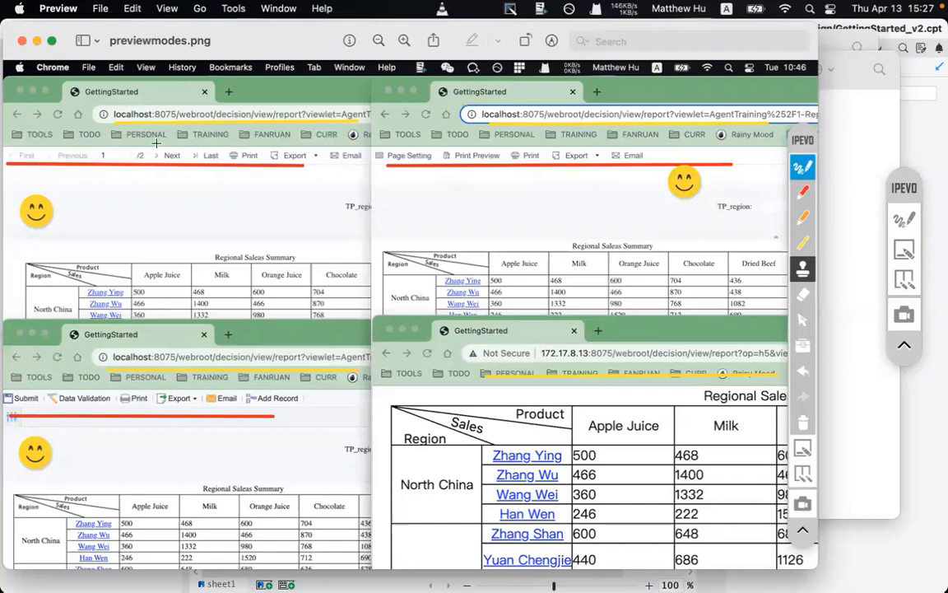
# - Highlight four rows of the preview modes screenshot with annotation boxes, clear them, and close Preview
pyautogui.click(904, 218)
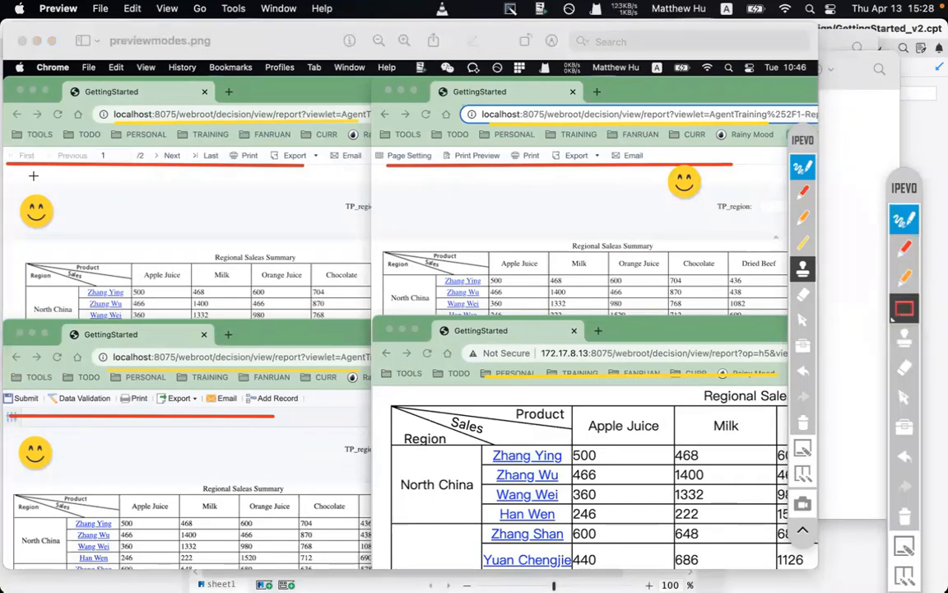
pyautogui.moveTo(4, 144); pyautogui.dragTo(749, 185)
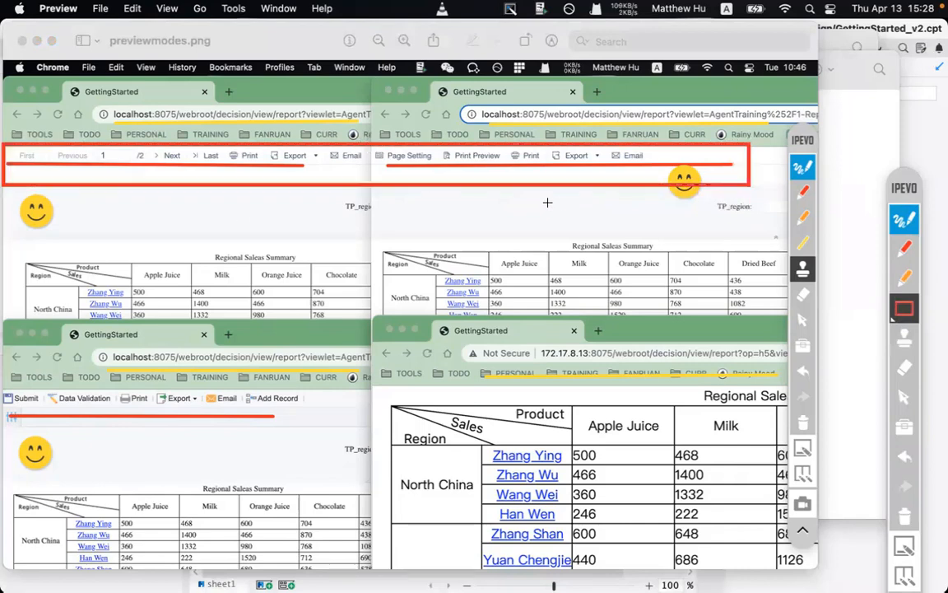
pyautogui.moveTo(2, 378)
pyautogui.mouseDown()
pyautogui.moveTo(280, 418)
pyautogui.moveTo(782, 416)
pyautogui.mouseUp()
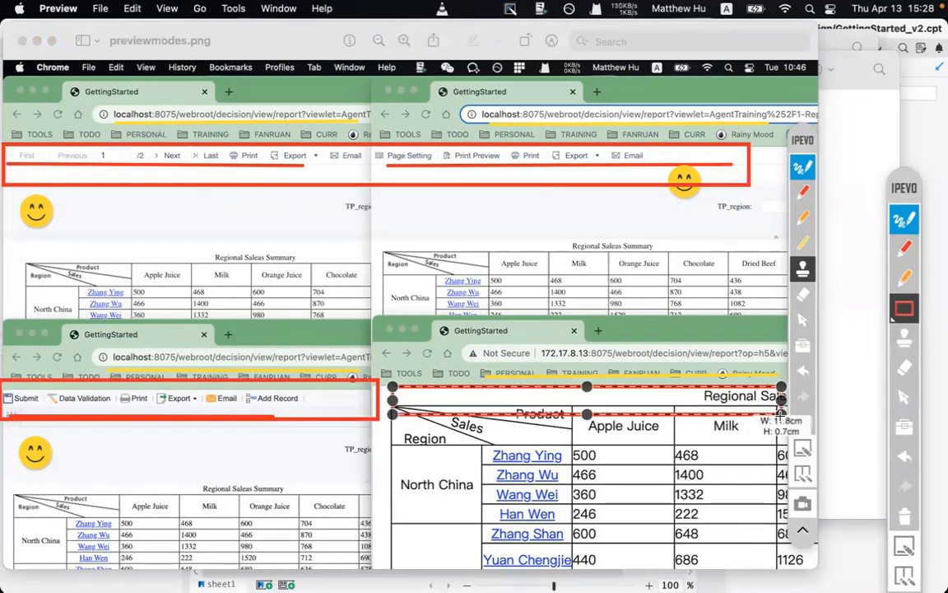
pyautogui.moveTo(500, 336); pyautogui.dragTo(799, 368)
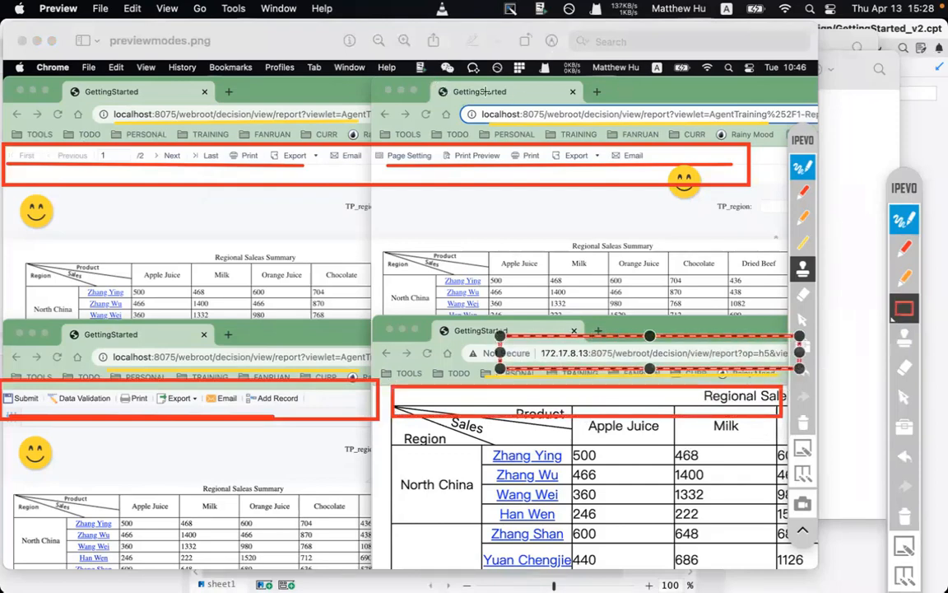
pyautogui.moveTo(463, 95); pyautogui.dragTo(788, 134)
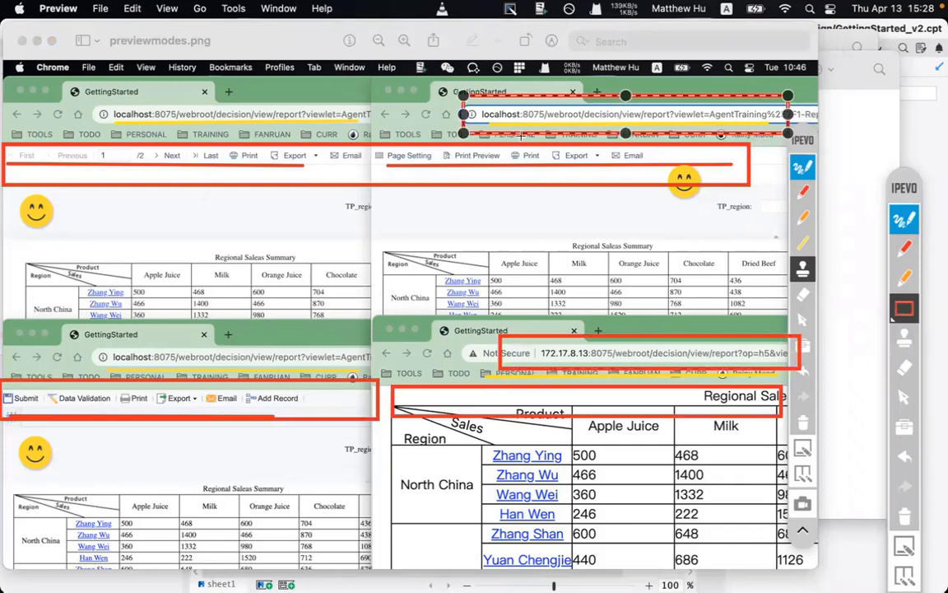
pyautogui.click(494, 136)
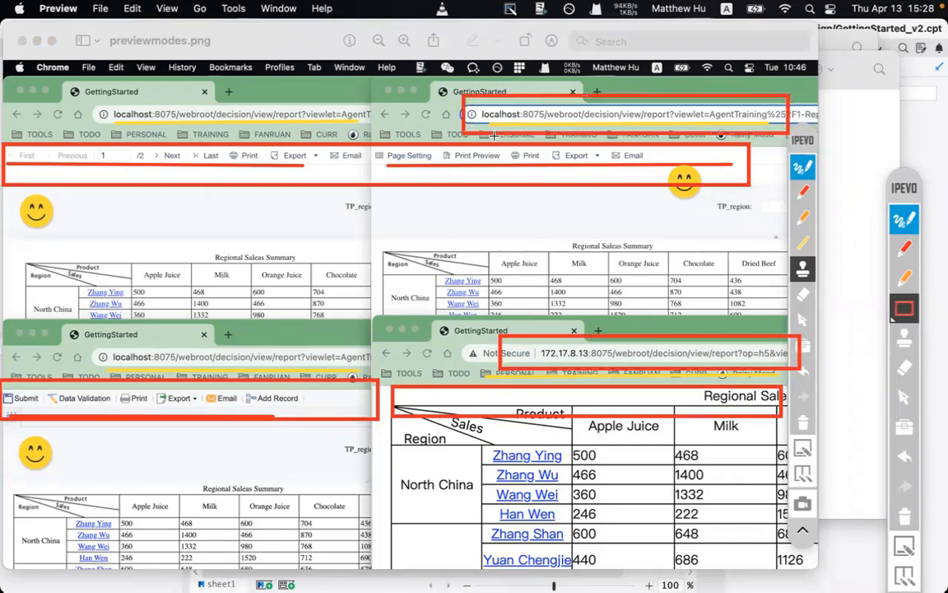
pyautogui.click(906, 515)
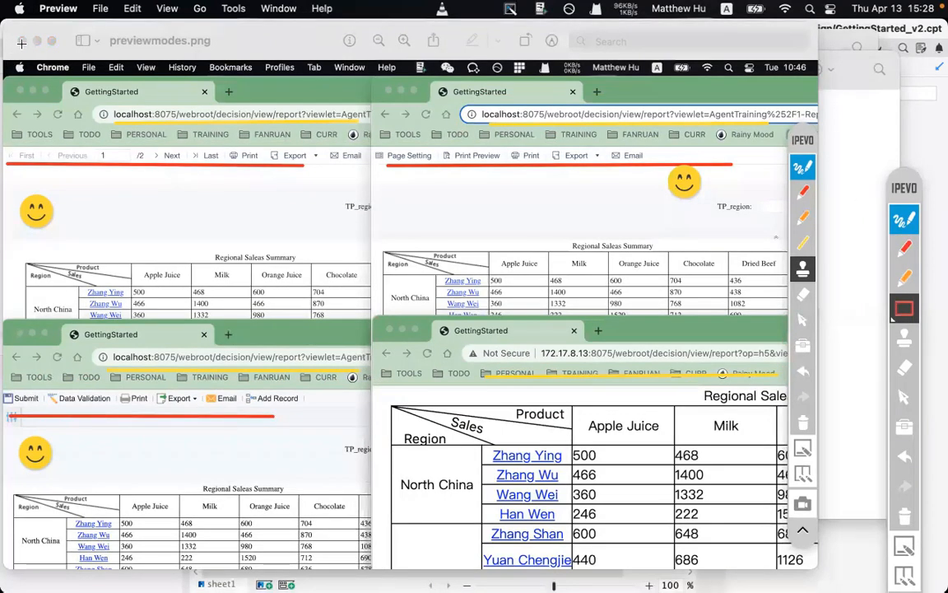
pyautogui.click(899, 222)
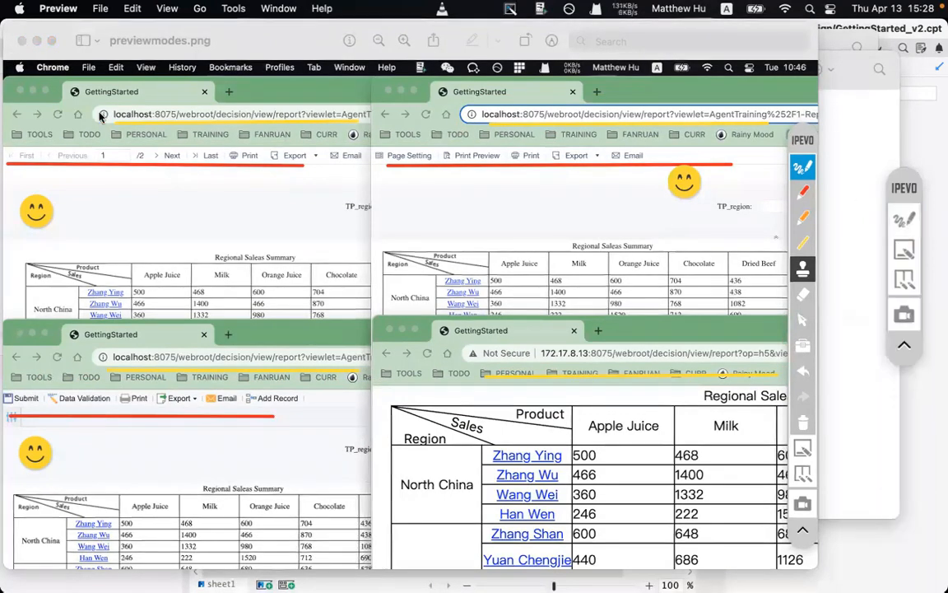
pyautogui.click(22, 41)
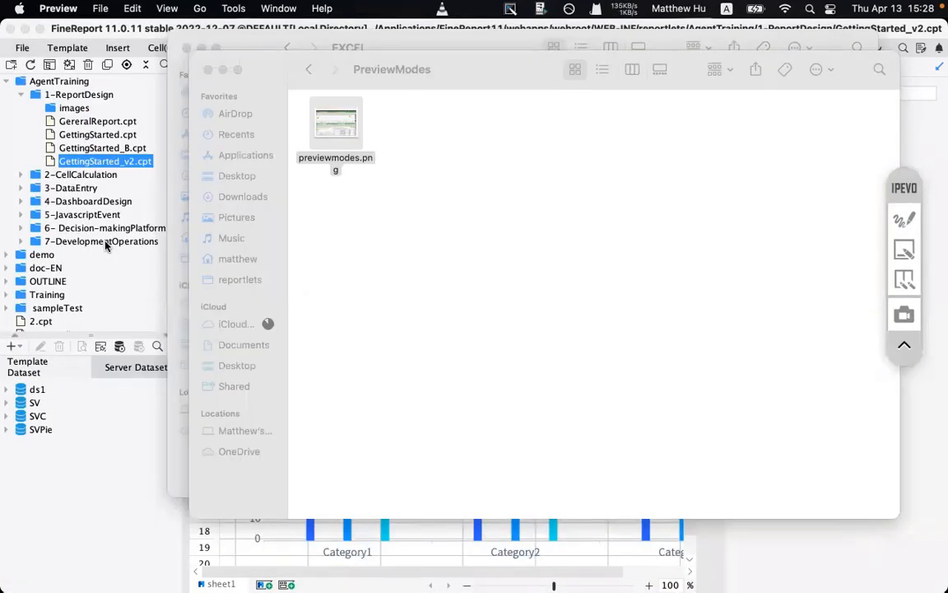
# - Close the PreviewModes and EXCEL Finder windows
pyautogui.click(378, 346)
pyautogui.press('super+w')
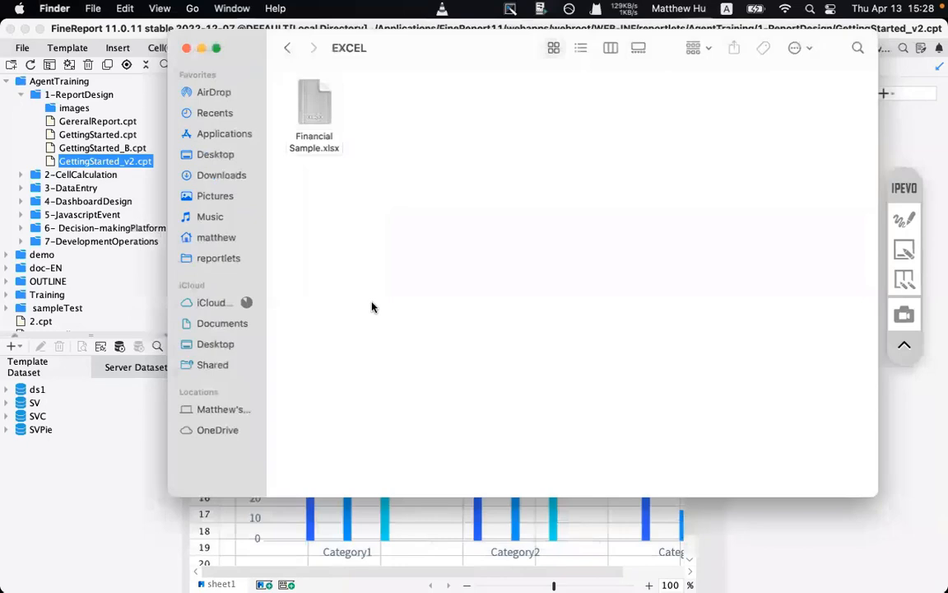
pyautogui.press('super+w')
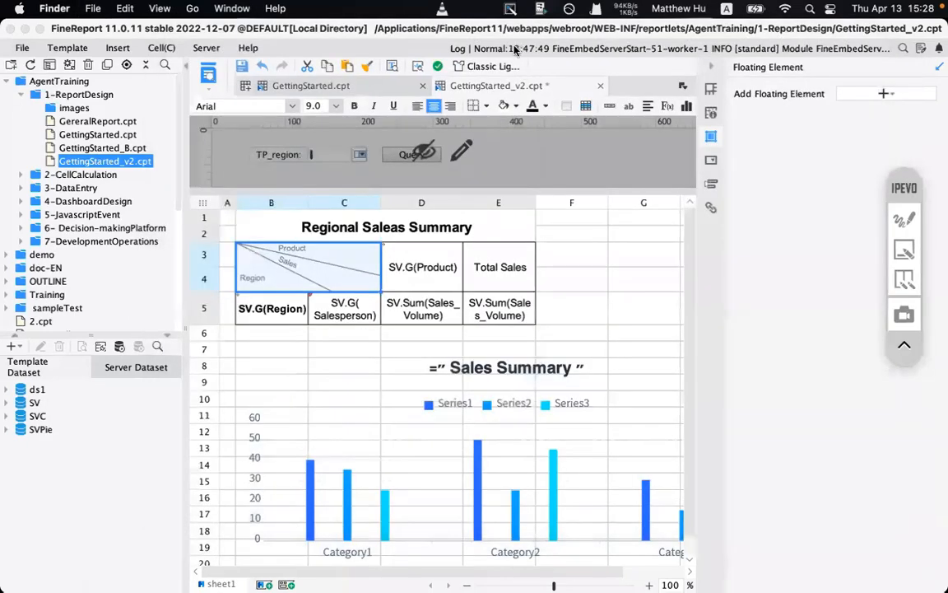
# - Close GettingStarted.cpt, keeping the unsaved GettingStarted_v2.cpt open
pyautogui.click(599, 86)
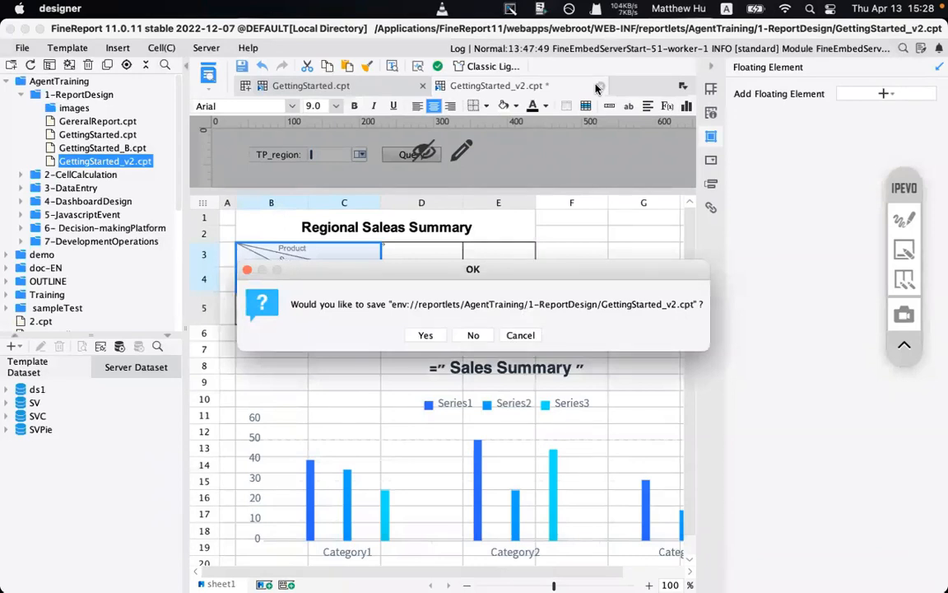
pyautogui.click(520, 335)
pyautogui.click(422, 86)
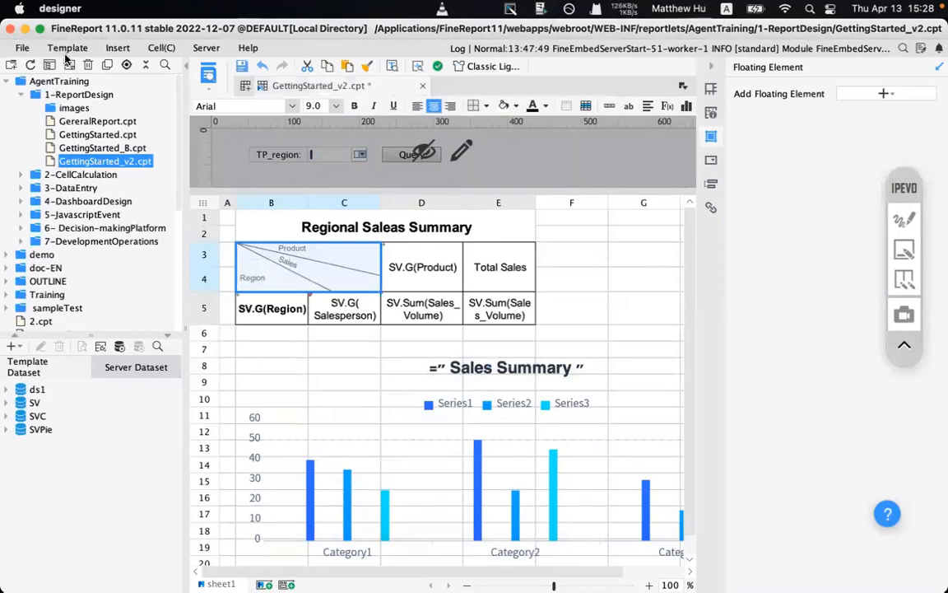
# - Create new blank general reports, close WorkBook2, and go back to GettingStarted_v2.cpt
pyautogui.click(21, 48)
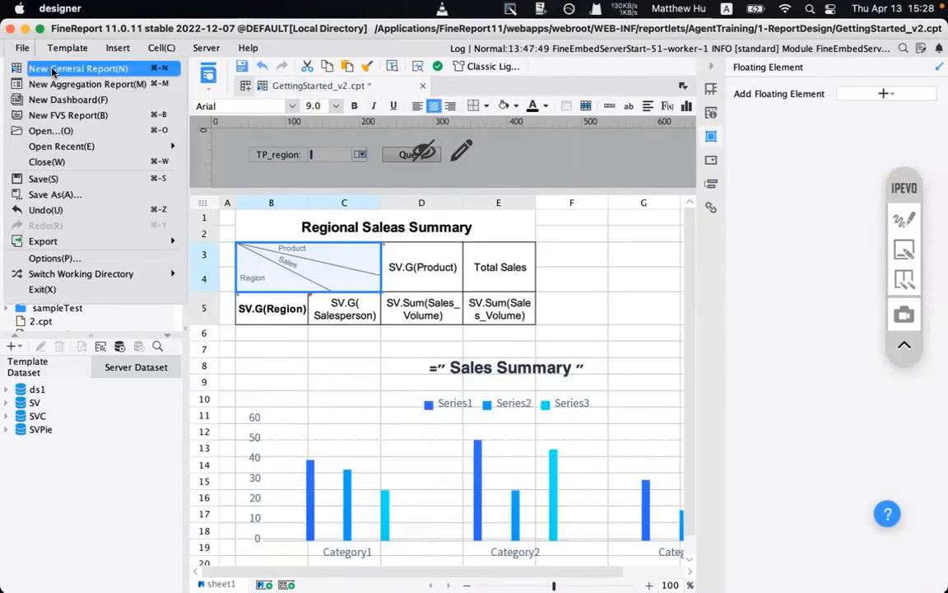
pyautogui.click(52, 69)
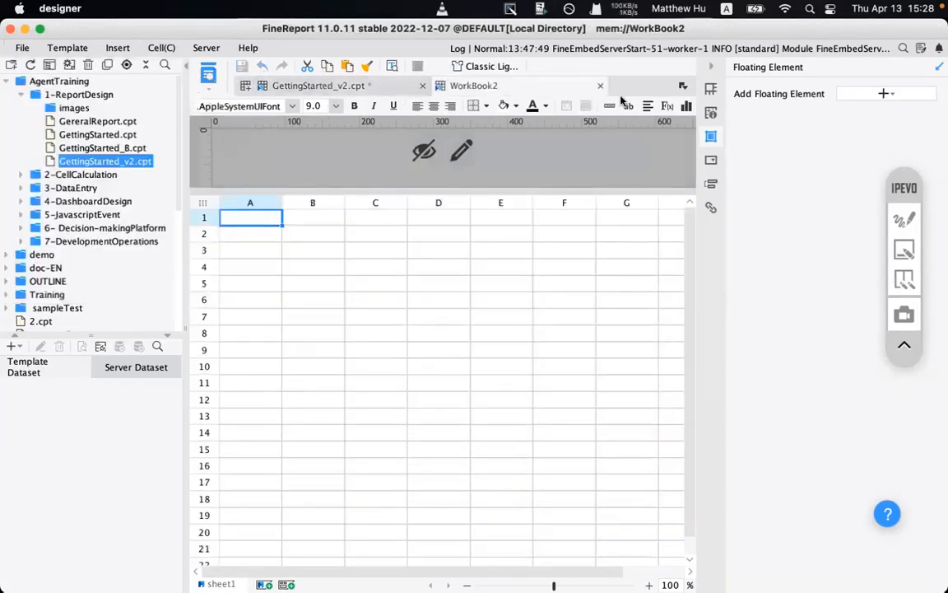
pyautogui.click(245, 87)
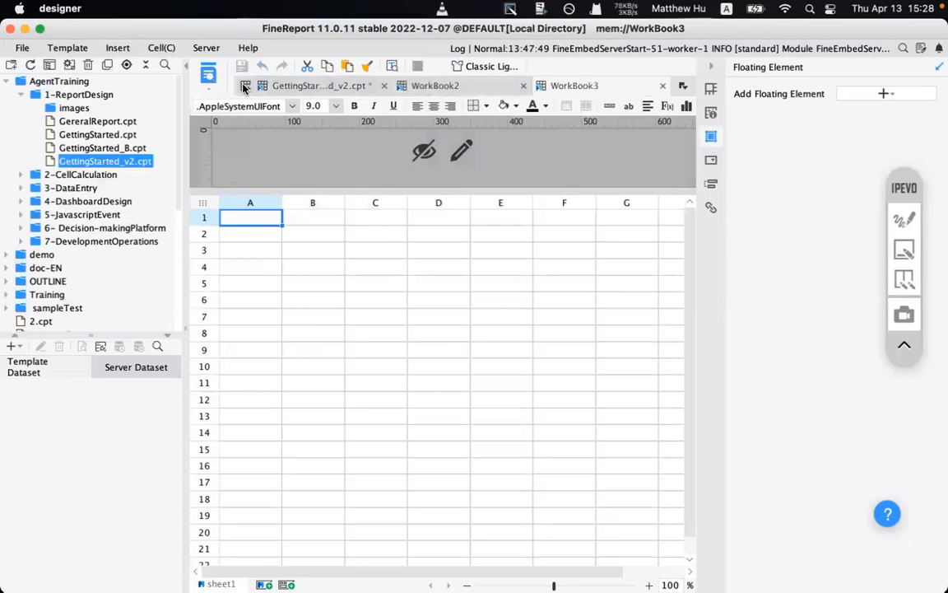
pyautogui.click(524, 87)
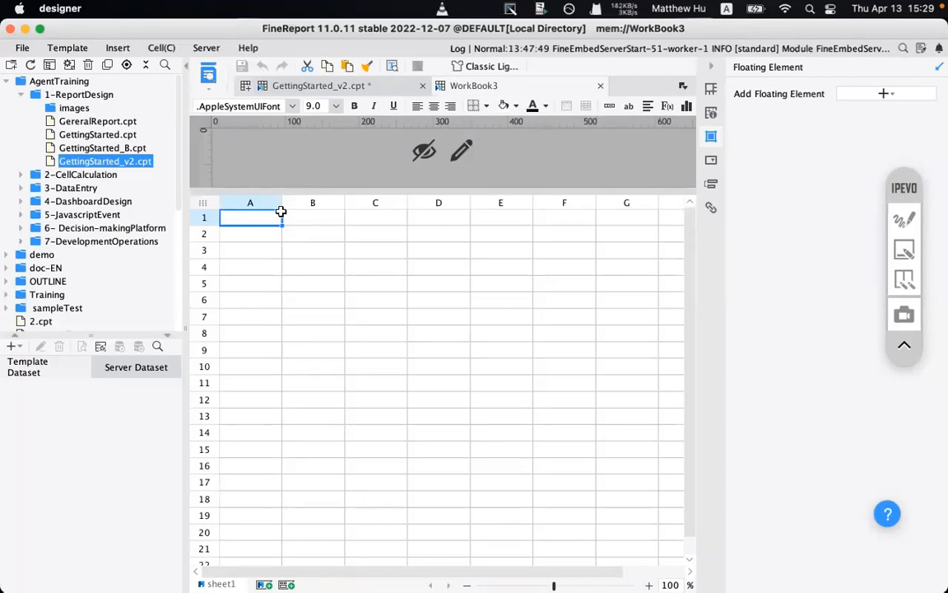
pyautogui.click(363, 86)
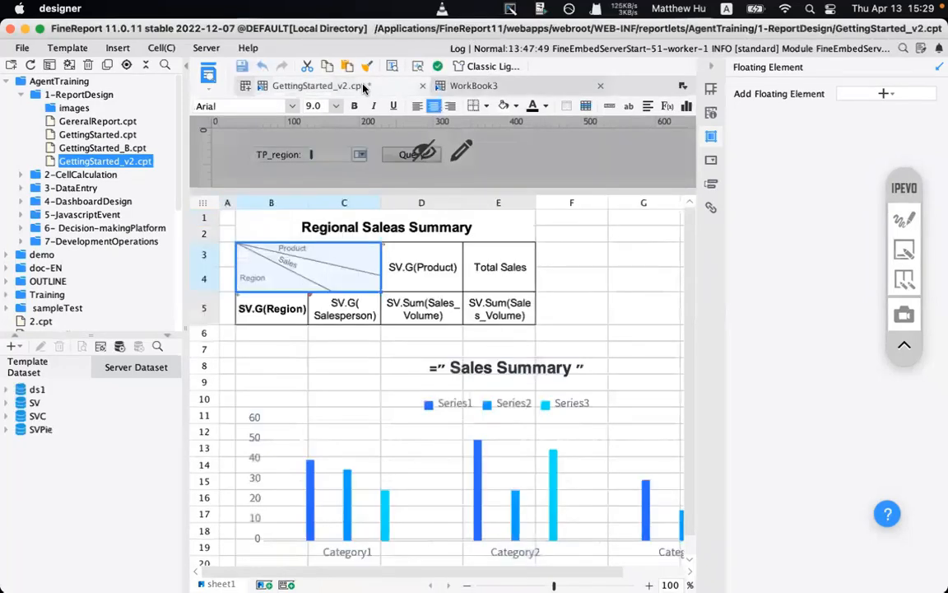
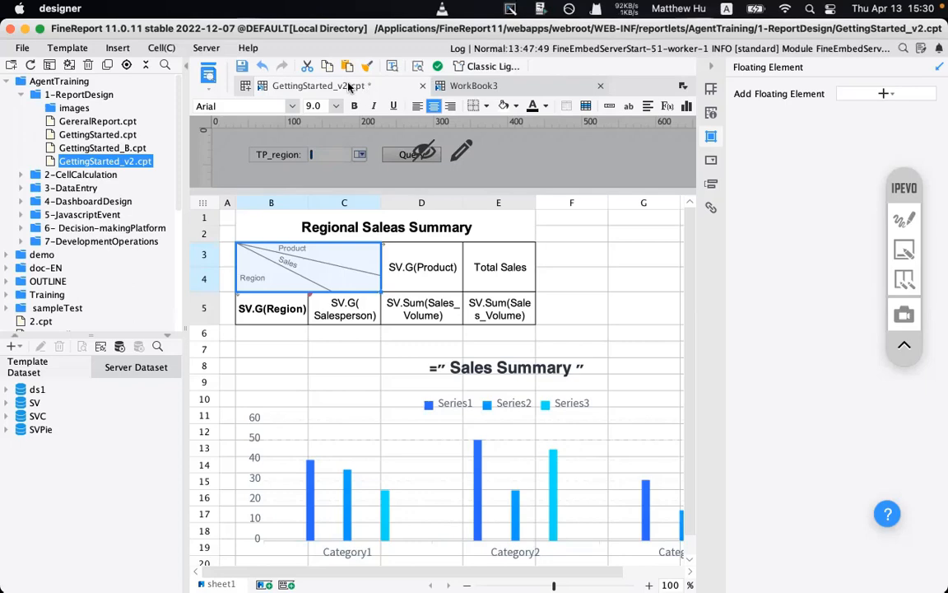
# - Preview the GettingStarted_v2 report in the Chrome browser
pyautogui.click(210, 74)
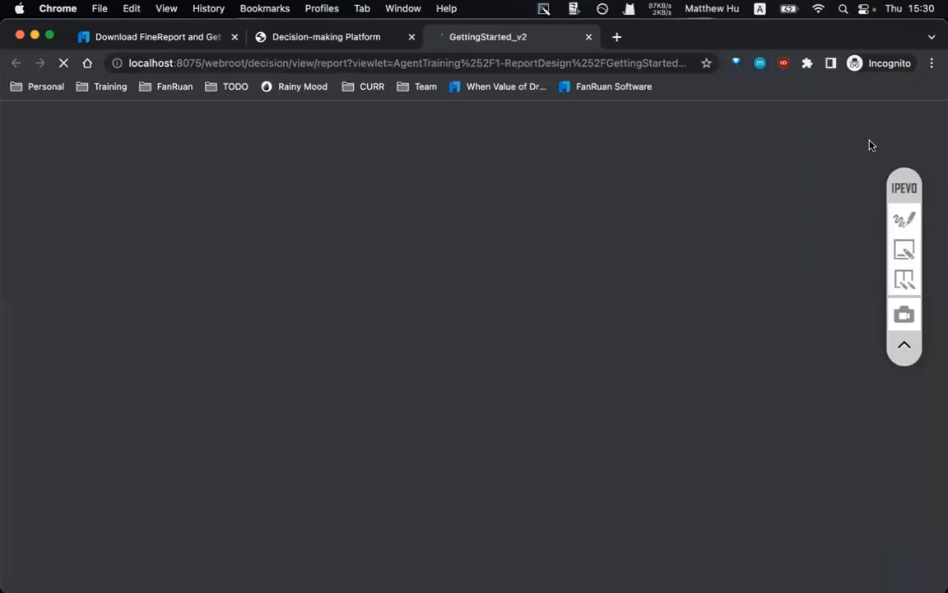
# - Close the Decision-making Platform and FineReport download tabs in Chrome
pyautogui.click(412, 37)
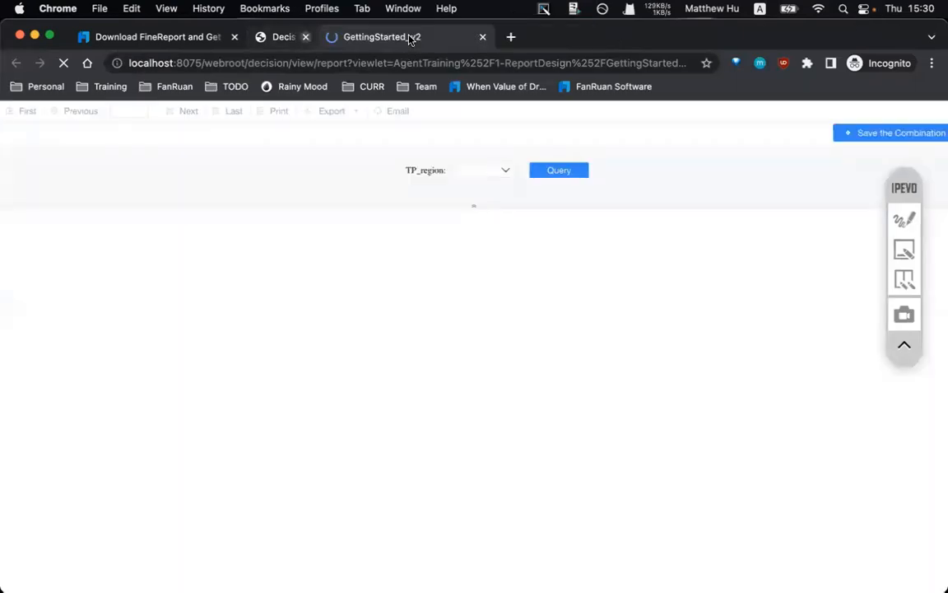
pyautogui.click(234, 37)
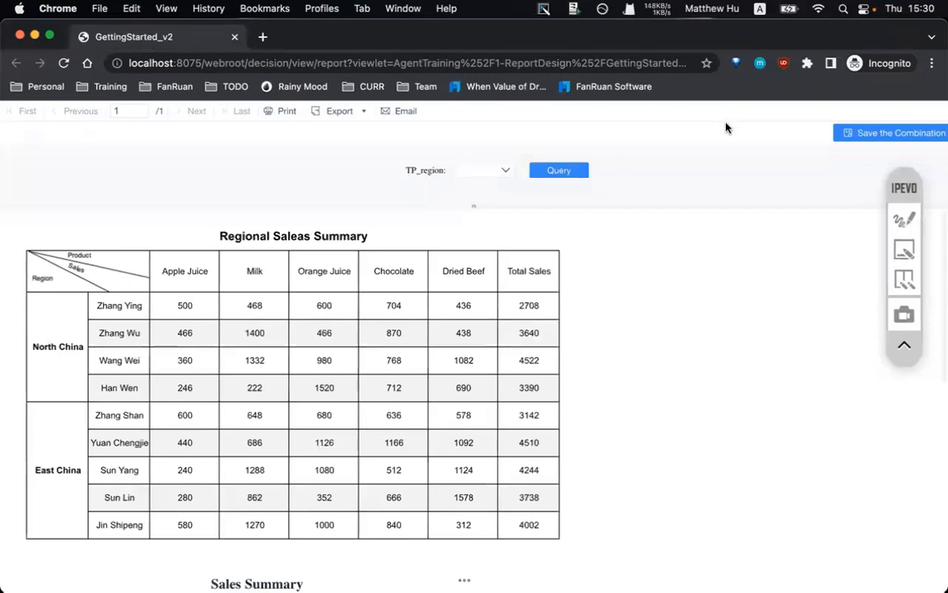
pyautogui.scroll(-3, 482, 399)
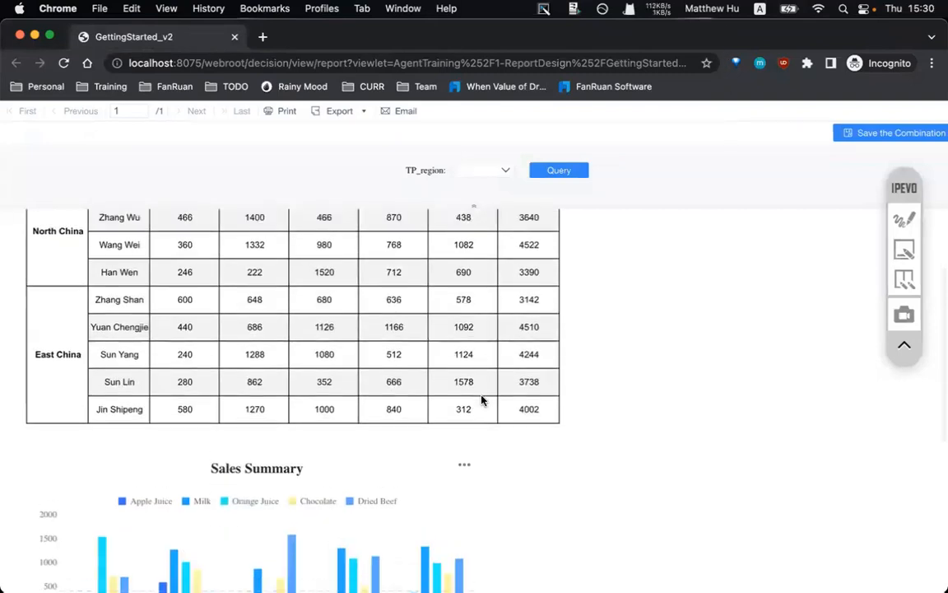
pyautogui.scroll(3, 482, 399)
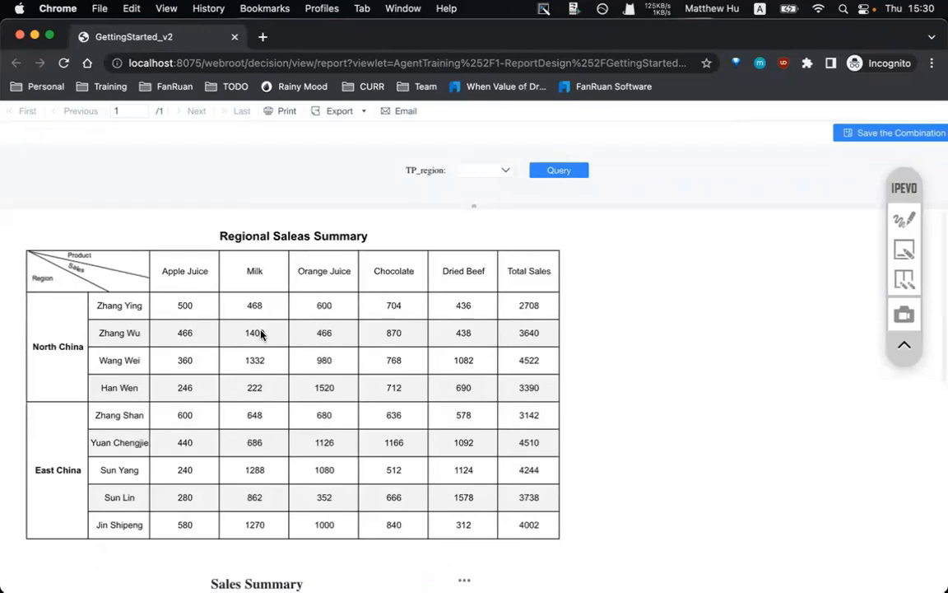
# - Check which regions the report's region filter offers
pyautogui.click(502, 171)
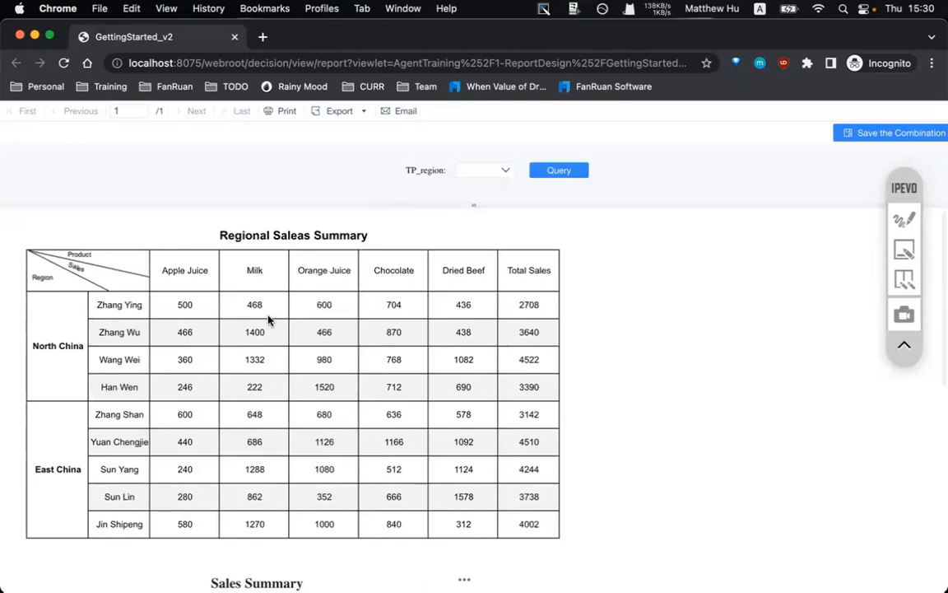
pyautogui.scroll(-1, 268, 319)
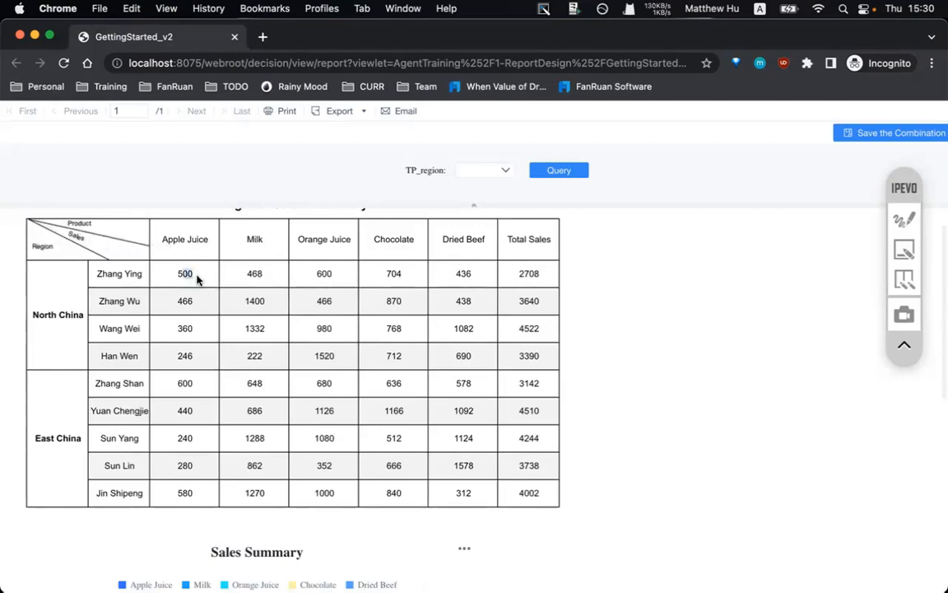
pyautogui.moveTo(115, 312); pyautogui.dragTo(531, 313)
# - Scroll through the East China sales table, Sales Summary bar chart and Region Sales pie chart
pyautogui.scroll(-5, 523, 316)
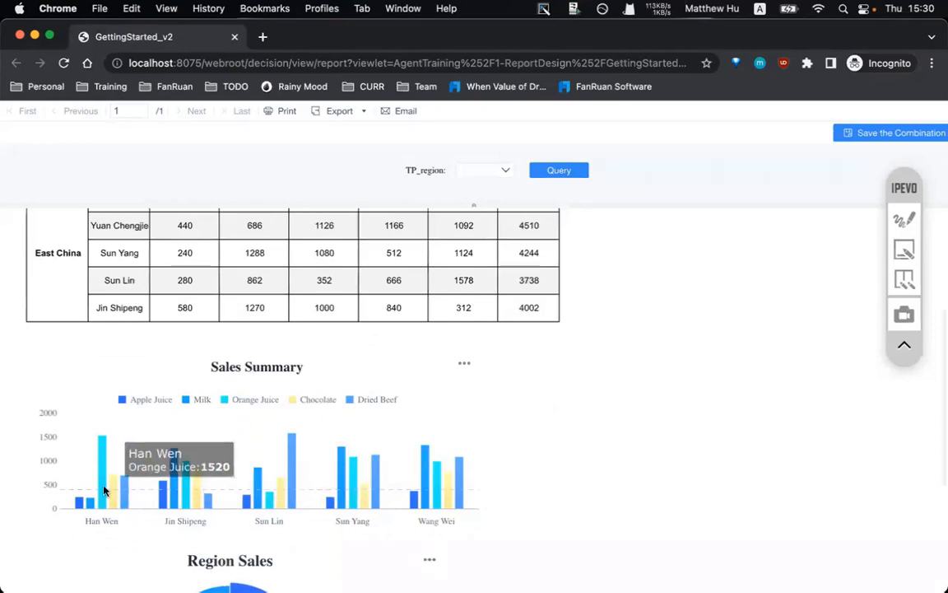
pyautogui.scroll(-2, 154, 484)
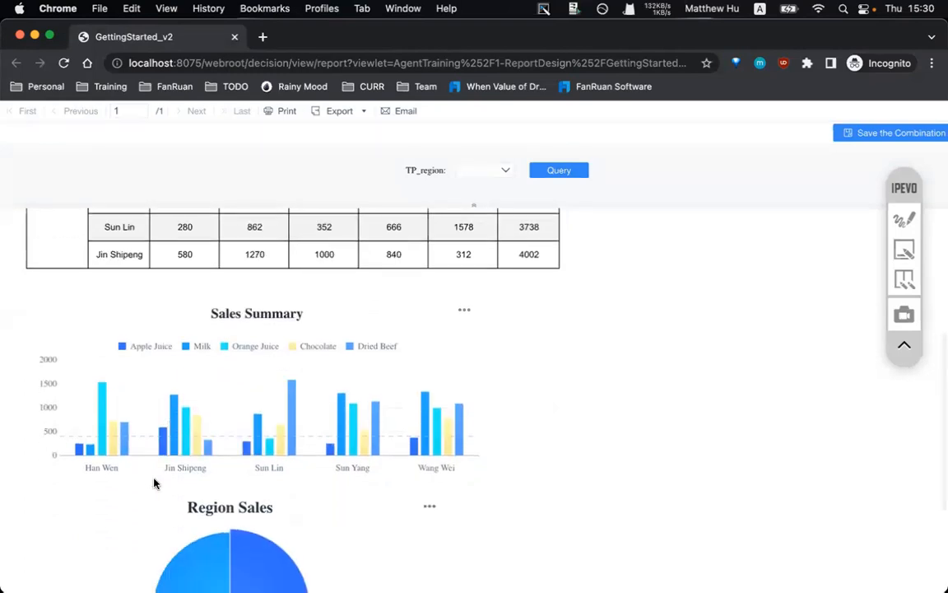
pyautogui.scroll(-3, 337, 399)
pyautogui.scroll(-2, 317, 409)
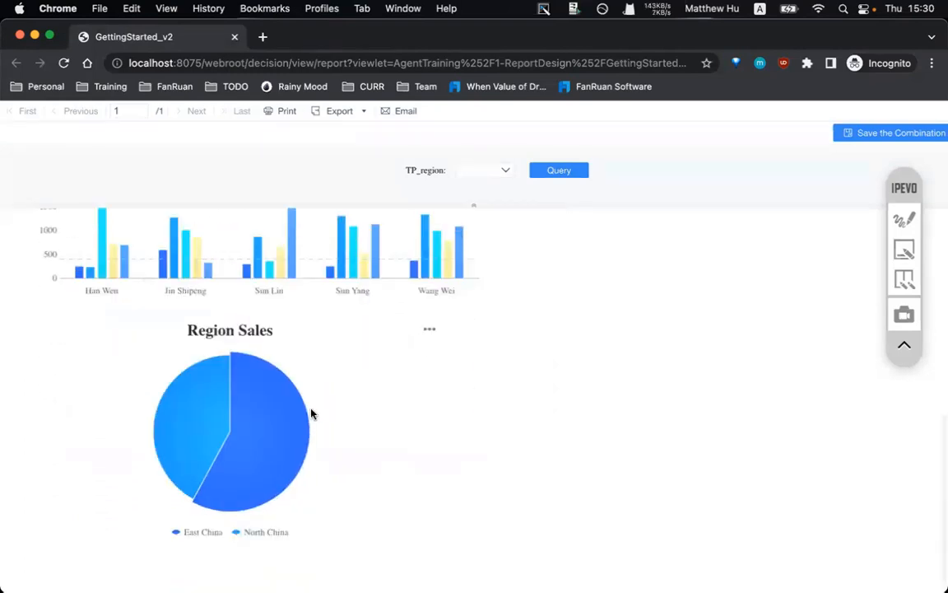
pyautogui.scroll(12, 353, 406)
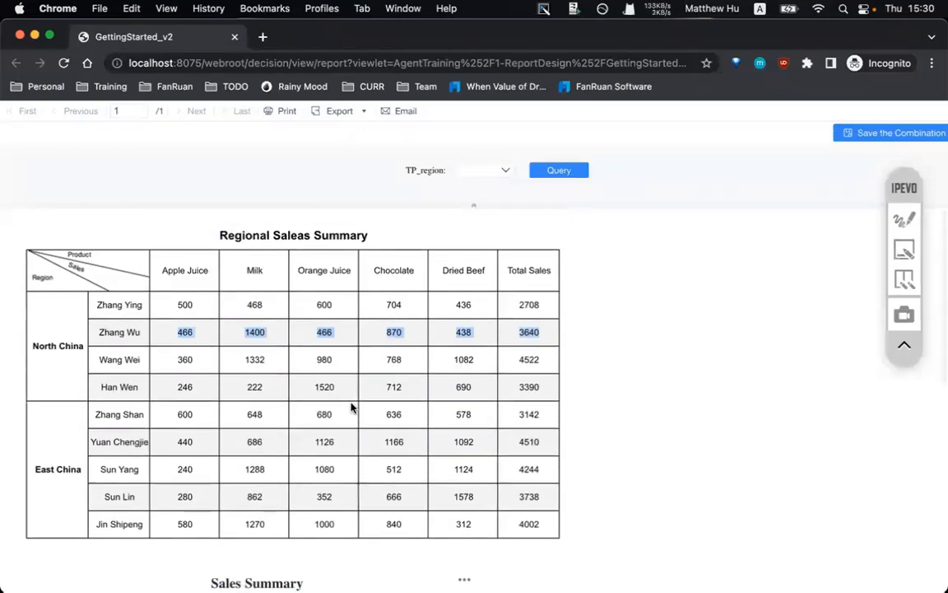
pyautogui.scroll(-12, 351, 408)
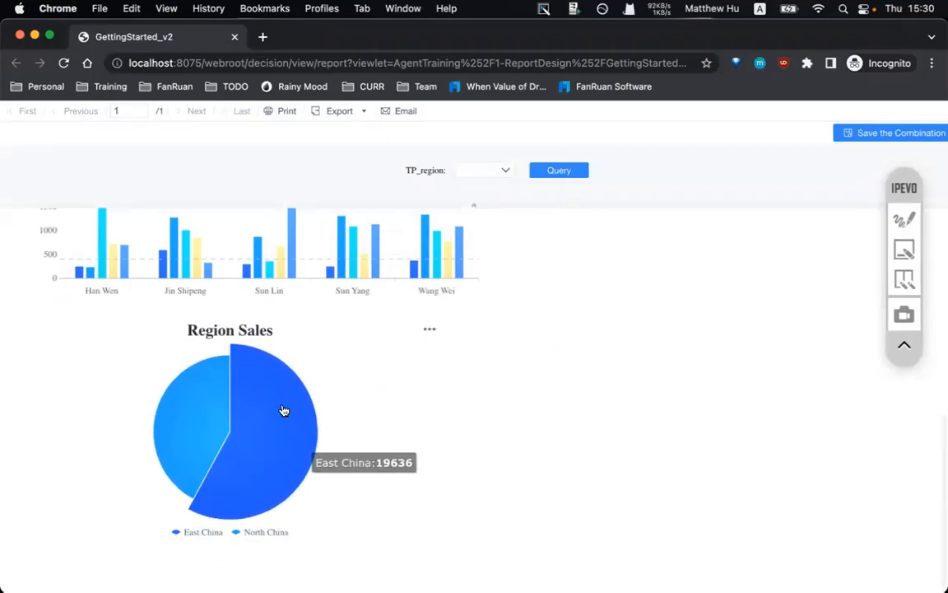
pyautogui.scroll(7, 284, 409)
pyautogui.scroll(-7, 284, 409)
pyautogui.scroll(-3, 392, 355)
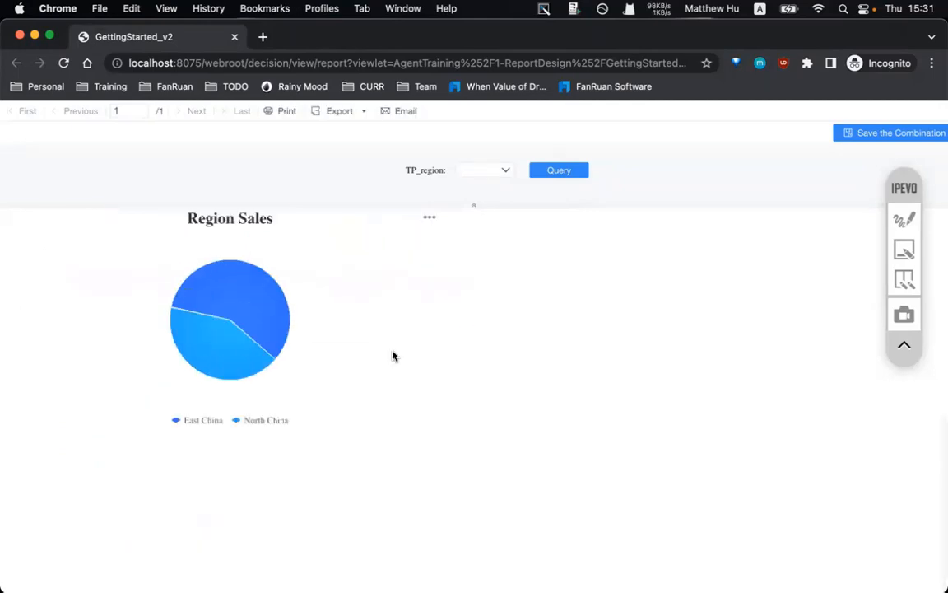
pyautogui.scroll(5, 309, 297)
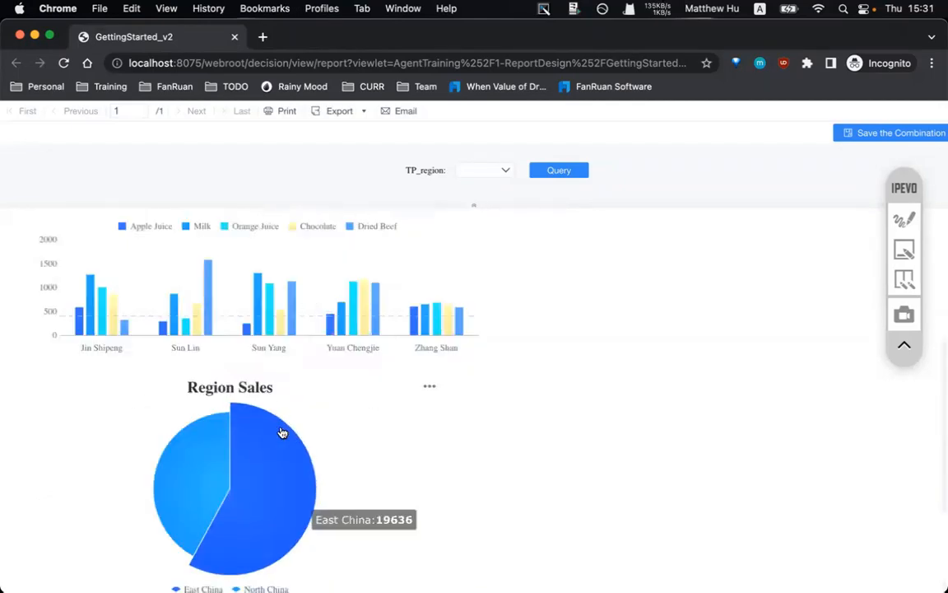
pyautogui.scroll(3, 282, 431)
pyautogui.scroll(2, 276, 469)
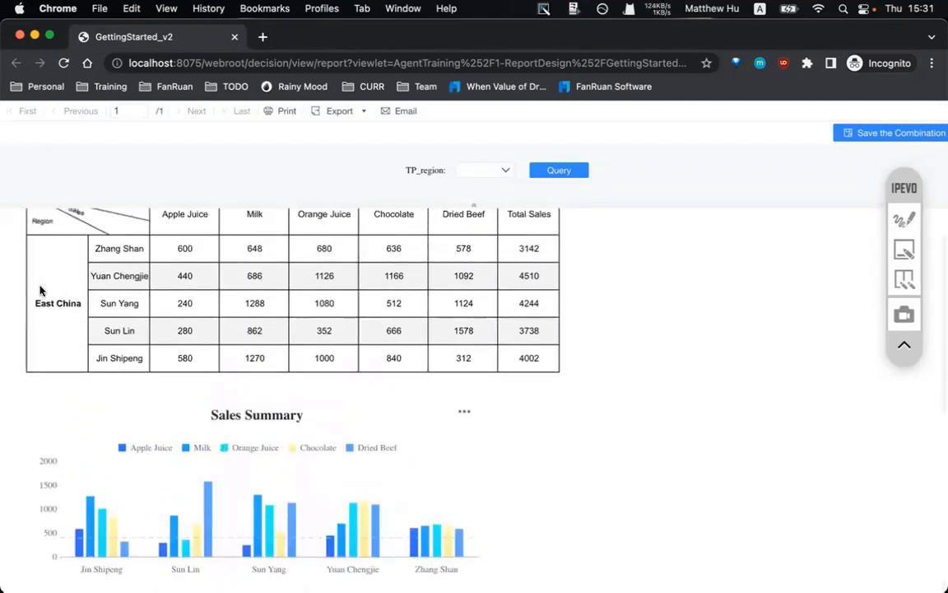
pyautogui.moveTo(40, 290)
pyautogui.mouseDown()
pyautogui.moveTo(101, 317)
pyautogui.moveTo(135, 308)
pyautogui.moveTo(50, 306)
pyautogui.mouseUp()
pyautogui.scroll(-1, 290, 396)
pyautogui.scroll(-5, 284, 383)
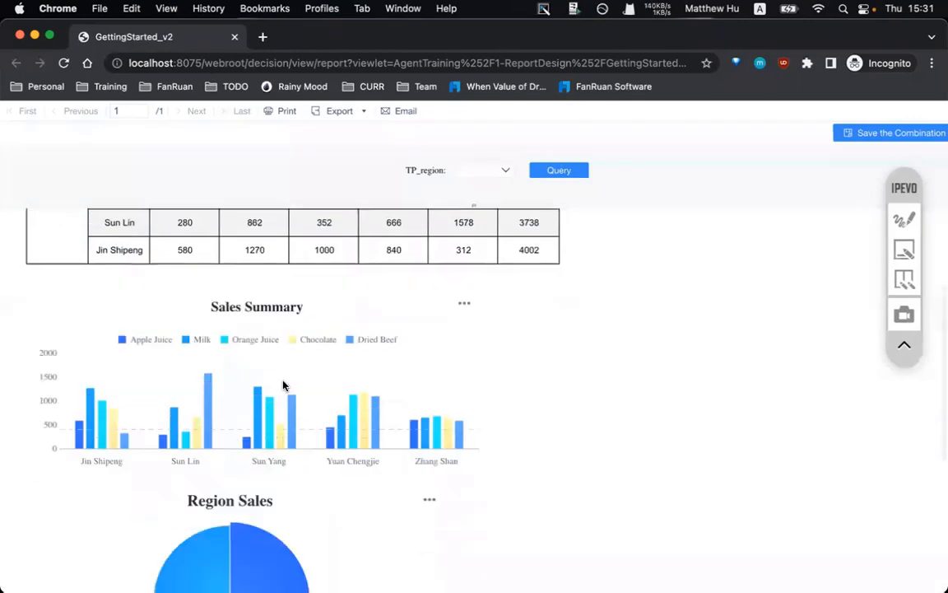
pyautogui.scroll(8, 284, 382)
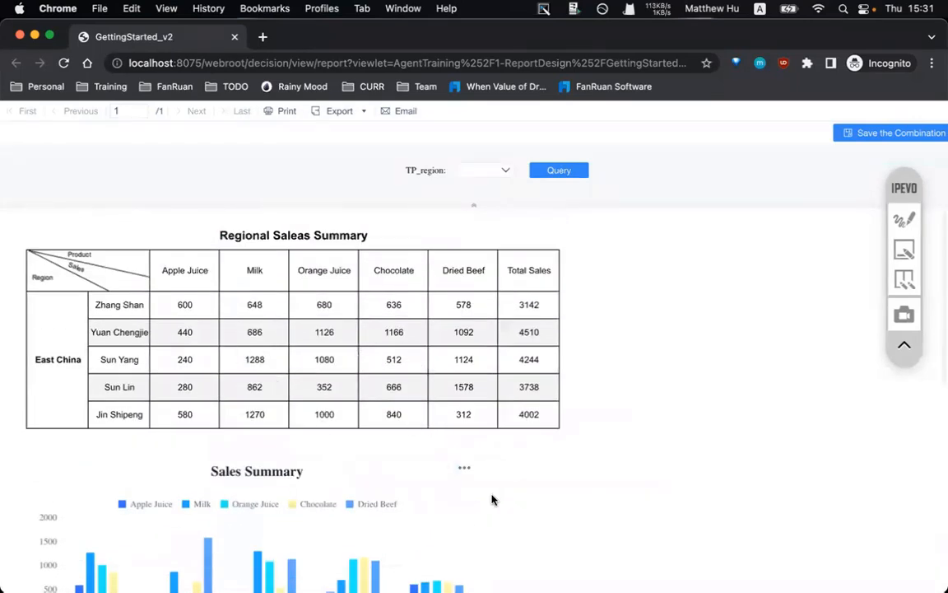
# - Filter the preview to North China in the TP_region dropdown and run the query
pyautogui.click(495, 176)
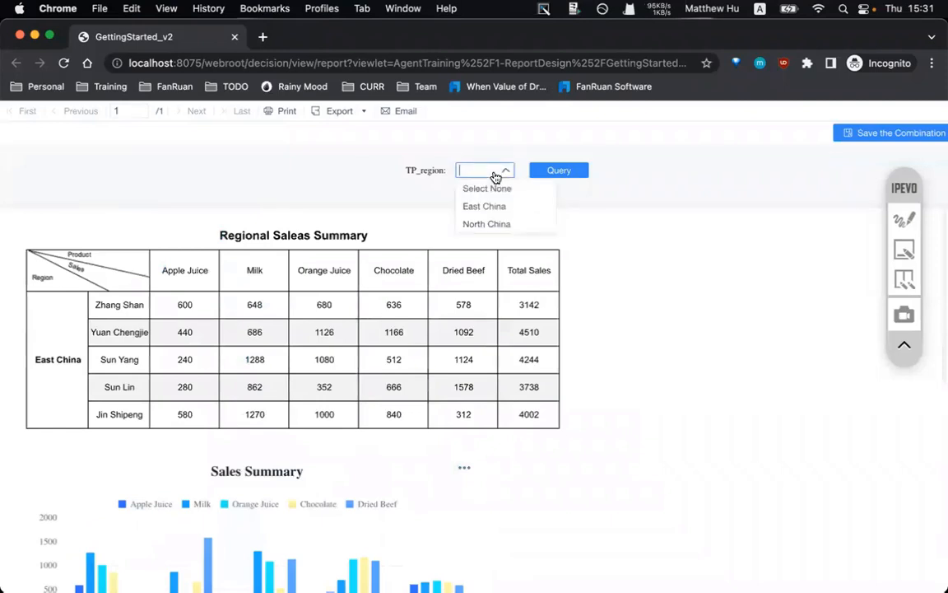
pyautogui.click(484, 207)
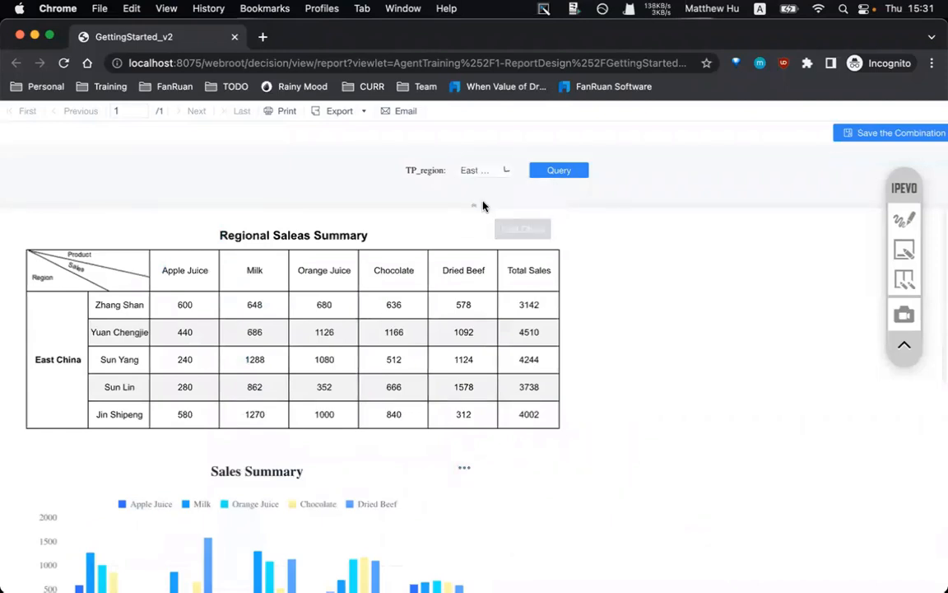
pyautogui.click(479, 174)
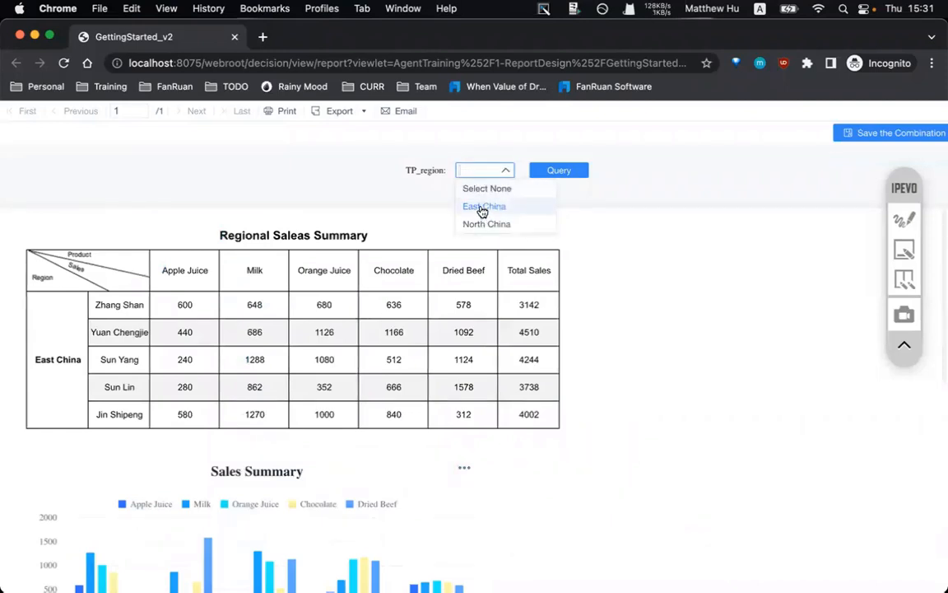
pyautogui.click(487, 223)
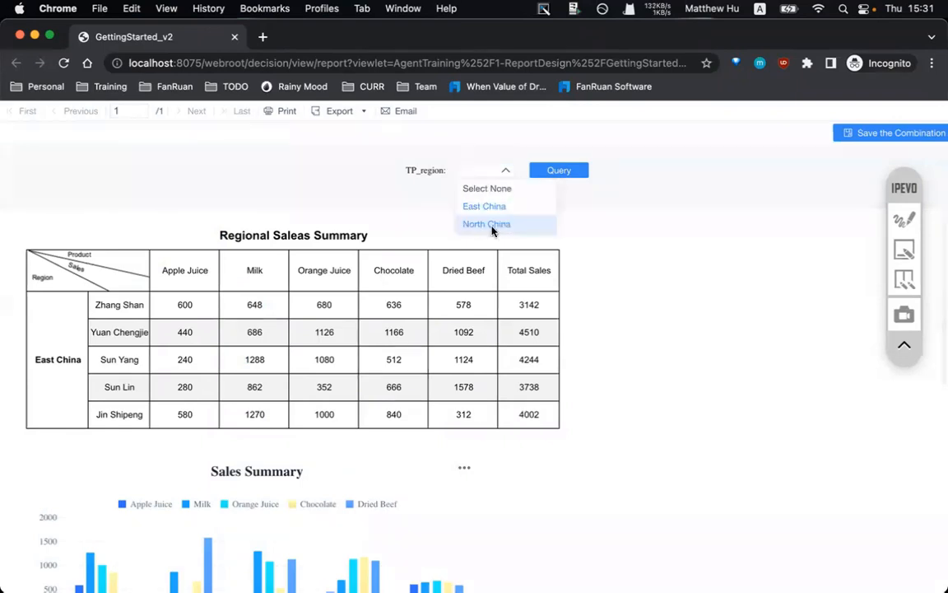
pyautogui.click(548, 174)
# - Review the North China results, then return to the FineReport designer
pyautogui.moveTo(29, 340); pyautogui.dragTo(316, 354)
pyautogui.click(317, 354)
pyautogui.scroll(-5, 317, 355)
pyautogui.scroll(3, 317, 358)
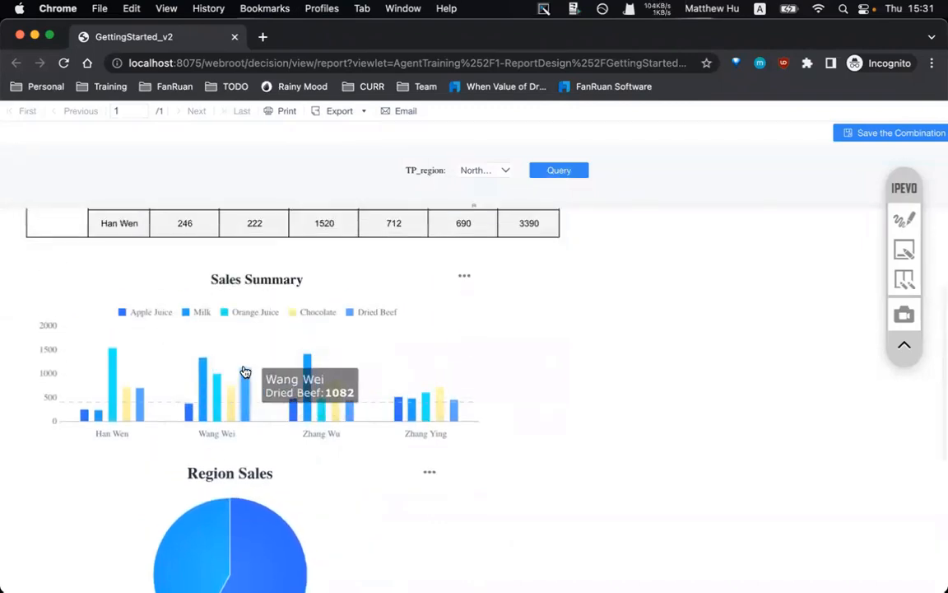
pyautogui.scroll(3, 263, 502)
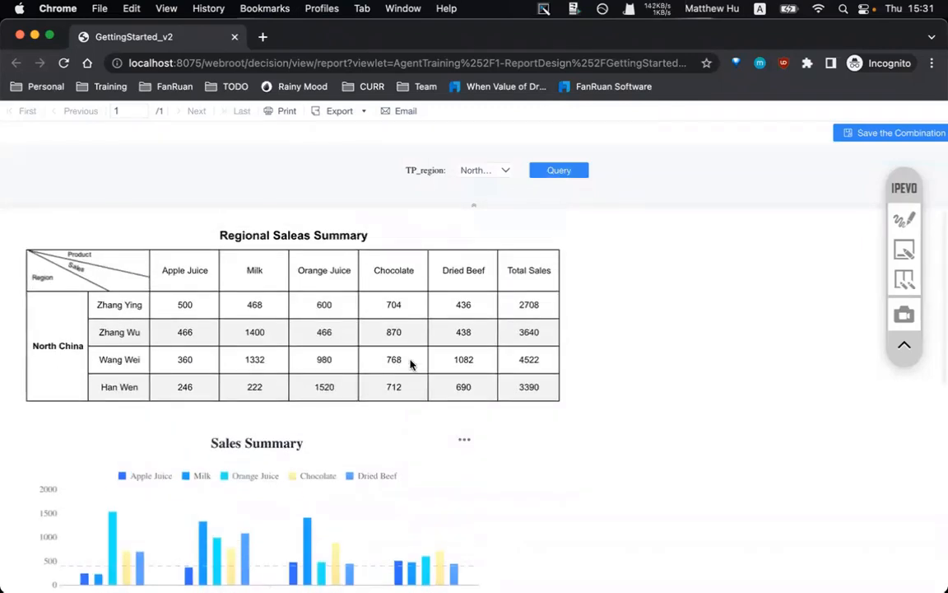
pyautogui.click(530, 565)
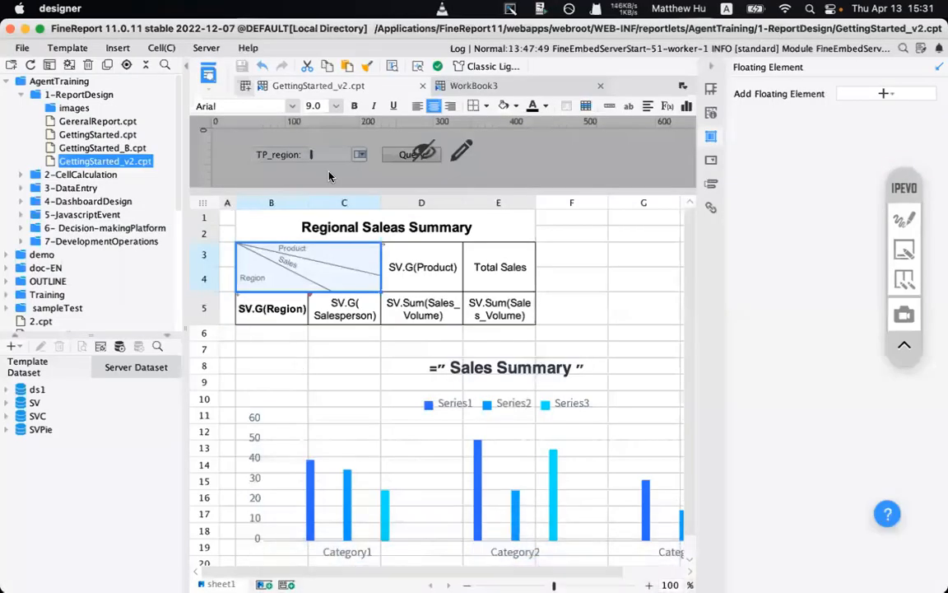
# - Give WorkBook3 an A4 portrait page with 5 mm top, bottom, left and right margins
pyautogui.click(469, 88)
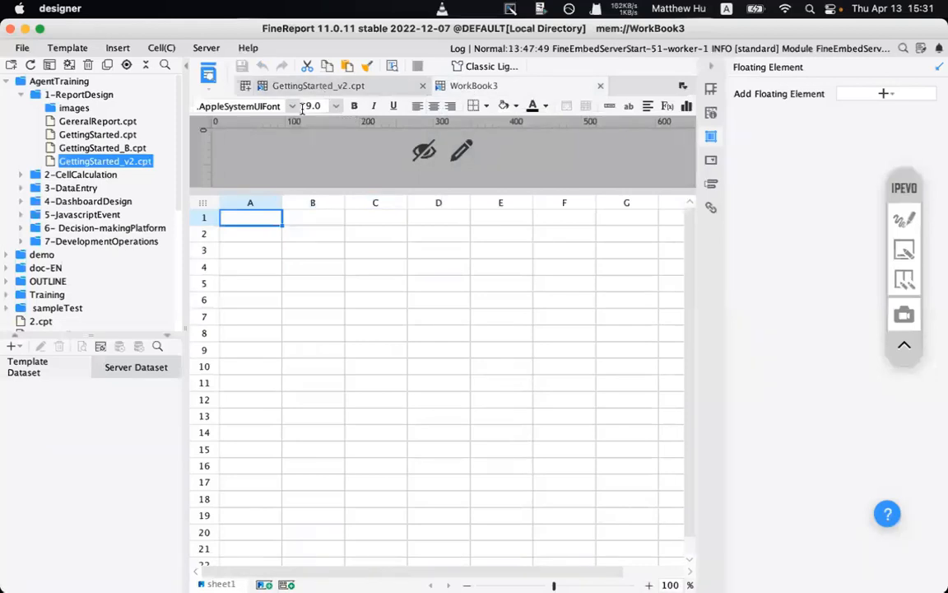
pyautogui.click(70, 47)
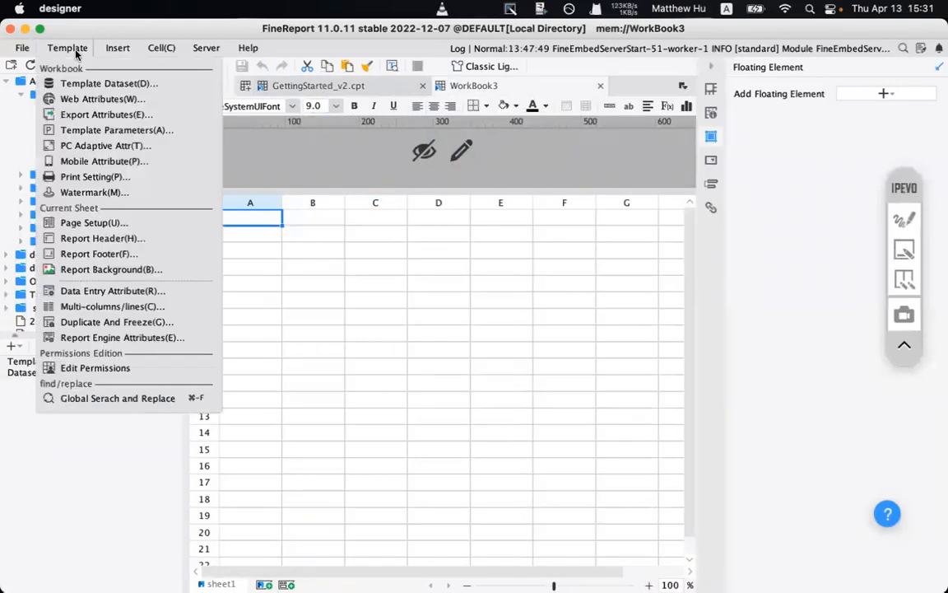
pyautogui.click(111, 223)
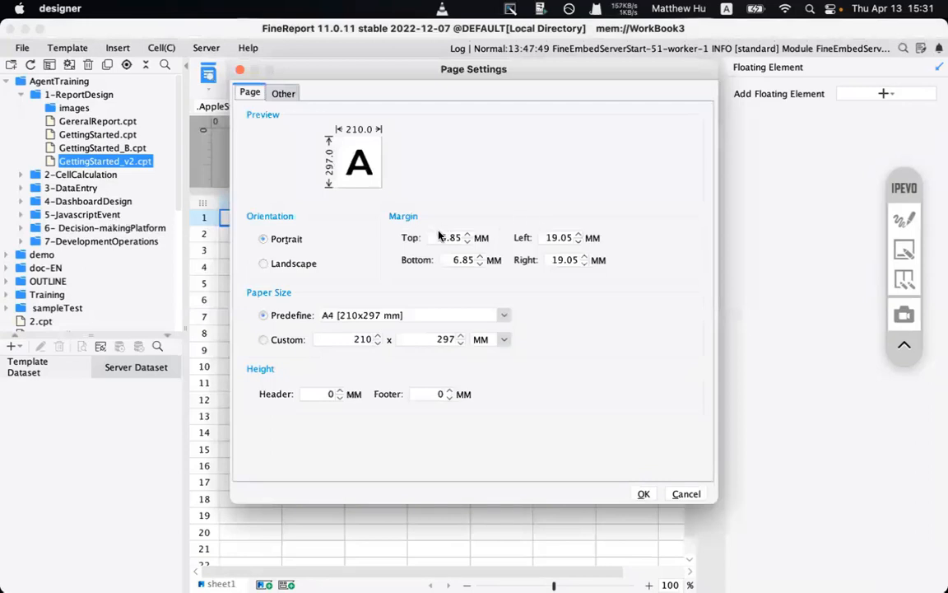
pyautogui.moveTo(441, 238); pyautogui.dragTo(498, 237)
pyautogui.write('5')
pyautogui.doubleClick(474, 260)
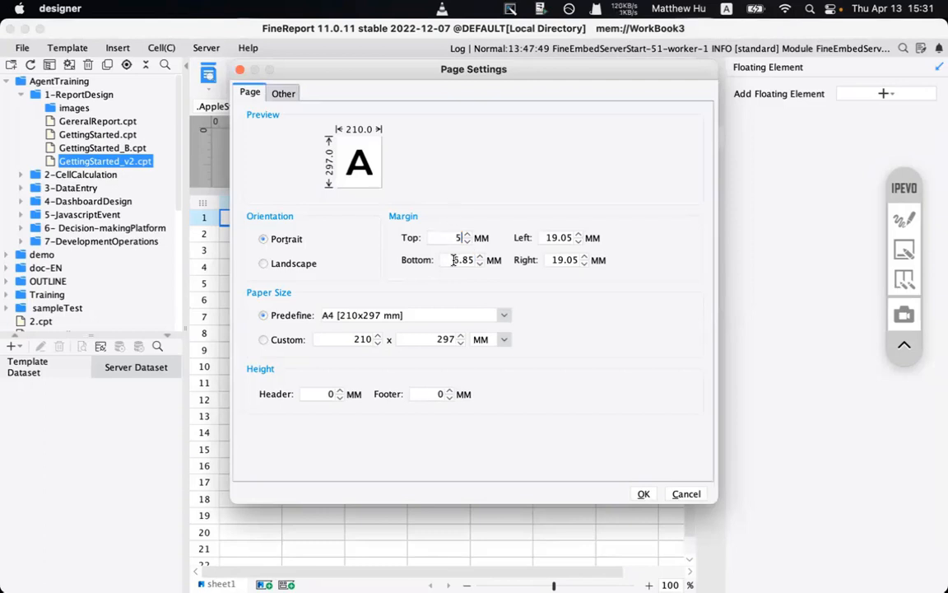
pyautogui.write('5')
pyautogui.doubleClick(555, 238)
pyautogui.write('5')
pyautogui.doubleClick(566, 260)
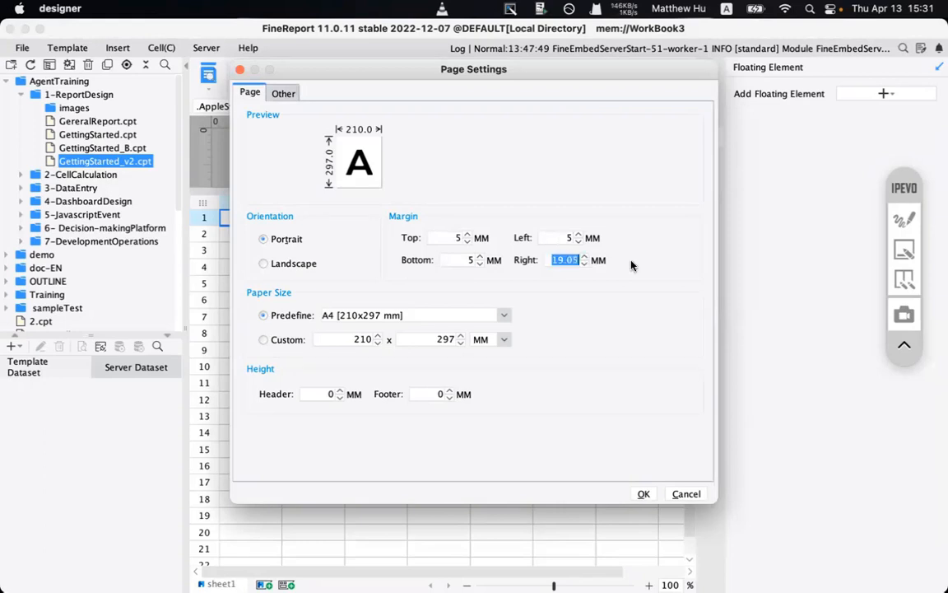
pyautogui.write('5')
pyautogui.click(642, 493)
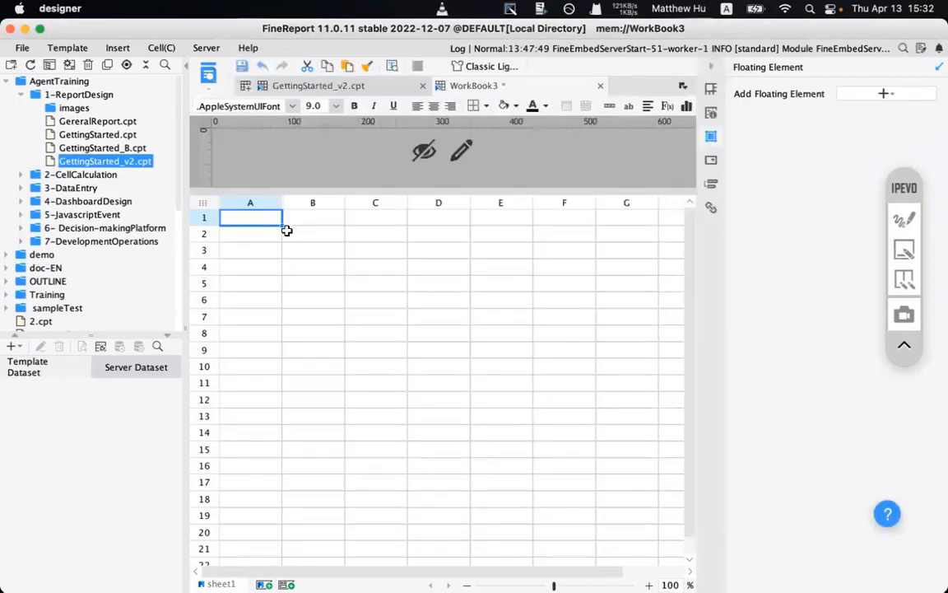
pyautogui.click(288, 230)
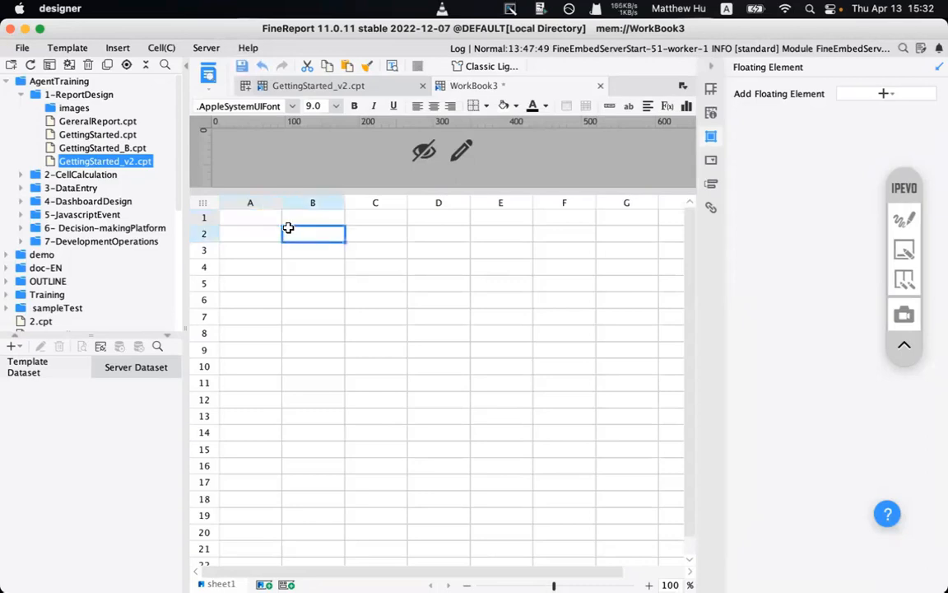
# - Set column A's width to 5 mm
pyautogui.moveTo(338, 586)
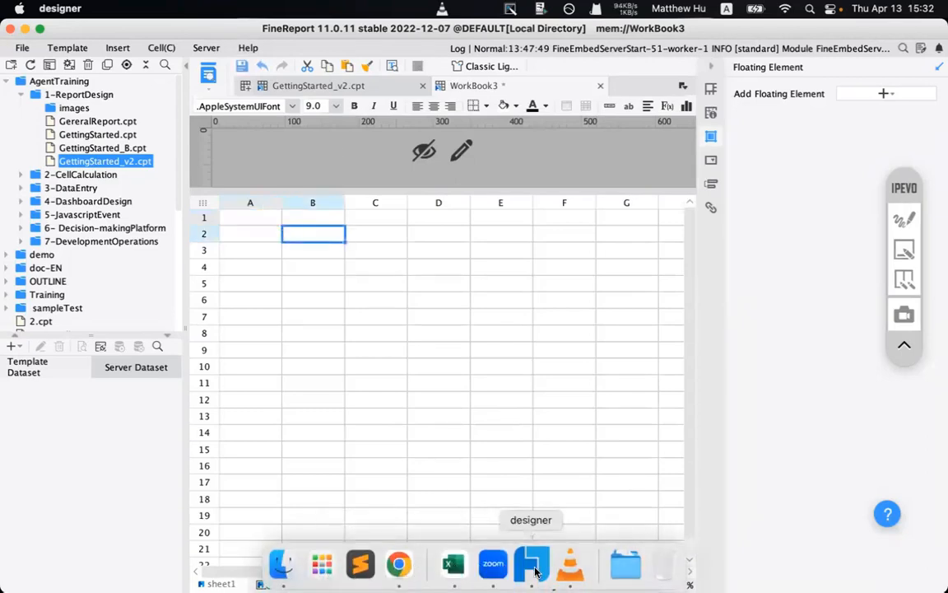
pyautogui.click(266, 249)
pyautogui.click(251, 216)
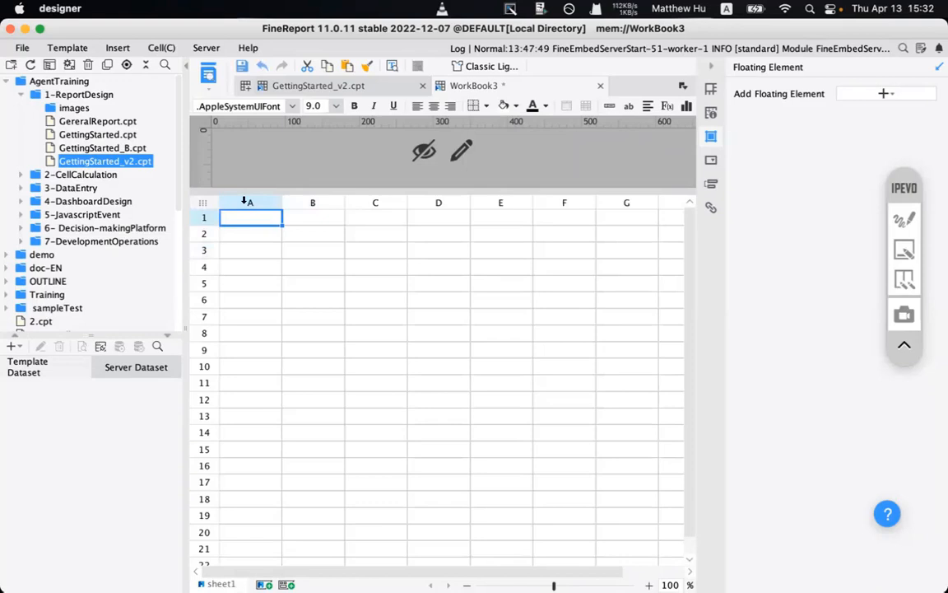
pyautogui.rightClick(254, 205)
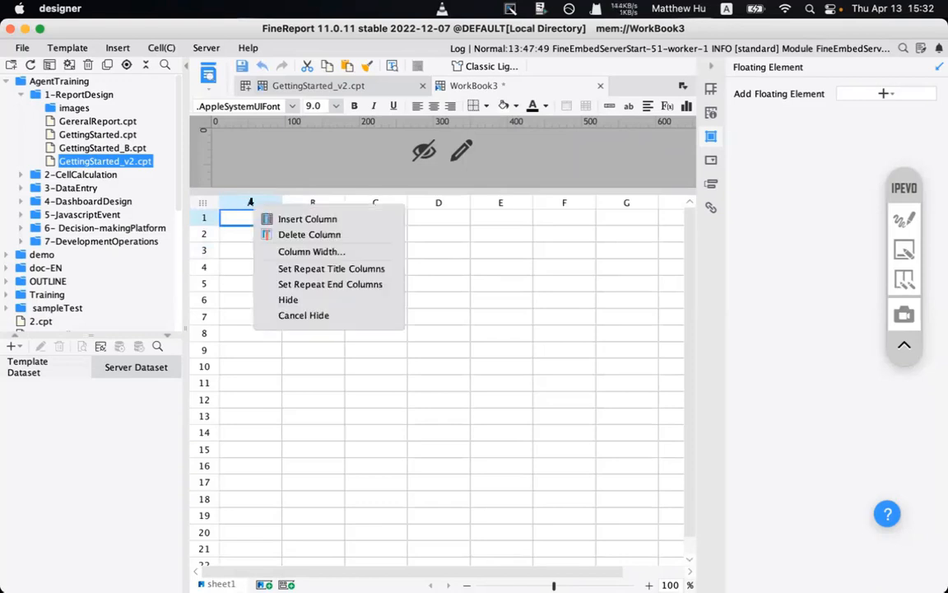
pyautogui.click(300, 251)
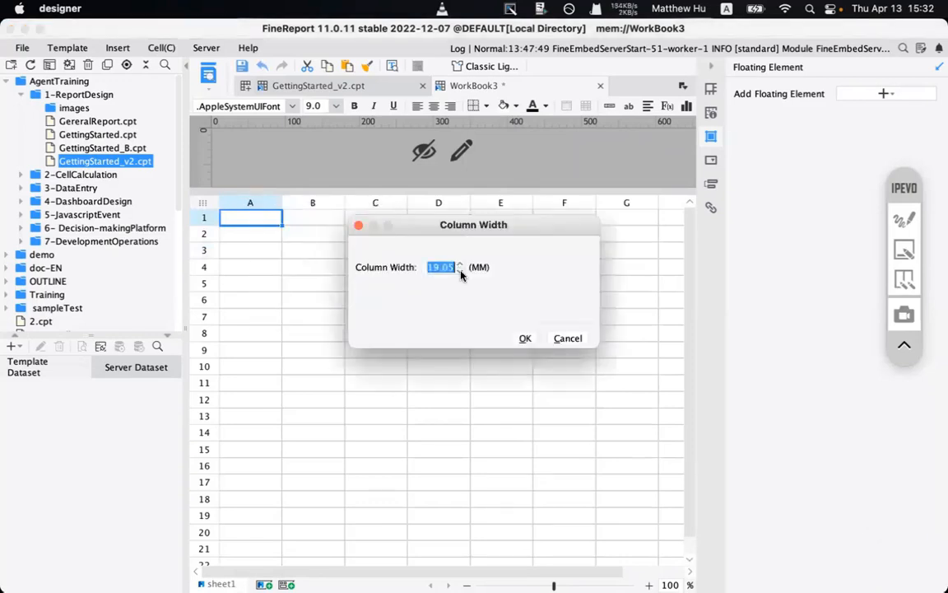
pyautogui.write('5')
pyautogui.click(526, 339)
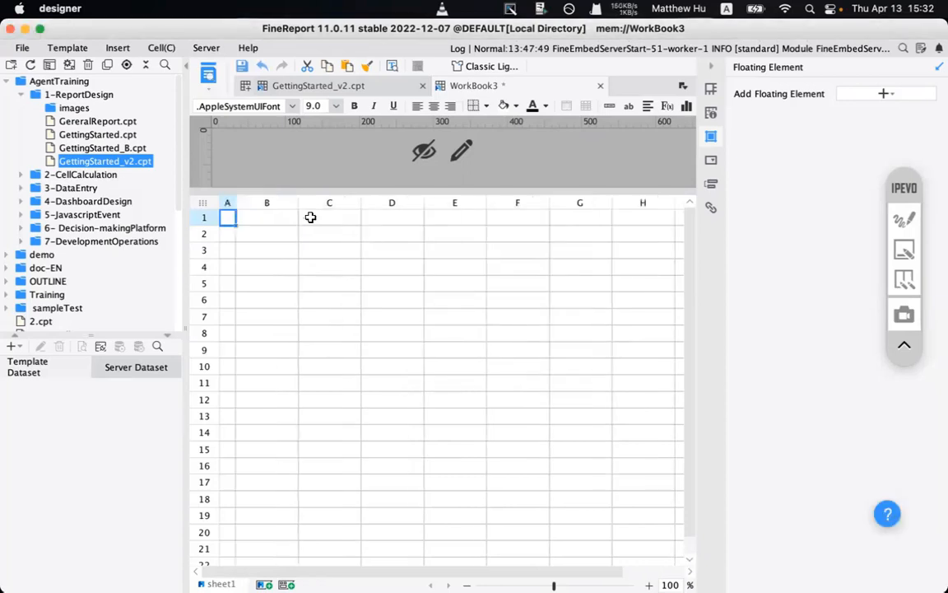
# - Set columns B through H to 22 mm wide
pyautogui.moveTo(266, 202); pyautogui.dragTo(646, 204)
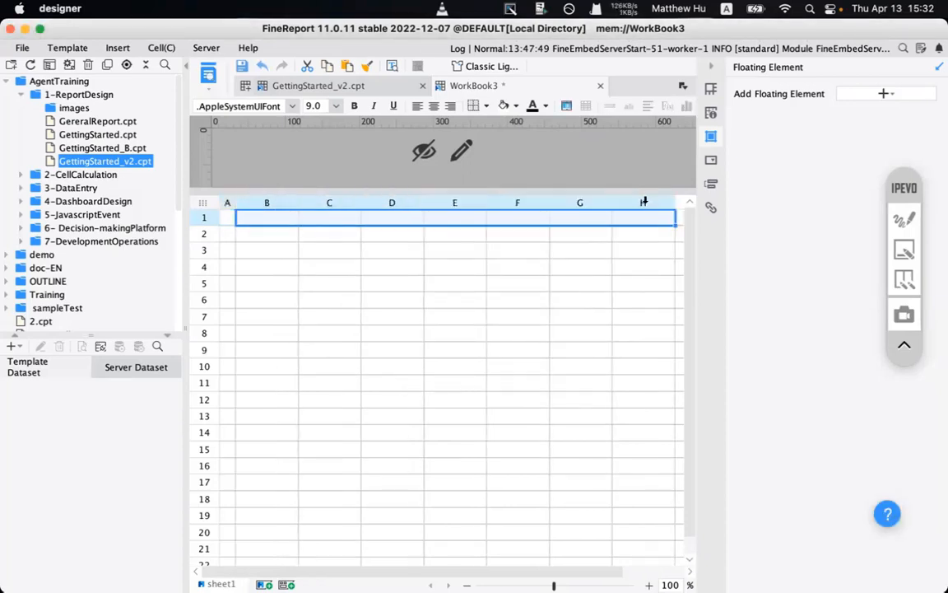
pyautogui.rightClick(646, 204)
pyautogui.click(661, 248)
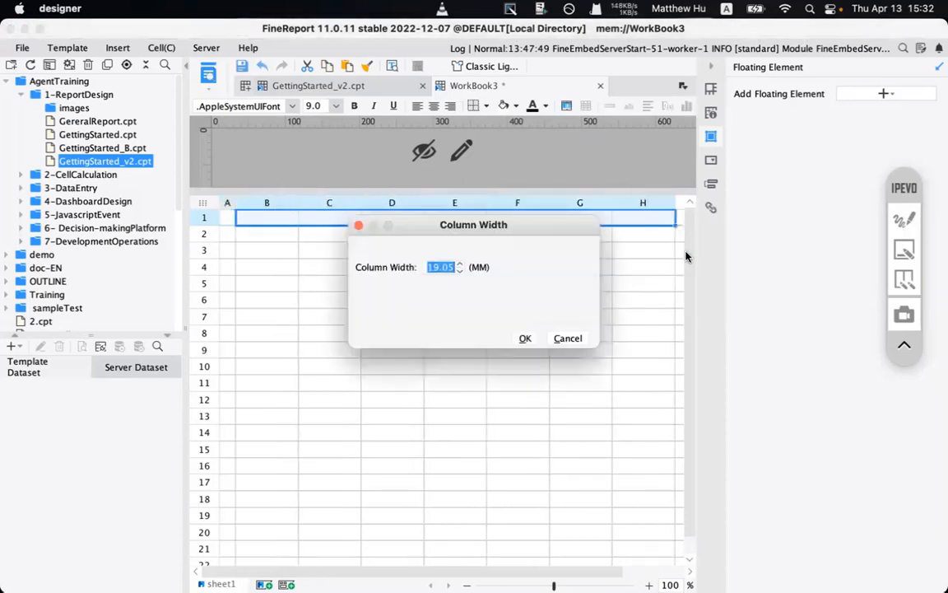
pyautogui.write('22')
pyautogui.click(526, 339)
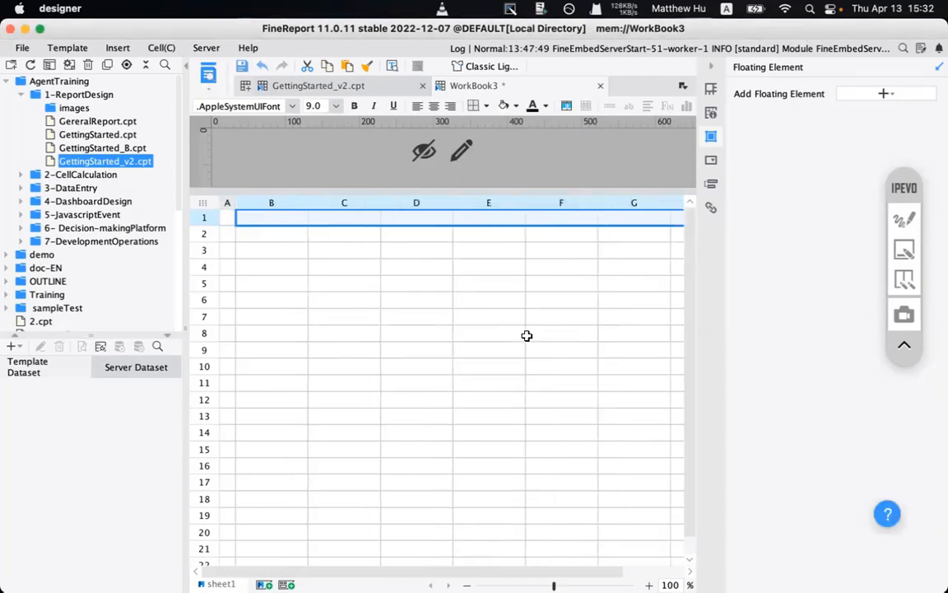
# - Zoom the sheet to 70% and give column I the same 22 mm width
pyautogui.click(466, 584)
pyautogui.click(466, 584)
pyautogui.click(467, 585)
pyautogui.click(601, 211)
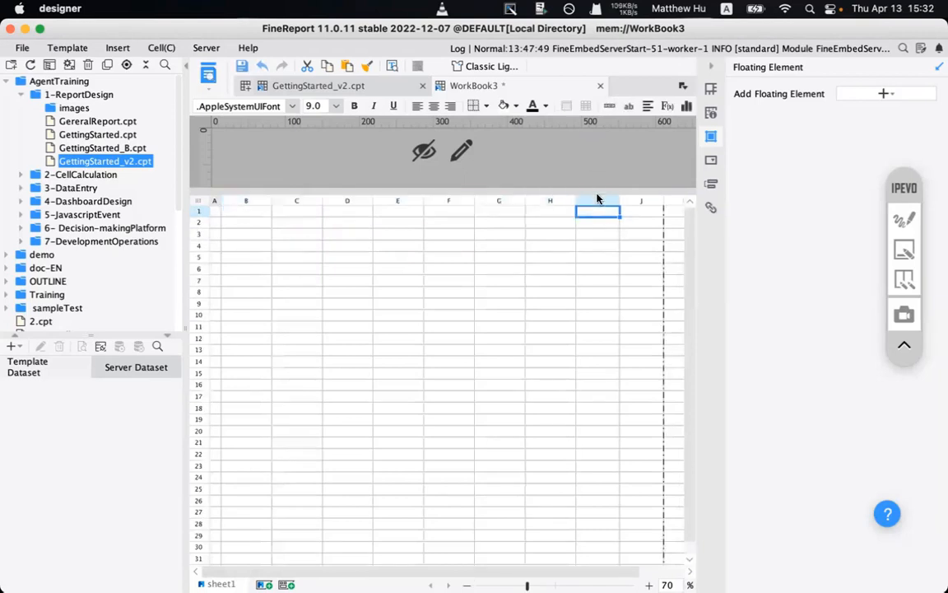
pyautogui.rightClick(592, 199)
pyautogui.click(633, 246)
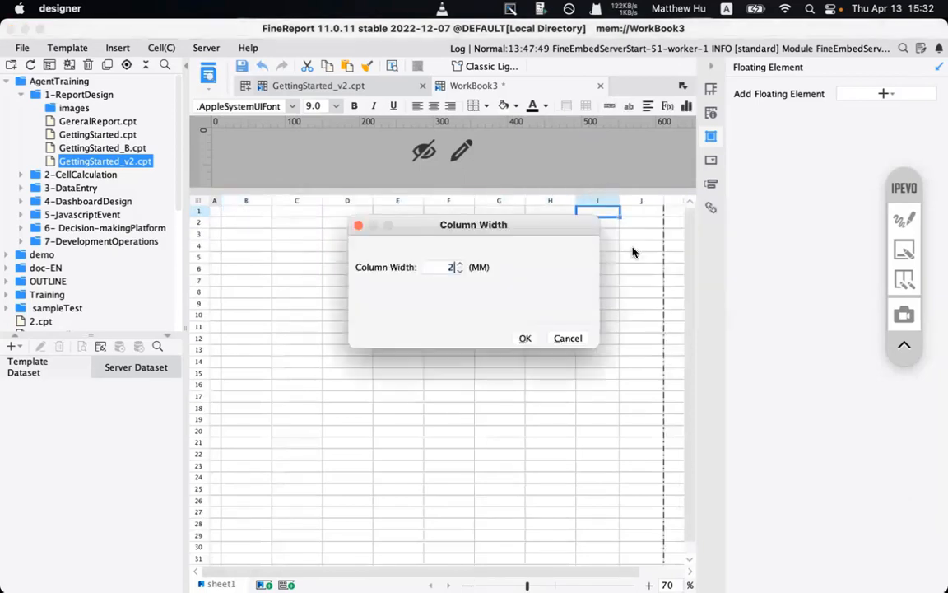
pyautogui.click(525, 338)
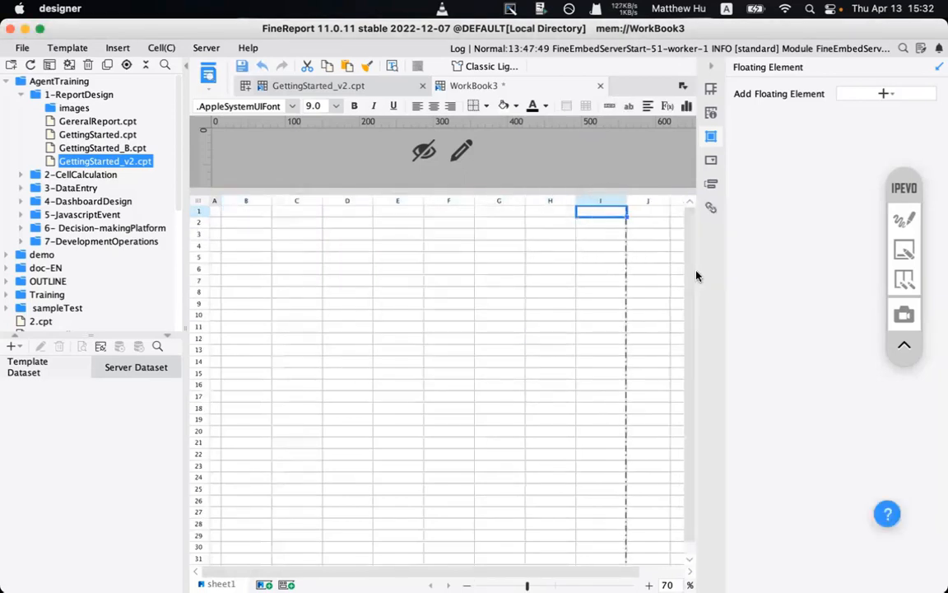
pyautogui.press('Right')
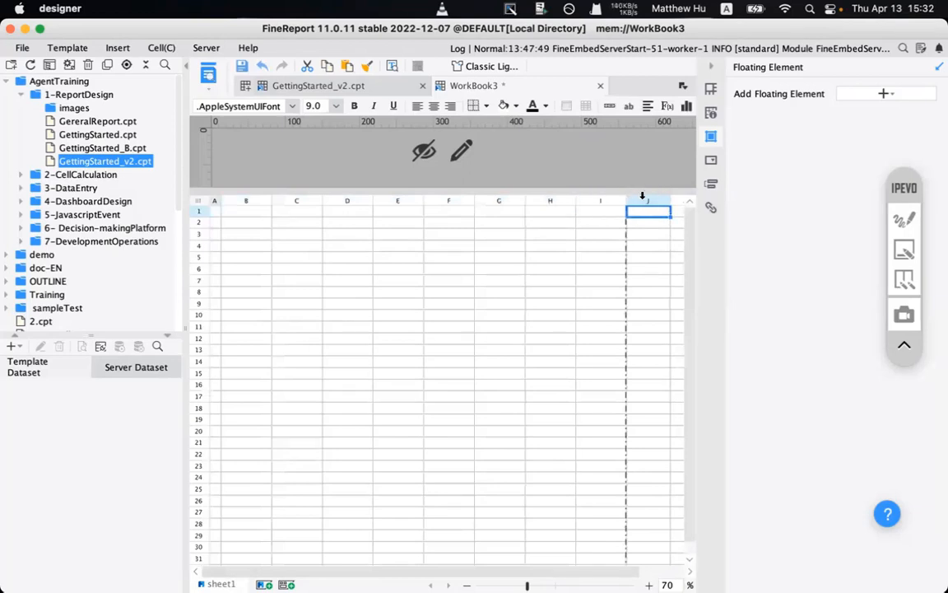
pyautogui.click(904, 219)
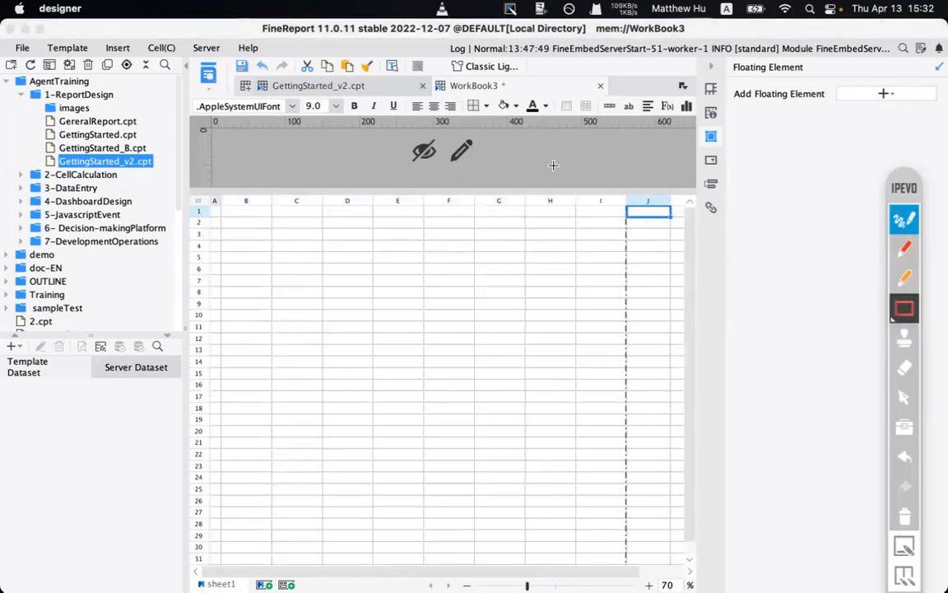
pyautogui.moveTo(563, 170); pyautogui.dragTo(680, 358)
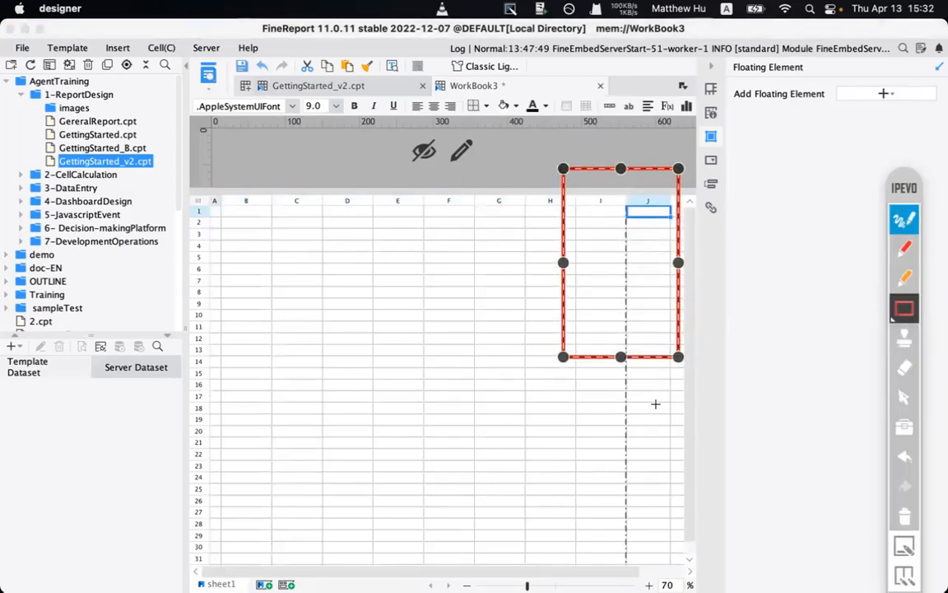
pyautogui.moveTo(615, 325); pyautogui.dragTo(637, 541)
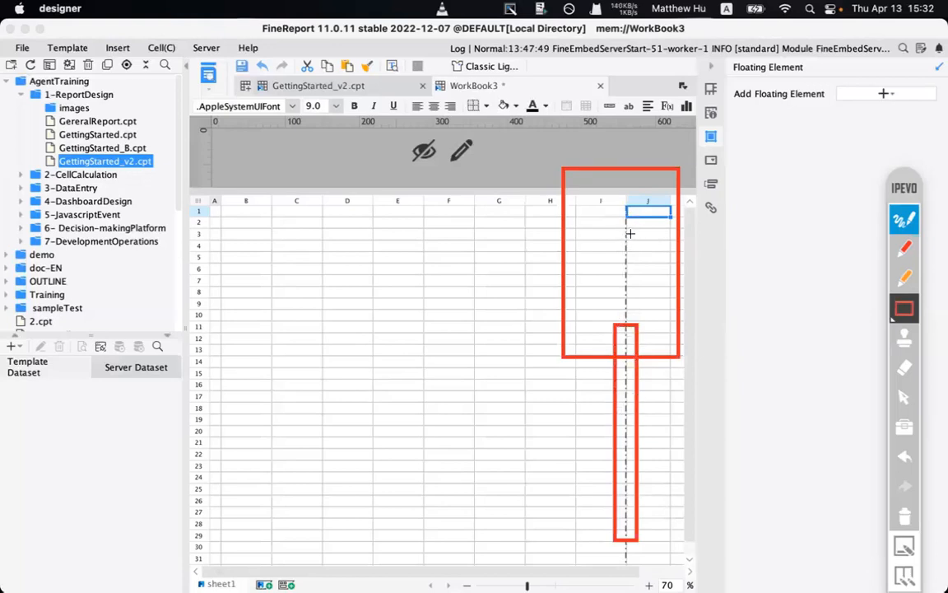
pyautogui.moveTo(581, 206)
pyautogui.mouseDown()
pyautogui.moveTo(611, 229)
pyautogui.moveTo(616, 260)
pyautogui.mouseUp()
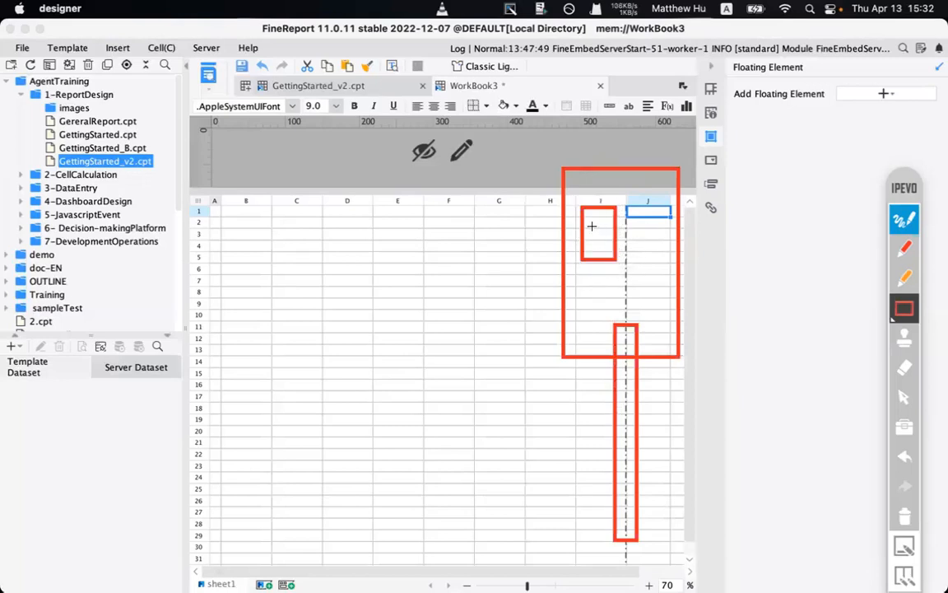
pyautogui.moveTo(642, 228); pyautogui.dragTo(673, 284)
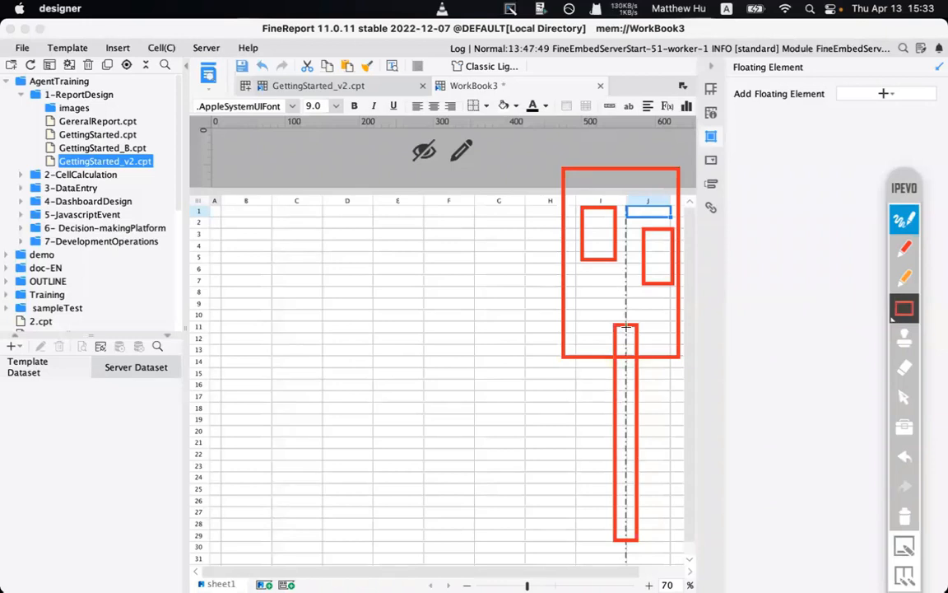
pyautogui.click(904, 514)
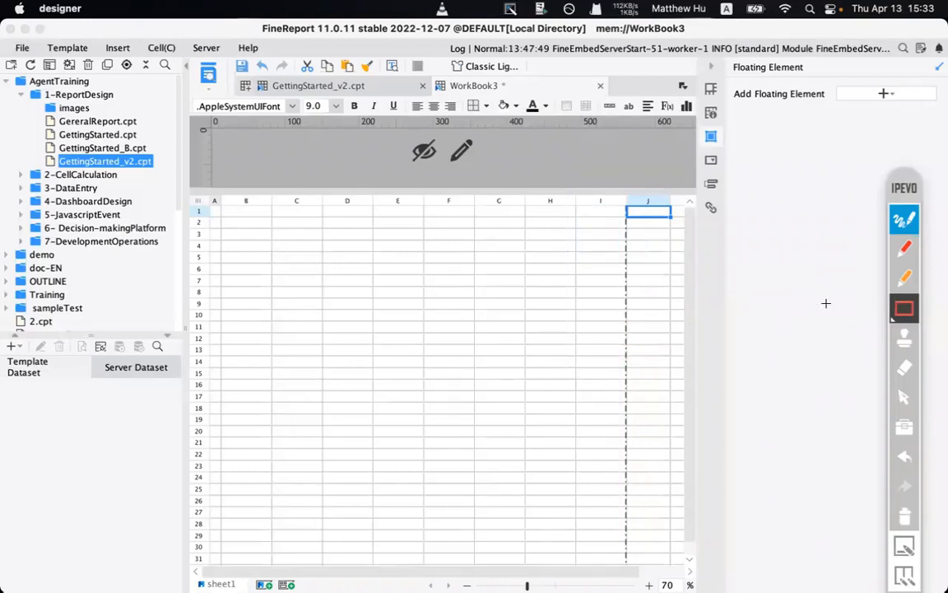
# - Set column J's width to 5 mm
pyautogui.click(904, 219)
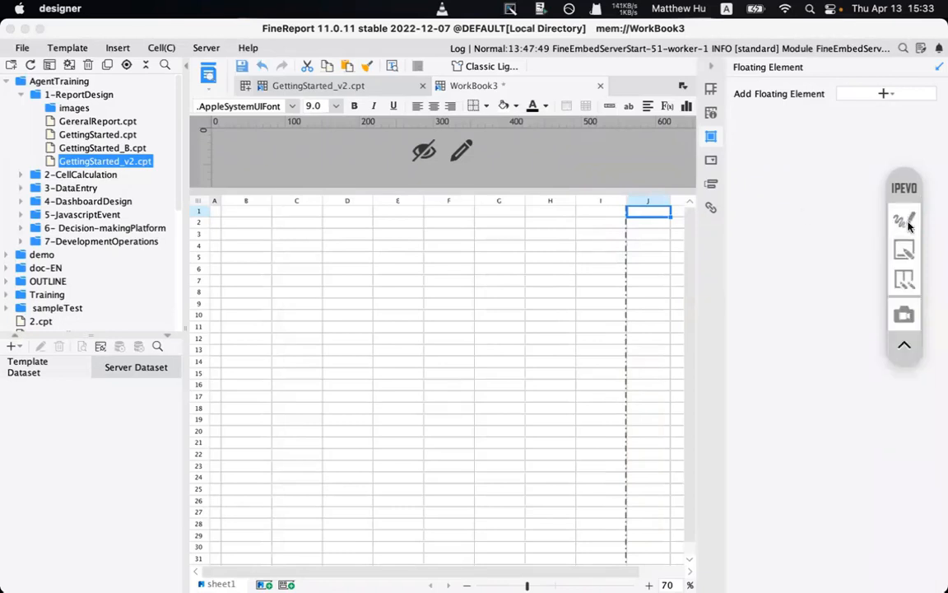
pyautogui.rightClick(658, 201)
pyautogui.click(675, 248)
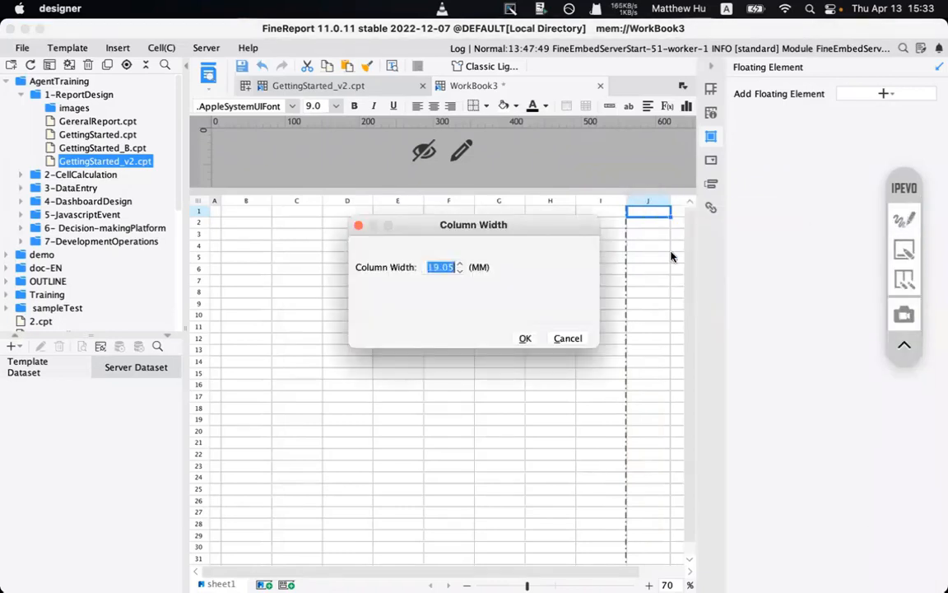
pyautogui.write('5')
pyautogui.click(525, 338)
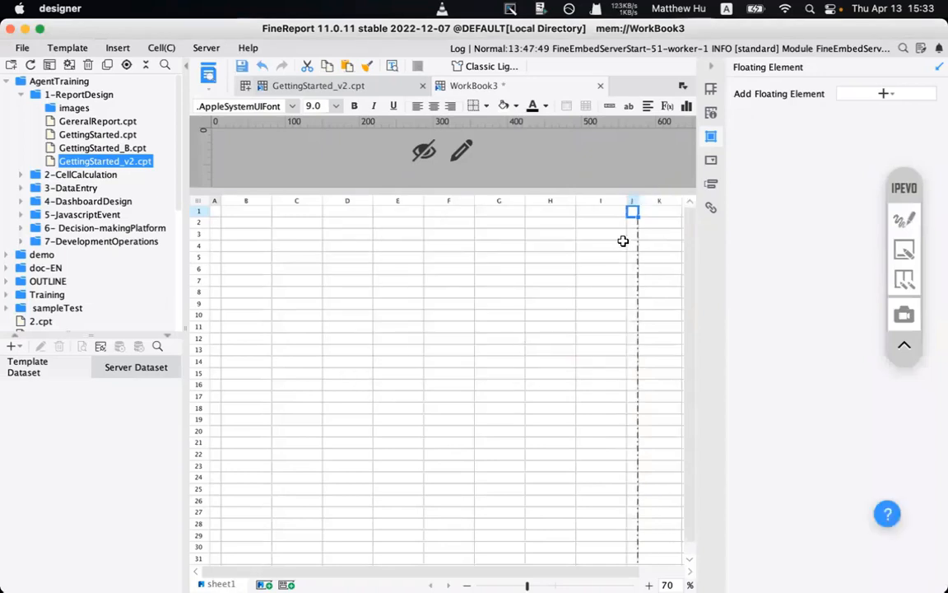
# - Set the height of rows 1 to 7 to 4 mm
pyautogui.click(254, 265)
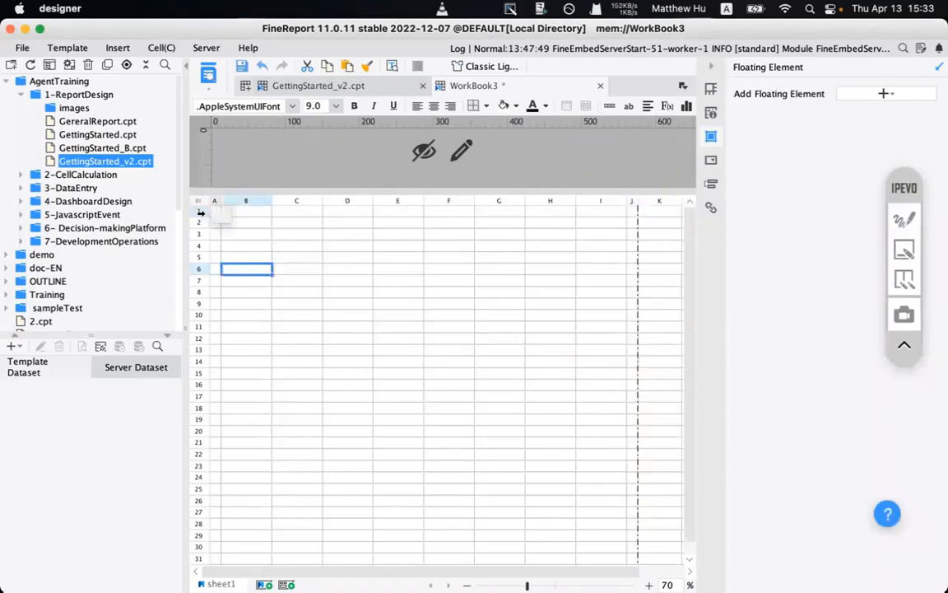
pyautogui.moveTo(200, 210); pyautogui.dragTo(199, 274)
pyautogui.rightClick(198, 277)
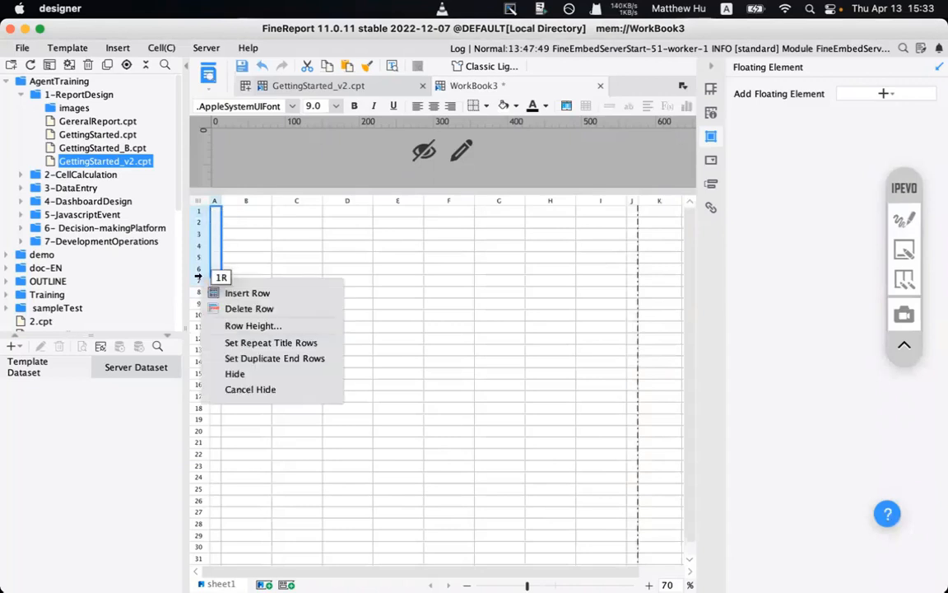
pyautogui.click(238, 324)
pyautogui.write('4')
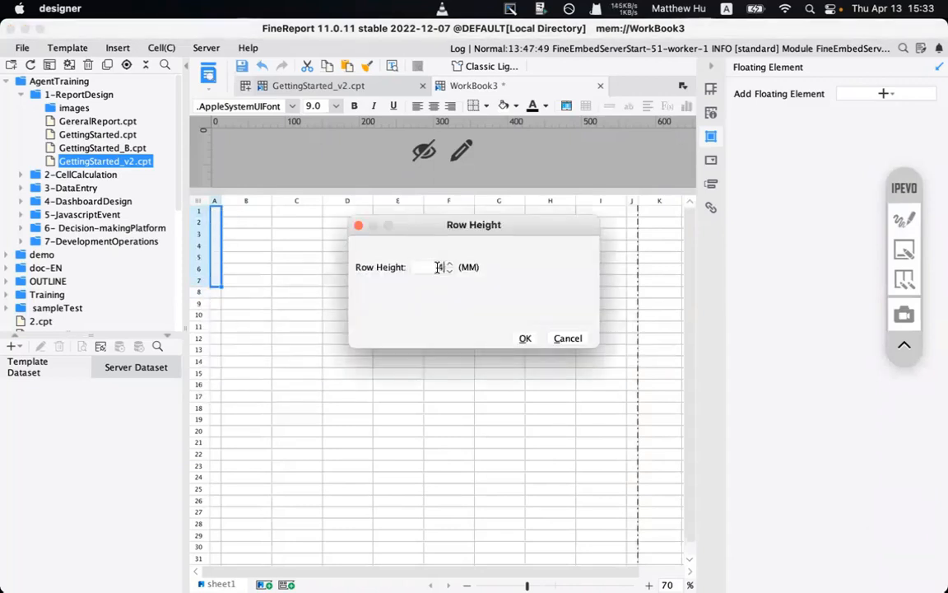
pyautogui.click(525, 339)
pyautogui.click(300, 316)
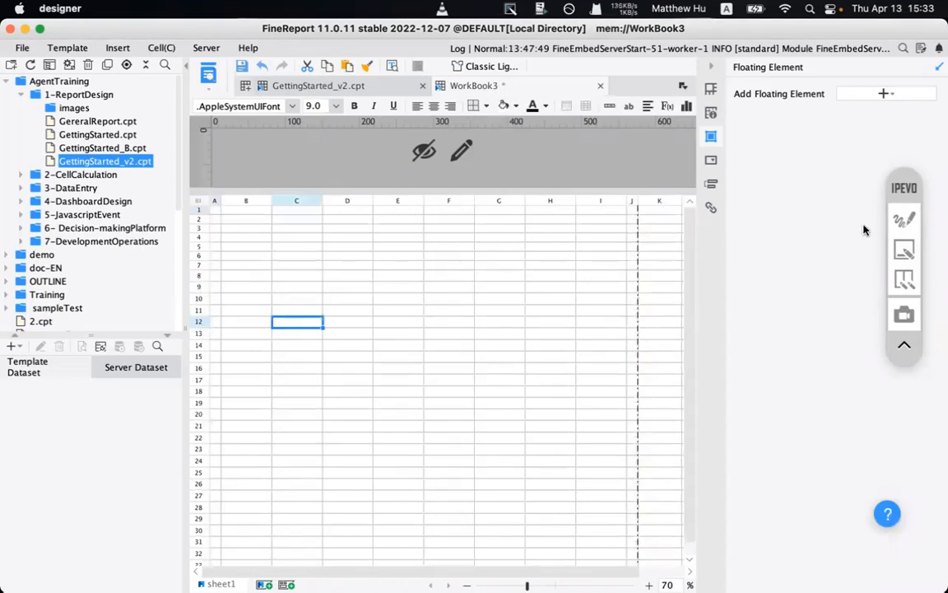
# - Annotate the cell fill colour feature on screen, then clear the annotation
pyautogui.click(904, 218)
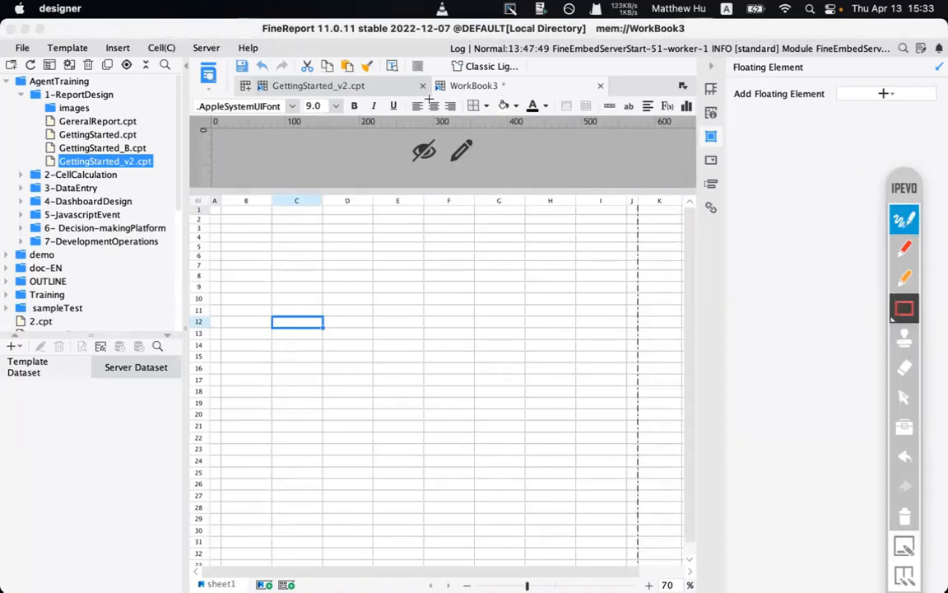
pyautogui.moveTo(527, 114); pyautogui.dragTo(483, 69)
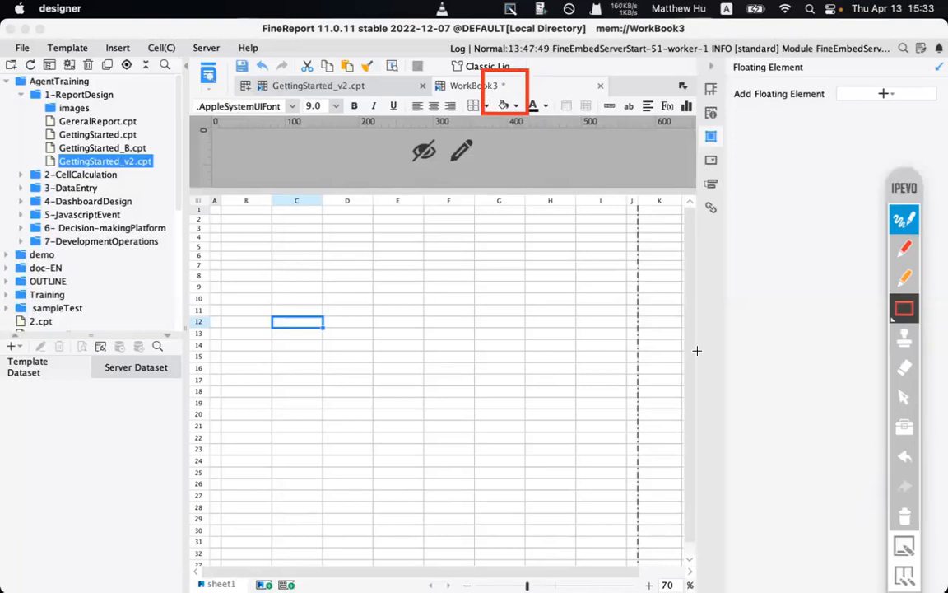
pyautogui.click(905, 516)
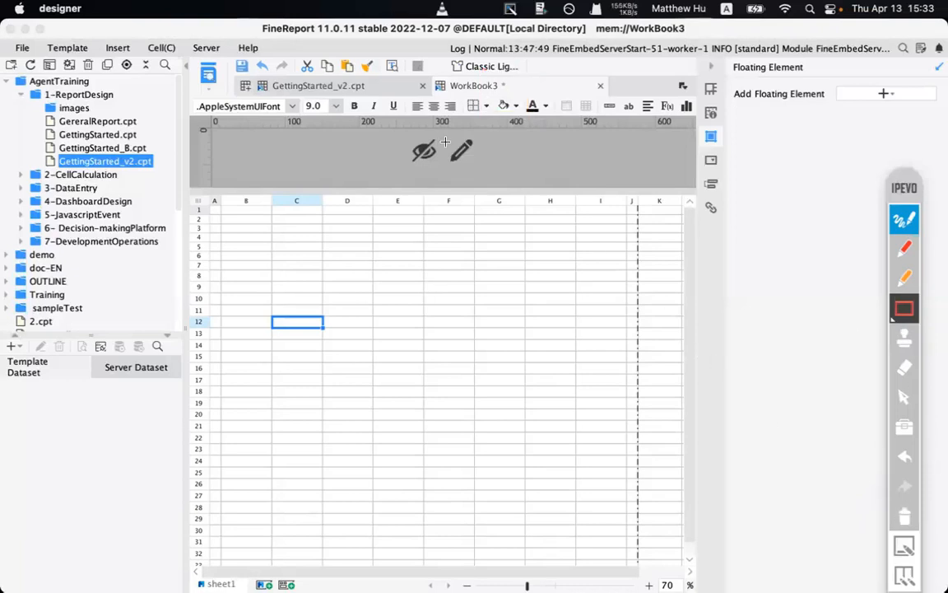
pyautogui.click(907, 308)
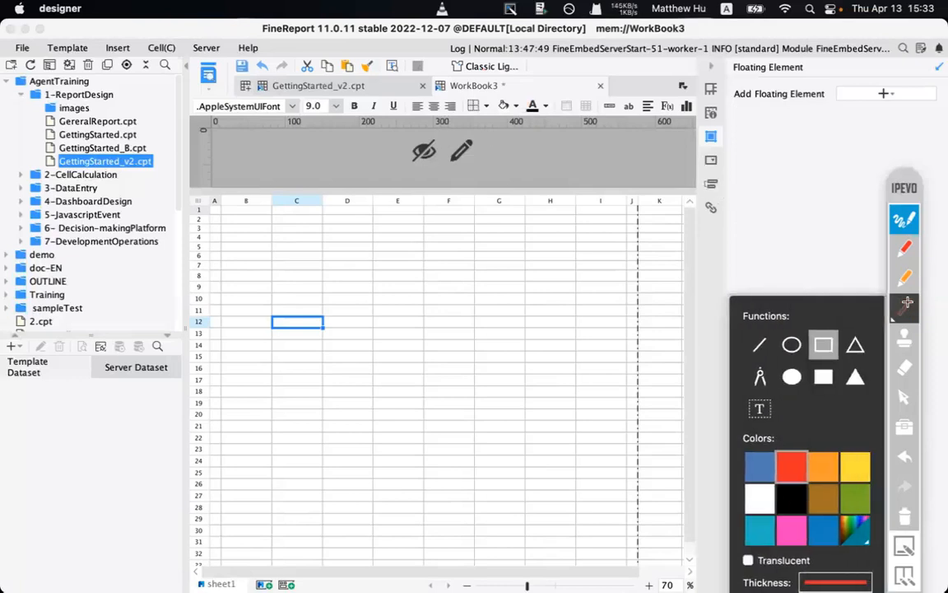
pyautogui.click(907, 308)
pyautogui.click(908, 220)
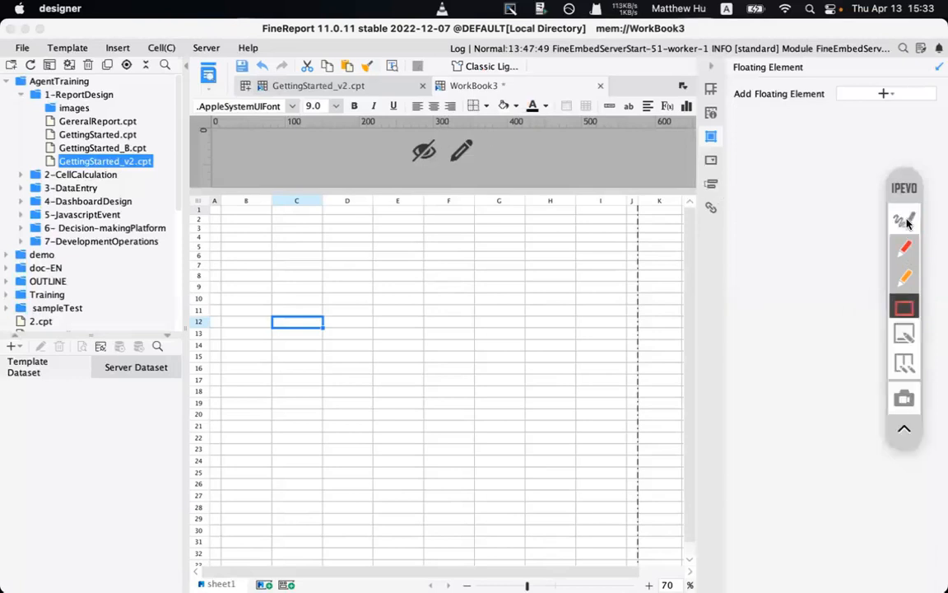
# - Save the workbook as april13.cpt in the Report Working directory
pyautogui.click(242, 71)
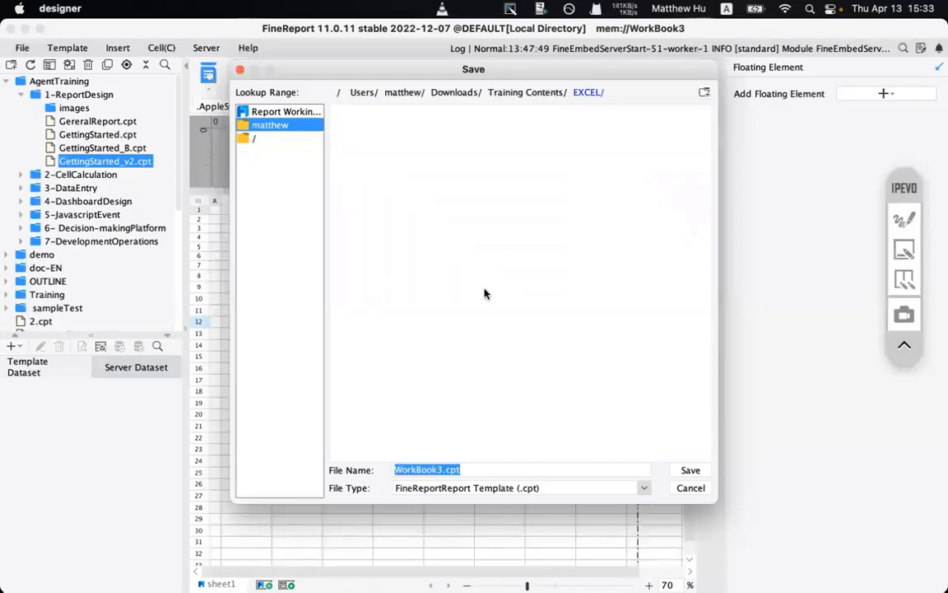
pyautogui.click(239, 111)
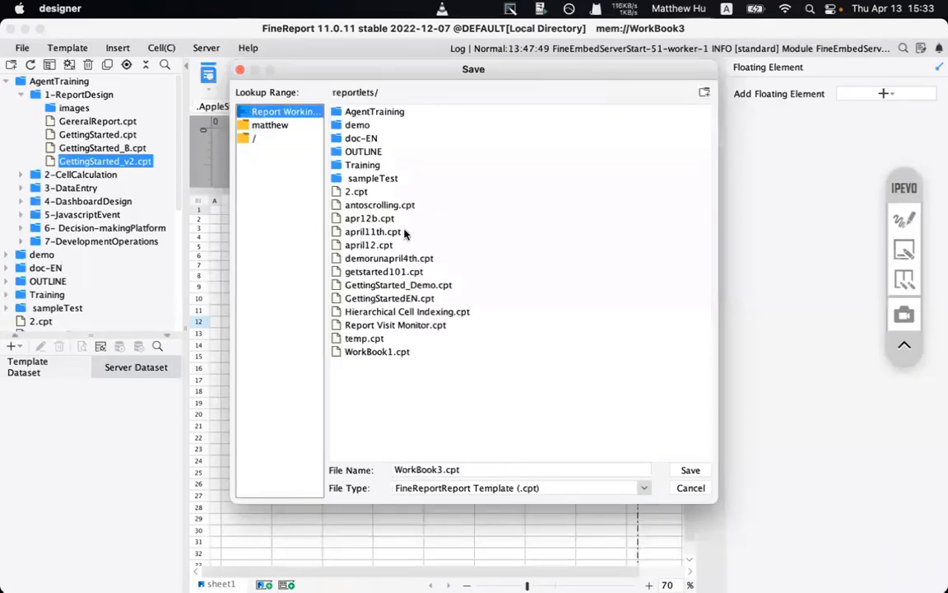
pyautogui.doubleClick(424, 470)
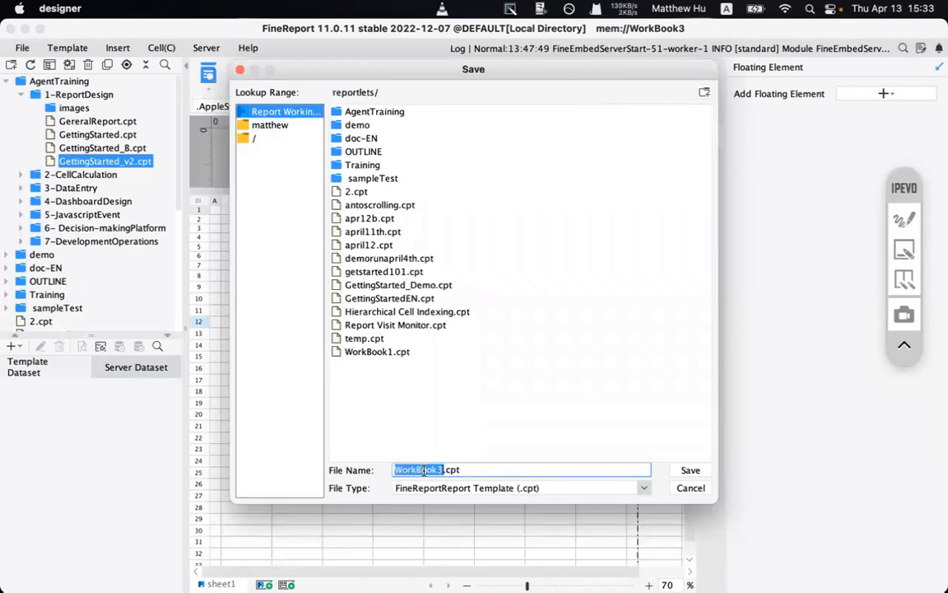
pyautogui.write('april2')
pyautogui.write('3')
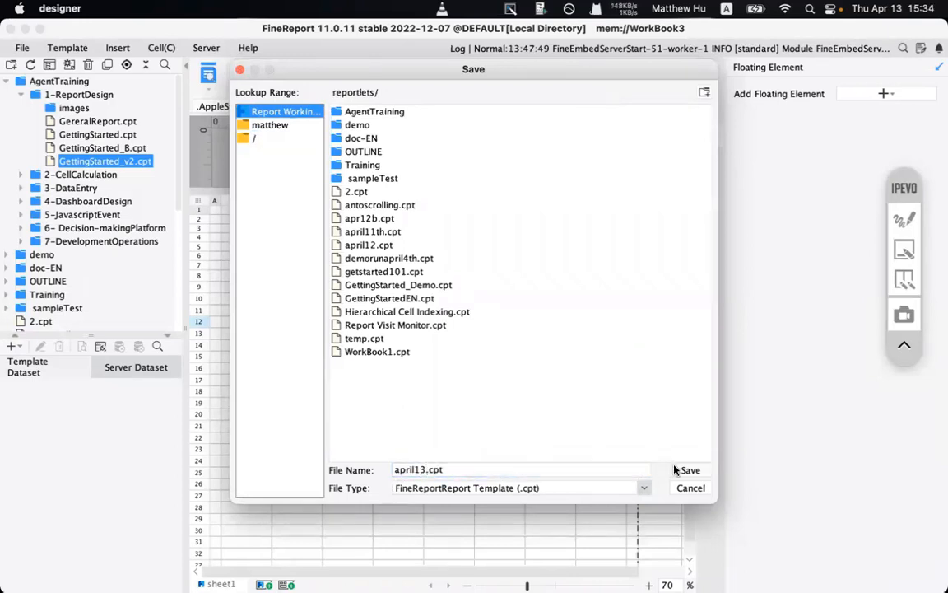
pyautogui.click(675, 470)
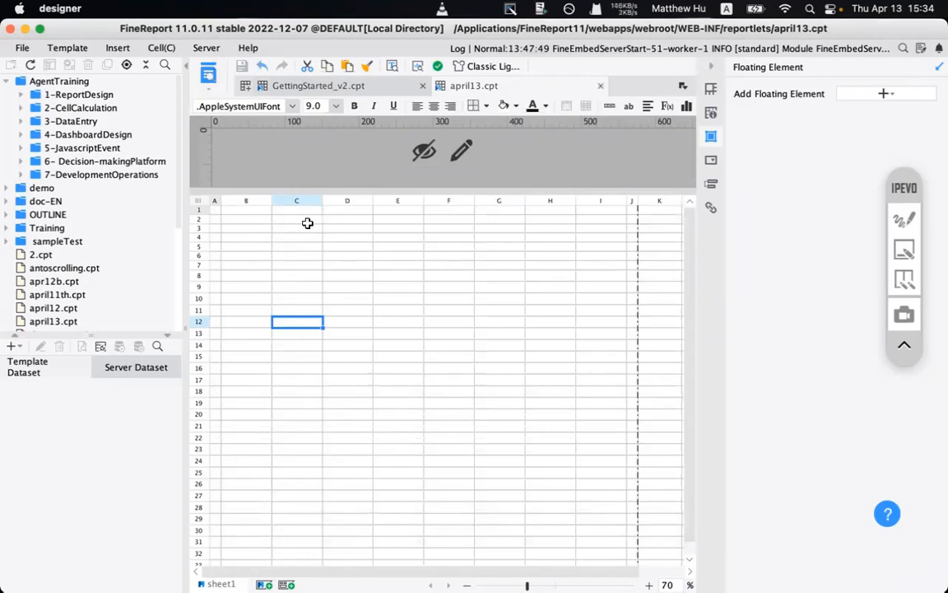
# - At 100% zoom, merge the range B1:E2 of april13.cpt into one title cell
pyautogui.moveTo(248, 212); pyautogui.dragTo(415, 210)
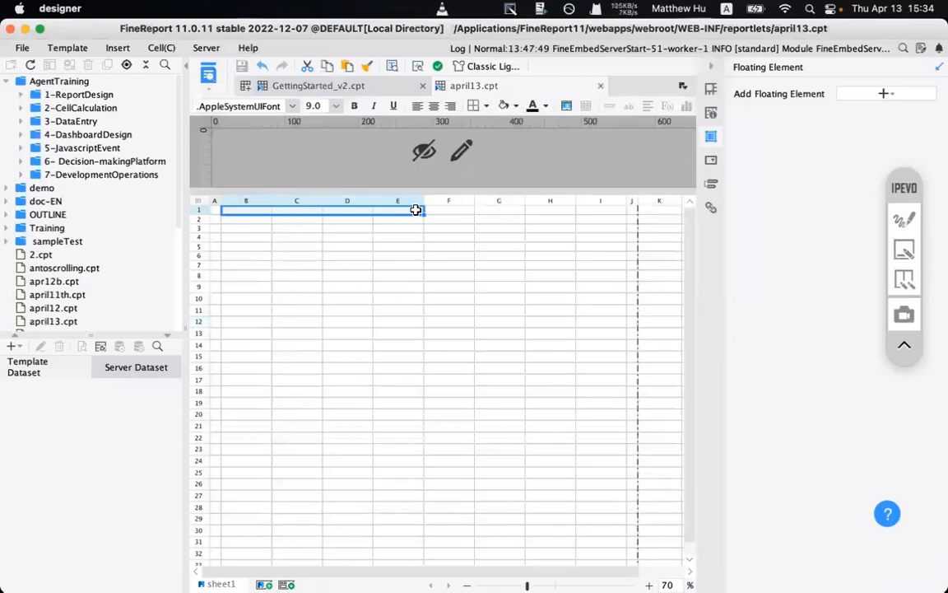
pyautogui.doubleClick(650, 584)
pyautogui.click(651, 562)
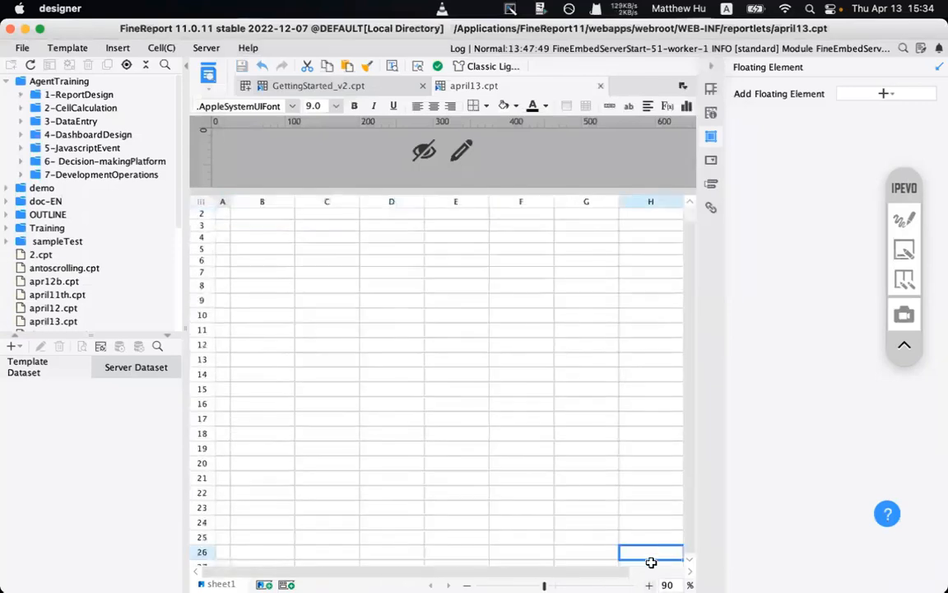
pyautogui.moveTo(688, 302); pyautogui.dragTo(688, 233)
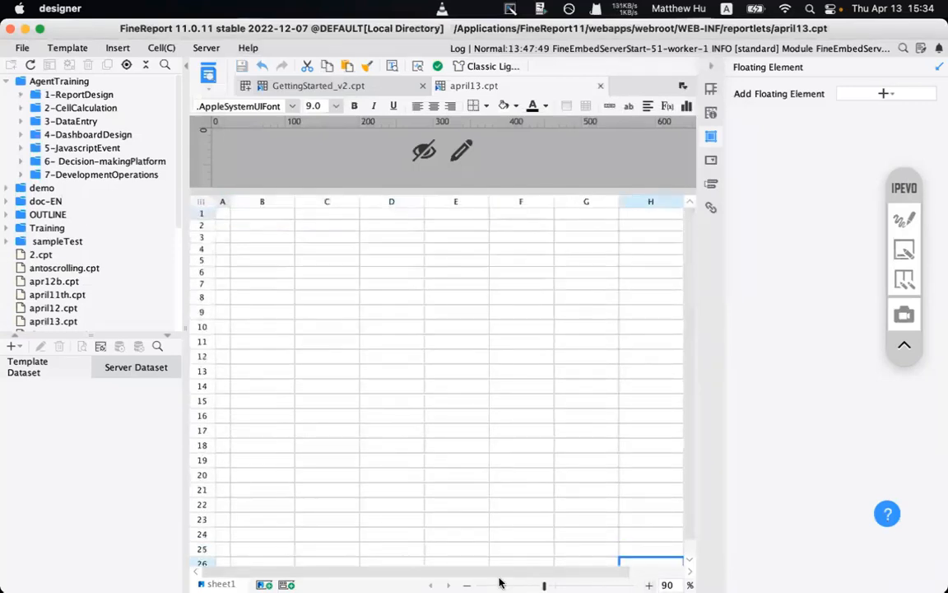
pyautogui.doubleClick(466, 583)
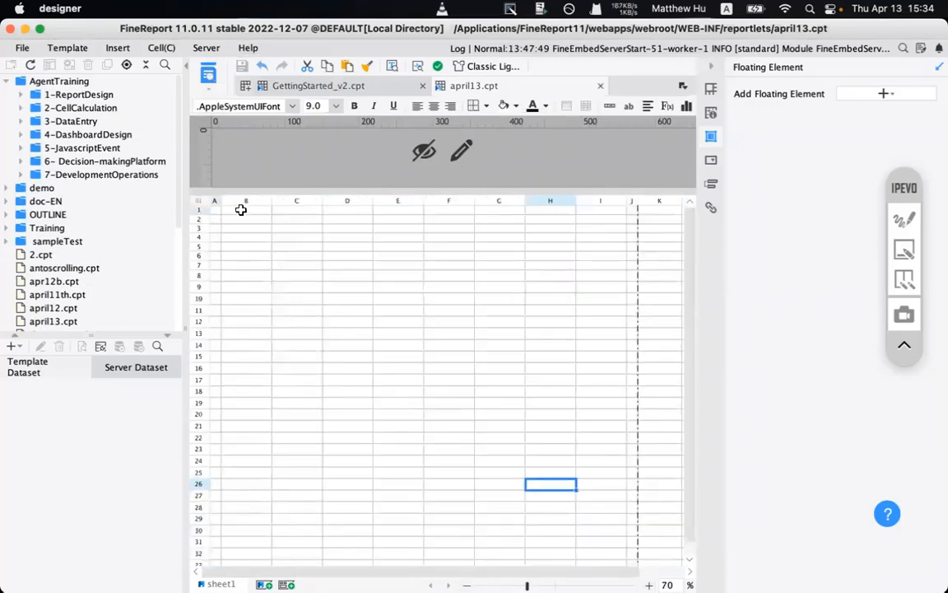
pyautogui.moveTo(241, 210); pyautogui.dragTo(401, 210)
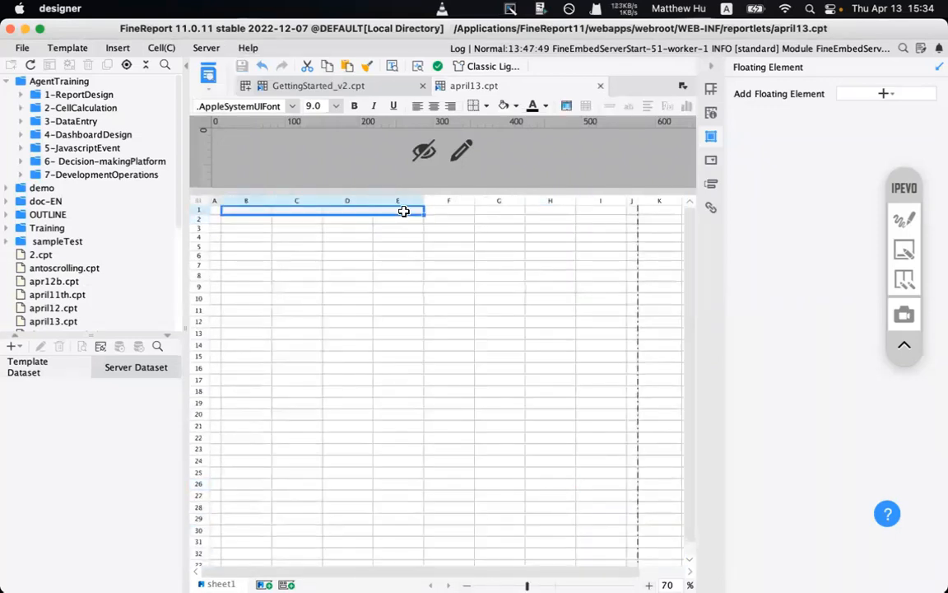
pyautogui.tripleClick(649, 585)
pyautogui.click(385, 257)
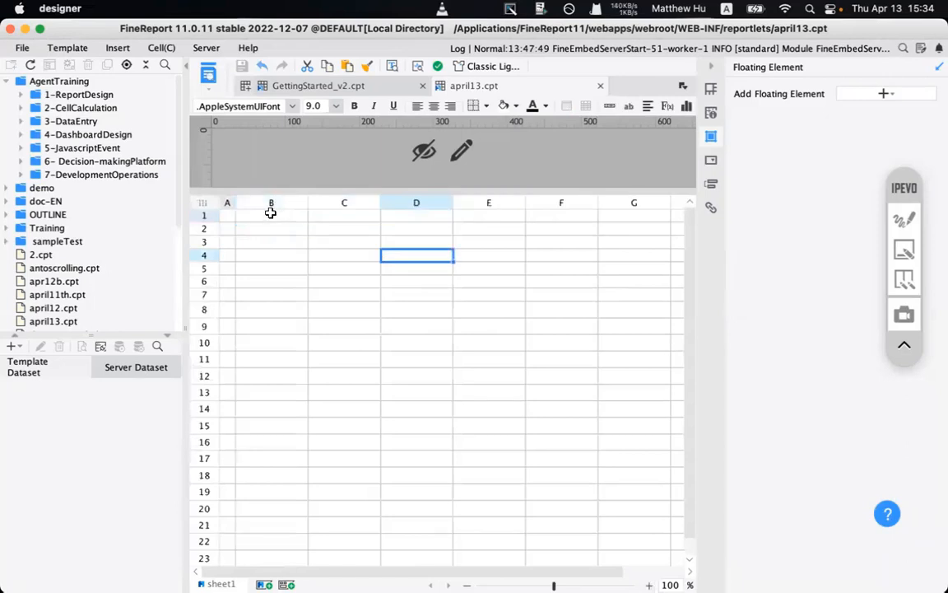
pyautogui.moveTo(271, 210); pyautogui.dragTo(498, 225)
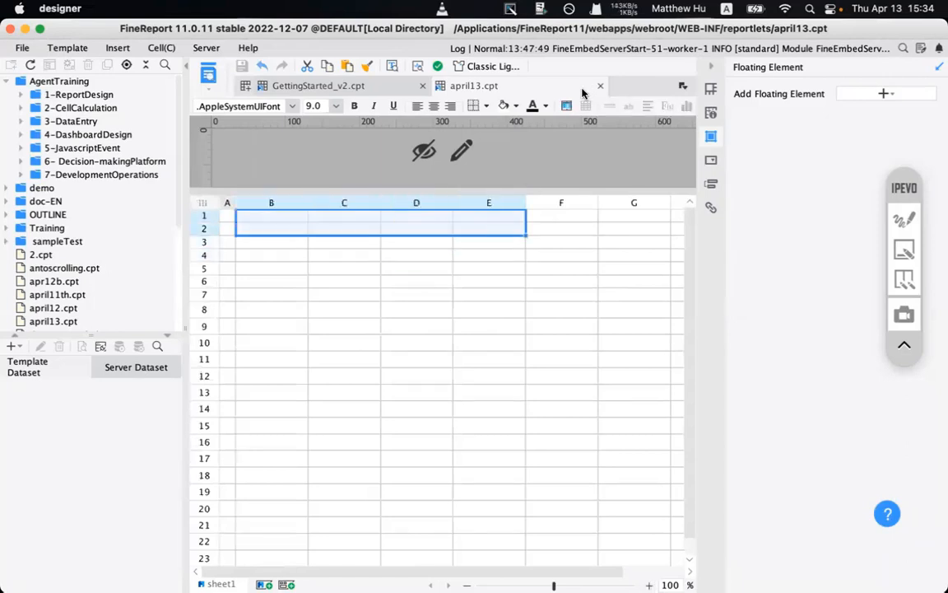
pyautogui.click(566, 106)
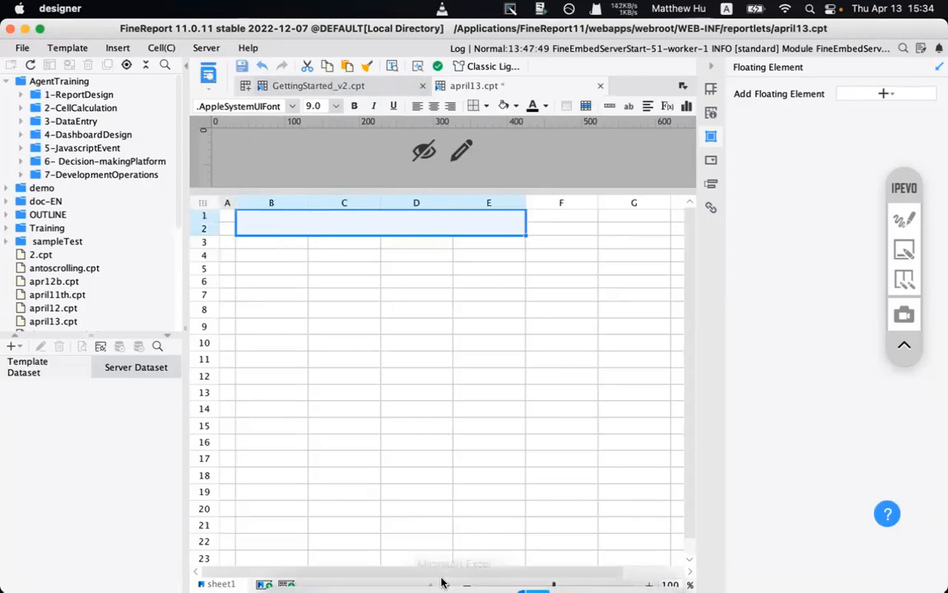
# - Copy the 'Regional Saleas Summary' title from GettingStarted_v2 into april13's merged B1:E2
pyautogui.click(330, 85)
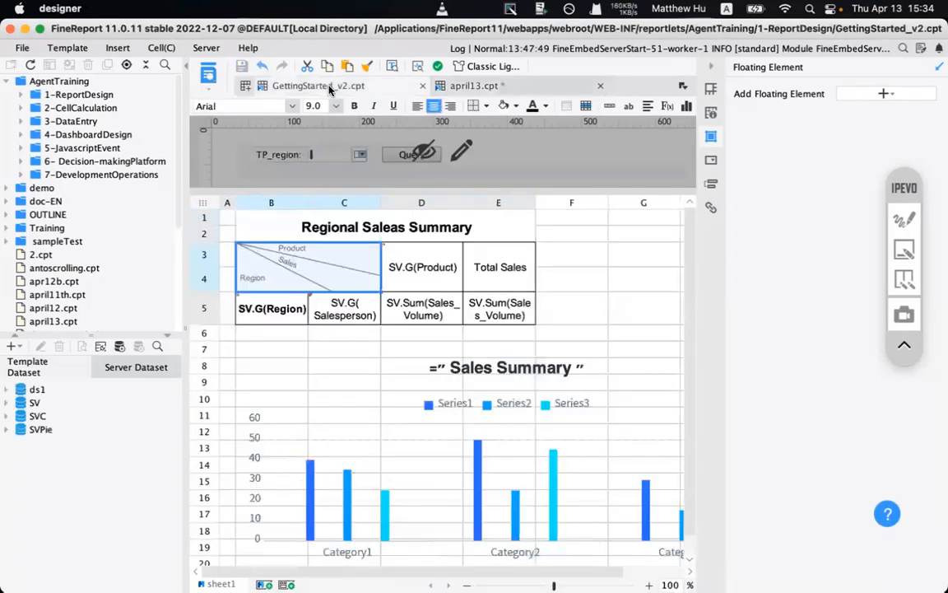
pyautogui.click(323, 224)
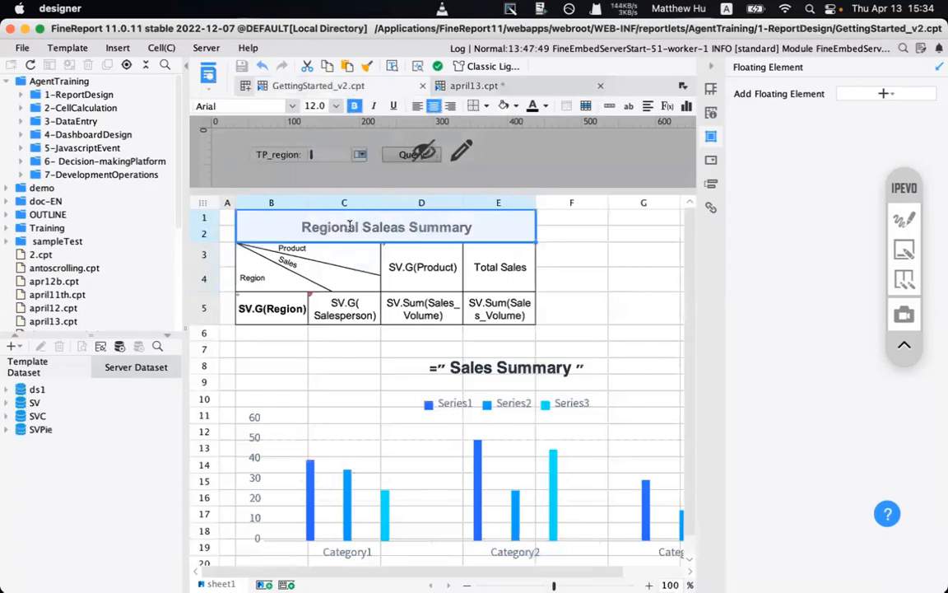
pyautogui.doubleClick(350, 226)
pyautogui.press('super+a')
pyautogui.press('super+c')
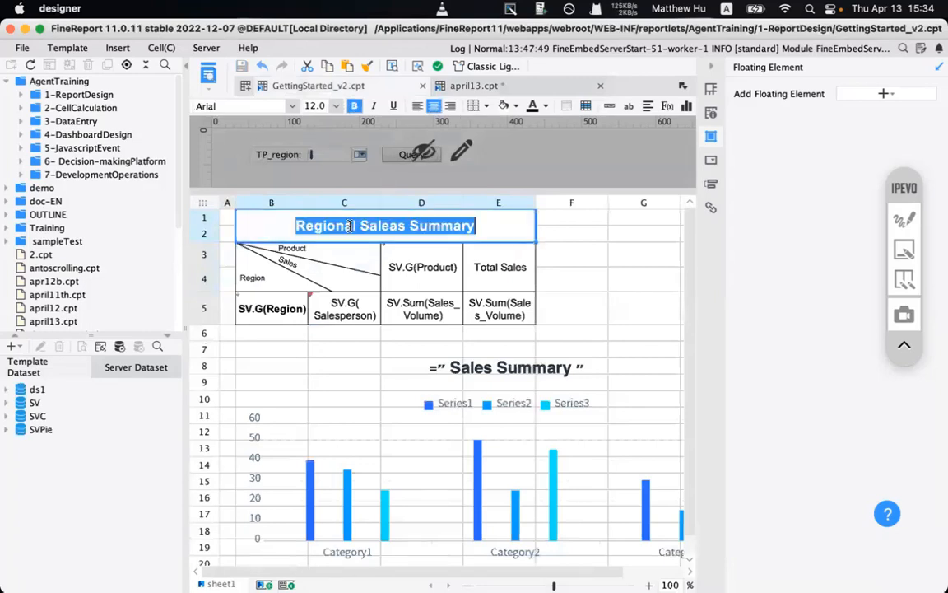
pyautogui.click(476, 86)
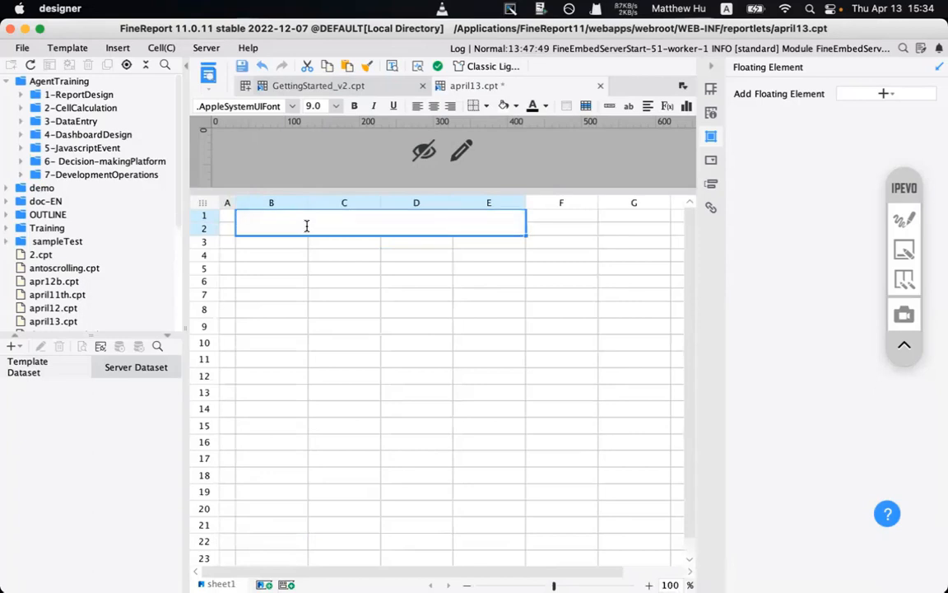
pyautogui.press('super+v')
# - Finish editing the title cell and merge cells B3:C4 into one block
pyautogui.moveTo(385, 222); pyautogui.dragTo(223, 219)
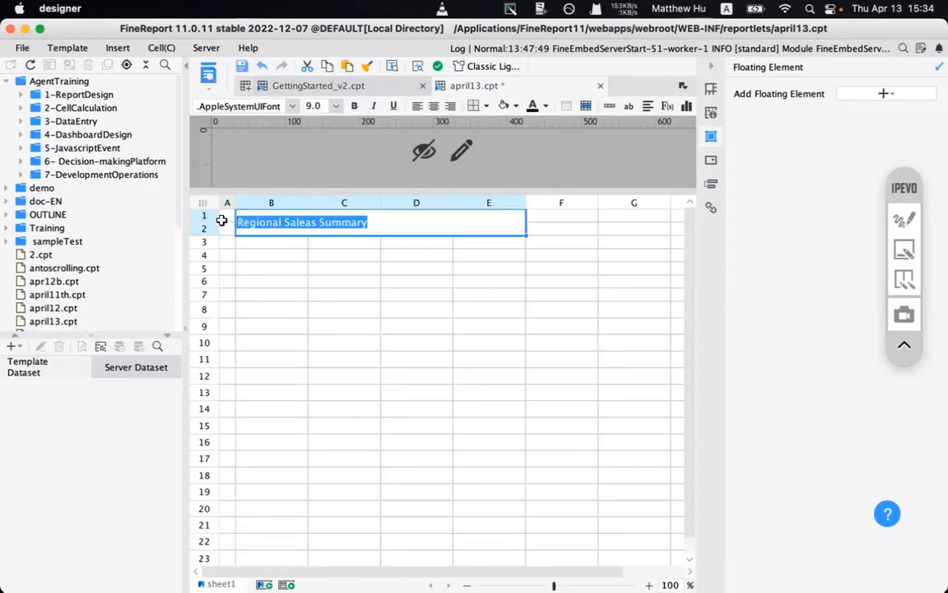
pyautogui.click(433, 106)
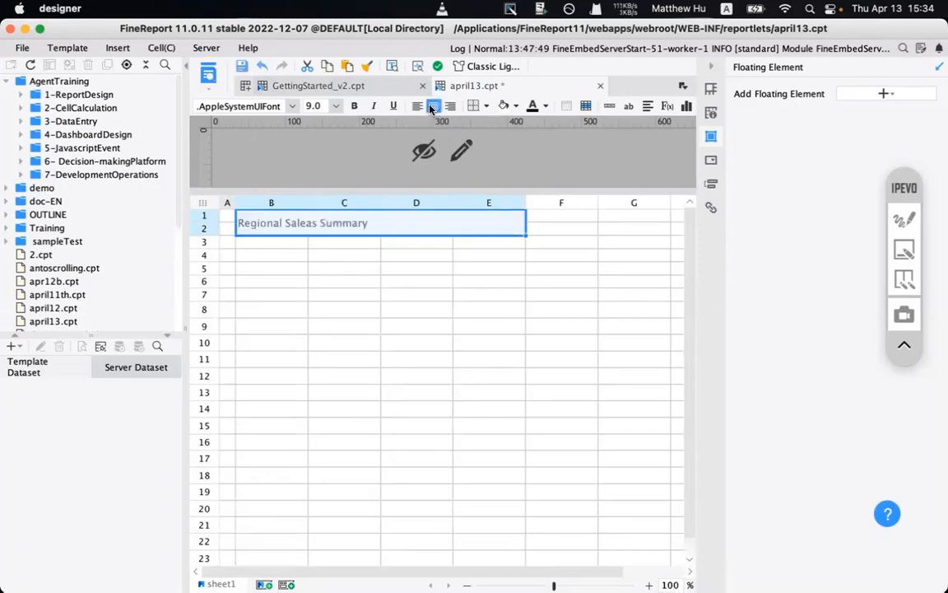
pyautogui.click(315, 256)
pyautogui.moveTo(256, 245); pyautogui.dragTo(357, 252)
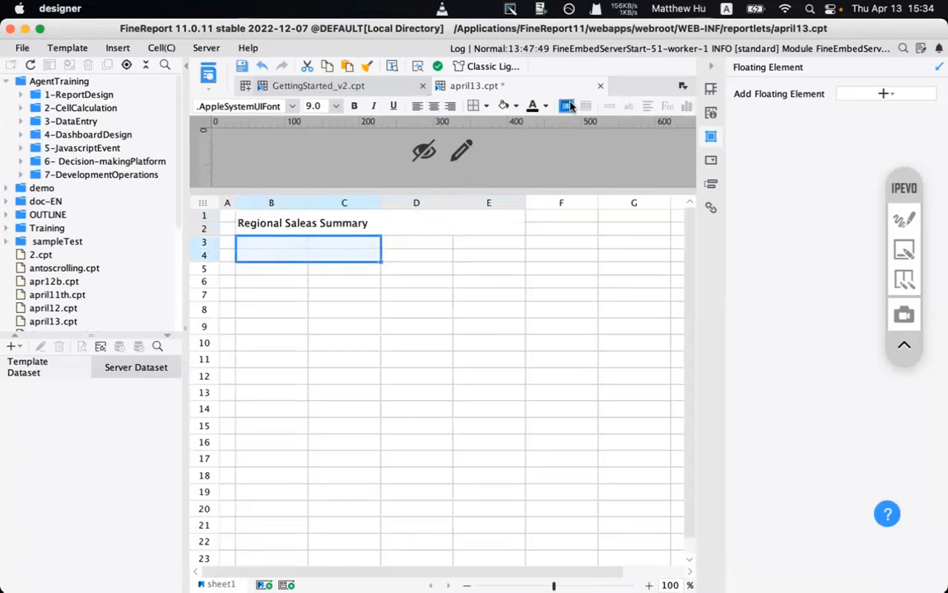
pyautogui.click(566, 106)
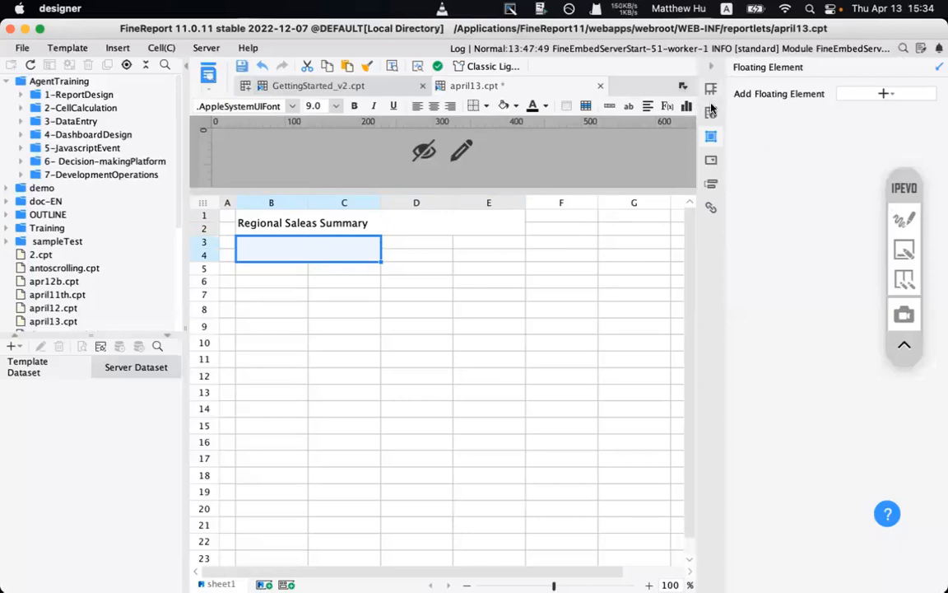
# - Hide the right-hand Floating Element pane, marking it with on-screen annotations
pyautogui.click(904, 220)
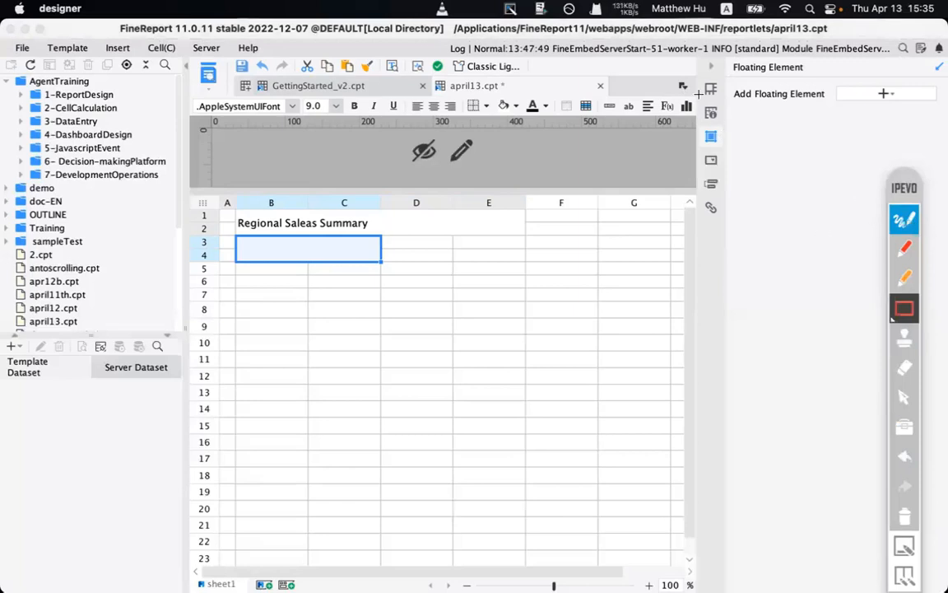
pyautogui.moveTo(699, 94); pyautogui.dragTo(751, 128)
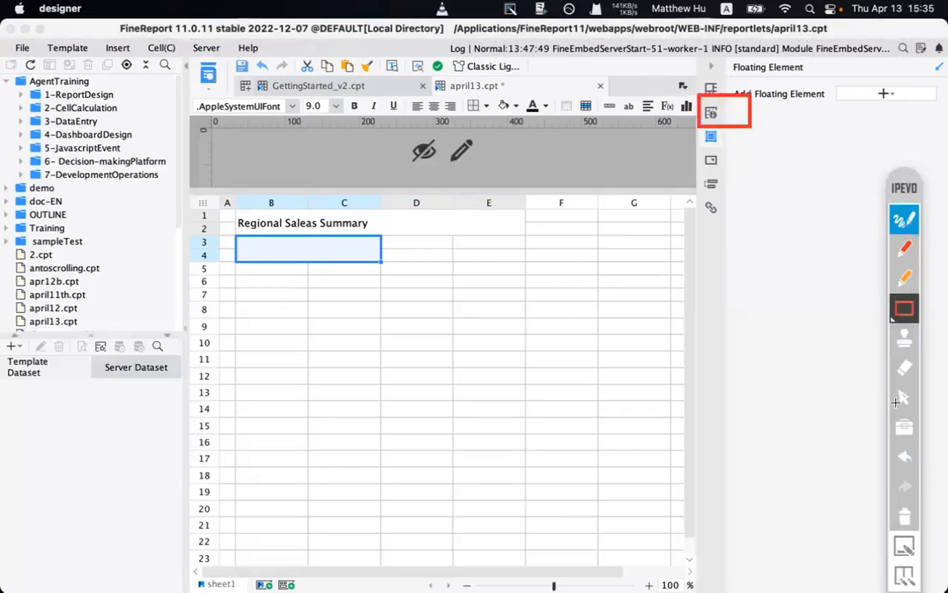
pyautogui.click(903, 514)
pyautogui.click(904, 220)
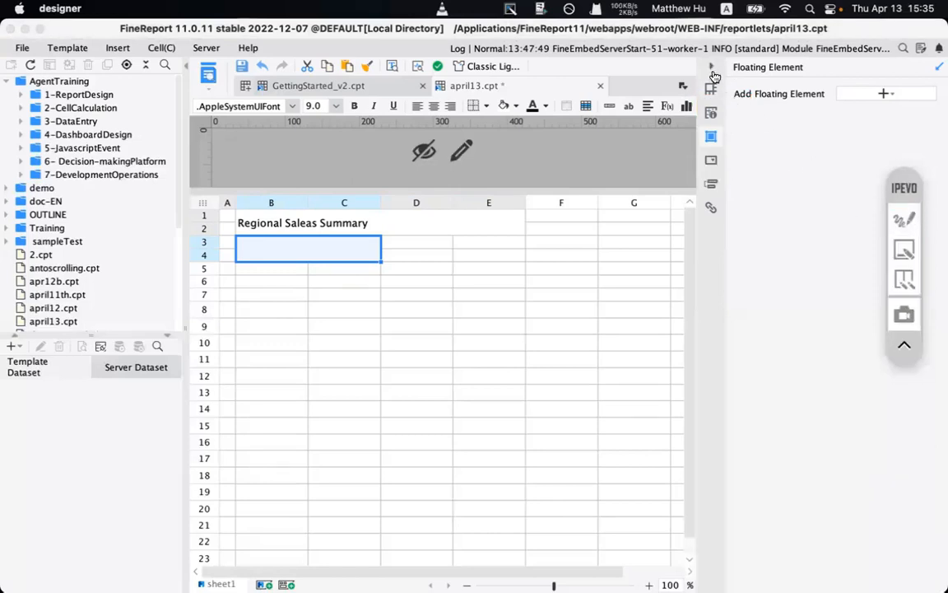
pyautogui.click(711, 69)
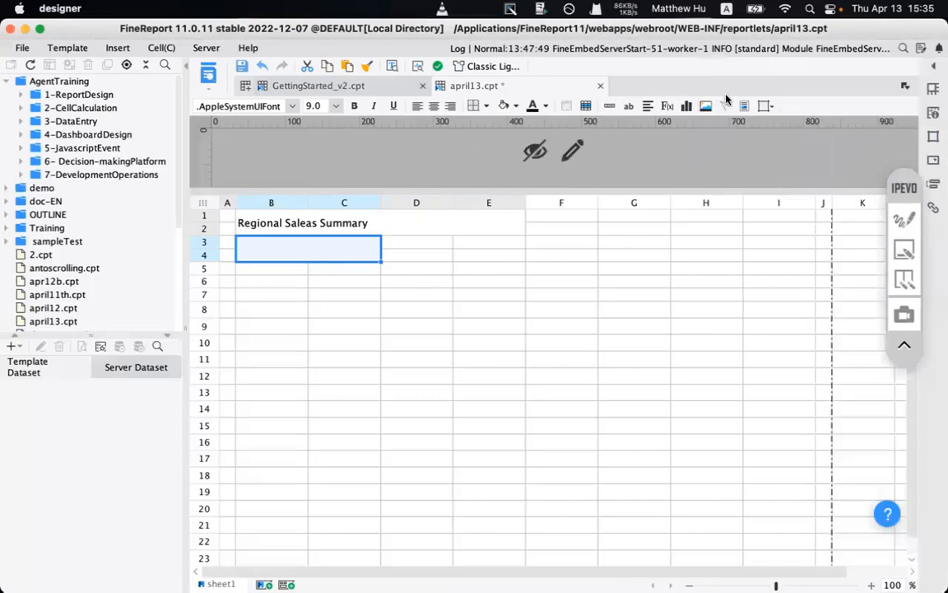
pyautogui.click(904, 219)
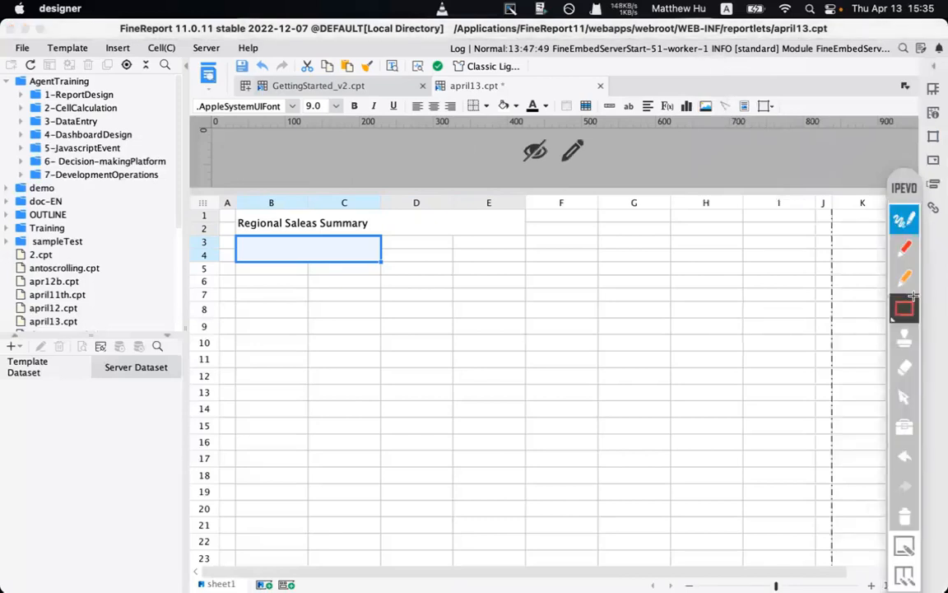
pyautogui.moveTo(713, 92); pyautogui.dragTo(751, 127)
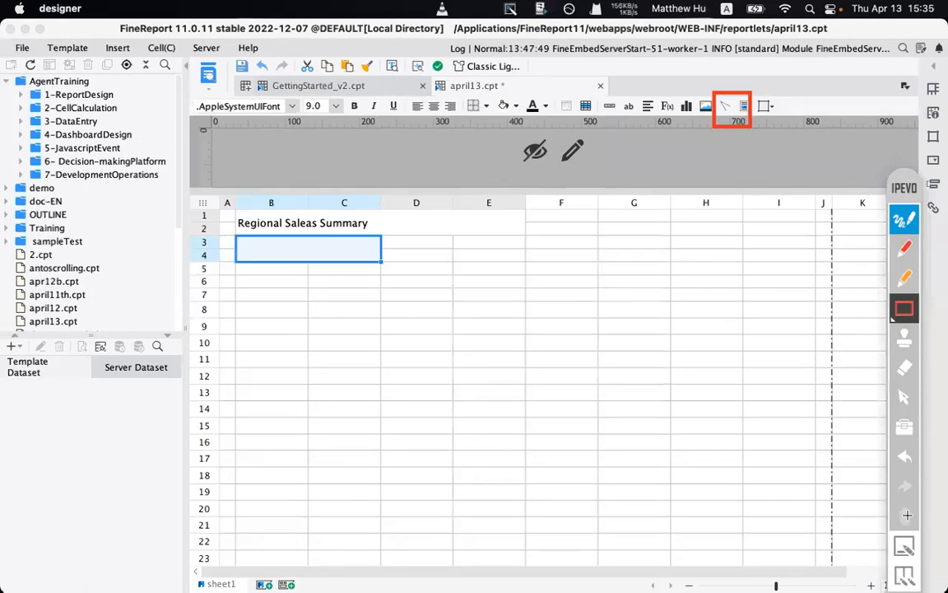
# - Give merged cell B3:C4 an A | B | C slope-line header, then show GettingStarted_v2.cpt
pyautogui.click(906, 516)
pyautogui.click(903, 220)
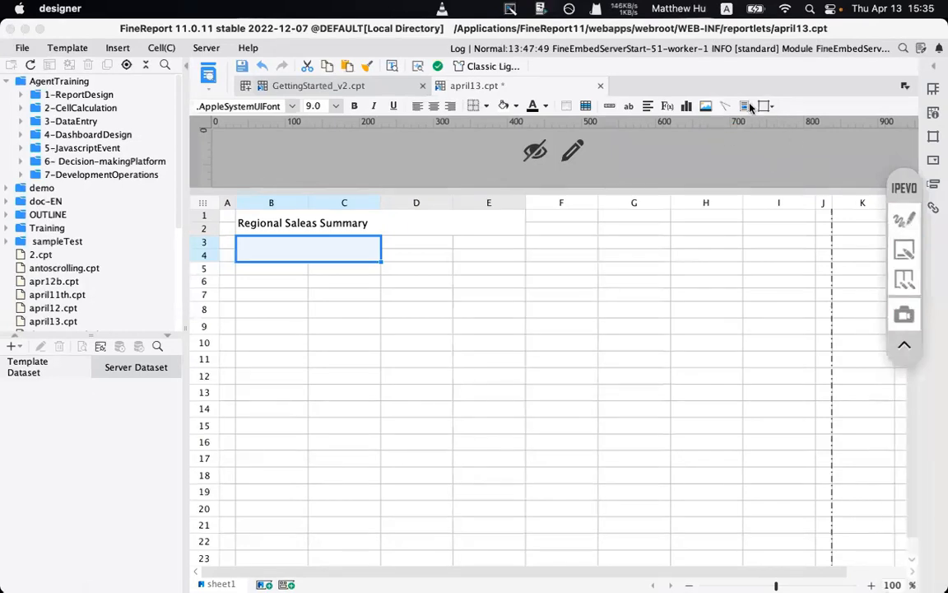
pyautogui.click(724, 106)
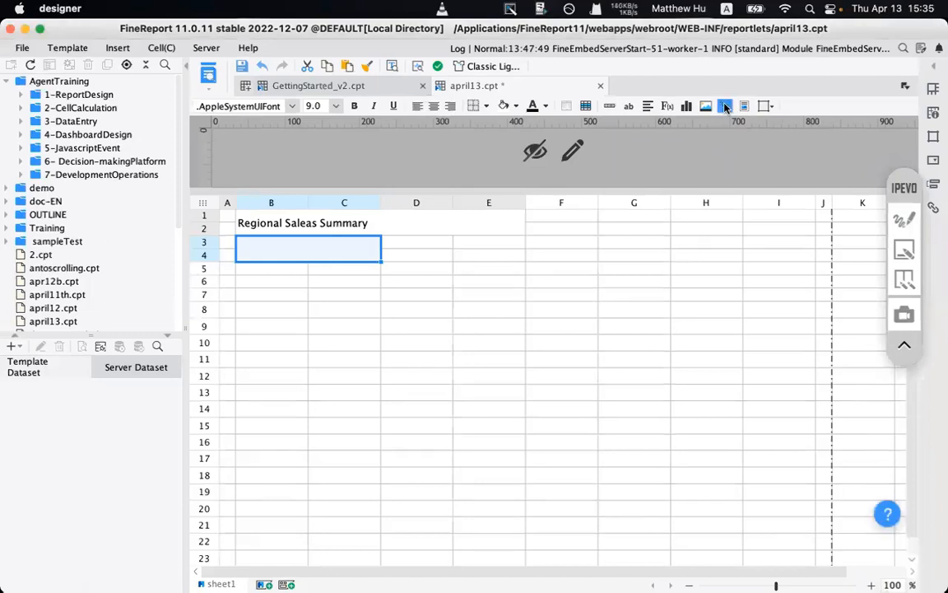
pyautogui.moveTo(392, 216); pyautogui.dragTo(392, 278)
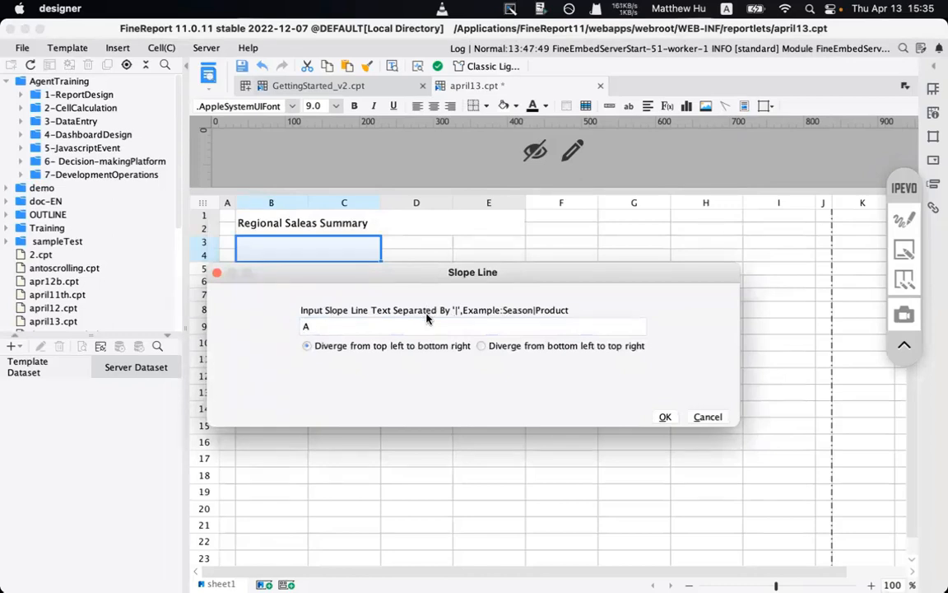
pyautogui.write('A | B | C')
pyautogui.click(665, 419)
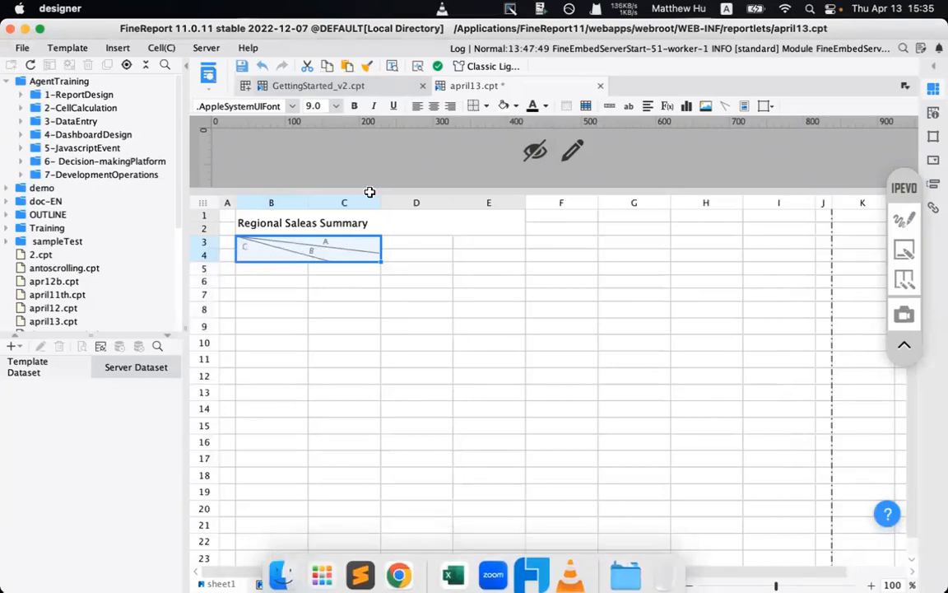
pyautogui.click(346, 85)
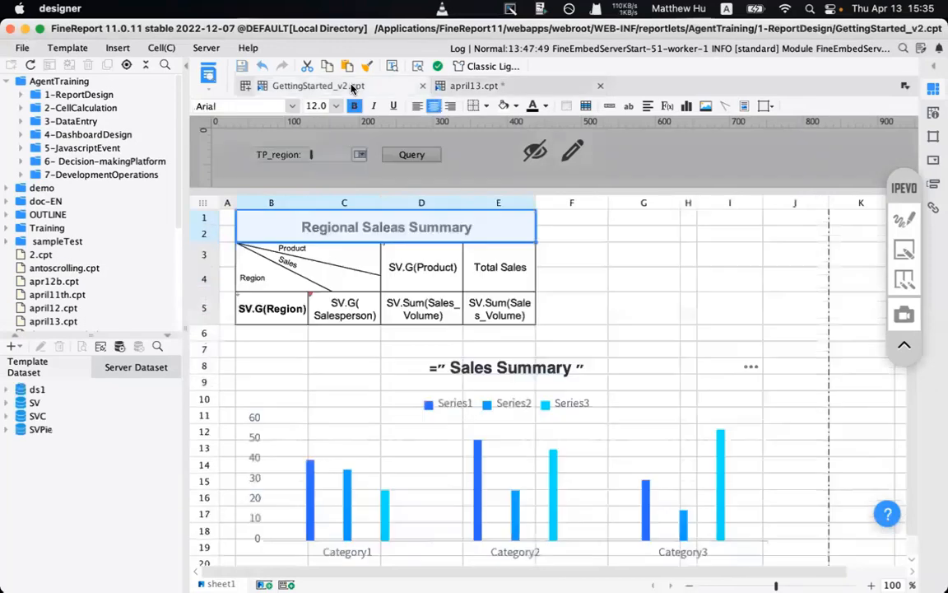
# - Inspect the example diagonal header's label text in GettingStarted_v2 without changing it
pyautogui.click(256, 277)
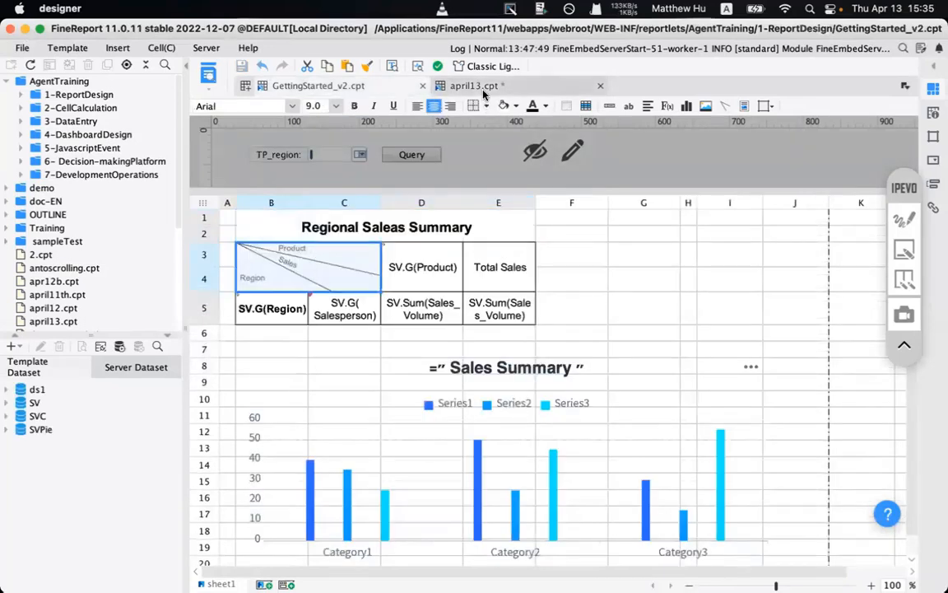
pyautogui.click(449, 85)
pyautogui.click(320, 85)
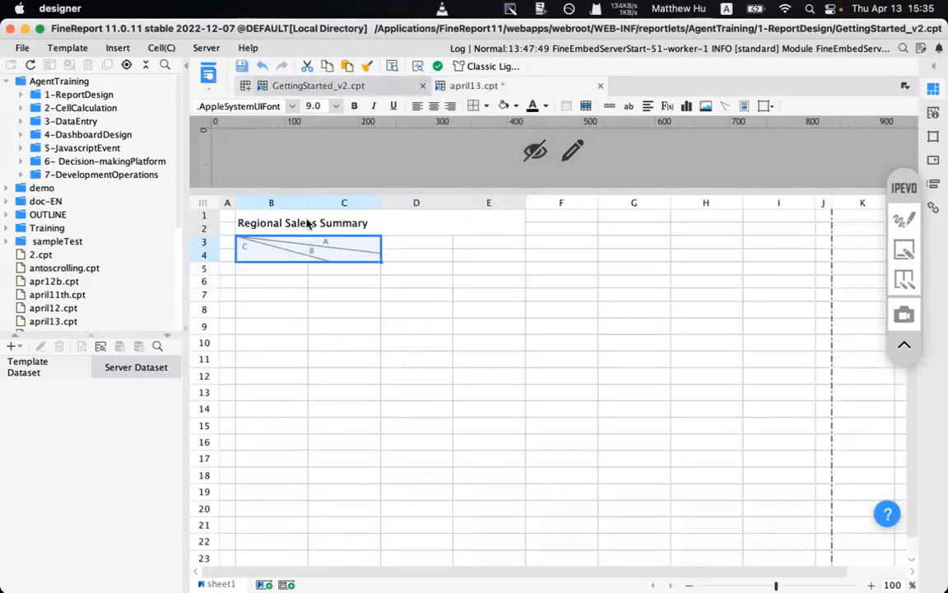
pyautogui.doubleClick(261, 247)
pyautogui.moveTo(414, 267); pyautogui.dragTo(266, 264)
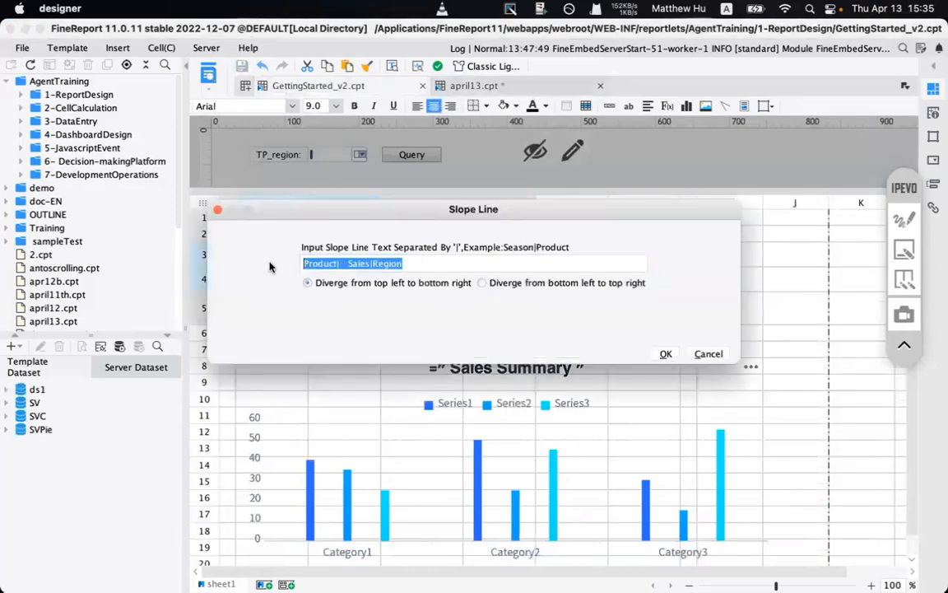
pyautogui.click(707, 354)
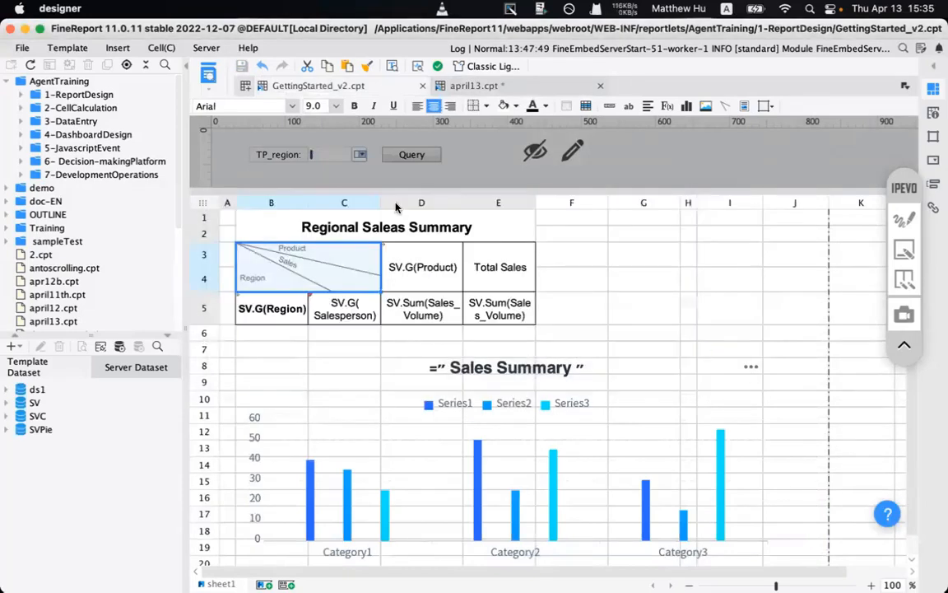
pyautogui.click(459, 87)
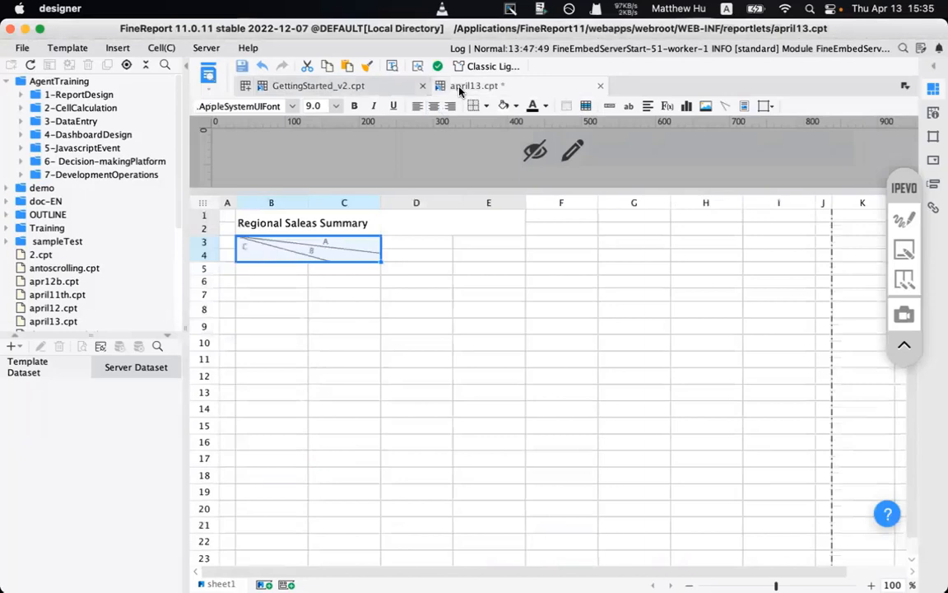
# - Replace the B3:C4 diagonal header labels in april13 with Product | Sales | Region
pyautogui.doubleClick(298, 261)
pyautogui.tripleClick(362, 263)
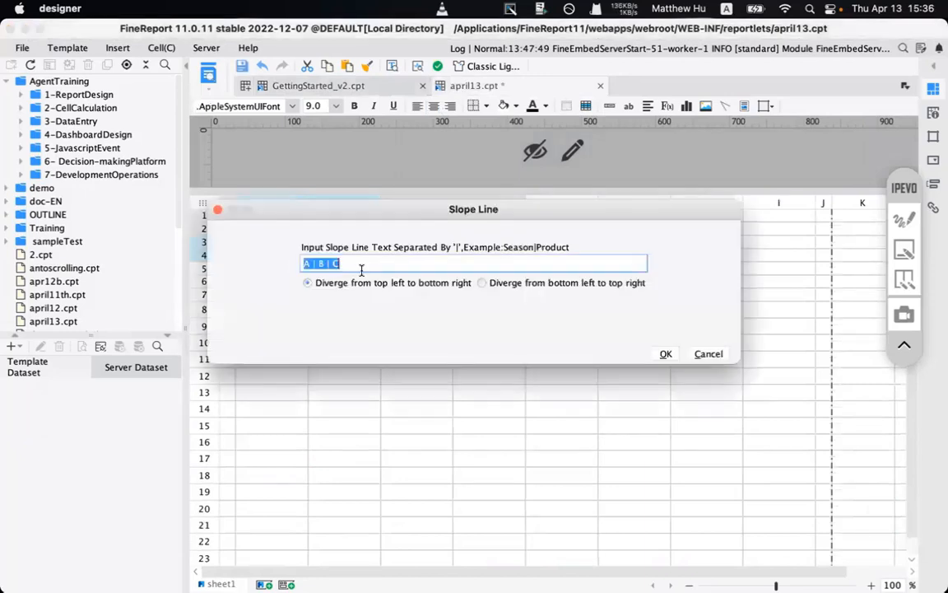
pyautogui.press('BackSpace')
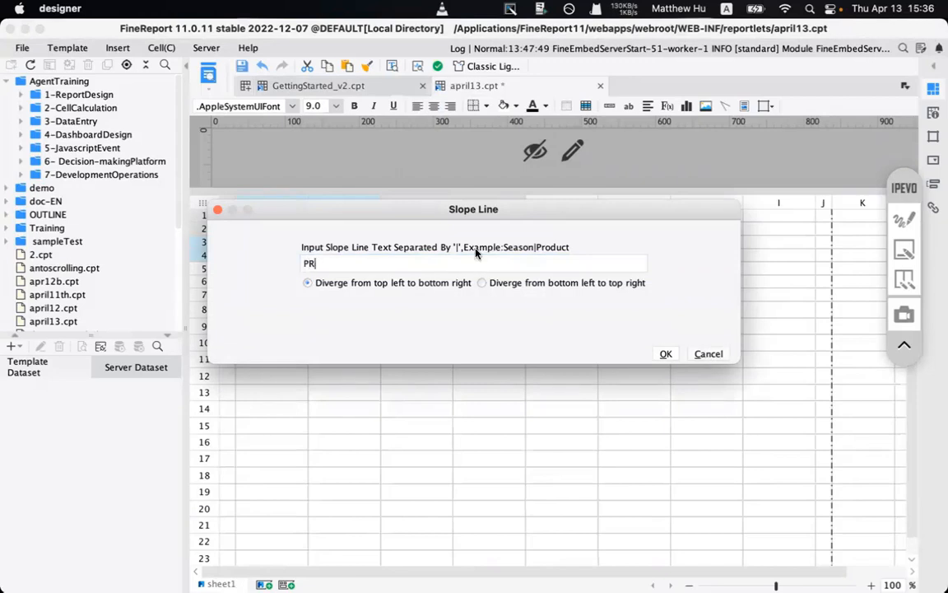
pyautogui.write('Product | sa')
pyautogui.press('BackSpace')
pyautogui.press('BackSpace')
pyautogui.write('Sales | re')
pyautogui.press('BackSpace')
pyautogui.press('BackSpace')
pyautogui.write('RE')
pyautogui.press('BackSpace')
pyautogui.write('egion')
pyautogui.click(665, 353)
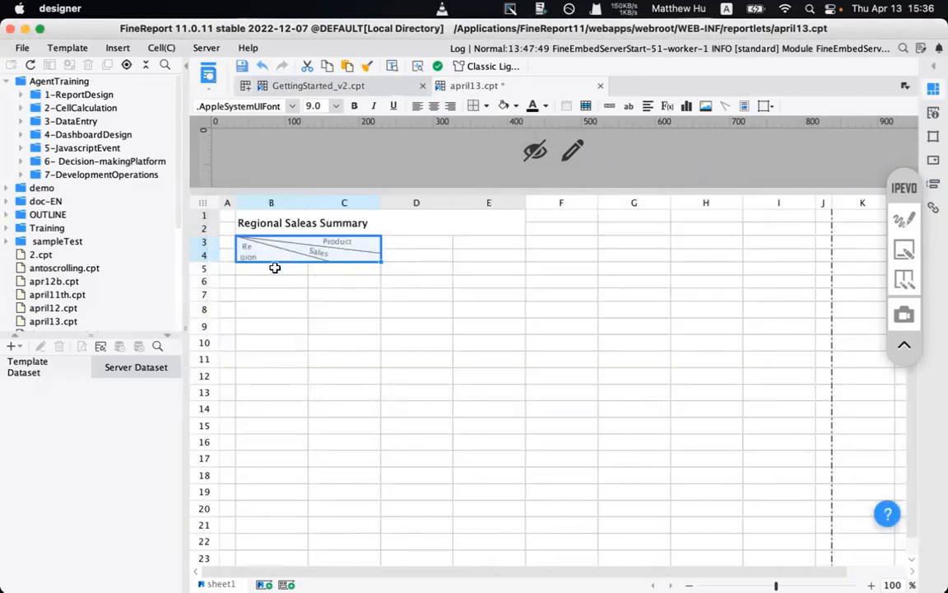
# - Recheck the new header labels unchanged, then return to GettingStarted_v2.cpt
pyautogui.doubleClick(264, 254)
pyautogui.press('Left')
pyautogui.press('Left')
pyautogui.press('Left')
pyautogui.press('Left')
pyautogui.press('Left')
pyautogui.press('Left')
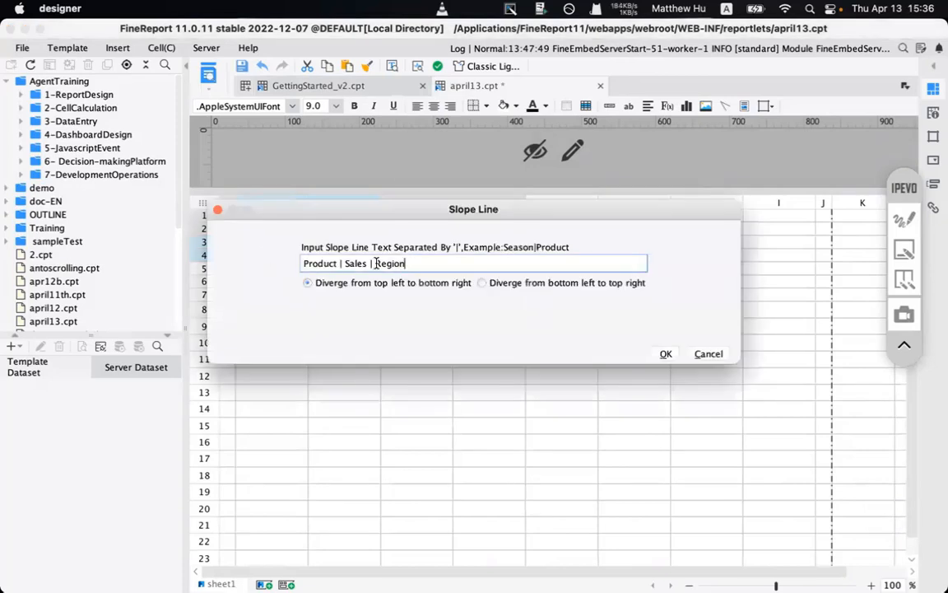
pyautogui.click(705, 355)
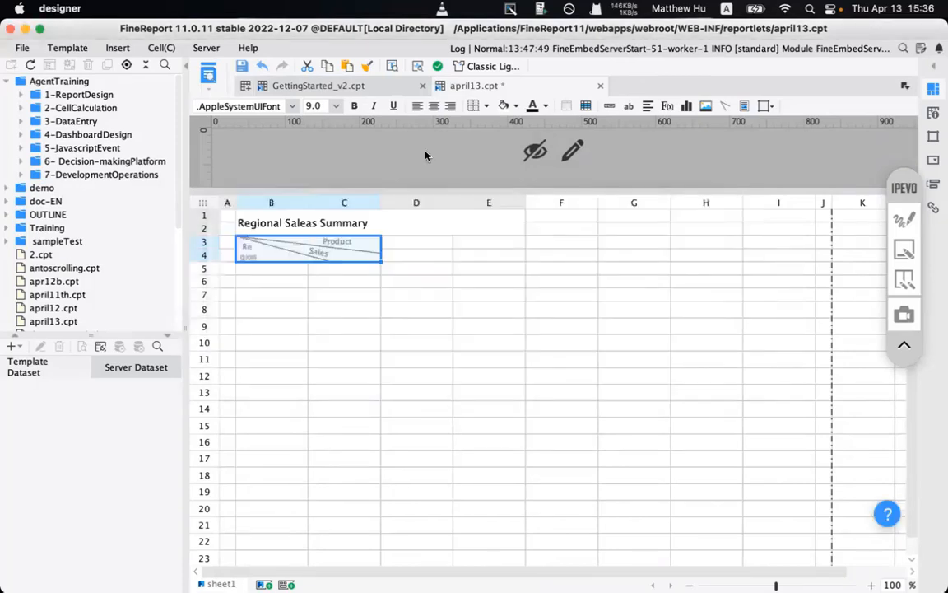
pyautogui.click(312, 86)
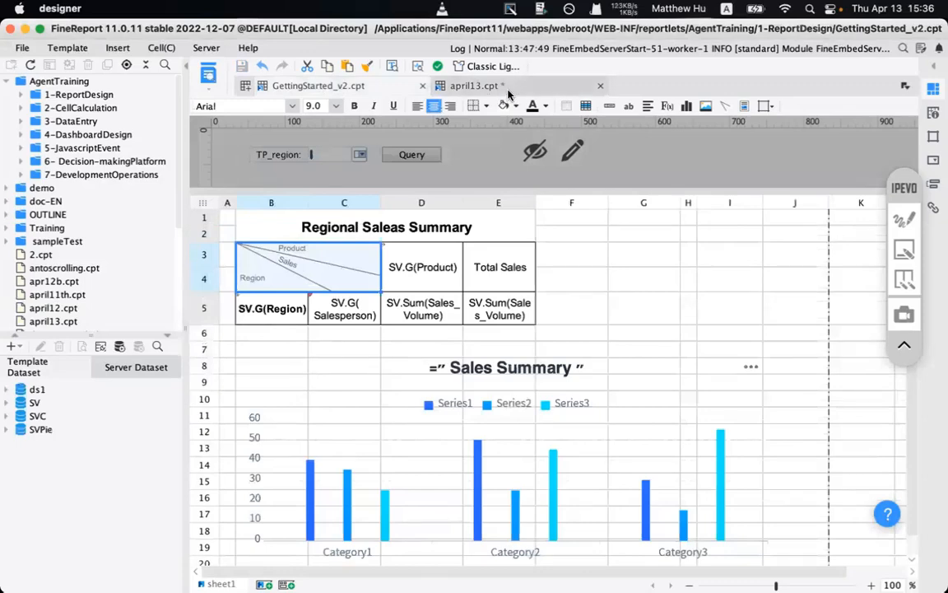
# - In april13.cpt, drag row 3's border down so the Product / Sales / Region header fits
pyautogui.click(460, 84)
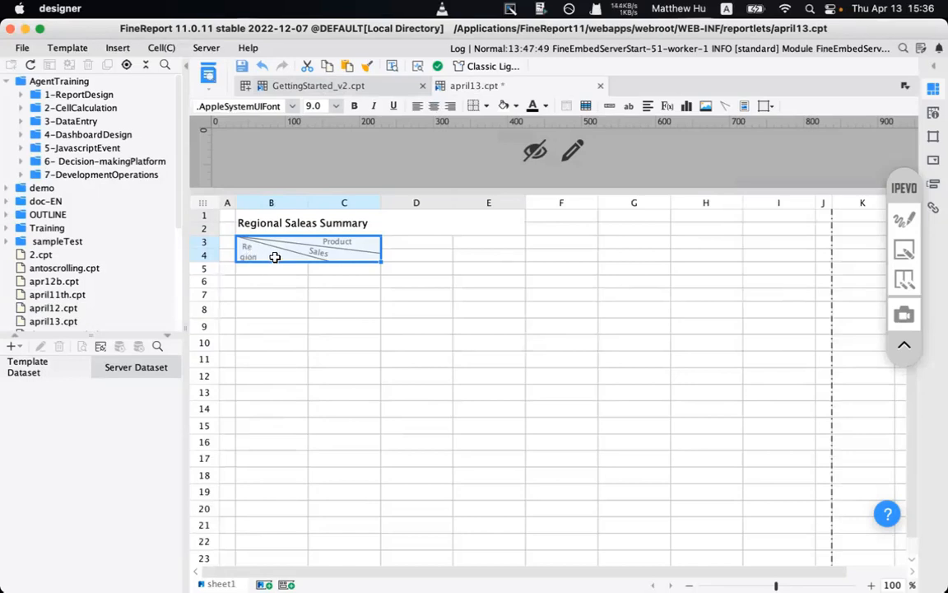
pyautogui.click(272, 269)
pyautogui.click(261, 250)
pyautogui.click(286, 270)
pyautogui.click(243, 247)
pyautogui.moveTo(203, 248); pyautogui.dragTo(203, 268)
pyautogui.click(242, 303)
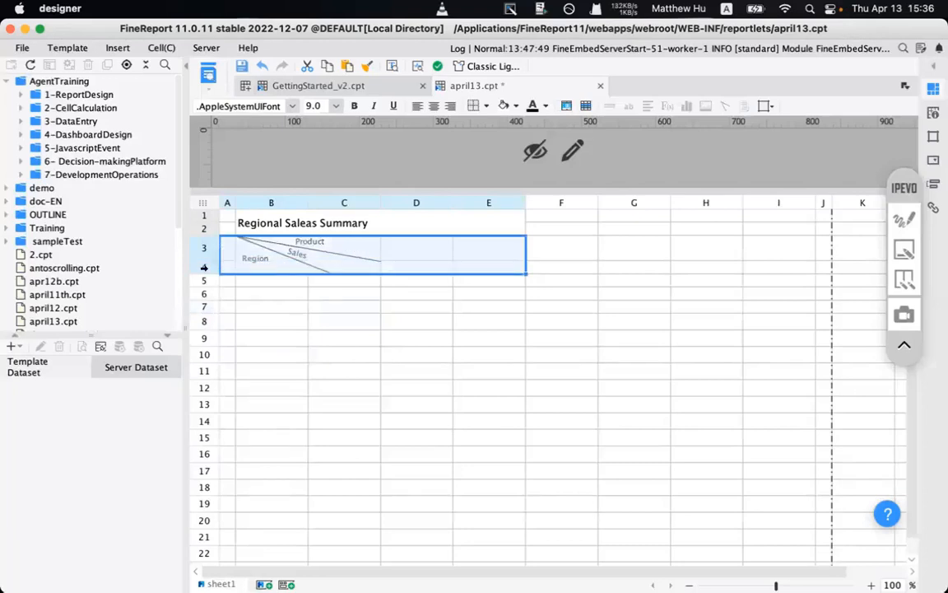
# - Set the height of rows 3–4 to 5 mm
pyautogui.rightClick(219, 274)
pyautogui.click(272, 320)
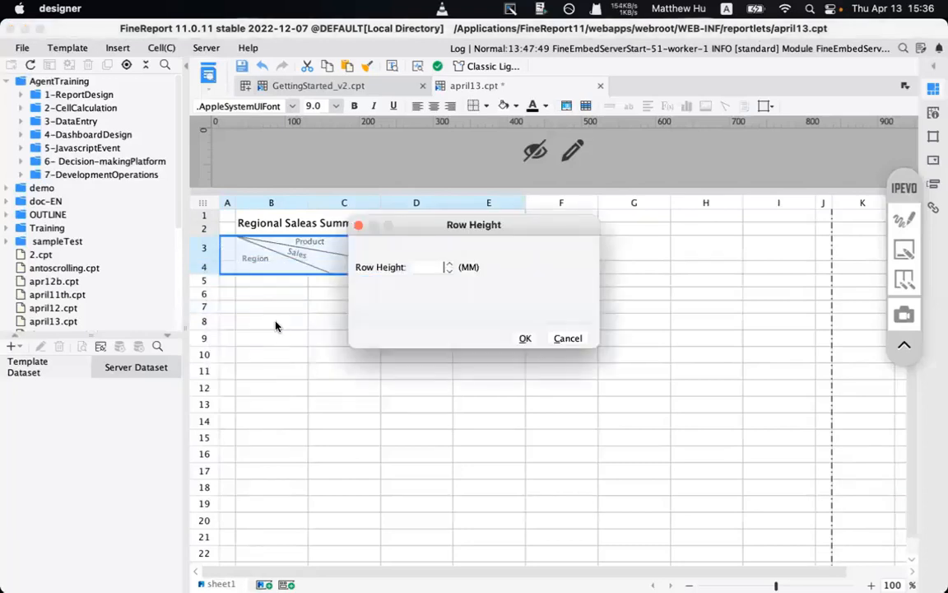
pyautogui.click(525, 339)
pyautogui.click(345, 337)
pyautogui.click(204, 251)
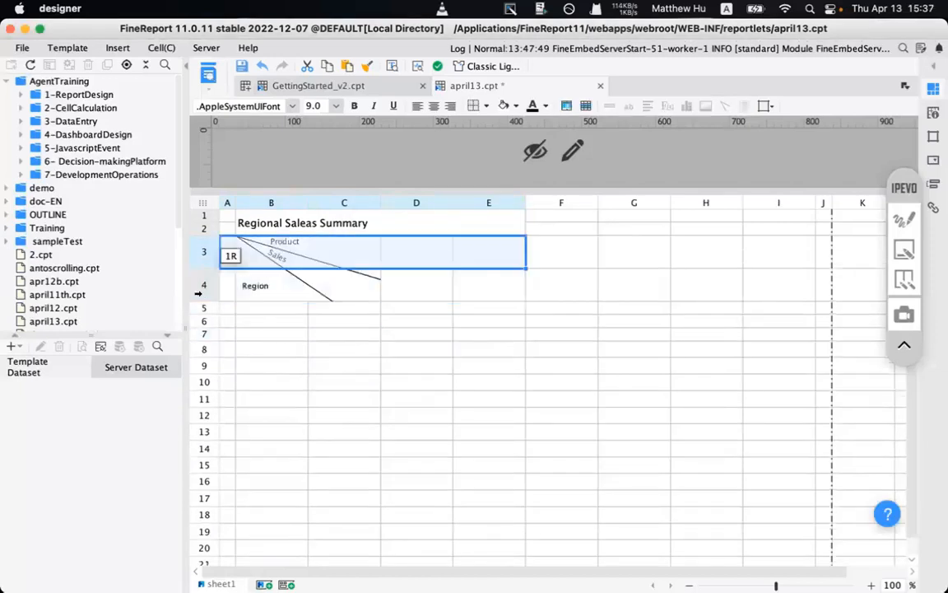
pyautogui.moveTo(198, 293); pyautogui.dragTo(201, 296)
pyautogui.rightClick(202, 303)
pyautogui.click(235, 346)
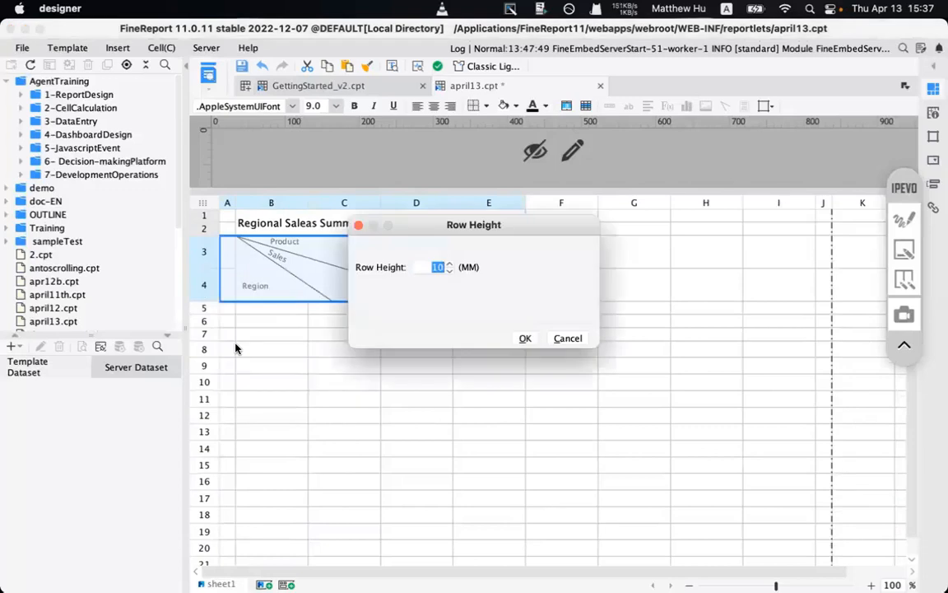
pyautogui.write('5')
pyautogui.click(526, 338)
pyautogui.click(331, 316)
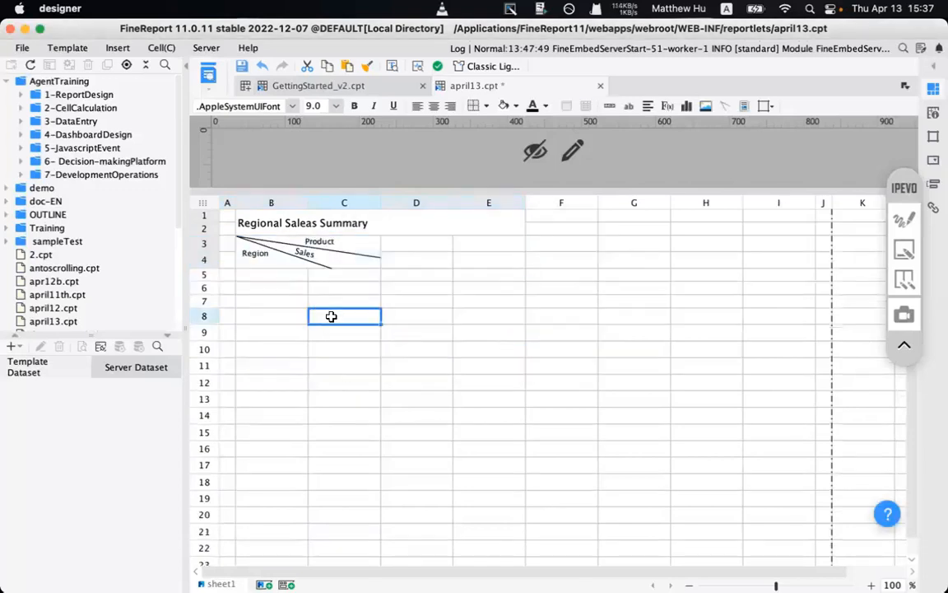
# - Set the height of row 5 to 10 mm
pyautogui.moveTo(205, 274)
pyautogui.mouseDown()
pyautogui.moveTo(205, 300)
pyautogui.moveTo(204, 275)
pyautogui.mouseUp()
pyautogui.rightClick(204, 293)
pyautogui.click(280, 466)
pyautogui.rightClick(204, 275)
pyautogui.click(256, 329)
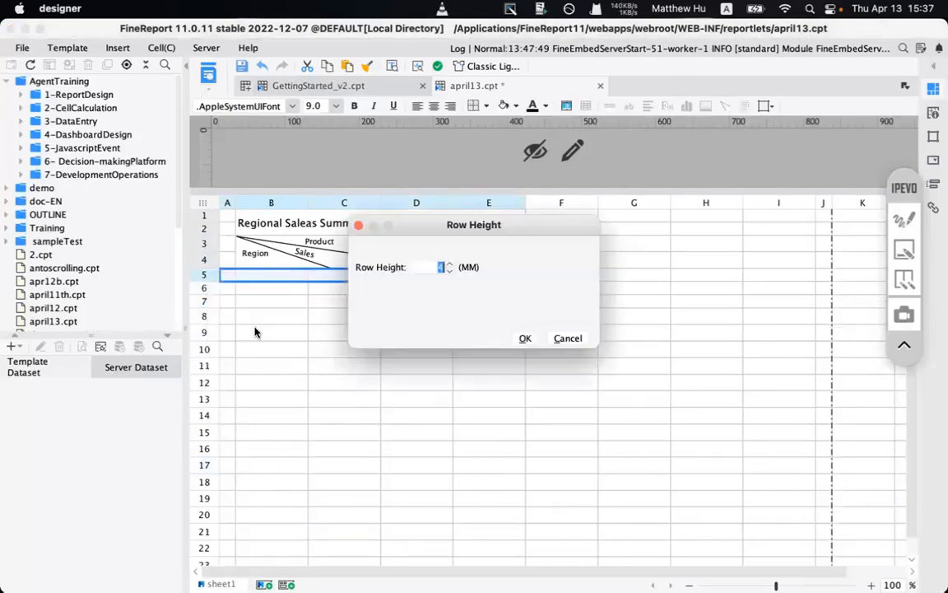
pyautogui.write('10')
pyautogui.click(533, 341)
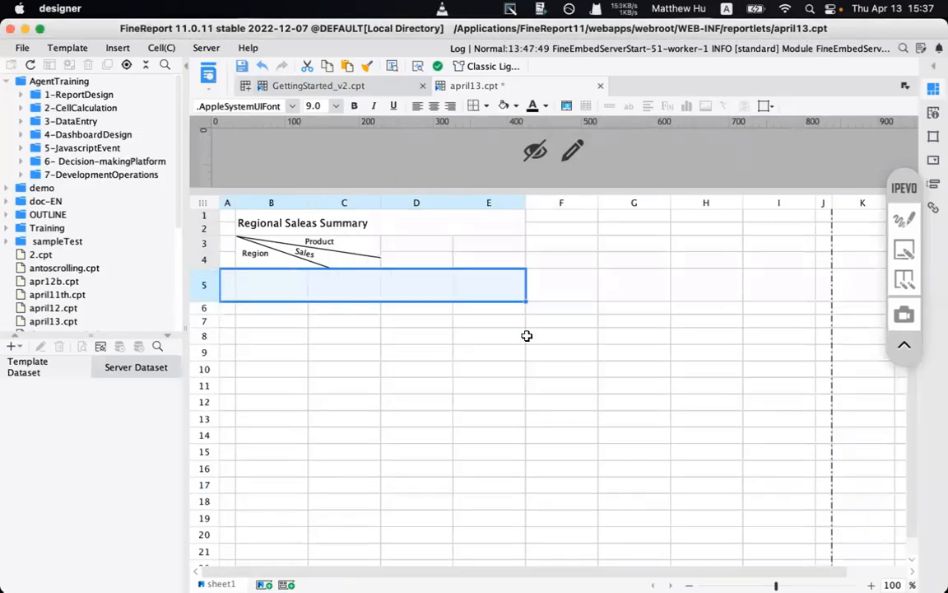
pyautogui.click(384, 351)
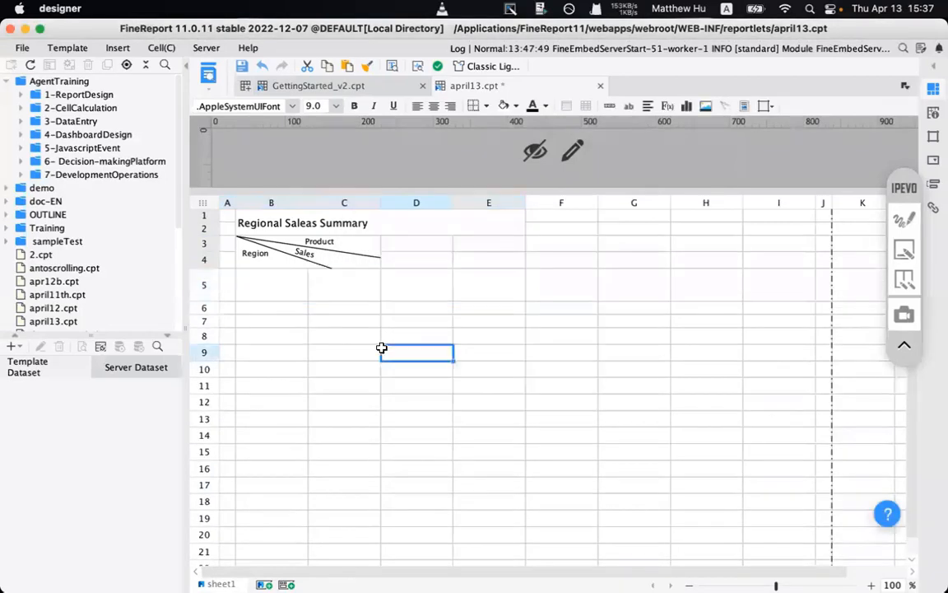
# - Select cells D3 and D4 beside the diagonal header
pyautogui.click(265, 240)
pyautogui.click(396, 250)
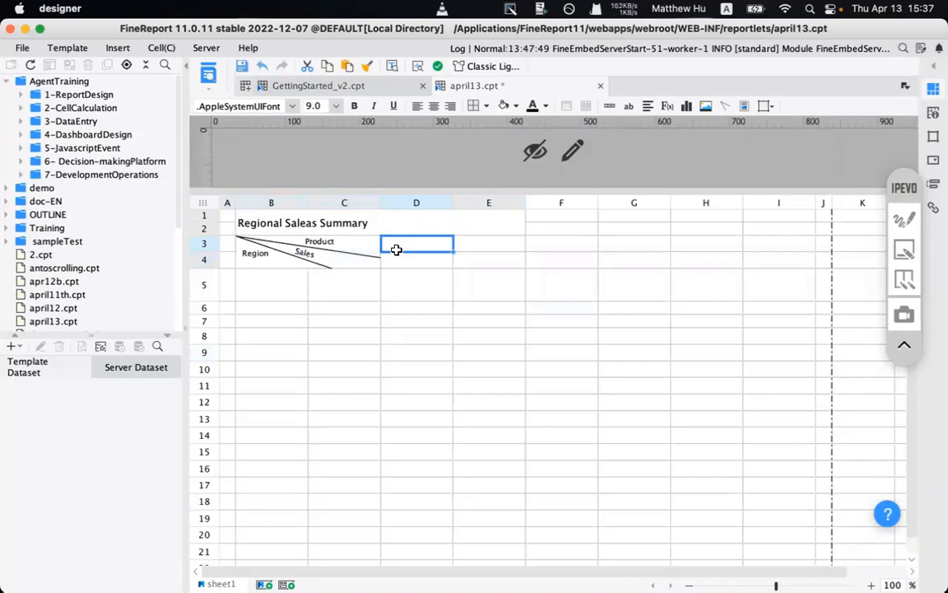
pyautogui.moveTo(402, 245); pyautogui.dragTo(422, 262)
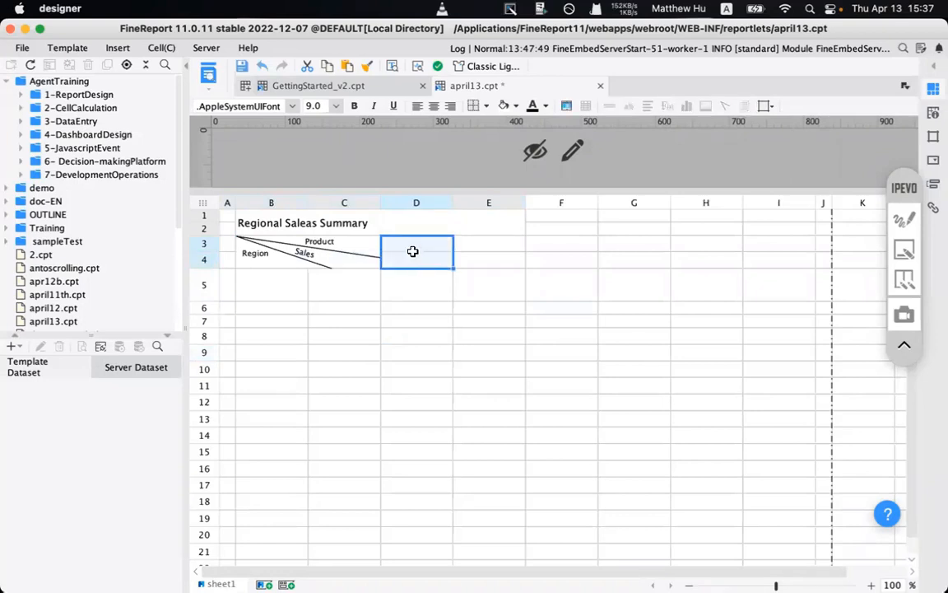
# - Switch to the Chrome preview and highlight the header and salesperson rows of the North China table
pyautogui.moveTo(535, 573)
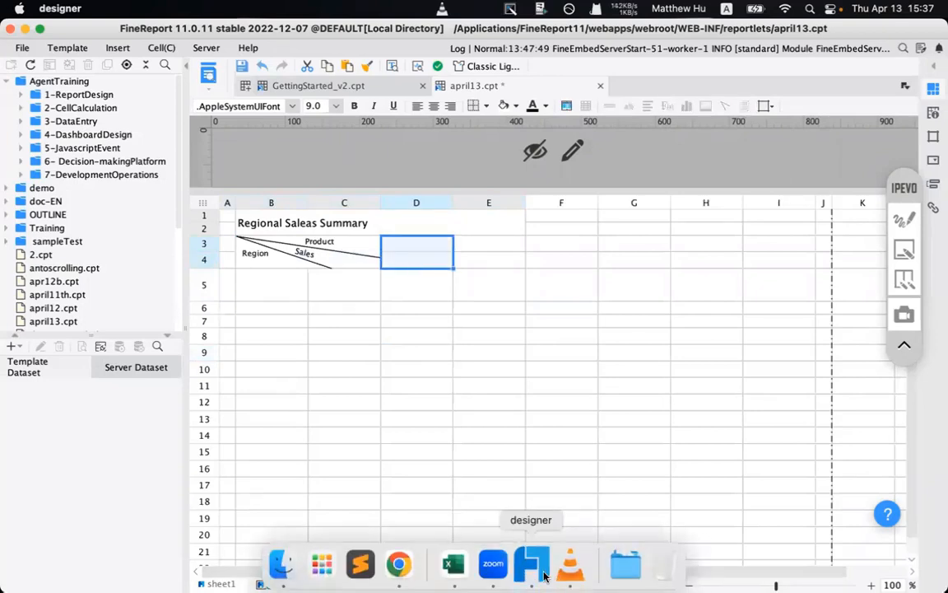
pyautogui.rightClick(541, 574)
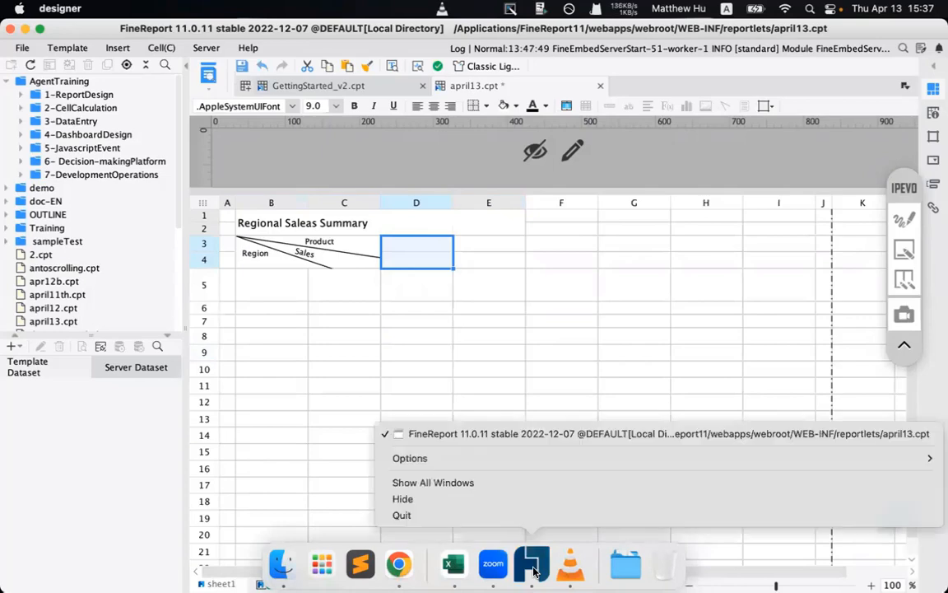
pyautogui.click(307, 477)
pyautogui.click(398, 563)
pyautogui.moveTo(161, 270); pyautogui.dragTo(542, 265)
pyautogui.moveTo(33, 346); pyautogui.dragTo(71, 347)
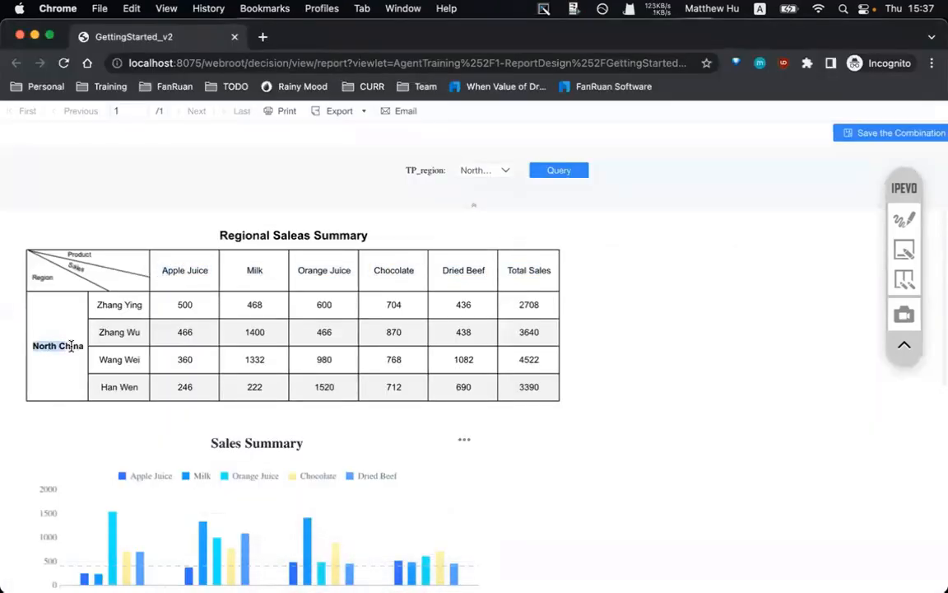
pyautogui.moveTo(104, 305); pyautogui.dragTo(246, 403)
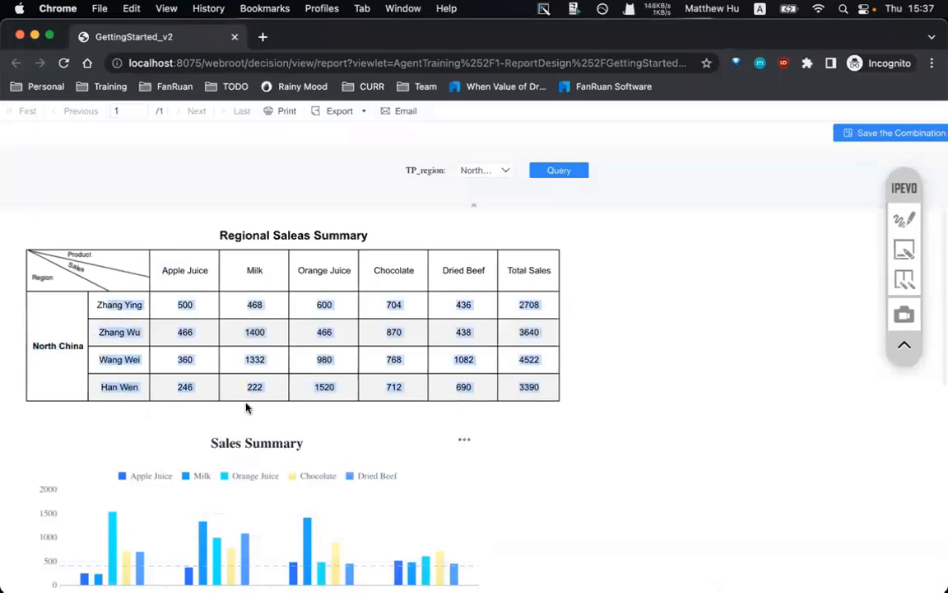
pyautogui.click(245, 403)
# - Select Zhang Ying's 500 value, then return to the FineReport designer
pyautogui.doubleClick(184, 304)
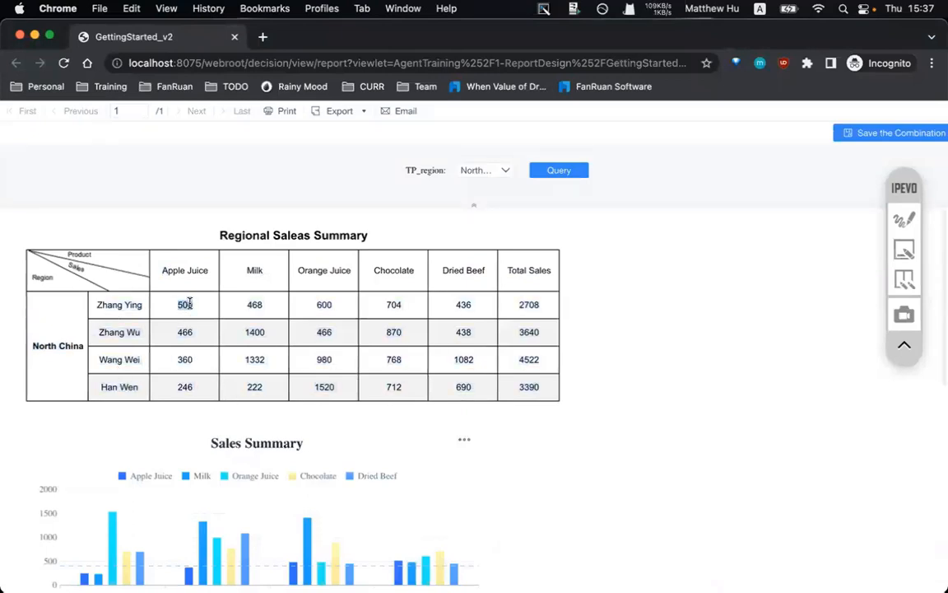
pyautogui.moveTo(451, 578)
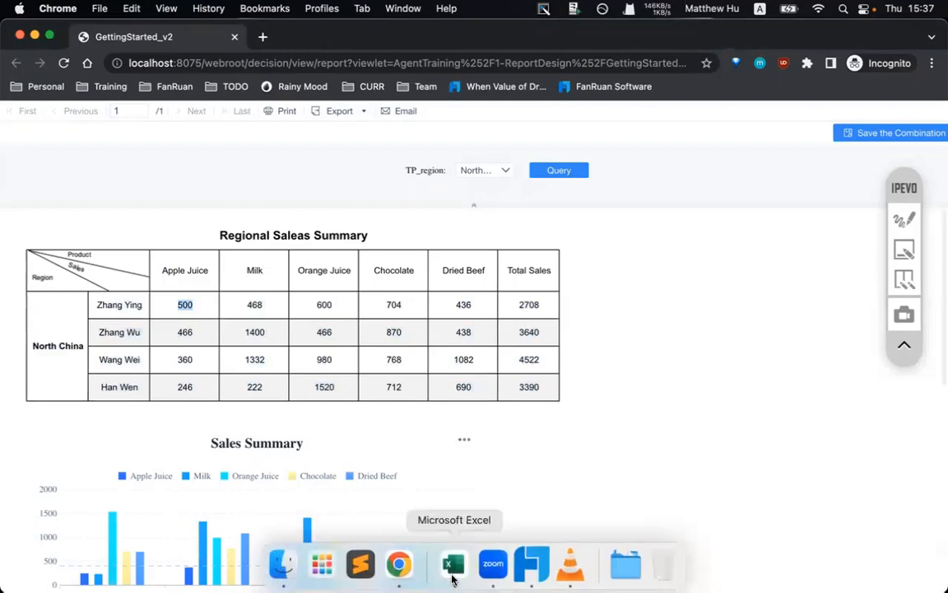
pyautogui.click(530, 565)
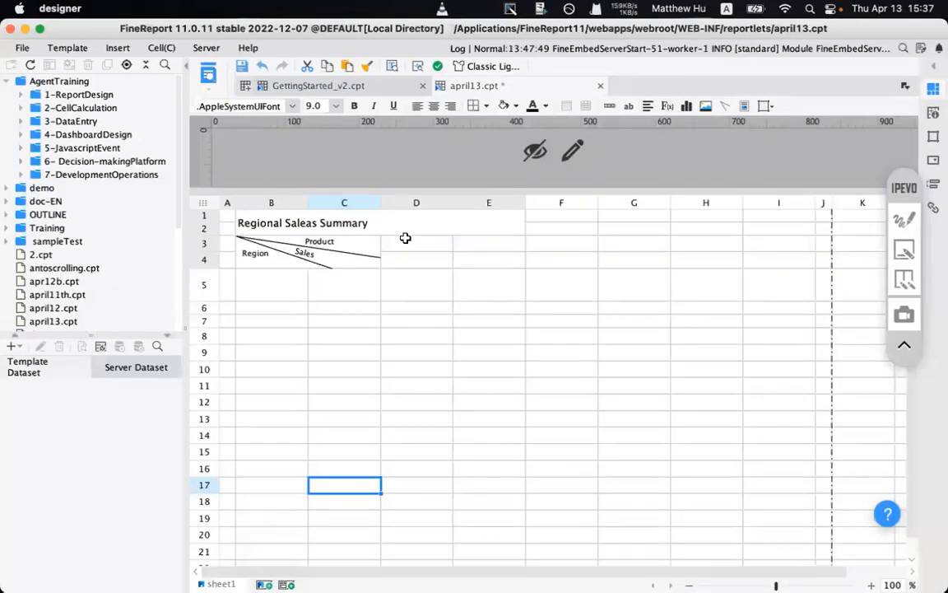
# - Merge D3:D4 and E3:E4 into single cells
pyautogui.moveTo(412, 264); pyautogui.dragTo(413, 262)
pyautogui.click(568, 106)
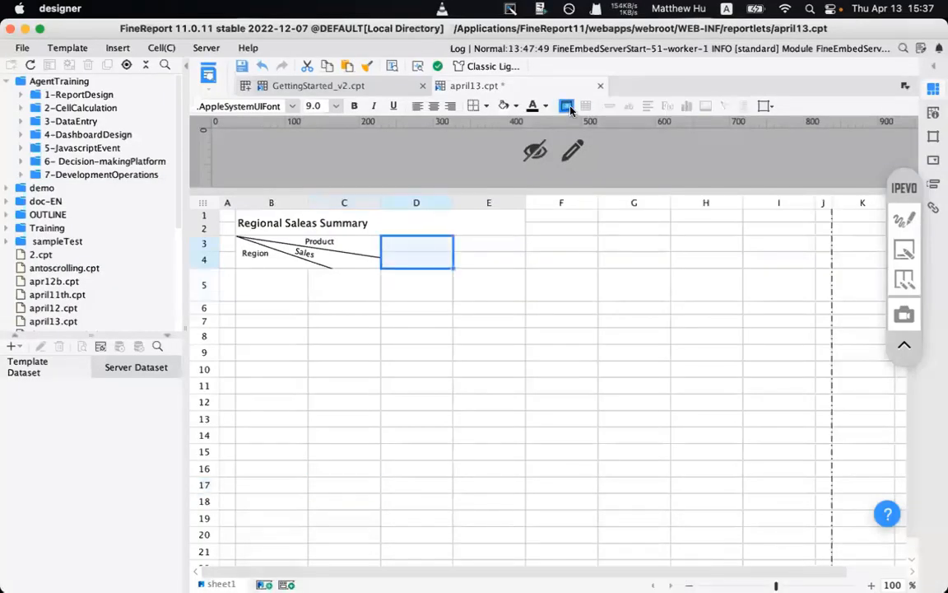
pyautogui.moveTo(475, 244); pyautogui.dragTo(478, 252)
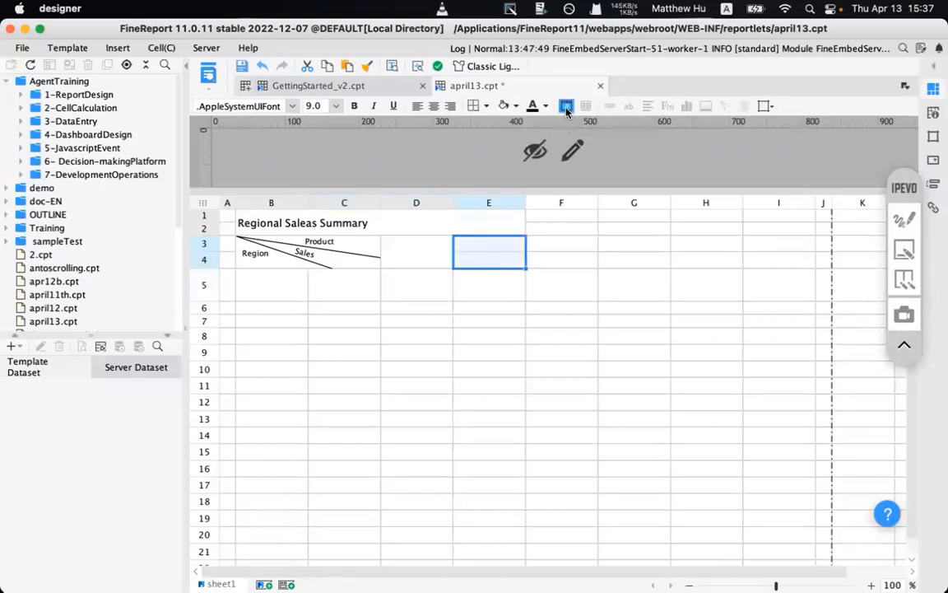
pyautogui.click(566, 108)
# - Enter product in D3, total in E3, region in B5, sales in C5 and data in D5
pyautogui.click(422, 254)
pyautogui.doubleClick(422, 253)
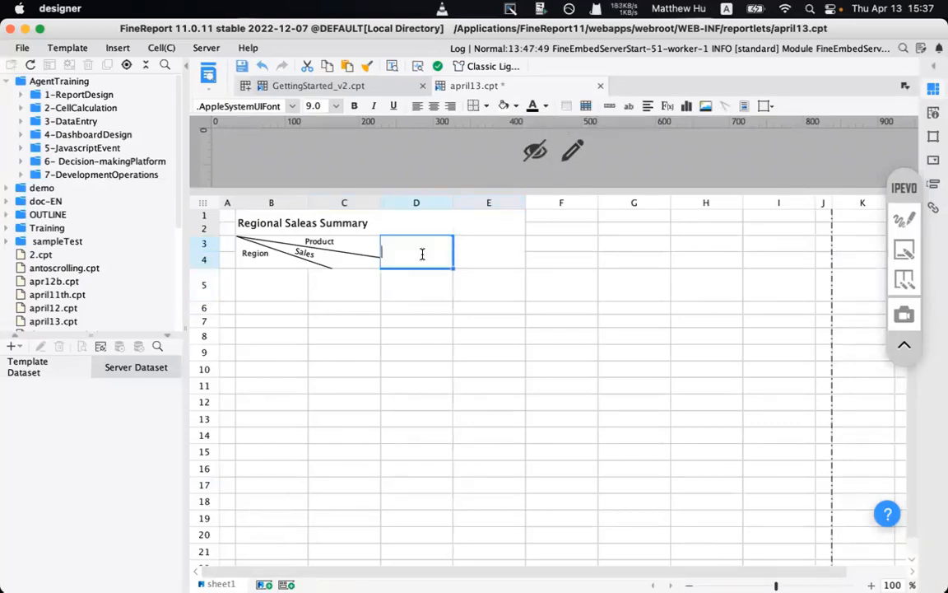
pyautogui.write('product')
pyautogui.doubleClick(463, 254)
pyautogui.write('to')
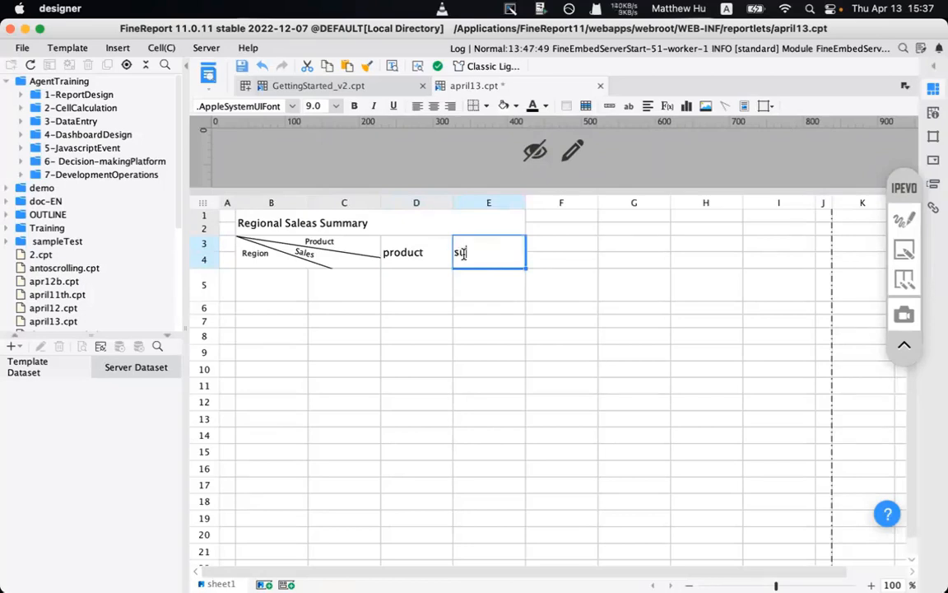
pyautogui.write('tal')
pyautogui.doubleClick(264, 286)
pyautogui.write('region')
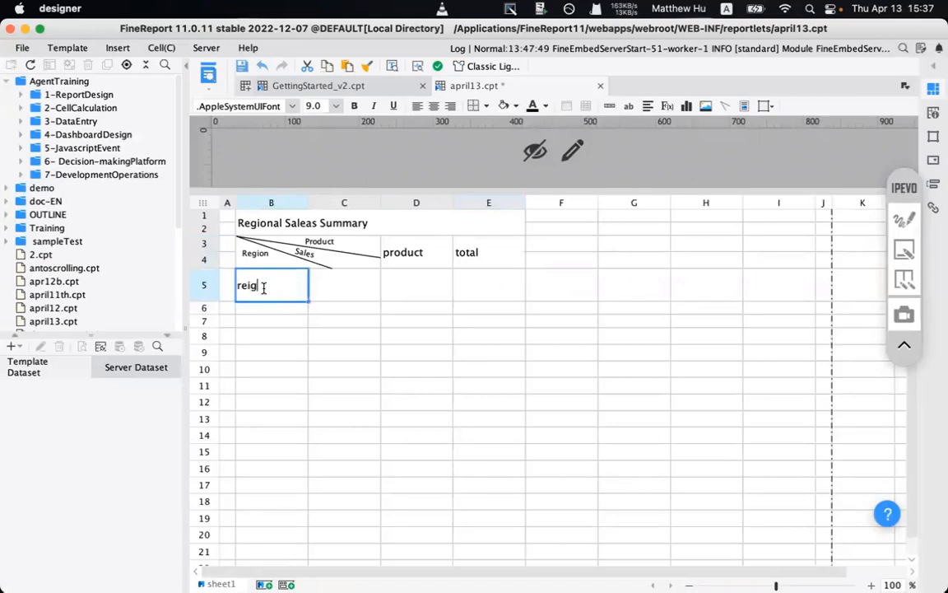
pyautogui.click(319, 285)
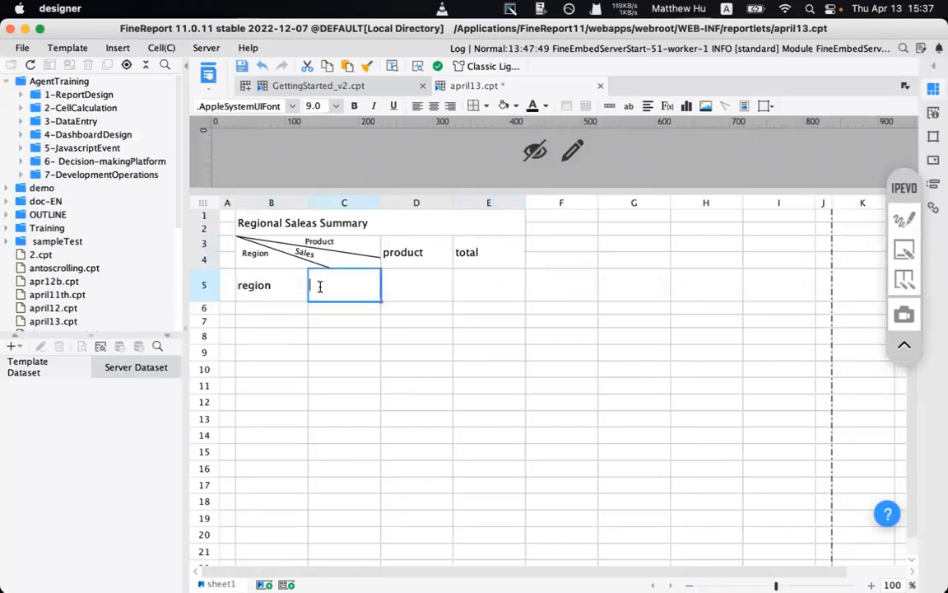
pyautogui.write('sales')
pyautogui.click(274, 319)
pyautogui.click(405, 289)
pyautogui.write('data')
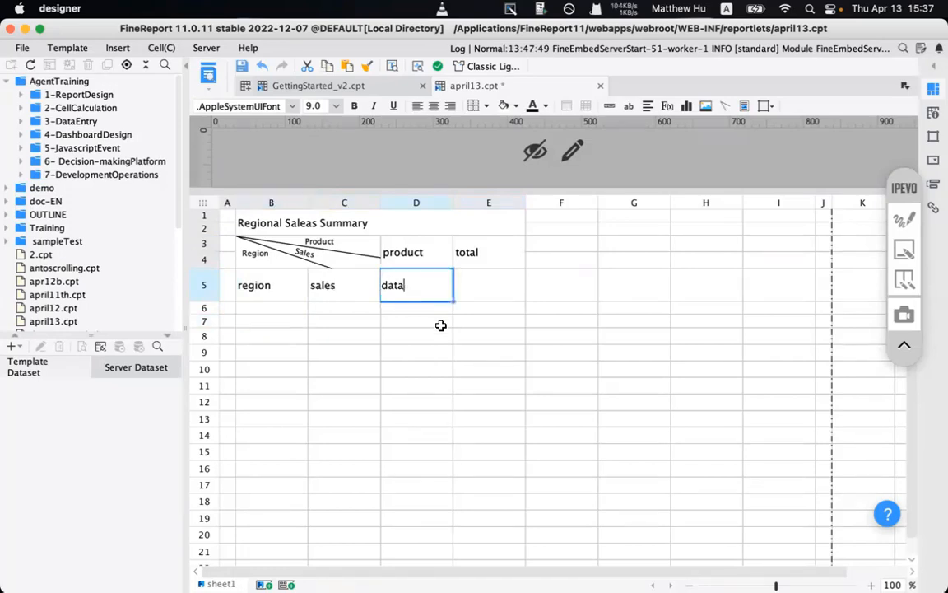
pyautogui.press('Return')
# - Review the labelled B1:E5 block and bring up the dataset types list
pyautogui.moveTo(241, 290); pyautogui.dragTo(455, 294)
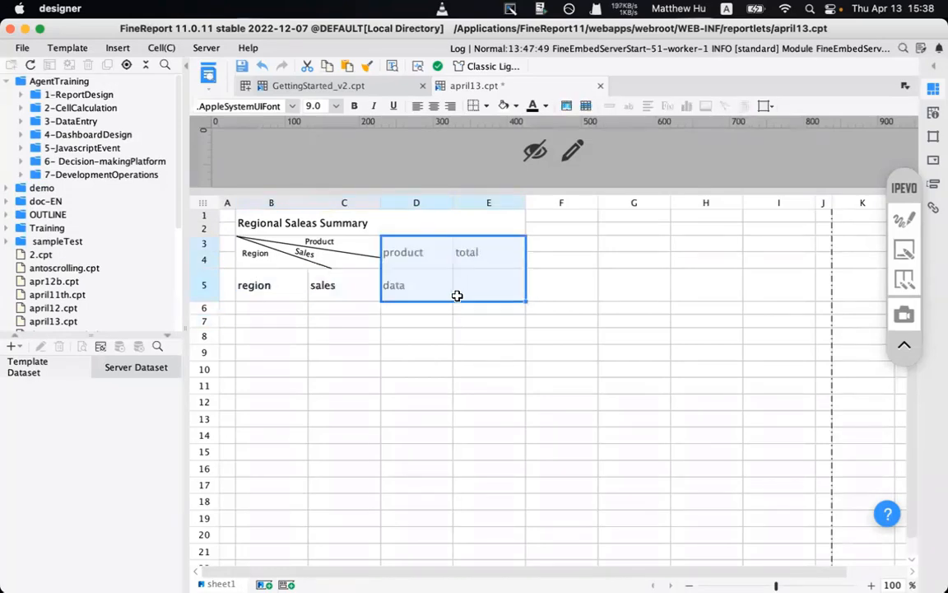
pyautogui.click(457, 296)
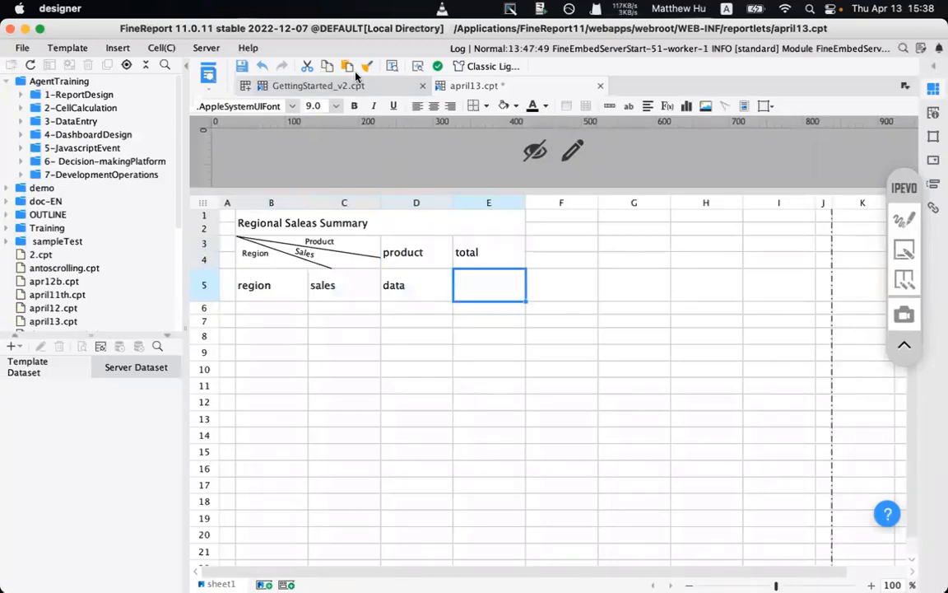
pyautogui.moveTo(249, 219); pyautogui.dragTo(386, 278)
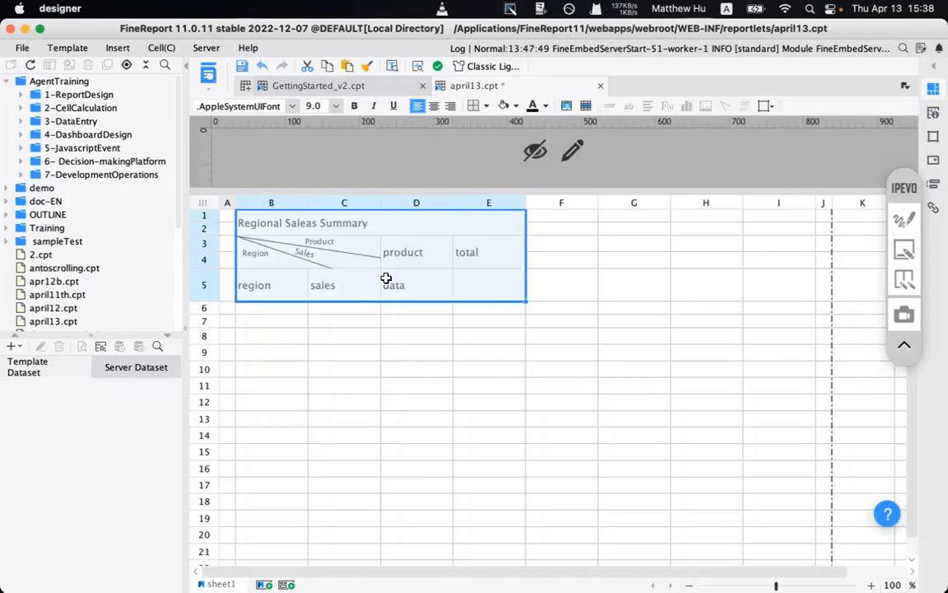
pyautogui.click(274, 292)
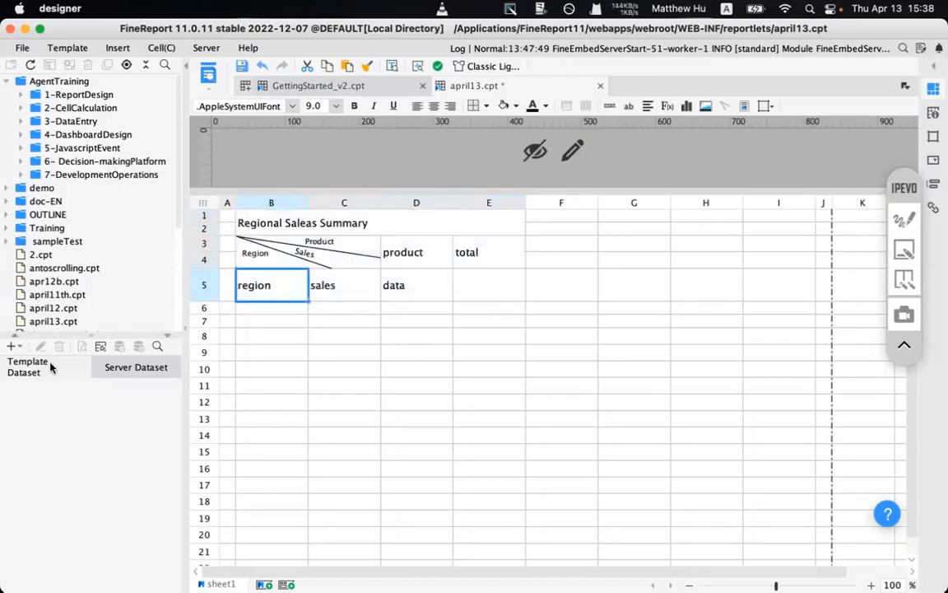
pyautogui.click(12, 347)
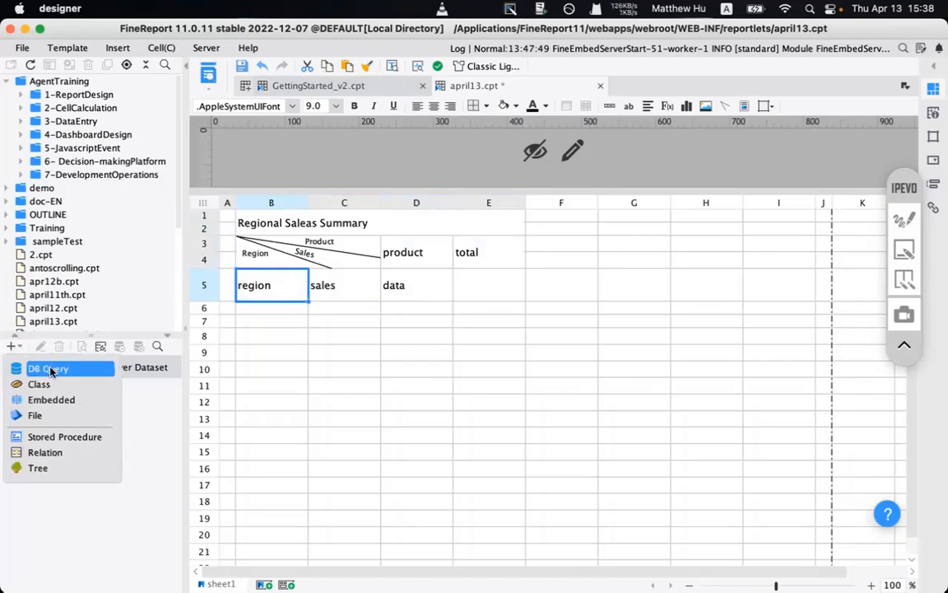
# - Create a DB Query dataset selecting all records from Sales_Volume, found by searching 'sales'
pyautogui.click(51, 371)
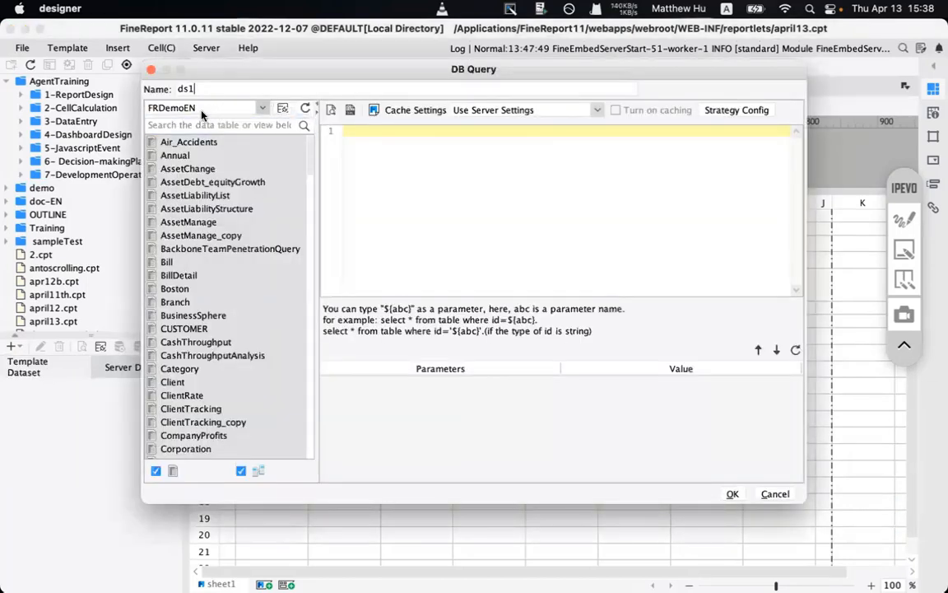
pyautogui.click(220, 126)
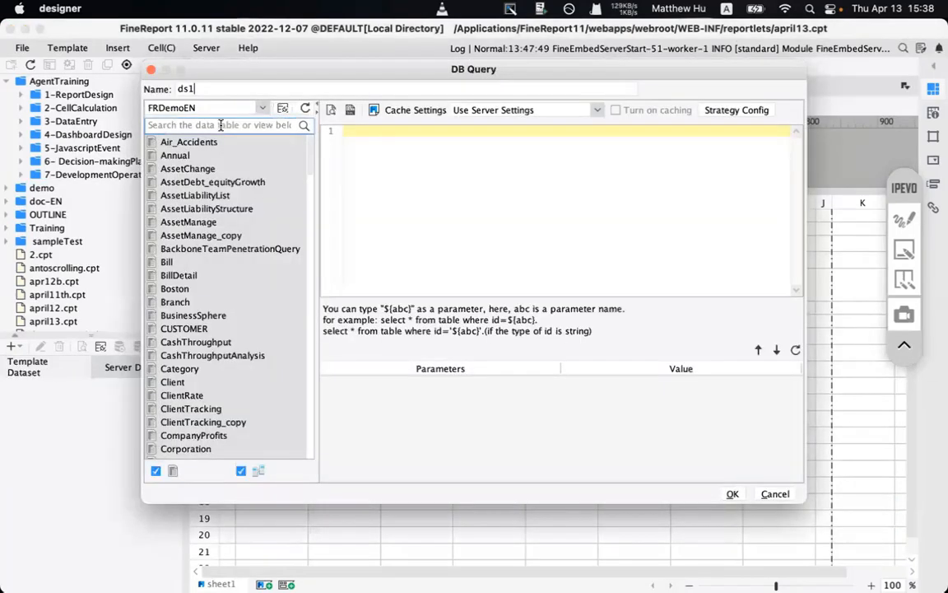
pyautogui.write('s')
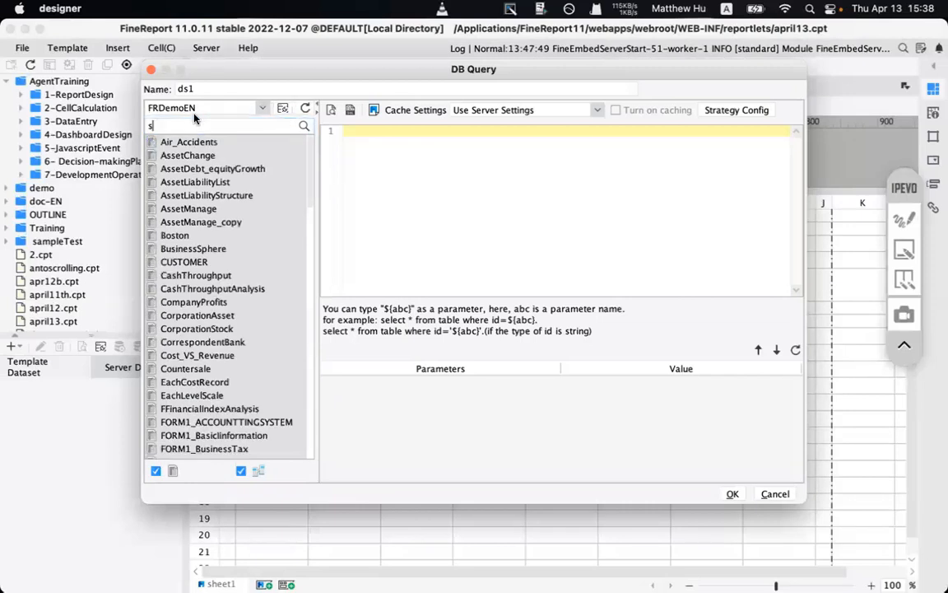
pyautogui.write('ales')
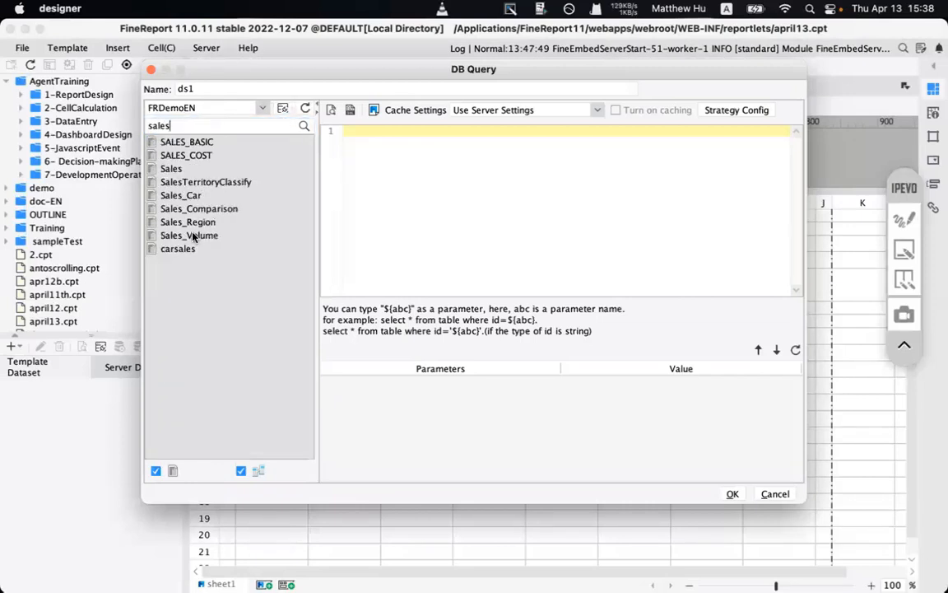
pyautogui.moveTo(190, 236); pyautogui.dragTo(439, 221)
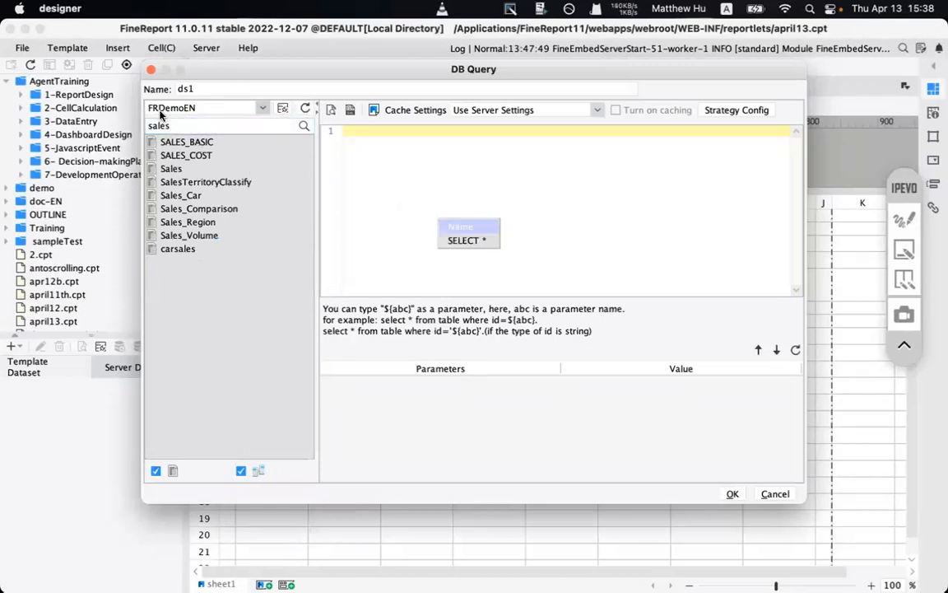
pyautogui.click(199, 236)
pyautogui.moveTo(198, 237); pyautogui.dragTo(418, 173)
pyautogui.click(197, 238)
pyautogui.moveTo(196, 238); pyautogui.dragTo(290, 118)
pyautogui.press('BackSpace')
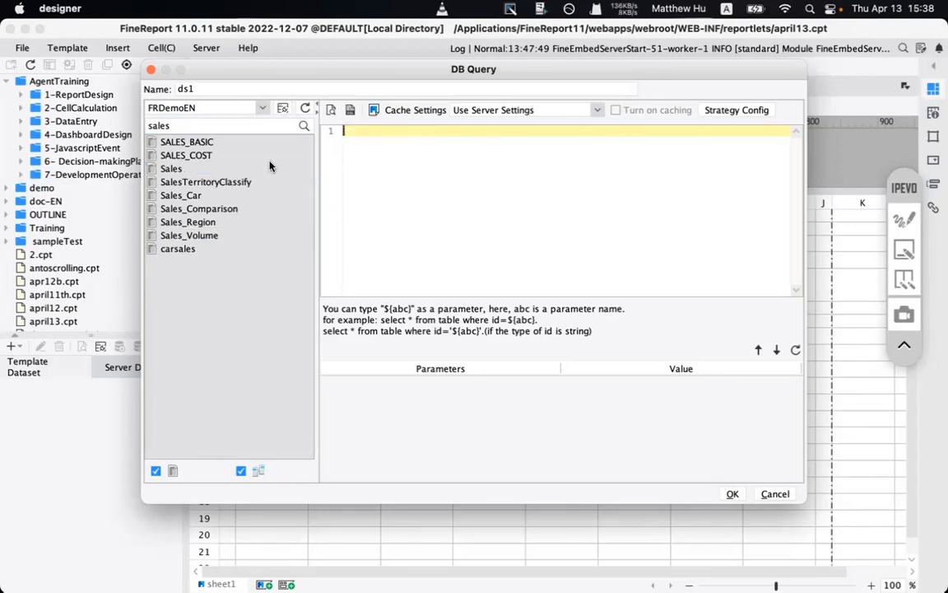
pyautogui.moveTo(189, 236); pyautogui.dragTo(391, 200)
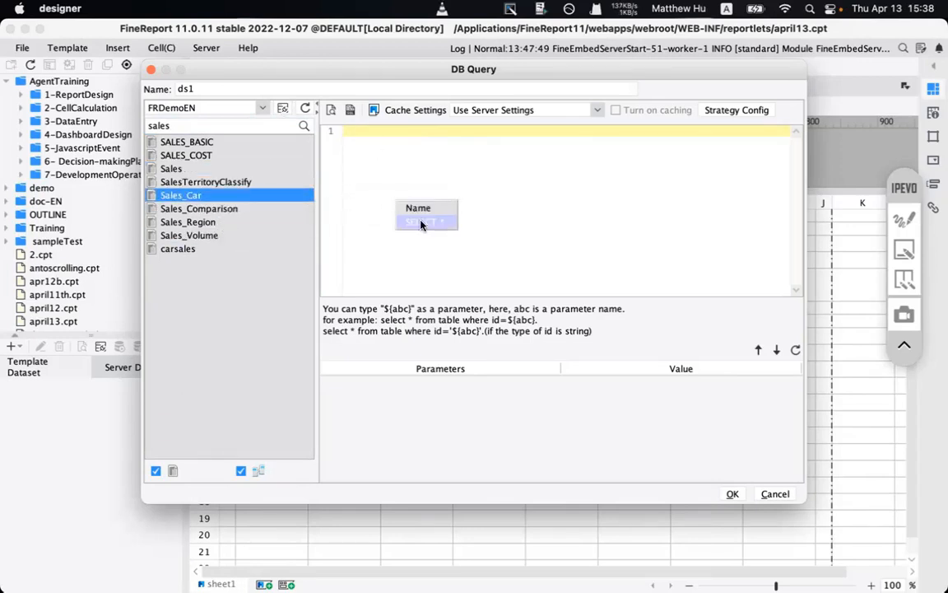
pyautogui.click(423, 222)
# - Rename the dataset from ds1 to sv and save it
pyautogui.click(213, 87)
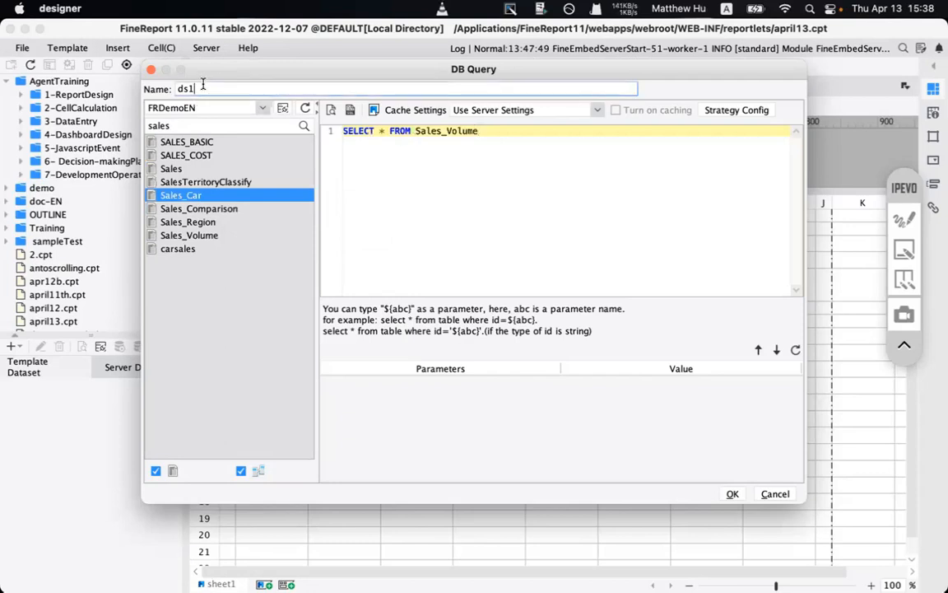
pyautogui.doubleClick(201, 85)
pyautogui.moveTo(217, 74); pyautogui.dragTo(216, 132)
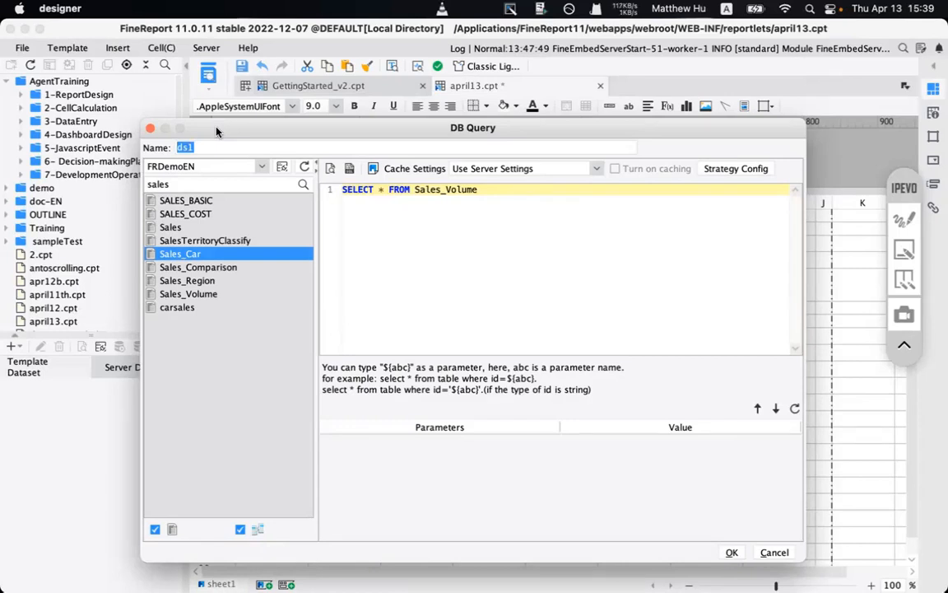
pyautogui.write('s')
pyautogui.press('BackSpace')
pyautogui.write('sv')
pyautogui.click(729, 550)
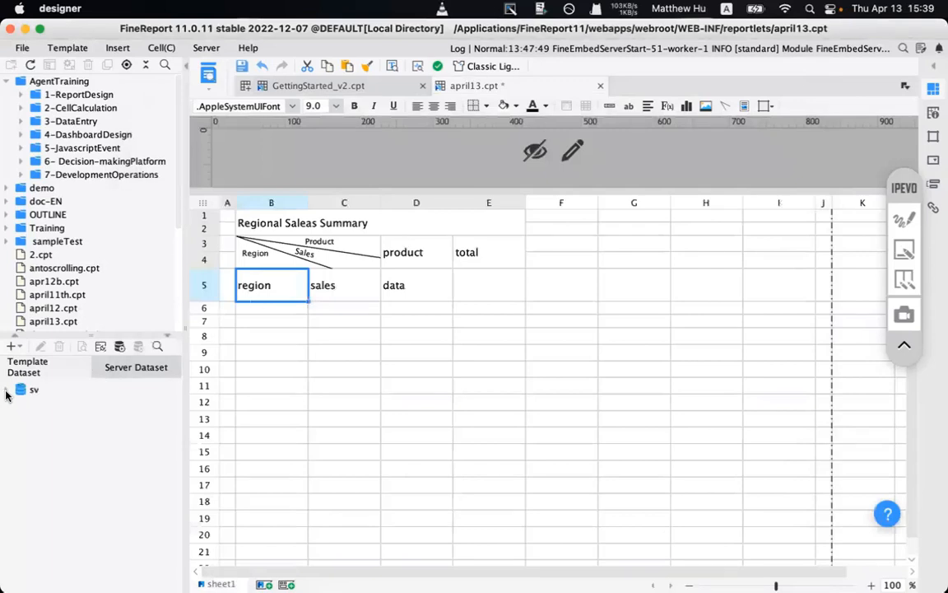
# - Reopen the sv dataset's SELECT * FROM Sales_Volume query for editing
pyautogui.click(32, 390)
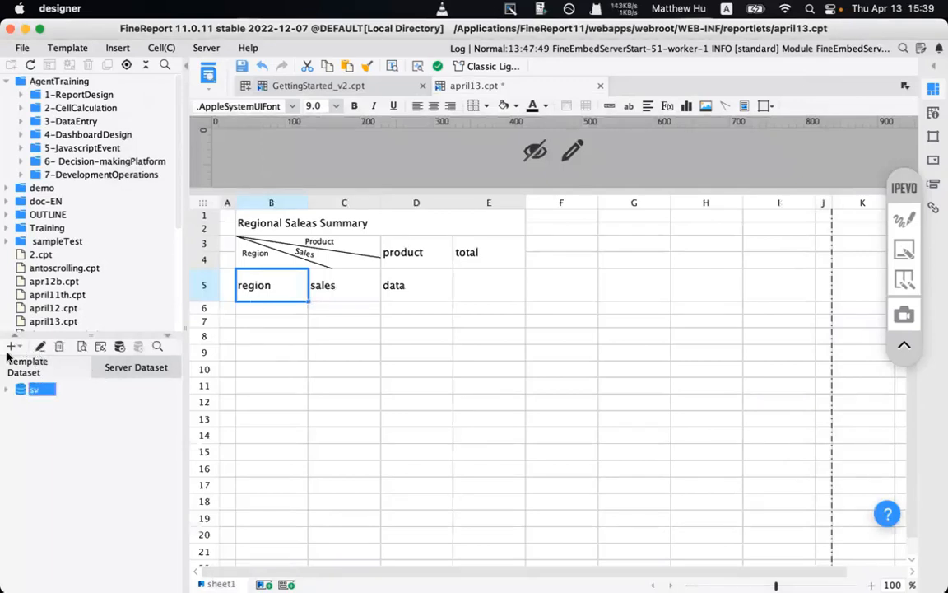
pyautogui.click(40, 345)
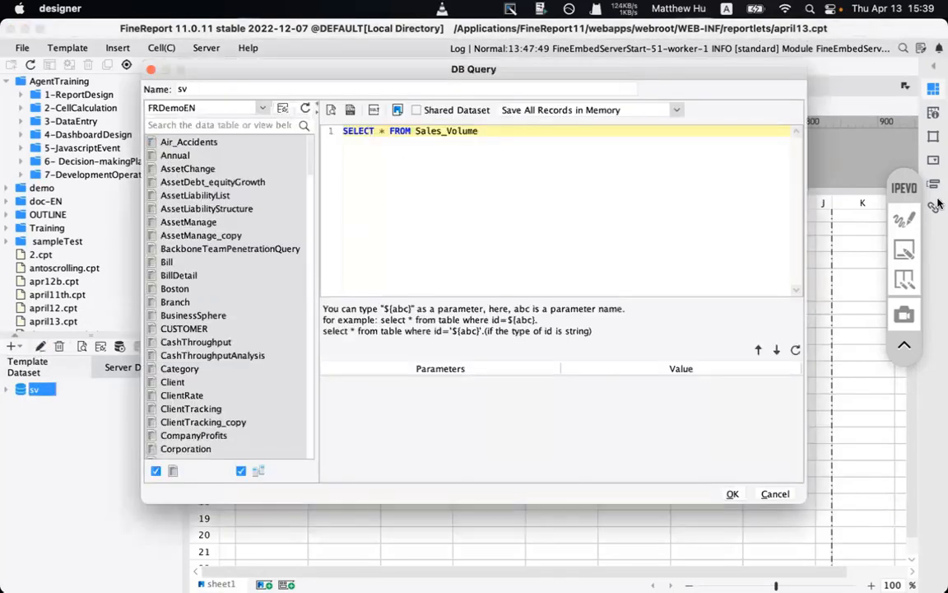
pyautogui.click(905, 219)
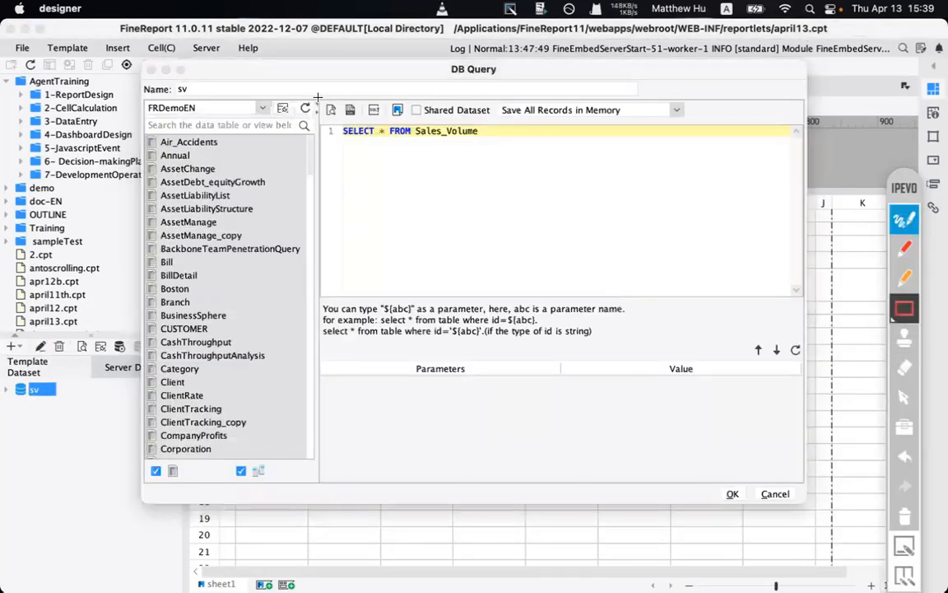
pyautogui.moveTo(319, 93); pyautogui.dragTo(352, 131)
# - Annotate the query with an arrow pointing to the parameter list, then clear the annotation
pyautogui.moveTo(316, 362)
pyautogui.mouseDown()
pyautogui.moveTo(664, 390)
pyautogui.moveTo(789, 418)
pyautogui.moveTo(801, 450)
pyautogui.mouseUp()
pyautogui.click(644, 466)
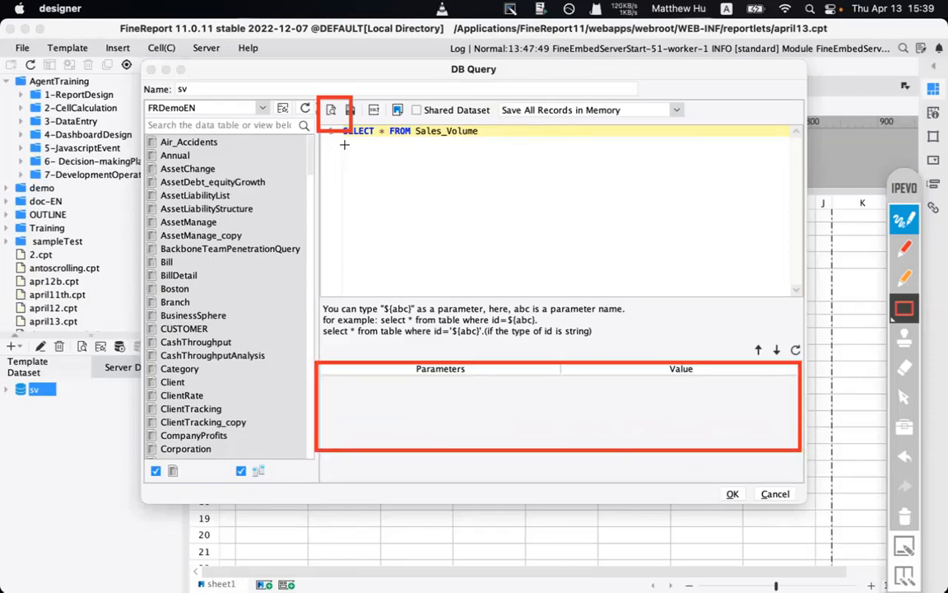
pyautogui.moveTo(348, 142)
pyautogui.mouseDown()
pyautogui.moveTo(709, 197)
pyautogui.moveTo(710, 218)
pyautogui.moveTo(752, 218)
pyautogui.mouseUp()
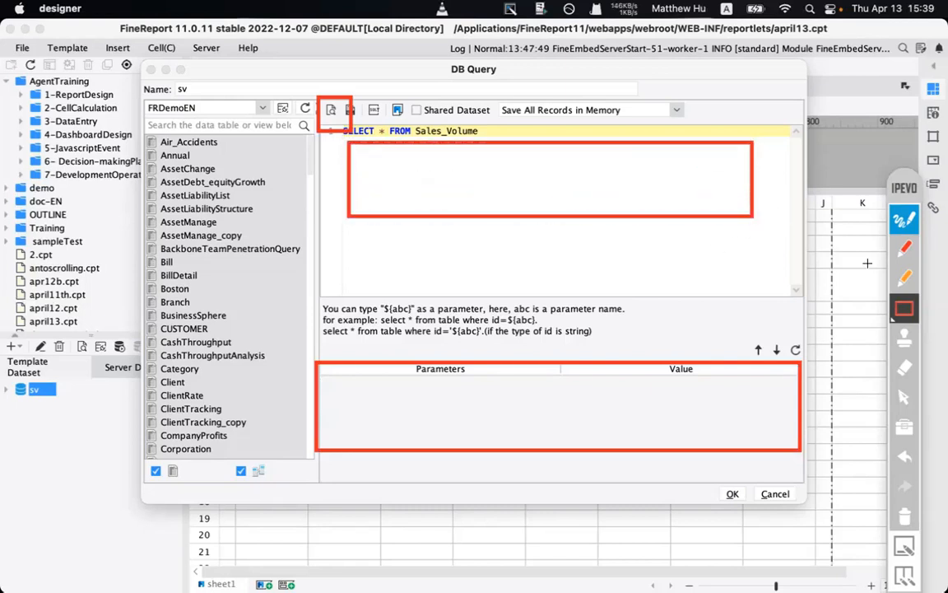
pyautogui.click(906, 247)
pyautogui.moveTo(684, 186)
pyautogui.mouseDown()
pyautogui.moveTo(660, 393)
pyautogui.moveTo(691, 401)
pyautogui.mouseUp()
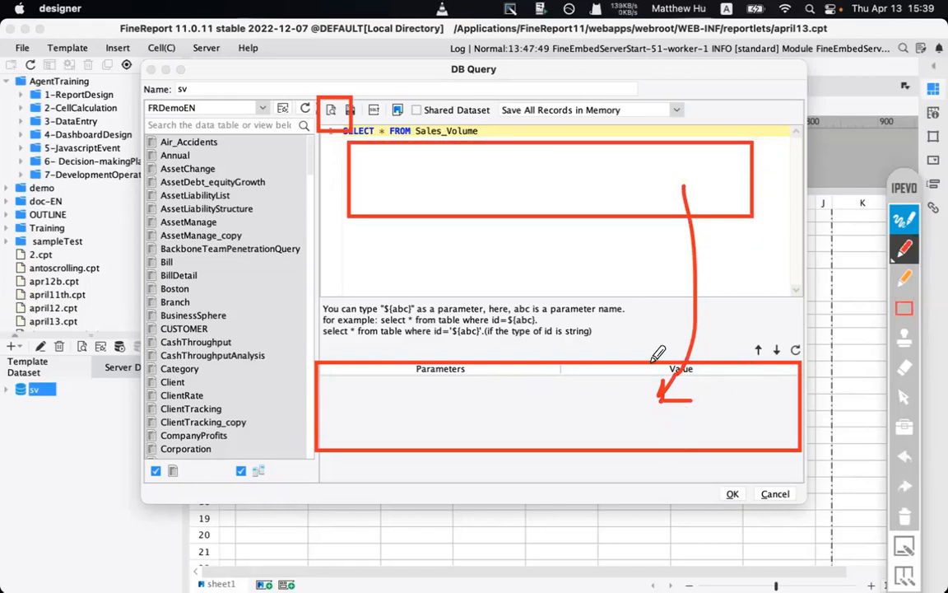
pyautogui.moveTo(652, 367)
pyautogui.mouseDown()
pyautogui.moveTo(657, 401)
pyautogui.moveTo(687, 395)
pyautogui.mouseUp()
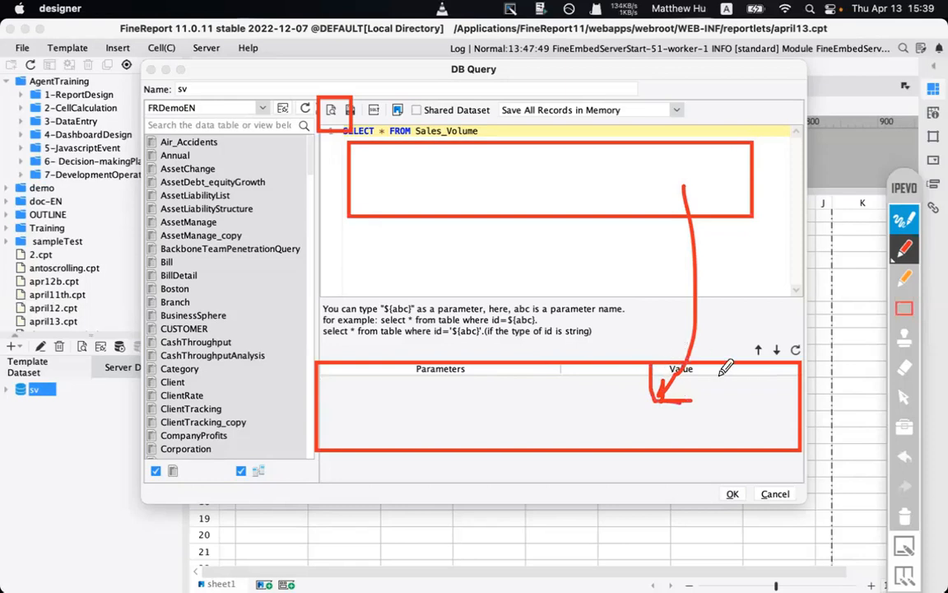
pyautogui.click(921, 512)
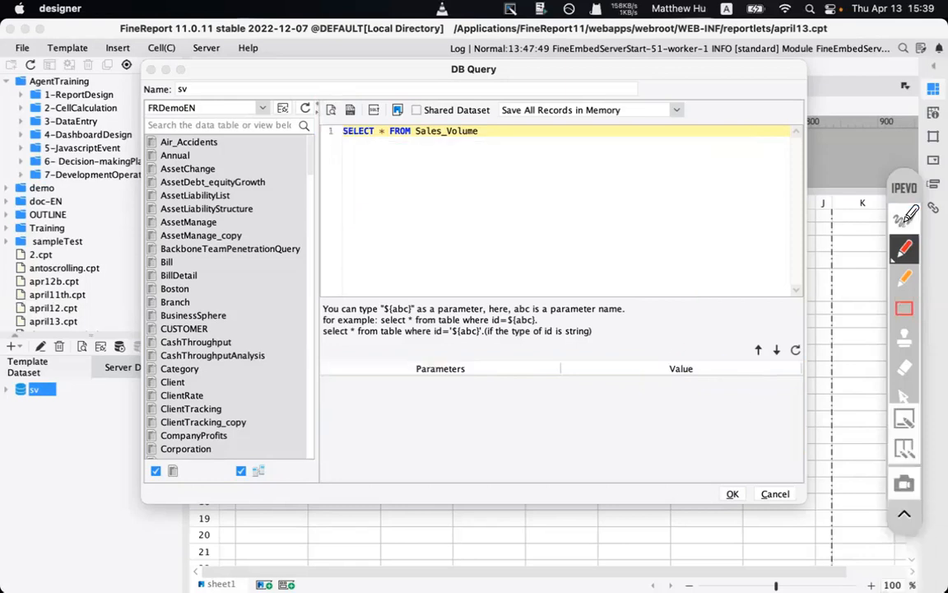
# - Preview the Sales_Volume rows with the maximum preview row count raised to 100
pyautogui.click(331, 111)
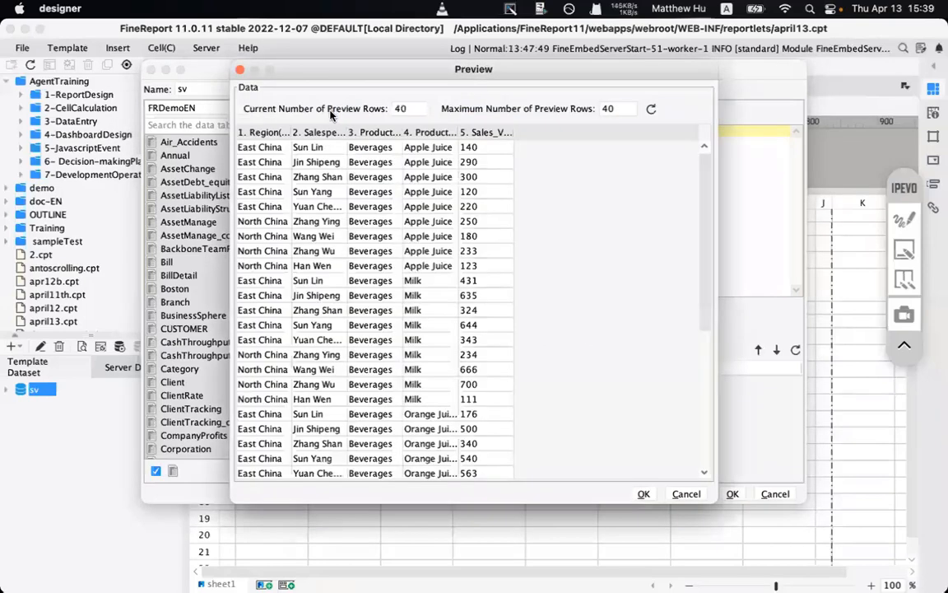
pyautogui.scroll(-6, 323, 388)
pyautogui.scroll(6, 323, 385)
pyautogui.moveTo(416, 108); pyautogui.dragTo(390, 108)
pyautogui.moveTo(628, 108); pyautogui.dragTo(576, 107)
pyautogui.write('2')
pyautogui.write('1')
pyautogui.write('10')
pyautogui.click(651, 110)
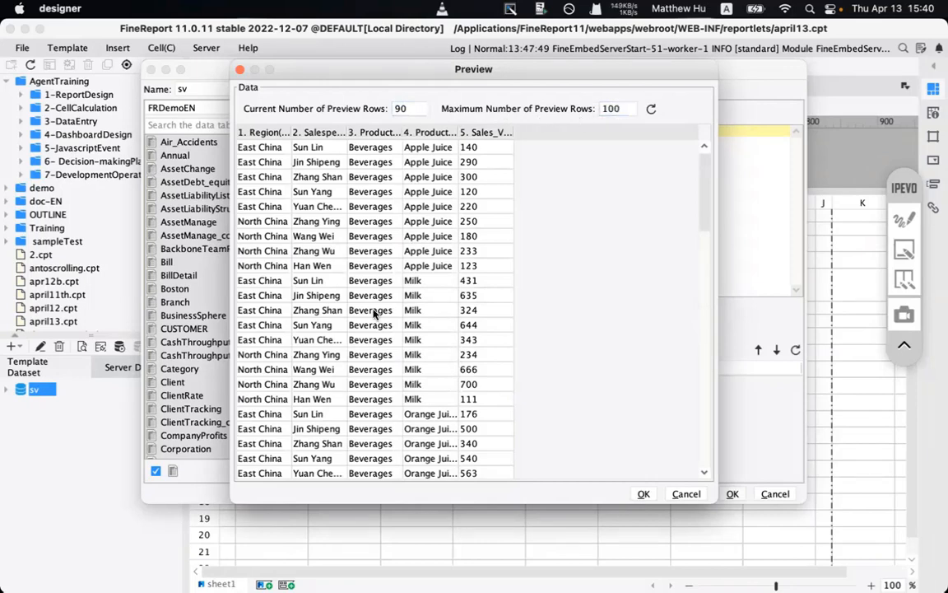
# - Look over the refreshed rows, close the preview and save the sv dataset
pyautogui.scroll(-5, 374, 313)
pyautogui.scroll(5, 375, 313)
pyautogui.click(644, 496)
pyautogui.click(731, 554)
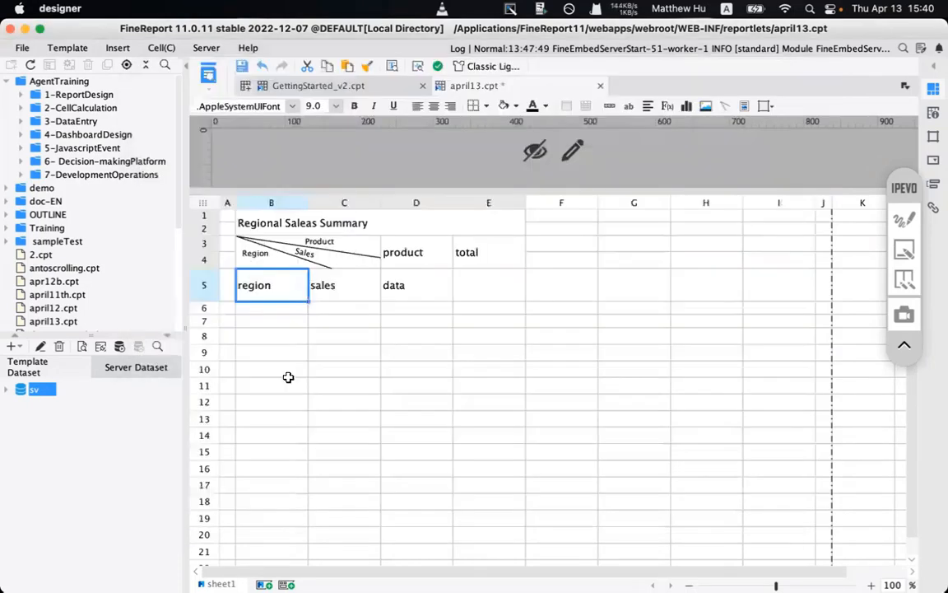
# - Drop the sv dataset's Region field into B5 and underline Region with annotations
pyautogui.click(6, 391)
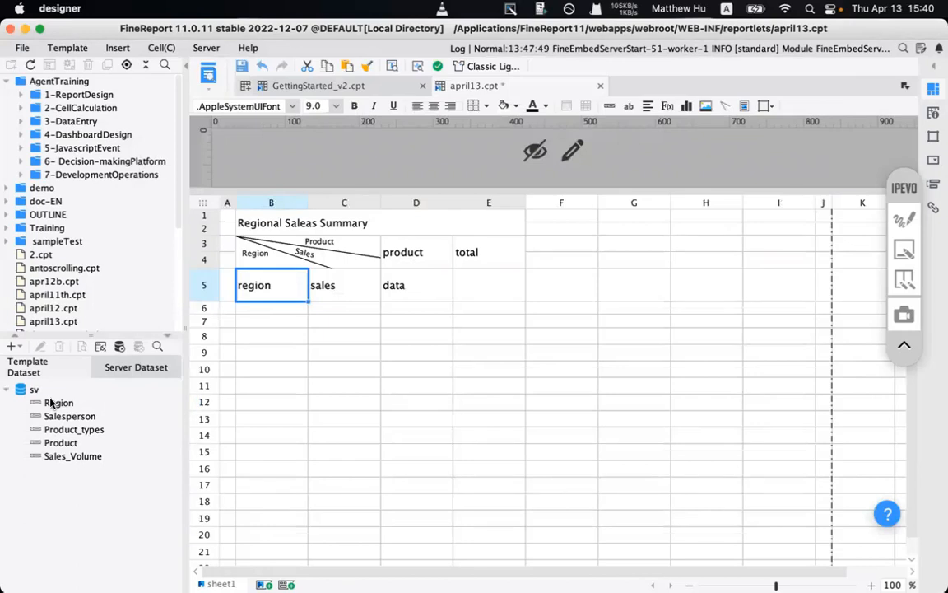
pyautogui.moveTo(50, 403); pyautogui.dragTo(266, 294)
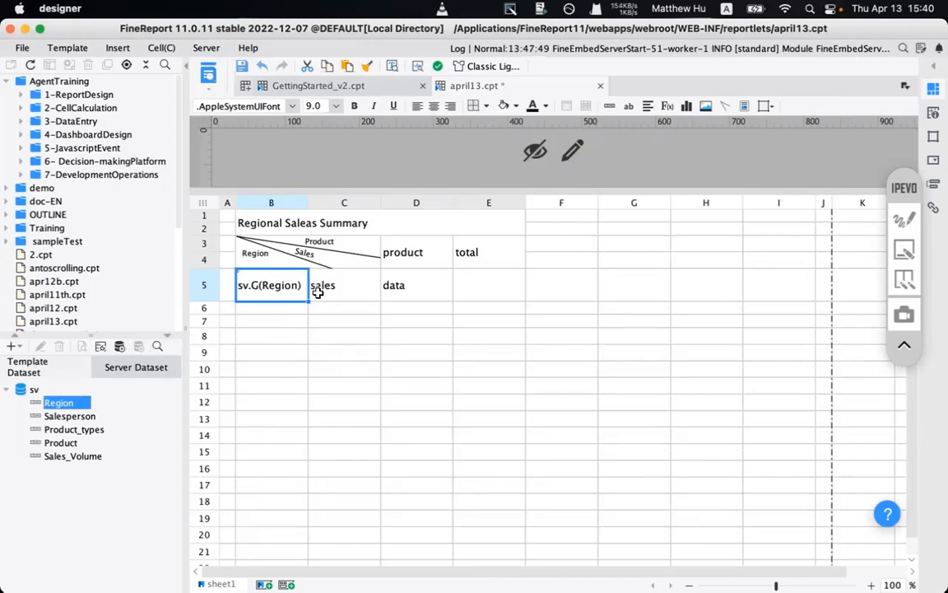
pyautogui.click(933, 88)
pyautogui.click(905, 219)
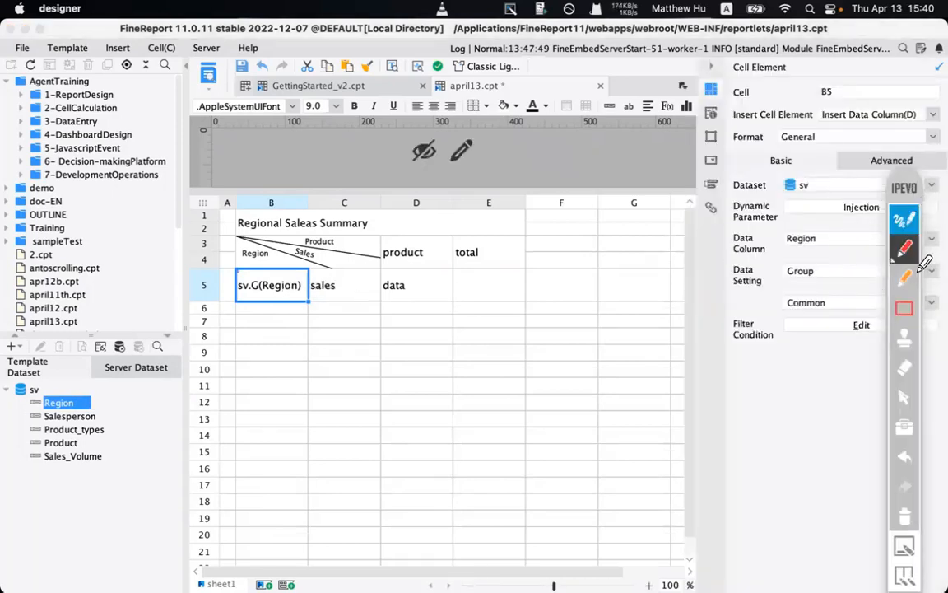
pyautogui.moveTo(12, 403); pyautogui.dragTo(65, 403)
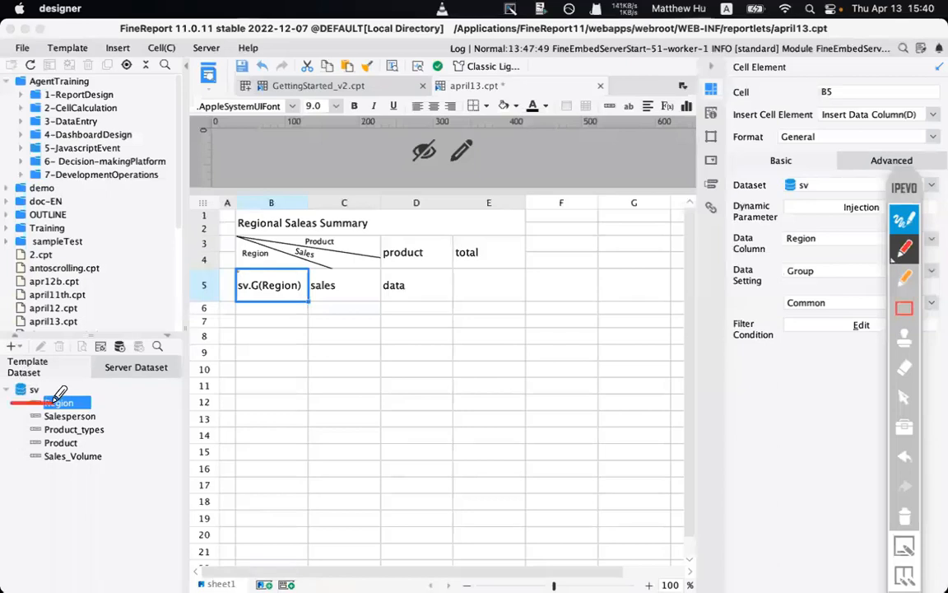
pyautogui.click(66, 384)
pyautogui.click(905, 219)
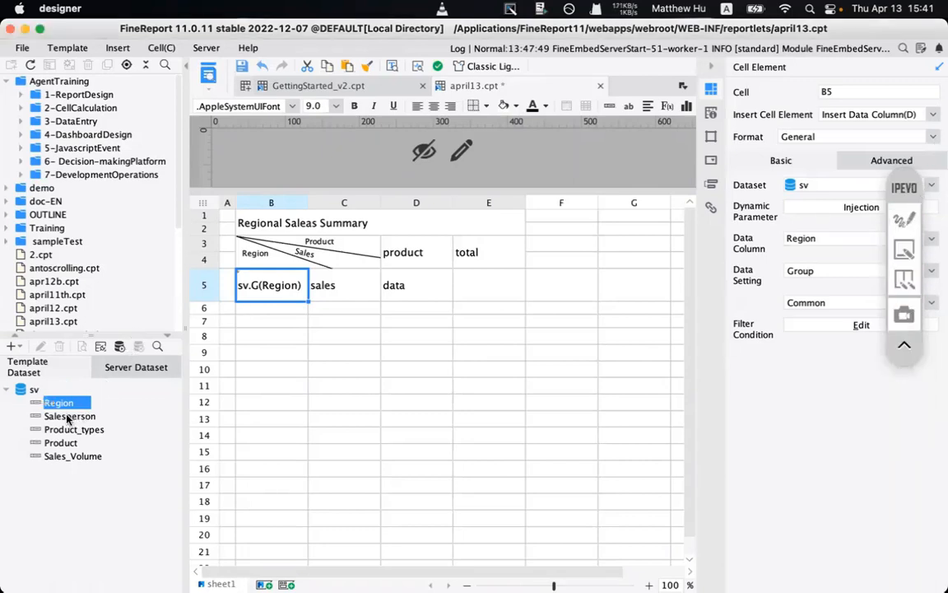
# - Bind Salesperson to C5 and Product to D3 from the sv dataset
pyautogui.moveTo(70, 416); pyautogui.dragTo(331, 287)
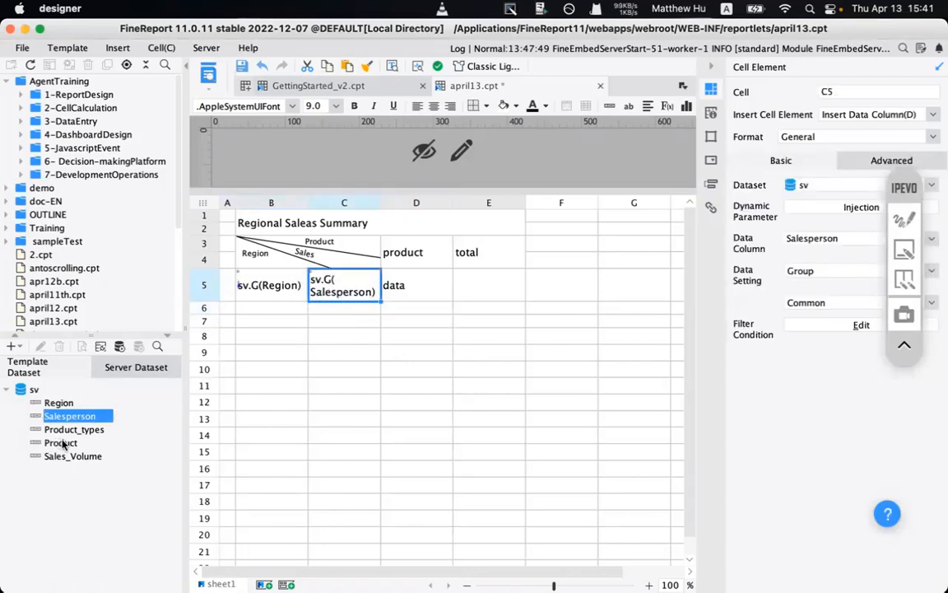
pyautogui.moveTo(52, 444); pyautogui.dragTo(409, 251)
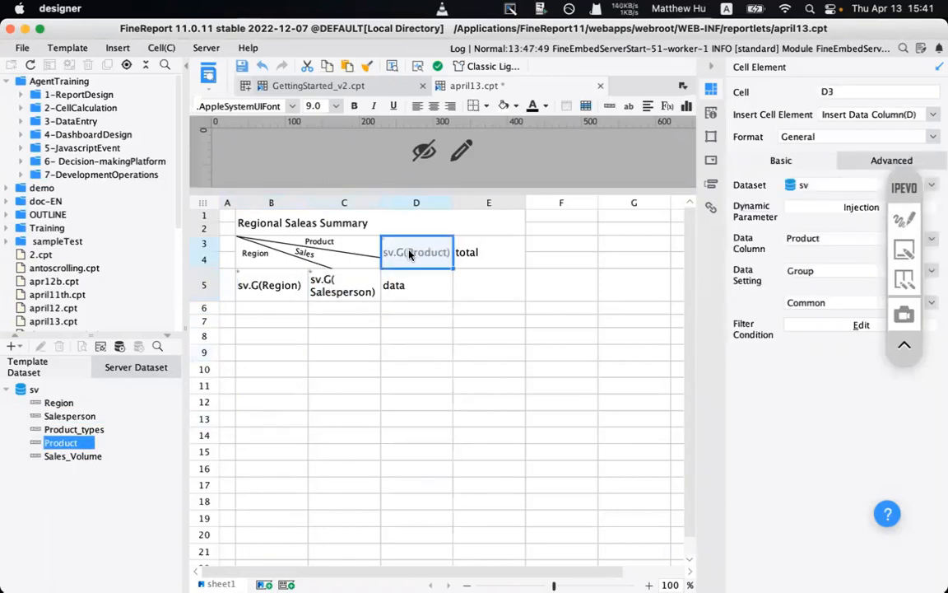
pyautogui.click(458, 244)
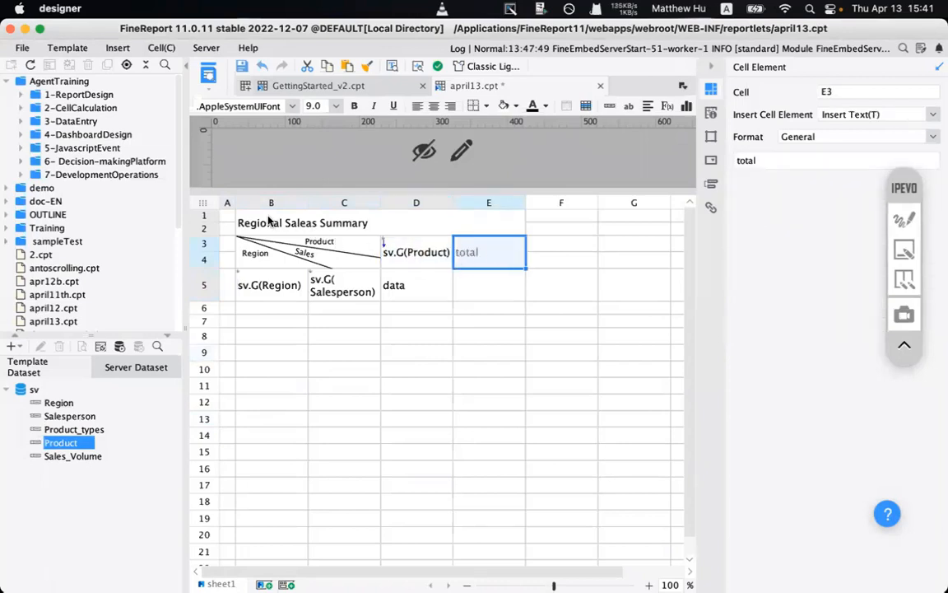
# - Center-align the text across the report area B1:E5
pyautogui.moveTo(250, 218); pyautogui.dragTo(485, 284)
pyautogui.click(434, 105)
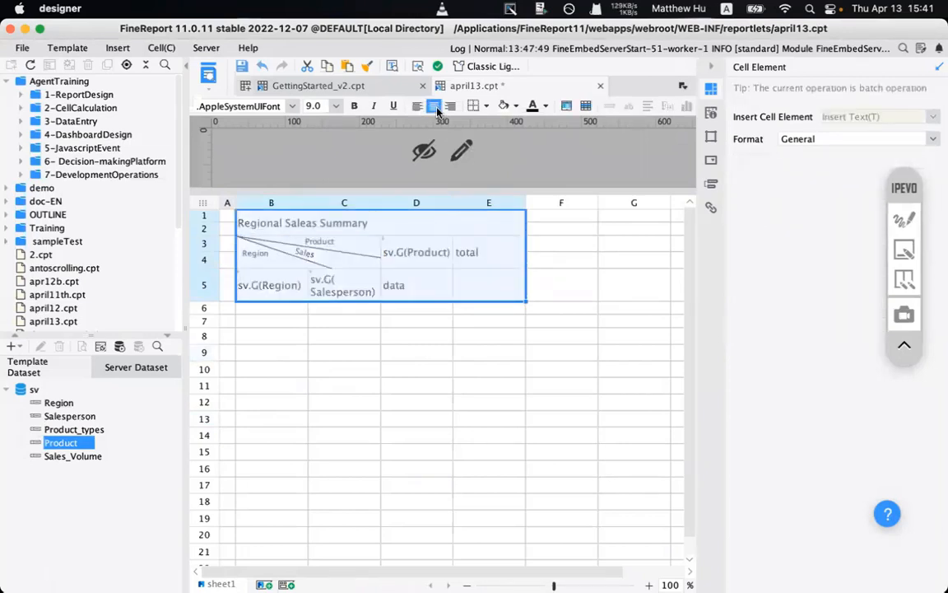
pyautogui.click(388, 331)
# - Bind the sv Sales_Volume field to data cell D5
pyautogui.click(412, 276)
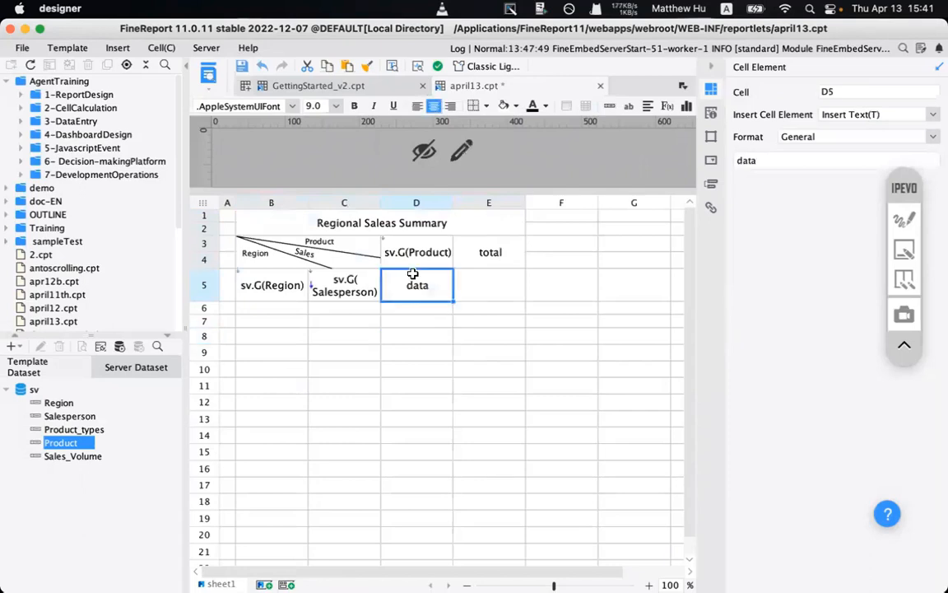
pyautogui.moveTo(69, 457); pyautogui.dragTo(415, 284)
pyautogui.click(485, 298)
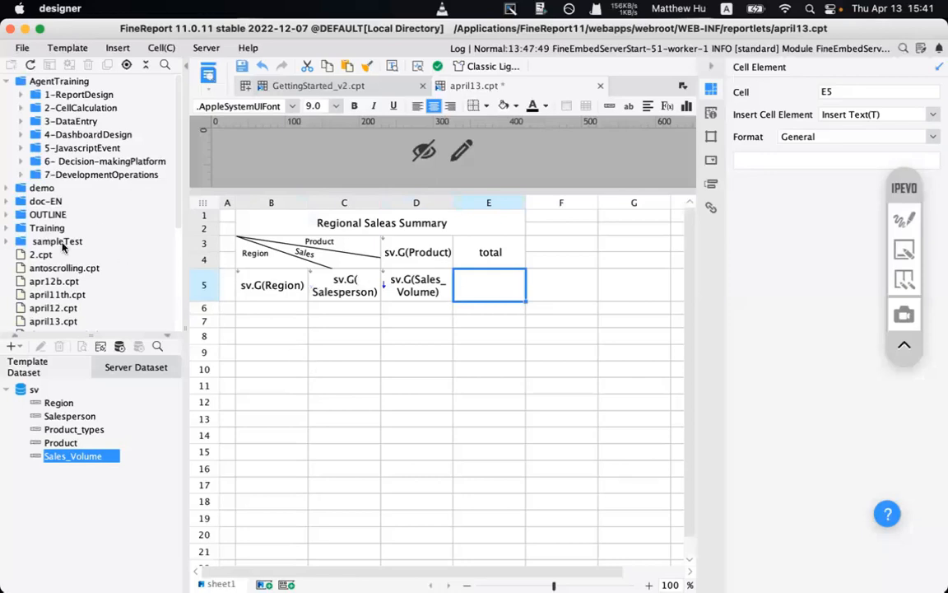
pyautogui.scroll(-5, 62, 245)
pyautogui.scroll(5, 64, 247)
pyautogui.scroll(-5, 81, 260)
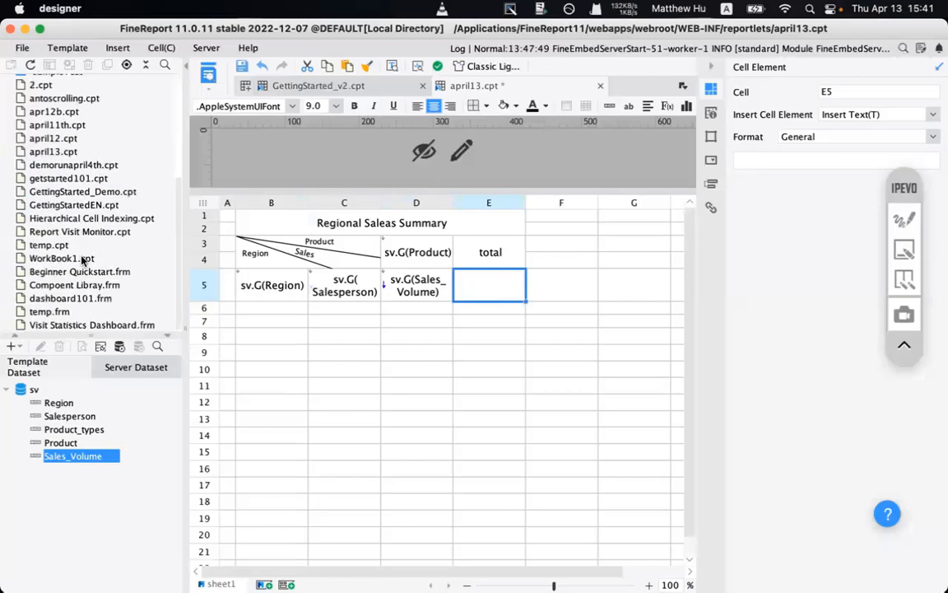
pyautogui.scroll(5, 81, 260)
# - Open Cell Extension.cpt from OUTLINE > Report Design and preview it in the browser
pyautogui.click(7, 215)
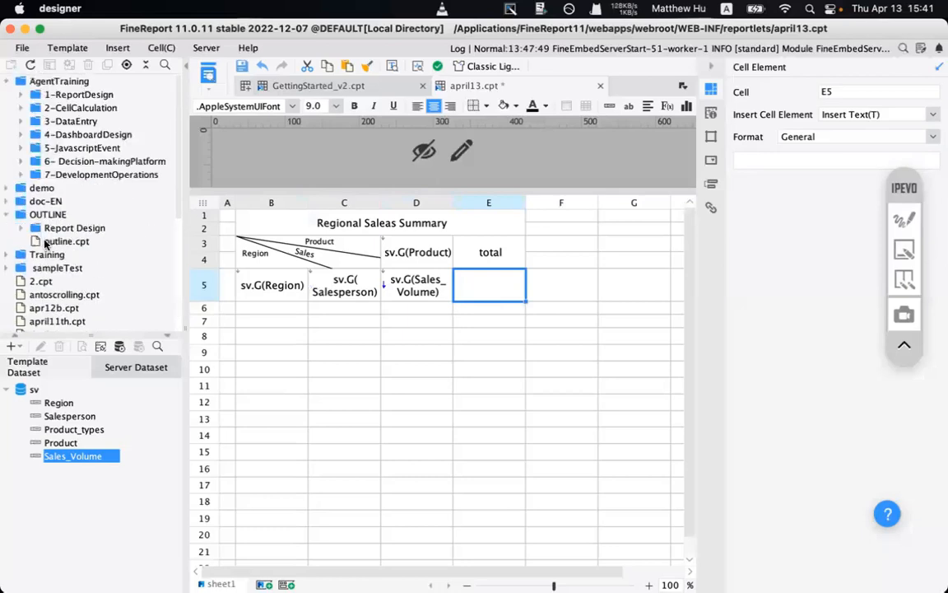
pyautogui.click(21, 228)
pyautogui.click(20, 228)
pyautogui.click(47, 238)
pyautogui.click(49, 228)
pyautogui.click(20, 228)
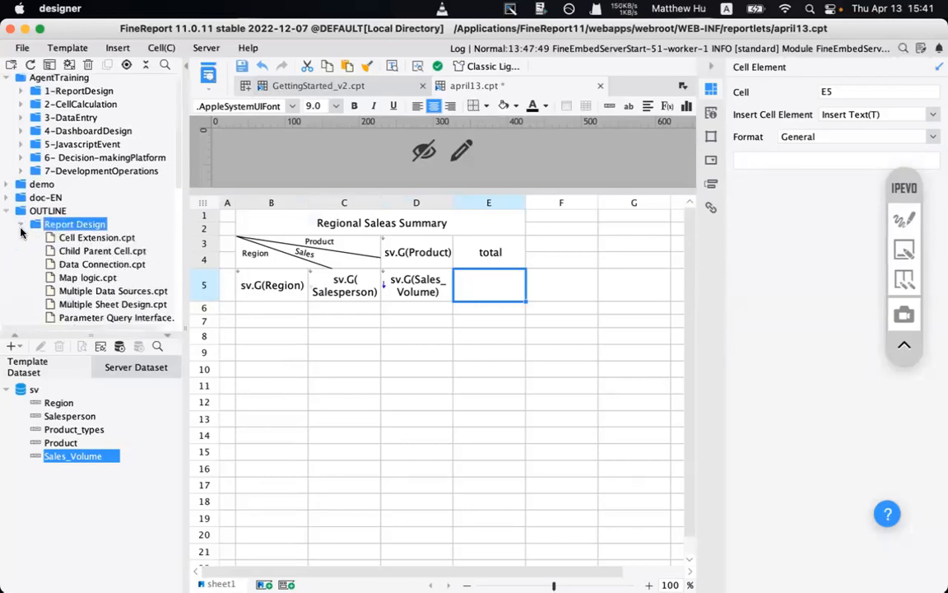
pyautogui.click(74, 238)
pyautogui.doubleClick(74, 238)
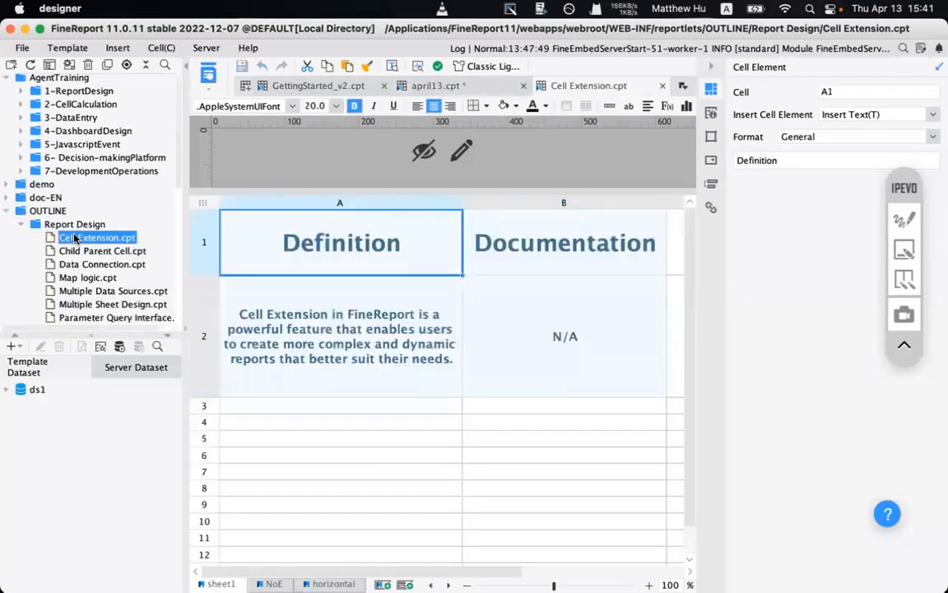
pyautogui.click(209, 75)
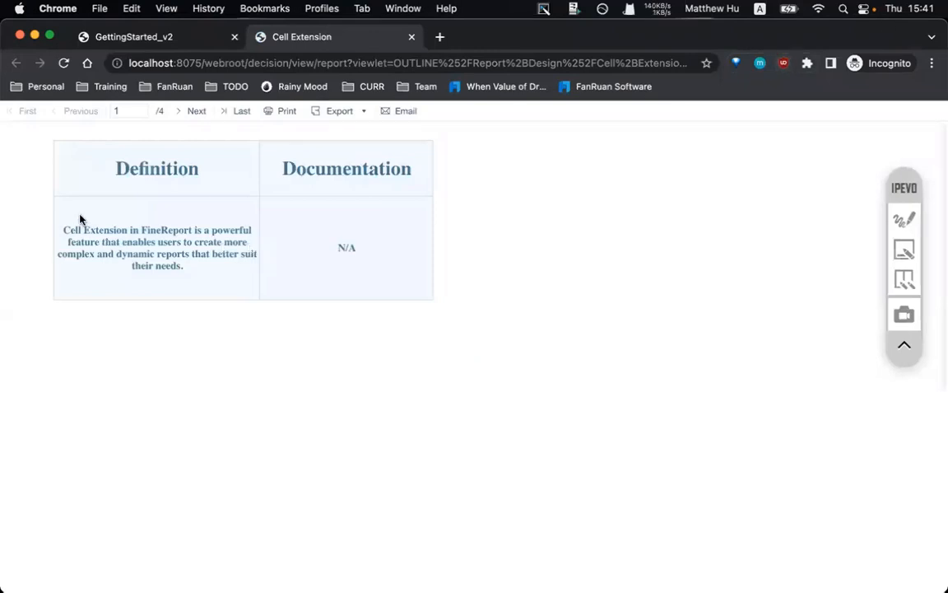
# - Highlight the Definition sentence on page 1 of the Cell Extension preview
pyautogui.moveTo(88, 231); pyautogui.dragTo(97, 202)
pyautogui.click(198, 267)
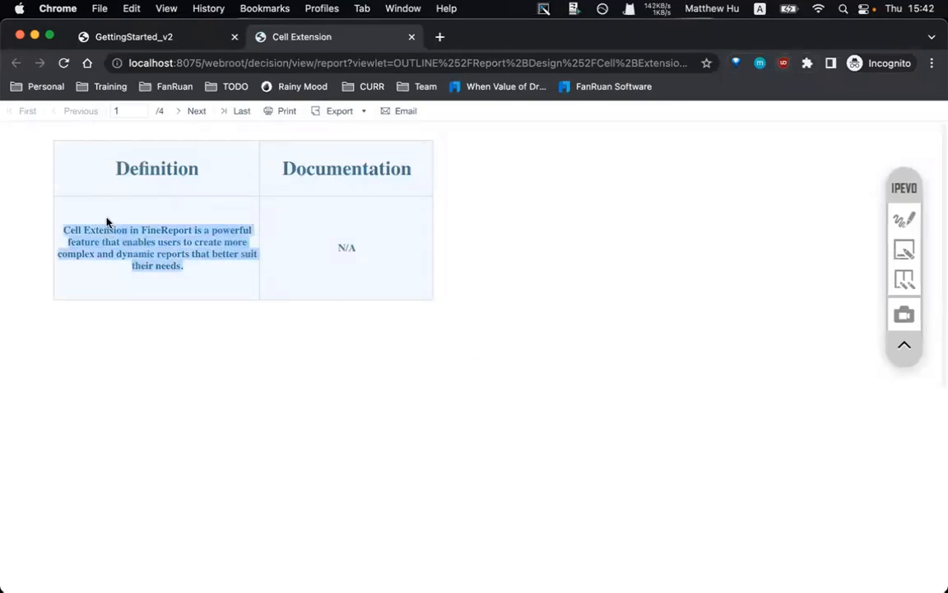
pyautogui.click(165, 224)
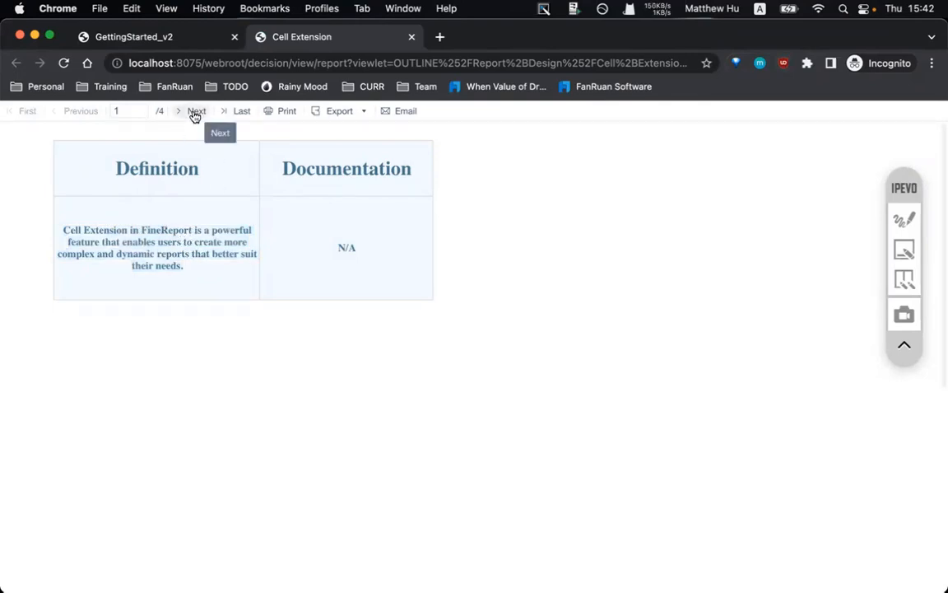
# - In the designer, select ds1.G(No.) cell A2 on the NoE sheet and frame its attribute rows
pyautogui.moveTo(531, 566)
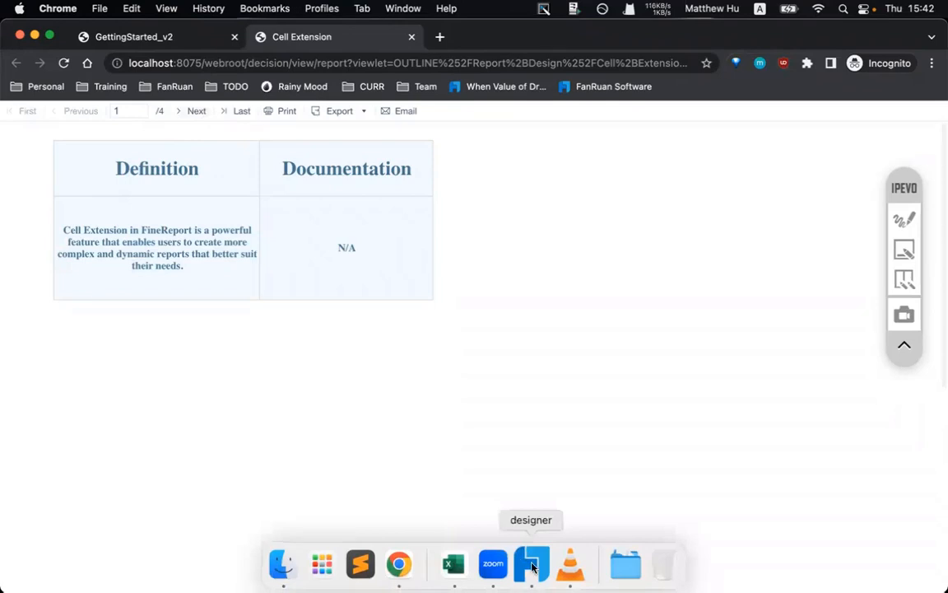
pyautogui.click(531, 566)
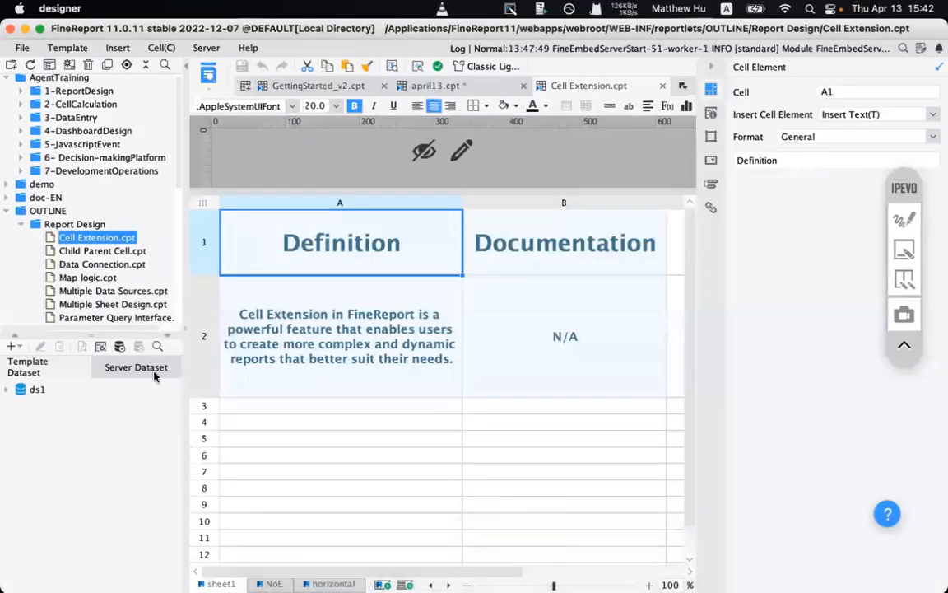
pyautogui.click(273, 582)
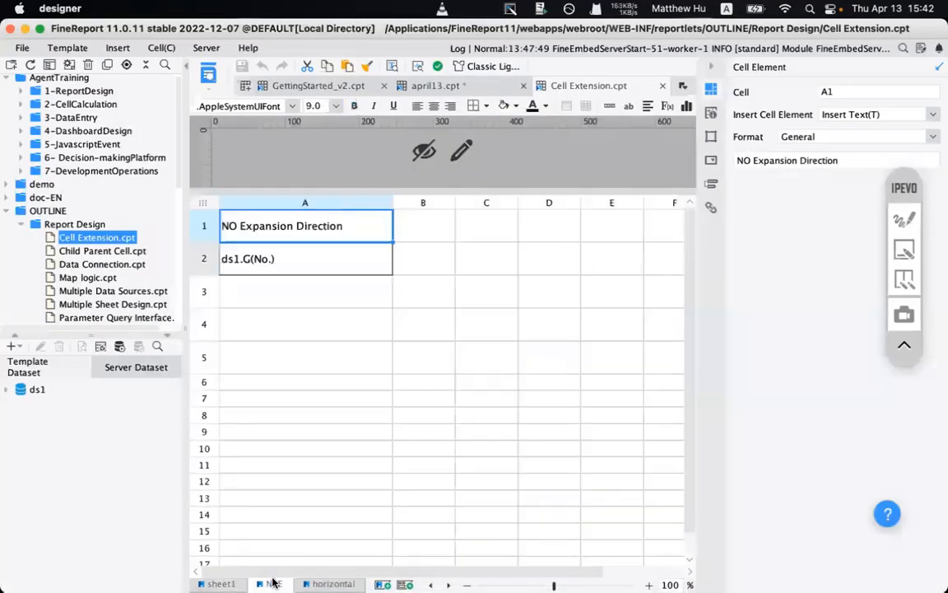
pyautogui.click(247, 261)
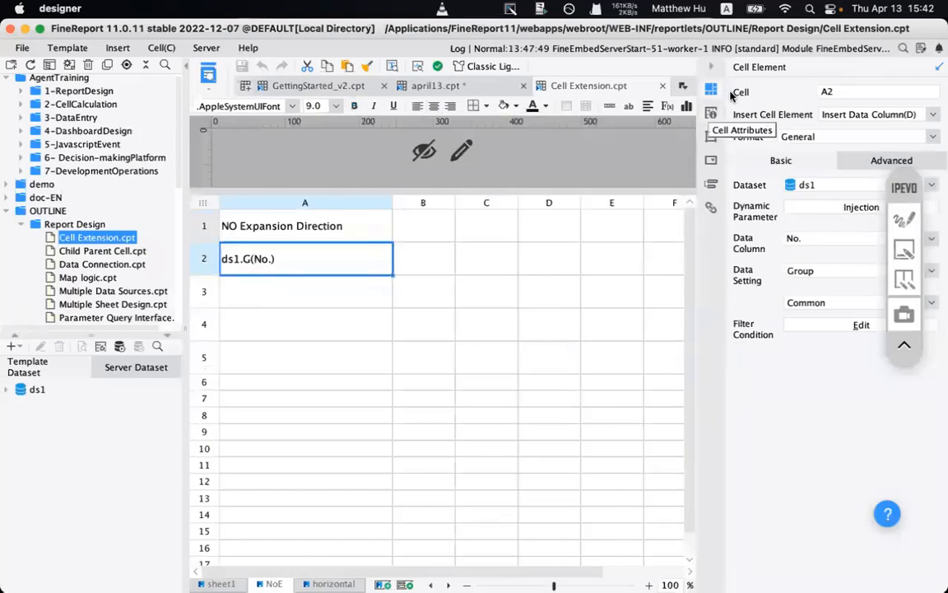
pyautogui.click(904, 219)
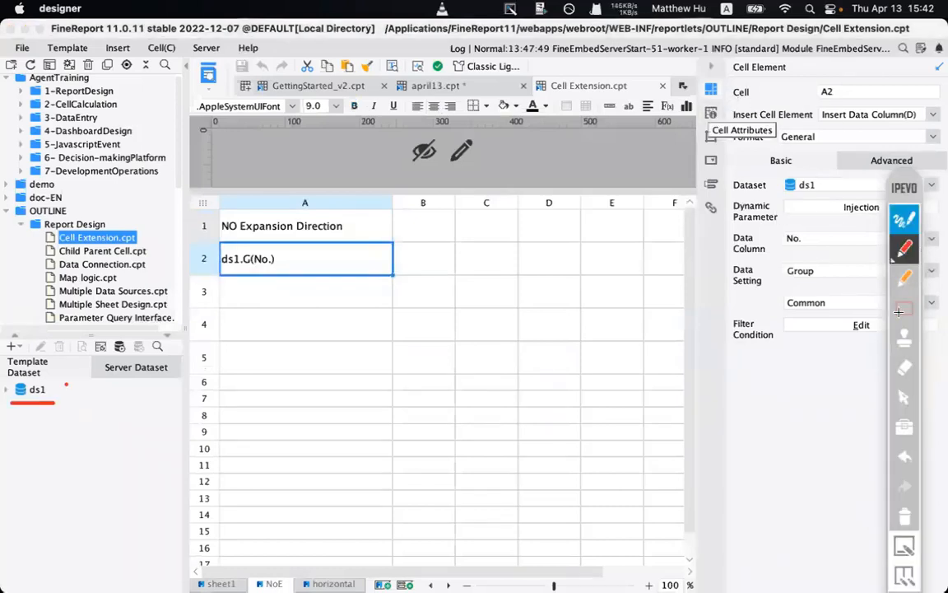
pyautogui.click(899, 311)
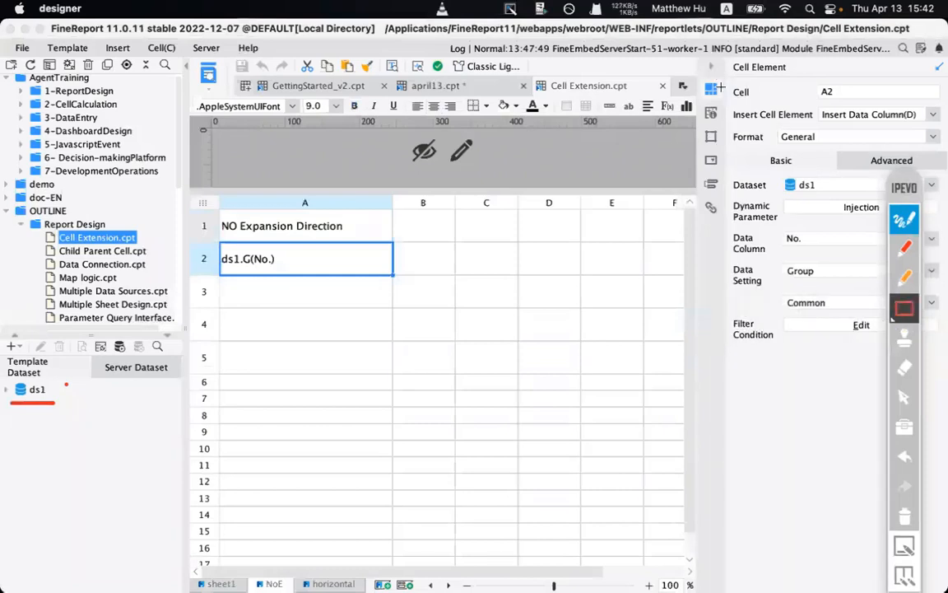
pyautogui.moveTo(718, 83)
pyautogui.mouseDown()
pyautogui.moveTo(832, 197)
pyautogui.moveTo(834, 157)
pyautogui.mouseUp()
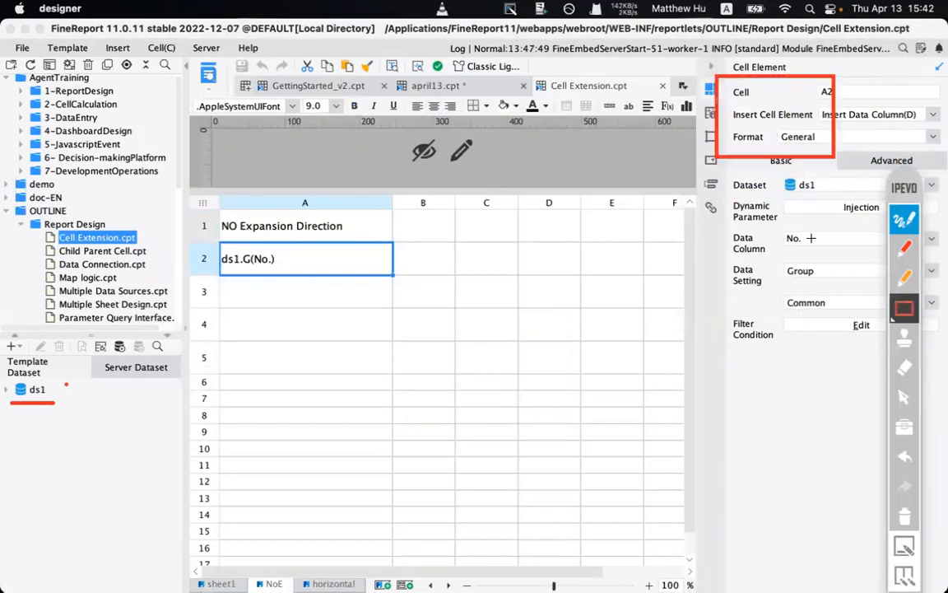
pyautogui.click(909, 517)
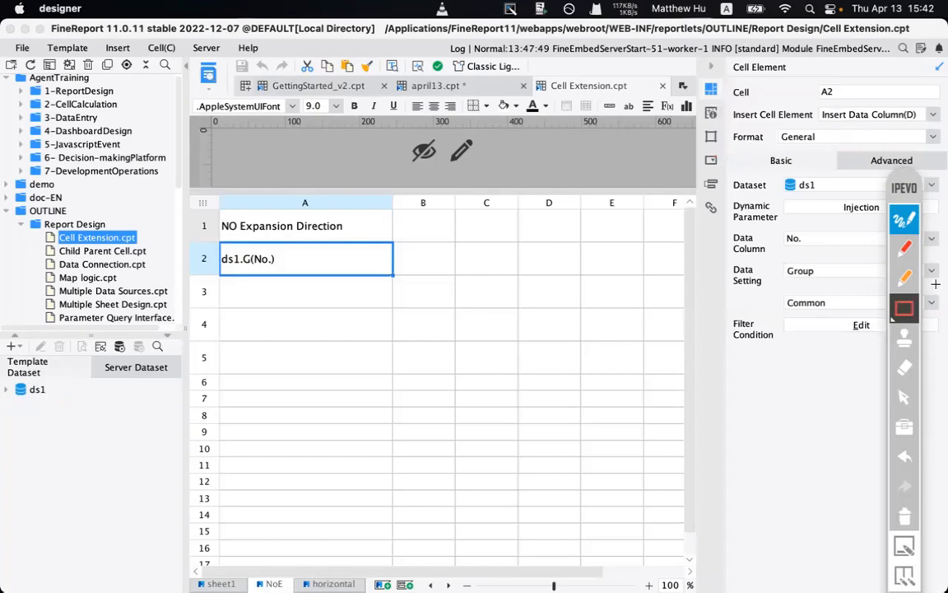
# - Show A2's Expand settings and box the none Expansion Direction, ds1 dataset and row-1 title
pyautogui.click(904, 396)
pyautogui.click(713, 114)
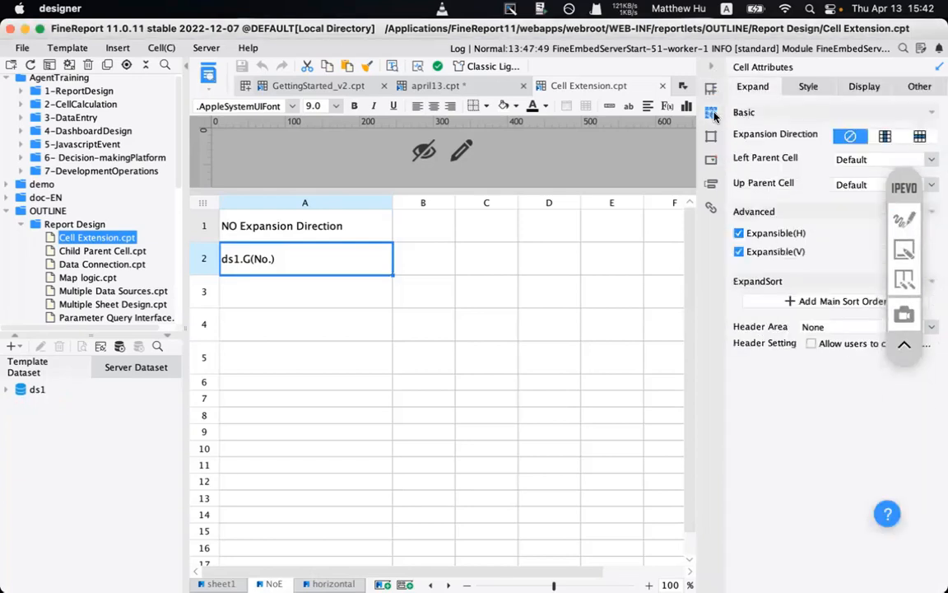
pyautogui.moveTo(902, 181); pyautogui.dragTo(907, 267)
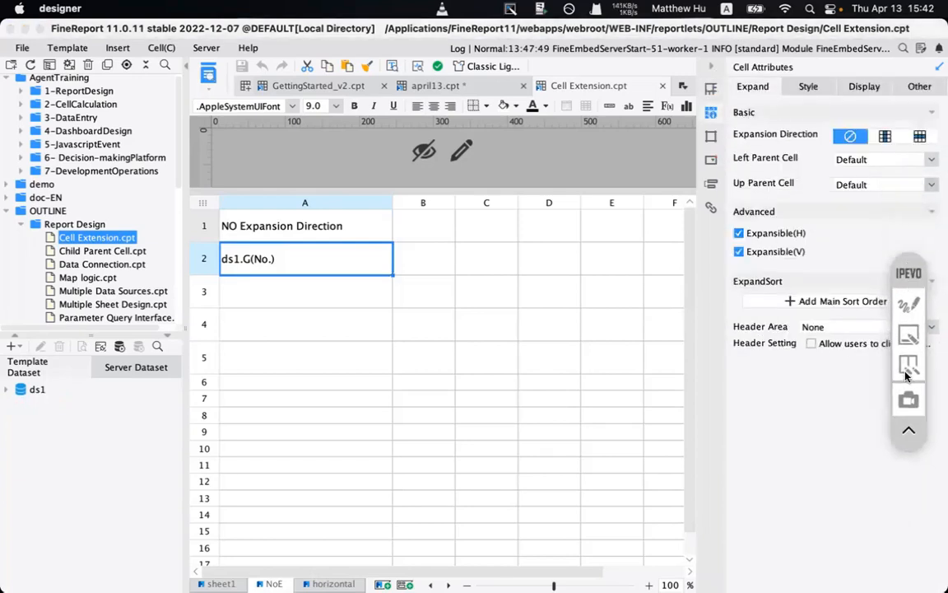
pyautogui.click(910, 308)
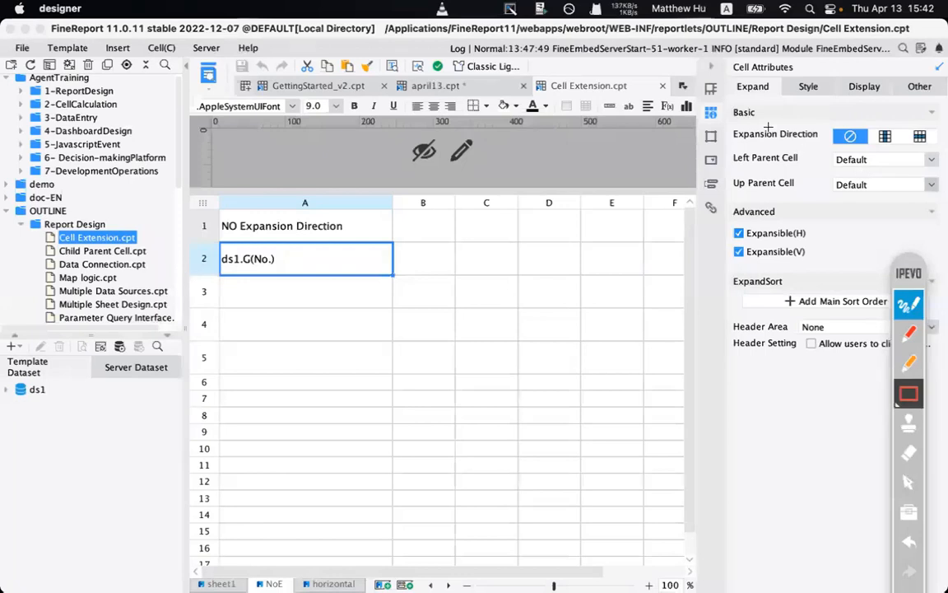
pyautogui.moveTo(725, 116); pyautogui.dragTo(939, 154)
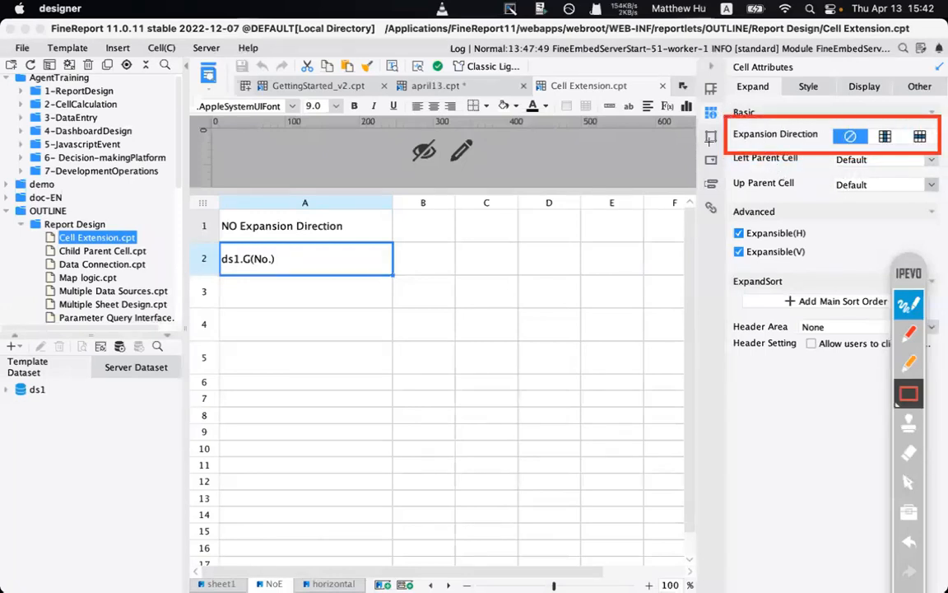
pyautogui.moveTo(5, 375); pyautogui.dragTo(169, 411)
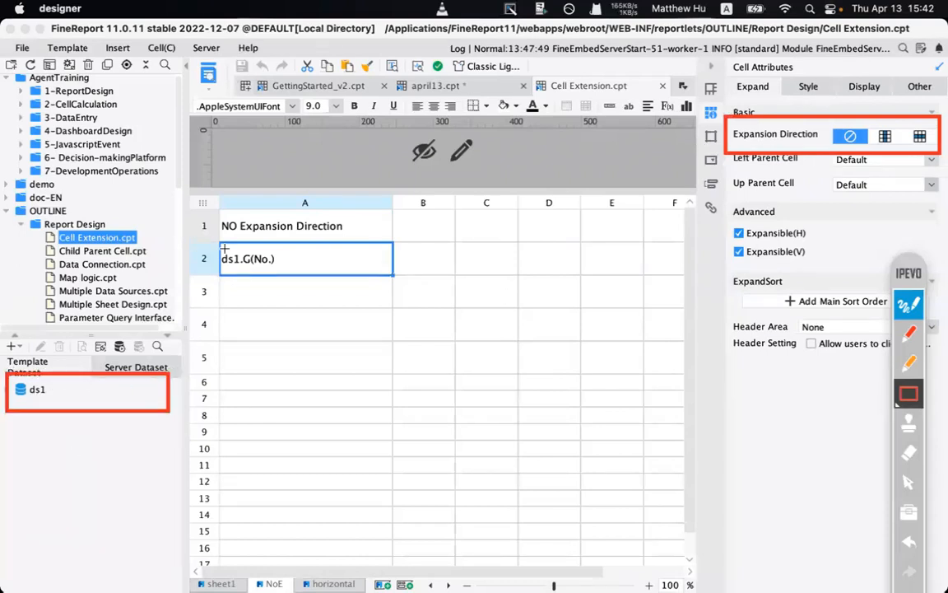
pyautogui.moveTo(212, 241); pyautogui.dragTo(402, 285)
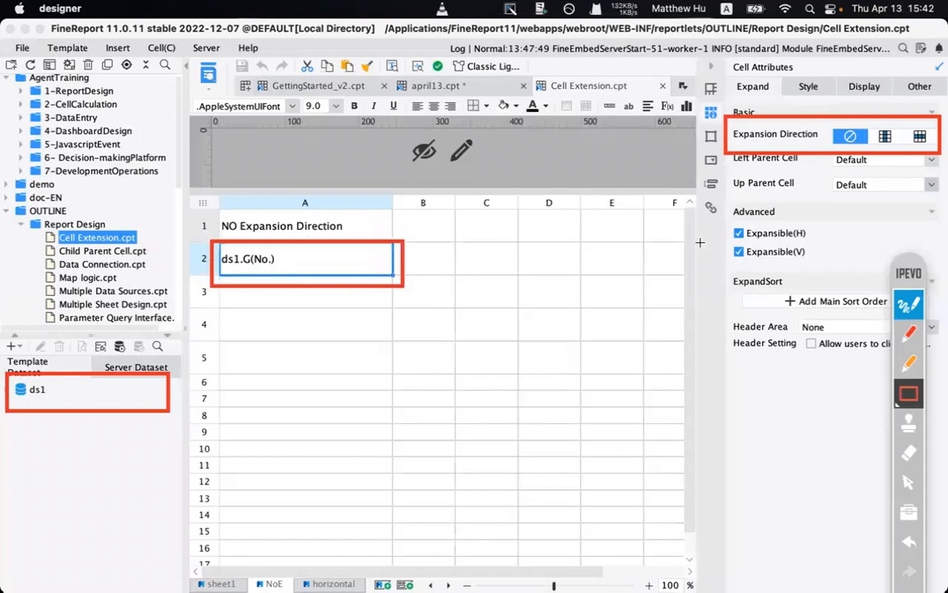
pyautogui.moveTo(198, 202); pyautogui.dragTo(398, 238)
pyautogui.click(912, 333)
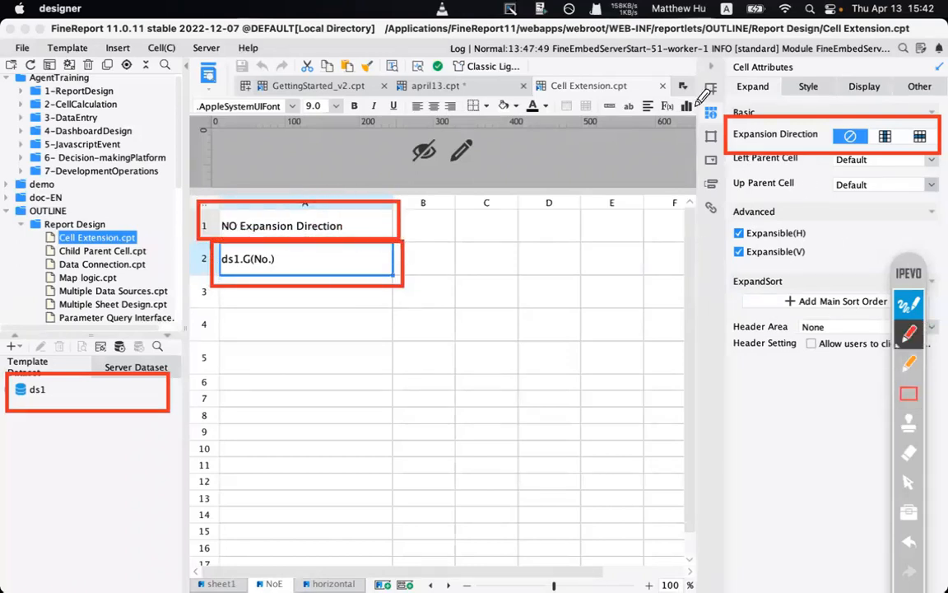
pyautogui.moveTo(717, 124)
pyautogui.mouseDown()
pyautogui.moveTo(461, 187)
pyautogui.moveTo(416, 219)
pyautogui.mouseUp()
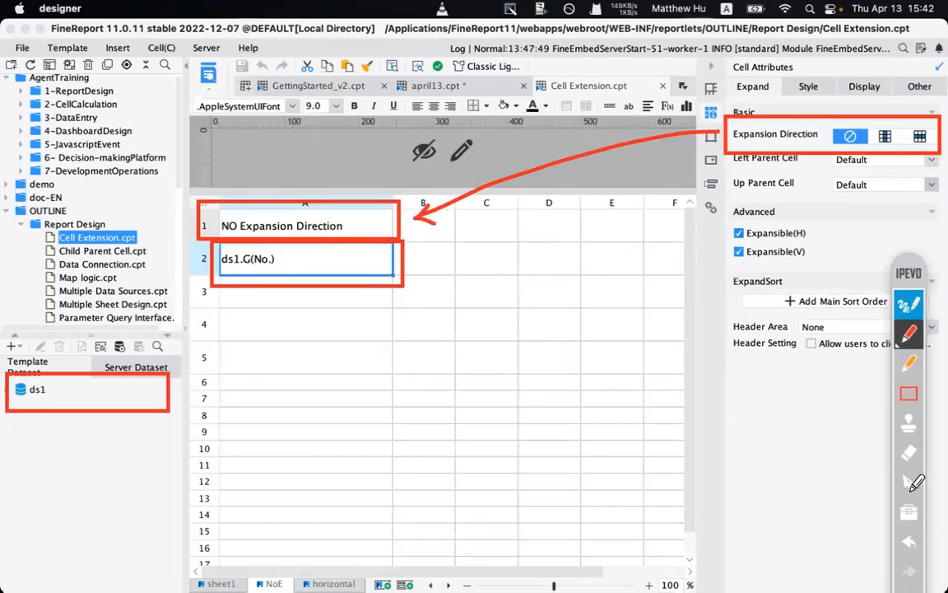
pyautogui.click(910, 306)
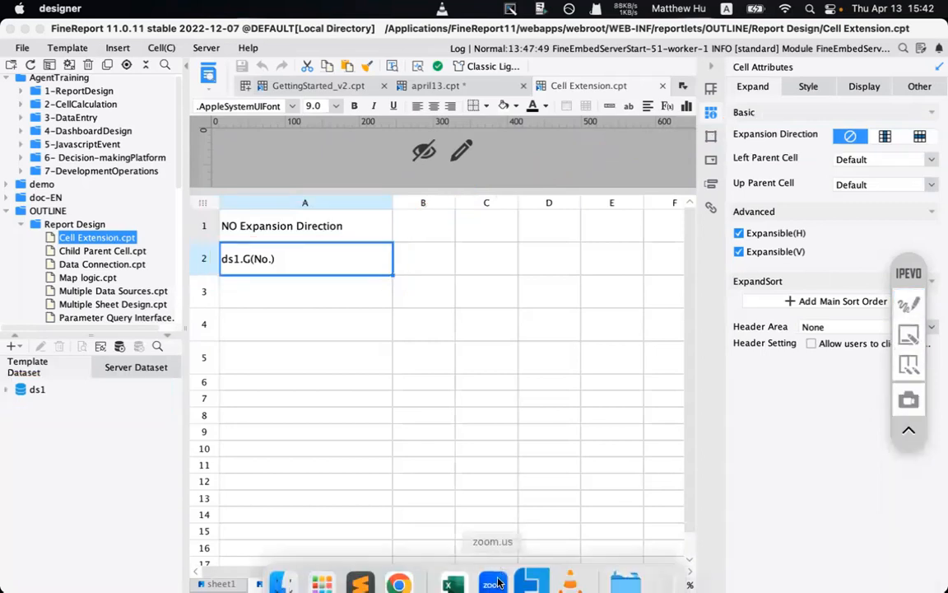
# - Advance the preview to page 2, highlight the single 22,23,24,25 cell, and return to the designer
pyautogui.moveTo(480, 582)
pyautogui.click(398, 566)
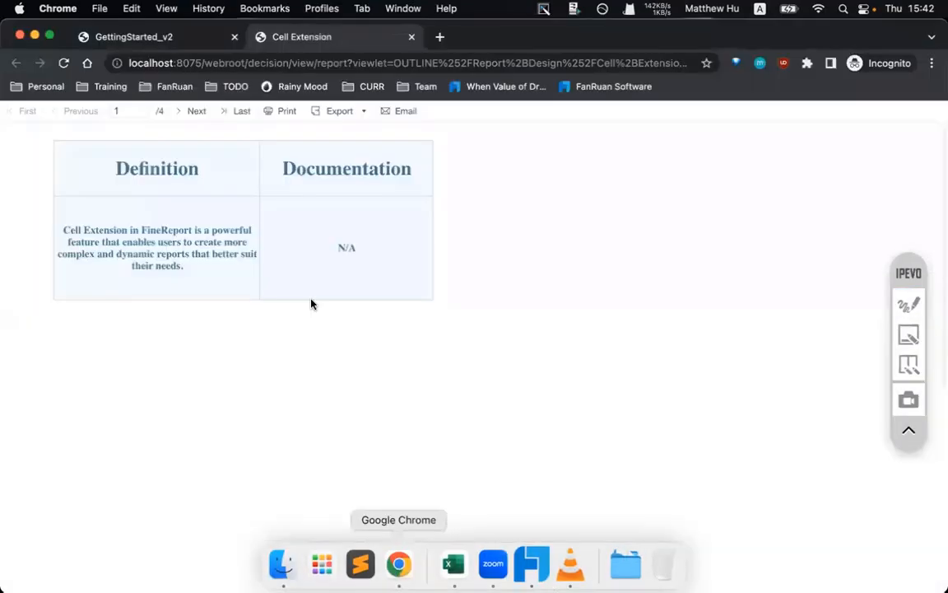
pyautogui.click(186, 111)
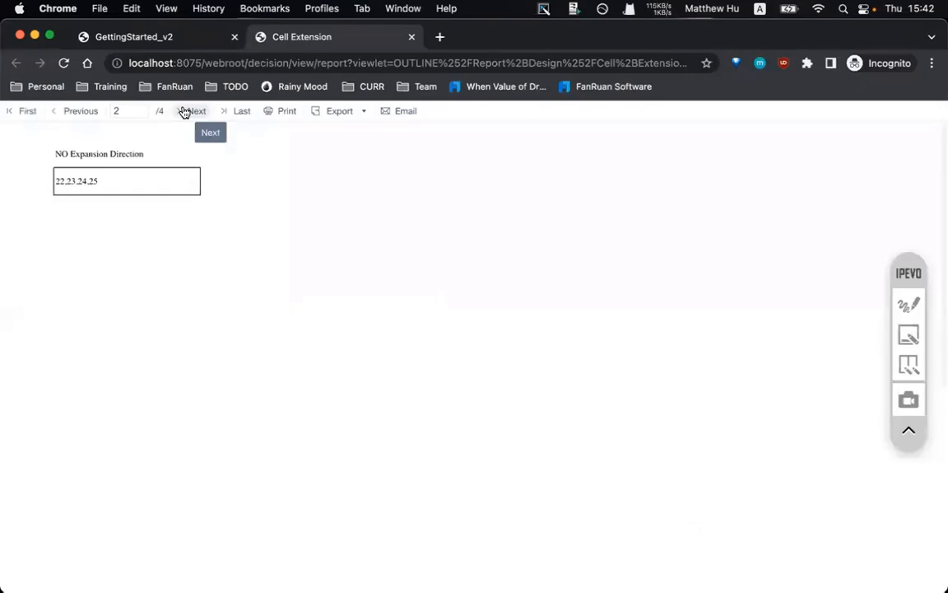
pyautogui.moveTo(99, 188); pyautogui.dragTo(145, 154)
pyautogui.click(55, 181)
pyautogui.click(73, 185)
pyautogui.click(67, 192)
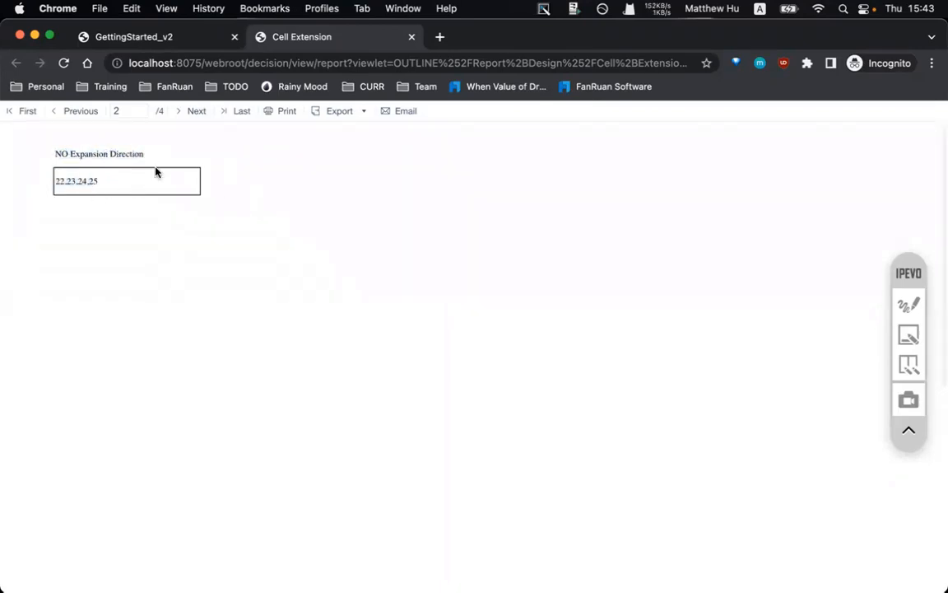
pyautogui.moveTo(447, 580)
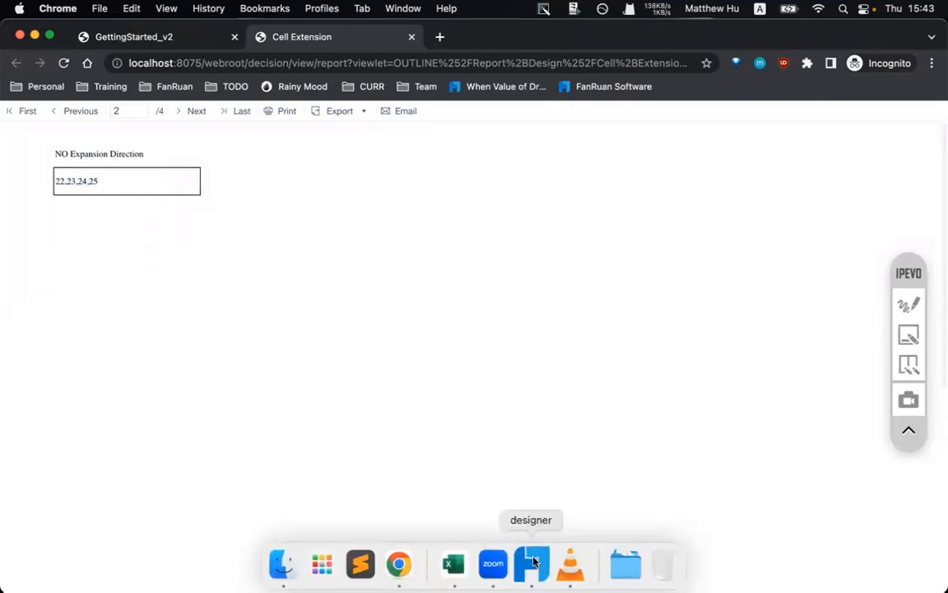
pyautogui.click(532, 563)
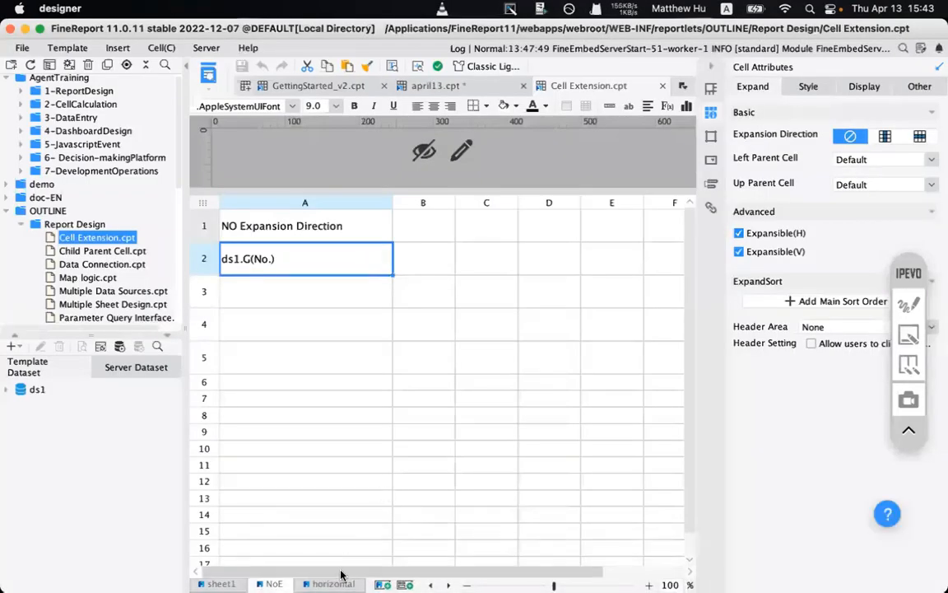
# - Show the horizontal sheet's ds1.G(Order ID) cell B2 and select across B2:D2
pyautogui.click(330, 582)
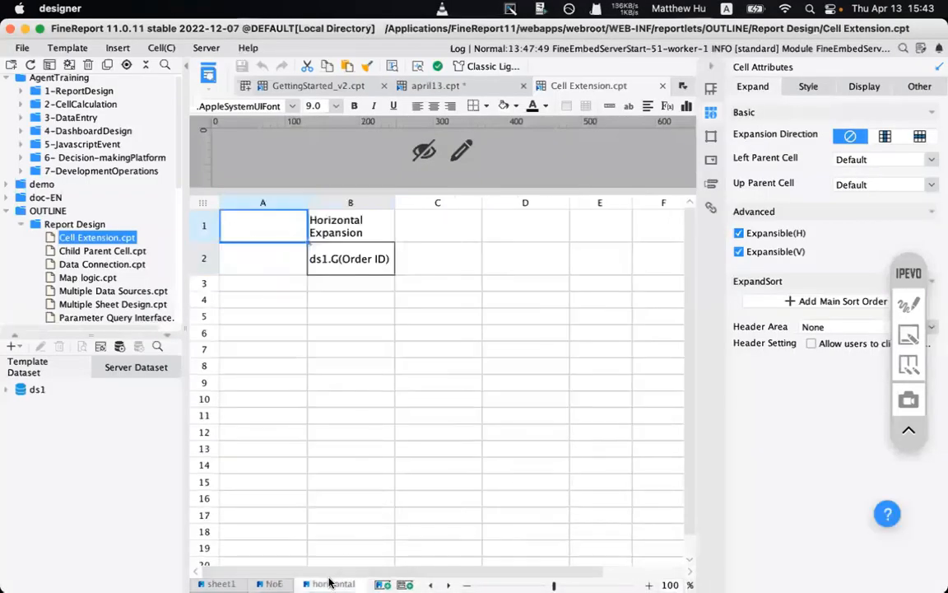
pyautogui.click(349, 258)
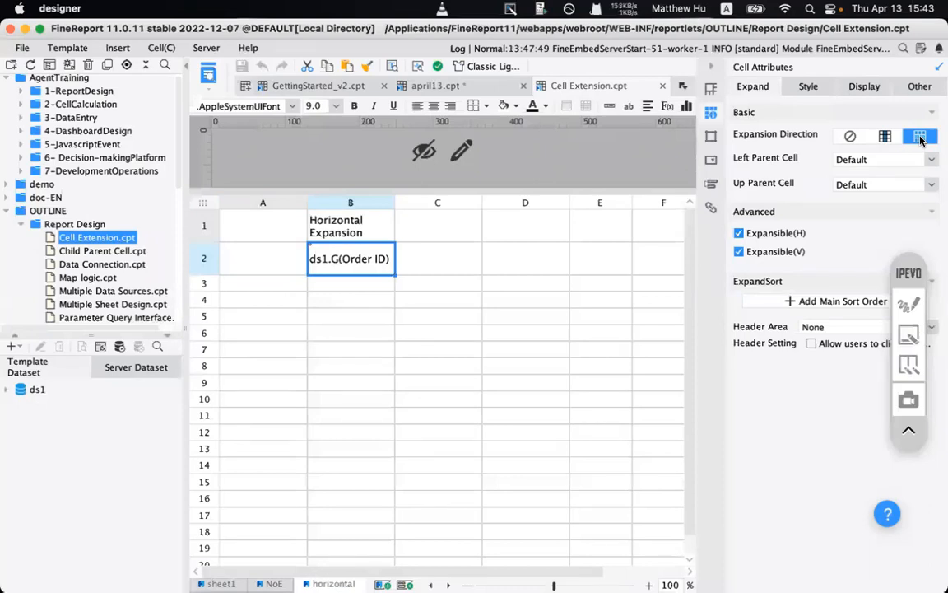
pyautogui.moveTo(421, 258); pyautogui.dragTo(607, 259)
pyautogui.click(365, 259)
pyautogui.moveTo(367, 258); pyautogui.dragTo(566, 266)
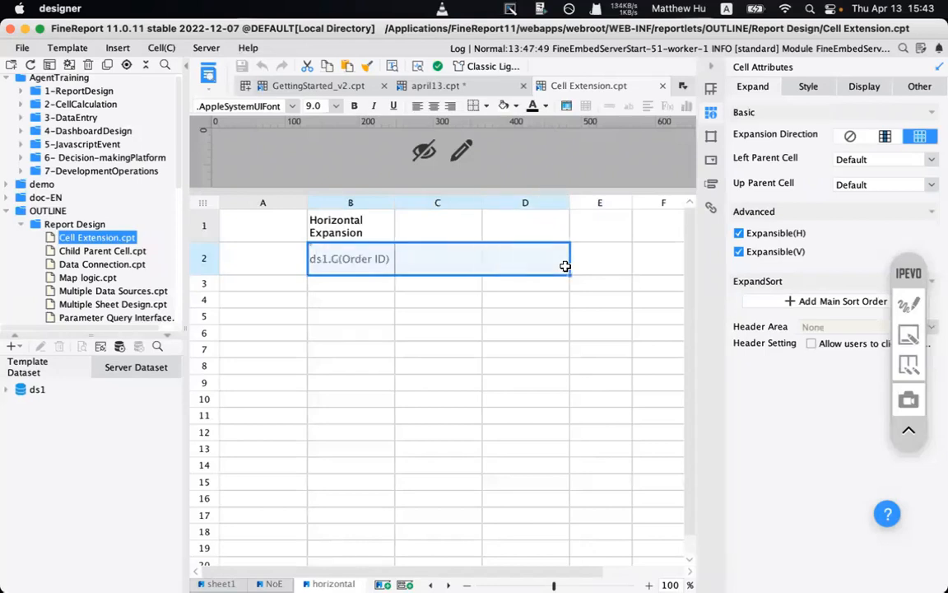
pyautogui.click(398, 568)
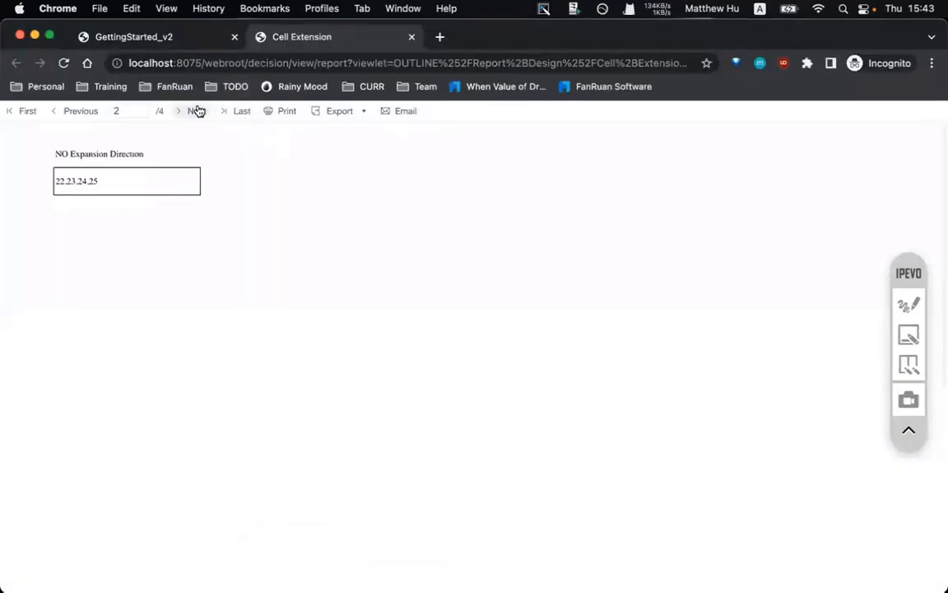
# - On preview page 3, highlight Order IDs 10248–10251 laid out across one row
pyautogui.click(197, 110)
pyautogui.moveTo(144, 168); pyautogui.dragTo(178, 152)
pyautogui.click(170, 184)
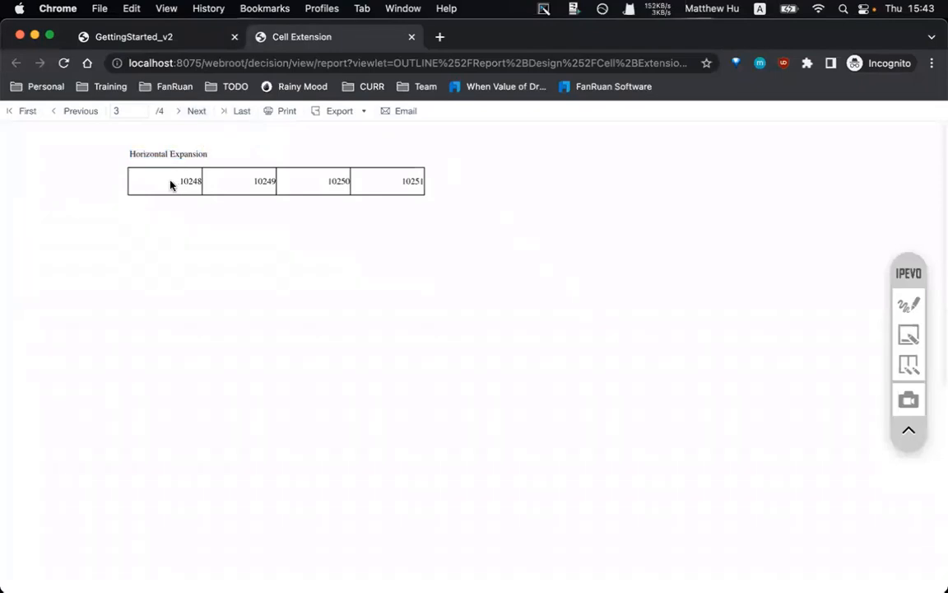
pyautogui.moveTo(278, 183); pyautogui.dragTo(418, 179)
pyautogui.moveTo(317, 181); pyautogui.dragTo(420, 178)
pyautogui.click(250, 140)
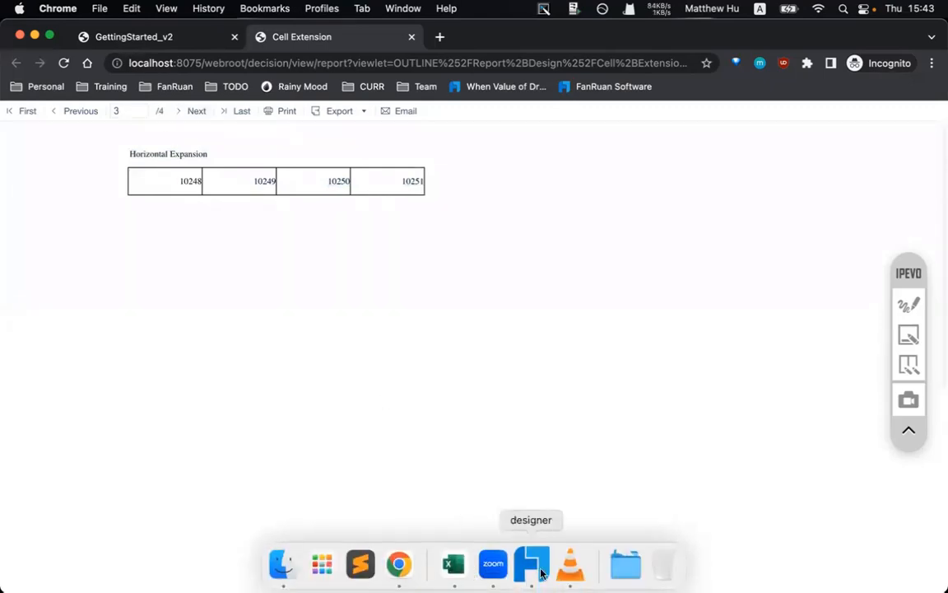
pyautogui.click(531, 565)
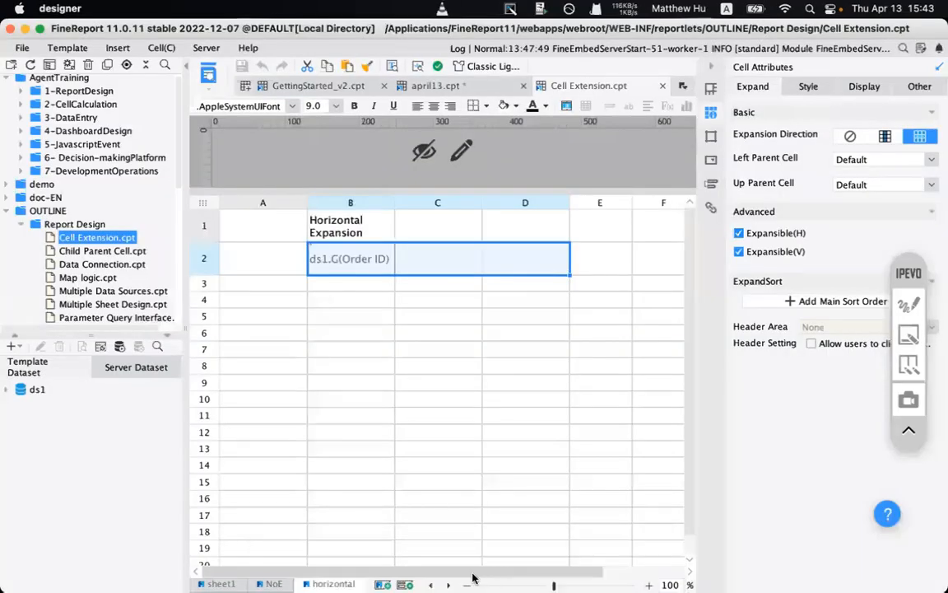
# - Box the browser Dock icon and the sheet-tab scroll area with annotations, then clear them
pyautogui.click(906, 308)
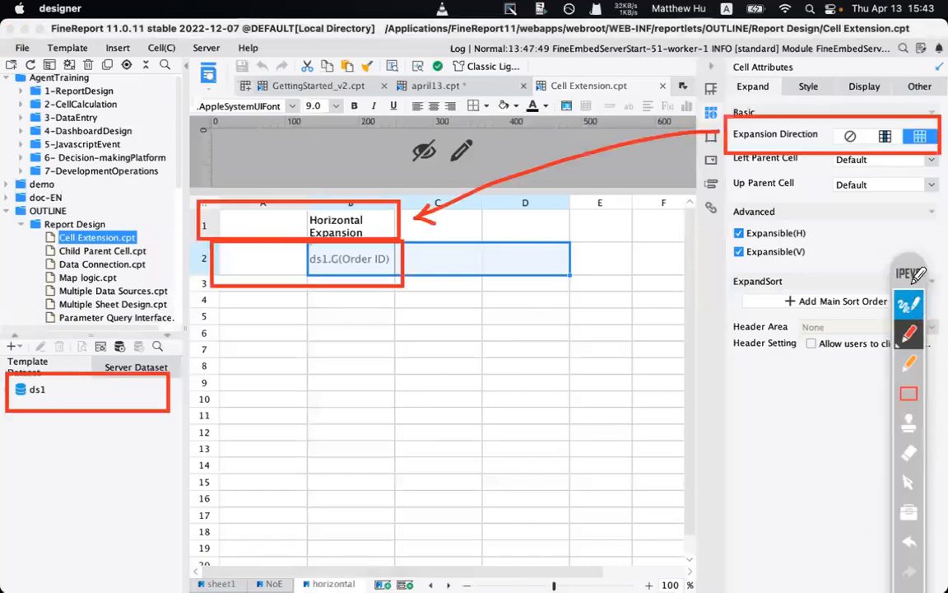
pyautogui.moveTo(910, 279); pyautogui.dragTo(874, 146)
pyautogui.click(871, 464)
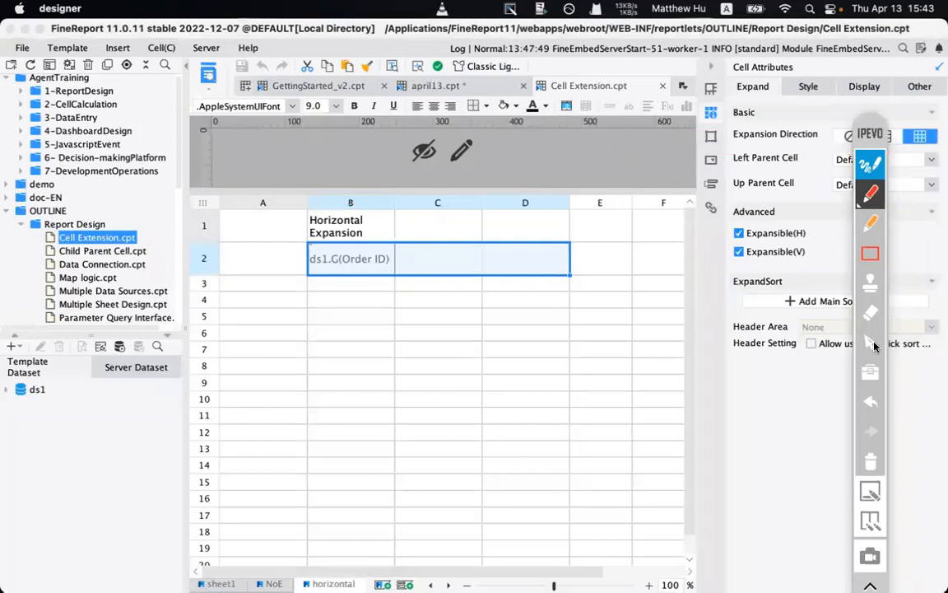
pyautogui.click(869, 251)
pyautogui.moveTo(355, 549)
pyautogui.mouseDown()
pyautogui.moveTo(404, 586)
pyautogui.moveTo(470, 589)
pyautogui.moveTo(412, 591)
pyautogui.moveTo(424, 591)
pyautogui.mouseUp()
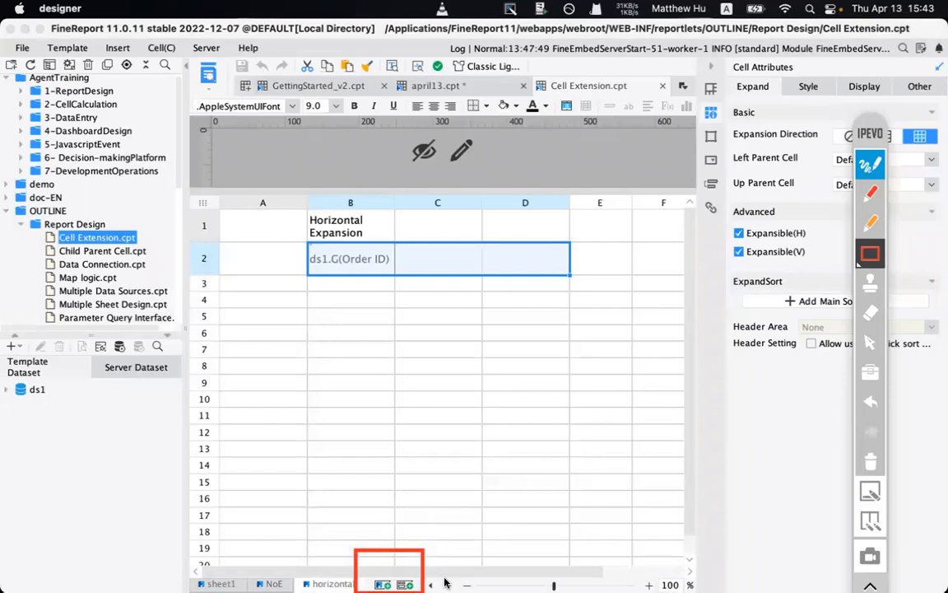
pyautogui.moveTo(427, 568); pyautogui.dragTo(475, 591)
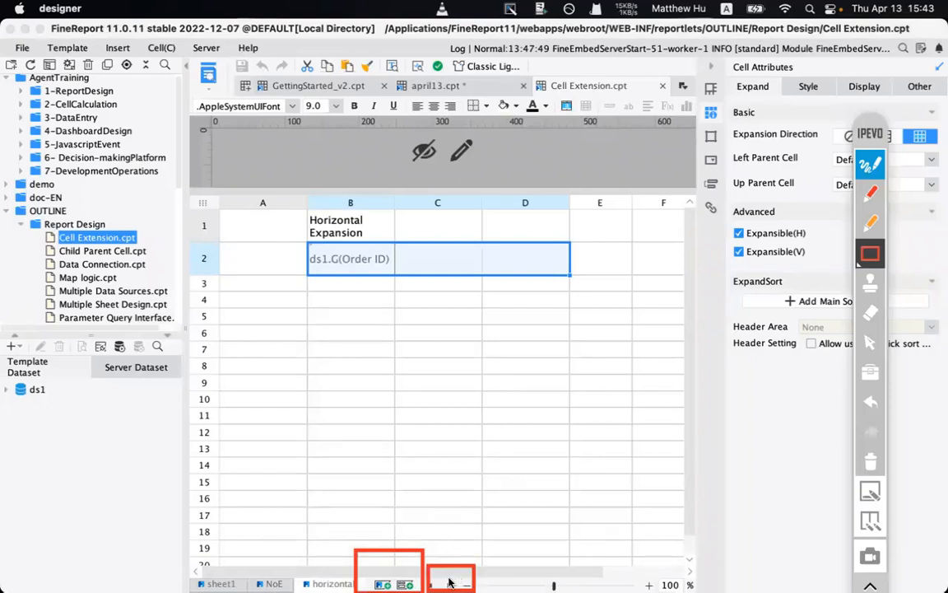
pyautogui.click(871, 457)
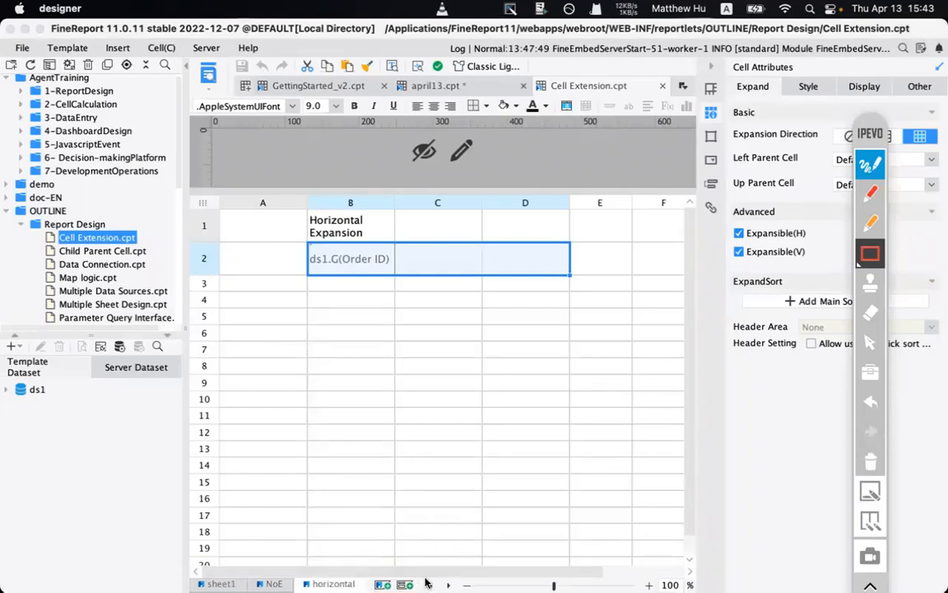
pyautogui.click(871, 167)
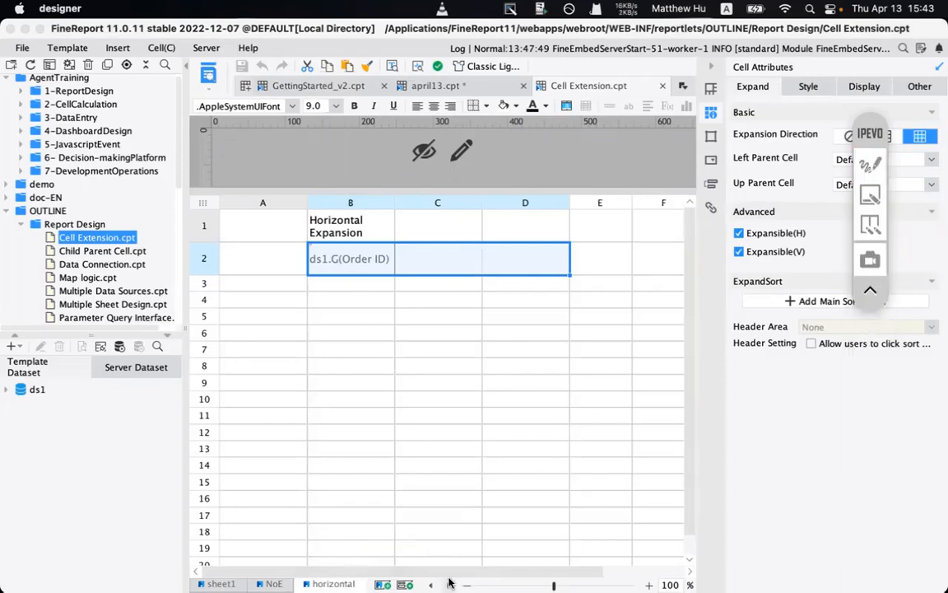
# - Show the vertical sheet with ds1.G(Order ID) in B2 under Vertical Expansion
pyautogui.click(447, 583)
pyautogui.click(334, 584)
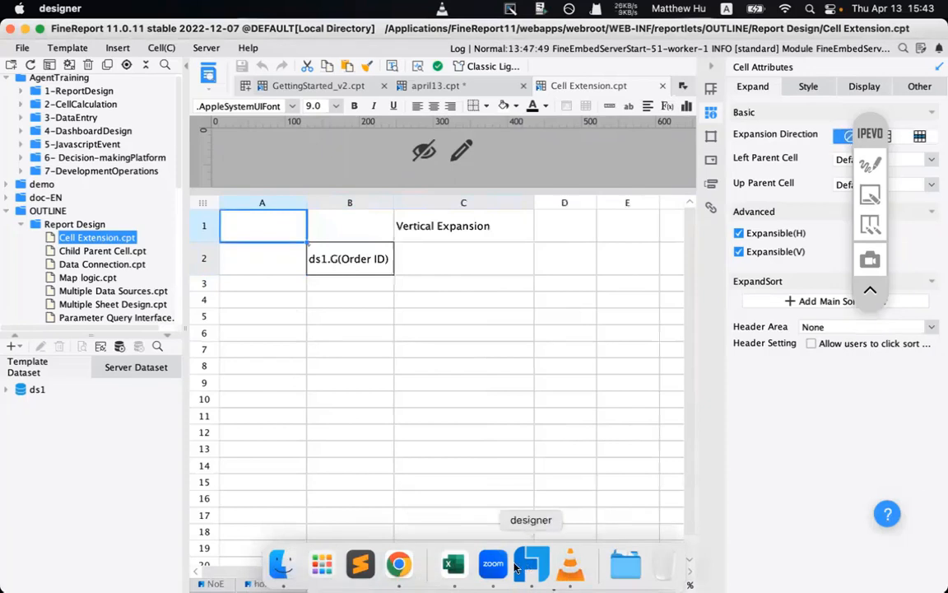
pyautogui.click(400, 564)
# - Advance the preview to page 4 and highlight the Vertical Expansion title and first order number
pyautogui.click(198, 111)
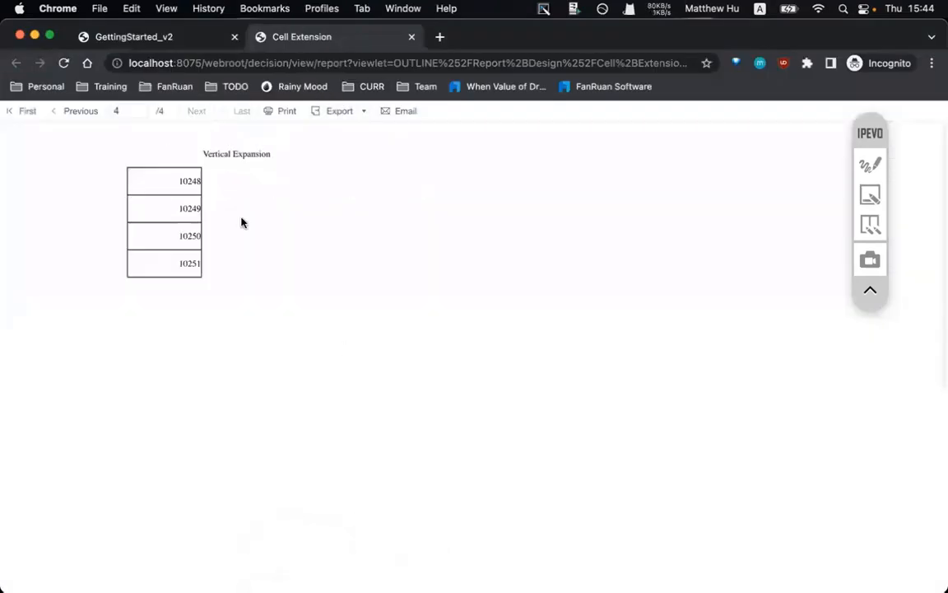
pyautogui.moveTo(207, 153); pyautogui.dragTo(183, 287)
pyautogui.click(182, 287)
# - Open Child Parent Cell.cpt in the designer and send it to browser preview
pyautogui.moveTo(399, 576)
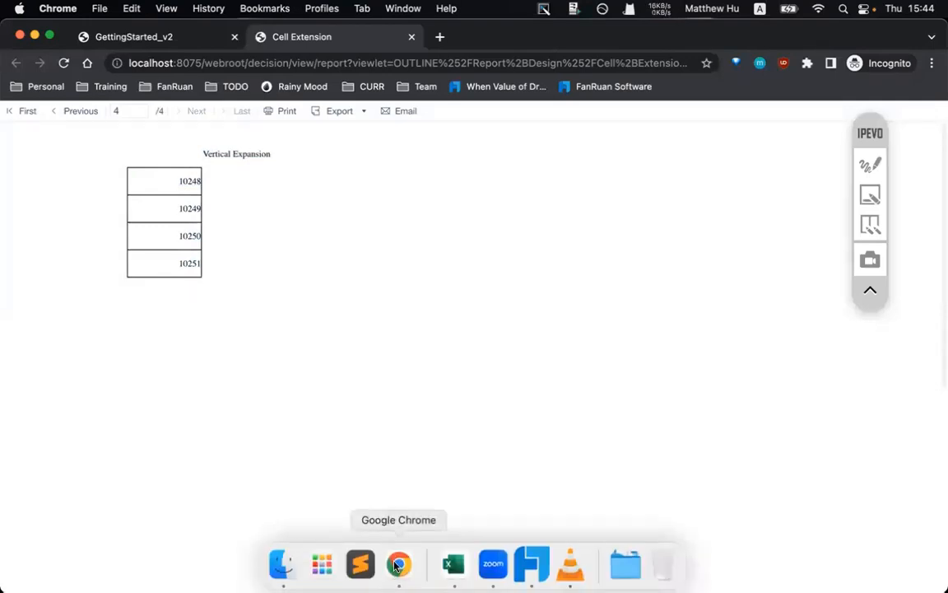
pyautogui.click(532, 564)
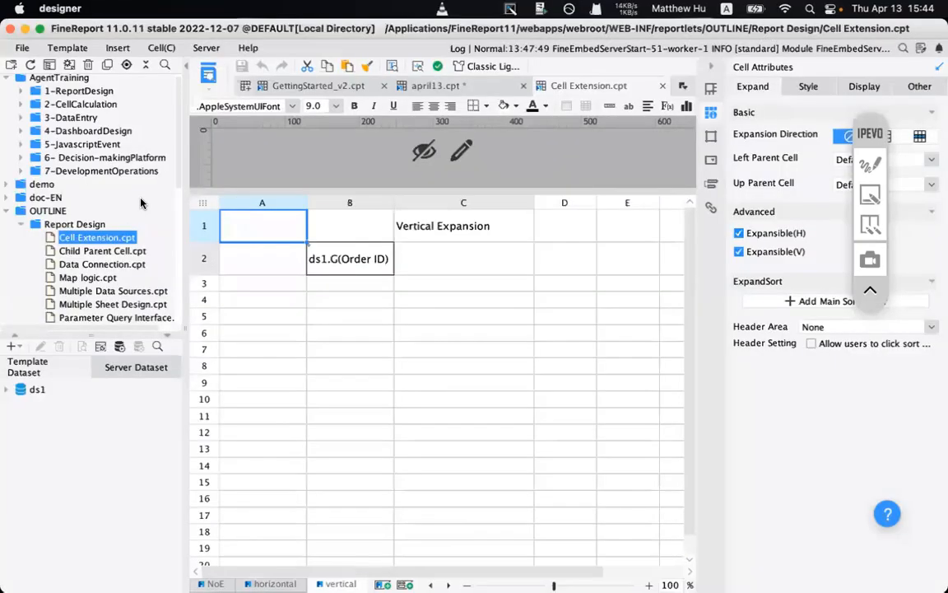
pyautogui.doubleClick(94, 252)
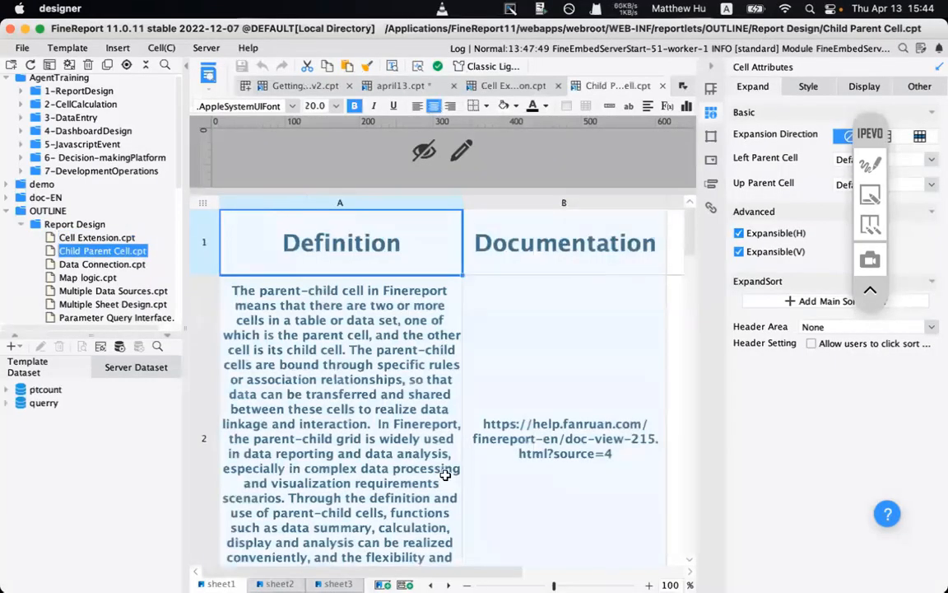
pyautogui.click(208, 72)
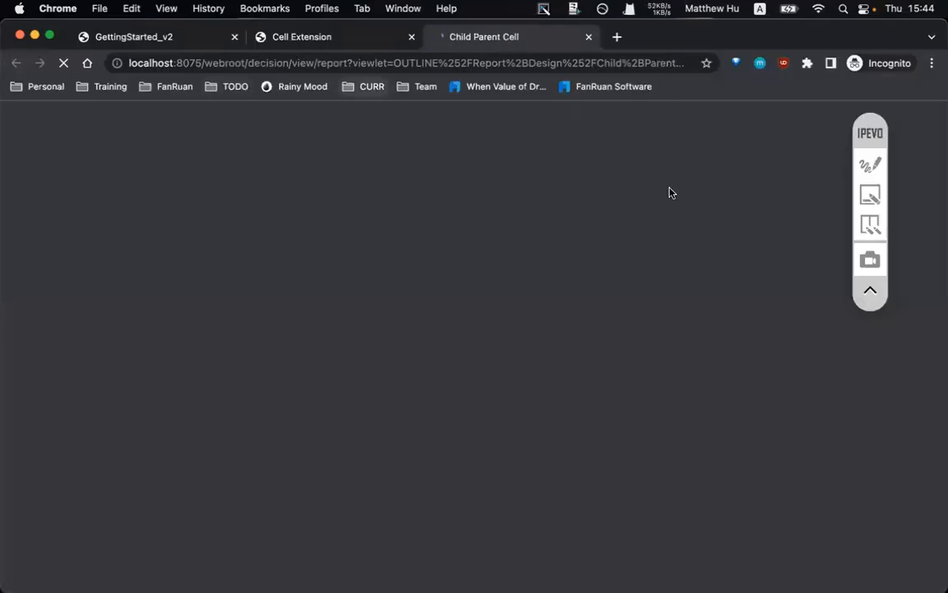
# - Close the Cell Extension preview, read the parent-child cell definition on page 1, then return to the designer
pyautogui.click(412, 37)
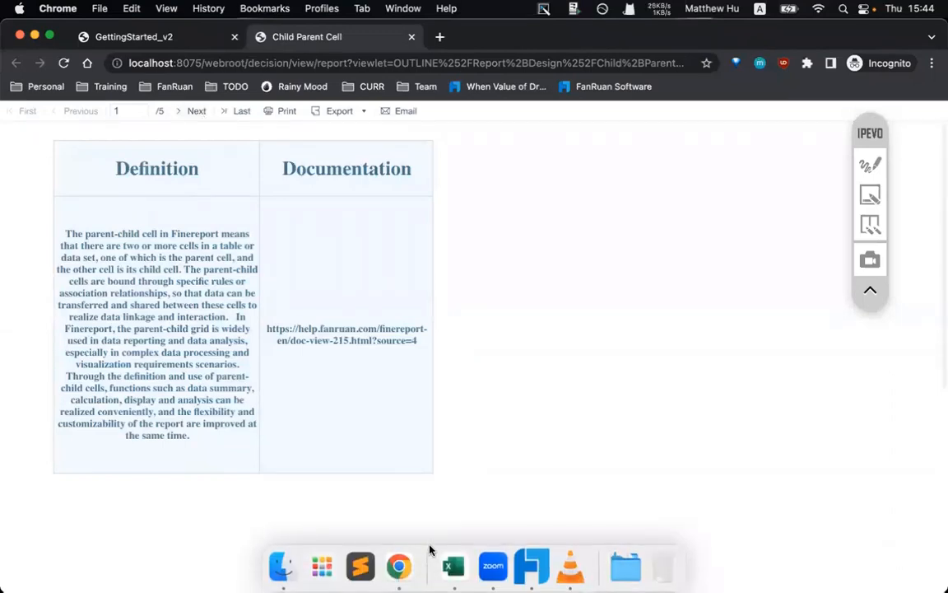
pyautogui.moveTo(86, 234); pyautogui.dragTo(125, 262)
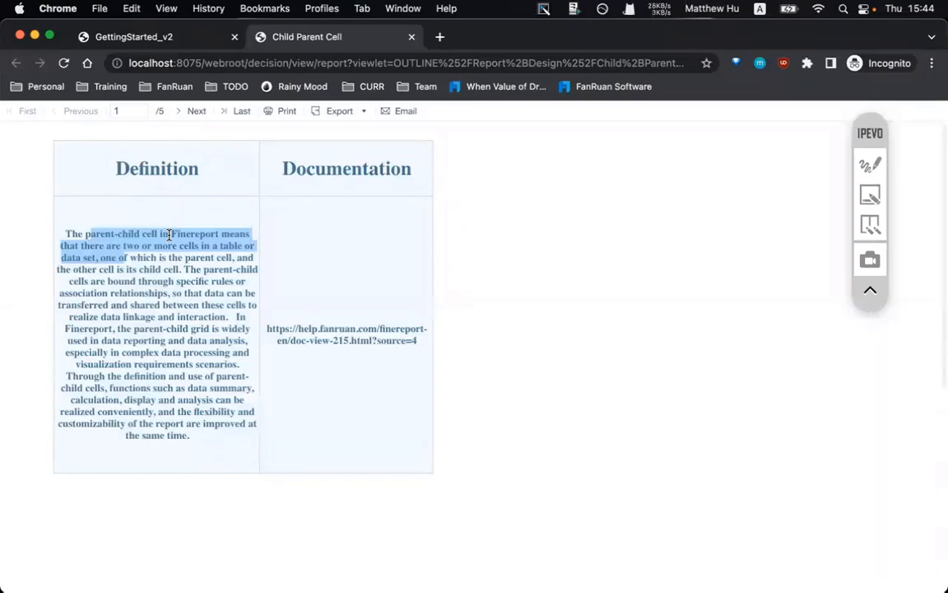
pyautogui.click(528, 570)
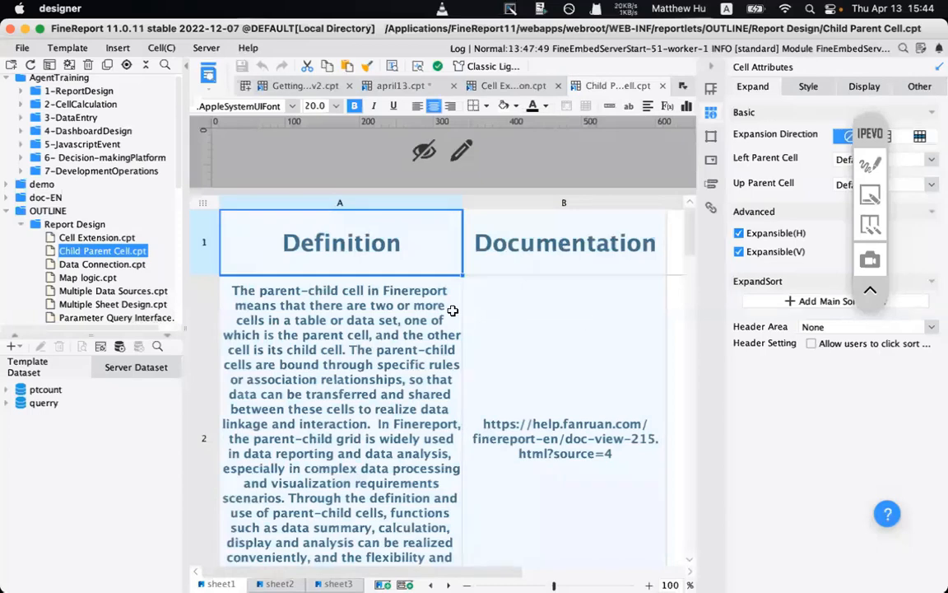
# - On sheet2, select the Region and Sales headers and A2, ending on Salesperson cell B2
pyautogui.click(284, 583)
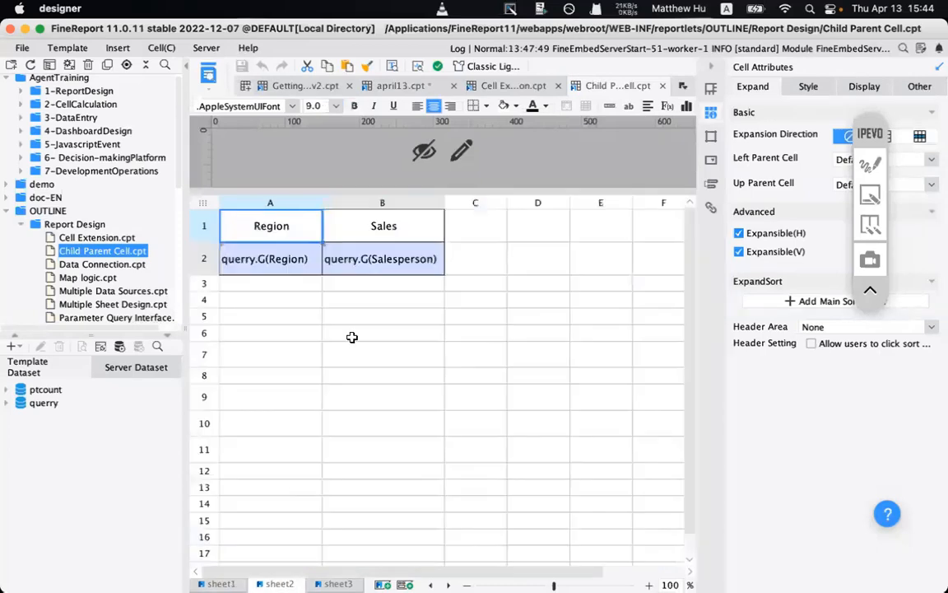
pyautogui.click(359, 310)
pyautogui.click(252, 232)
pyautogui.keyDown('shift'); pyautogui.click(340, 232); pyautogui.keyUp('shift')
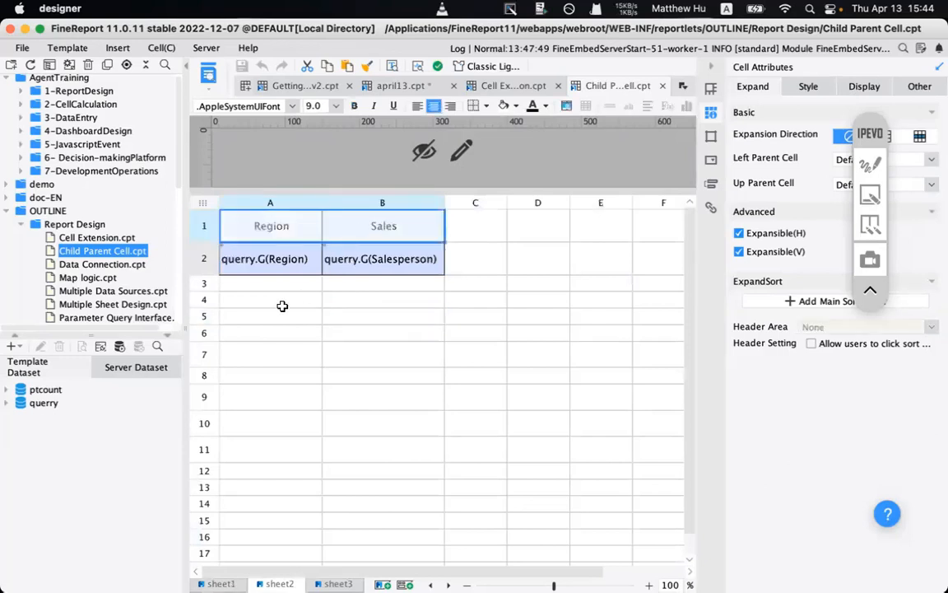
pyautogui.click(271, 229)
pyautogui.click(381, 224)
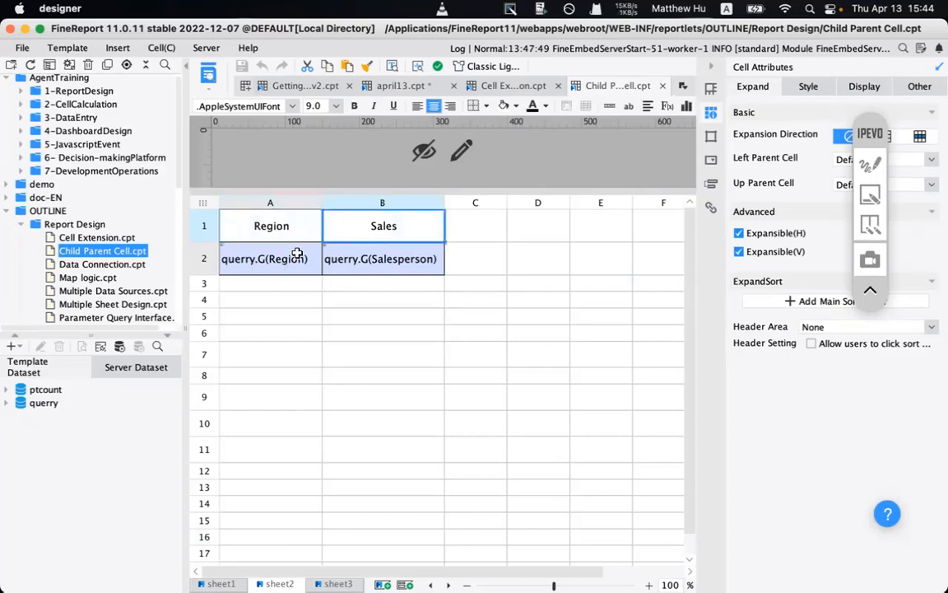
pyautogui.click(268, 256)
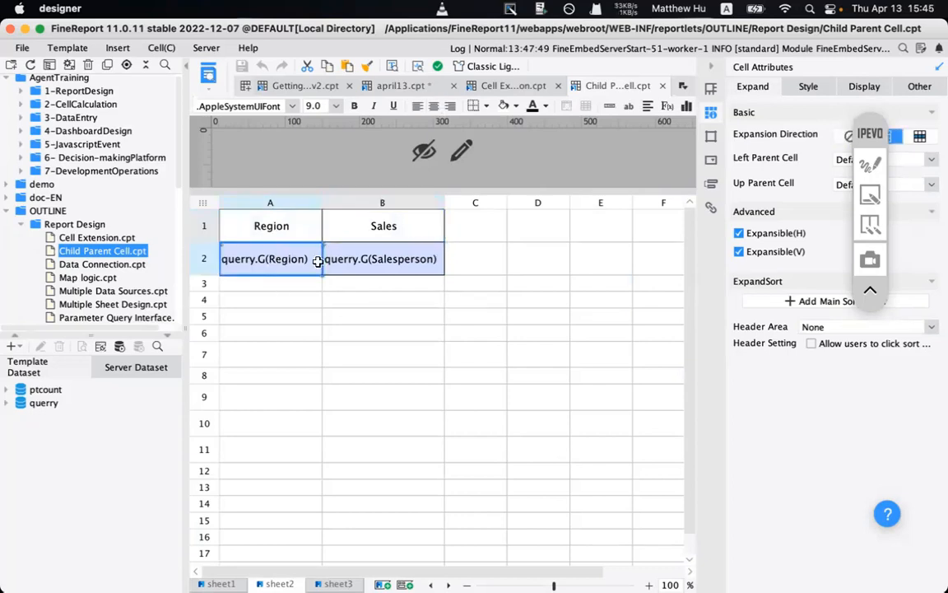
pyautogui.click(374, 263)
# - Review B2's Left Parent Cell setting of Custom A2, then bring the browser preview forward
pyautogui.moveTo(876, 134); pyautogui.dragTo(874, 322)
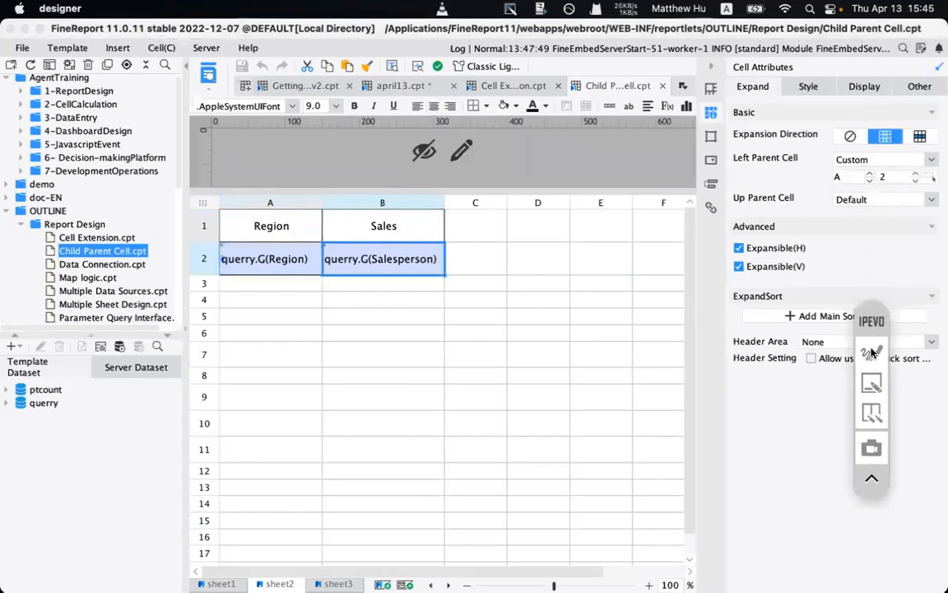
pyautogui.click(872, 353)
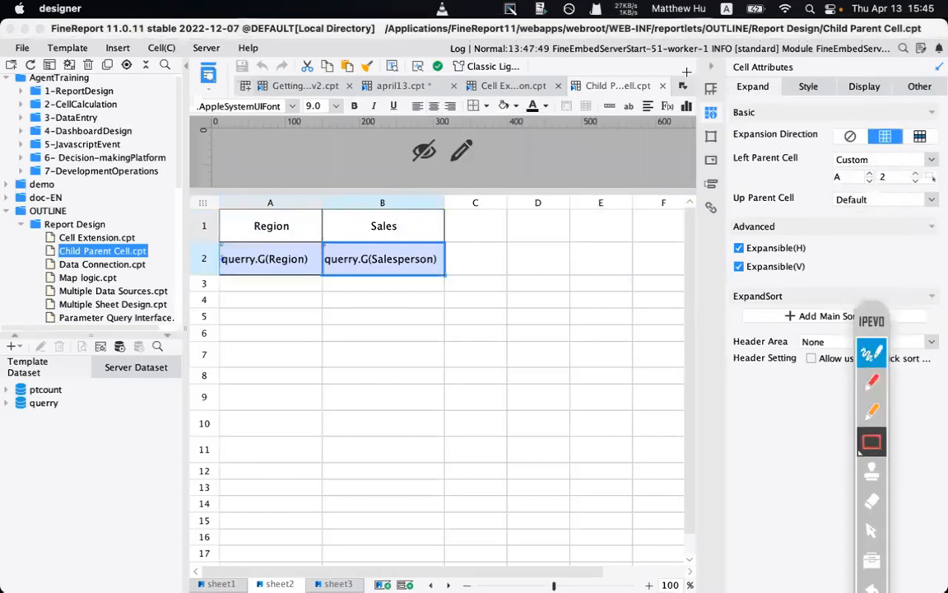
pyautogui.moveTo(698, 78)
pyautogui.mouseDown()
pyautogui.moveTo(943, 173)
pyautogui.moveTo(941, 234)
pyautogui.mouseUp()
pyautogui.click(865, 281)
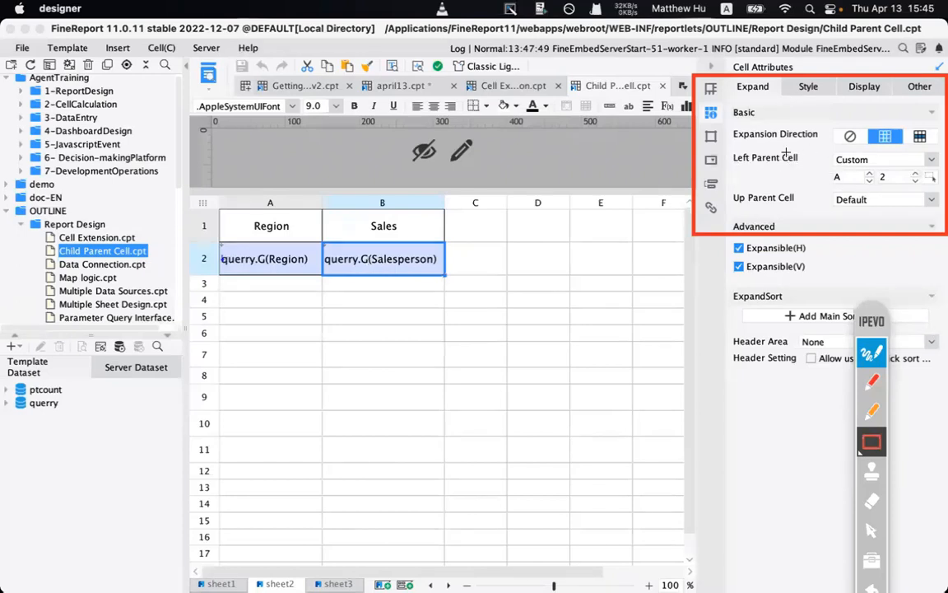
pyautogui.moveTo(736, 130); pyautogui.dragTo(738, 163)
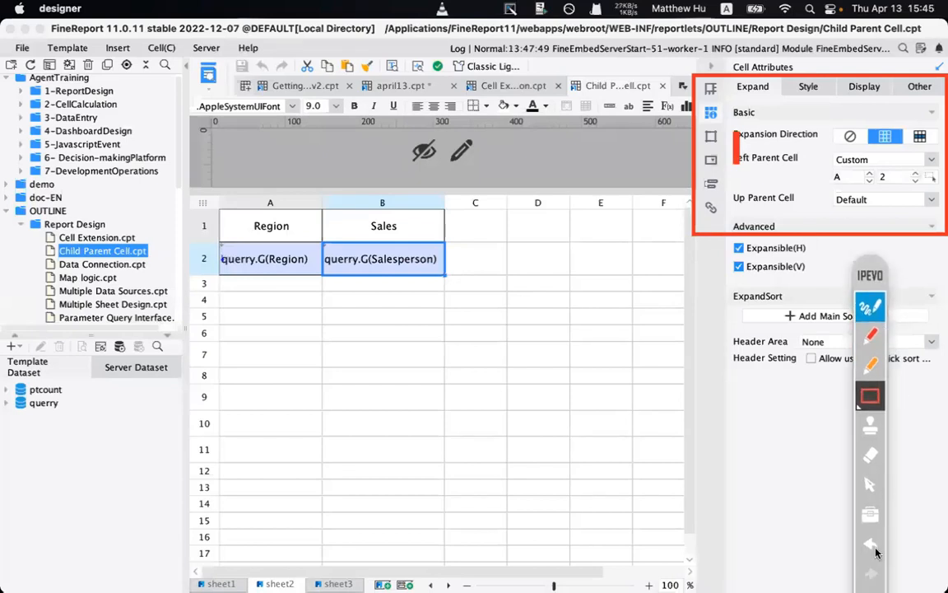
pyautogui.click(869, 549)
pyautogui.moveTo(725, 150)
pyautogui.mouseDown()
pyautogui.moveTo(805, 186)
pyautogui.moveTo(810, 172)
pyautogui.mouseUp()
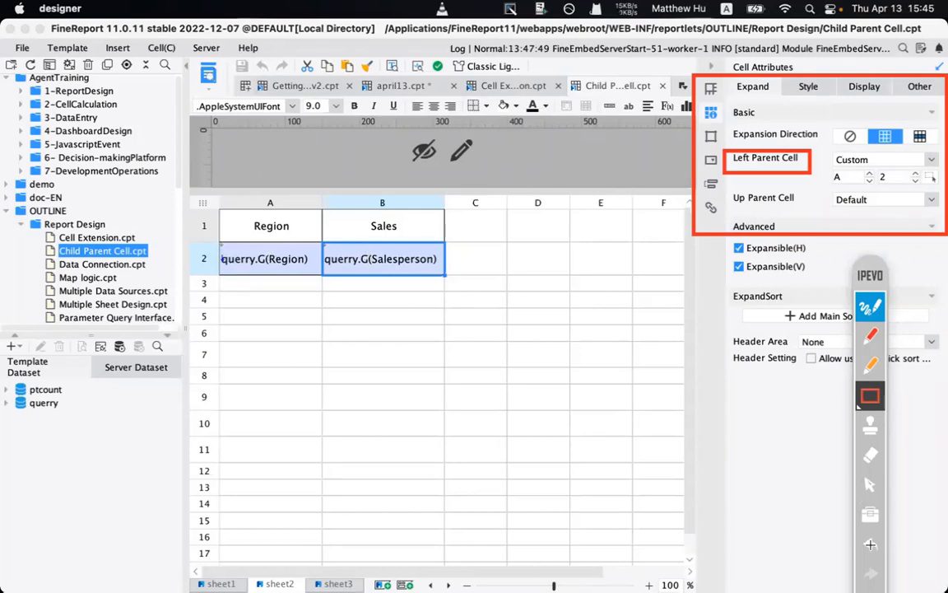
pyautogui.moveTo(876, 277); pyautogui.dragTo(859, 106)
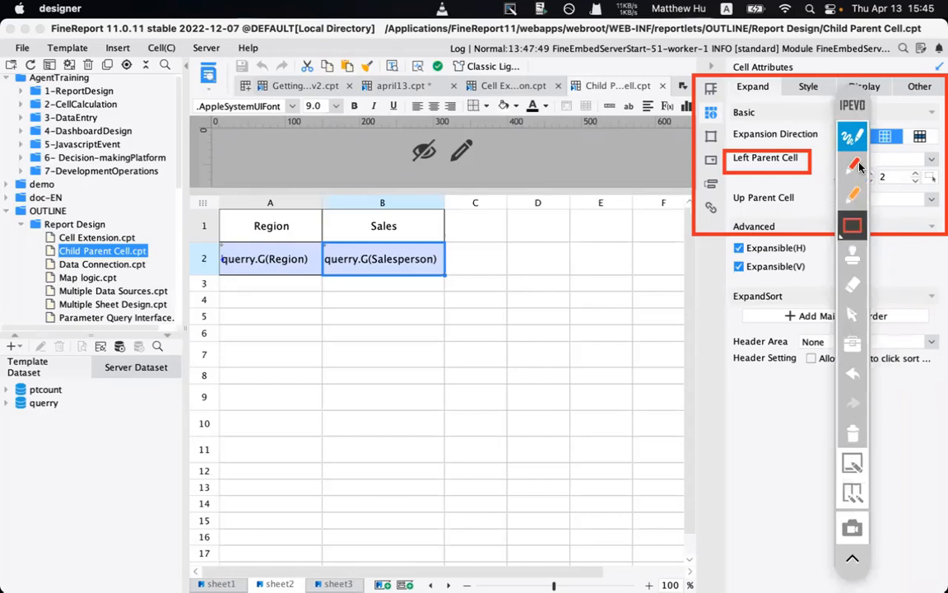
pyautogui.click(852, 433)
pyautogui.moveTo(400, 568)
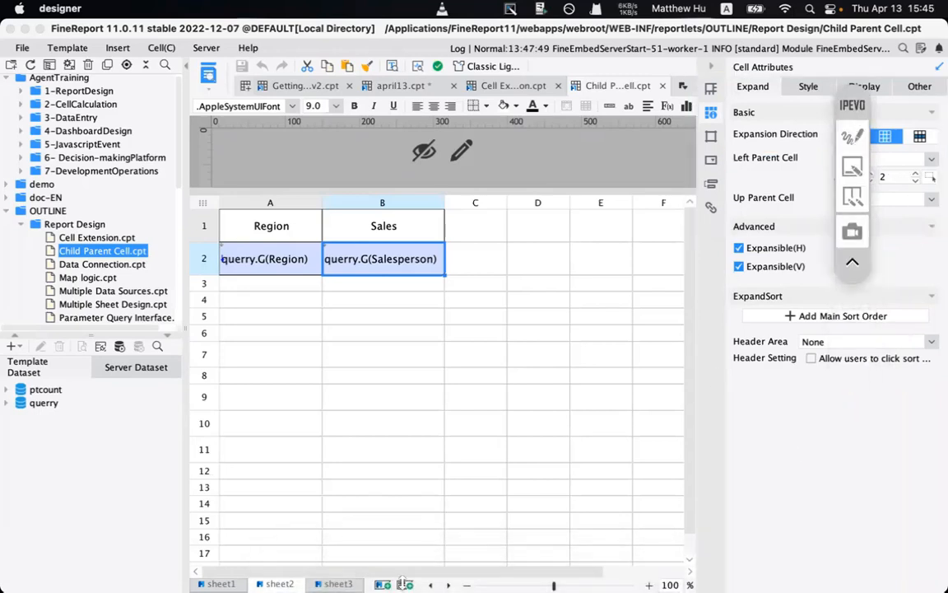
pyautogui.click(397, 571)
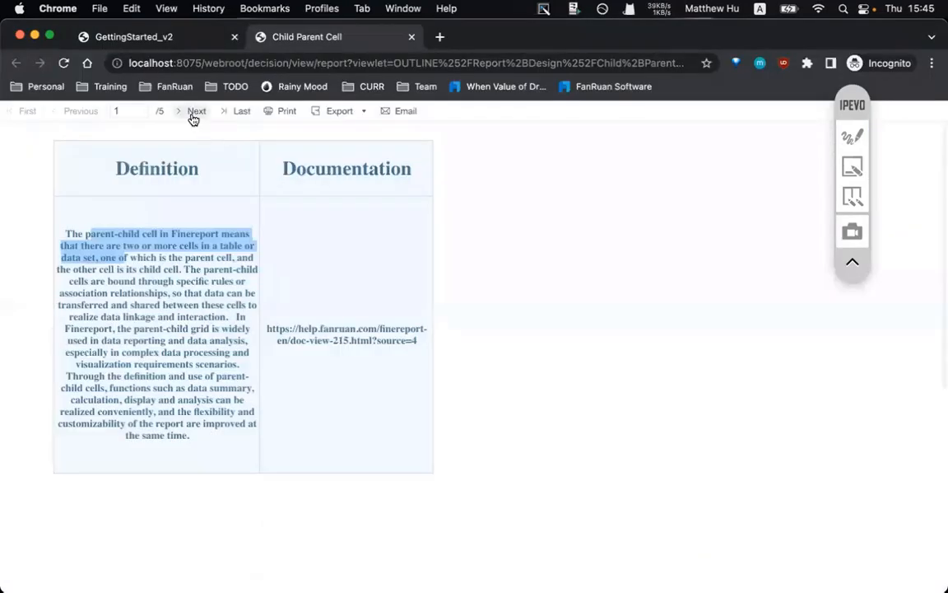
# - Advance the preview to page 2/5, highlight East China's salespeople, and return to the designer
pyautogui.click(195, 112)
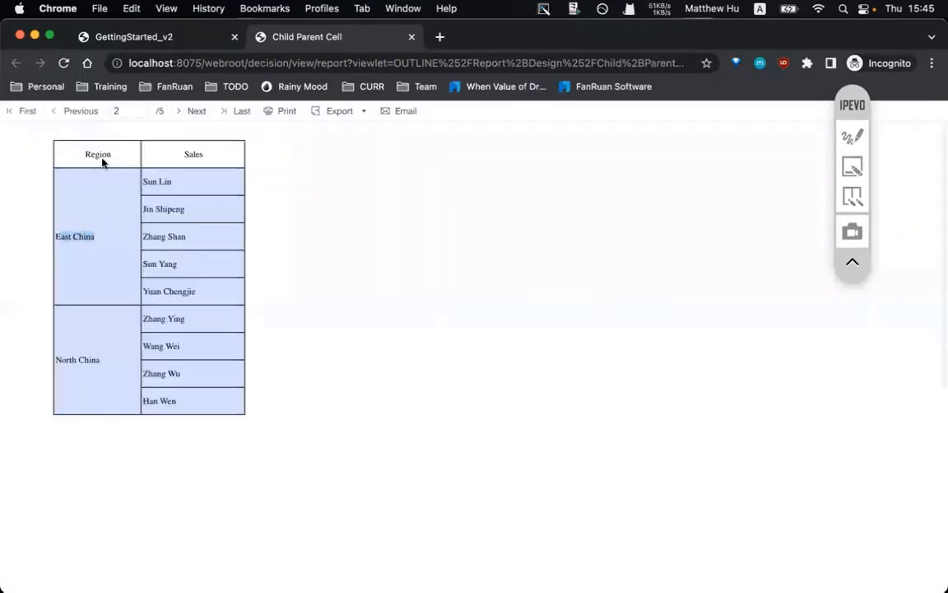
pyautogui.moveTo(143, 181); pyautogui.dragTo(205, 213)
pyautogui.moveTo(65, 237); pyautogui.dragTo(94, 237)
pyautogui.moveTo(486, 563)
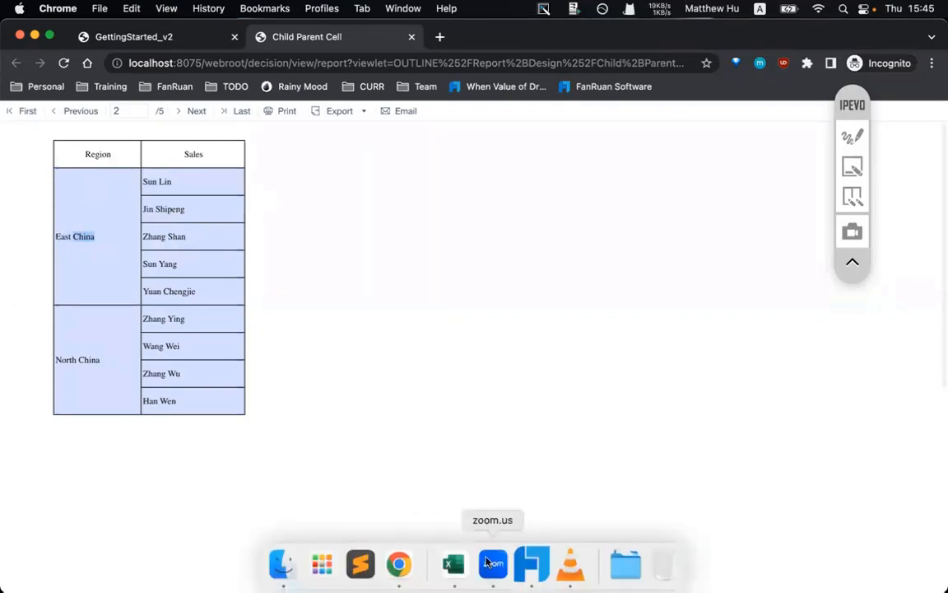
pyautogui.click(531, 568)
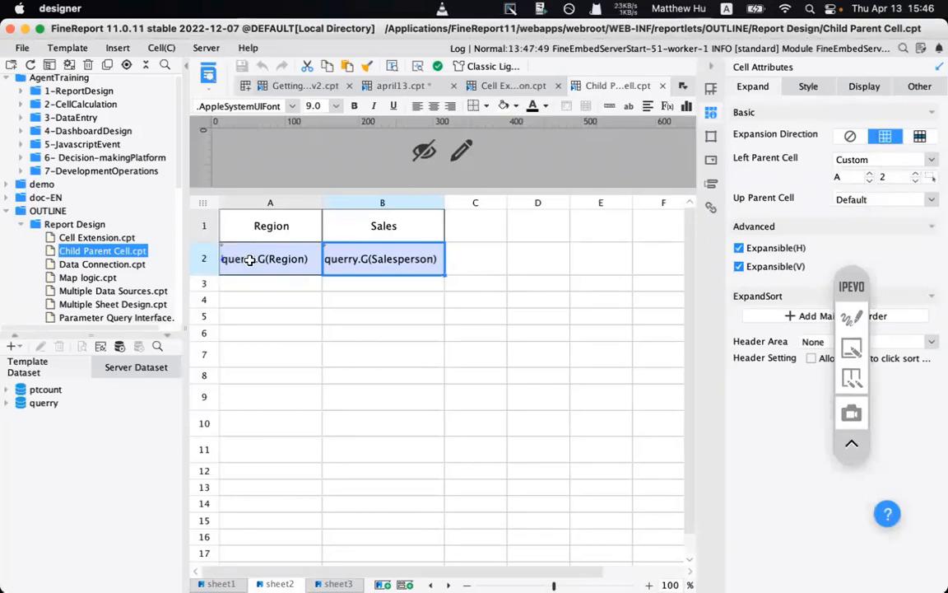
pyautogui.moveTo(372, 281); pyautogui.dragTo(375, 426)
pyautogui.moveTo(271, 284); pyautogui.dragTo(249, 420)
pyautogui.click(352, 425)
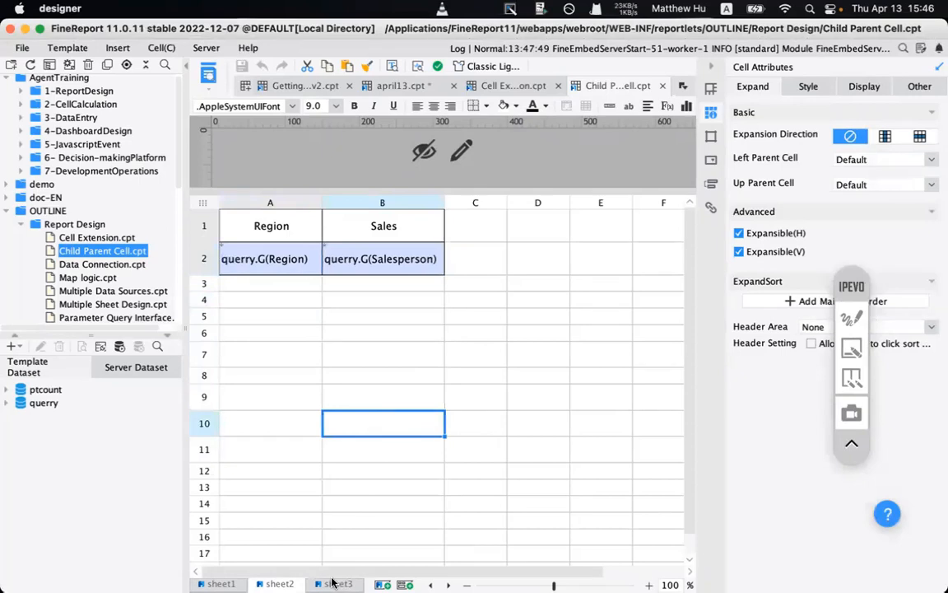
pyautogui.click(334, 583)
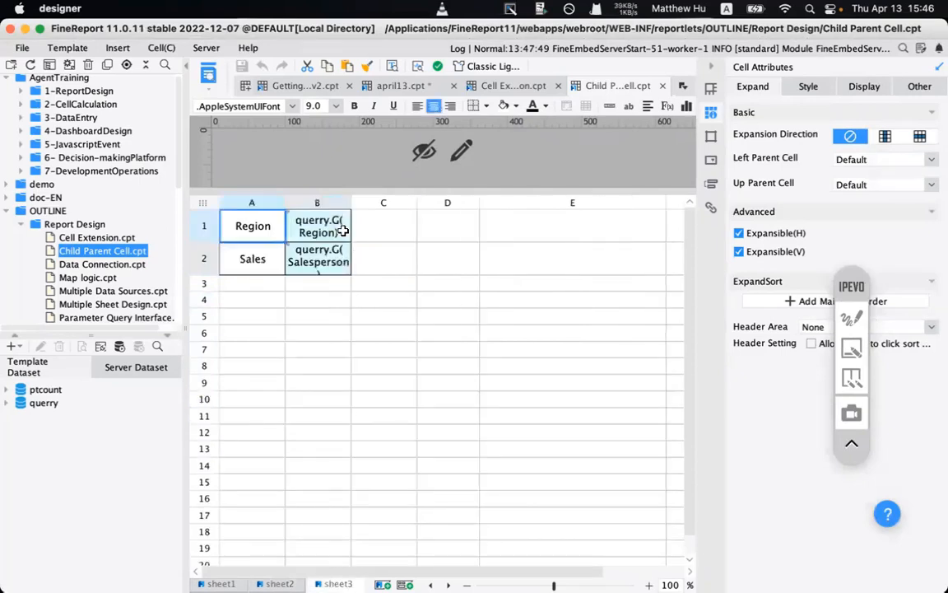
pyautogui.click(315, 227)
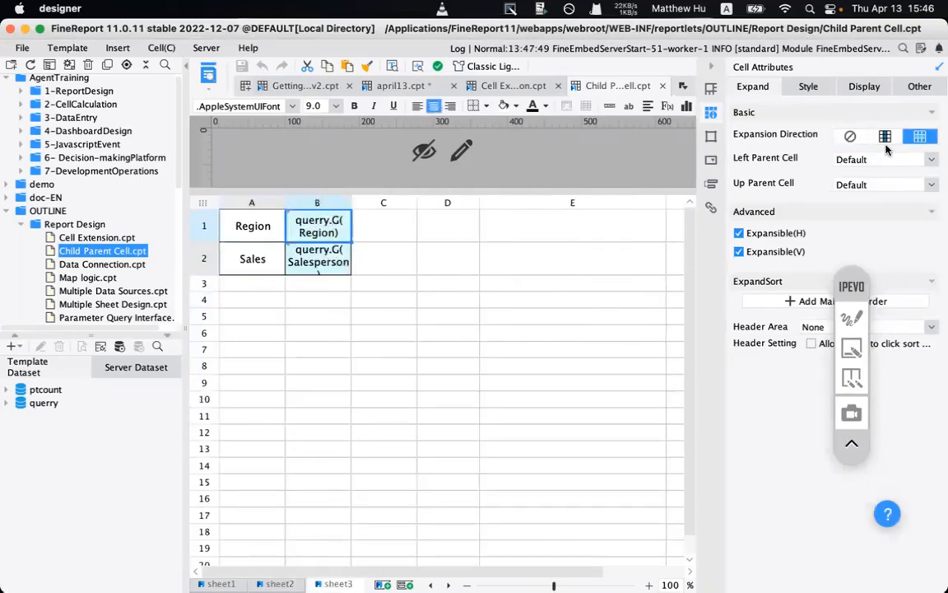
pyautogui.click(317, 260)
pyautogui.click(852, 320)
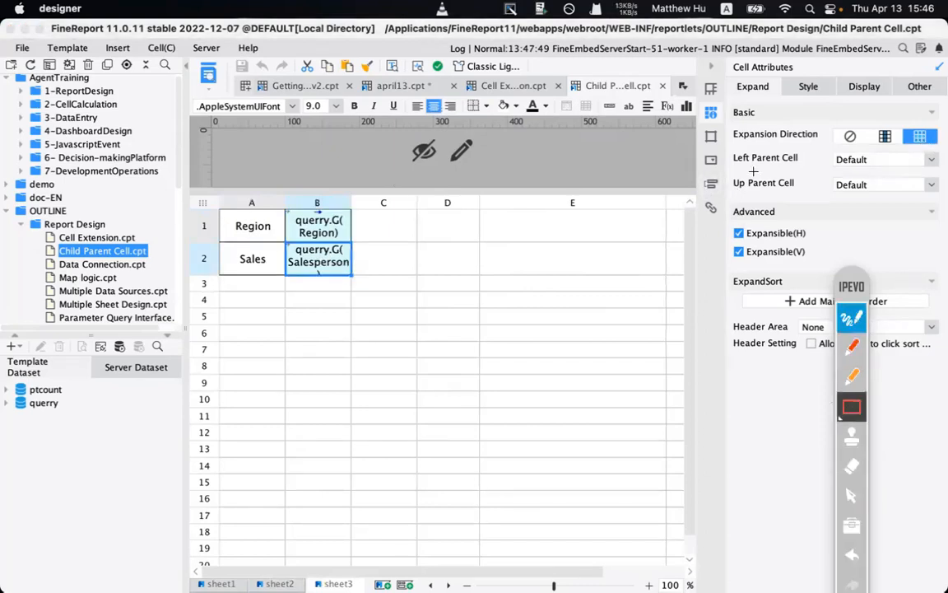
pyautogui.moveTo(717, 100); pyautogui.dragTo(945, 213)
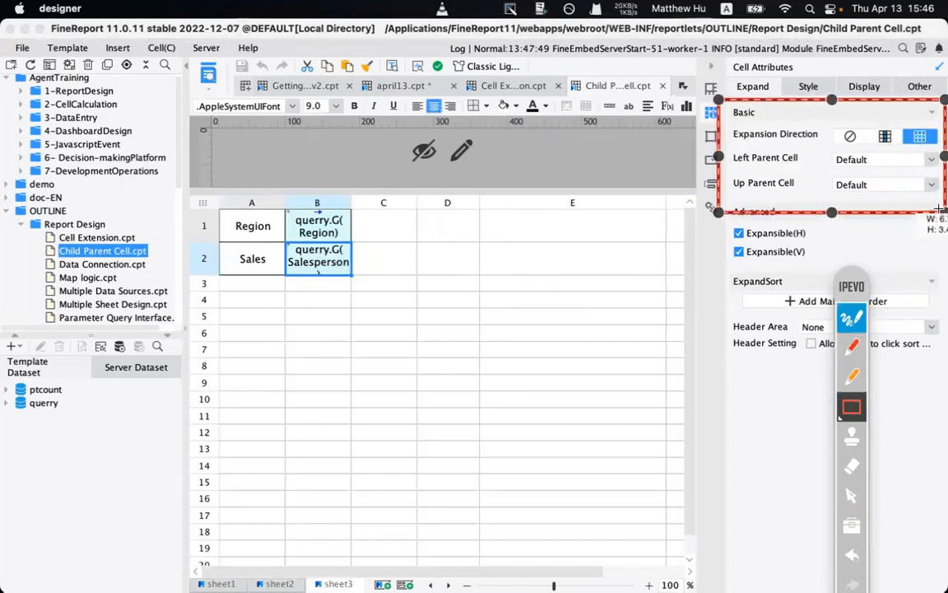
pyautogui.click(851, 346)
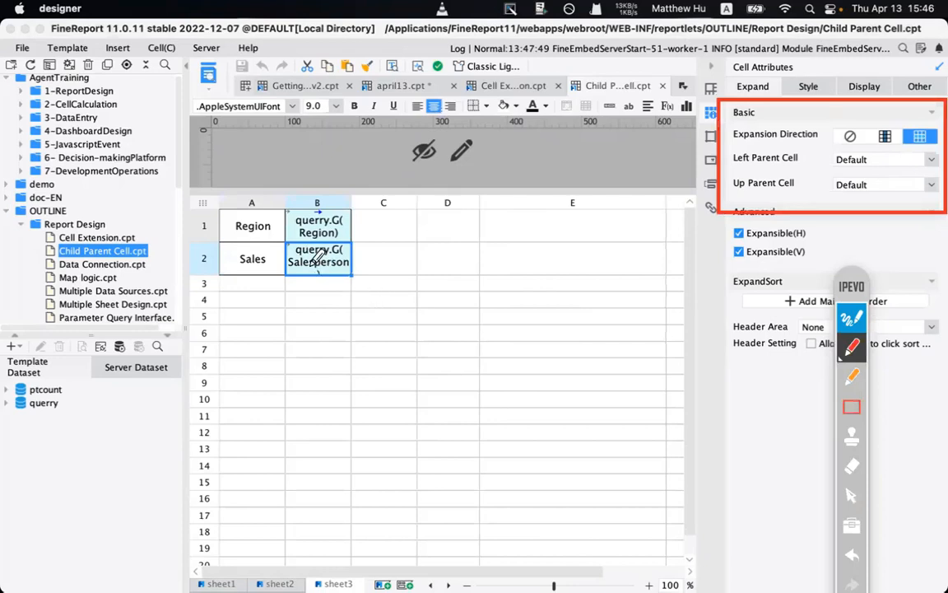
pyautogui.moveTo(297, 260)
pyautogui.mouseDown()
pyautogui.moveTo(272, 256)
pyautogui.moveTo(319, 228)
pyautogui.moveTo(329, 234)
pyautogui.mouseUp()
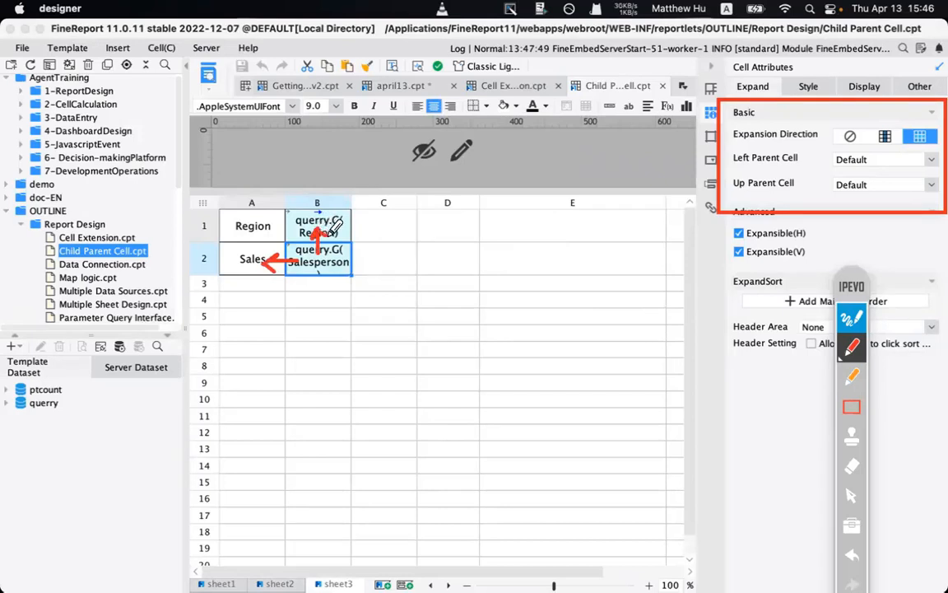
pyautogui.click(347, 253)
pyautogui.moveTo(257, 318)
pyautogui.mouseDown()
pyautogui.moveTo(379, 317)
pyautogui.moveTo(377, 324)
pyautogui.mouseUp()
pyautogui.moveTo(259, 347); pyautogui.dragTo(259, 363)
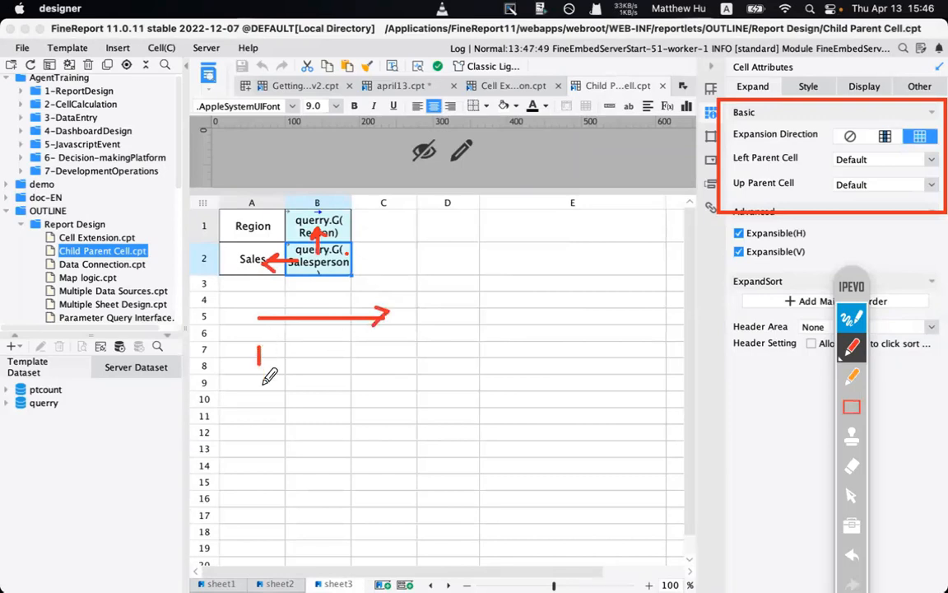
pyautogui.moveTo(253, 427)
pyautogui.mouseDown()
pyautogui.moveTo(252, 471)
pyautogui.moveTo(260, 465)
pyautogui.mouseUp()
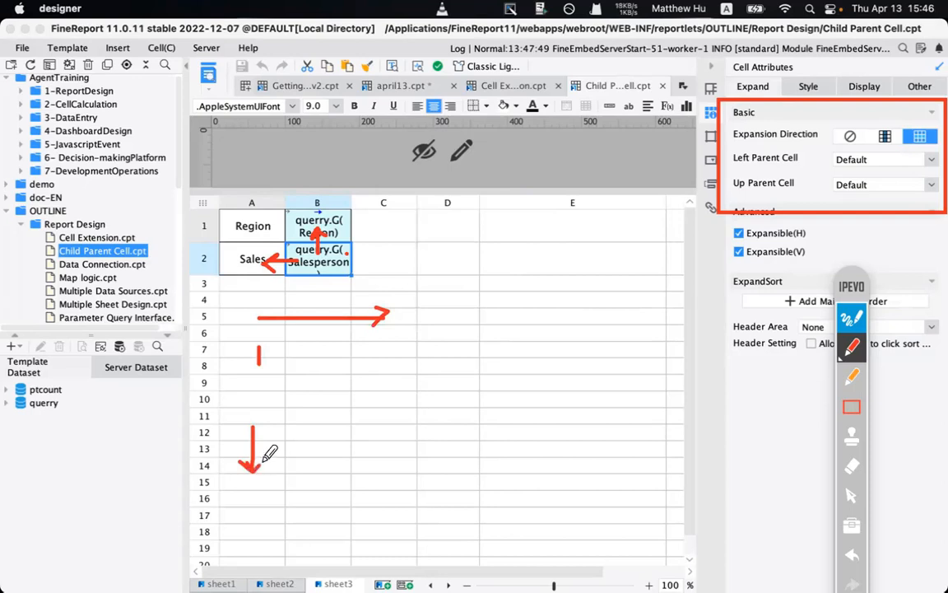
pyautogui.moveTo(251, 392); pyautogui.dragTo(277, 413)
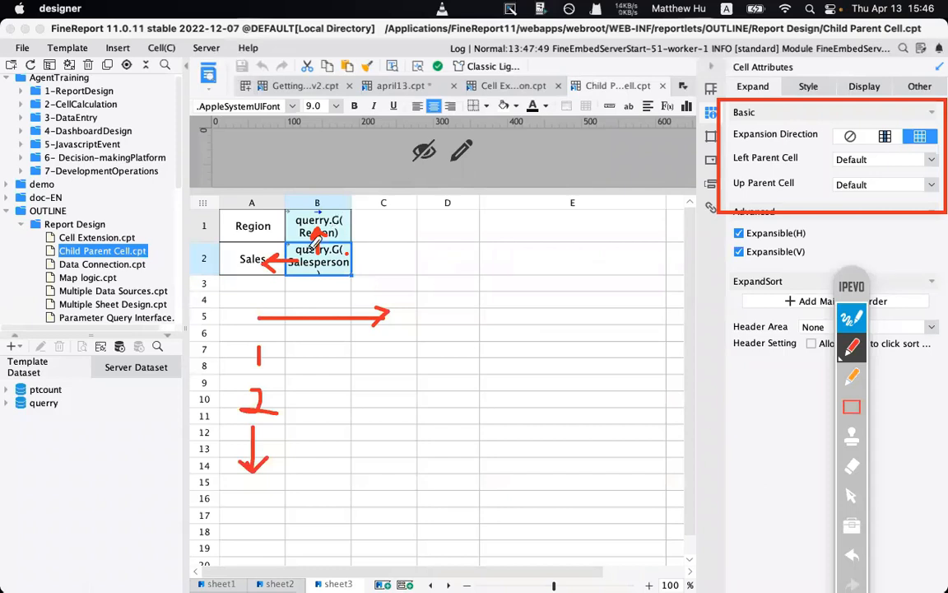
pyautogui.moveTo(857, 273); pyautogui.dragTo(838, 154)
pyautogui.click(833, 494)
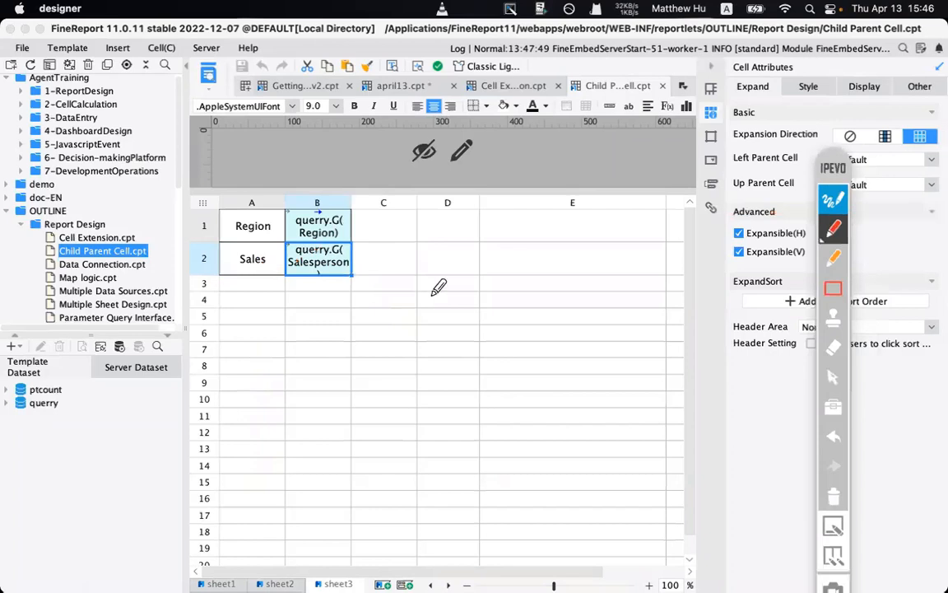
pyautogui.click(831, 204)
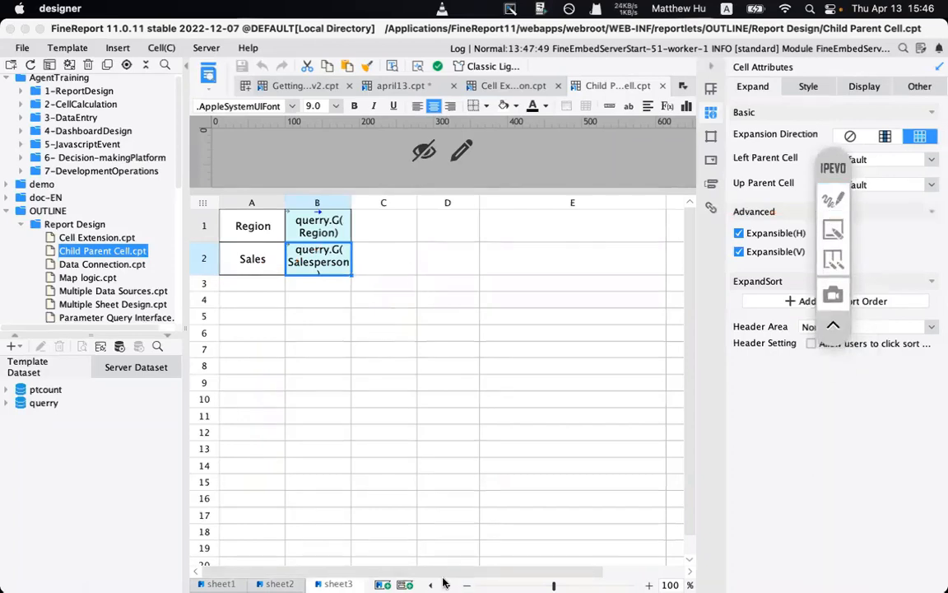
pyautogui.moveTo(453, 581)
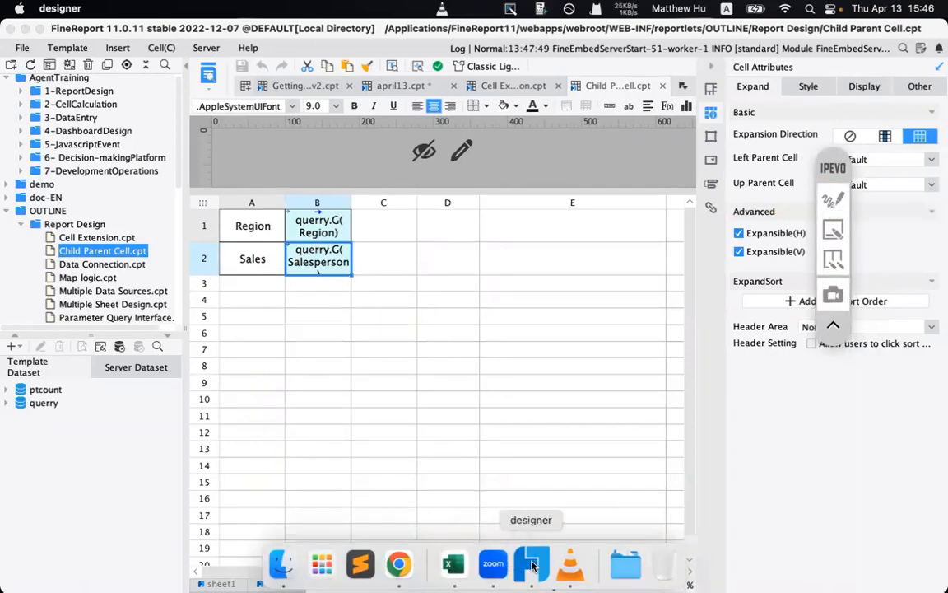
pyautogui.click(399, 564)
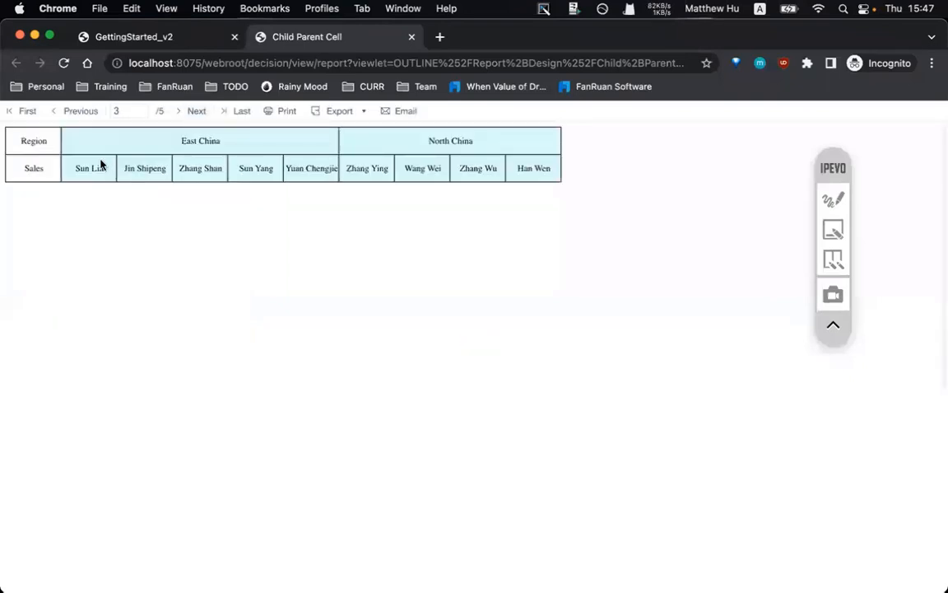
pyautogui.moveTo(99, 163); pyautogui.dragTo(285, 163)
pyautogui.moveTo(161, 142); pyautogui.dragTo(224, 146)
pyautogui.moveTo(106, 161); pyautogui.dragTo(275, 172)
pyautogui.click(198, 115)
pyautogui.click(82, 115)
pyautogui.click(534, 565)
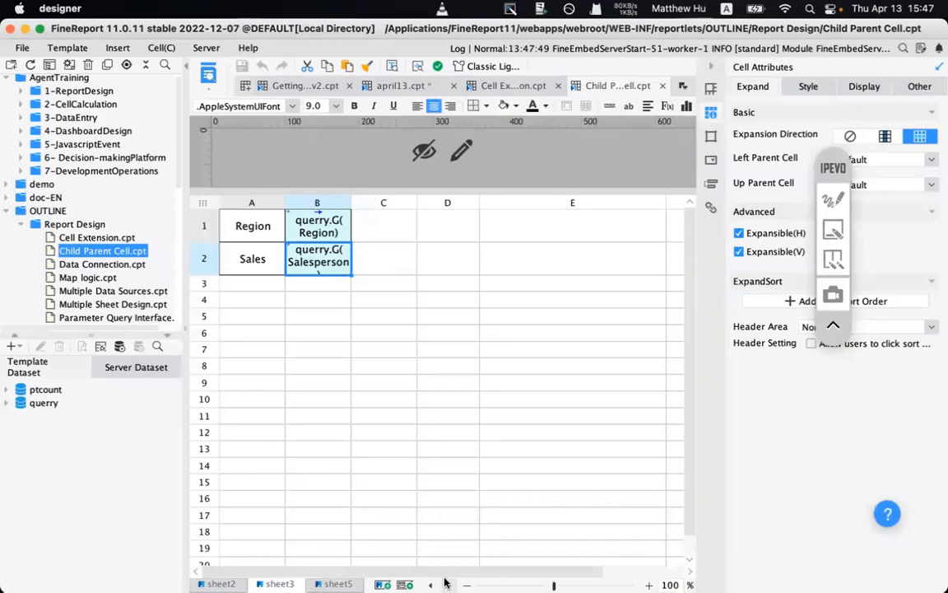
# - Open sheet5 and inspect the parent settings of rows 1–2, B2, B3 and Sales Volumes
pyautogui.click(335, 584)
pyautogui.click(480, 265)
pyautogui.moveTo(322, 239); pyautogui.dragTo(496, 283)
pyautogui.click(396, 311)
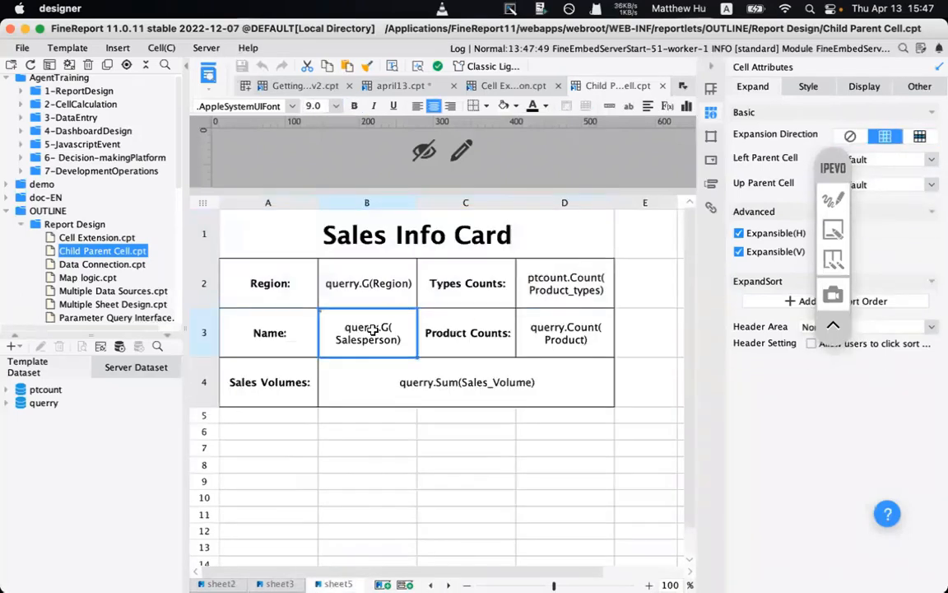
pyautogui.moveTo(826, 179); pyautogui.dragTo(822, 362)
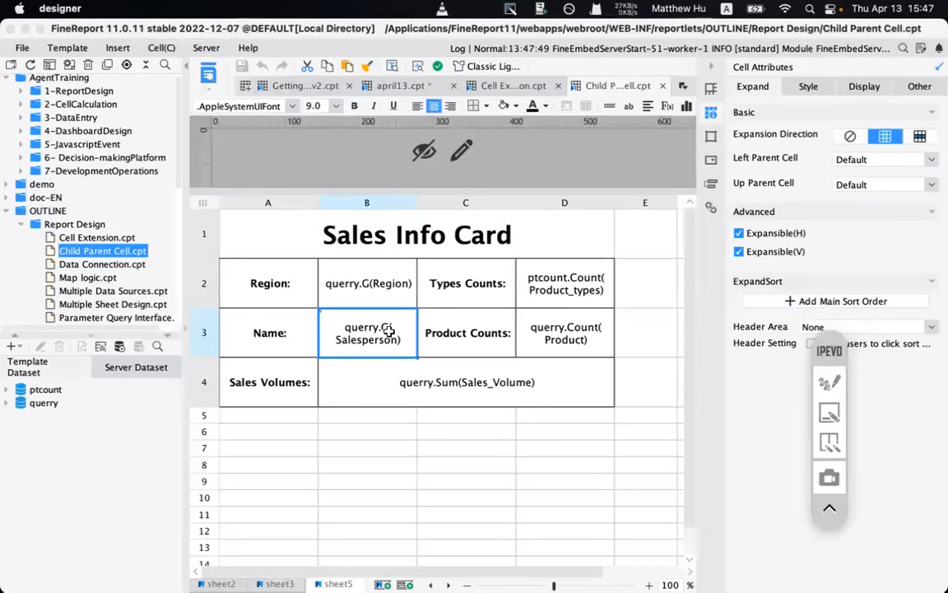
pyautogui.moveTo(231, 229); pyautogui.dragTo(559, 279)
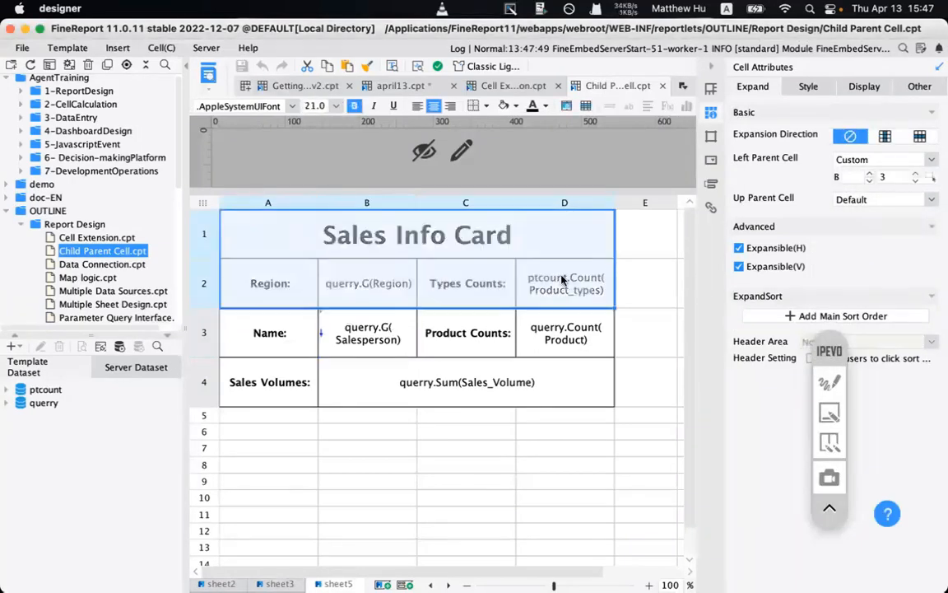
pyautogui.click(327, 271)
pyautogui.moveTo(267, 224); pyautogui.dragTo(535, 267)
pyautogui.click(333, 364)
pyautogui.moveTo(248, 224); pyautogui.dragTo(497, 289)
# - Annotate the parent cell settings with an arrow to B3, then clear the annotations
pyautogui.click(829, 382)
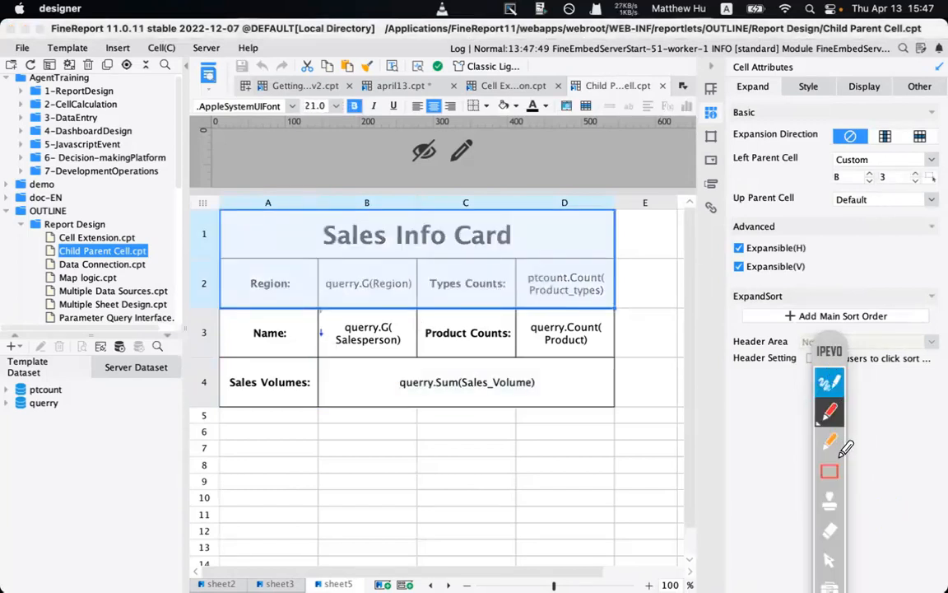
pyautogui.moveTo(712, 97)
pyautogui.mouseDown()
pyautogui.moveTo(740, 100)
pyautogui.moveTo(947, 235)
pyautogui.mouseUp()
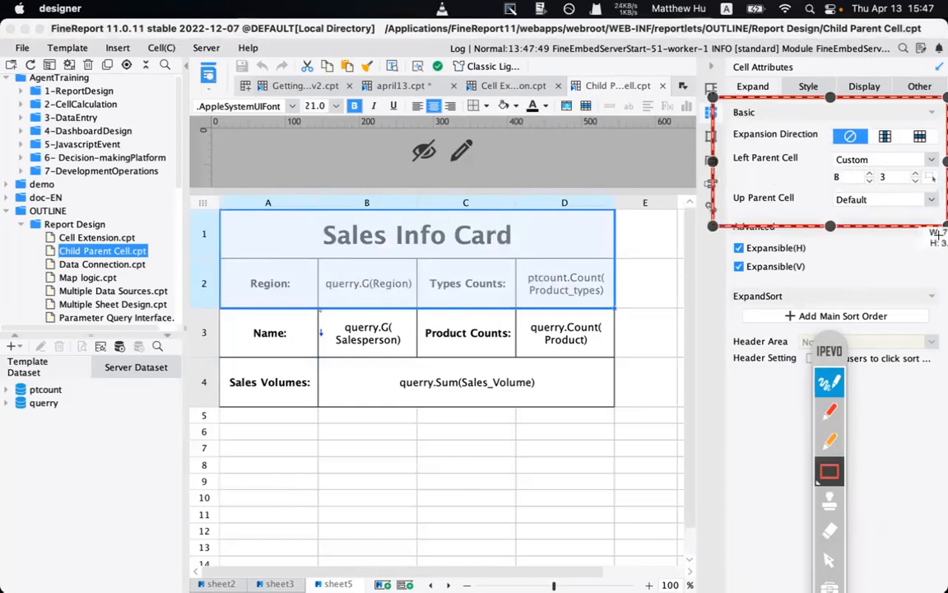
pyautogui.click(830, 411)
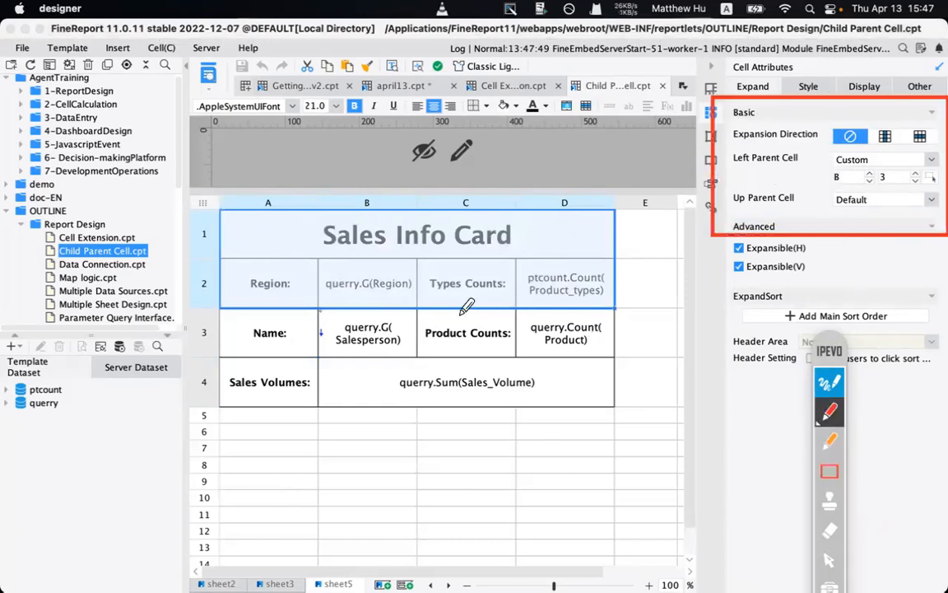
pyautogui.moveTo(414, 317)
pyautogui.mouseDown()
pyautogui.moveTo(667, 202)
pyautogui.moveTo(797, 188)
pyautogui.mouseUp()
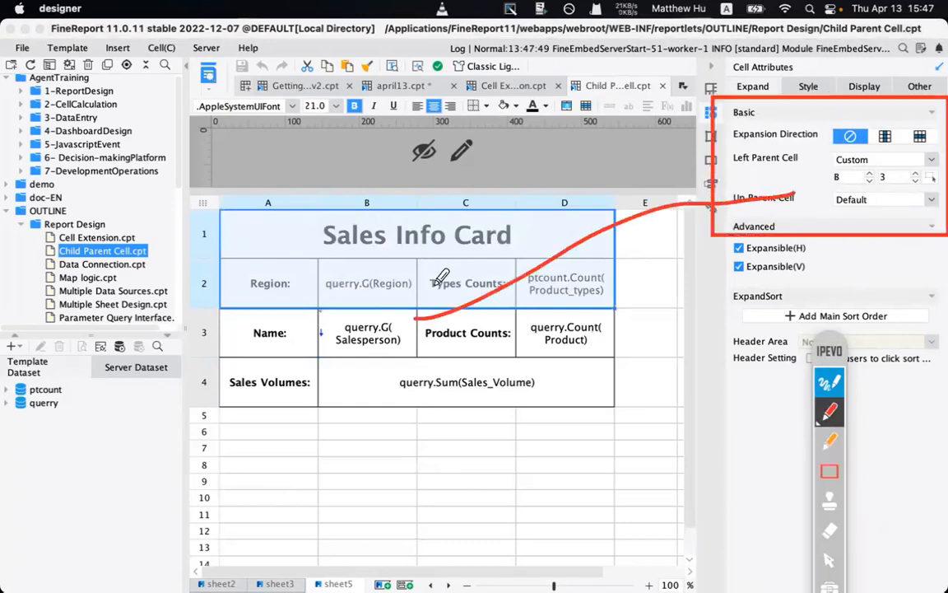
pyautogui.moveTo(416, 309); pyautogui.dragTo(434, 332)
pyautogui.click(574, 349)
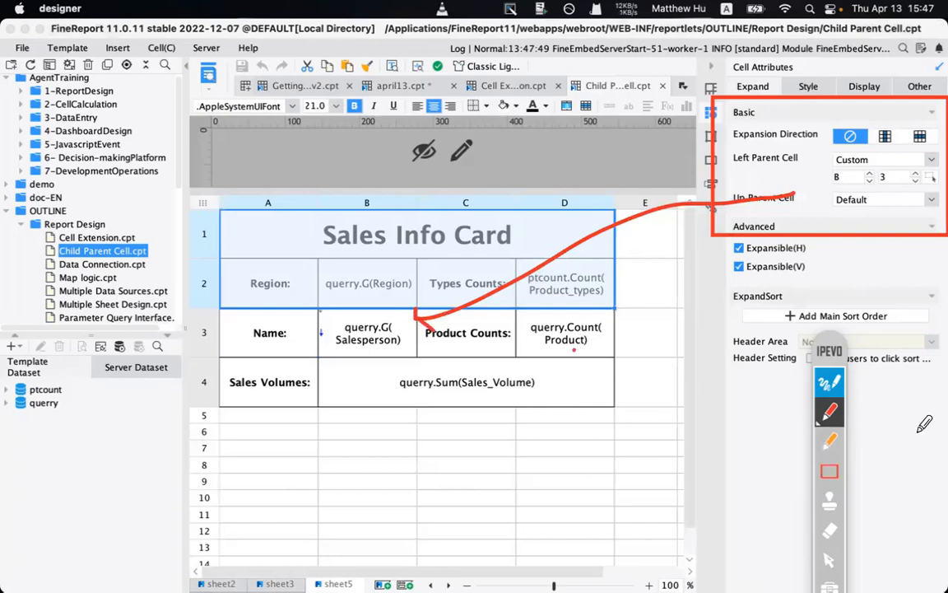
pyautogui.moveTo(828, 354); pyautogui.dragTo(796, 239)
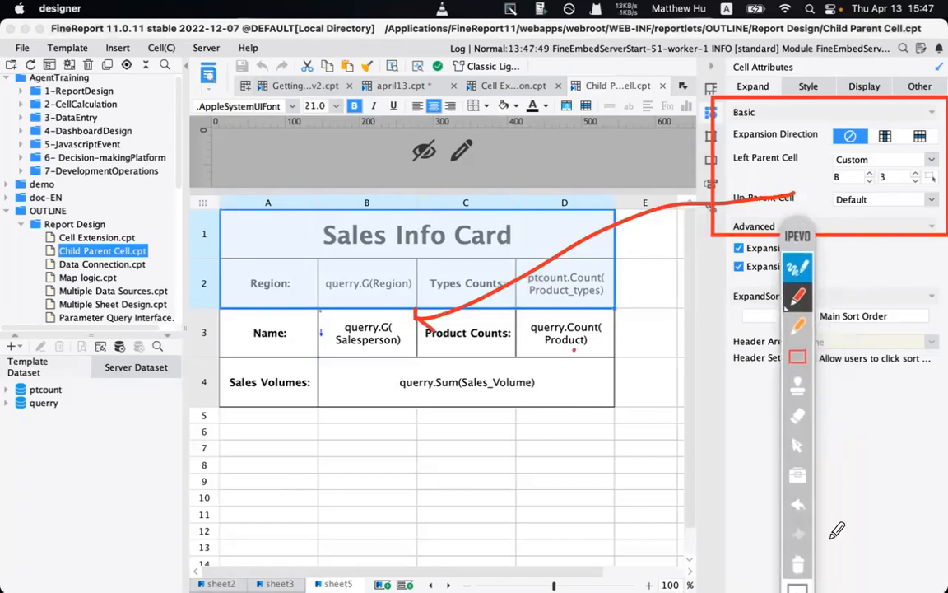
pyautogui.click(799, 561)
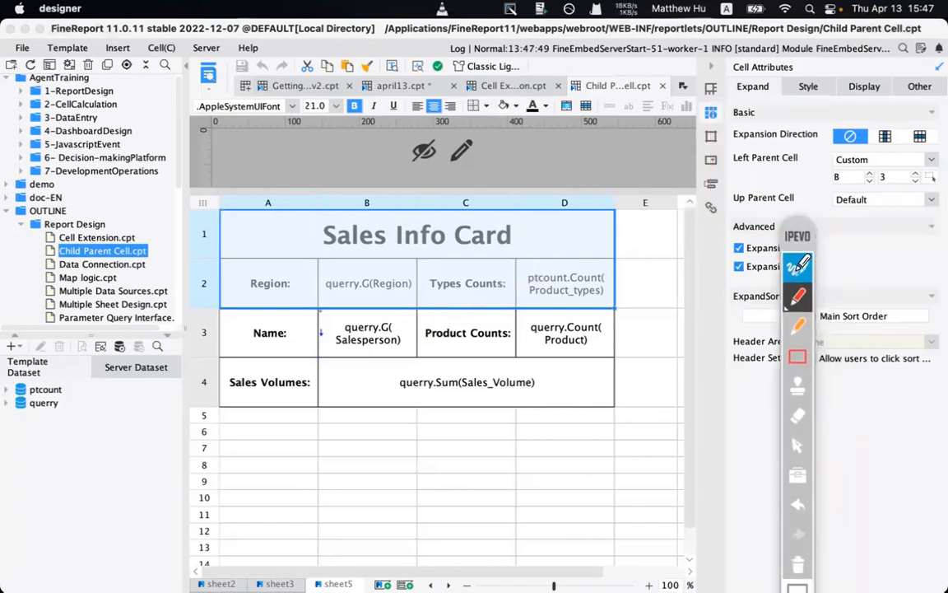
pyautogui.click(799, 267)
# - Check the left parent of E2, Product Counts C3:D3, A3, the Sales Volumes row and B3
pyautogui.click(668, 292)
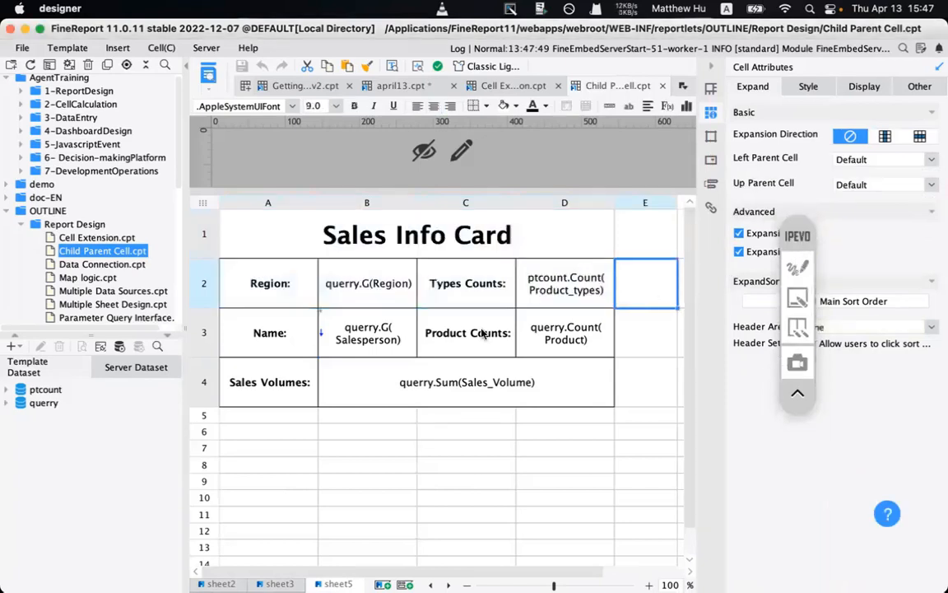
pyautogui.moveTo(486, 323); pyautogui.dragTo(543, 336)
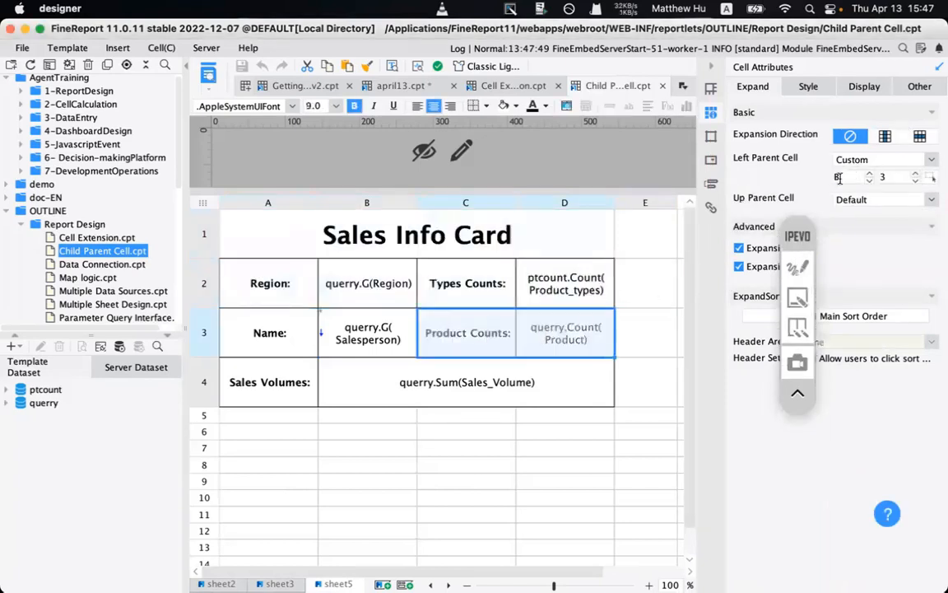
pyautogui.click(286, 342)
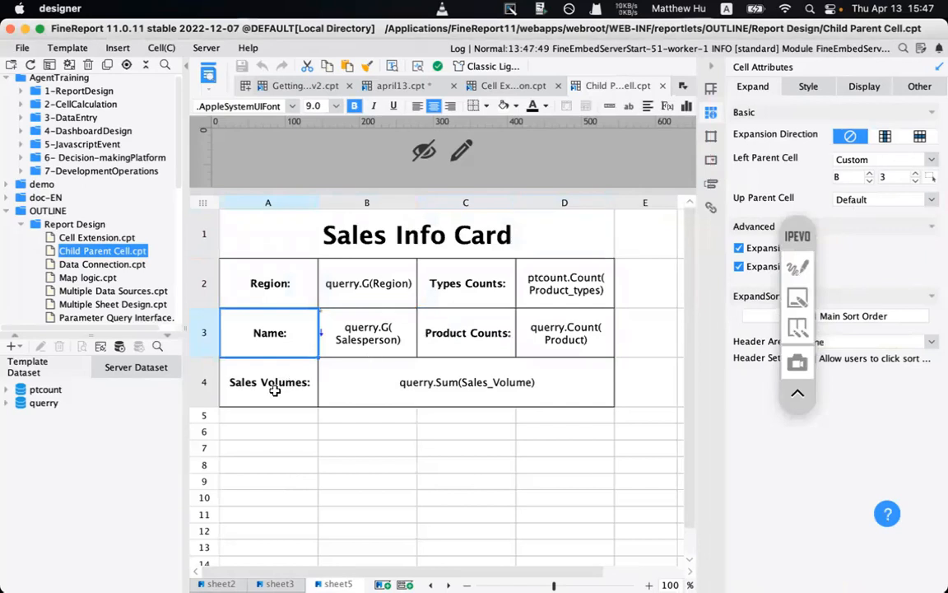
pyautogui.moveTo(275, 389); pyautogui.dragTo(455, 387)
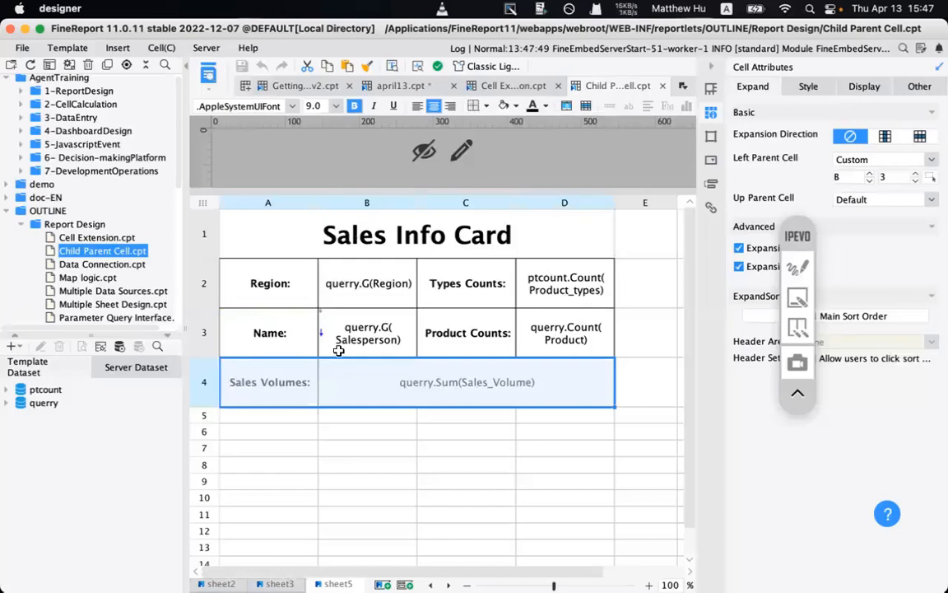
pyautogui.click(369, 330)
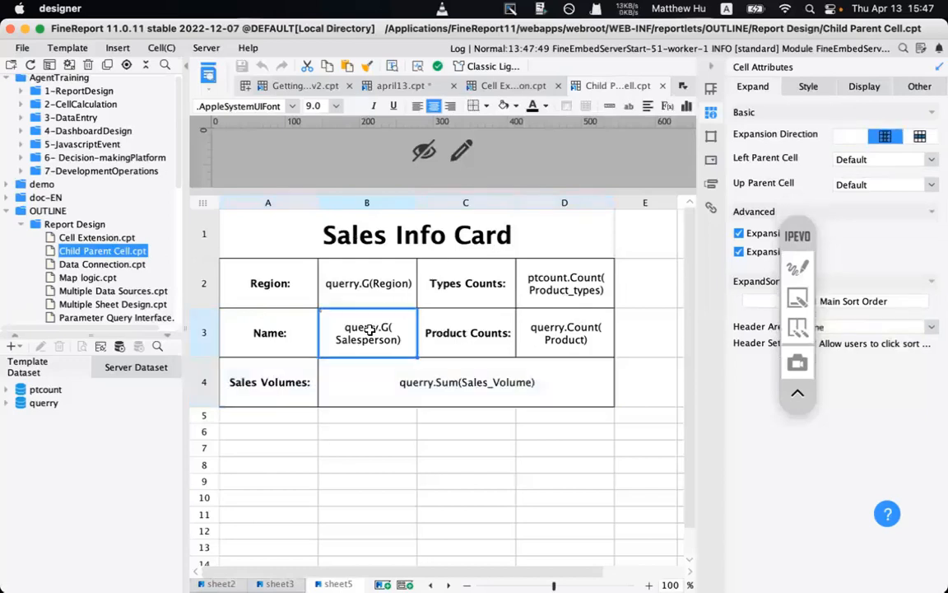
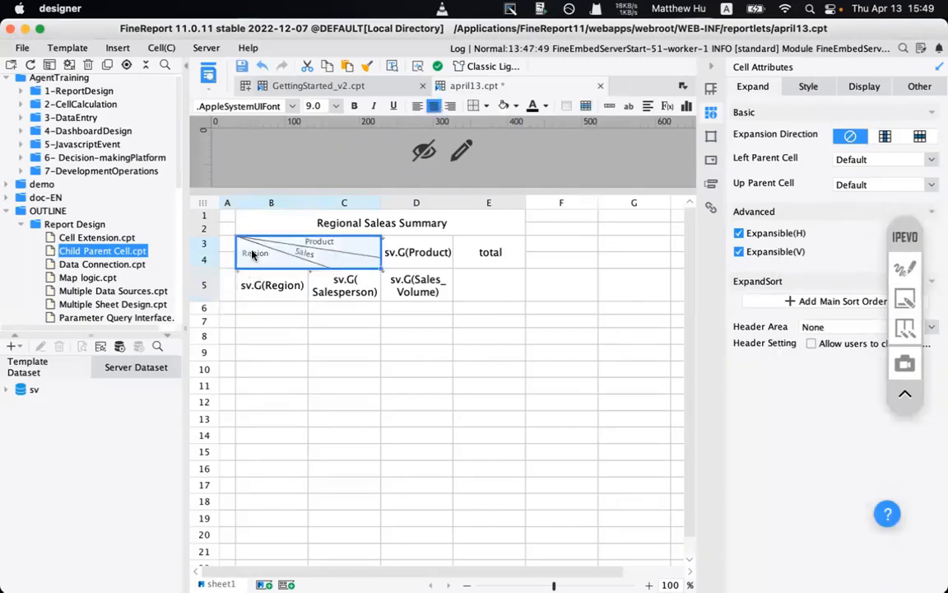
# - Check how the Region, Salesperson and Product cells expand
pyautogui.click(281, 286)
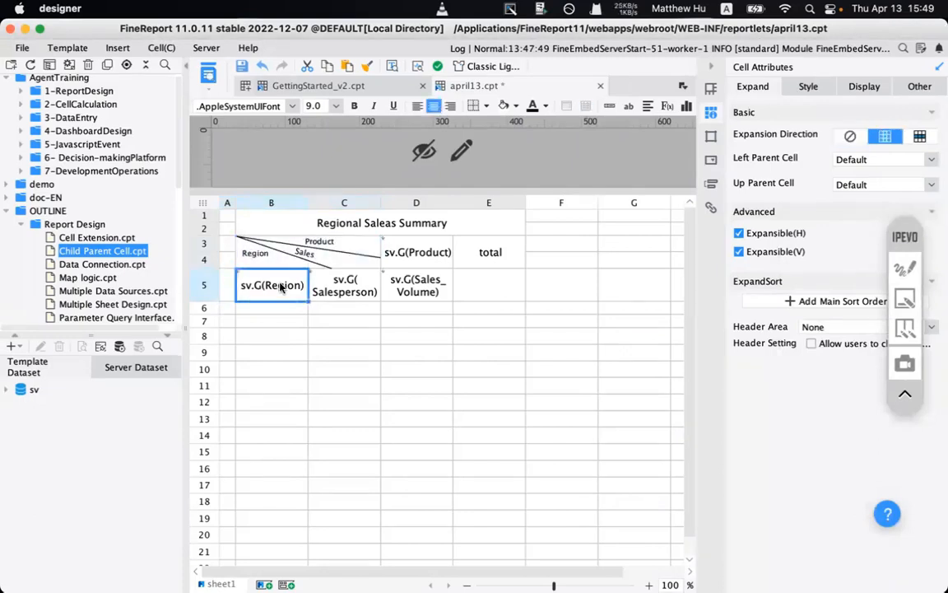
pyautogui.click(335, 291)
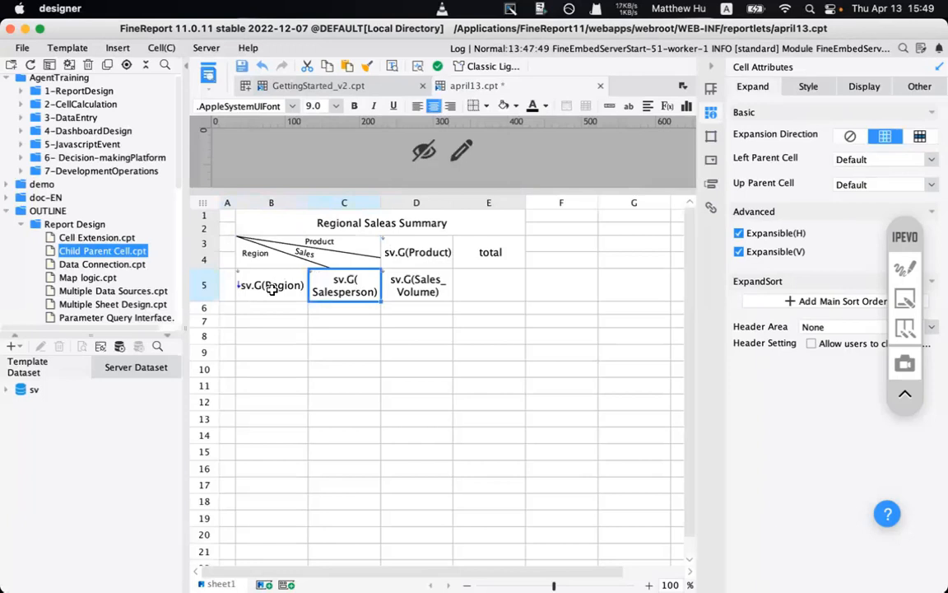
pyautogui.click(405, 250)
pyautogui.click(408, 275)
pyautogui.click(409, 257)
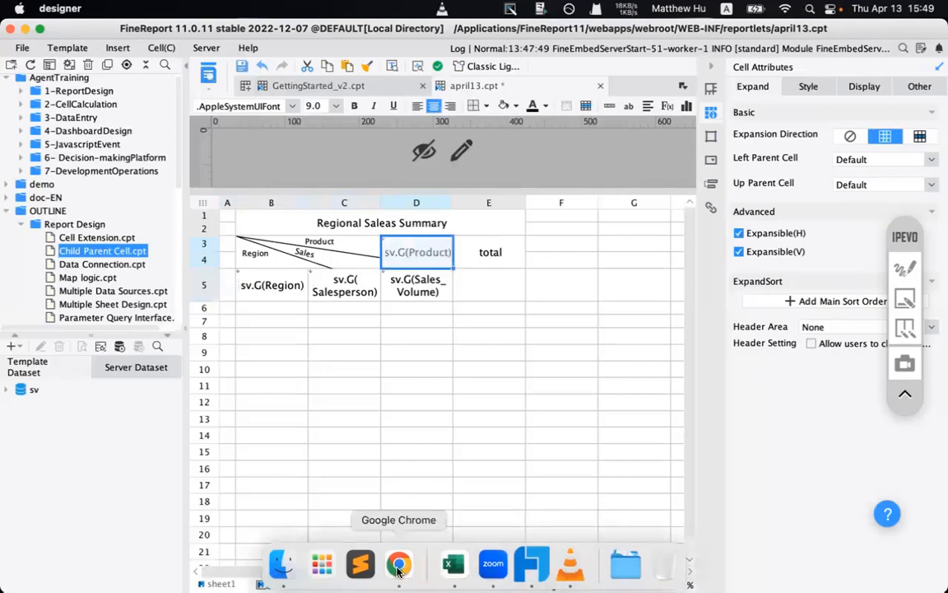
# - Close the Child Parent Cell preview in Chrome and highlight the product column headers
pyautogui.click(399, 571)
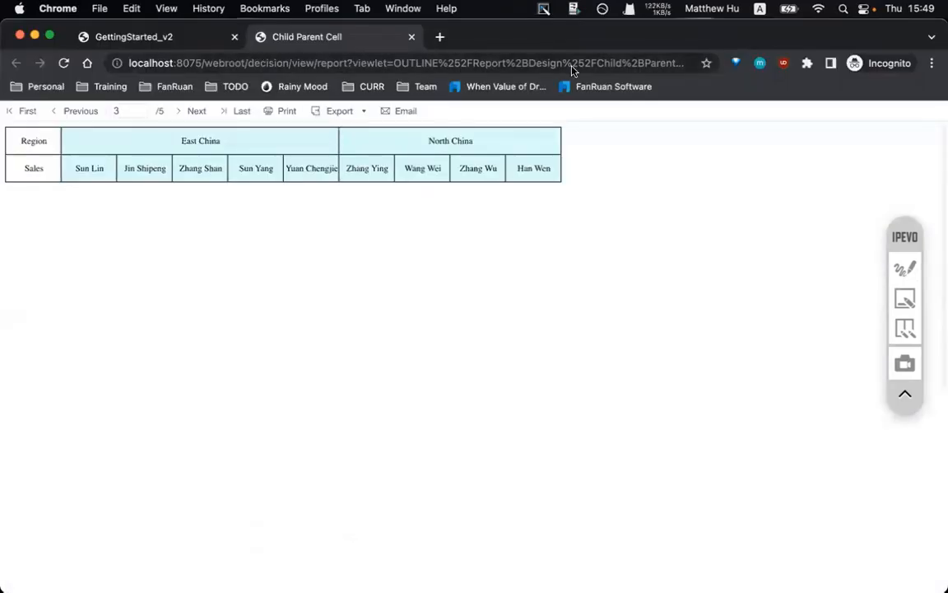
pyautogui.click(411, 36)
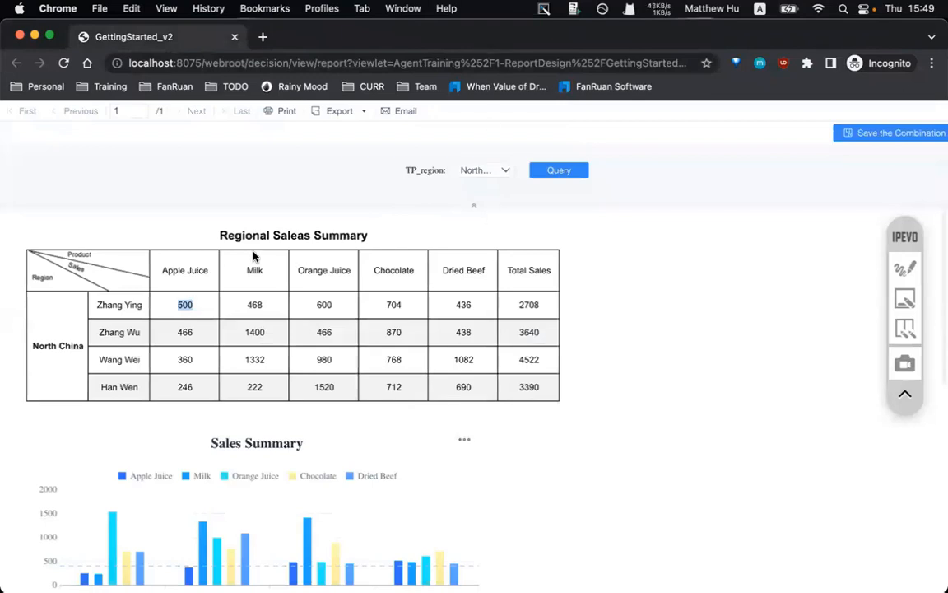
pyautogui.moveTo(172, 270); pyautogui.dragTo(513, 262)
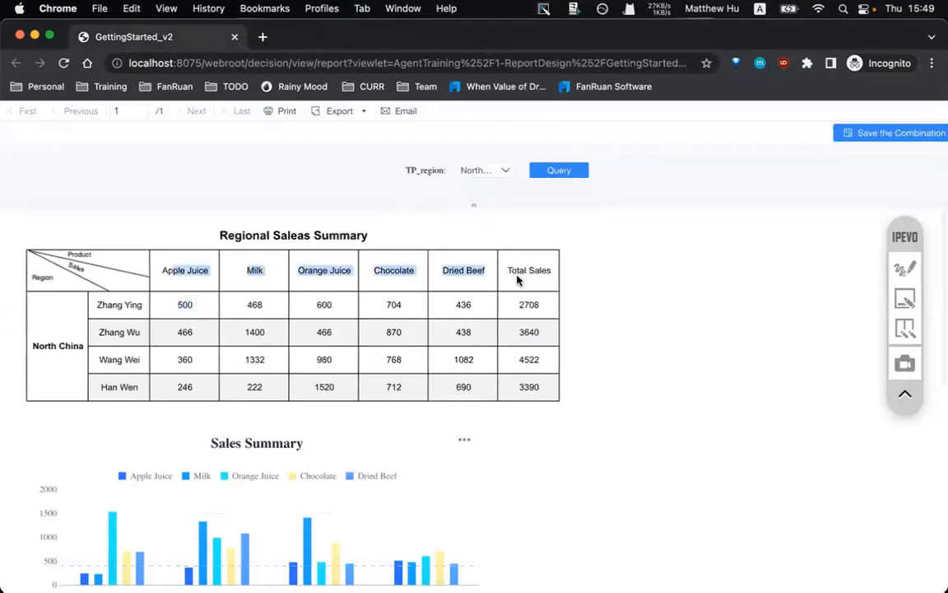
# - Annotate the GettingStarted_v2 report's product columns, then go back to the designer
pyautogui.moveTo(484, 583)
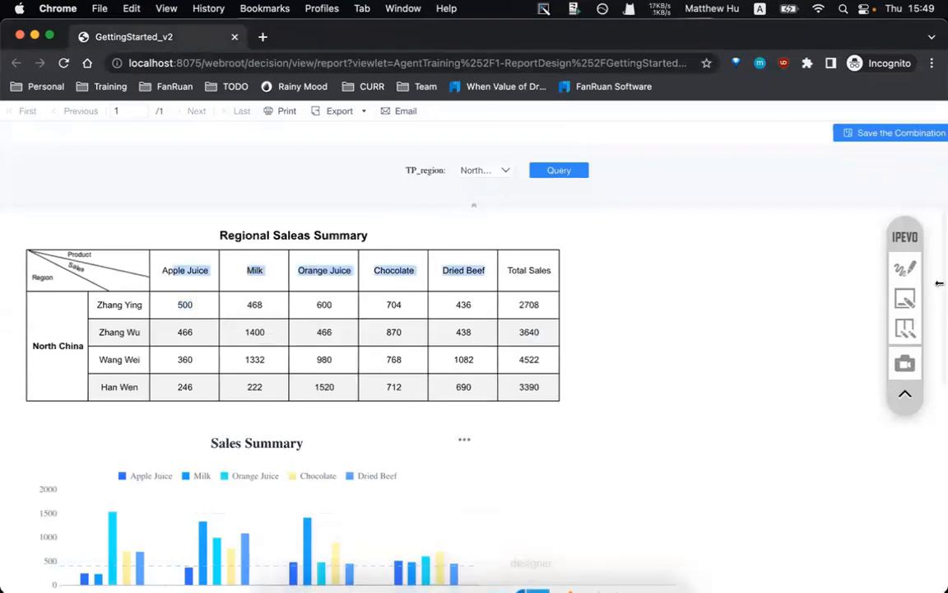
pyautogui.click(905, 268)
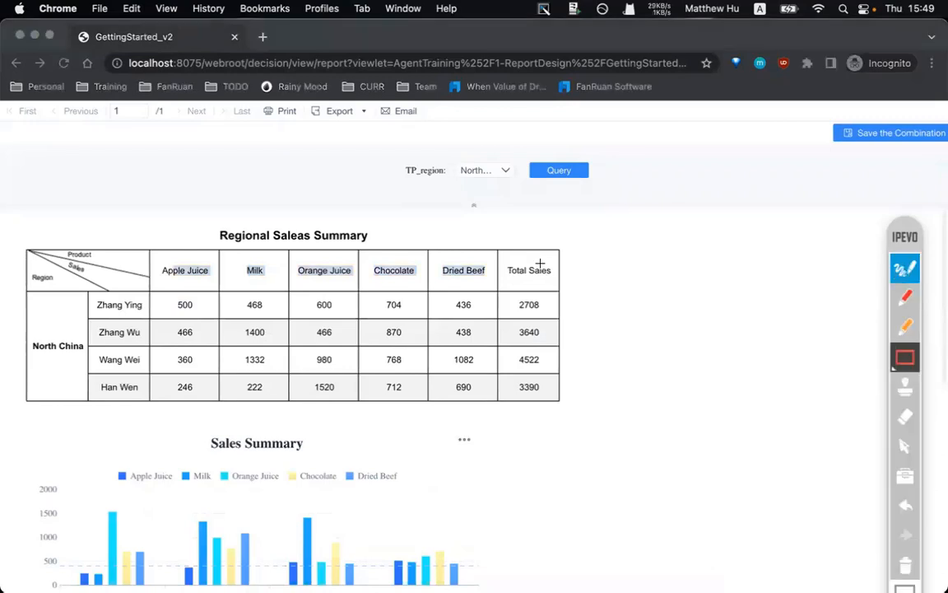
pyautogui.click(906, 296)
pyautogui.moveTo(534, 277)
pyautogui.mouseDown()
pyautogui.moveTo(671, 275)
pyautogui.moveTo(636, 298)
pyautogui.mouseUp()
pyautogui.click(648, 262)
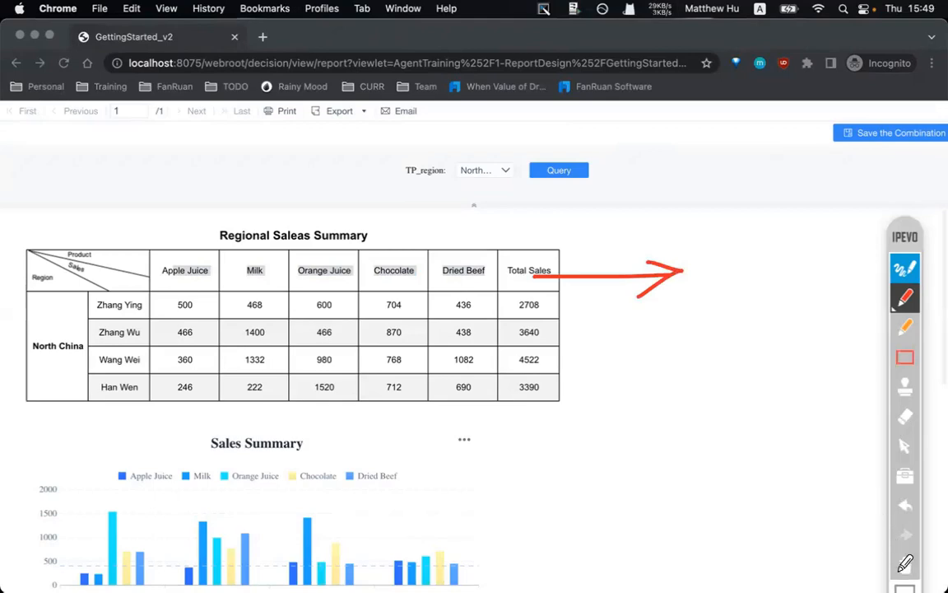
pyautogui.click(905, 565)
pyautogui.click(906, 268)
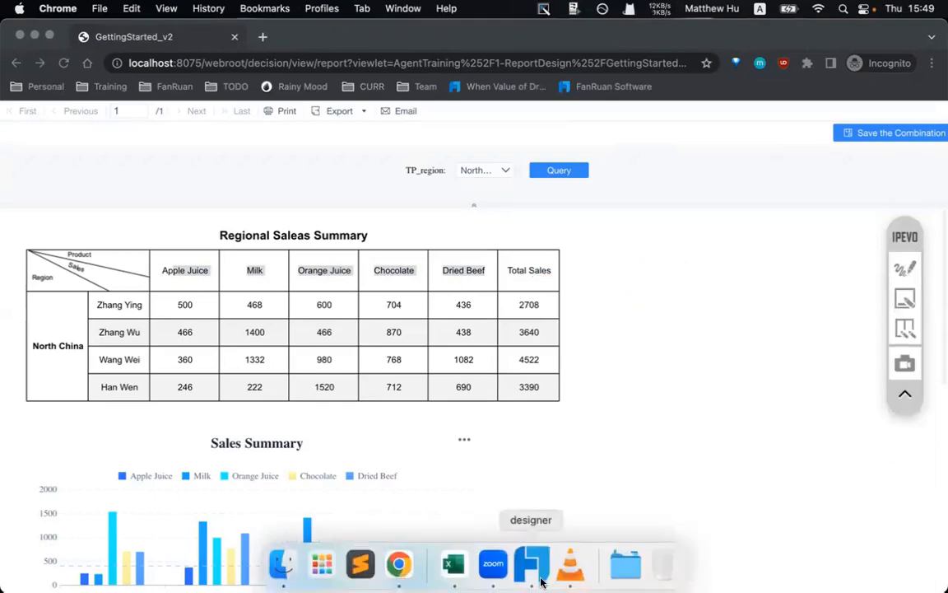
pyautogui.click(539, 576)
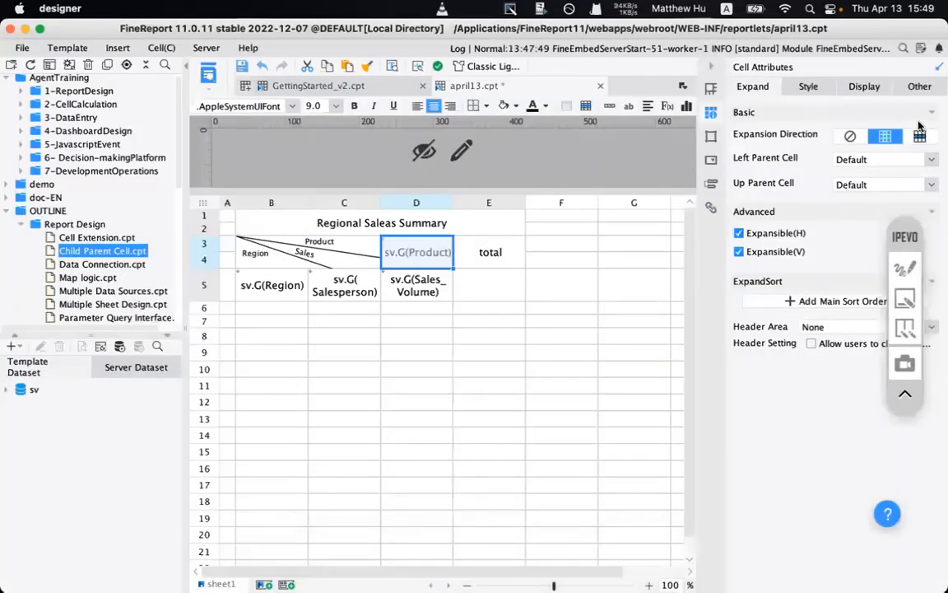
# - Make the Product cell expand horizontally and set the Sales_Volume cell D5 to No Expansion
pyautogui.click(919, 136)
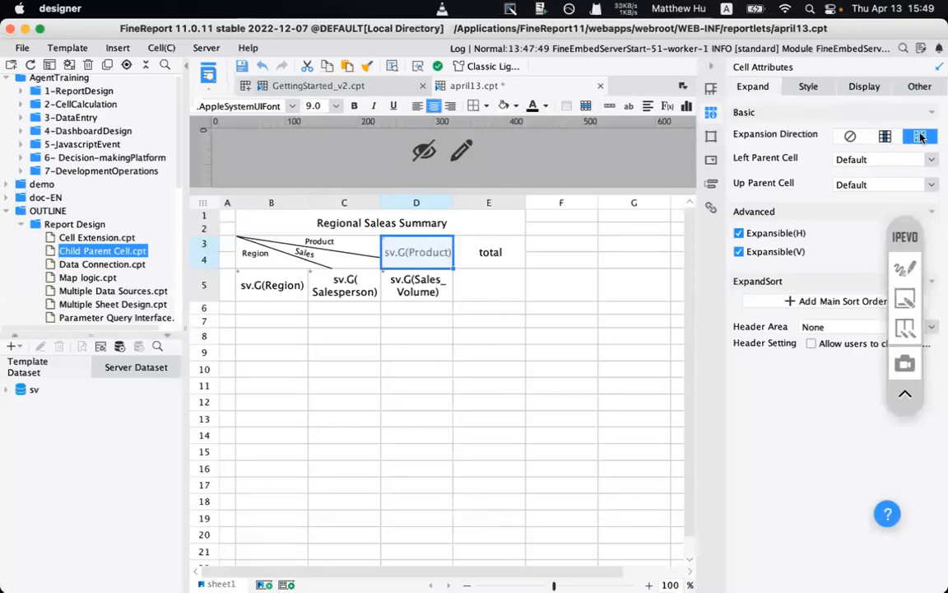
pyautogui.click(487, 251)
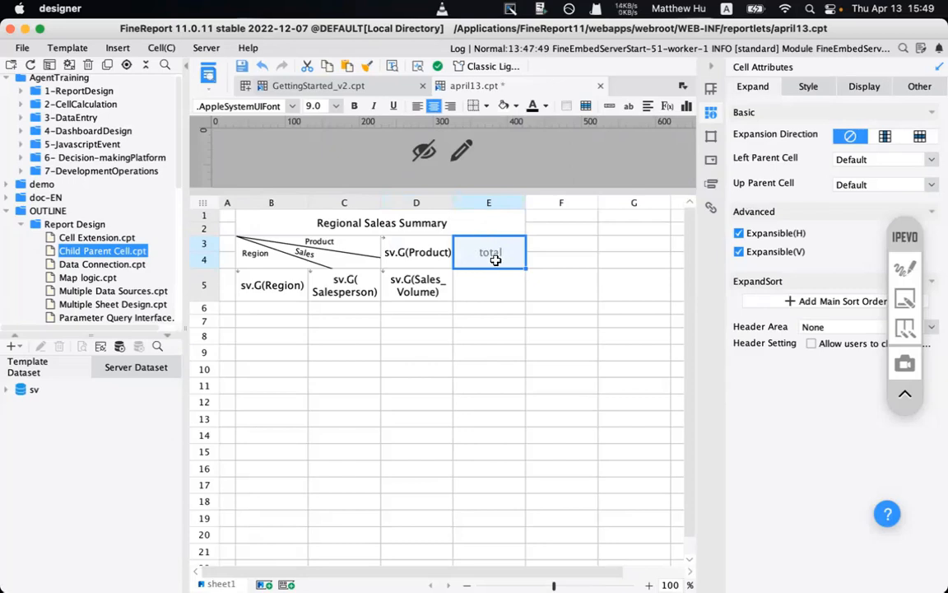
pyautogui.click(416, 285)
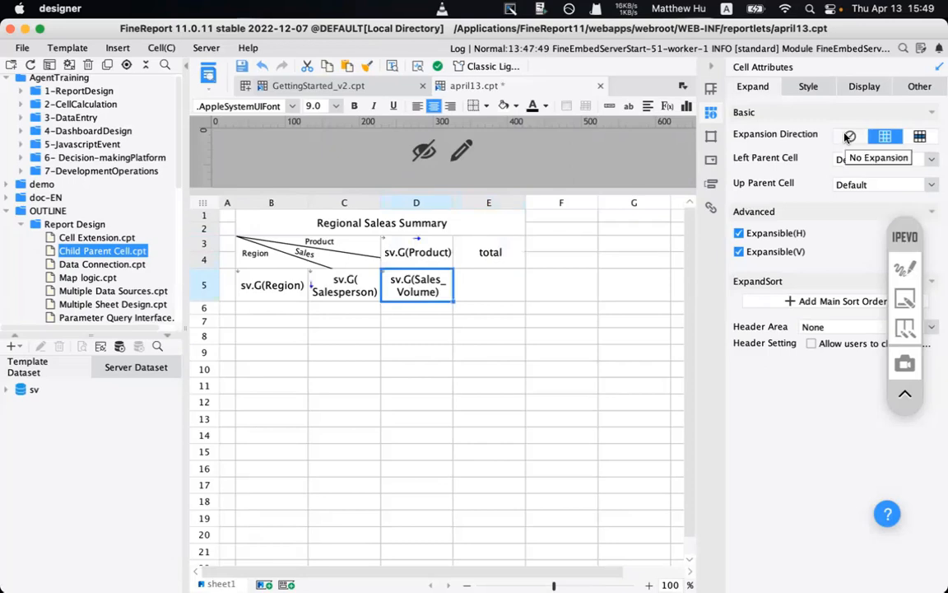
pyautogui.click(848, 138)
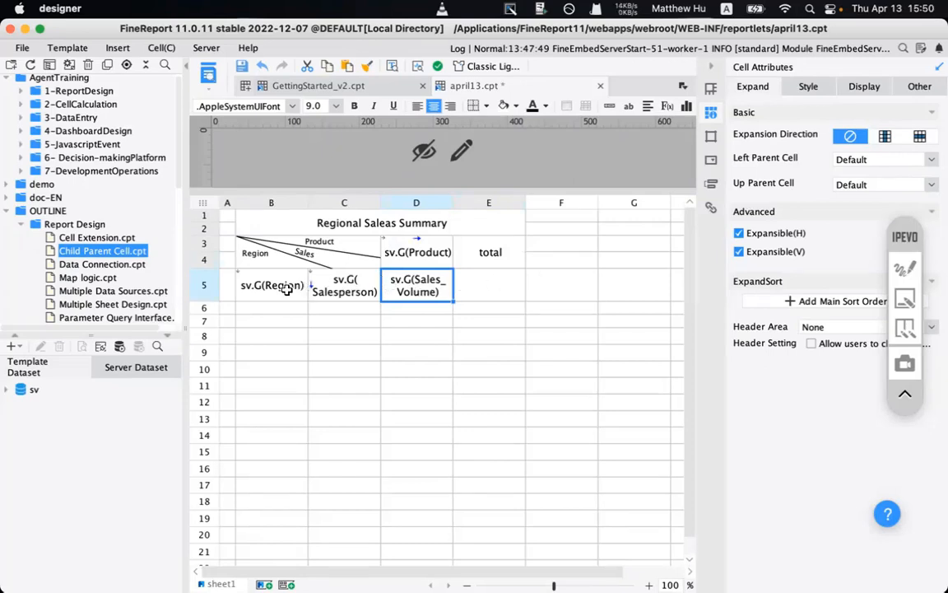
# - Recheck the Salesperson, Product and Sales_Volume cell expansions, then select B1:E5
pyautogui.click(346, 291)
pyautogui.click(383, 244)
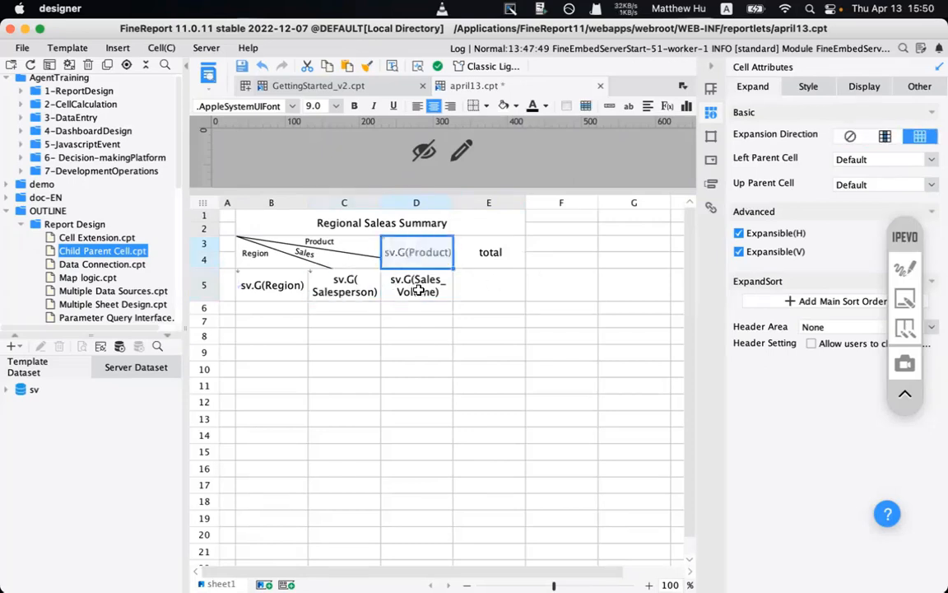
pyautogui.click(419, 288)
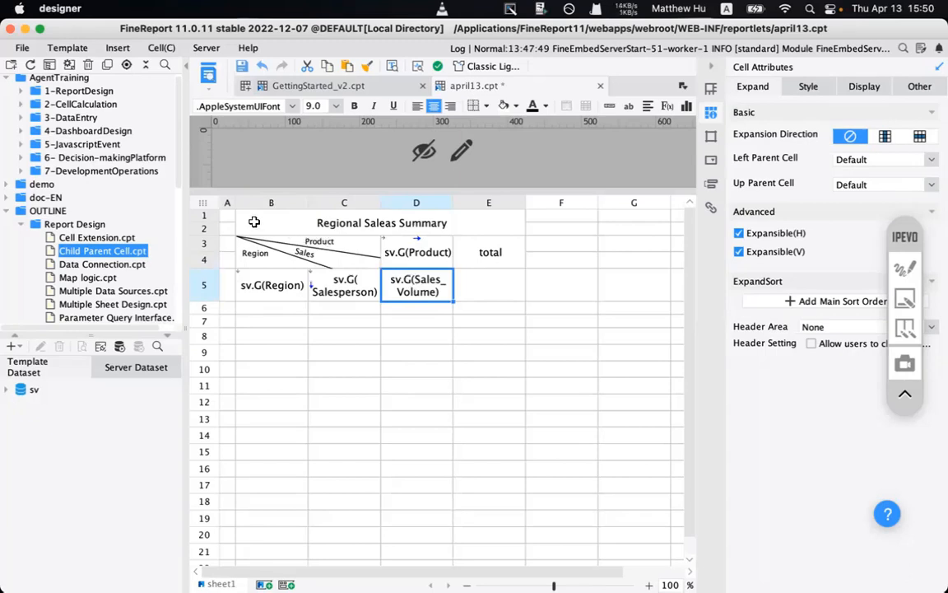
pyautogui.moveTo(247, 219); pyautogui.dragTo(487, 286)
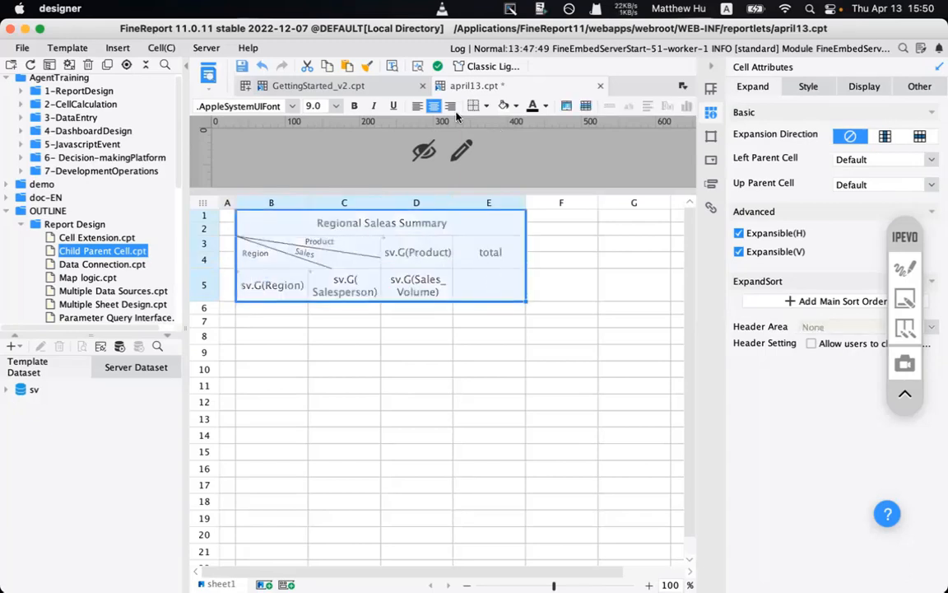
# - Apply Custom External and Inside borders to the B1:E5 table
pyautogui.click(418, 108)
pyautogui.click(431, 108)
pyautogui.click(488, 105)
pyautogui.click(494, 180)
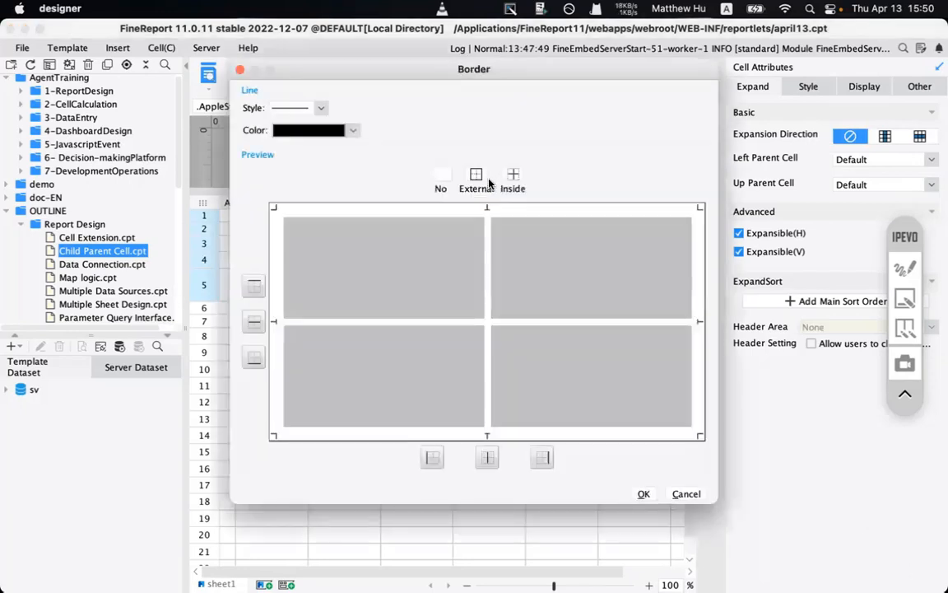
pyautogui.click(484, 179)
pyautogui.click(512, 176)
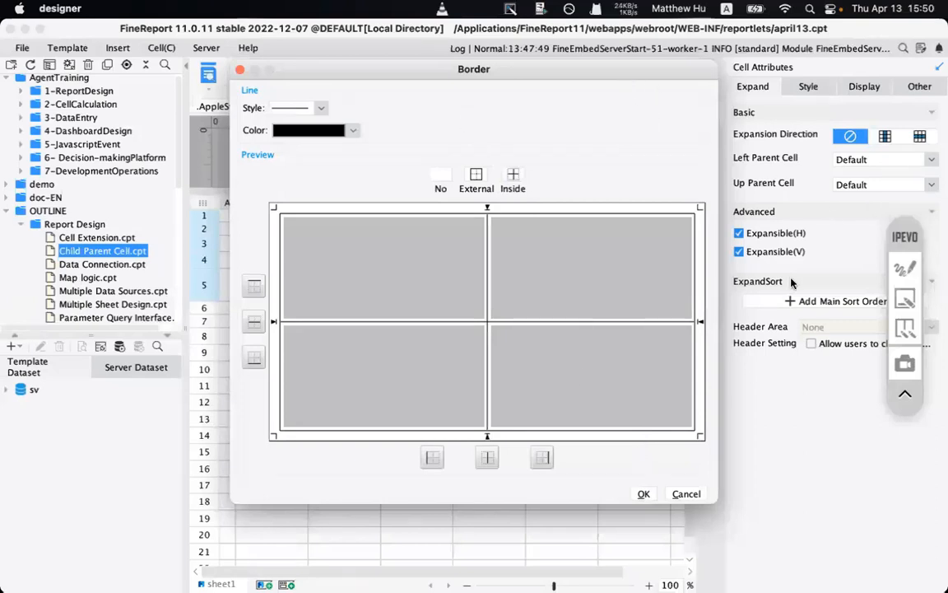
pyautogui.click(643, 494)
pyautogui.click(499, 352)
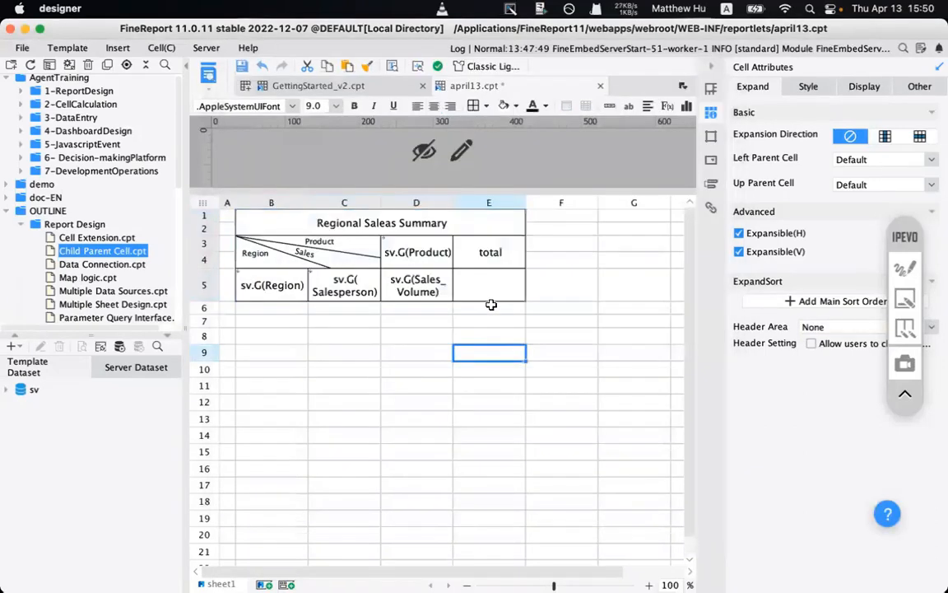
# - Select the empty total cell E5 and mark it with on-screen annotations
pyautogui.click(479, 287)
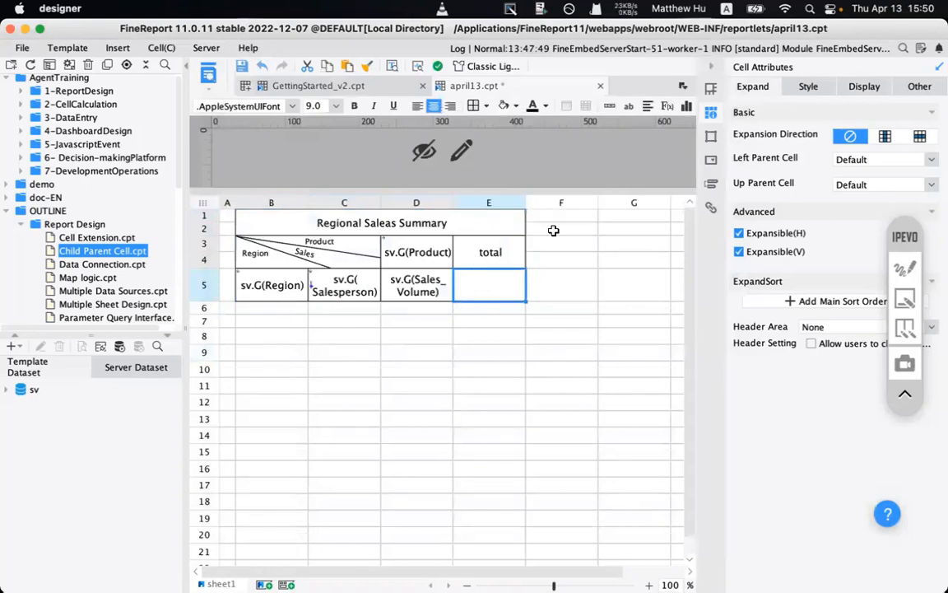
pyautogui.click(905, 267)
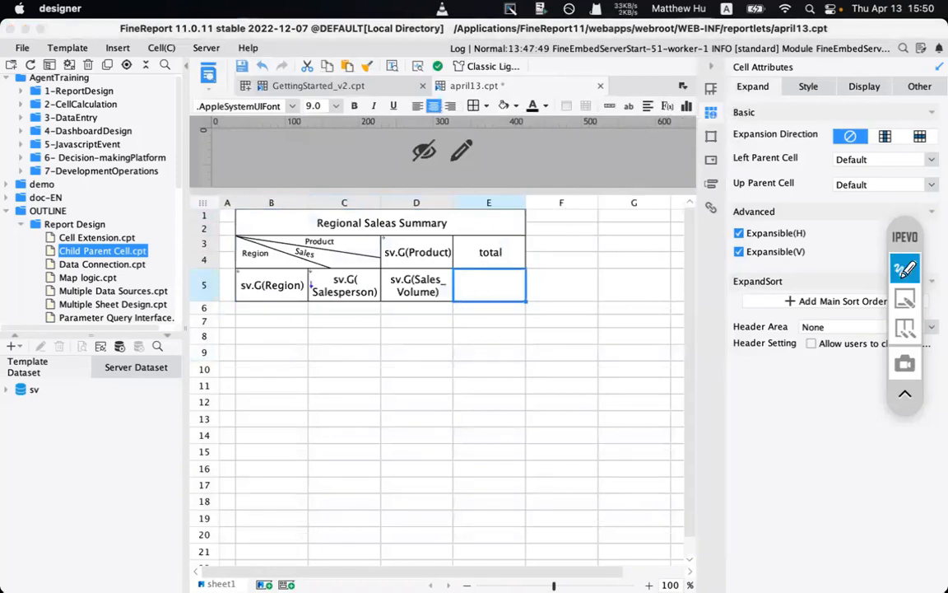
pyautogui.moveTo(646, 99); pyautogui.dragTo(701, 146)
pyautogui.click(905, 296)
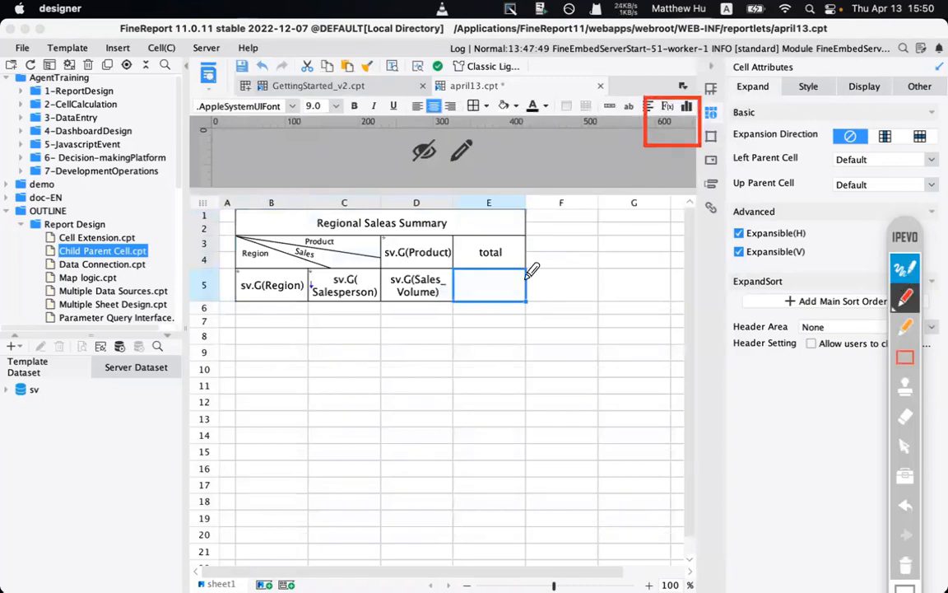
pyautogui.moveTo(510, 286)
pyautogui.mouseDown()
pyautogui.moveTo(645, 162)
pyautogui.moveTo(623, 171)
pyautogui.mouseUp()
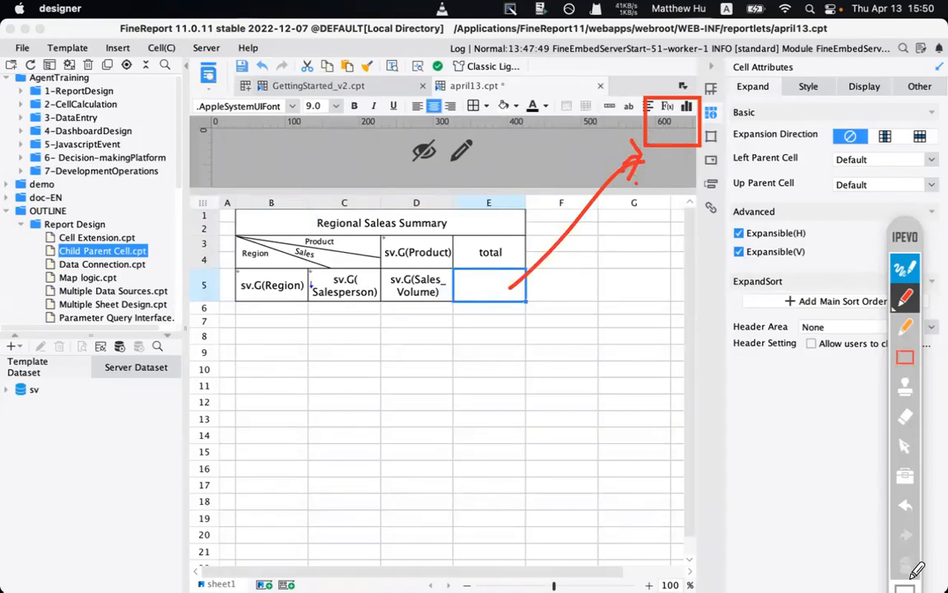
pyautogui.click(904, 270)
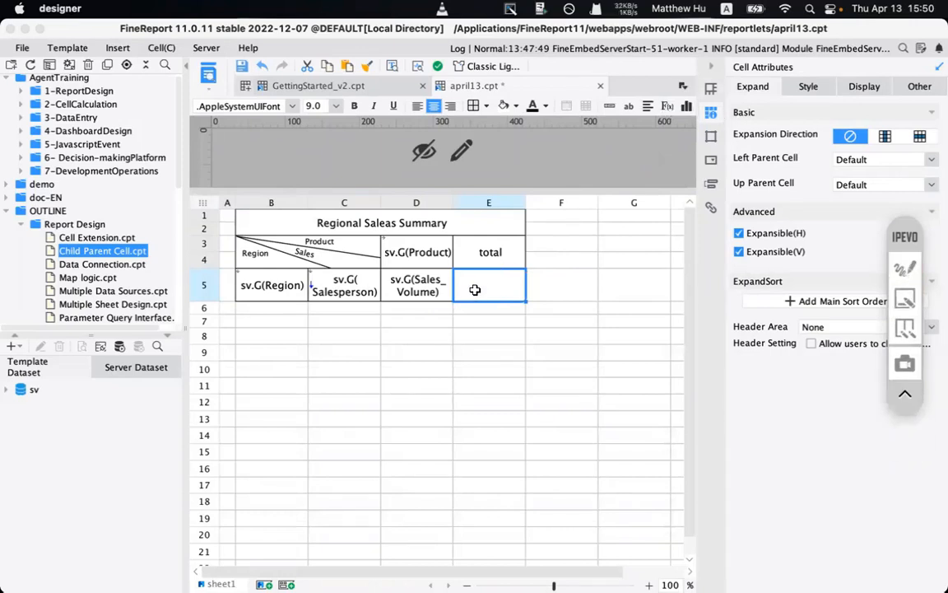
pyautogui.click(667, 107)
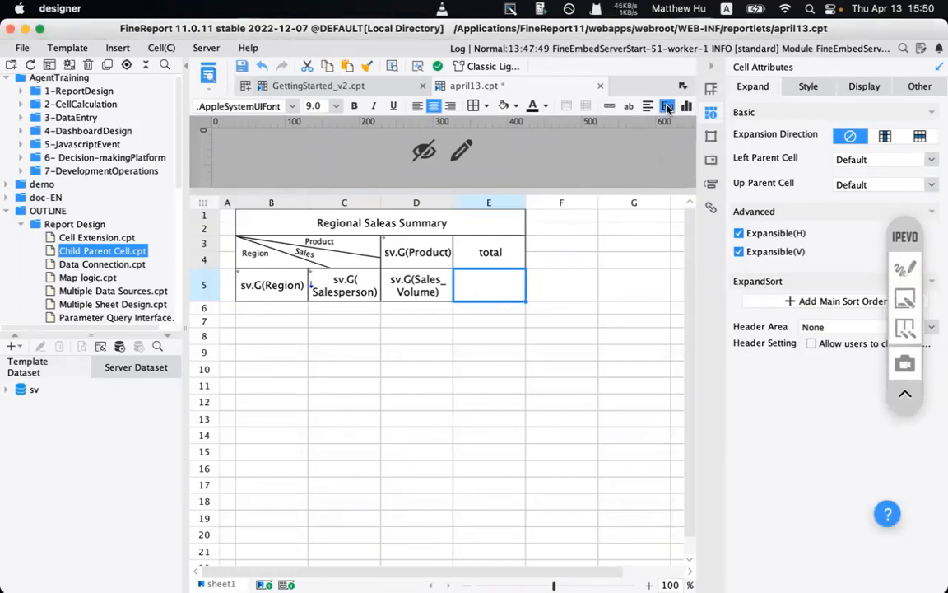
# - Enter the formula sun(D5) for total cell E5
pyautogui.click(668, 107)
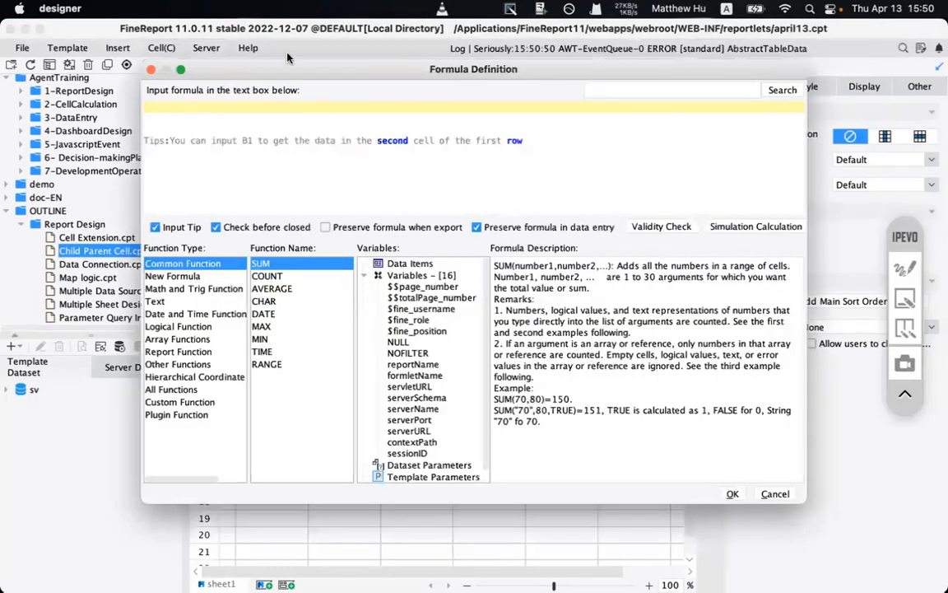
pyautogui.moveTo(262, 69); pyautogui.dragTo(286, 324)
pyautogui.click(252, 376)
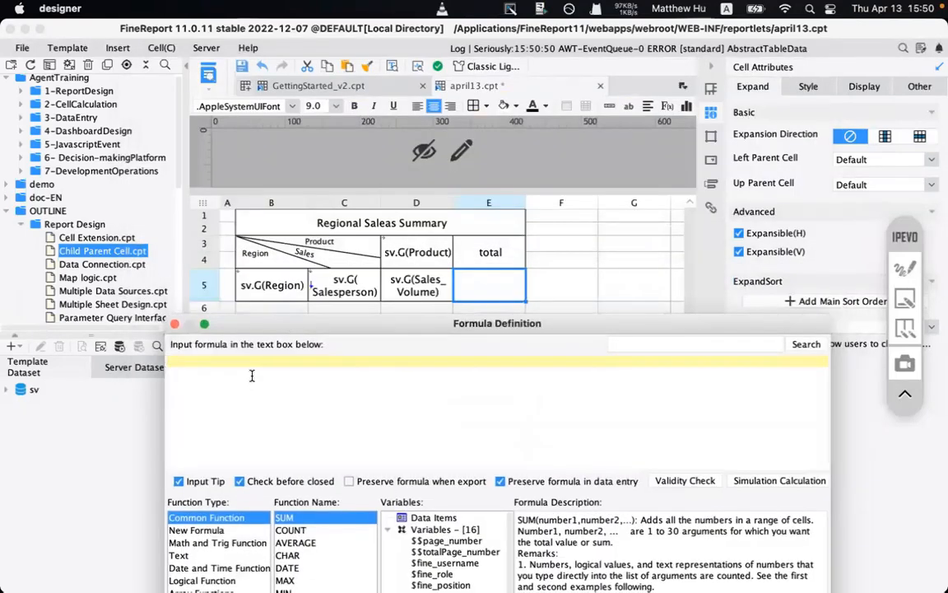
pyautogui.write('sun')
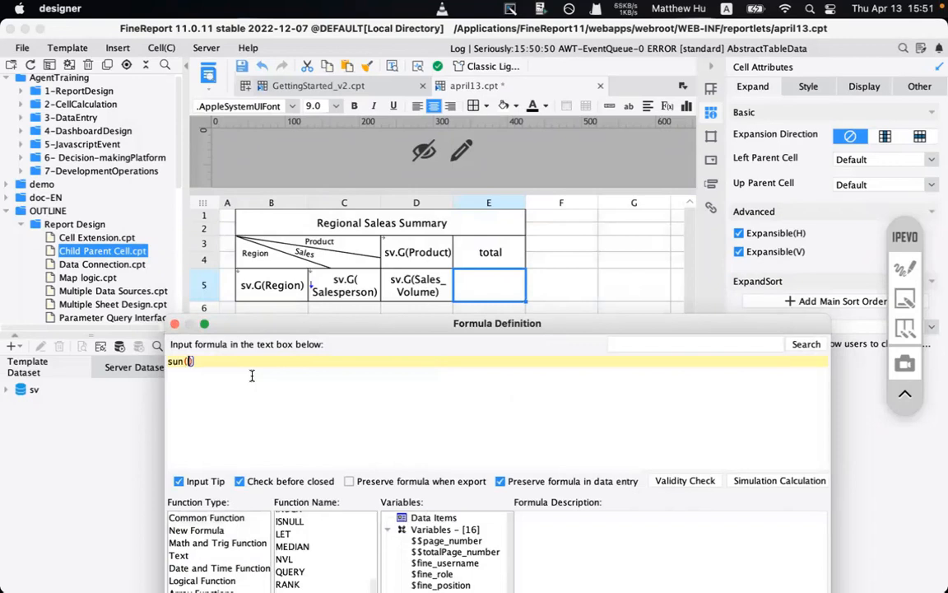
pyautogui.write('(D')
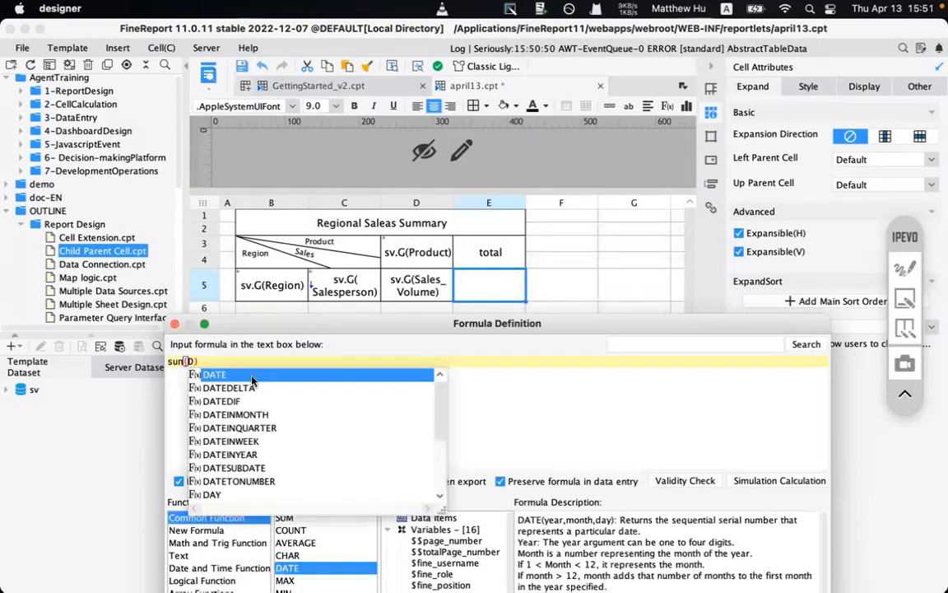
pyautogui.write('4')
pyautogui.press('BackSpace')
pyautogui.write('5')
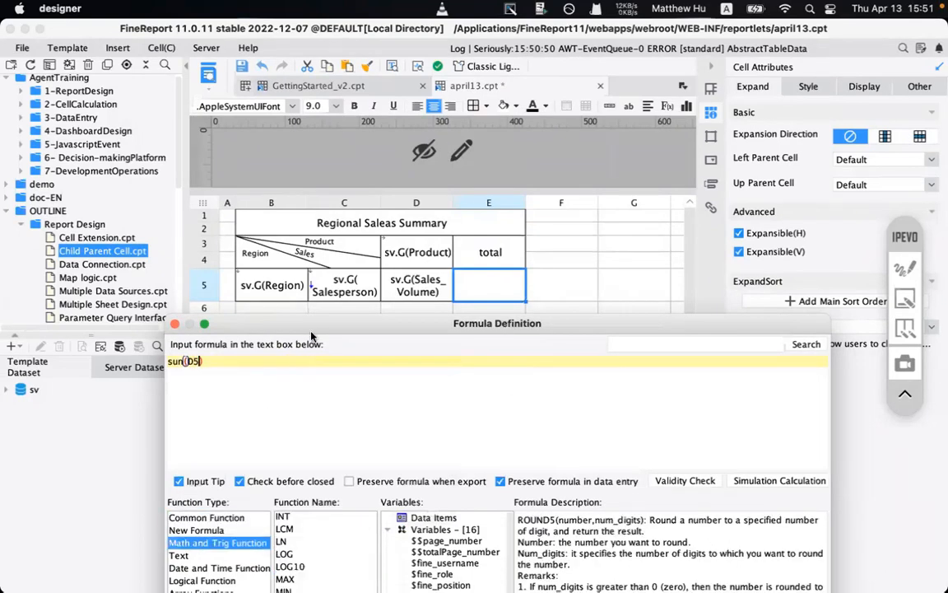
# - Pass the validity check on the formula and save april13.cpt
pyautogui.moveTo(315, 321); pyautogui.dragTo(277, 210)
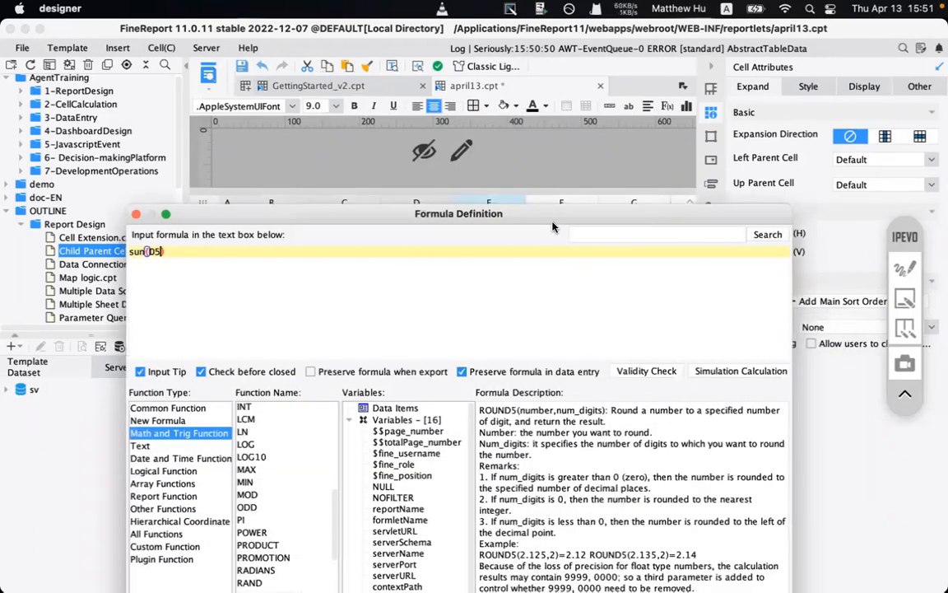
pyautogui.click(619, 337)
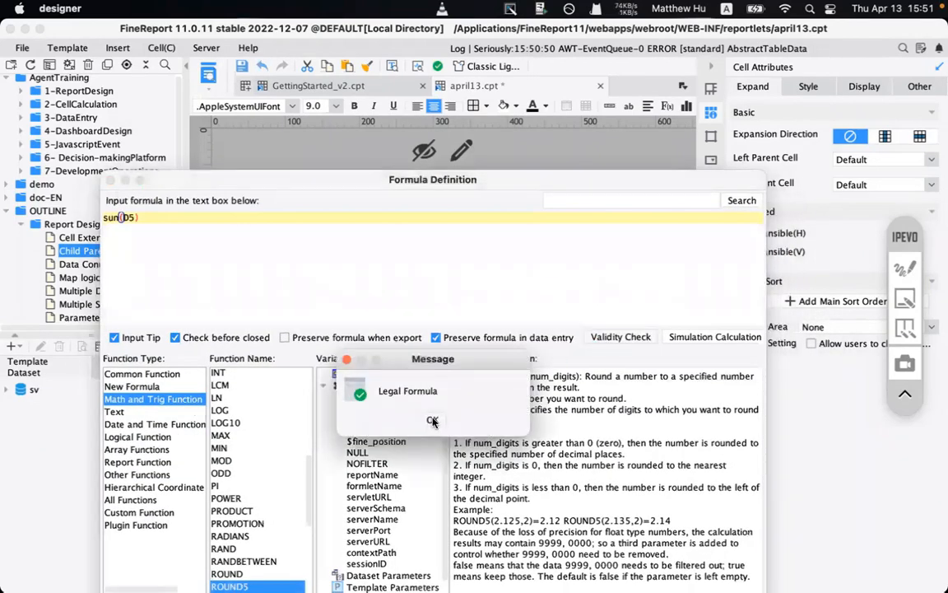
pyautogui.click(432, 421)
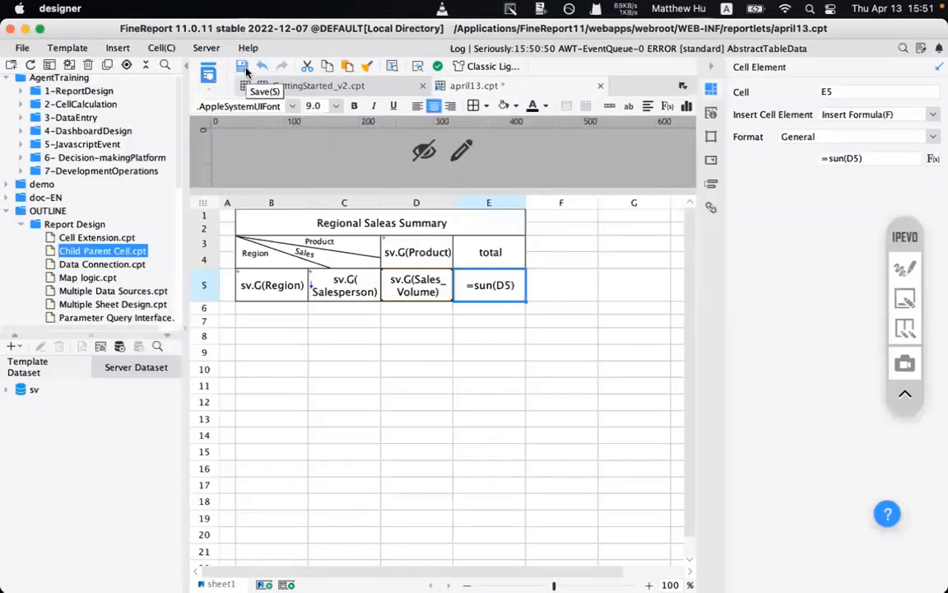
pyautogui.click(243, 69)
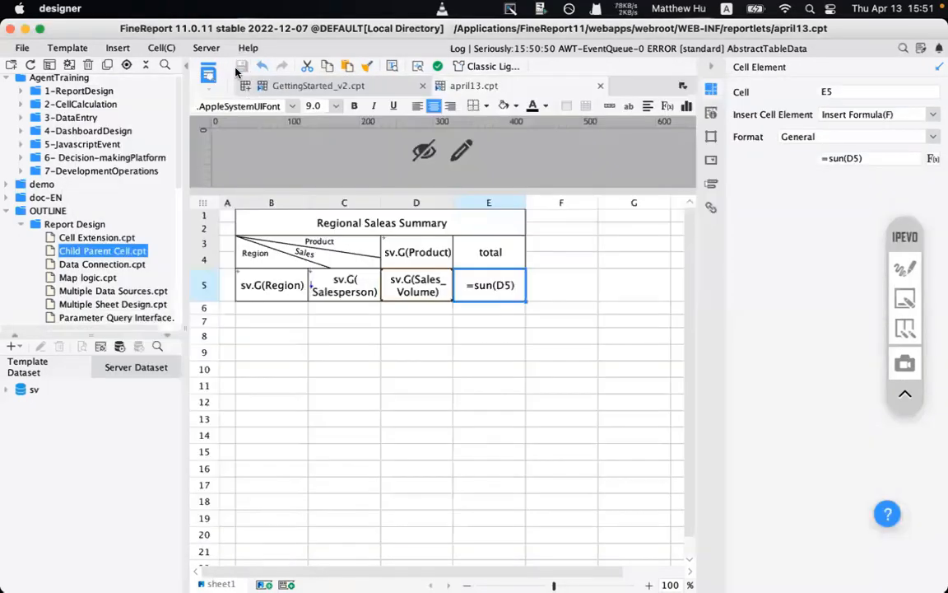
# - Preview april13 in Chrome and highlight the 'no function found: sun' error
pyautogui.click(208, 76)
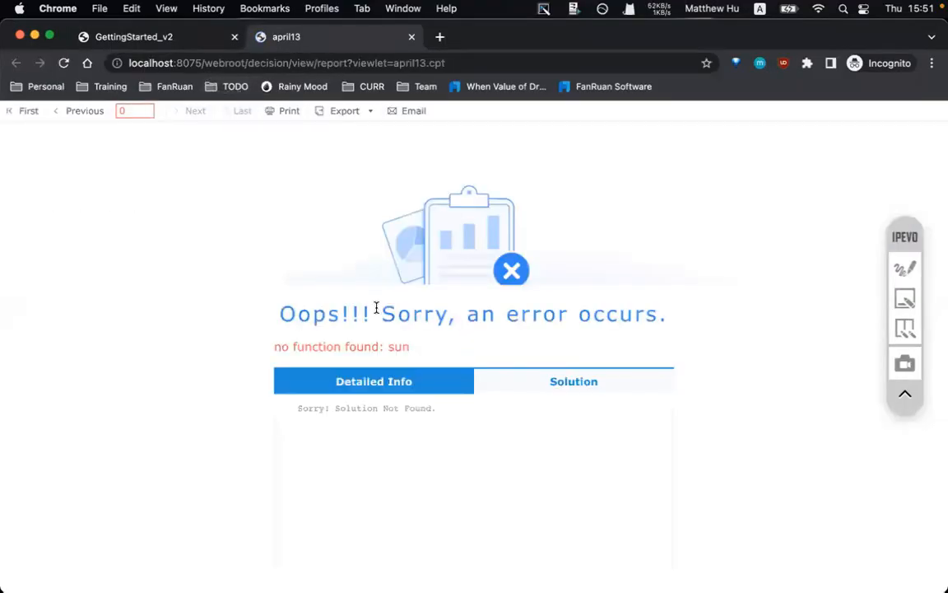
pyautogui.moveTo(362, 344); pyautogui.dragTo(425, 347)
pyautogui.click(391, 343)
pyautogui.click(367, 352)
pyautogui.moveTo(276, 345); pyautogui.dragTo(419, 346)
pyautogui.click(393, 346)
pyautogui.press('super+Tab')
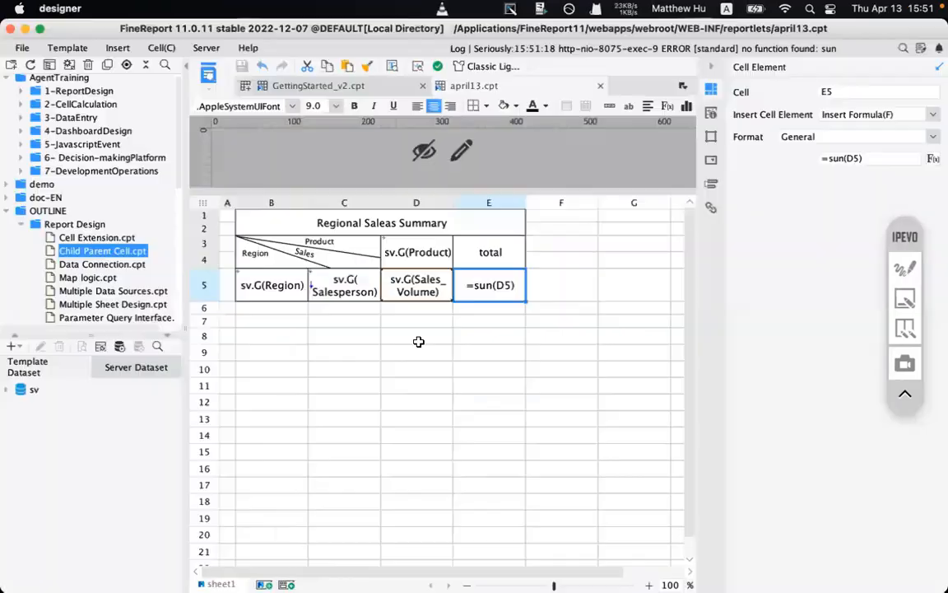
# - Correct E5's formula from sun to SUM(D5)
pyautogui.click(666, 109)
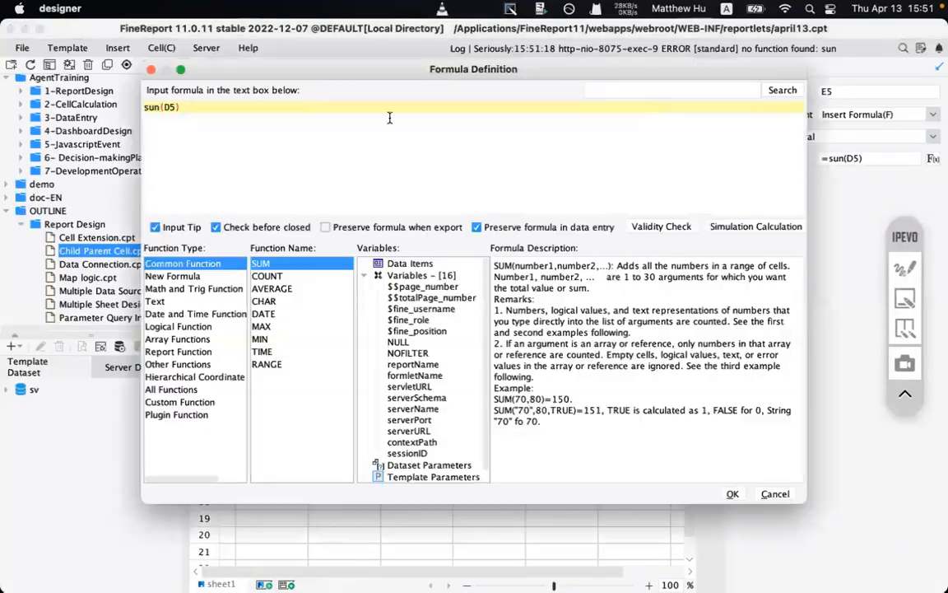
pyautogui.click(156, 110)
pyautogui.press('BackSpace')
pyautogui.press('BackSpace')
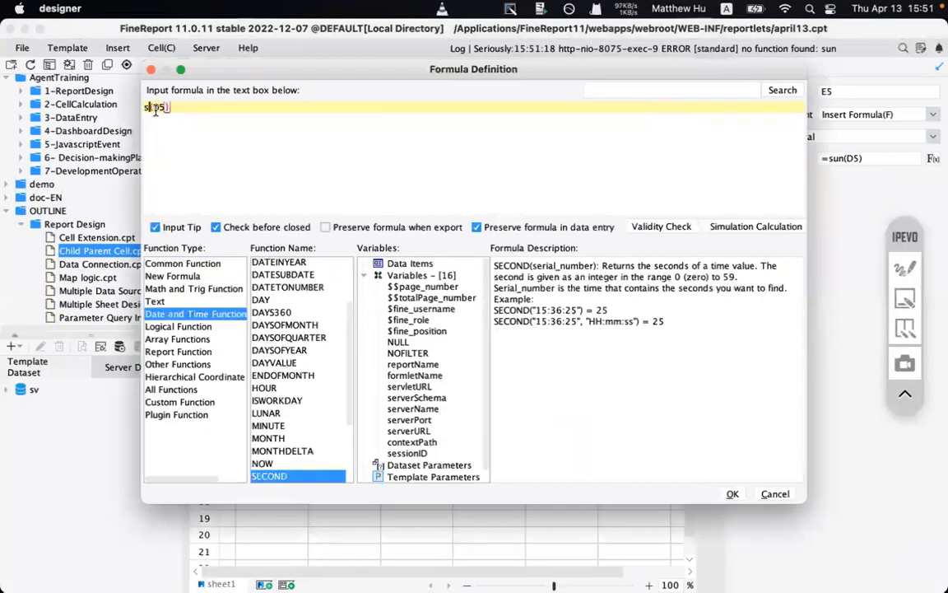
pyautogui.write('u')
pyautogui.press('Return')
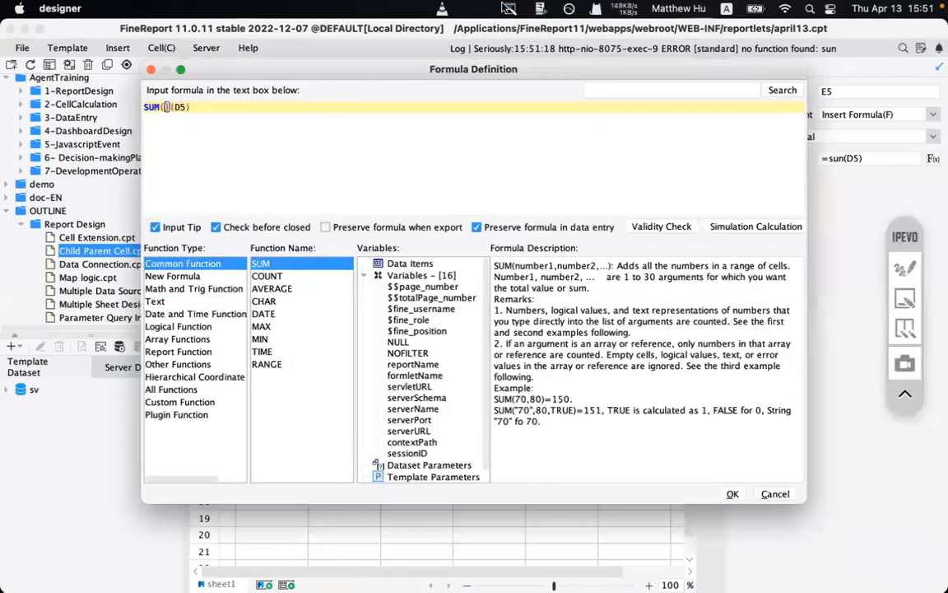
pyautogui.press('Delete')
# - Add a second formula line, trying SUM and then inserting MOD()
pyautogui.click(233, 132)
pyautogui.press('Return')
pyautogui.write('sum')
pyautogui.press('Return')
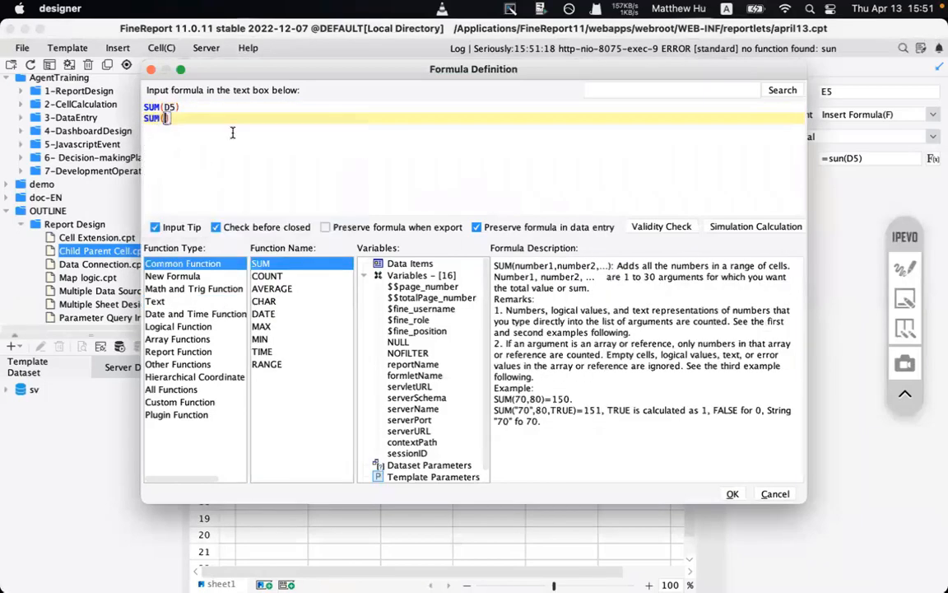
pyautogui.press('BackSpace')
pyautogui.press('BackSpace')
pyautogui.press('BackSpace')
pyautogui.press('BackSpace')
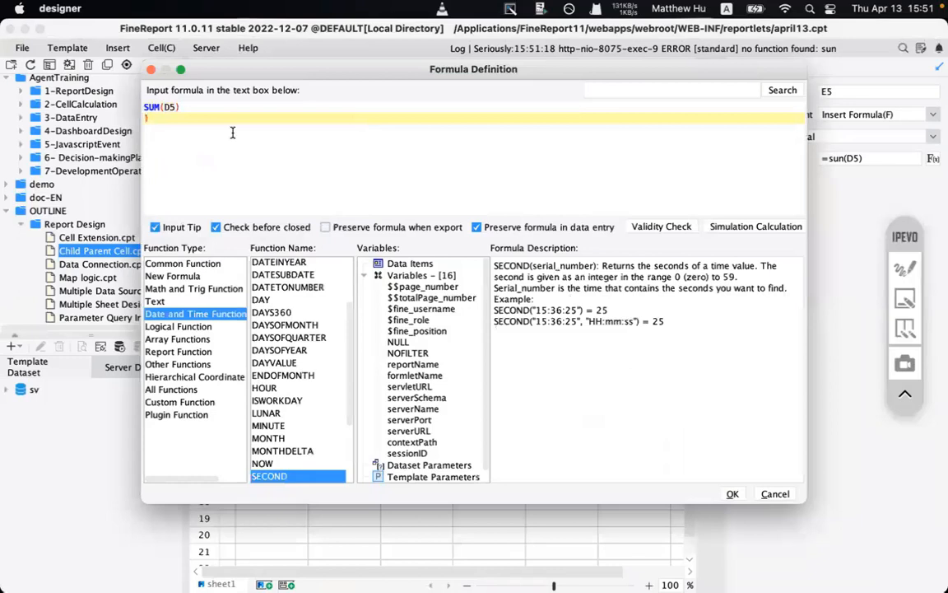
pyautogui.write('mod')
pyautogui.press('Return')
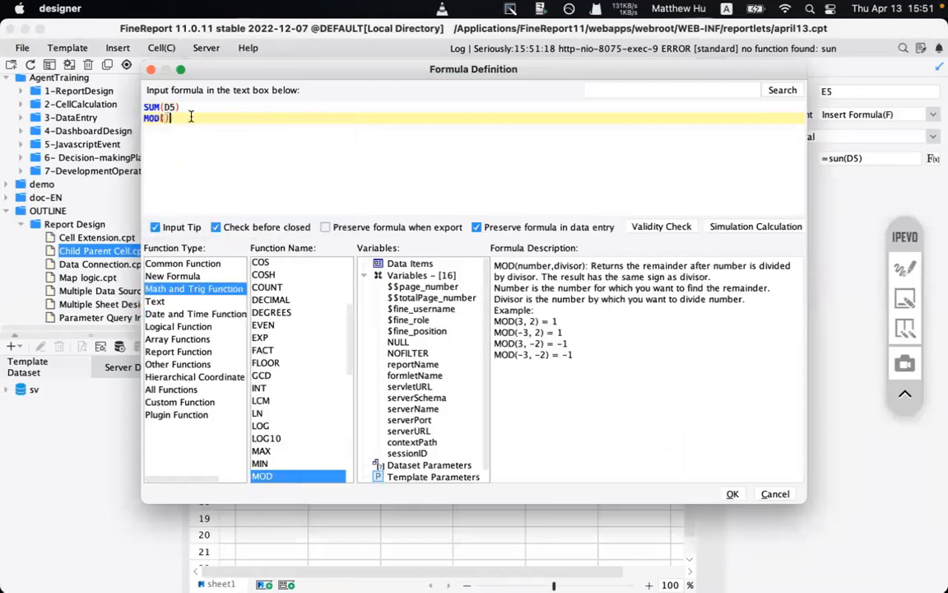
pyautogui.moveTo(189, 117); pyautogui.dragTo(139, 121)
# - Annotate the MOD line in the Formula Definition dialog
pyautogui.click(911, 272)
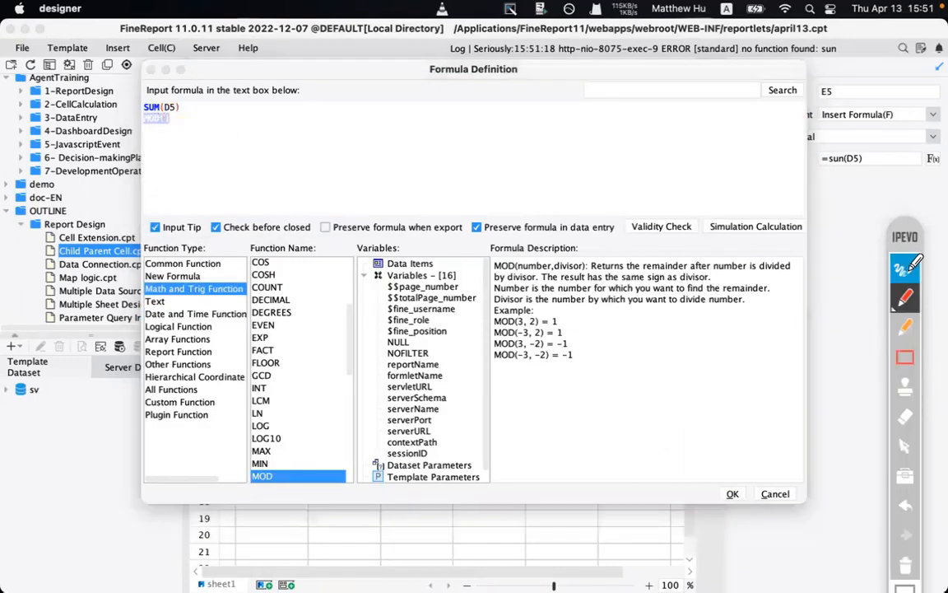
pyautogui.click(906, 357)
pyautogui.moveTo(478, 243); pyautogui.dragTo(806, 409)
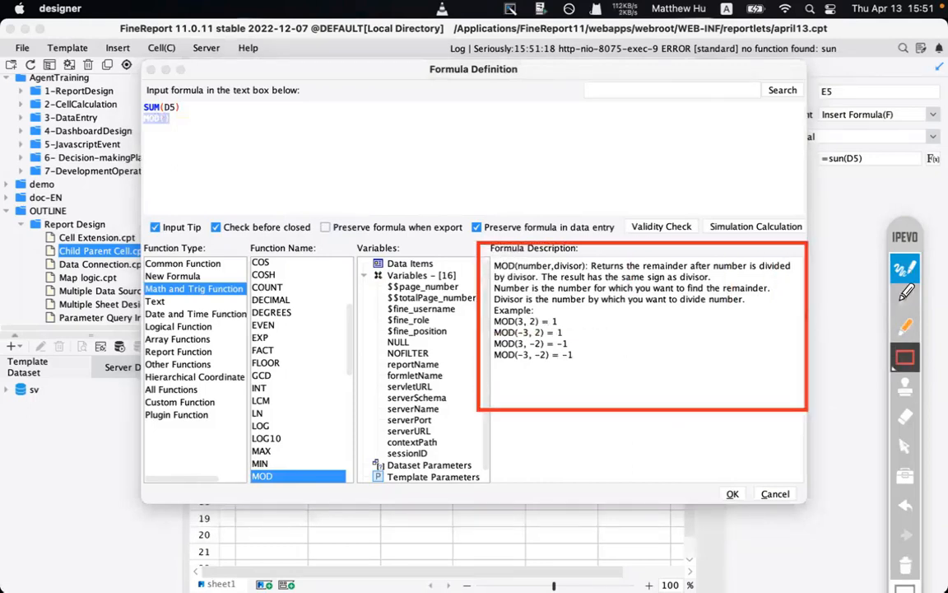
pyautogui.click(903, 298)
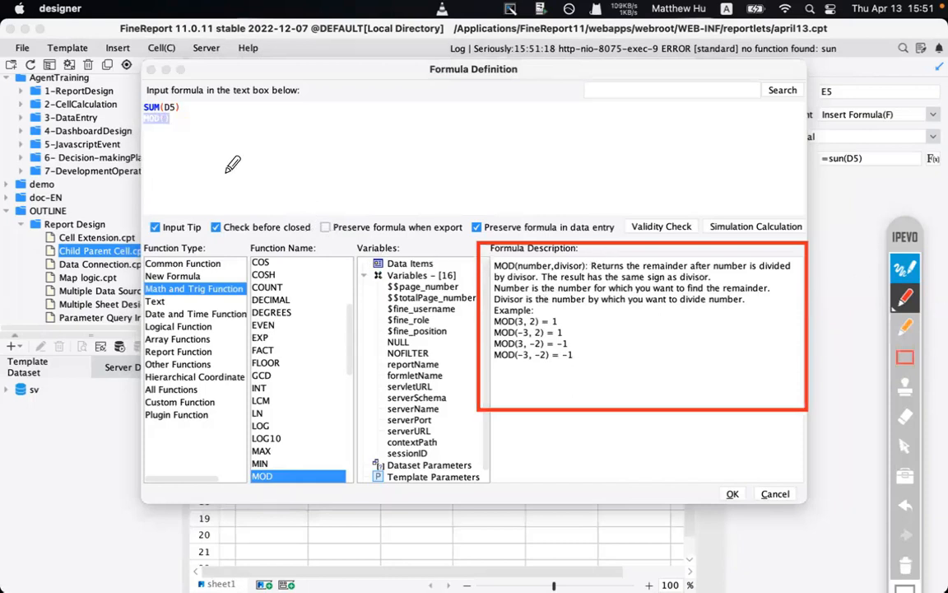
pyautogui.moveTo(192, 146)
pyautogui.mouseDown()
pyautogui.moveTo(365, 193)
pyautogui.moveTo(408, 213)
pyautogui.moveTo(432, 239)
pyautogui.mouseUp()
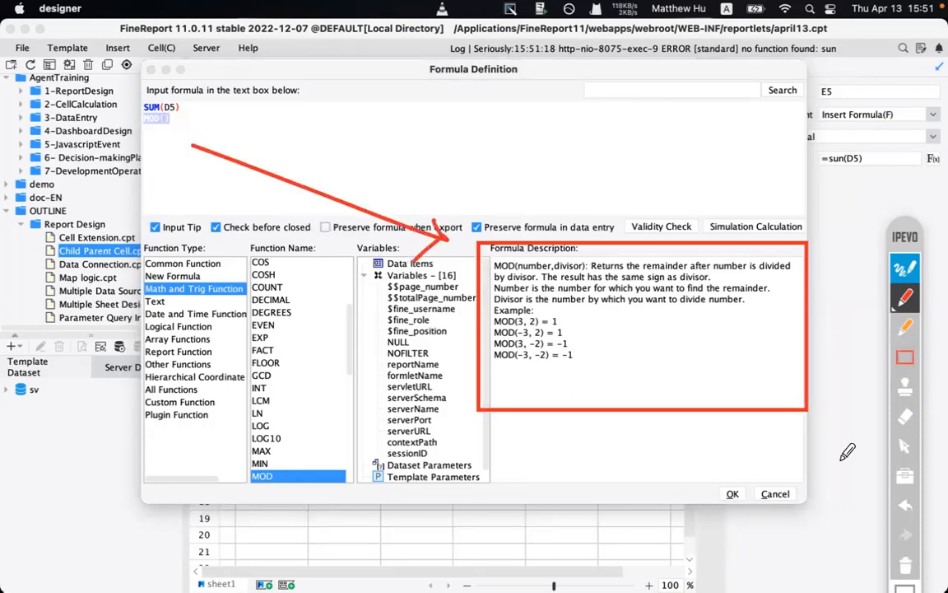
pyautogui.click(905, 268)
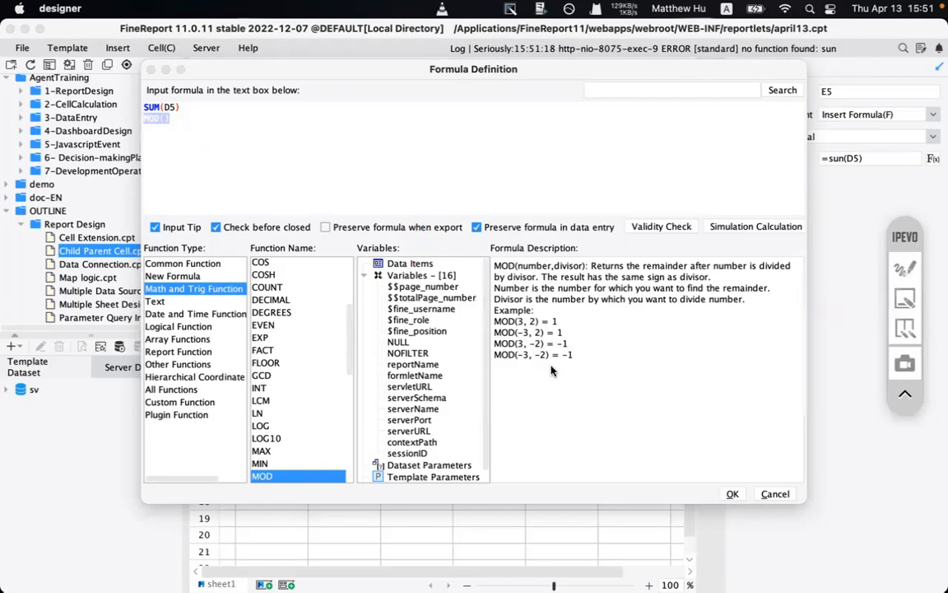
# - Delete the unfinished MOD line, apply =SUM(D5) and preview the report
pyautogui.click(731, 493)
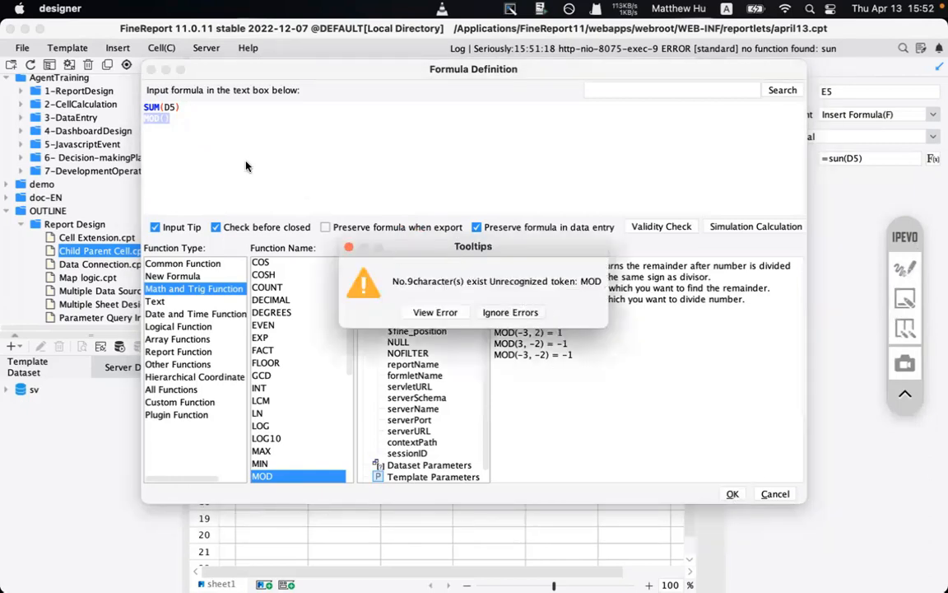
pyautogui.click(434, 312)
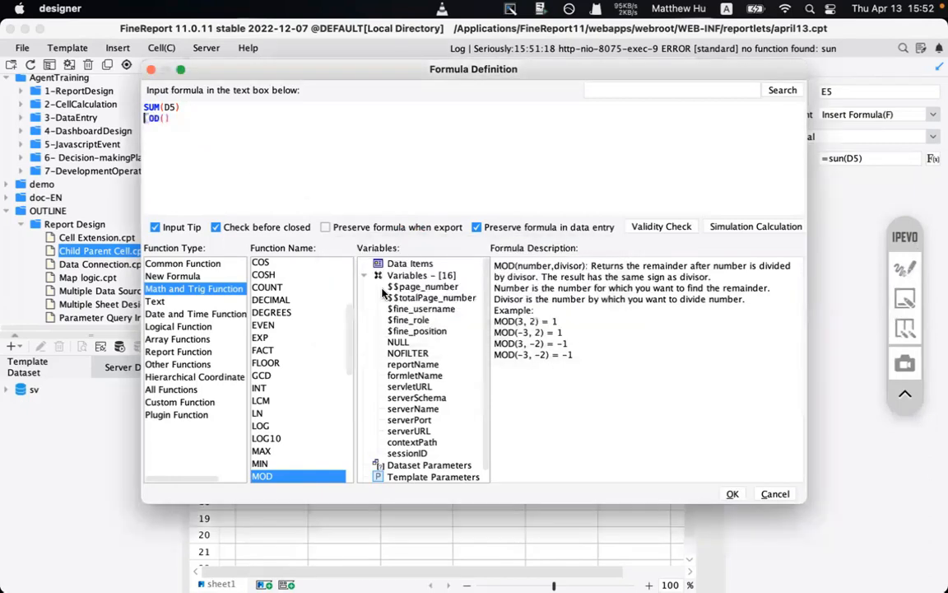
pyautogui.press('BackSpace')
pyautogui.press('BackSpace')
pyautogui.press('BackSpace')
pyautogui.press('BackSpace')
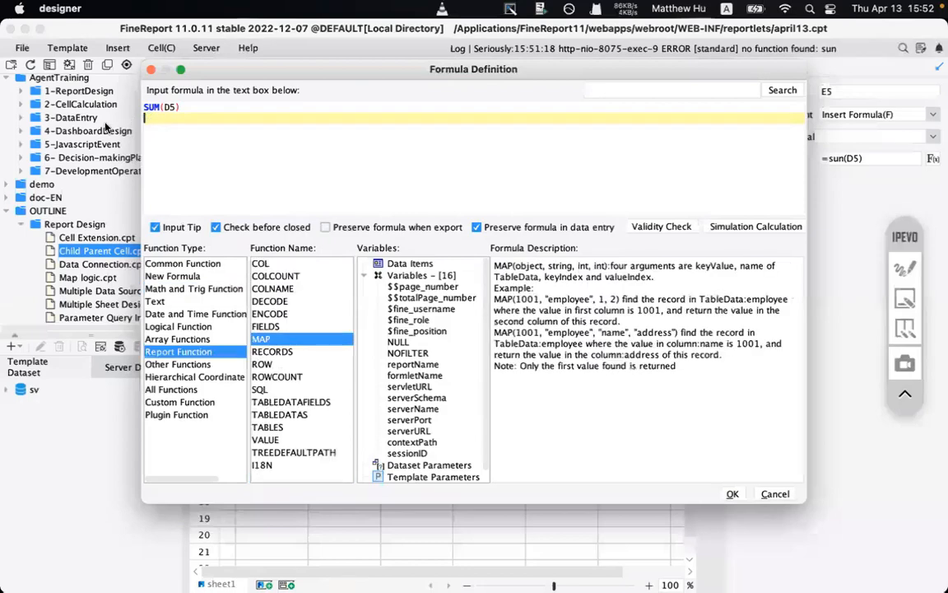
pyautogui.click(732, 494)
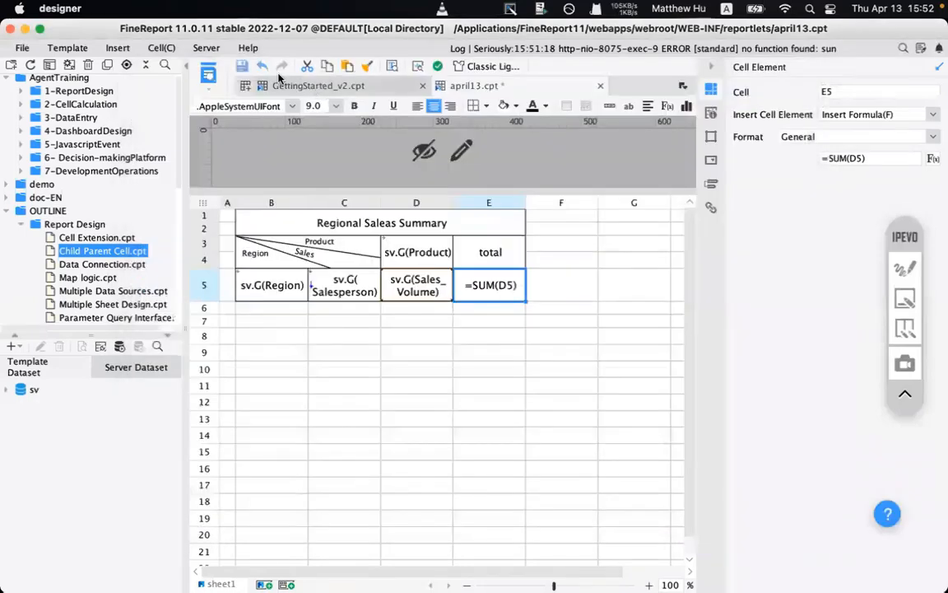
pyautogui.click(190, 68)
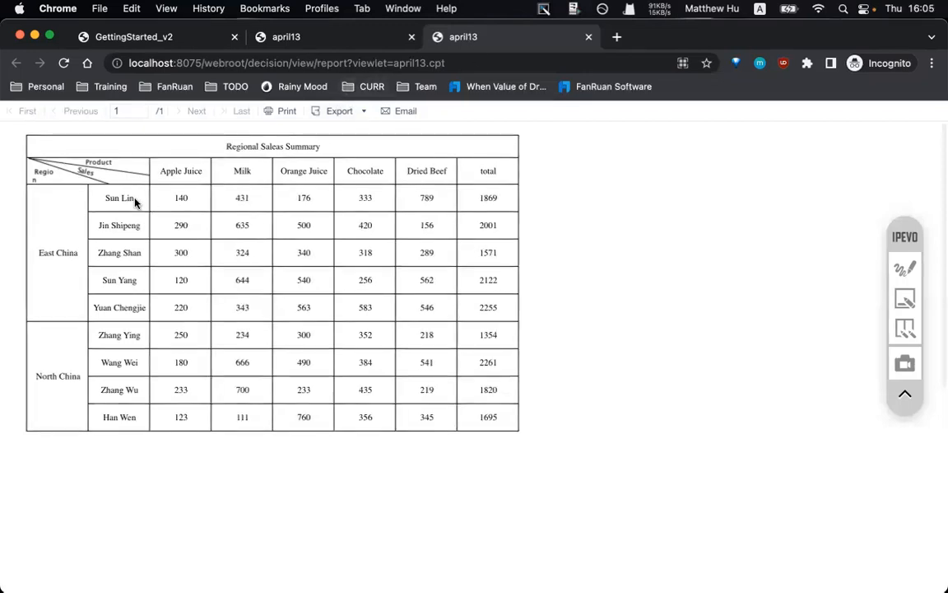
pyautogui.moveTo(23, 140); pyautogui.dragTo(483, 381)
pyautogui.click(497, 424)
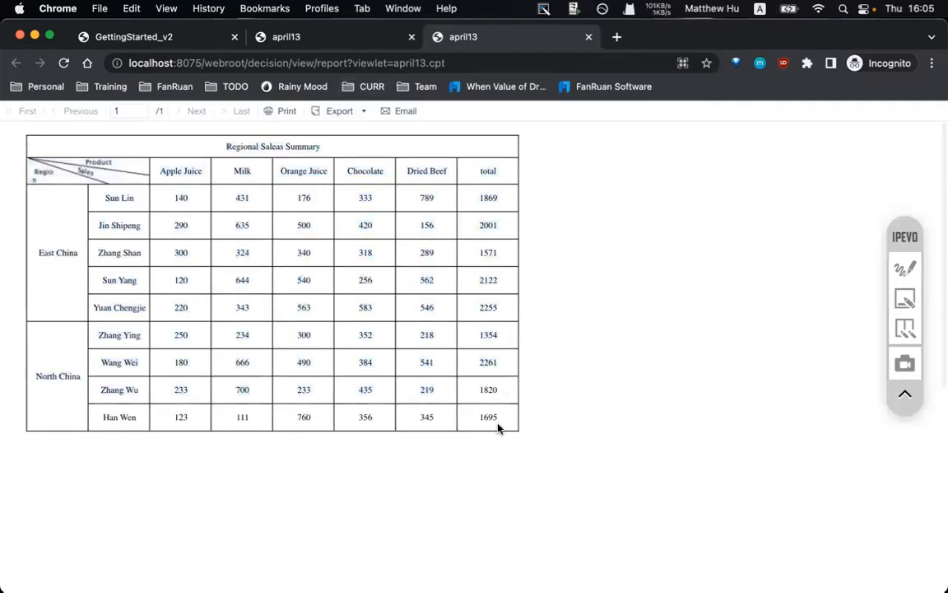
pyautogui.moveTo(498, 426); pyautogui.dragTo(105, 131)
pyautogui.click(51, 200)
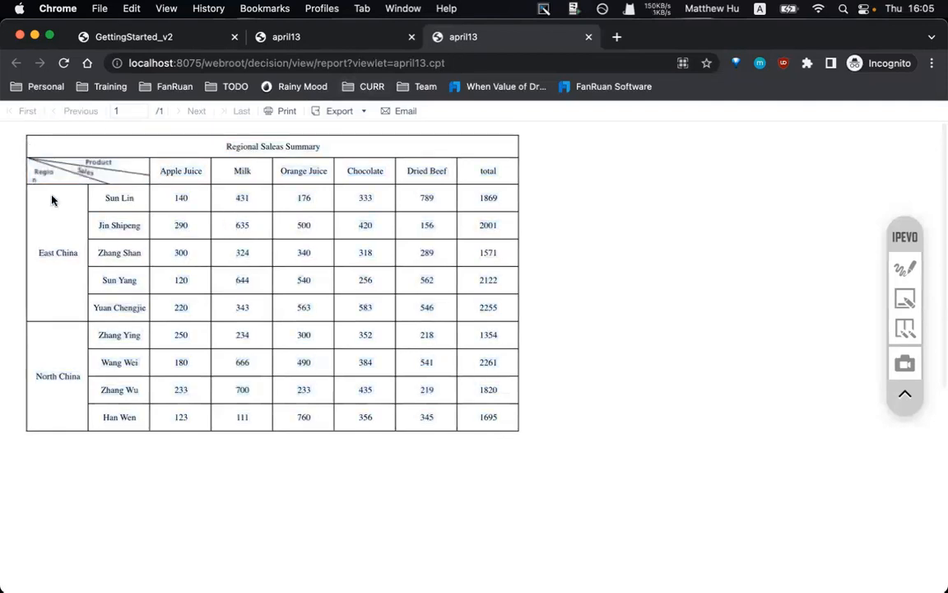
pyautogui.click(904, 269)
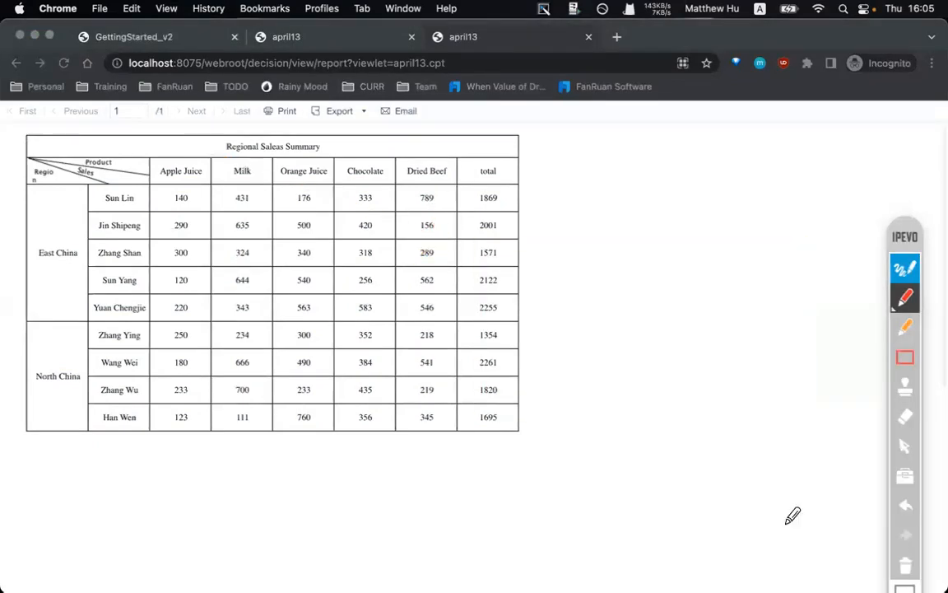
pyautogui.moveTo(18, 164)
pyautogui.mouseDown()
pyautogui.moveTo(50, 165)
pyautogui.moveTo(17, 160)
pyautogui.moveTo(18, 169)
pyautogui.mouseUp()
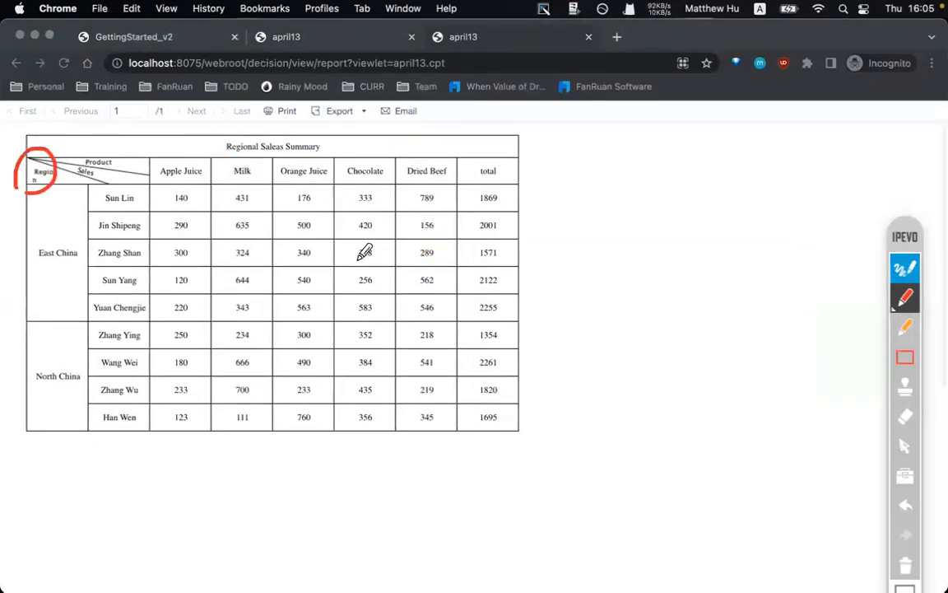
pyautogui.moveTo(38, 234); pyautogui.dragTo(111, 233)
pyautogui.moveTo(111, 233); pyautogui.dragTo(83, 245)
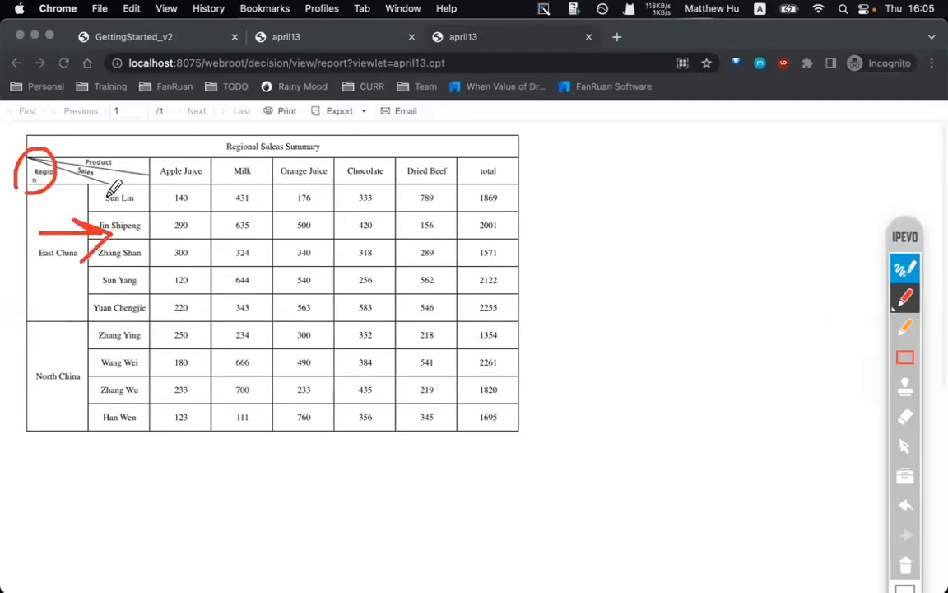
pyautogui.click(905, 564)
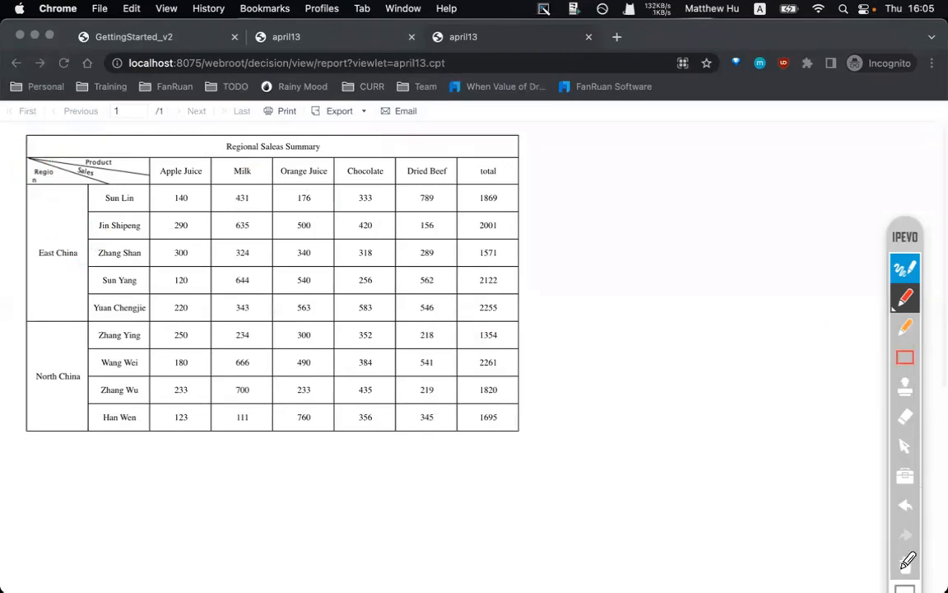
pyautogui.click(906, 266)
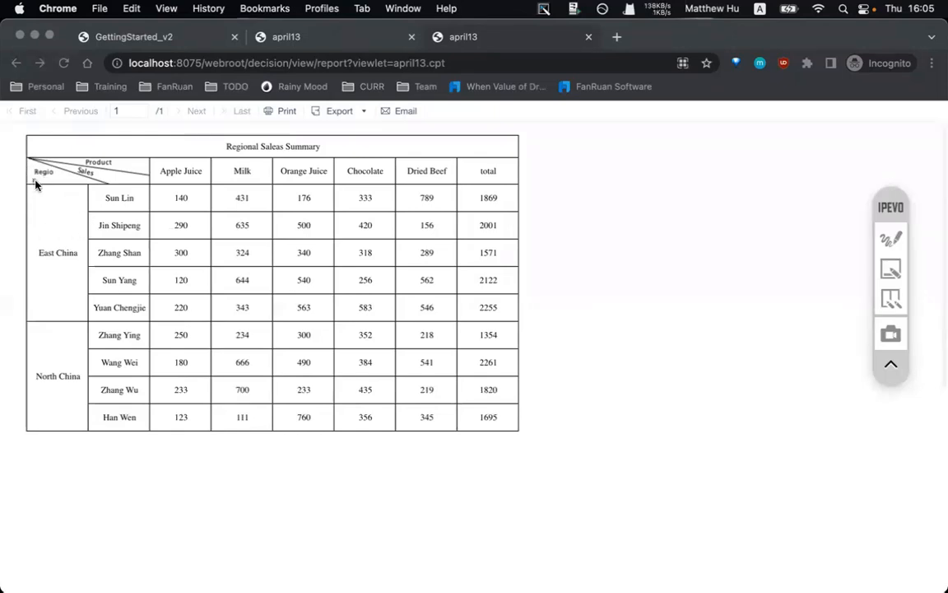
pyautogui.moveTo(597, 583)
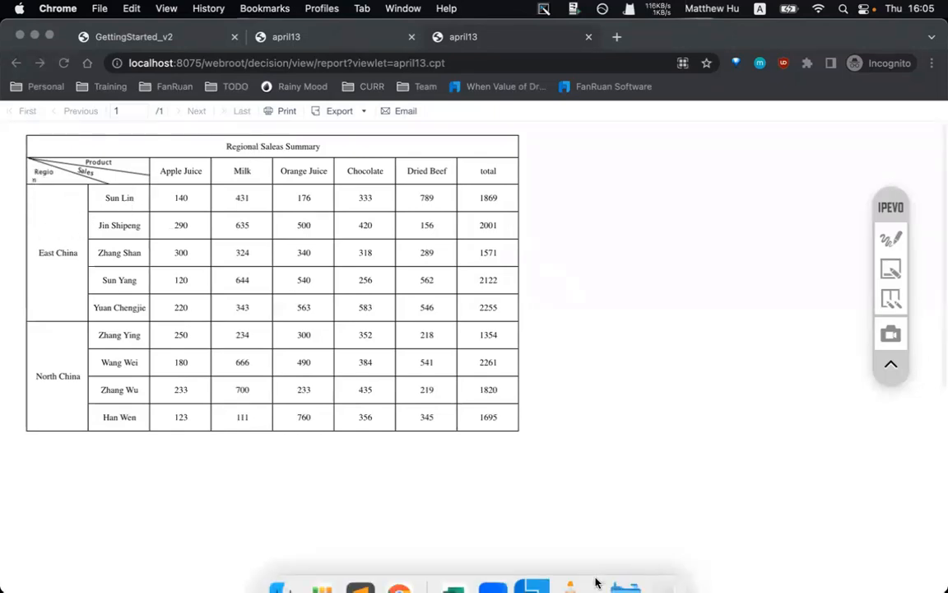
# - Confirm the row height setting for header row 3
pyautogui.click(534, 563)
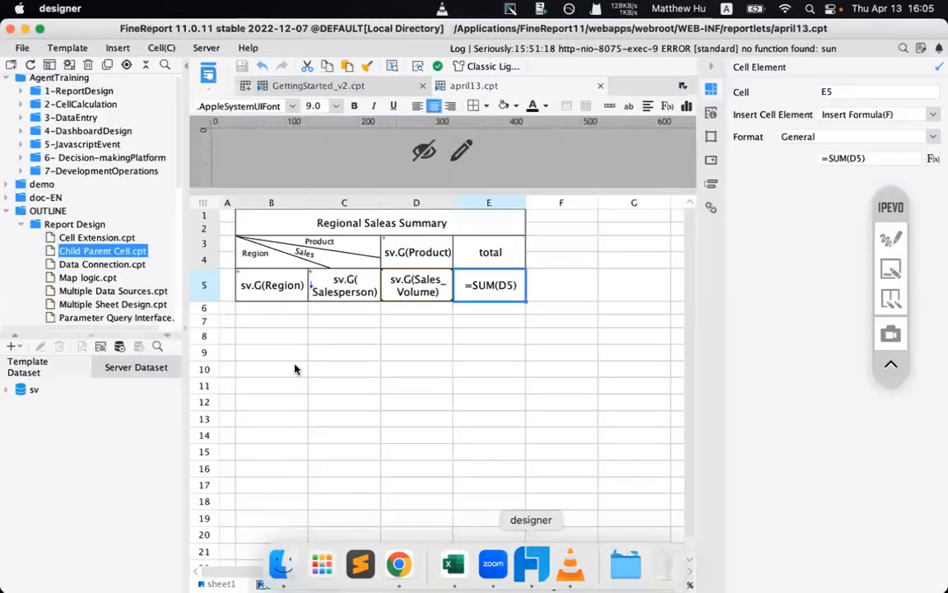
pyautogui.click(261, 252)
pyautogui.click(204, 244)
pyautogui.rightClick(206, 245)
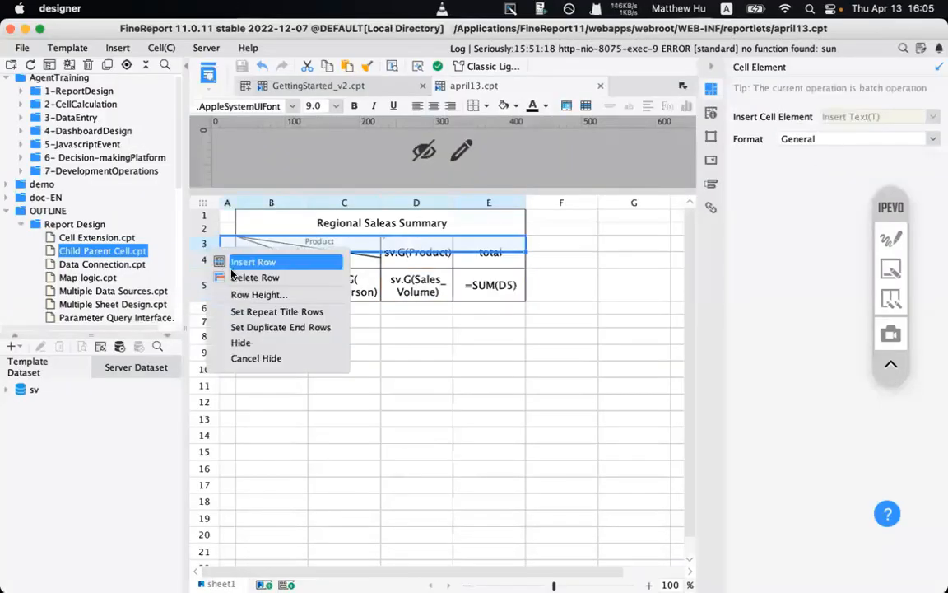
pyautogui.click(272, 294)
pyautogui.click(487, 328)
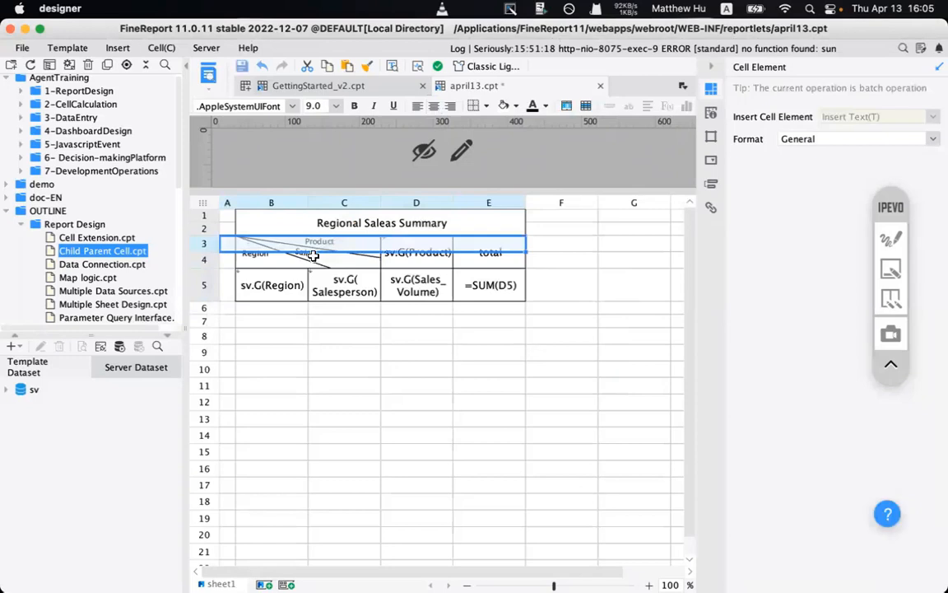
# - Widen column B so Region fits, save april13.cpt and reload the Chrome preview
pyautogui.click(271, 202)
pyautogui.rightClick(272, 206)
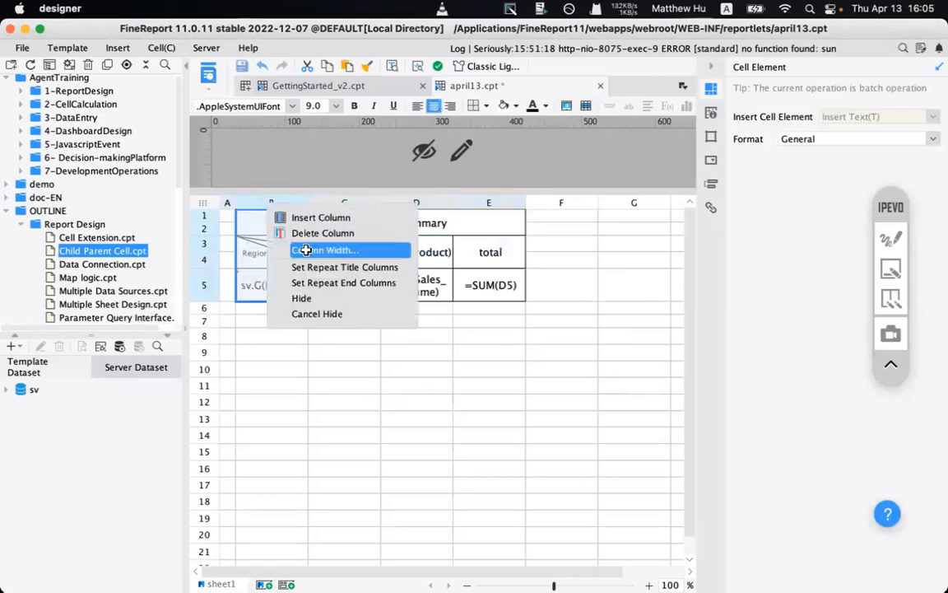
pyautogui.click(305, 251)
pyautogui.click(503, 308)
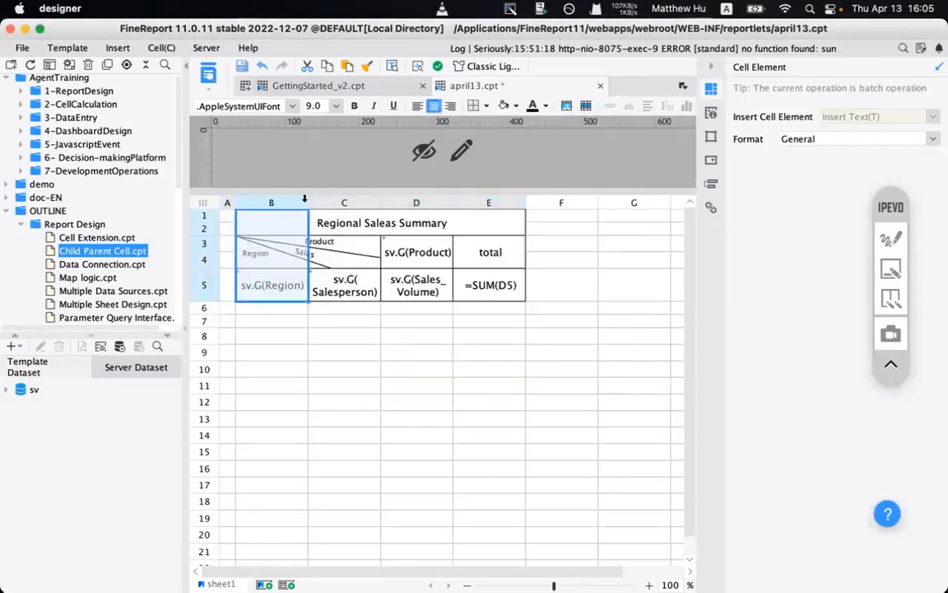
pyautogui.moveTo(307, 199); pyautogui.dragTo(317, 195)
pyautogui.click(242, 66)
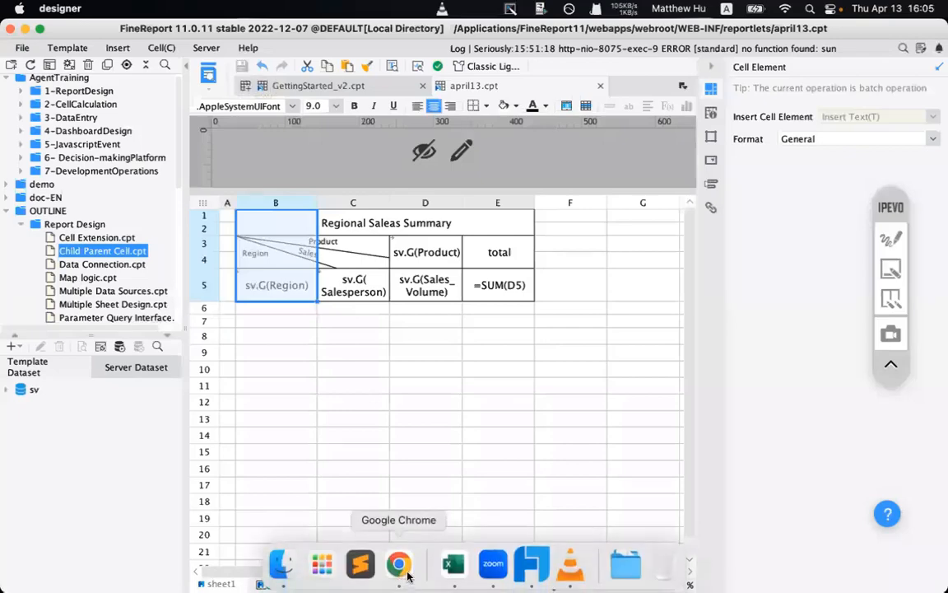
pyautogui.click(401, 567)
pyautogui.click(63, 64)
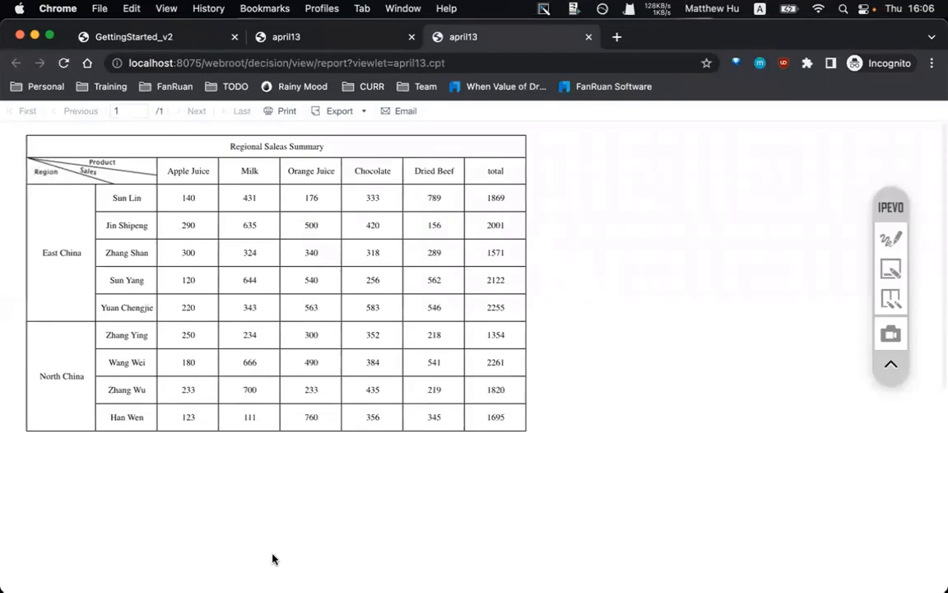
# - Show the GettingStarted_v2 report and mark its 3640 total with a pen stroke, then erase it
pyautogui.moveTo(461, 581)
pyautogui.moveTo(492, 586)
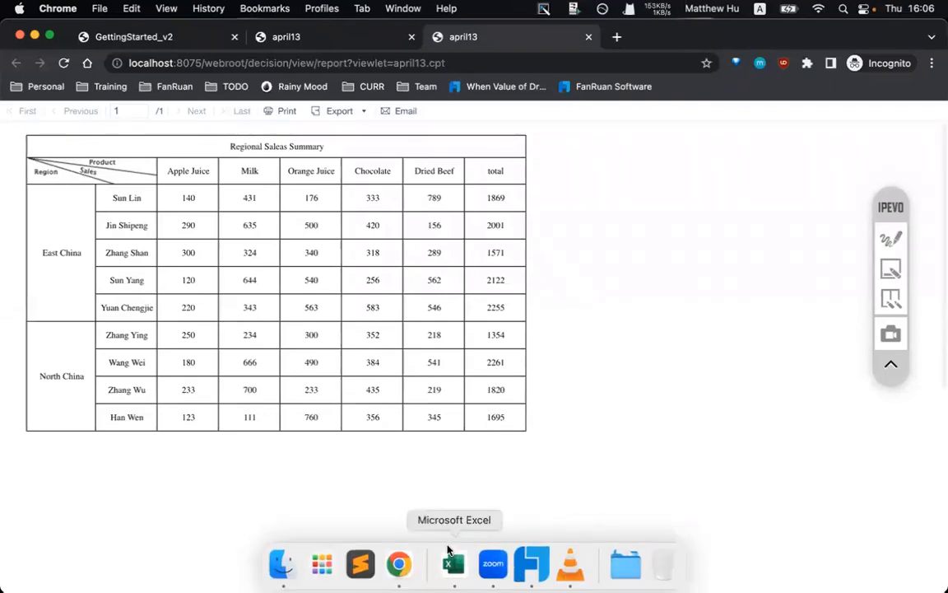
pyautogui.click(169, 37)
pyautogui.click(891, 239)
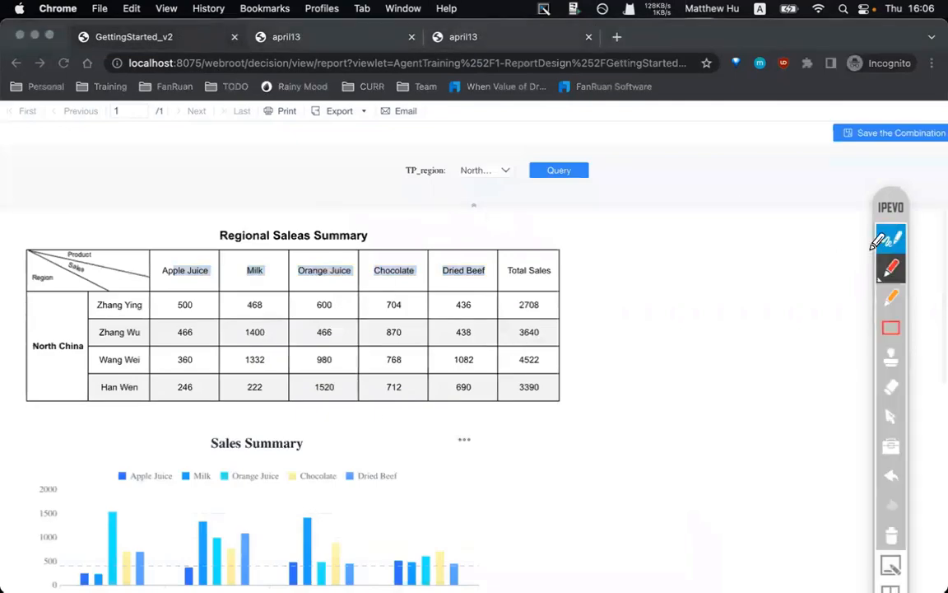
pyautogui.moveTo(591, 327)
pyautogui.mouseDown()
pyautogui.moveTo(553, 329)
pyautogui.moveTo(581, 337)
pyautogui.mouseUp()
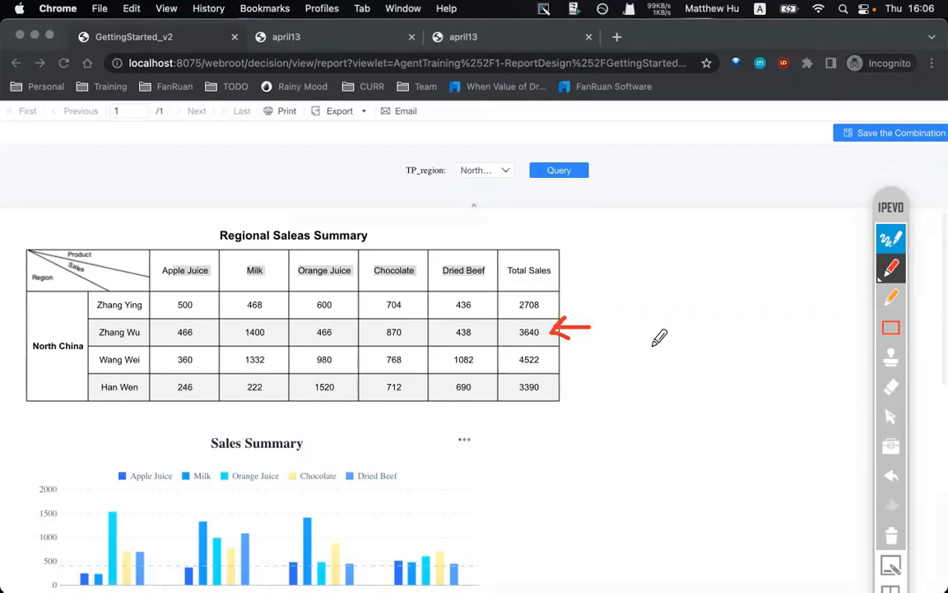
pyautogui.click(891, 534)
pyautogui.click(893, 236)
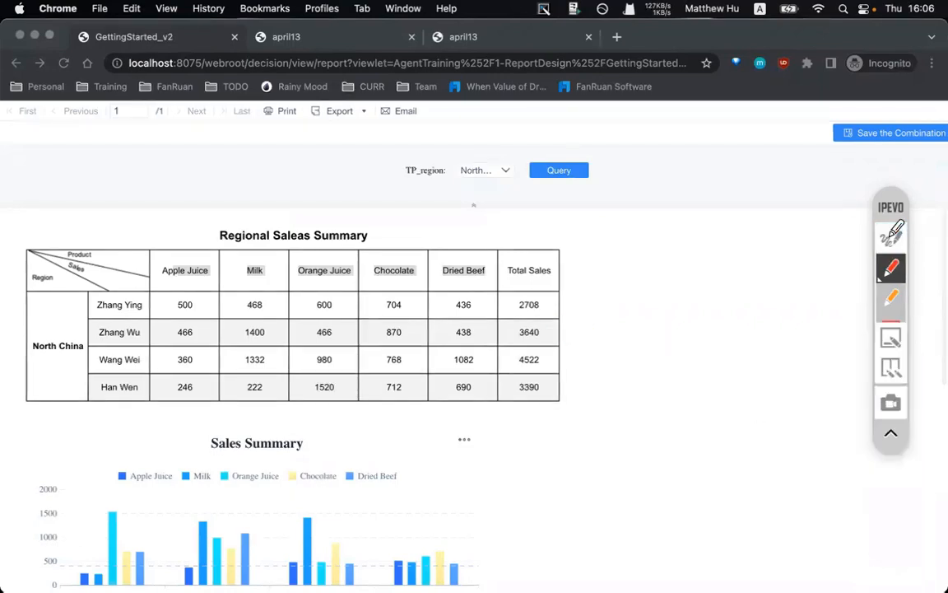
# - Select the report title through the second salesperson row, then clear the selection
pyautogui.click(558, 333)
pyautogui.moveTo(561, 332); pyautogui.dragTo(600, 334)
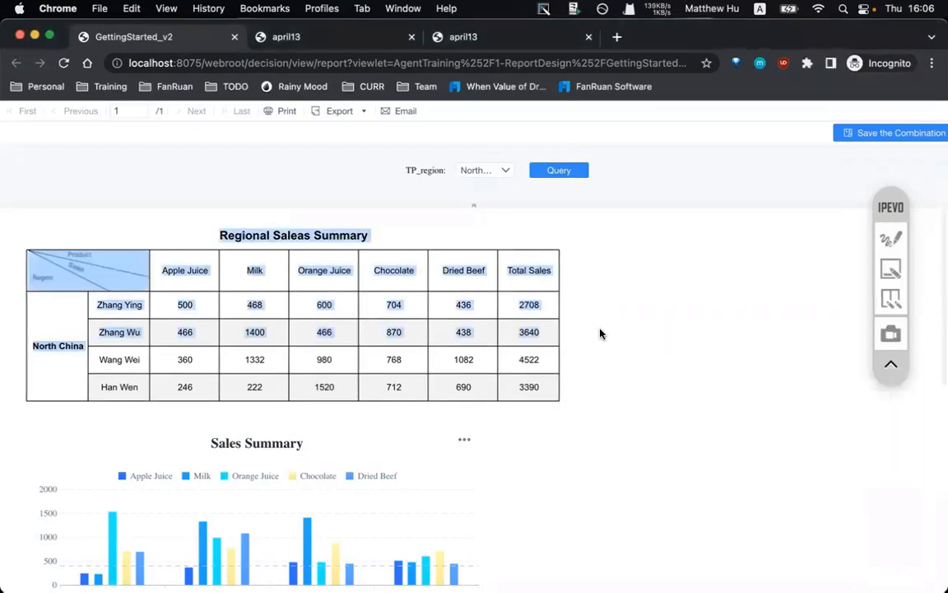
pyautogui.click(553, 336)
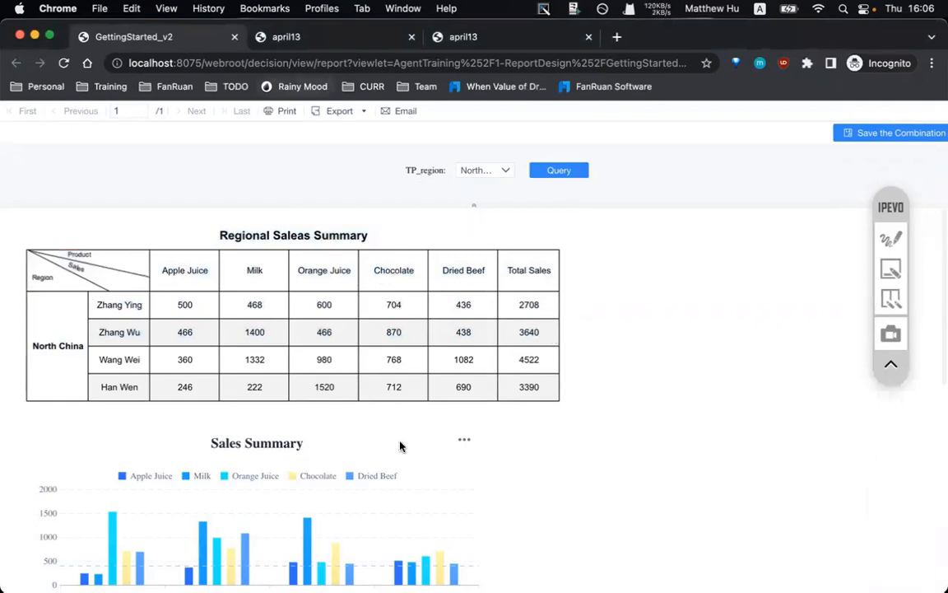
# - Close the april13 error page with Cmd+W
pyautogui.click(278, 38)
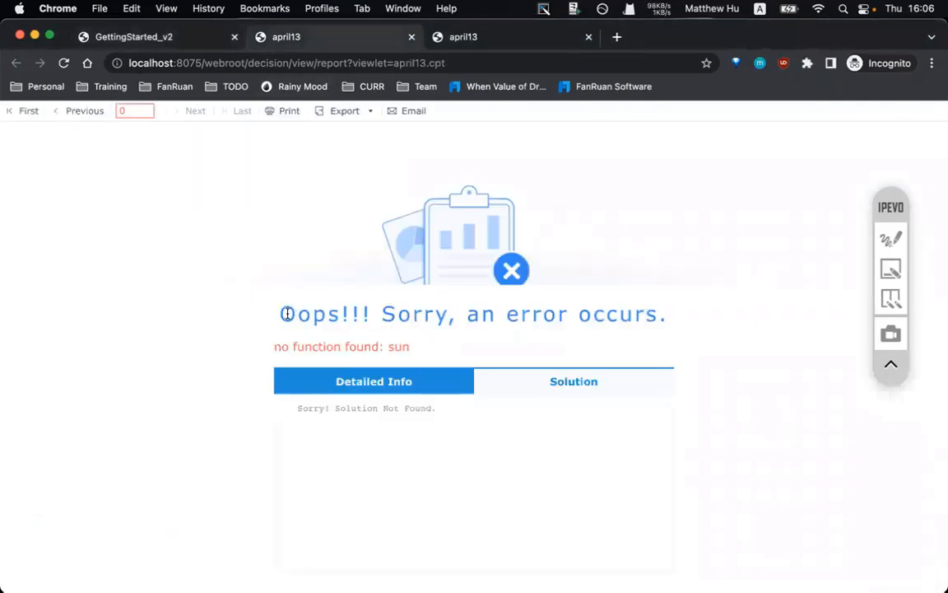
pyautogui.press('super+w')
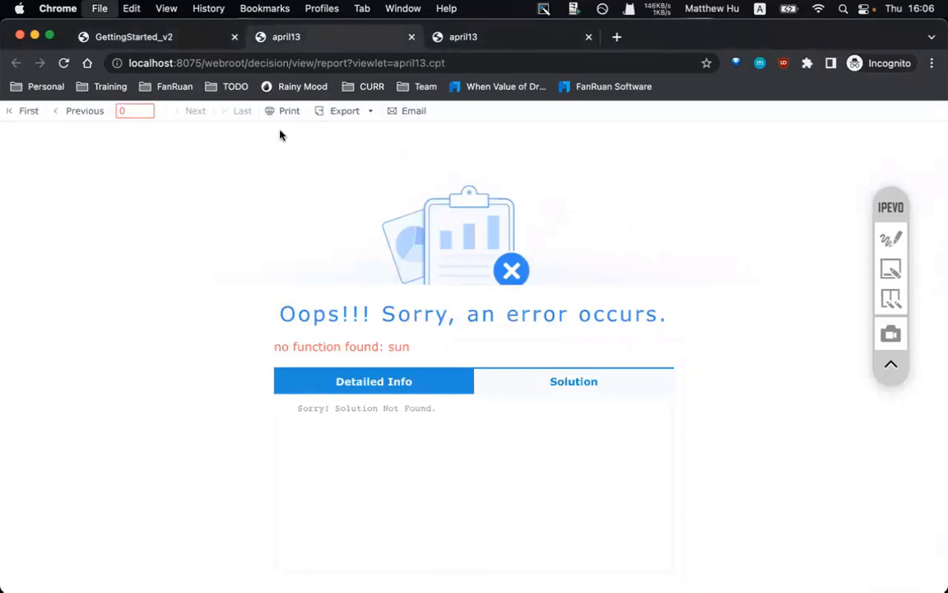
pyautogui.click(532, 584)
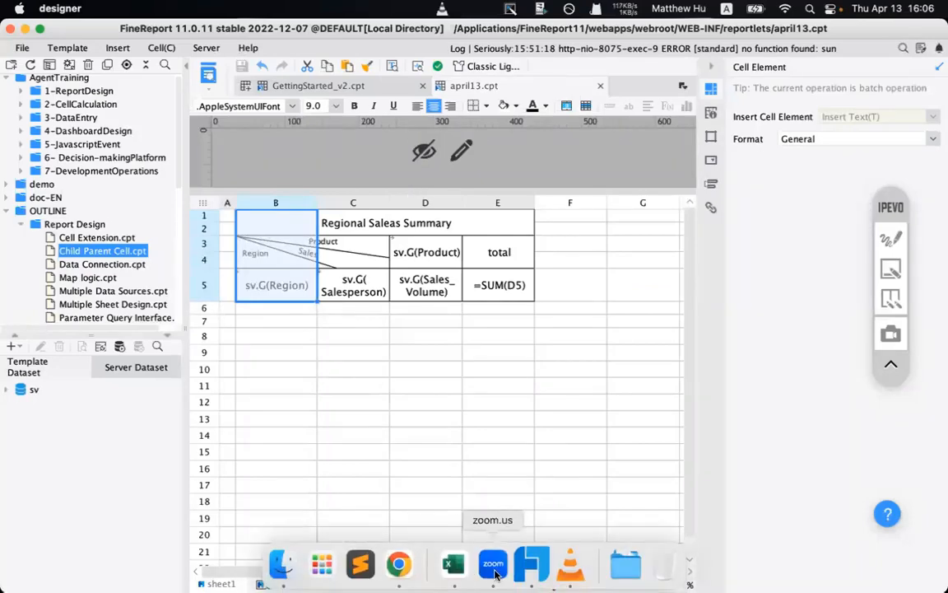
pyautogui.click(402, 567)
# - Filter GettingStarted_v2 to East China in TP_region and run the query
pyautogui.click(147, 36)
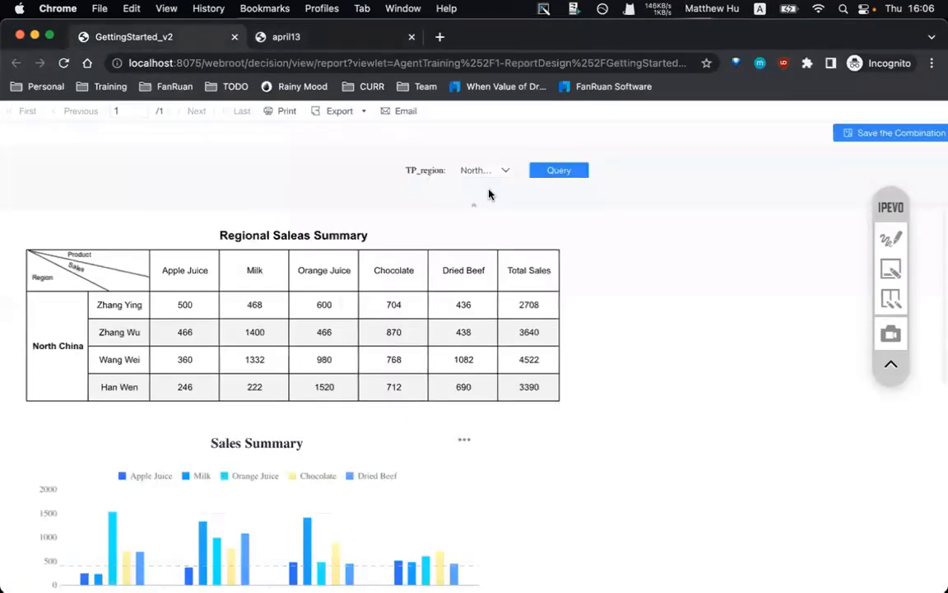
pyautogui.click(500, 171)
pyautogui.click(490, 204)
pyautogui.click(568, 171)
pyautogui.click(479, 173)
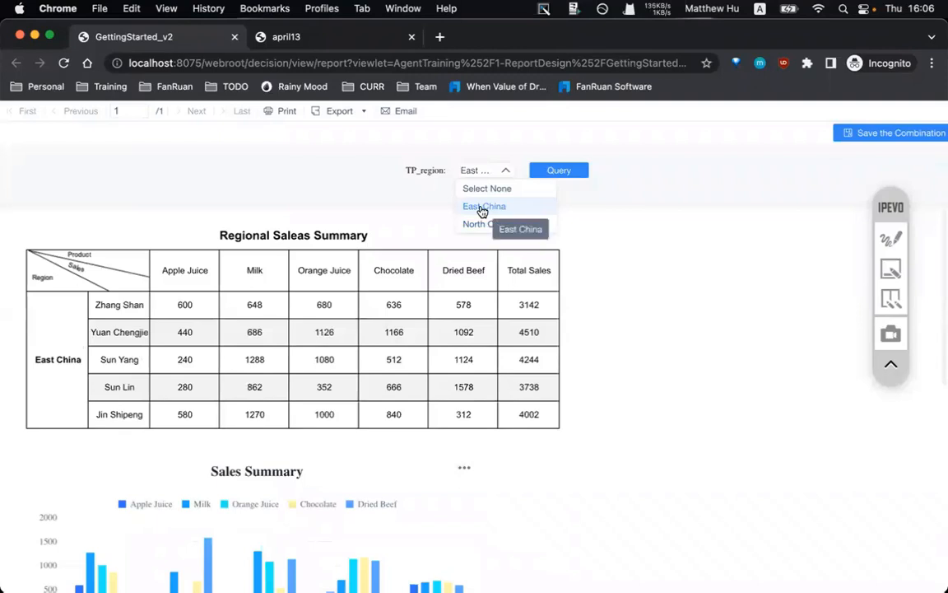
# - Highlight the report table, then query North China in TP_region
pyautogui.click(167, 307)
pyautogui.moveTo(82, 300); pyautogui.dragTo(545, 418)
pyautogui.click(511, 389)
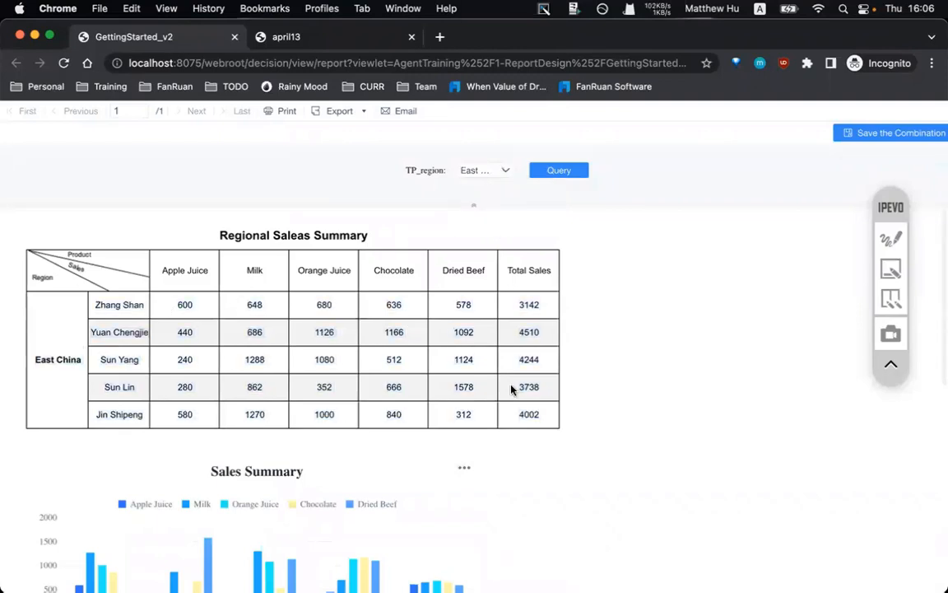
pyautogui.click(483, 171)
pyautogui.click(561, 175)
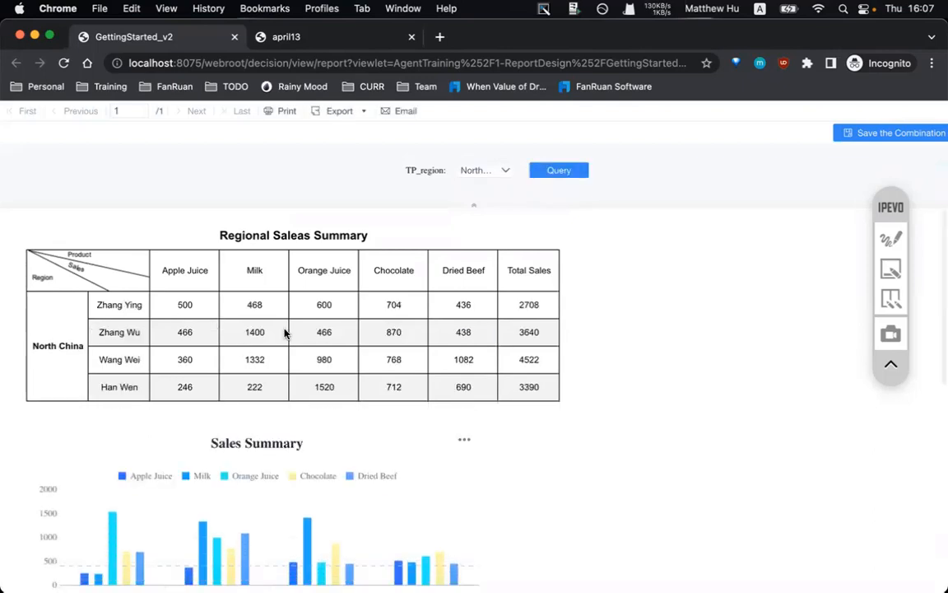
# - Annotate the TP_region filter bar with a rectangle and arrow to the table, then erase it
pyautogui.click(890, 239)
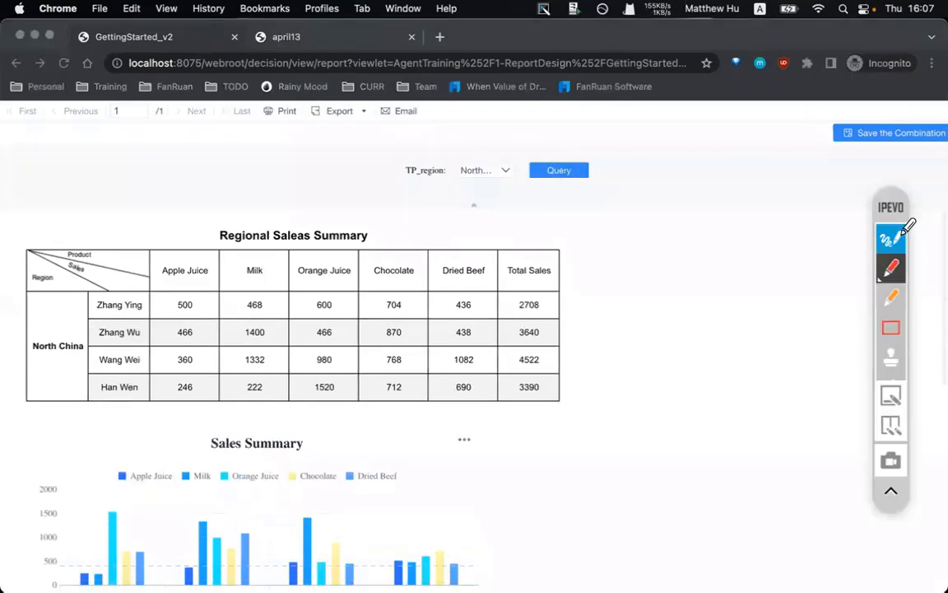
pyautogui.click(891, 327)
pyautogui.moveTo(341, 133); pyautogui.dragTo(678, 216)
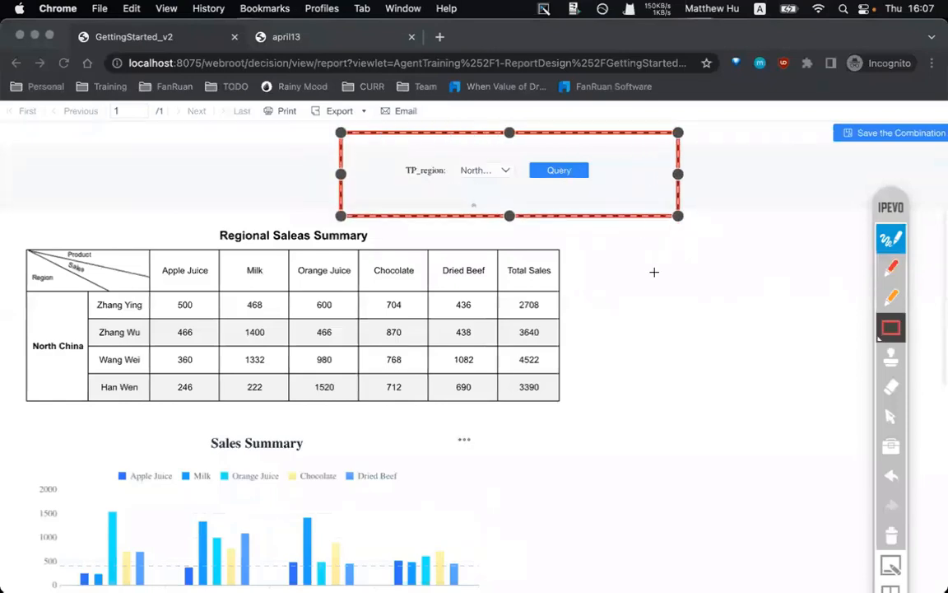
pyautogui.click(891, 267)
pyautogui.moveTo(456, 188)
pyautogui.mouseDown()
pyautogui.moveTo(224, 280)
pyautogui.moveTo(77, 318)
pyautogui.moveTo(105, 314)
pyautogui.mouseUp()
pyautogui.moveTo(433, 193)
pyautogui.mouseDown()
pyautogui.moveTo(457, 189)
pyautogui.moveTo(461, 210)
pyautogui.mouseUp()
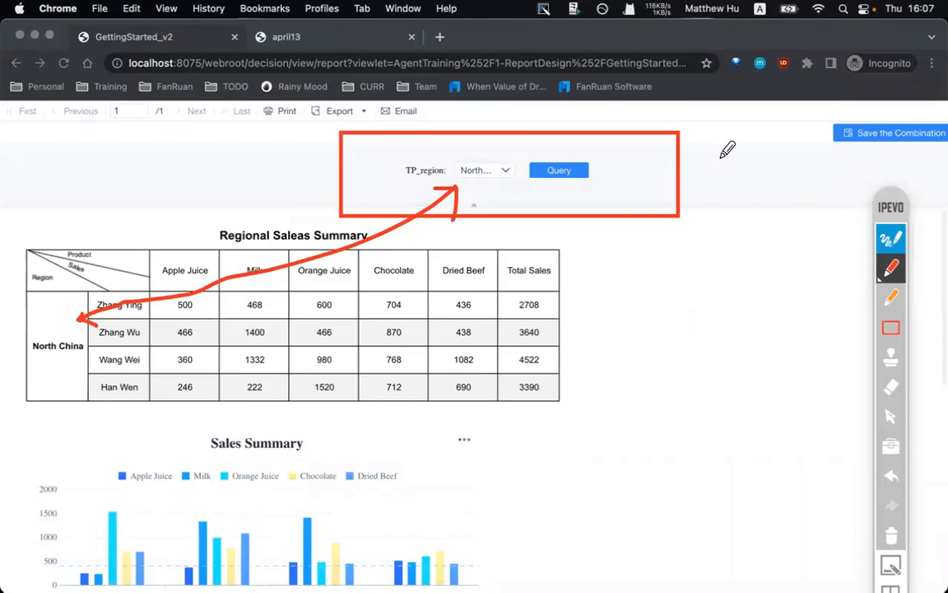
pyautogui.moveTo(707, 154); pyautogui.dragTo(707, 181)
pyautogui.click(724, 200)
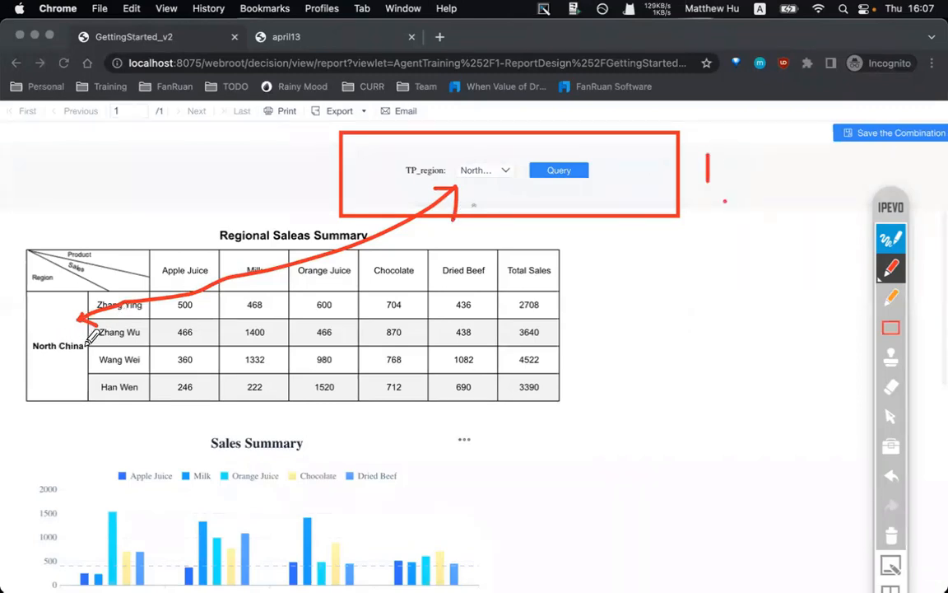
pyautogui.moveTo(195, 257); pyautogui.dragTo(224, 267)
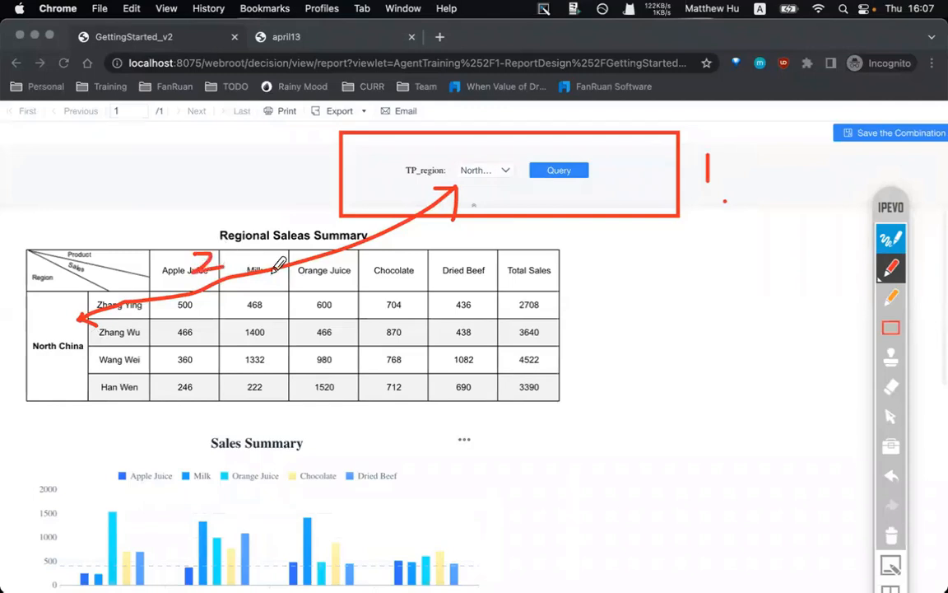
pyautogui.click(895, 532)
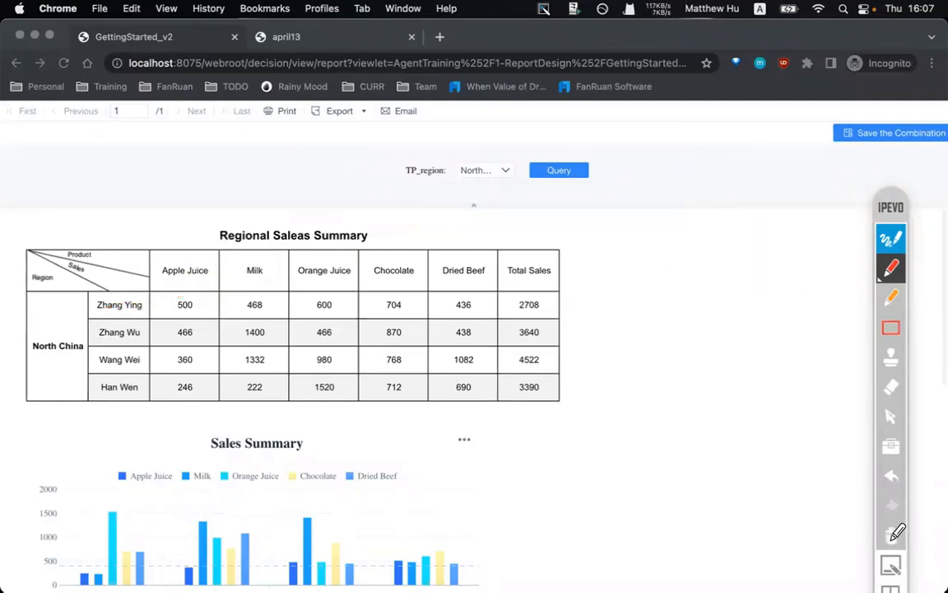
pyautogui.click(891, 238)
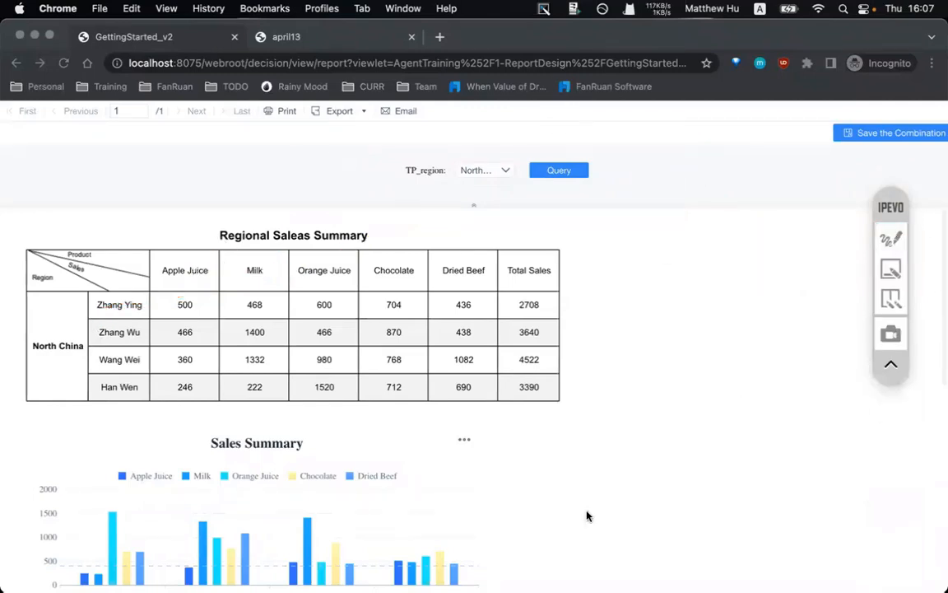
pyautogui.click(523, 572)
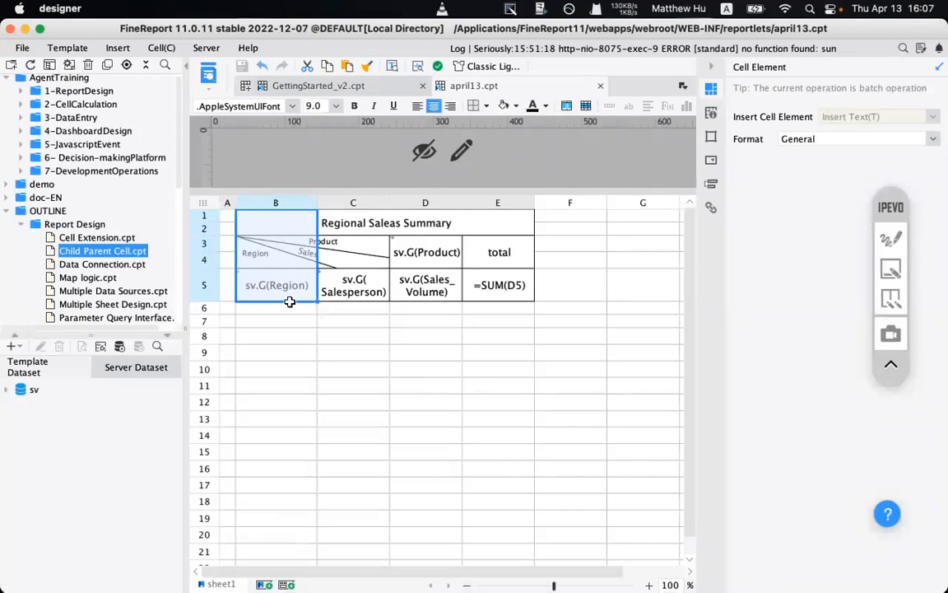
# - Open the Template menu of april13.cpt to reach Template Parameters
pyautogui.click(71, 49)
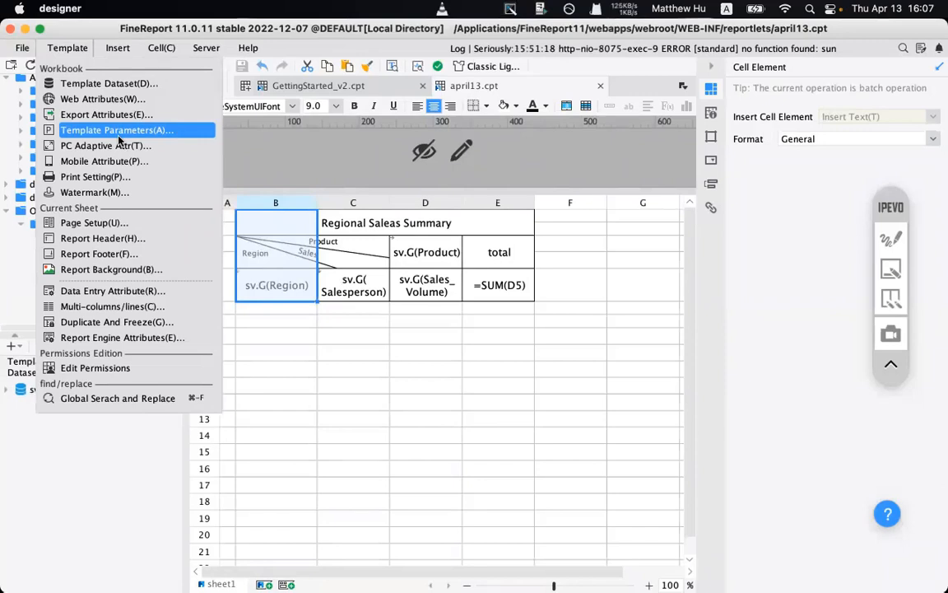
# - Add a new template parameter and rename para1 to TP_REGION
pyautogui.click(119, 135)
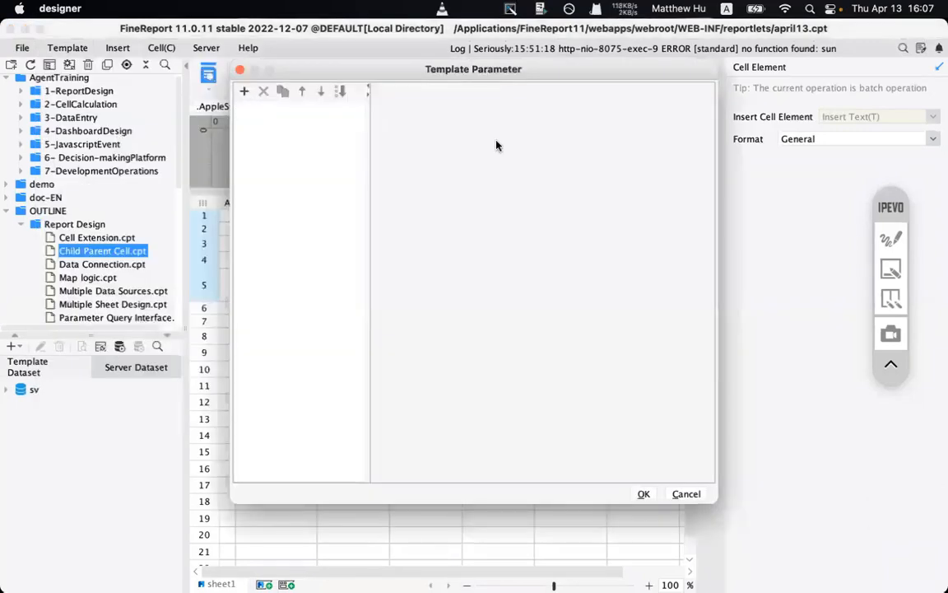
pyautogui.click(890, 239)
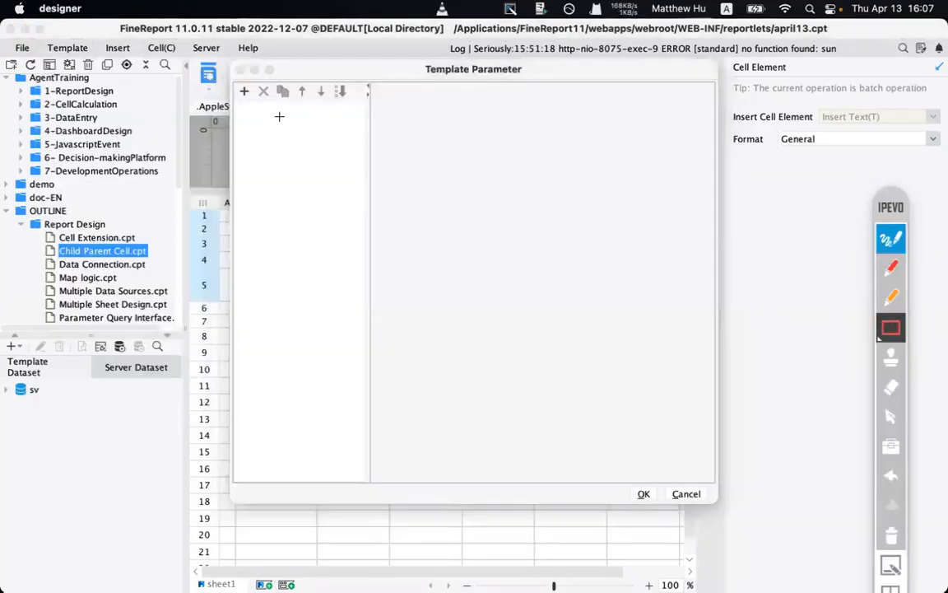
pyautogui.moveTo(234, 71); pyautogui.dragTo(282, 113)
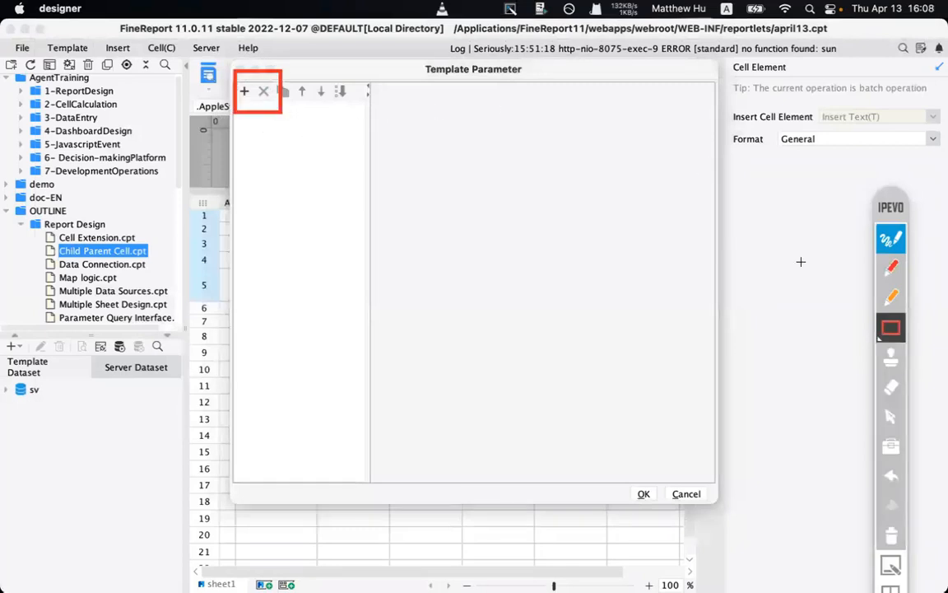
pyautogui.moveTo(364, 98)
pyautogui.mouseDown()
pyautogui.moveTo(699, 260)
pyautogui.moveTo(699, 184)
pyautogui.moveTo(702, 193)
pyautogui.mouseUp()
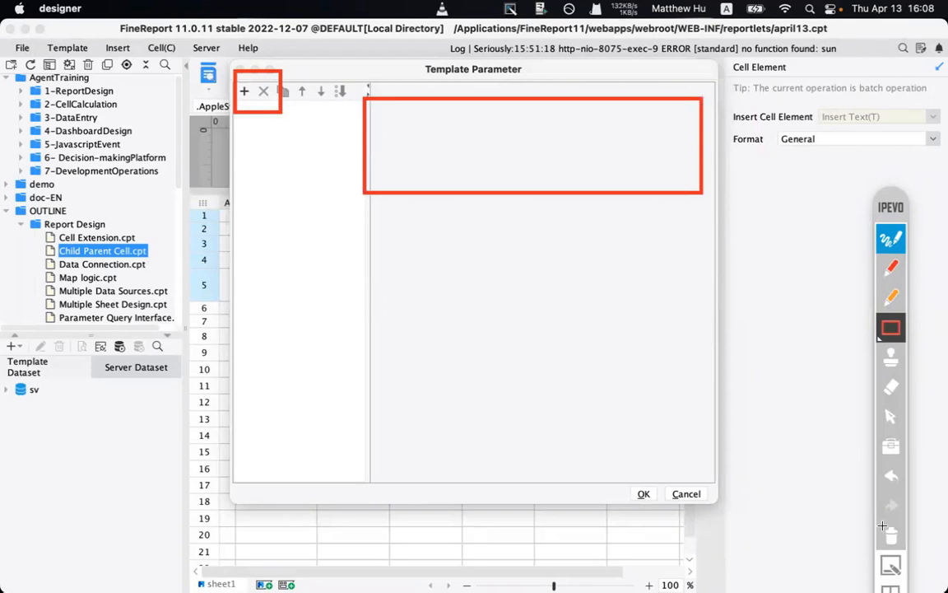
pyautogui.click(889, 532)
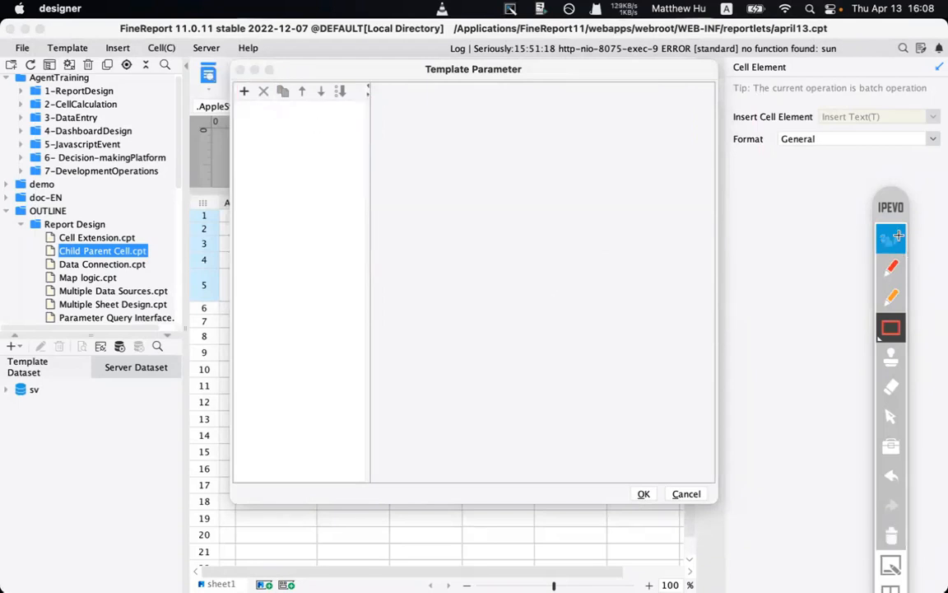
pyautogui.click(890, 416)
pyautogui.click(244, 92)
pyautogui.doubleClick(263, 107)
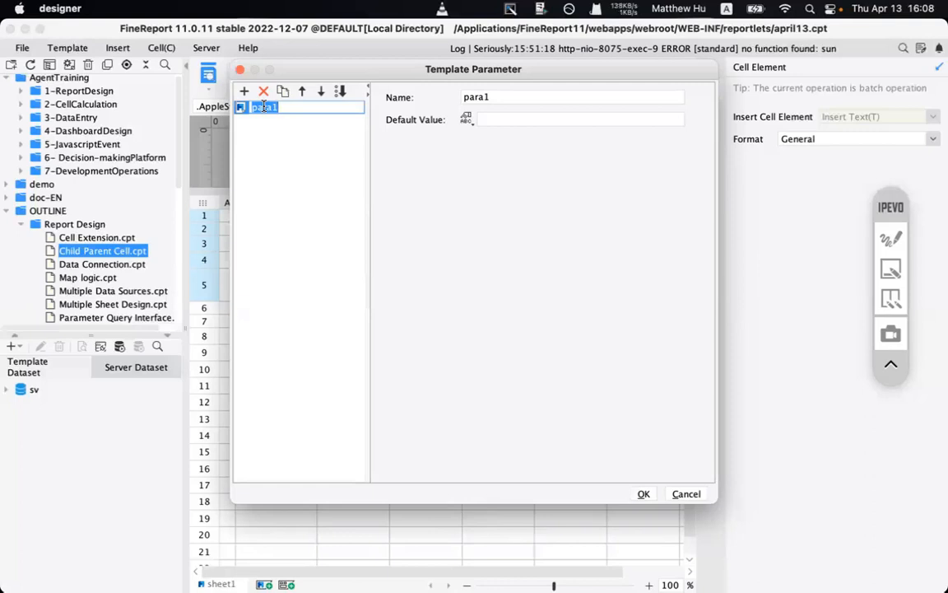
pyautogui.write('TP_REGION')
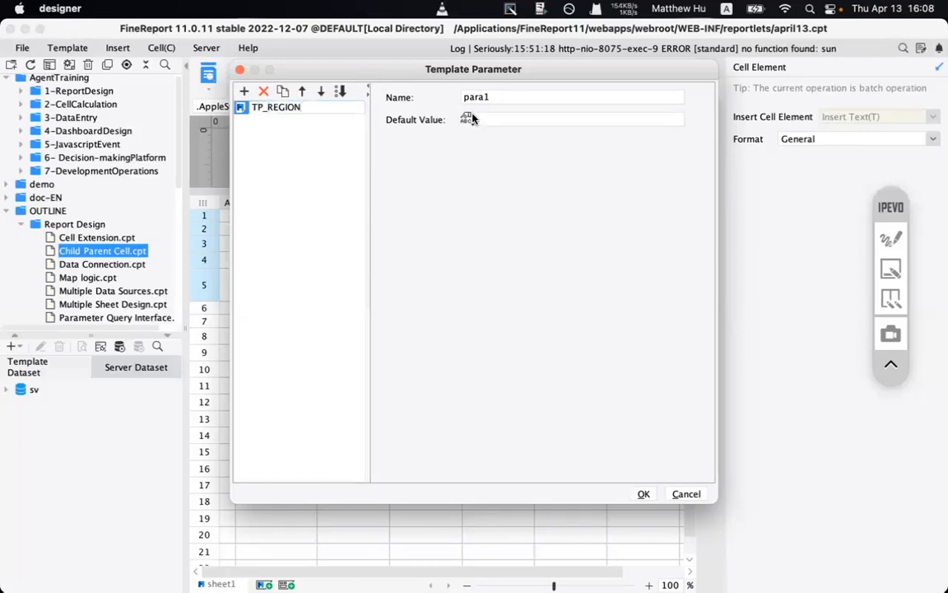
# - Clean up the name to exactly TP_REGION, leave Default Value empty, and confirm
pyautogui.click(892, 240)
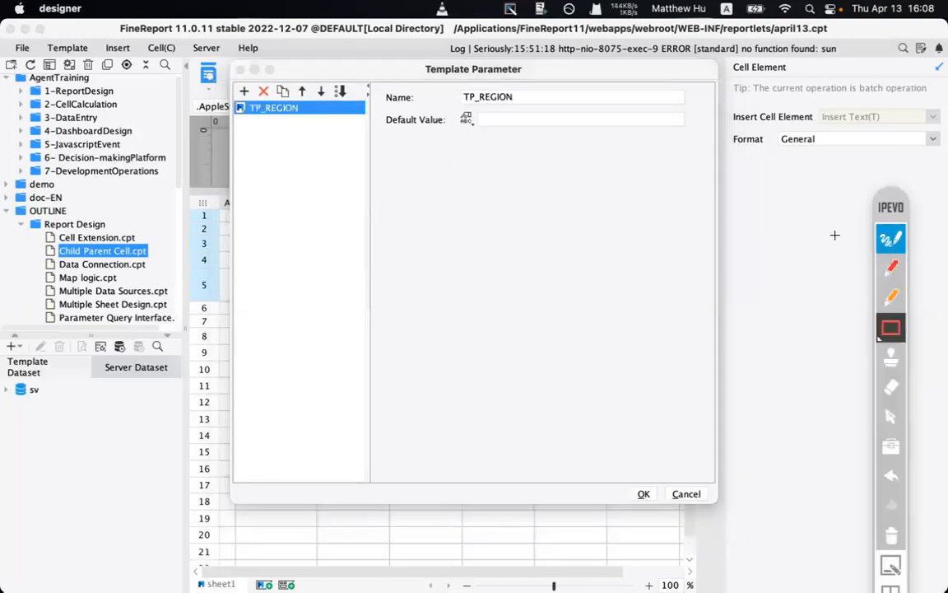
pyautogui.click(891, 267)
pyautogui.moveTo(268, 172)
pyautogui.mouseDown()
pyautogui.moveTo(269, 124)
pyautogui.moveTo(284, 135)
pyautogui.mouseUp()
pyautogui.moveTo(444, 157); pyautogui.dragTo(463, 109)
pyautogui.moveTo(441, 122); pyautogui.dragTo(474, 131)
pyautogui.click(471, 152)
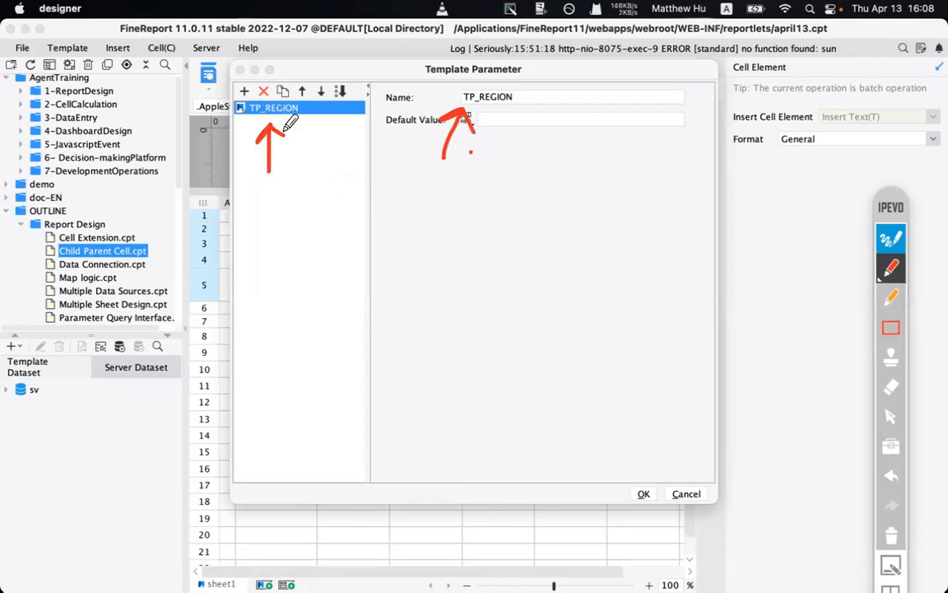
pyautogui.click(892, 535)
pyautogui.click(891, 238)
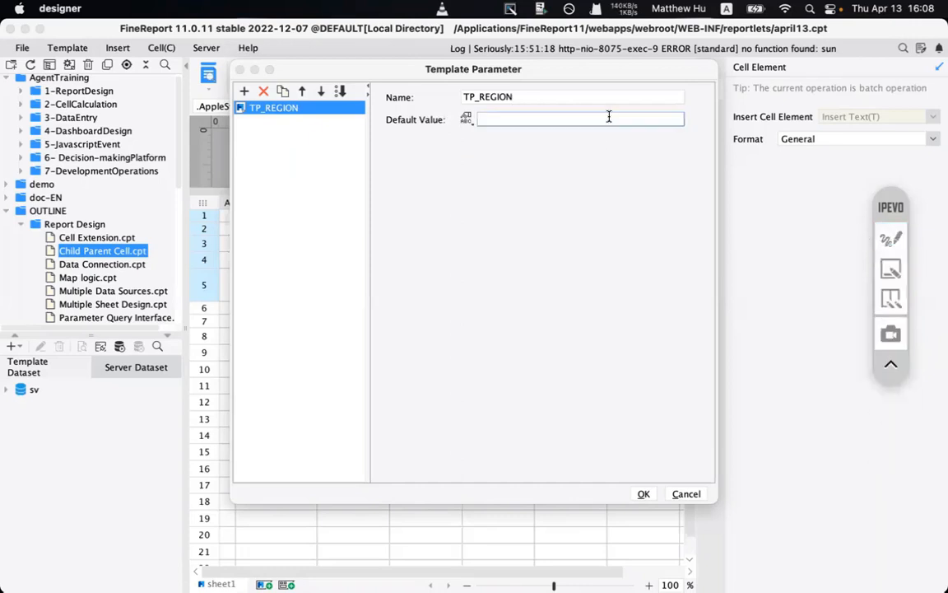
pyautogui.doubleClick(543, 98)
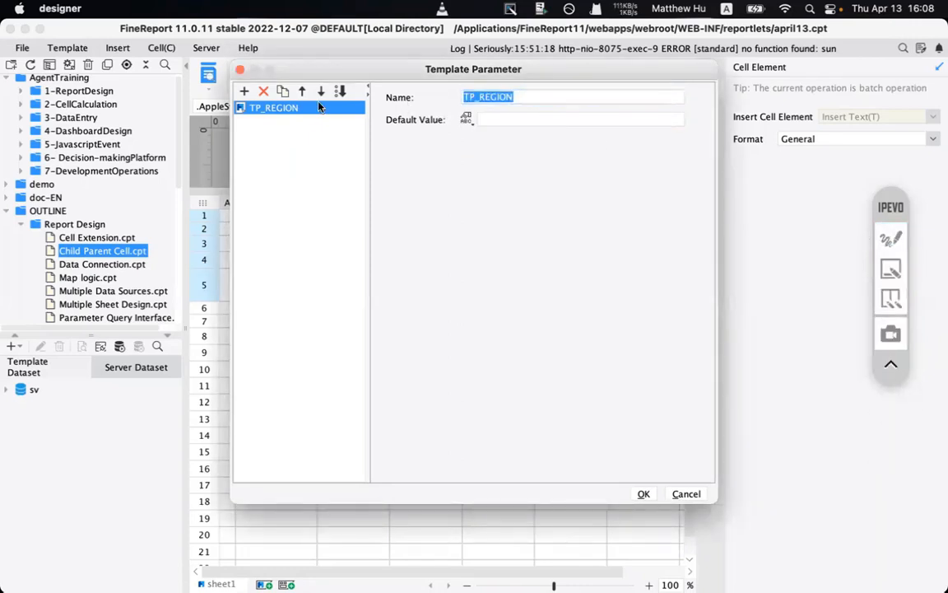
pyautogui.click(289, 107)
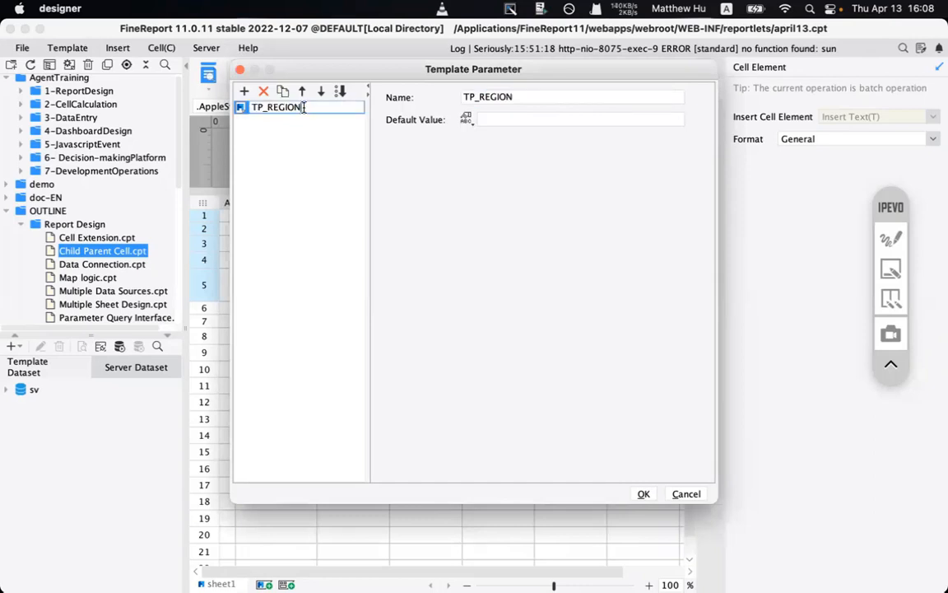
pyautogui.press('BackSpace')
pyautogui.press('BackSpace')
pyautogui.click(345, 173)
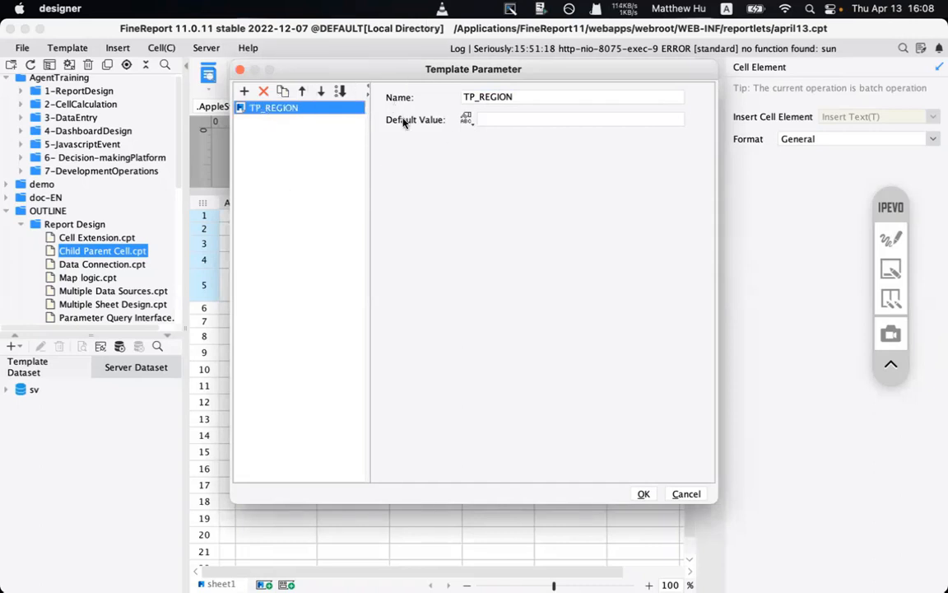
pyautogui.click(646, 495)
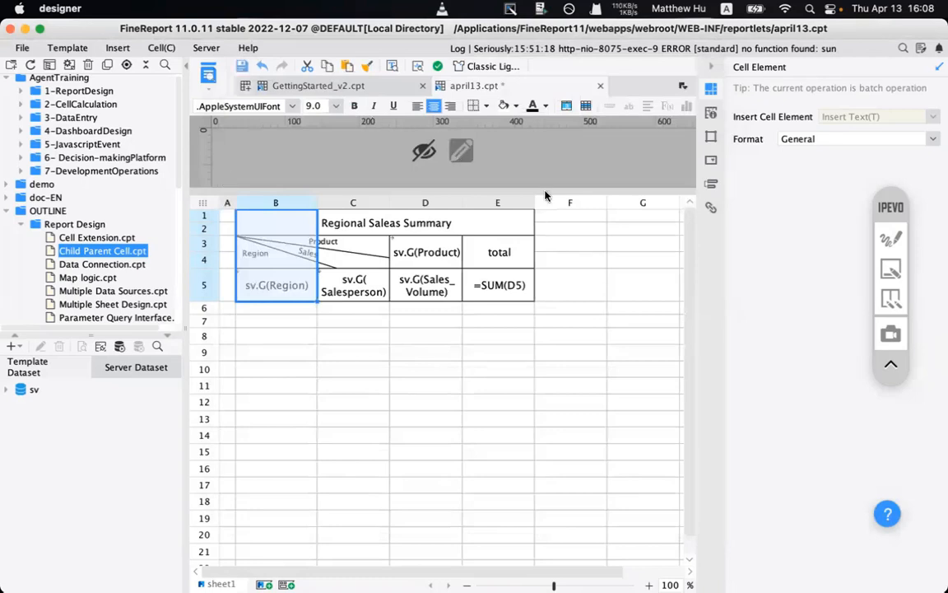
# - Enter the parameter interface editor above the sheet, where TP_REGION awaits generation
pyautogui.click(891, 239)
pyautogui.click(887, 332)
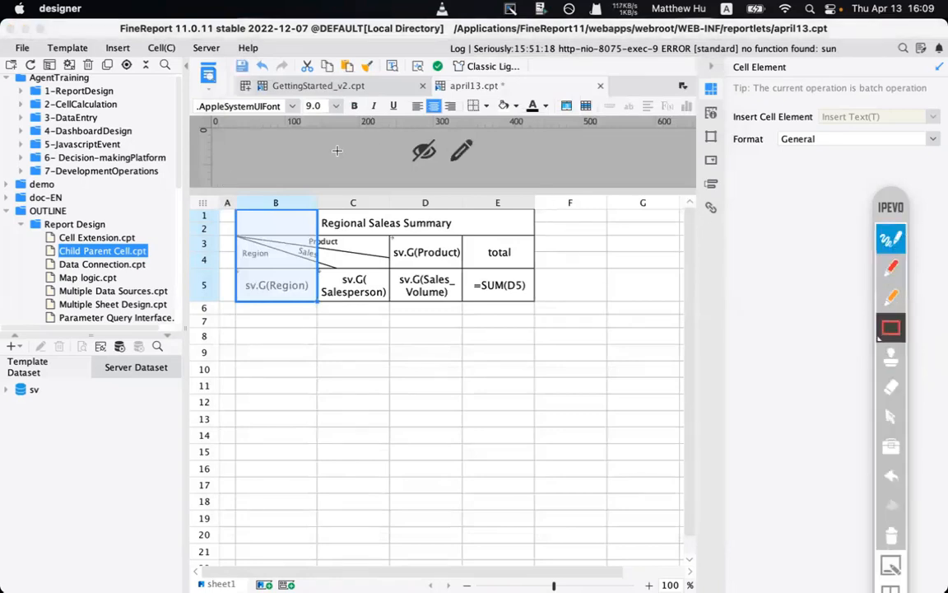
pyautogui.moveTo(215, 113)
pyautogui.mouseDown()
pyautogui.moveTo(703, 218)
pyautogui.moveTo(700, 202)
pyautogui.moveTo(688, 213)
pyautogui.mouseUp()
pyautogui.click(891, 267)
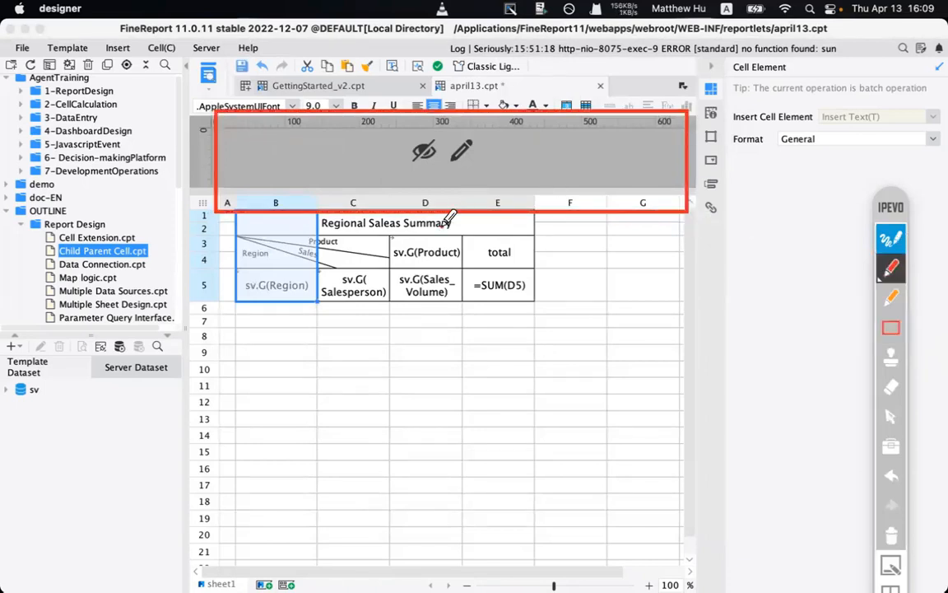
pyautogui.moveTo(443, 223)
pyautogui.mouseDown()
pyautogui.moveTo(449, 166)
pyautogui.moveTo(465, 190)
pyautogui.mouseUp()
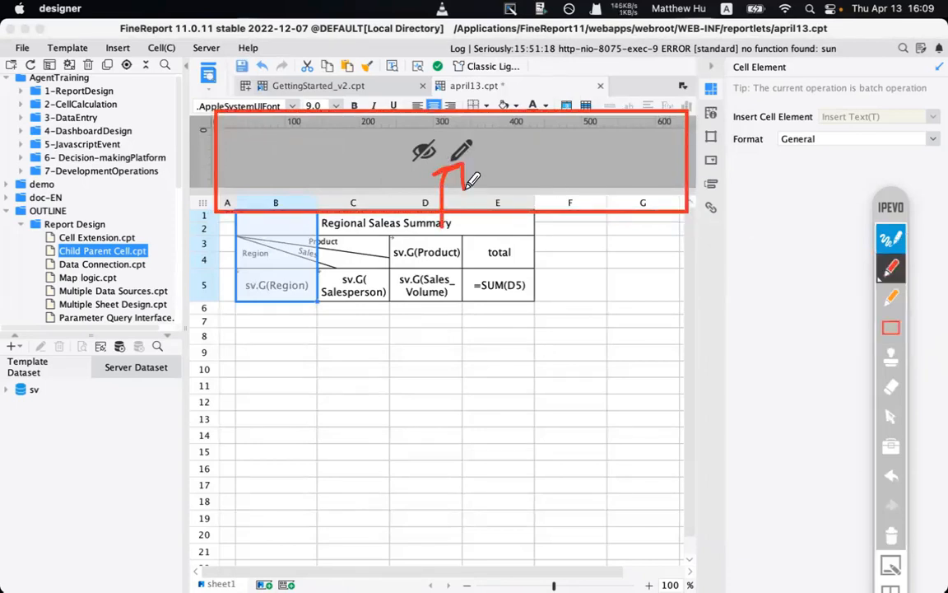
pyautogui.click(484, 195)
pyautogui.click(891, 538)
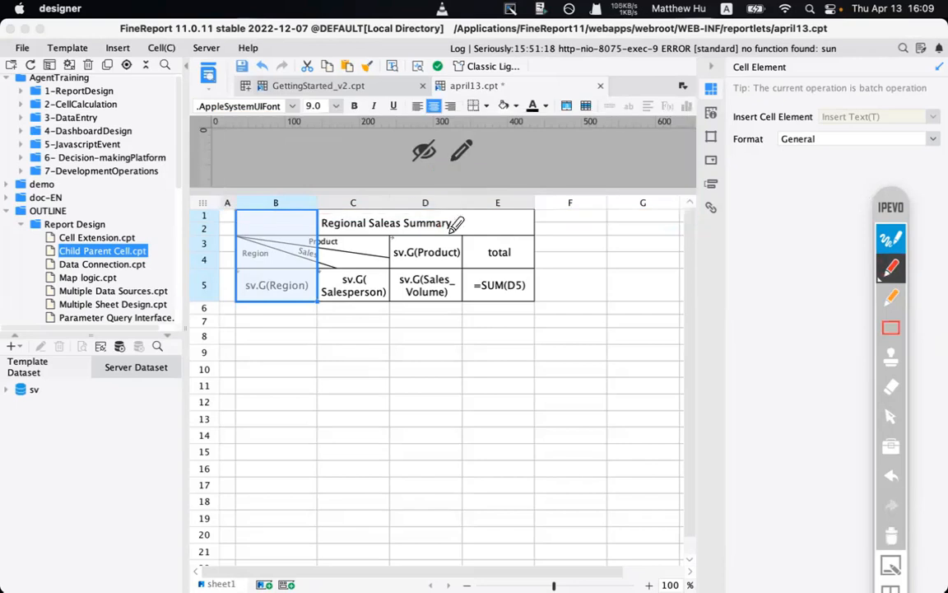
pyautogui.click(883, 243)
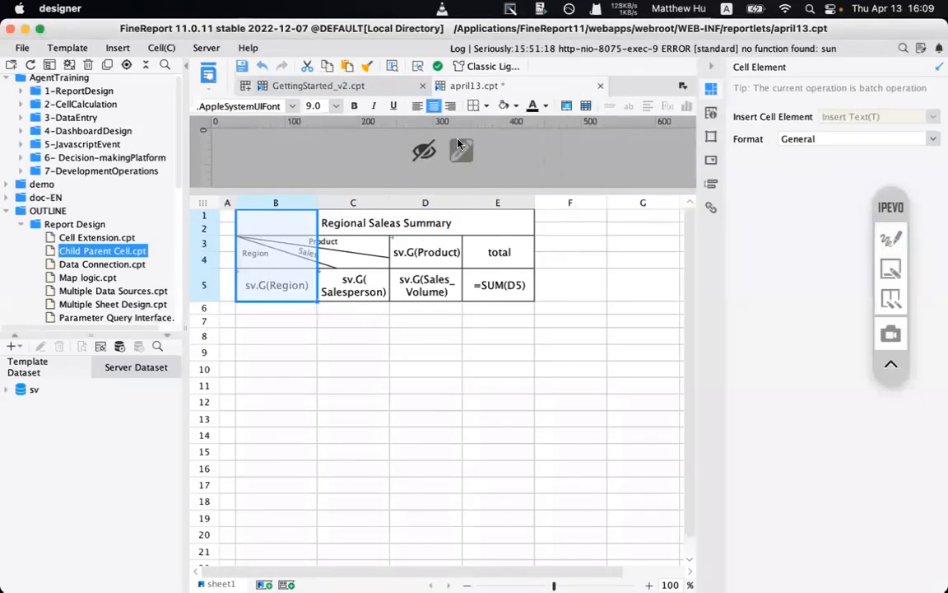
pyautogui.click(460, 149)
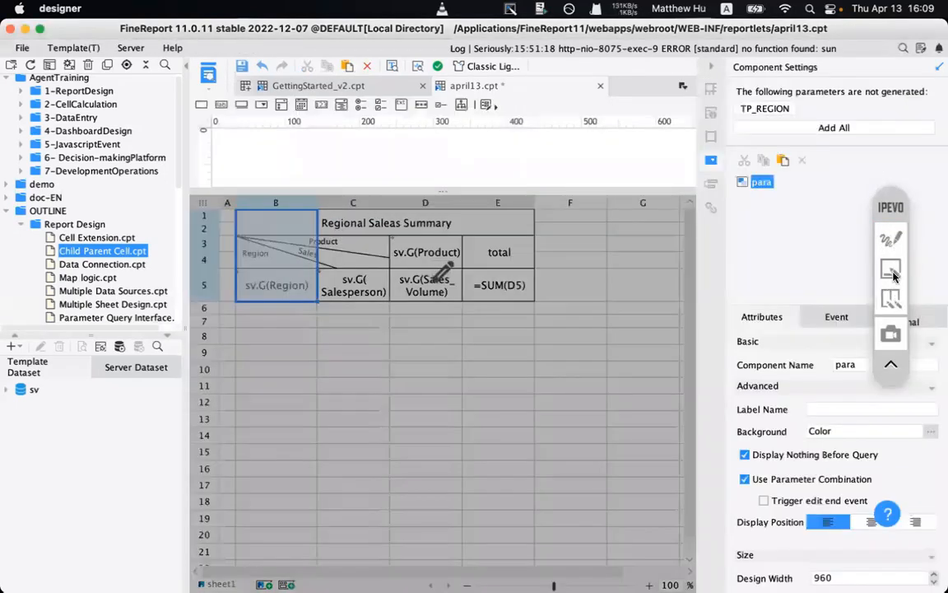
pyautogui.click(890, 239)
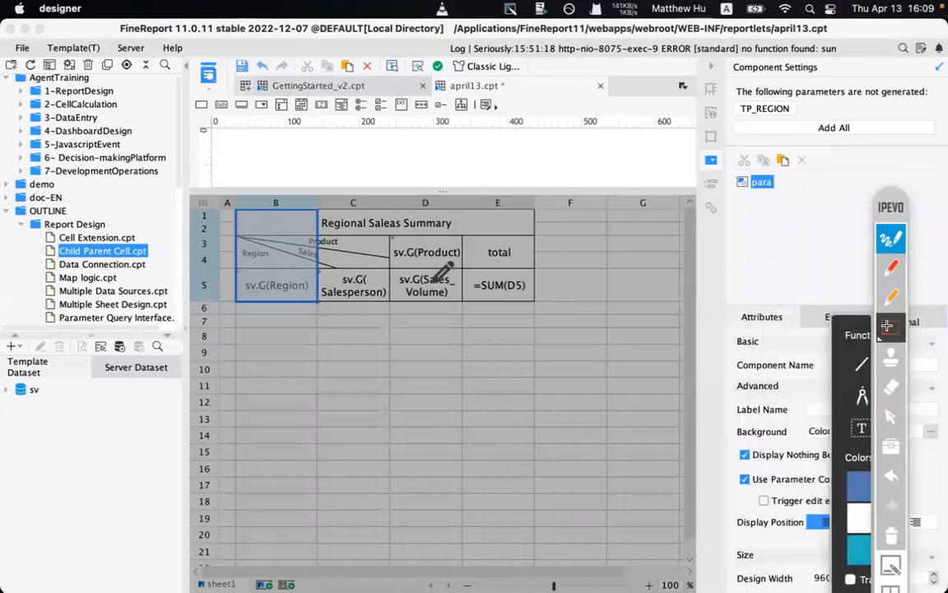
pyautogui.moveTo(722, 65)
pyautogui.mouseDown()
pyautogui.moveTo(857, 148)
pyautogui.moveTo(937, 157)
pyautogui.mouseUp()
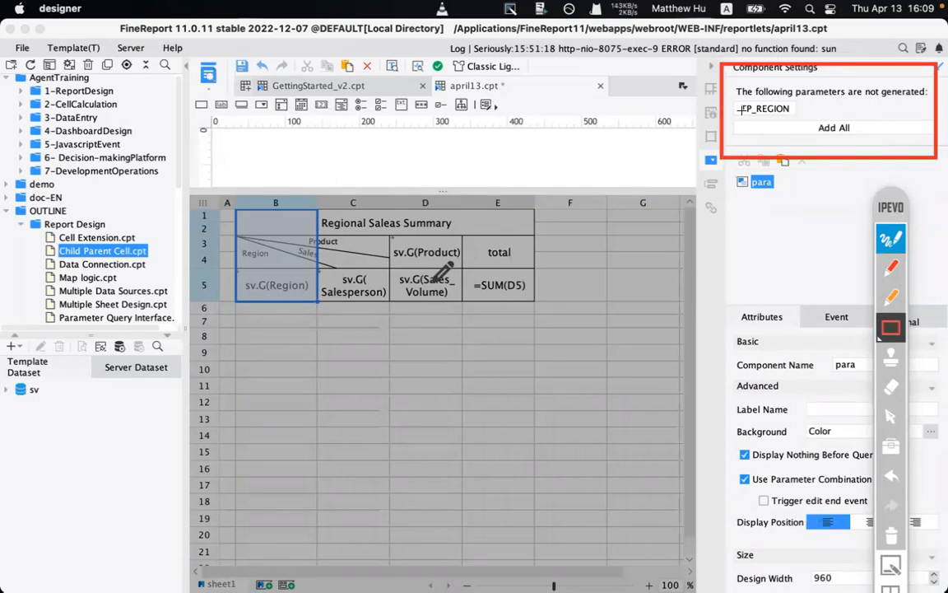
pyautogui.moveTo(740, 112)
pyautogui.mouseDown()
pyautogui.moveTo(902, 128)
pyautogui.moveTo(905, 145)
pyautogui.mouseUp()
pyautogui.click(842, 91)
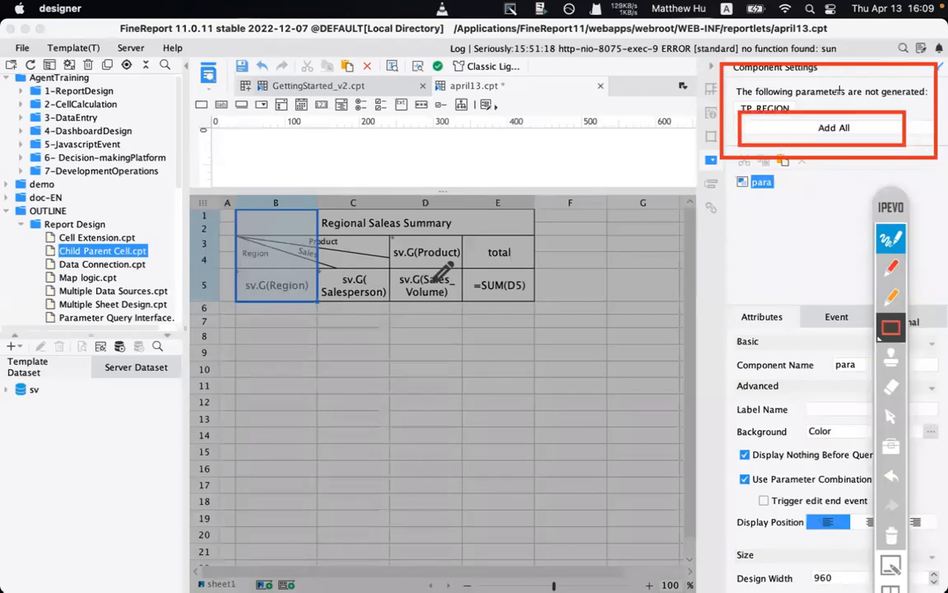
pyautogui.moveTo(737, 90); pyautogui.dragTo(799, 123)
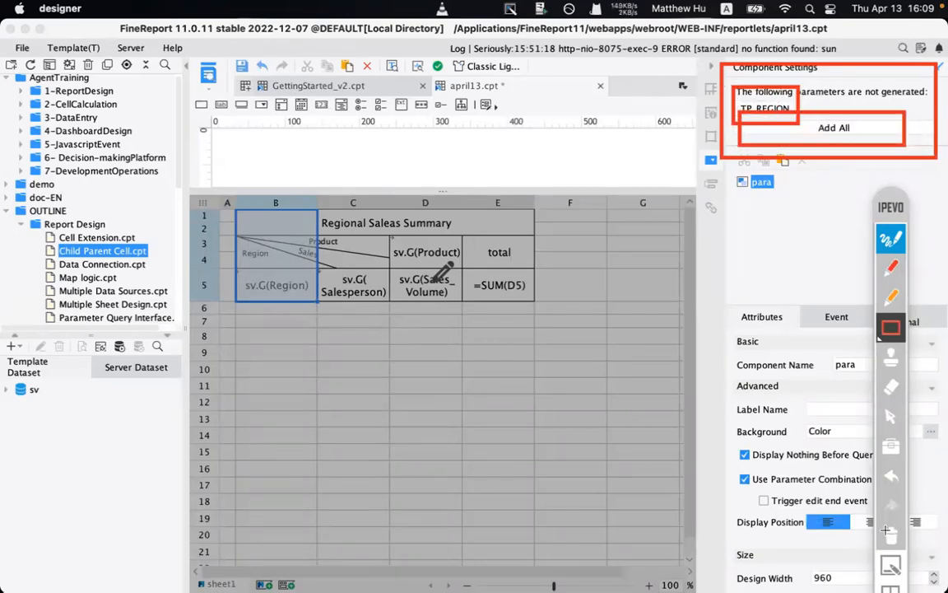
pyautogui.click(887, 530)
pyautogui.click(891, 416)
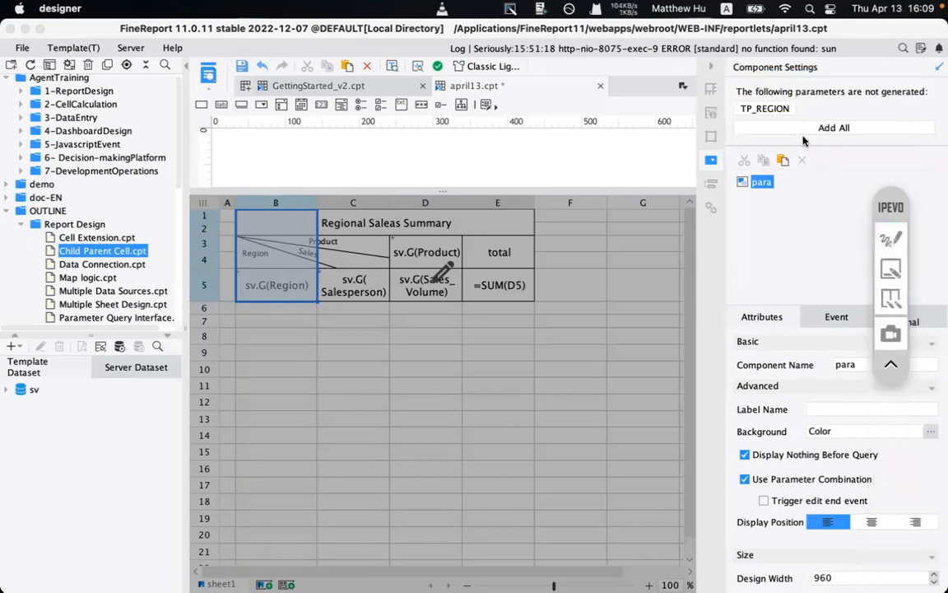
pyautogui.click(776, 132)
# - Generate the TP_REGION input controls and pull the Query button next to the box
pyautogui.click(777, 130)
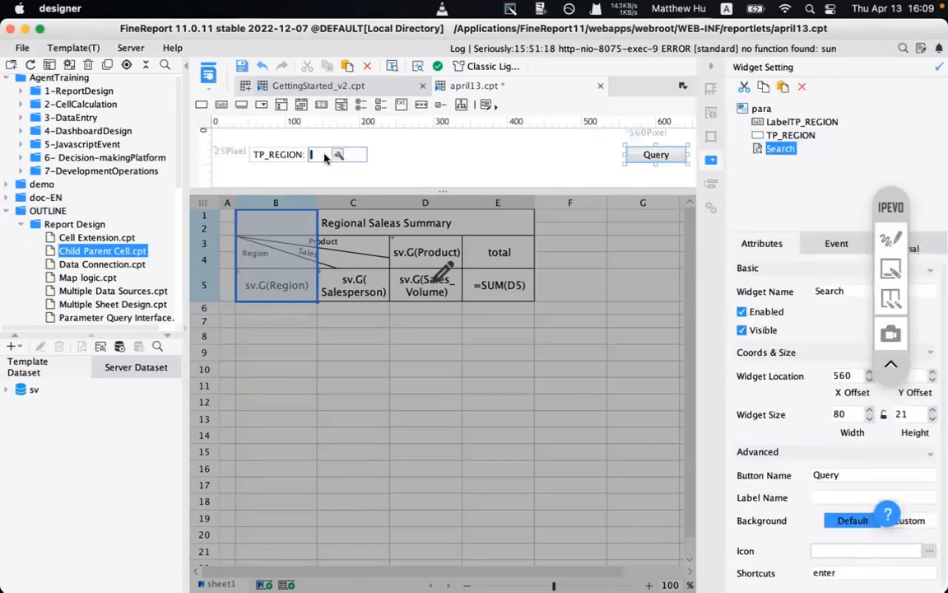
pyautogui.moveTo(646, 156); pyautogui.dragTo(463, 156)
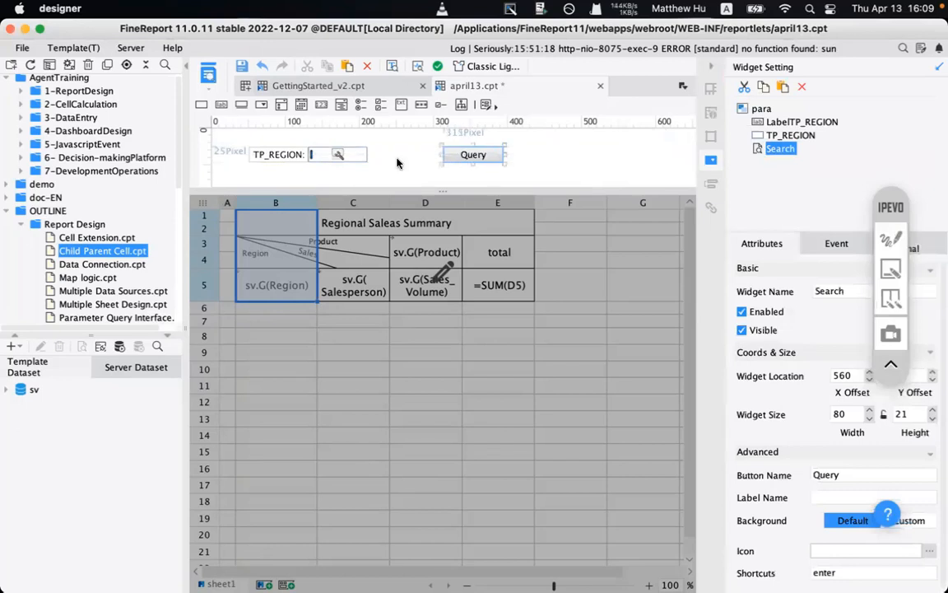
pyautogui.click(276, 155)
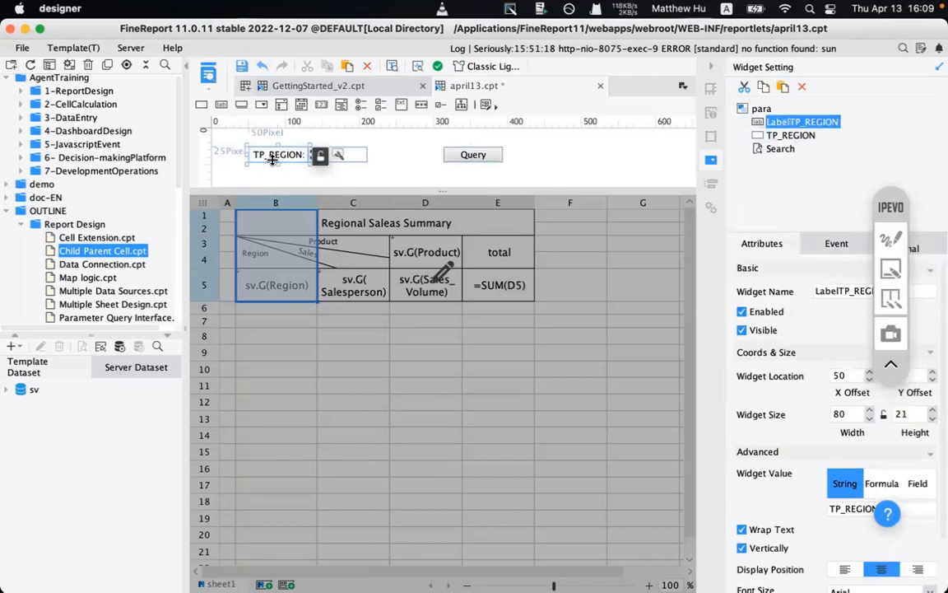
pyautogui.click(356, 162)
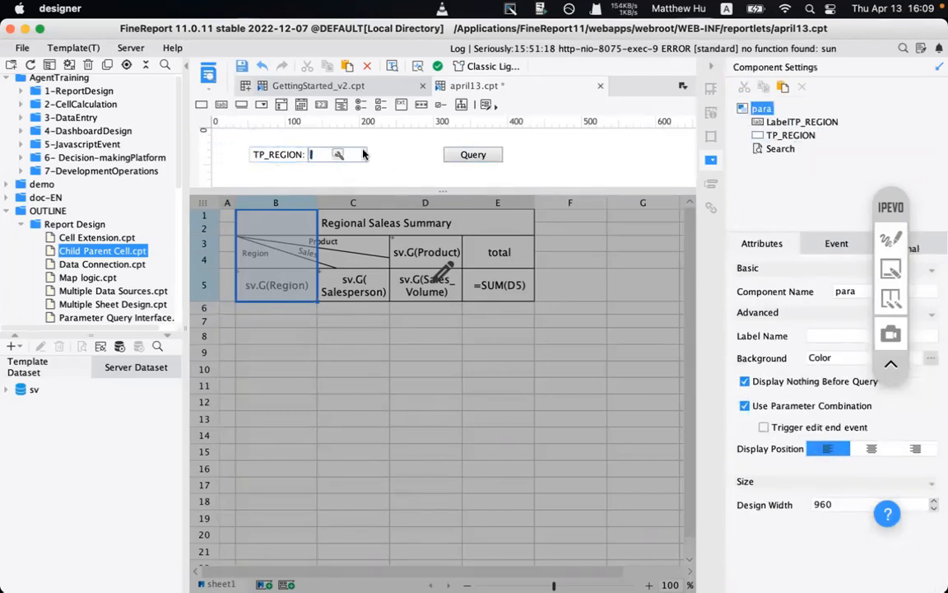
pyautogui.click(363, 154)
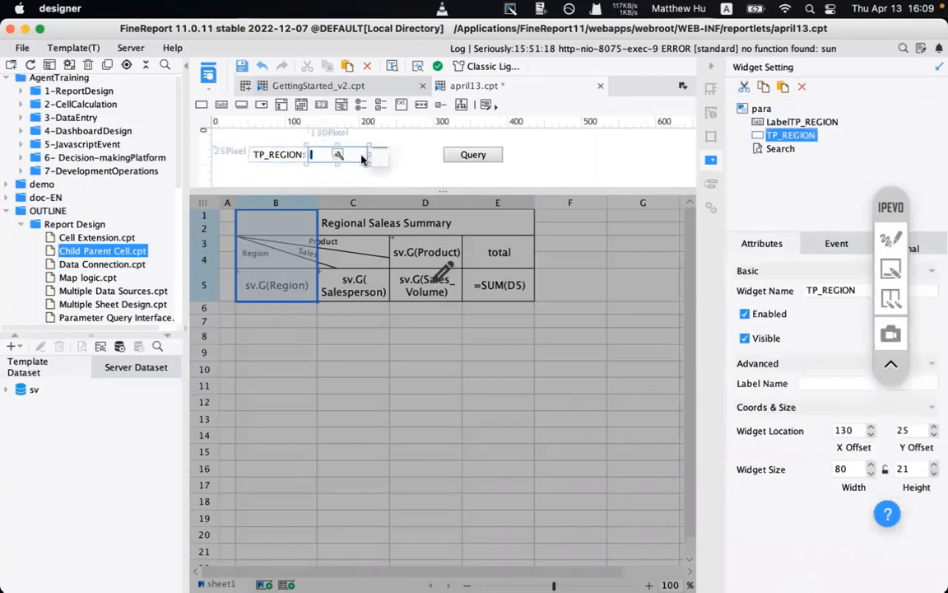
# - Move the Query button right to X 404 and widen the TP_REGION box to 188 pixels
pyautogui.click(459, 157)
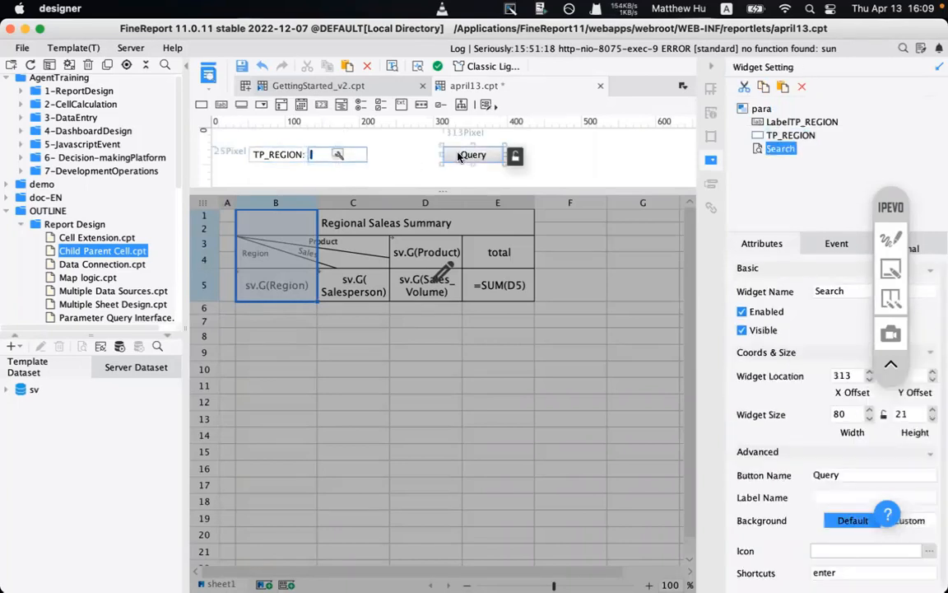
pyautogui.moveTo(459, 156); pyautogui.dragTo(526, 156)
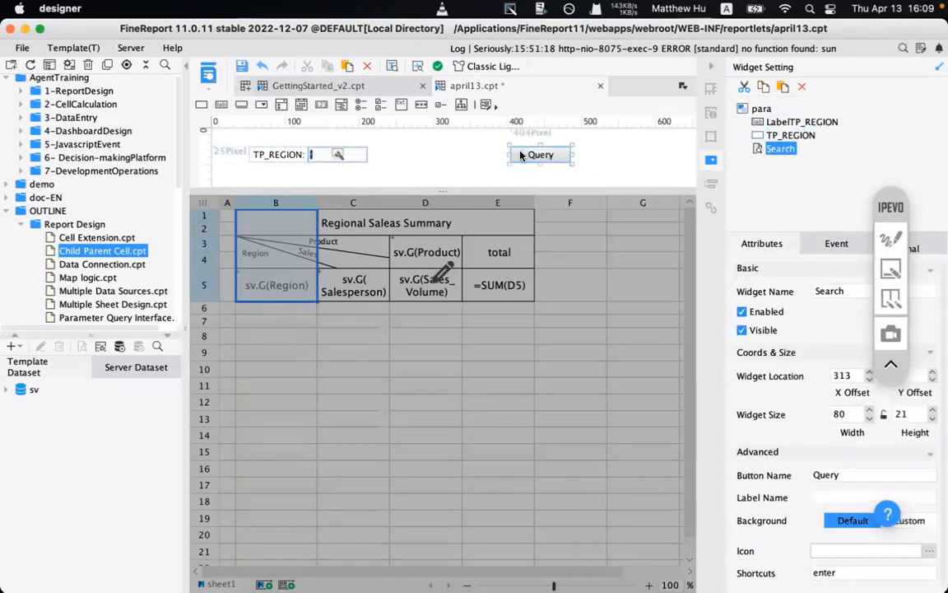
pyautogui.click(367, 158)
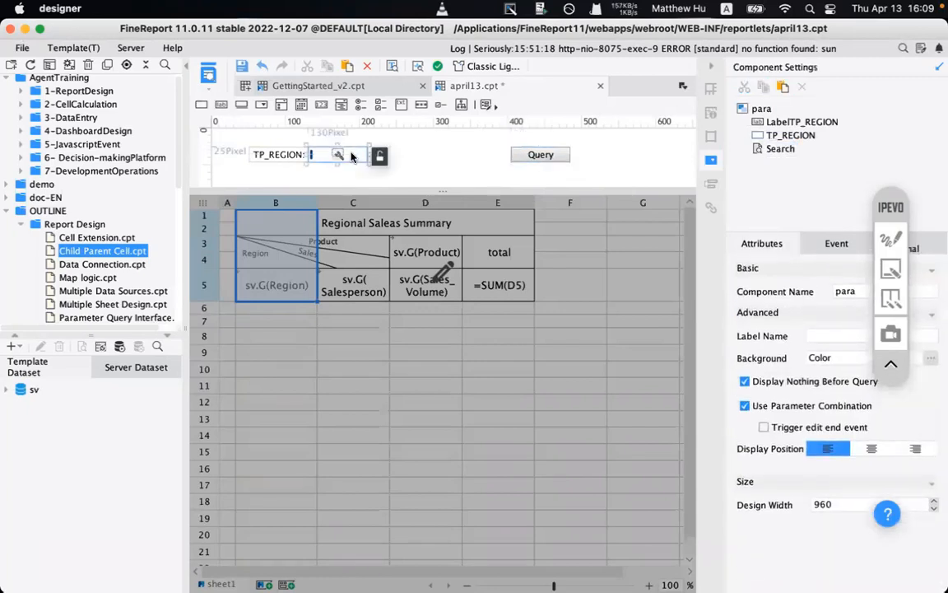
pyautogui.click(352, 156)
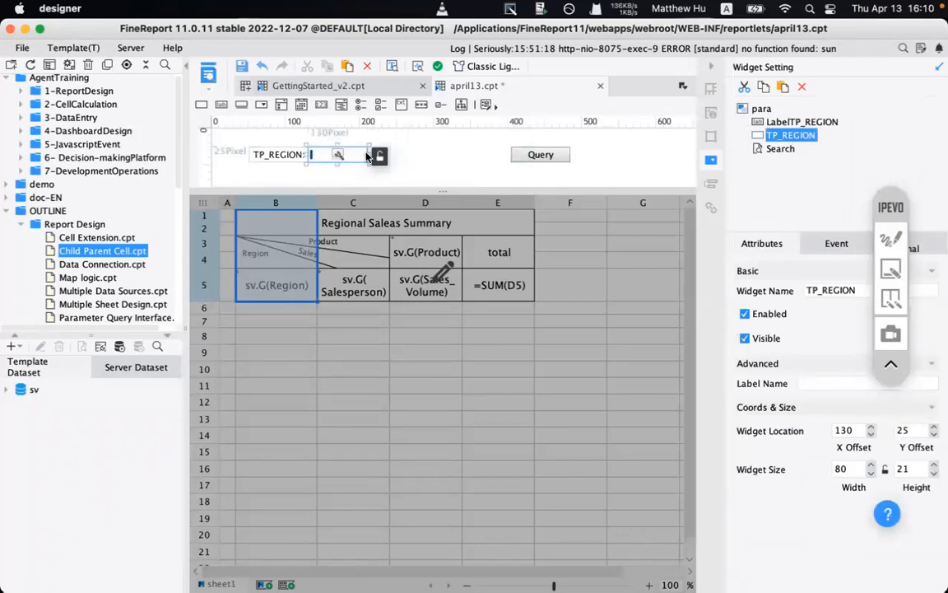
pyautogui.moveTo(368, 156); pyautogui.dragTo(450, 154)
pyautogui.click(399, 166)
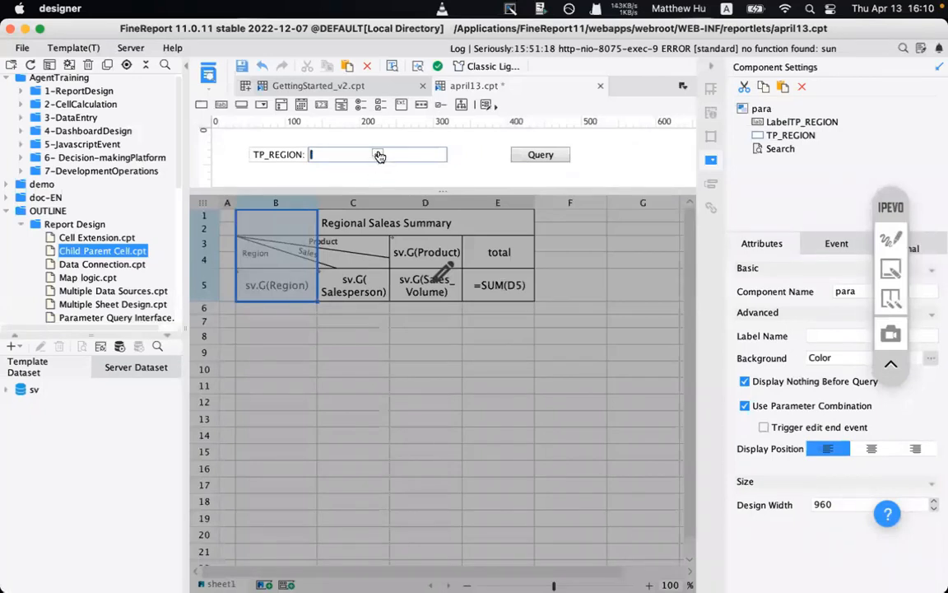
# - Switch the TP_REGION widget type to a Drop-down Box from the widget palette
pyautogui.click(379, 155)
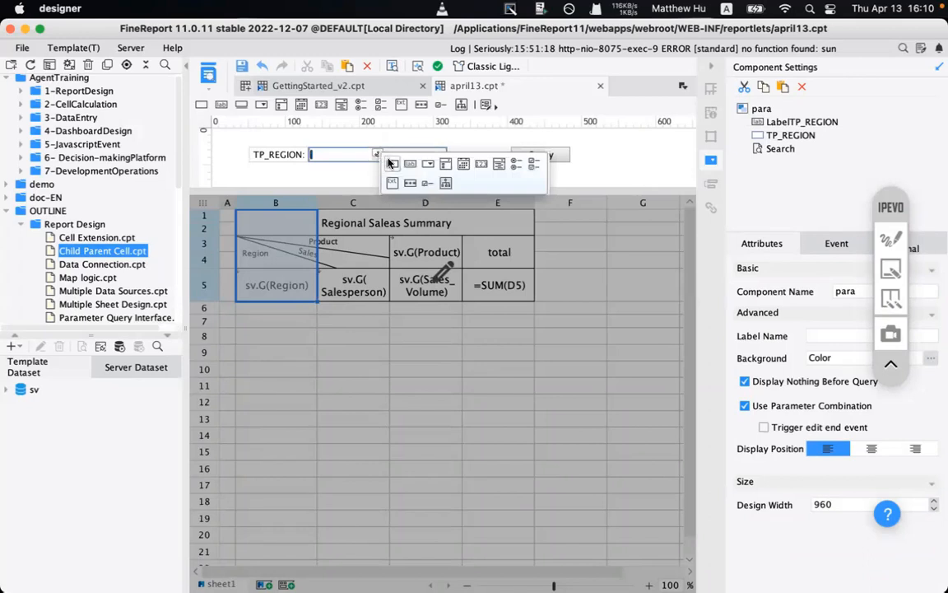
pyautogui.click(432, 167)
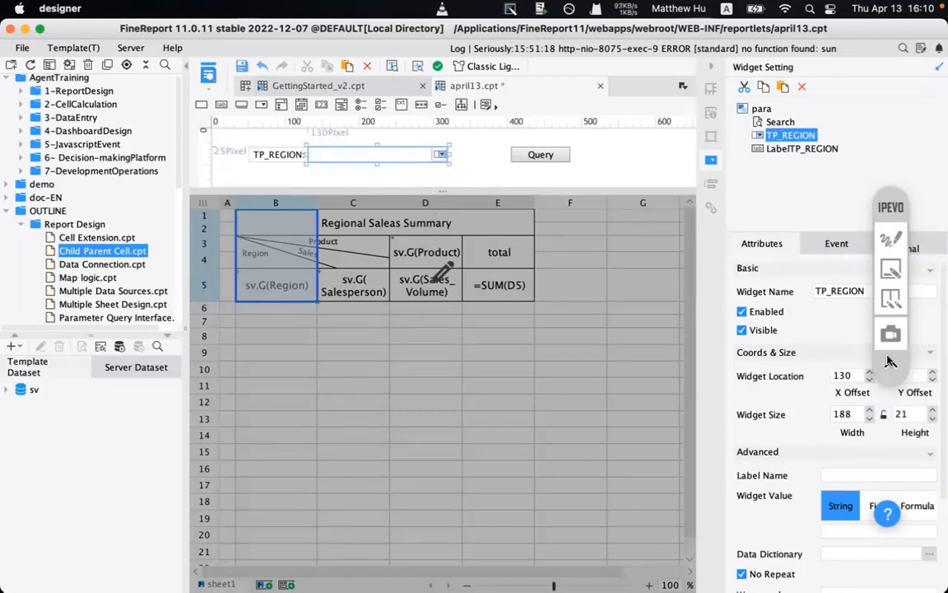
pyautogui.scroll(-5, 796, 380)
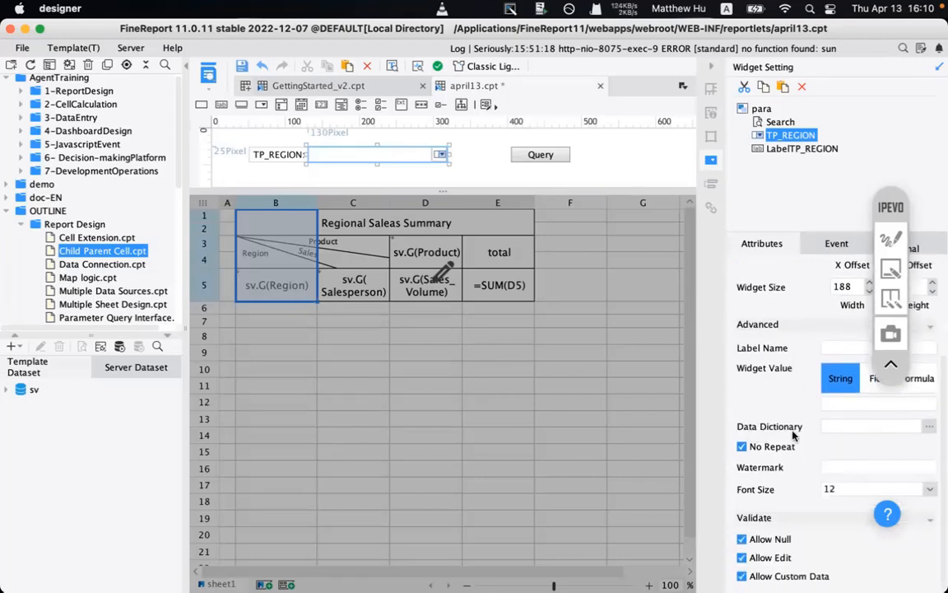
# - Open the Data Dictionary settings for the TP_REGION drop-down
pyautogui.click(929, 425)
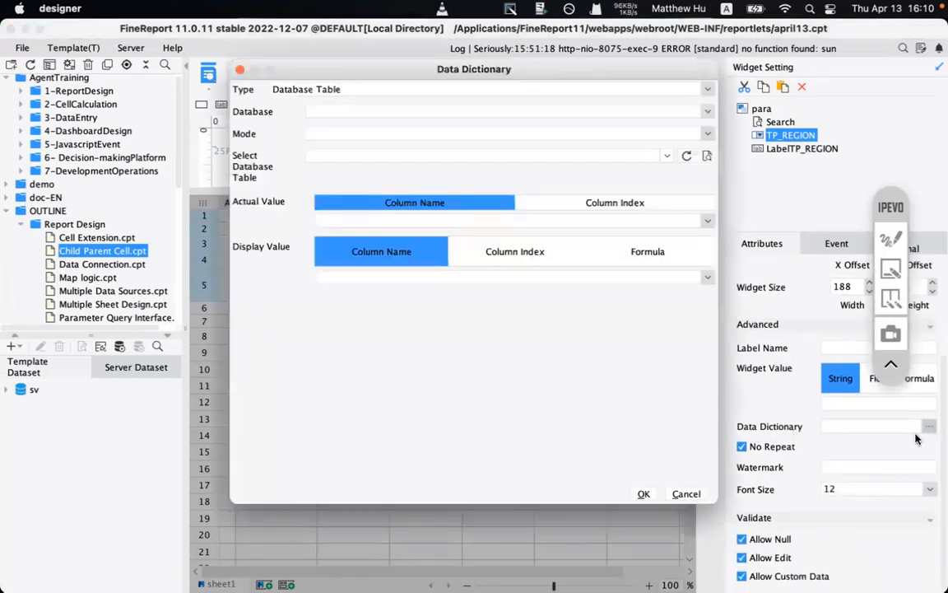
pyautogui.click(685, 494)
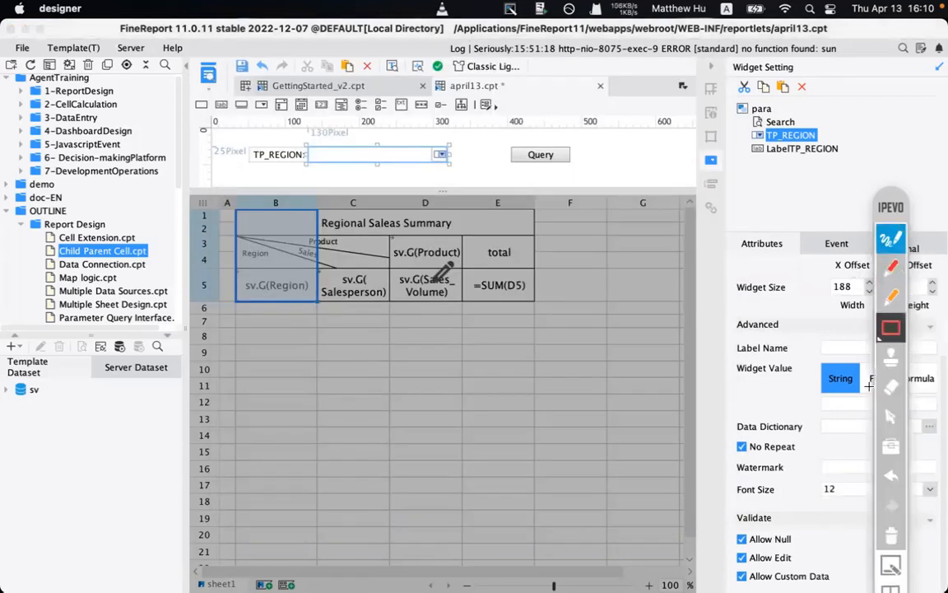
pyautogui.moveTo(895, 197)
pyautogui.mouseDown()
pyautogui.moveTo(889, 30)
pyautogui.moveTo(831, 55)
pyautogui.moveTo(695, 81)
pyautogui.mouseUp()
pyautogui.moveTo(912, 412); pyautogui.dragTo(938, 443)
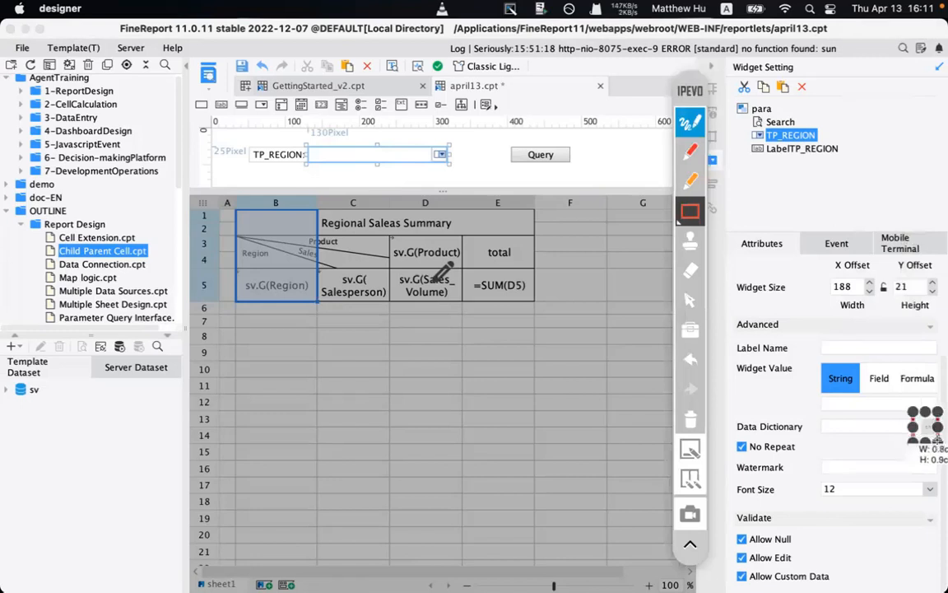
pyautogui.click(689, 120)
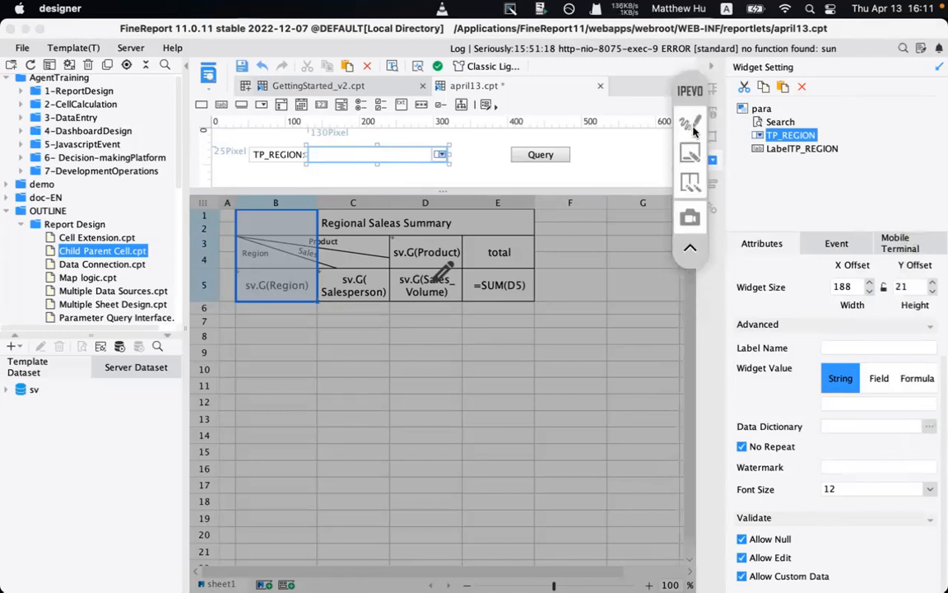
pyautogui.moveTo(687, 96); pyautogui.dragTo(871, 96)
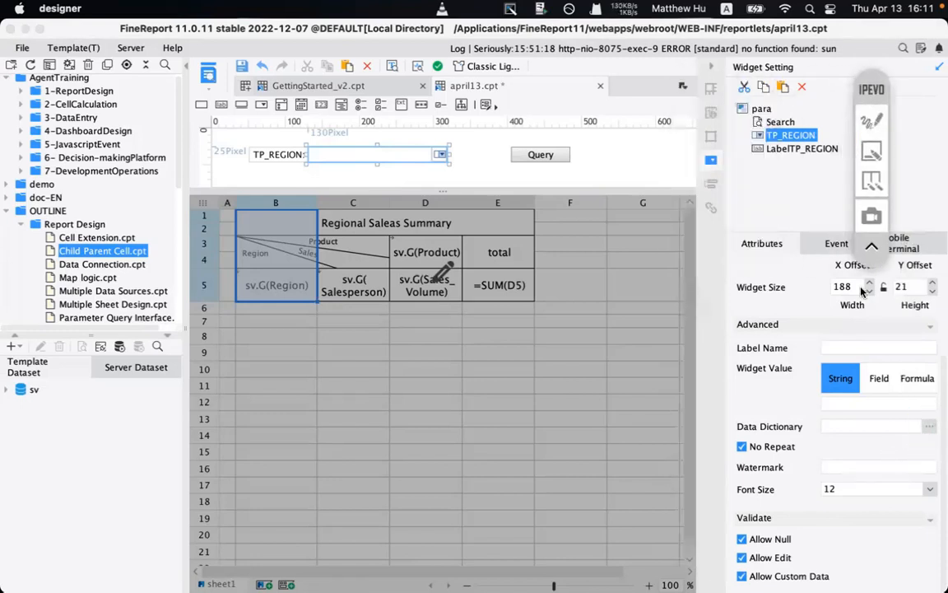
pyautogui.click(928, 425)
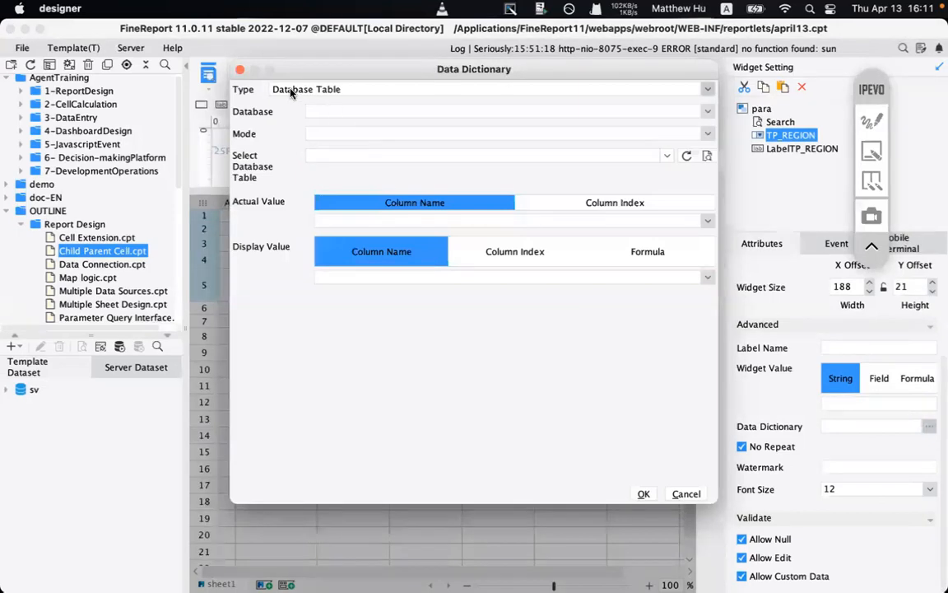
pyautogui.click(870, 123)
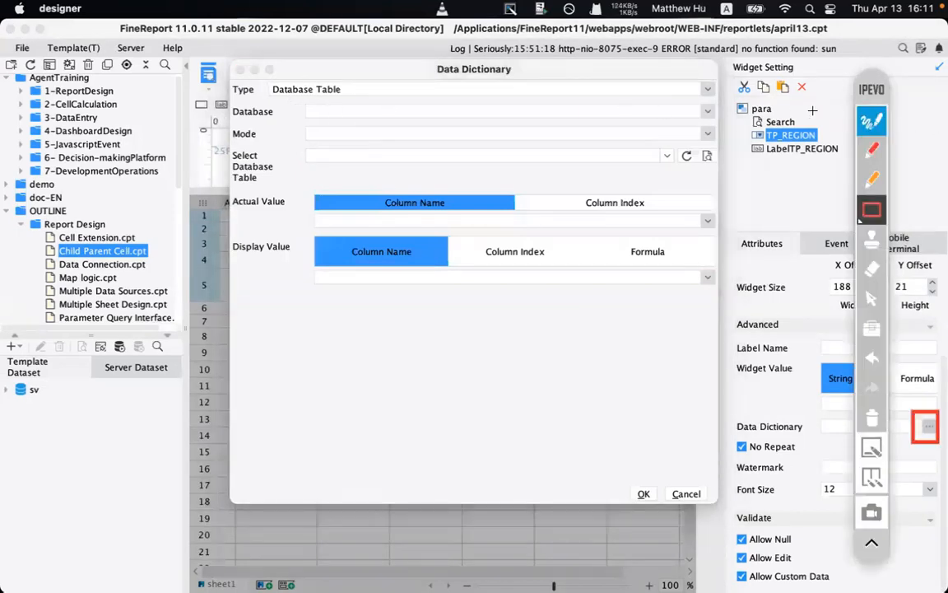
pyautogui.moveTo(229, 79)
pyautogui.mouseDown()
pyautogui.moveTo(676, 169)
pyautogui.moveTo(661, 180)
pyautogui.moveTo(688, 213)
pyautogui.moveTo(692, 301)
pyautogui.moveTo(700, 302)
pyautogui.mouseUp()
pyautogui.click(874, 418)
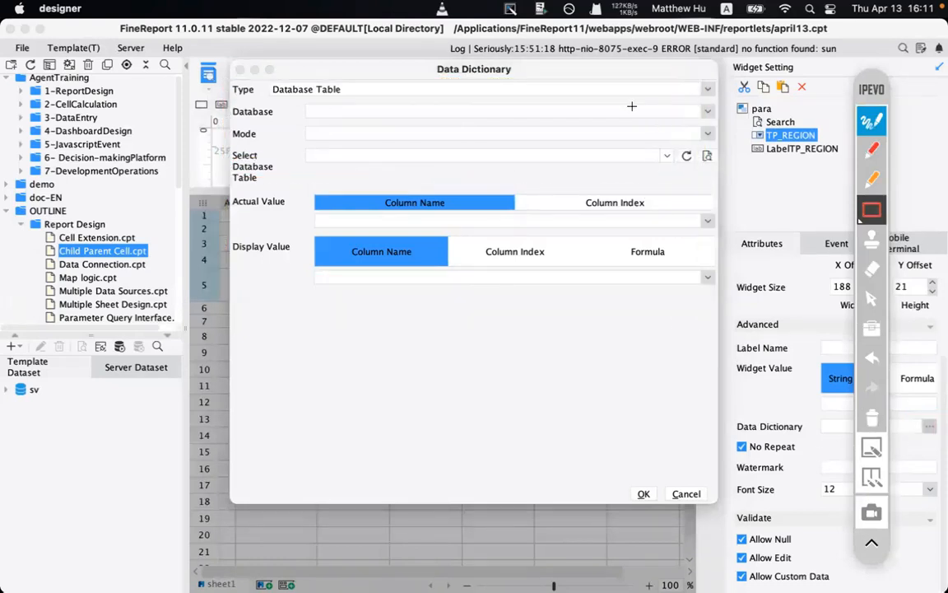
pyautogui.click(877, 123)
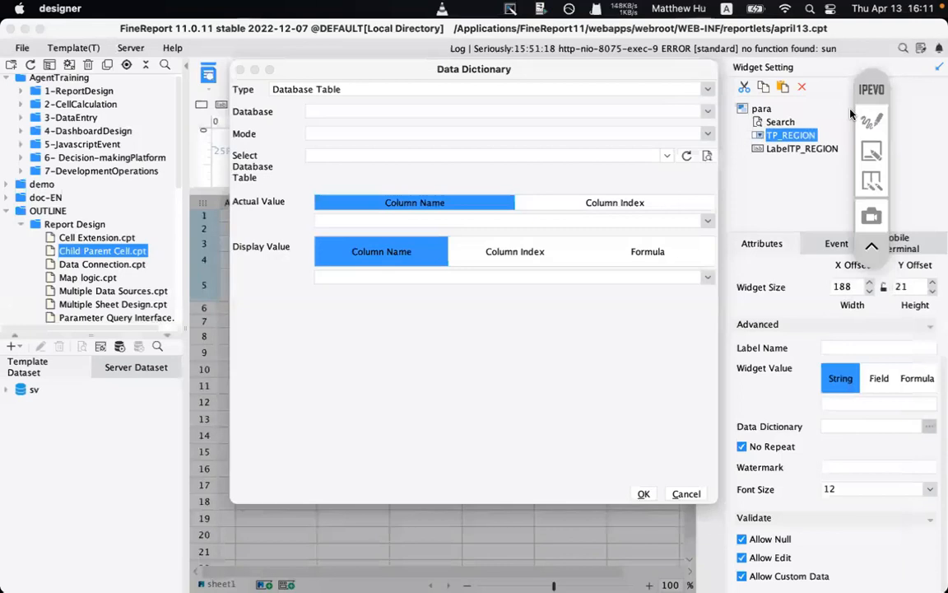
# - Set Database Table type, FRDemoEN database, Sales_Volume table, Region as actual and display value
pyautogui.click(708, 90)
pyautogui.click(319, 104)
pyautogui.click(342, 111)
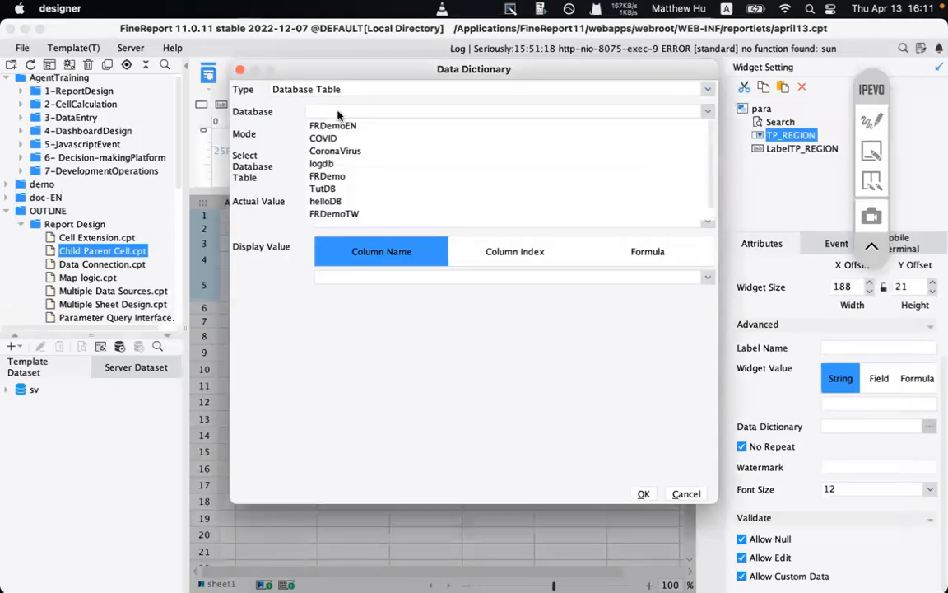
pyautogui.click(344, 124)
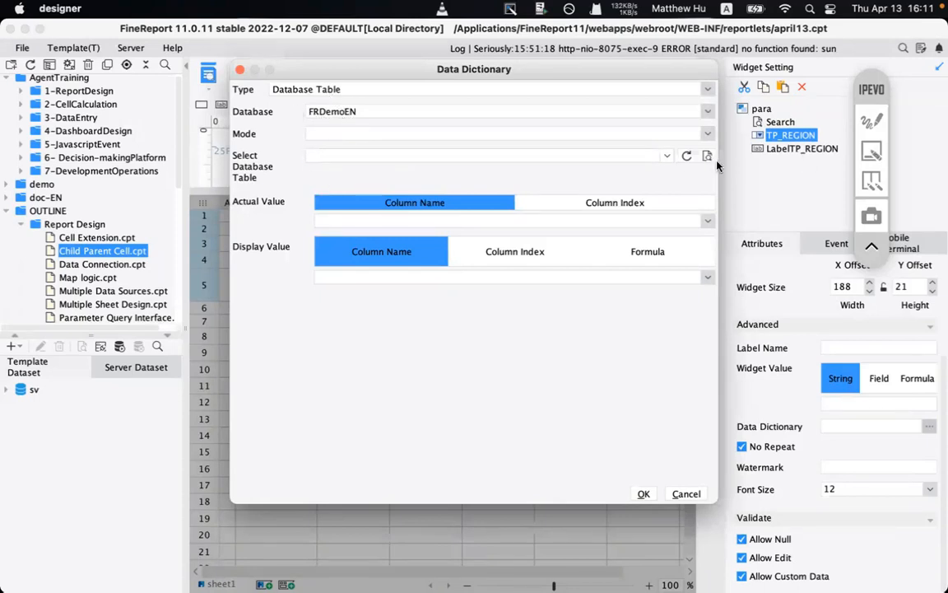
pyautogui.click(667, 156)
pyautogui.write('S')
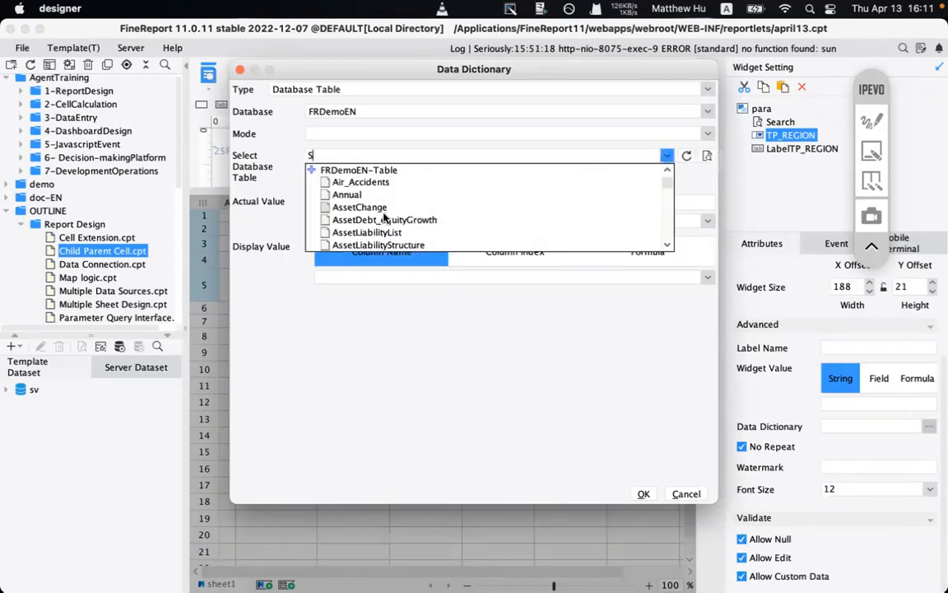
pyautogui.write('AL')
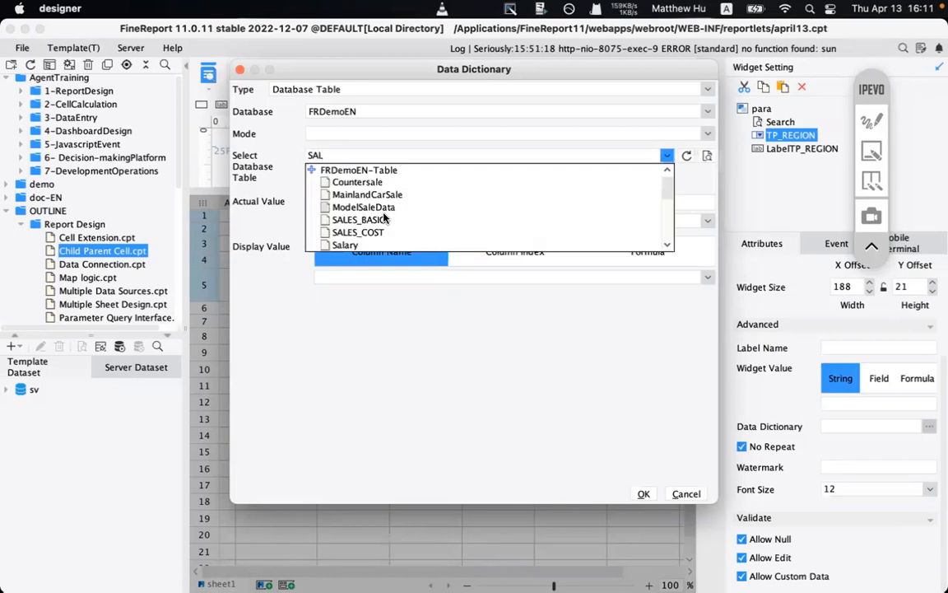
pyautogui.write('VES')
pyautogui.press('BackSpace')
pyautogui.press('BackSpace')
pyautogui.press('BackSpace')
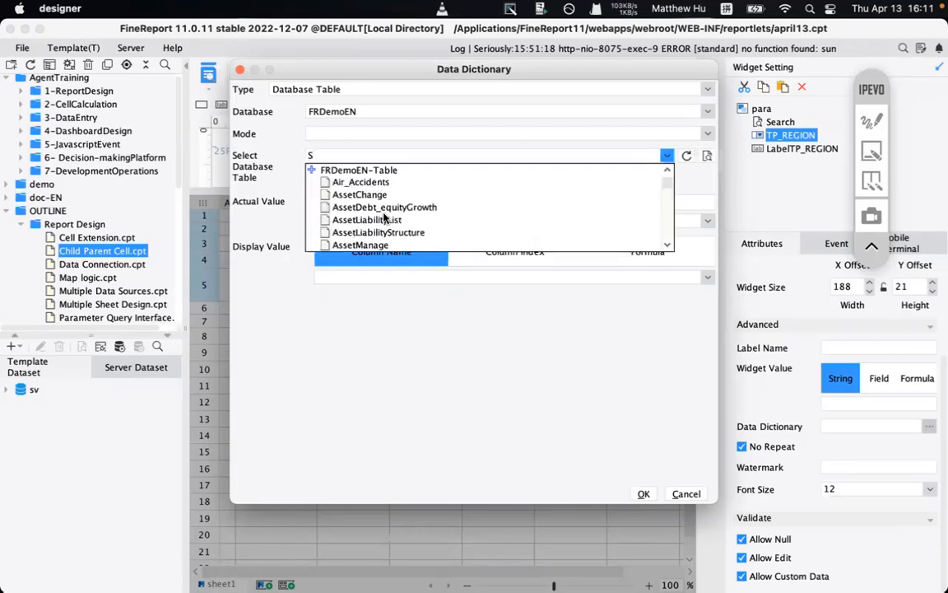
pyautogui.write('a')
pyautogui.hotkey('ctrl', 'space')
pyautogui.write('al')
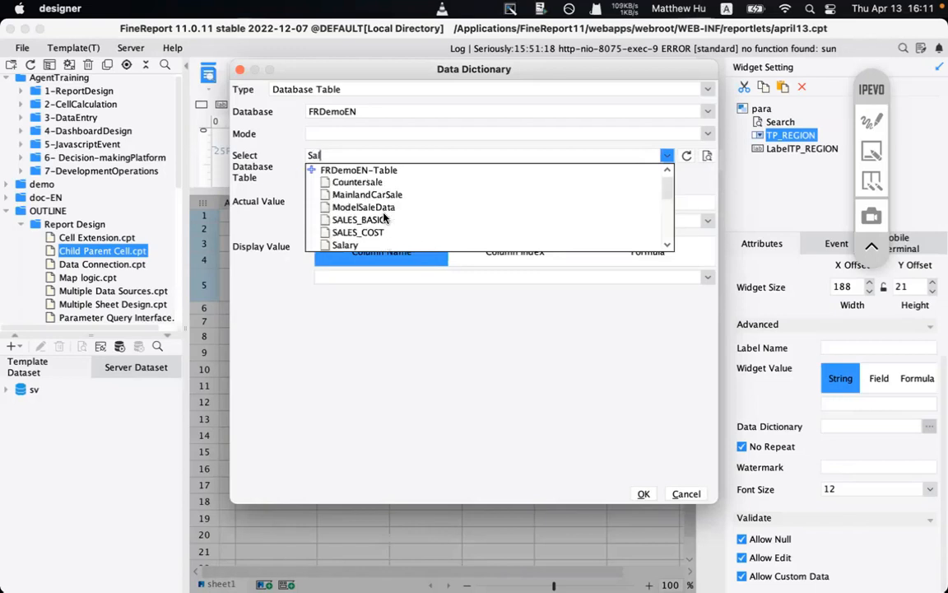
pyautogui.write('es_vo')
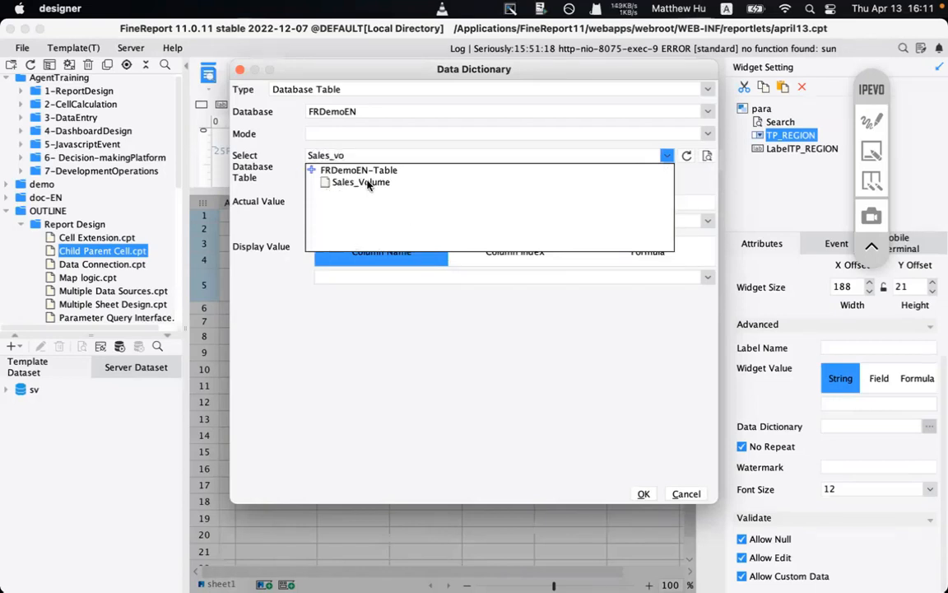
pyautogui.click(368, 183)
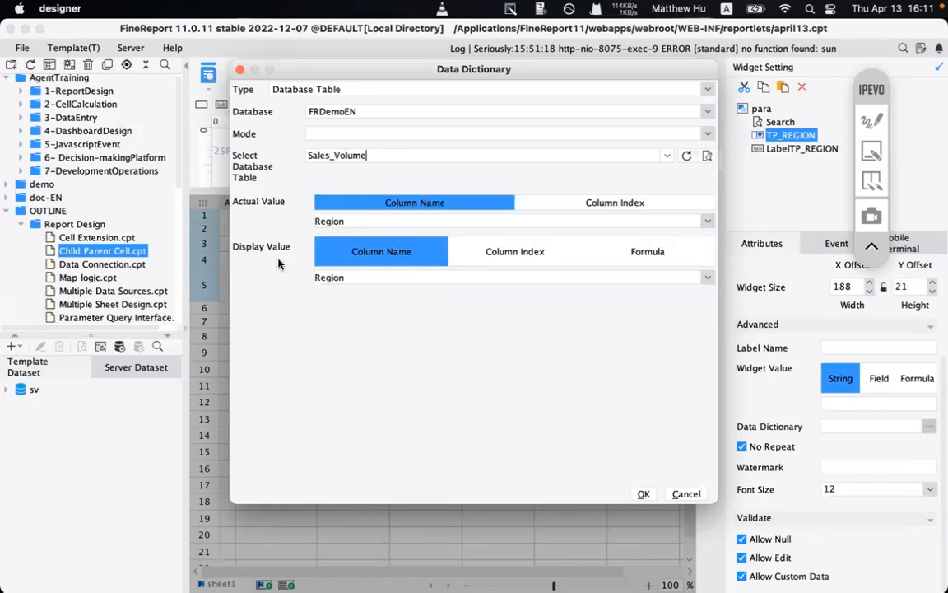
pyautogui.click(643, 494)
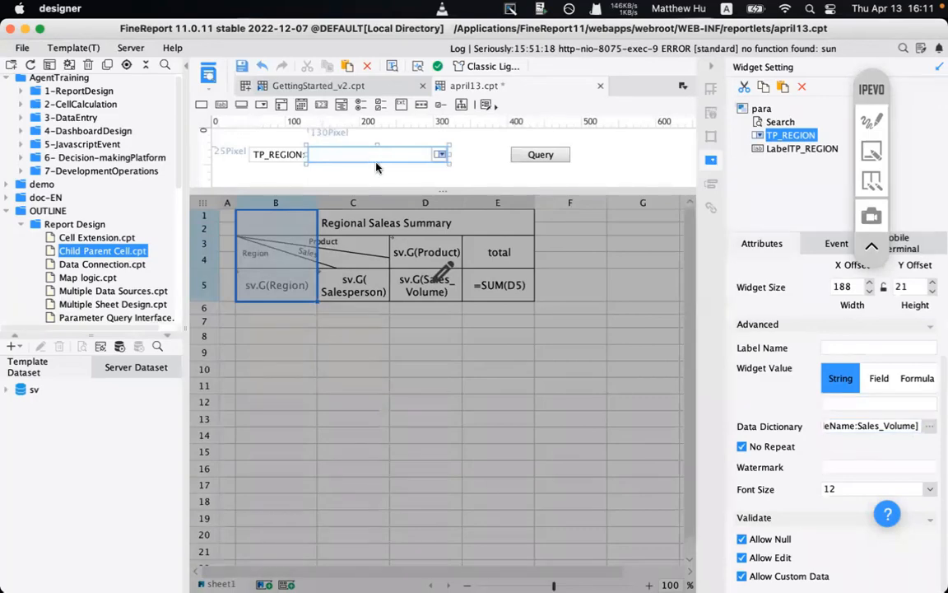
pyautogui.click(447, 270)
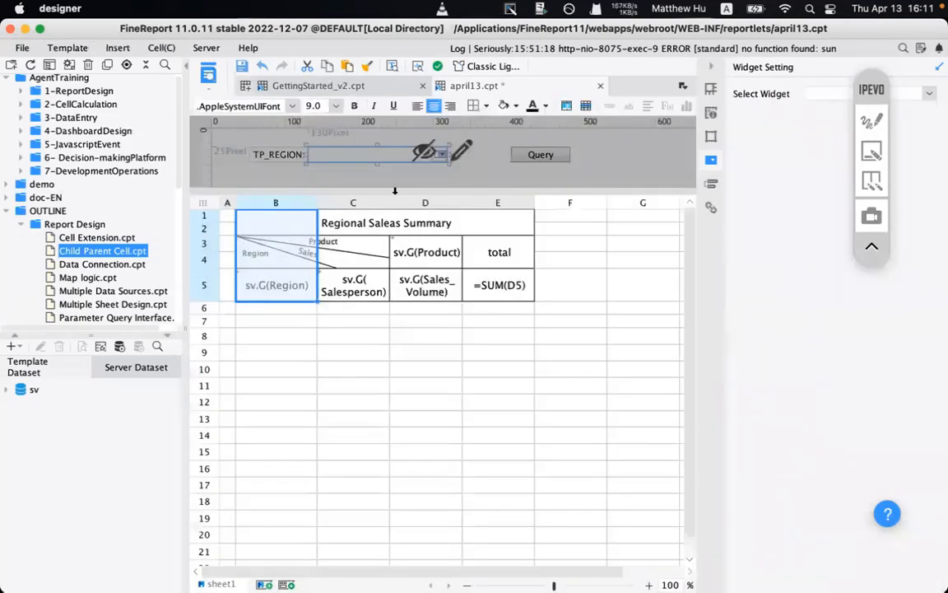
# - Preview april13 in the browser and box the parameter bar with an annotation
pyautogui.click(209, 73)
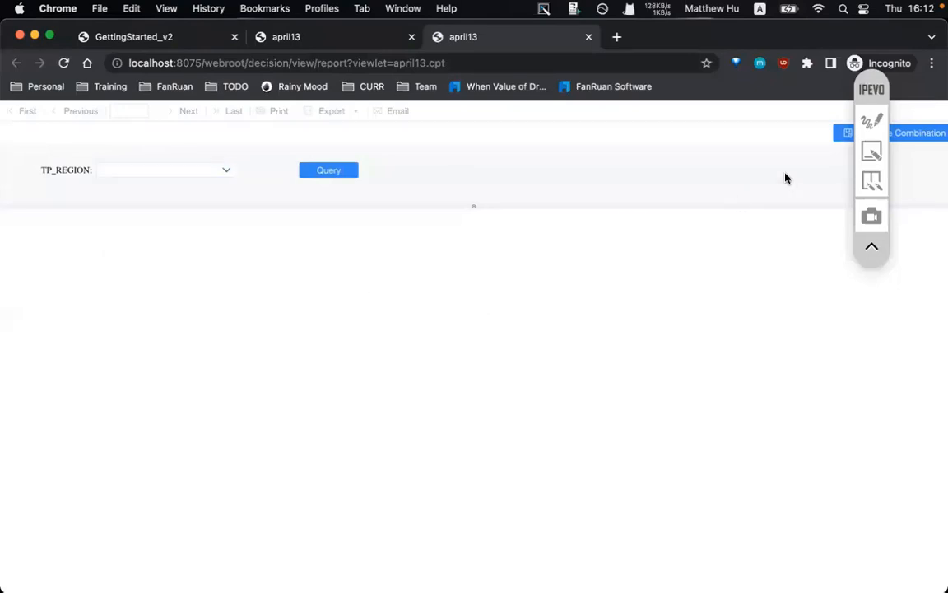
pyautogui.click(872, 121)
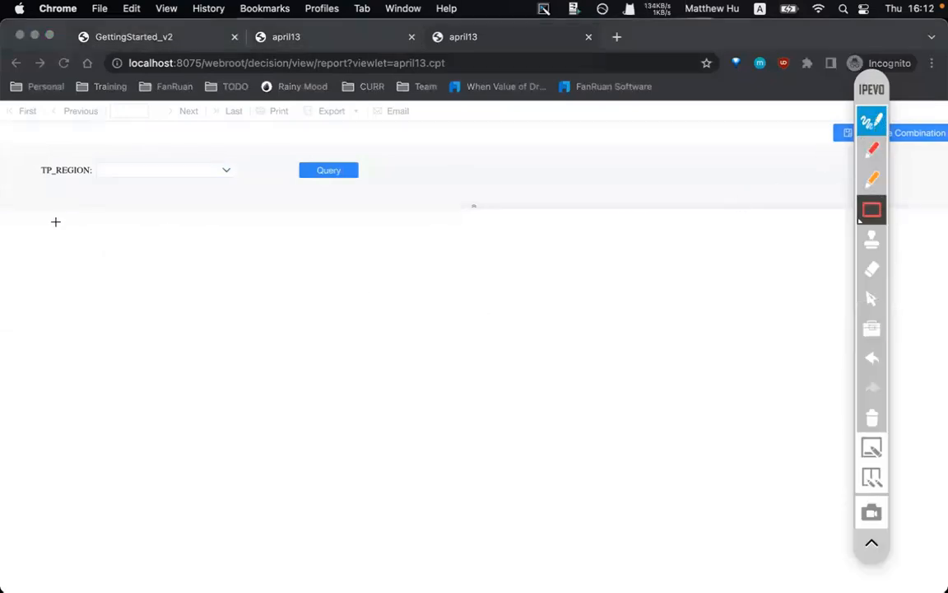
pyautogui.moveTo(55, 221); pyautogui.dragTo(749, 548)
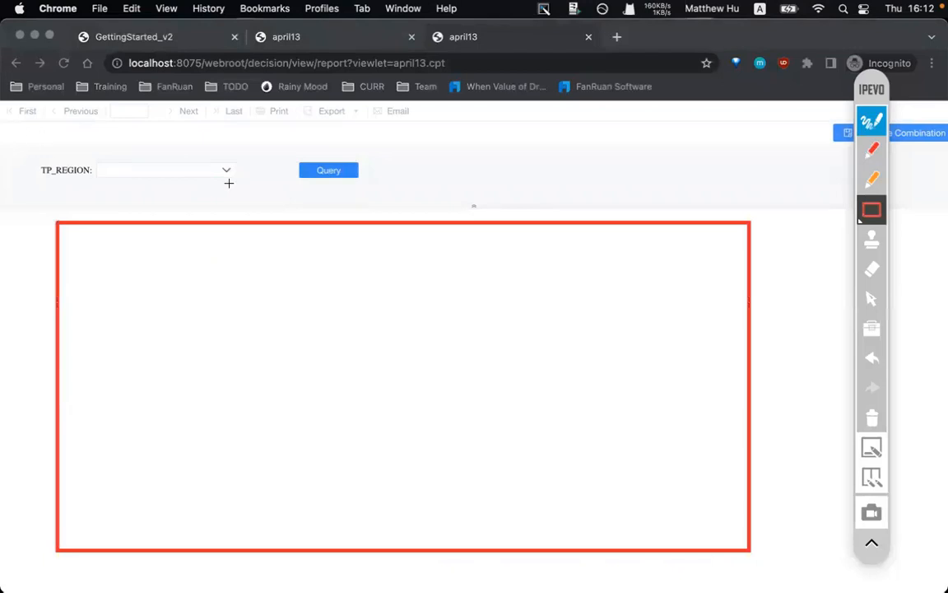
pyautogui.moveTo(23, 133)
pyautogui.mouseDown()
pyautogui.moveTo(351, 201)
pyautogui.moveTo(438, 204)
pyautogui.mouseUp()
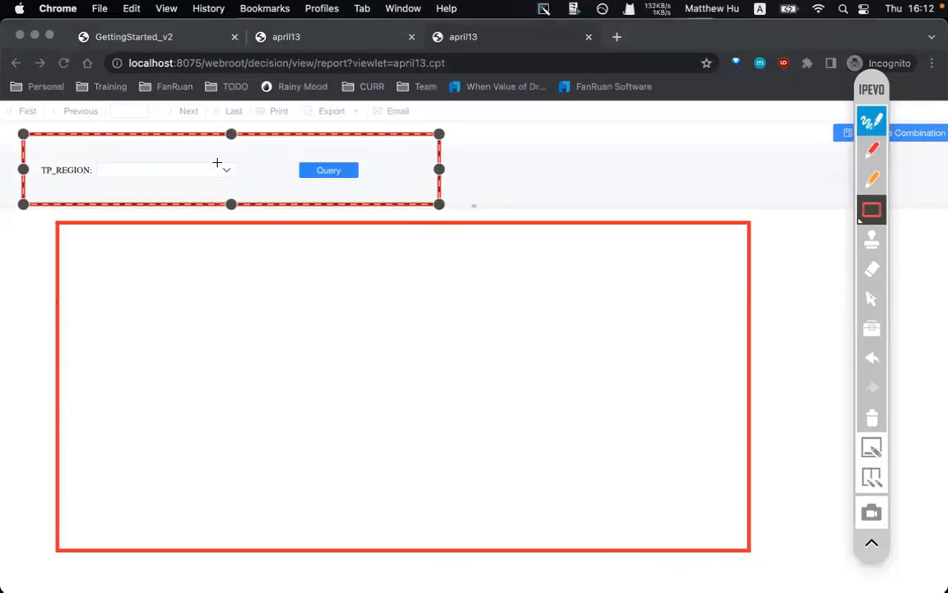
pyautogui.moveTo(216, 163)
pyautogui.mouseDown()
pyautogui.moveTo(251, 186)
pyautogui.moveTo(229, 163)
pyautogui.moveTo(244, 183)
pyautogui.mouseUp()
pyautogui.click(563, 163)
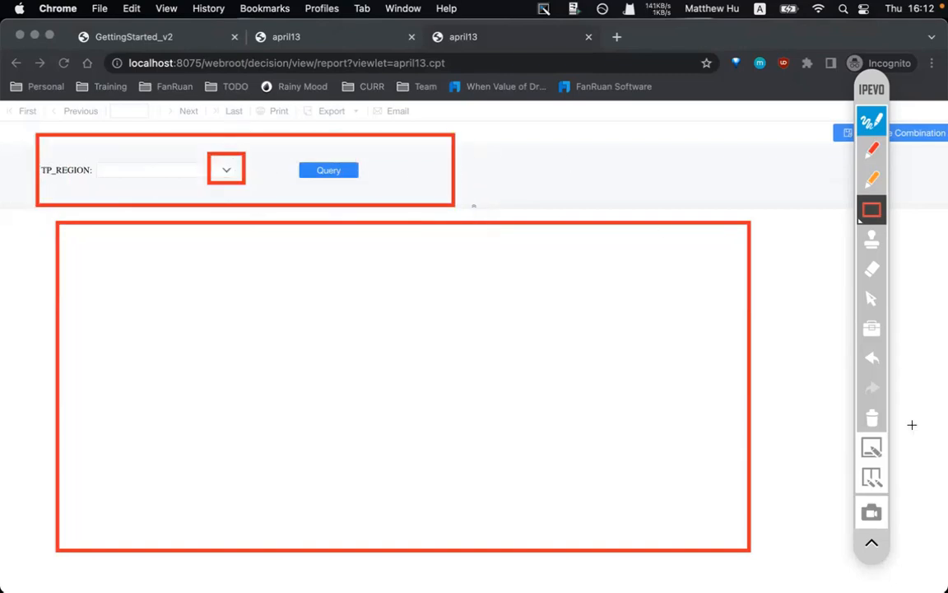
pyautogui.click(874, 422)
pyautogui.click(876, 115)
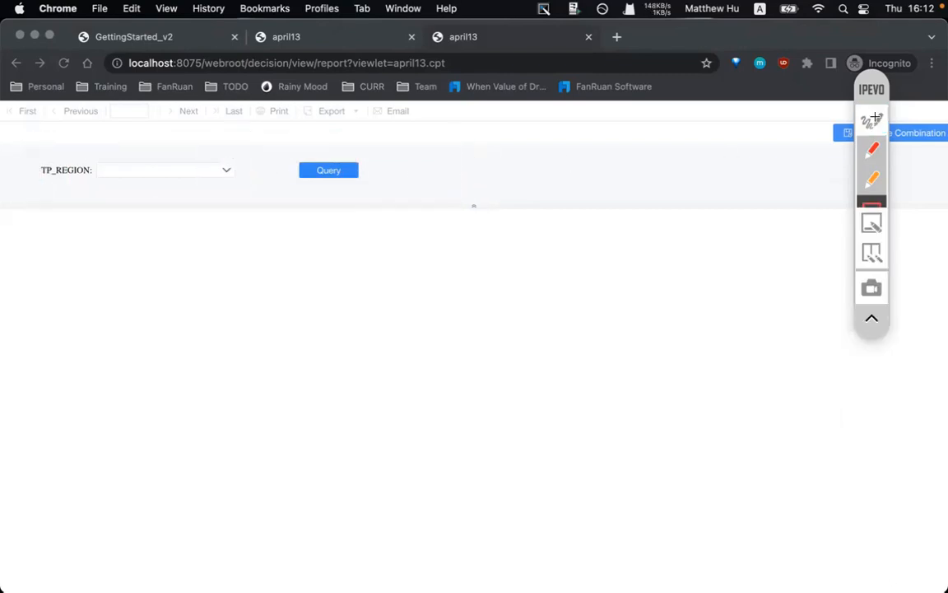
# - Query the report with TP_REGION set to East China
pyautogui.click(227, 172)
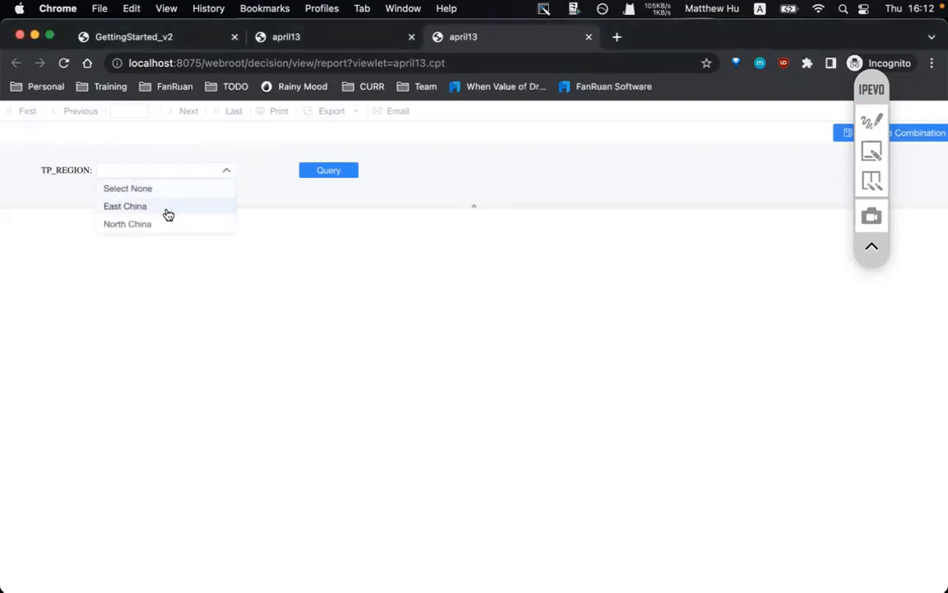
pyautogui.click(134, 207)
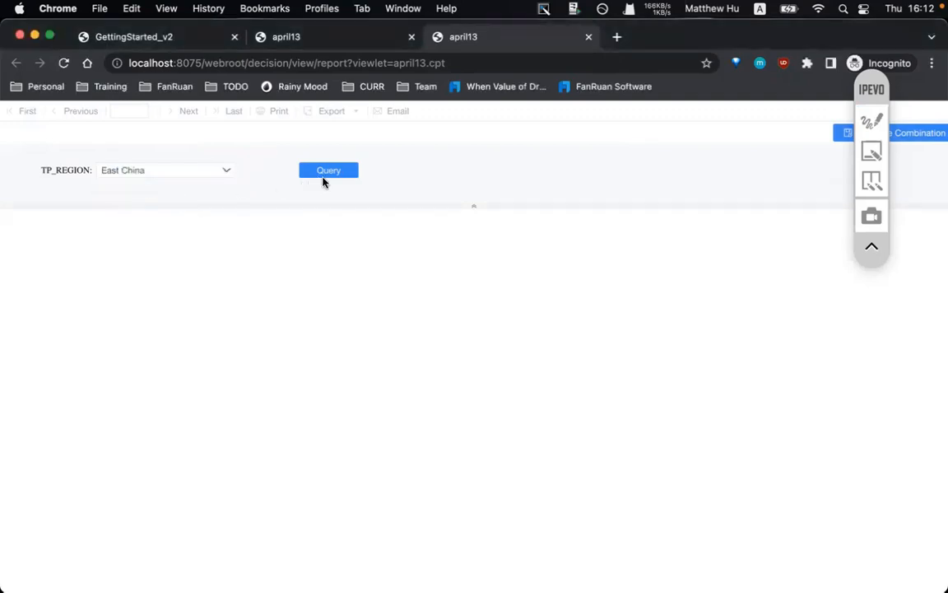
pyautogui.click(327, 175)
# - Annotate the TP_REGION field and the East and North China rows, then clear the marks
pyautogui.click(871, 121)
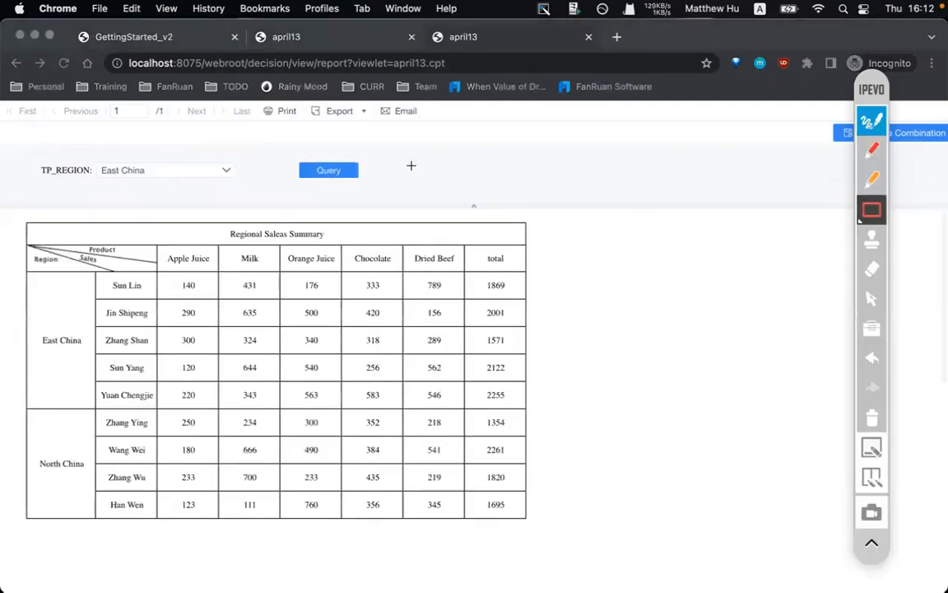
pyautogui.moveTo(81, 145); pyautogui.dragTo(217, 200)
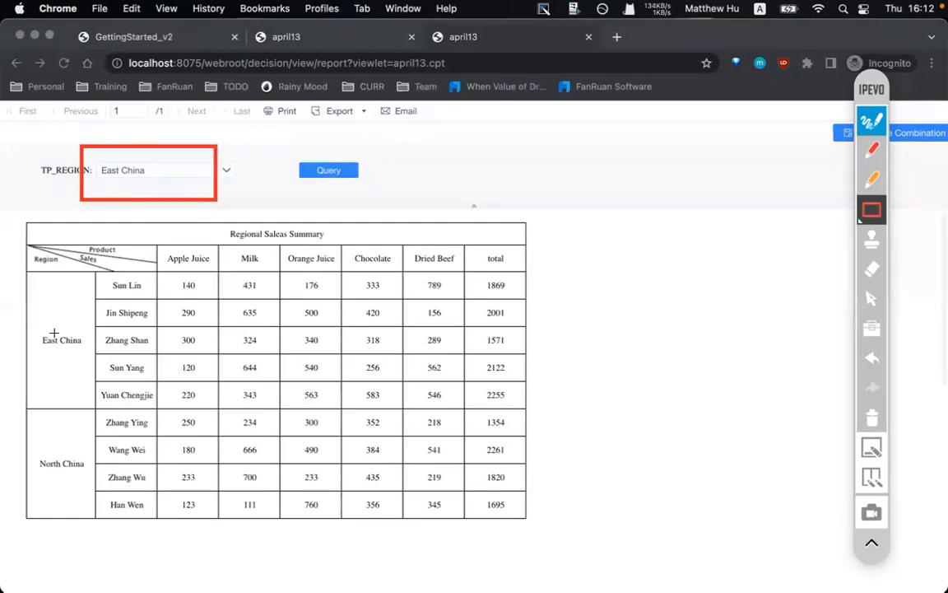
pyautogui.moveTo(31, 313); pyautogui.dragTo(113, 361)
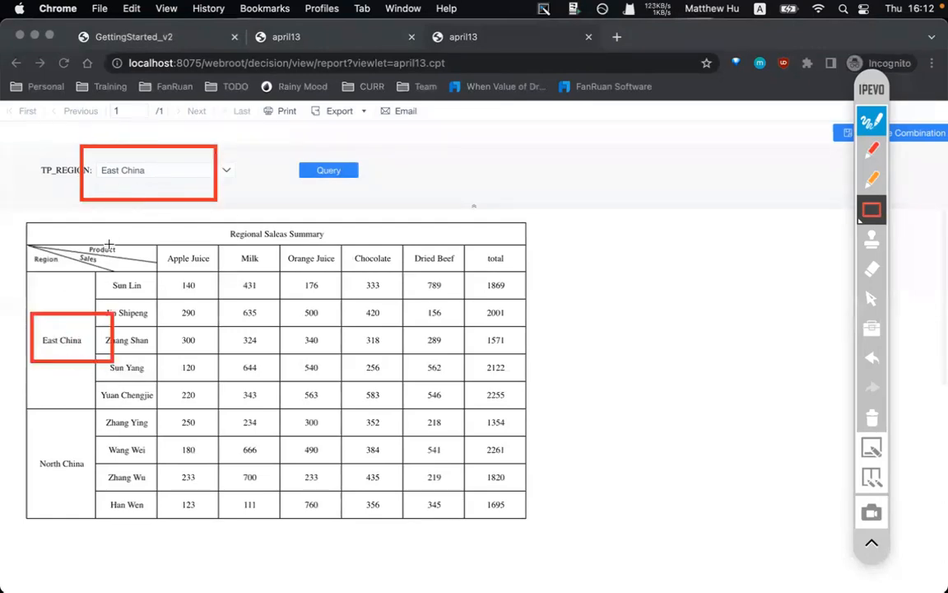
pyautogui.moveTo(30, 443)
pyautogui.mouseDown()
pyautogui.moveTo(103, 515)
pyautogui.moveTo(149, 501)
pyautogui.mouseUp()
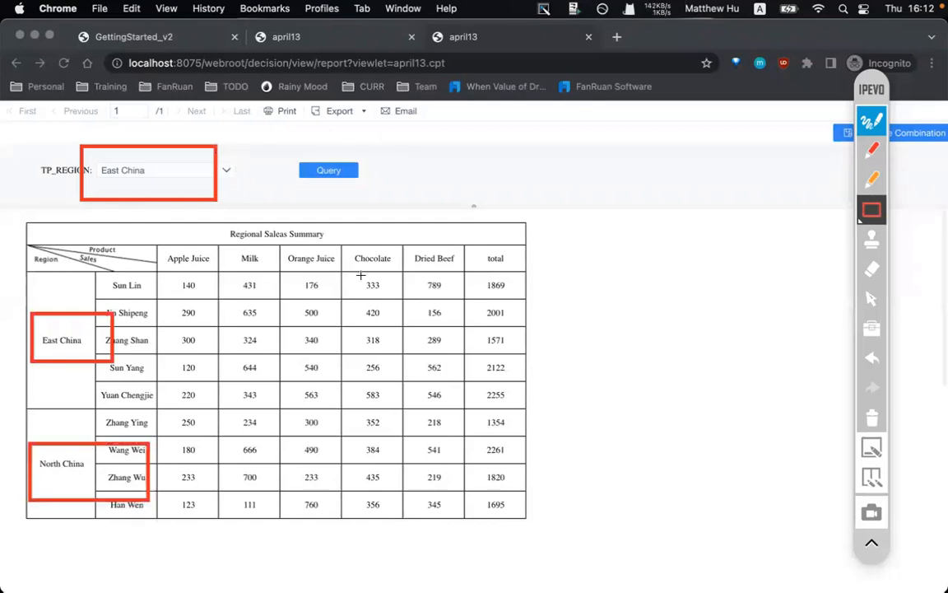
pyautogui.click(872, 149)
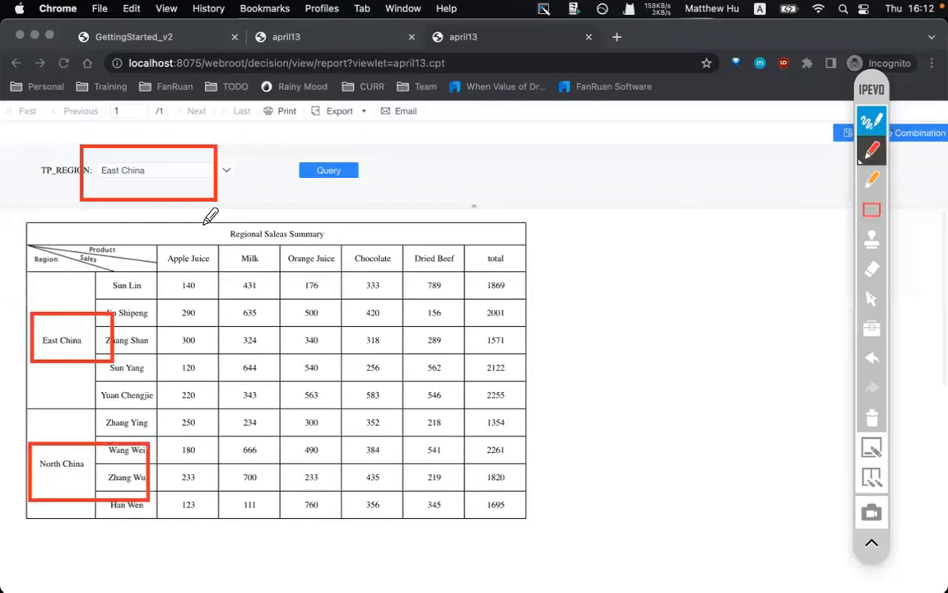
pyautogui.moveTo(162, 222)
pyautogui.mouseDown()
pyautogui.moveTo(164, 380)
pyautogui.moveTo(182, 363)
pyautogui.mouseUp()
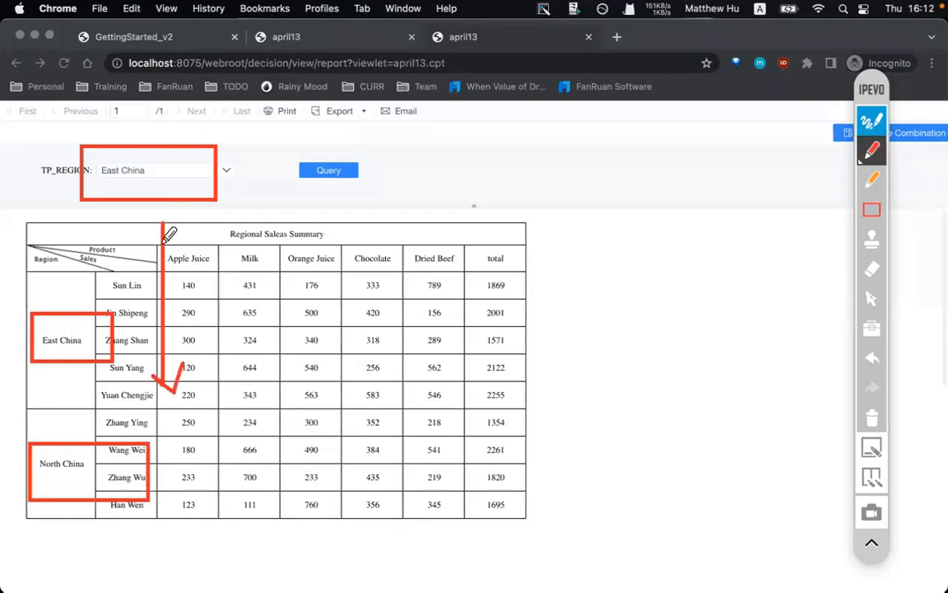
pyautogui.moveTo(154, 239)
pyautogui.mouseDown()
pyautogui.moveTo(158, 222)
pyautogui.moveTo(171, 234)
pyautogui.mouseUp()
pyautogui.click(255, 216)
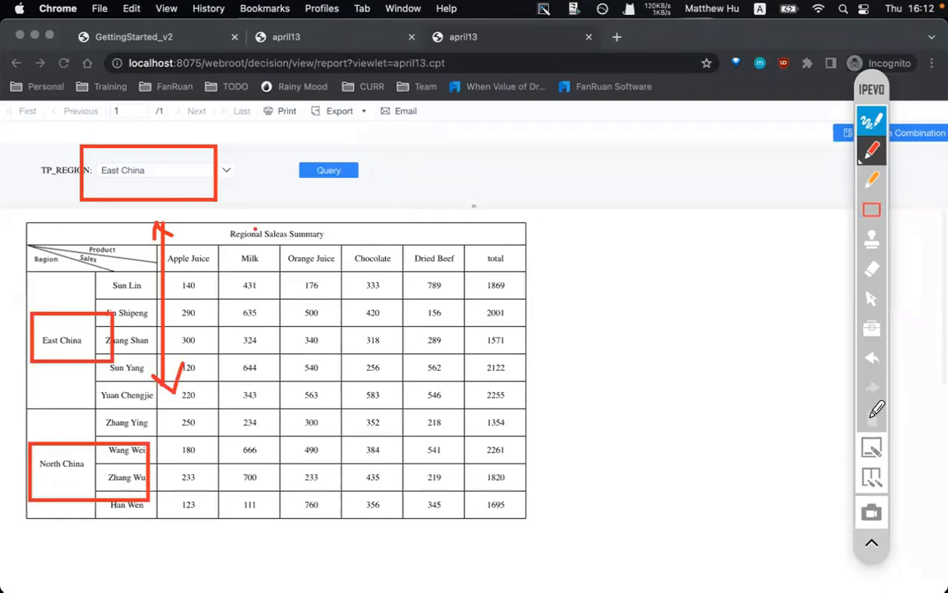
pyautogui.click(871, 417)
pyautogui.click(870, 125)
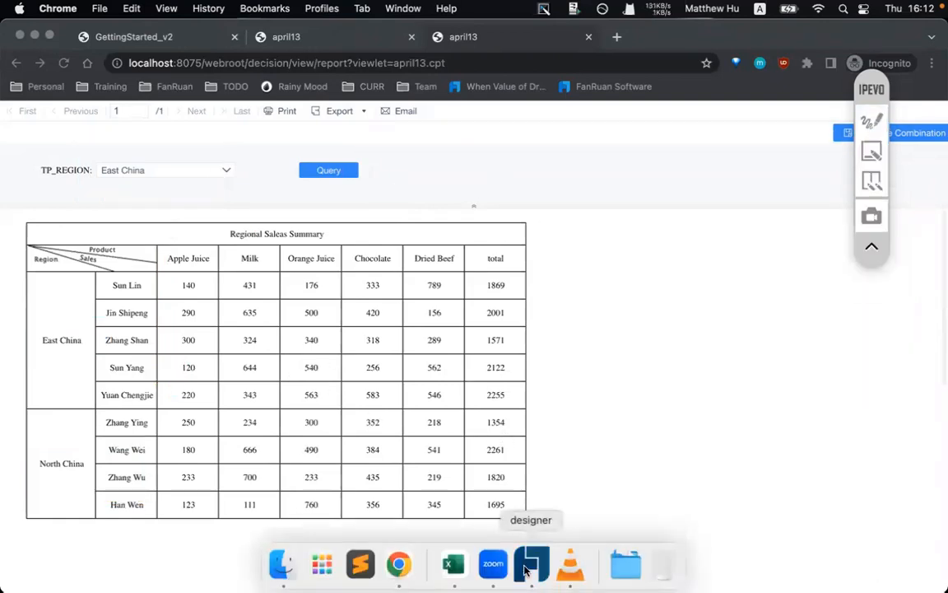
# - Back in the designer, select the para parameter pane to show its attributes
pyautogui.click(527, 568)
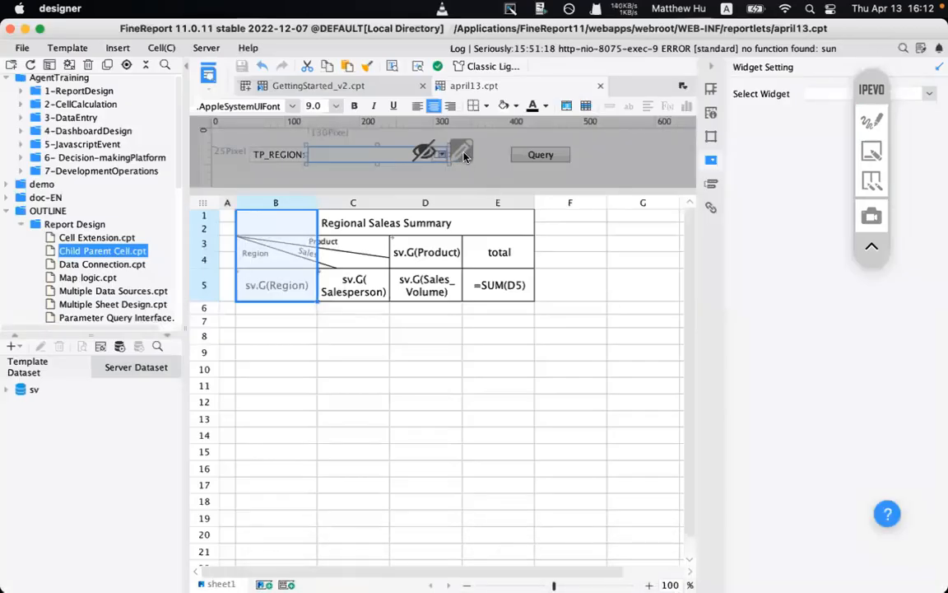
pyautogui.click(465, 155)
pyautogui.click(487, 163)
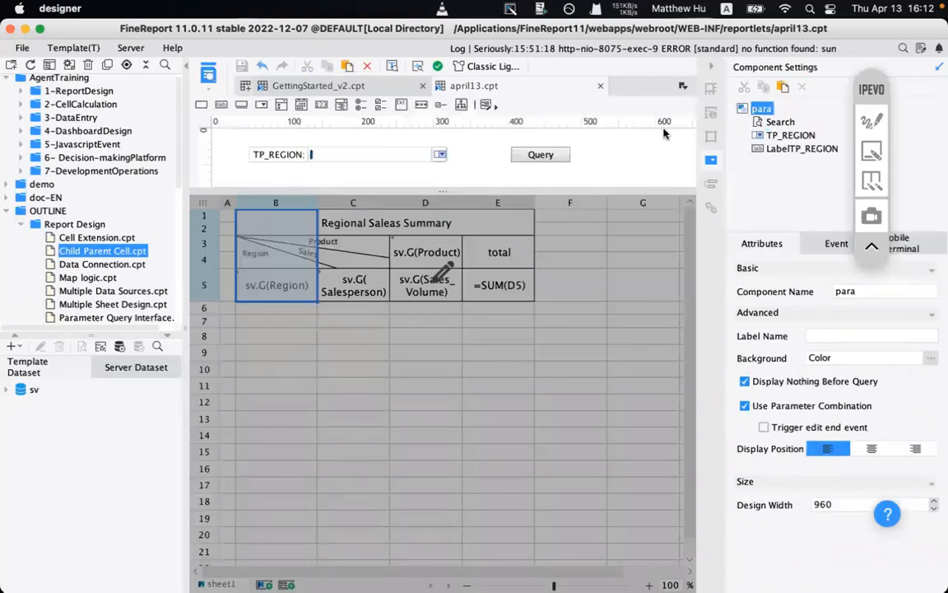
pyautogui.moveTo(759, 113)
pyautogui.click(825, 248)
pyautogui.click(756, 243)
pyautogui.click(777, 122)
pyautogui.click(762, 109)
# - Untick Display Nothing Before Query for the para pane
pyautogui.click(872, 123)
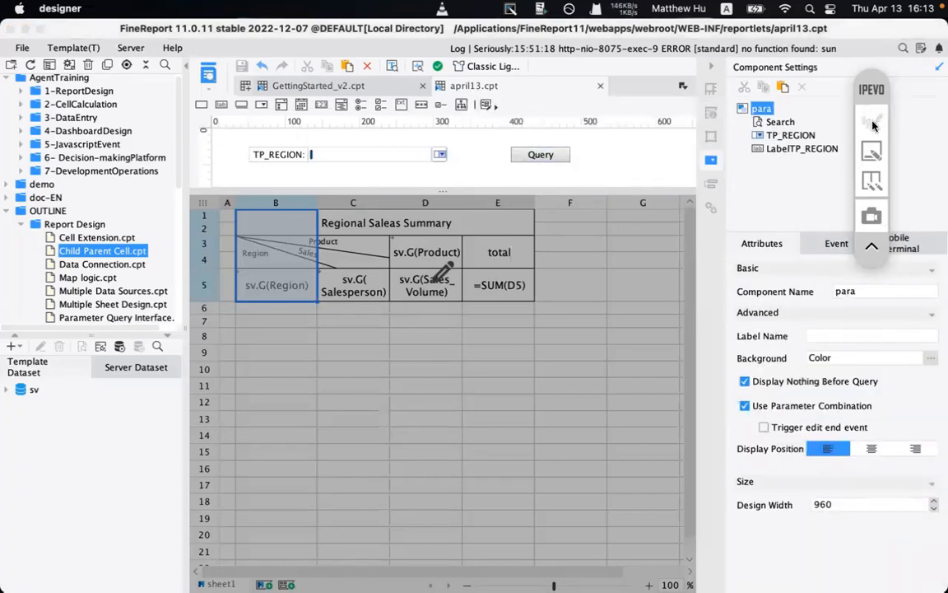
pyautogui.click(872, 211)
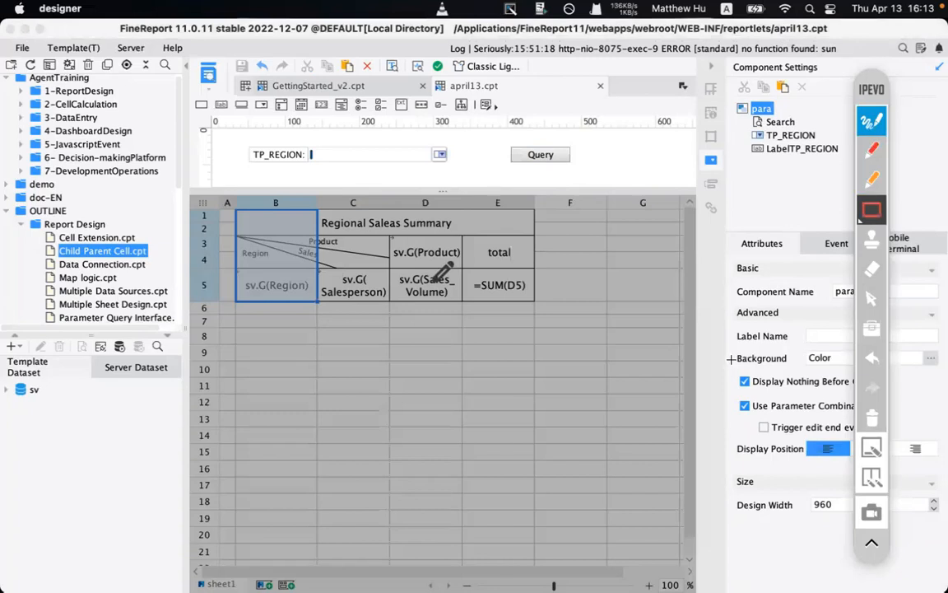
pyautogui.moveTo(730, 359); pyautogui.dragTo(891, 389)
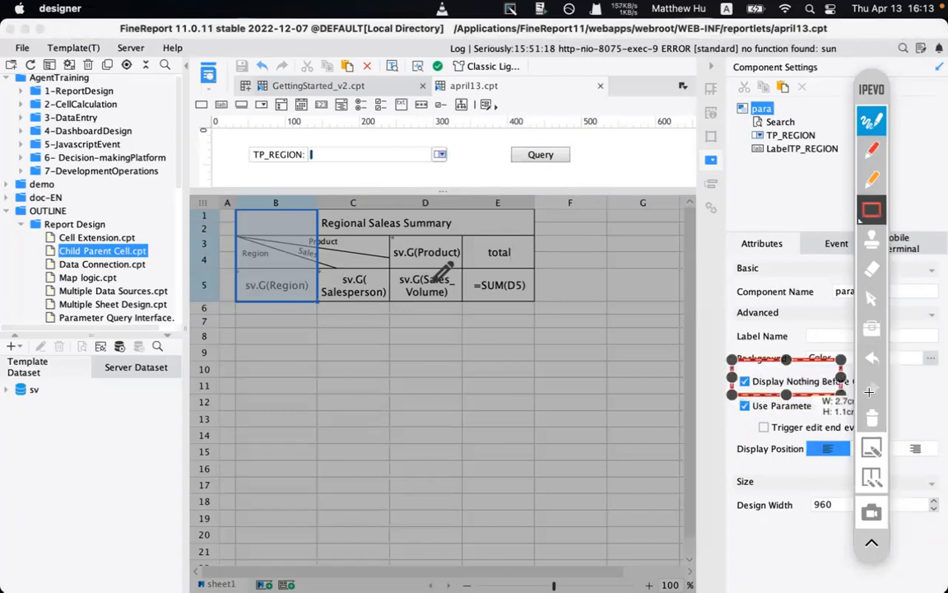
pyautogui.click(879, 118)
pyautogui.click(745, 382)
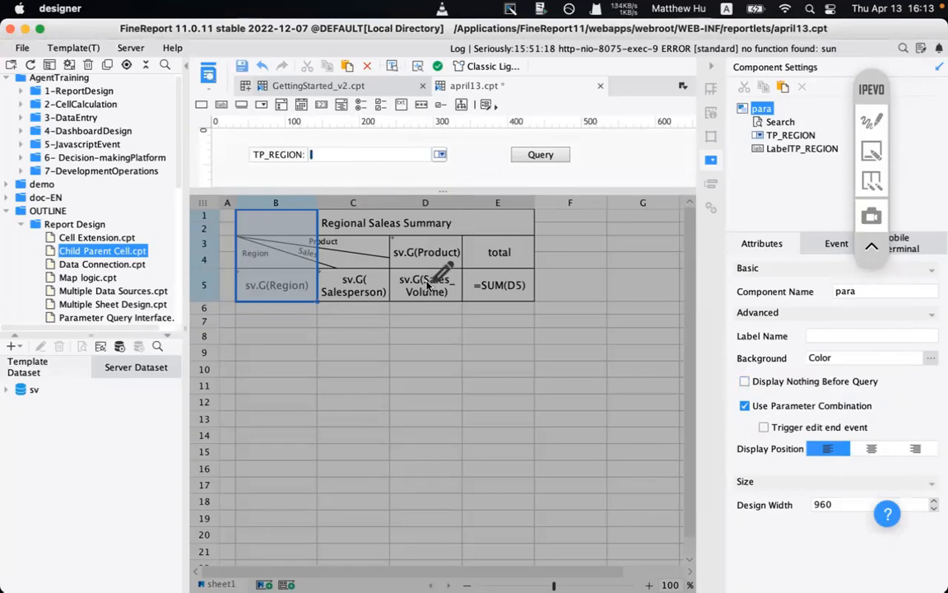
# - Save april13.cpt and return to the Chrome preview
pyautogui.click(393, 249)
pyautogui.click(249, 67)
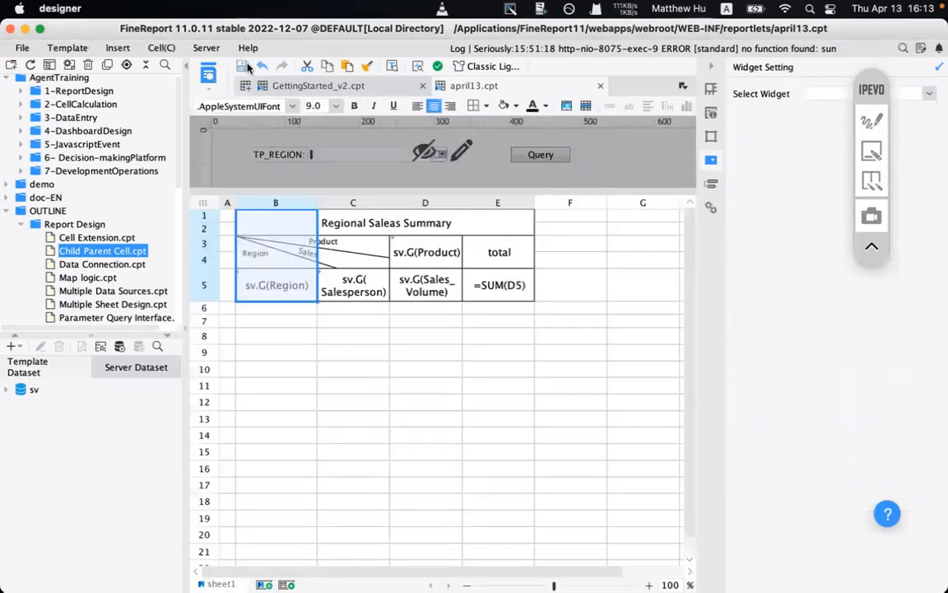
pyautogui.moveTo(455, 573)
pyautogui.click(394, 573)
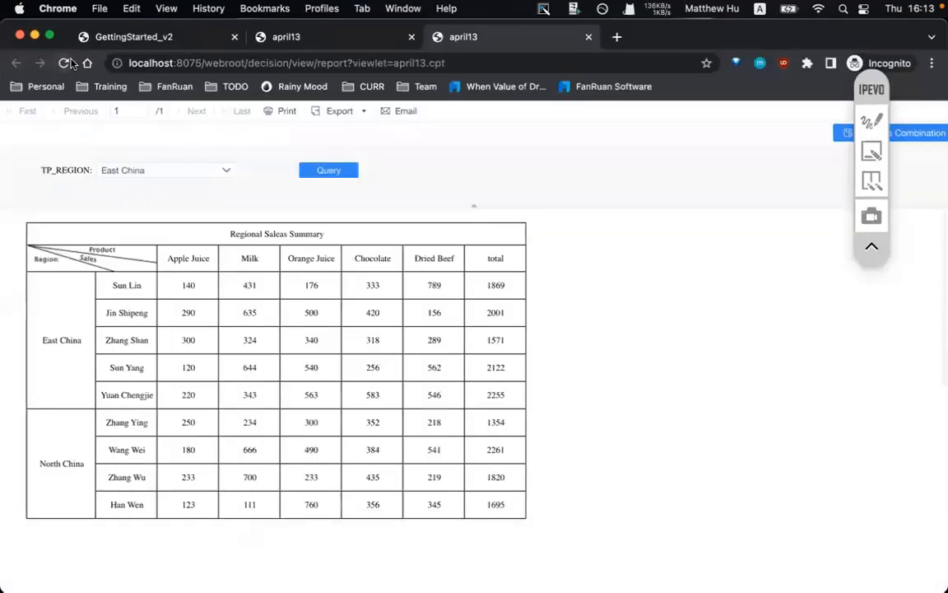
# - Reload the preview, pick East China then North China for TP_REGION, and return to the designer
pyautogui.click(63, 63)
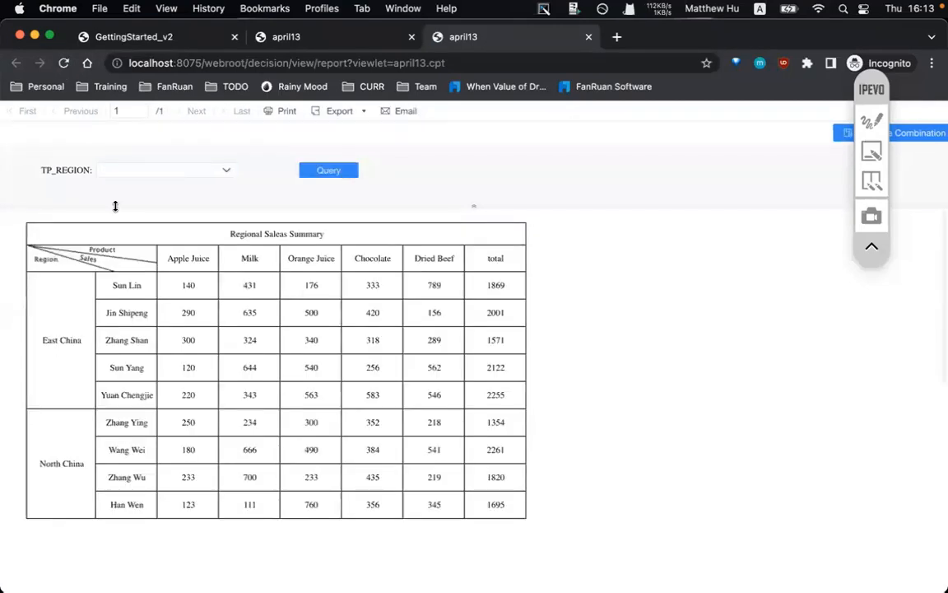
pyautogui.click(190, 173)
pyautogui.click(176, 208)
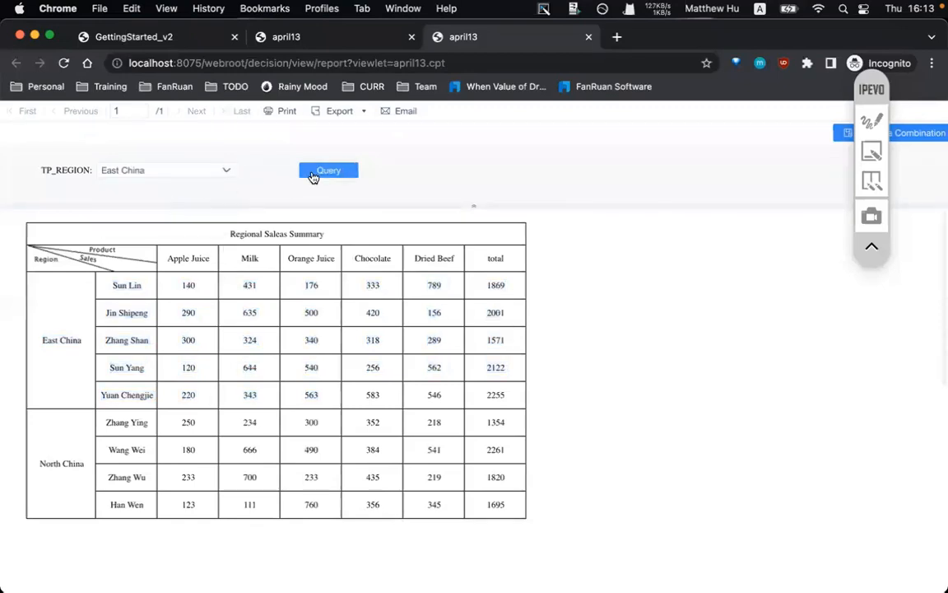
pyautogui.click(163, 173)
pyautogui.click(124, 221)
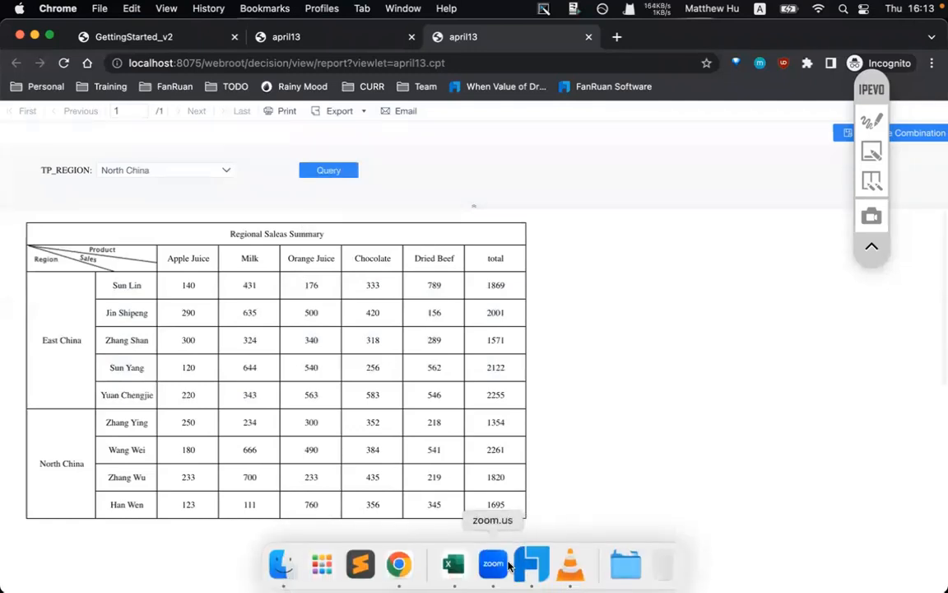
pyautogui.click(529, 565)
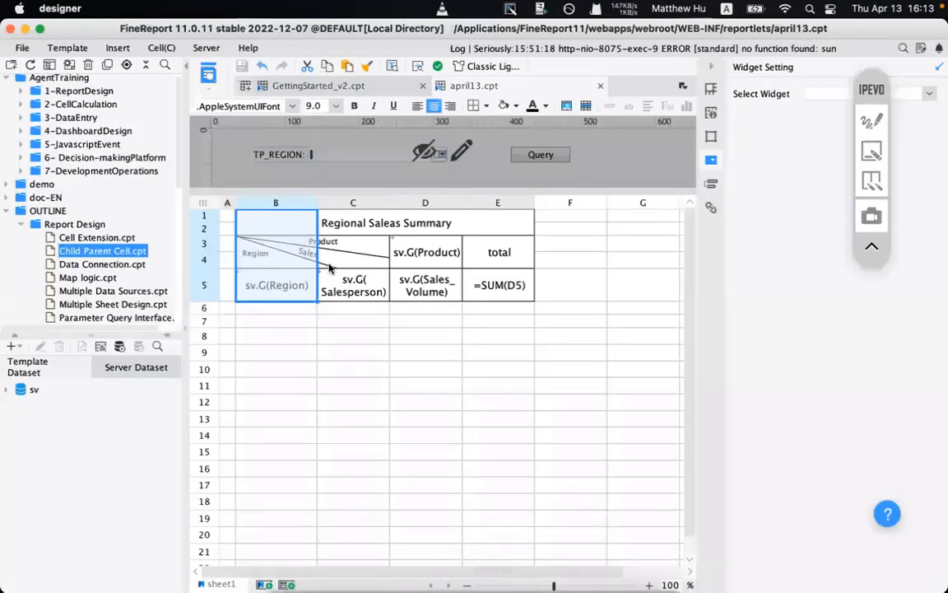
# - Select block B3:E5 and cell C5, expand the sv dataset's fields, then go back to Chrome
pyautogui.moveTo(417, 260); pyautogui.dragTo(501, 287)
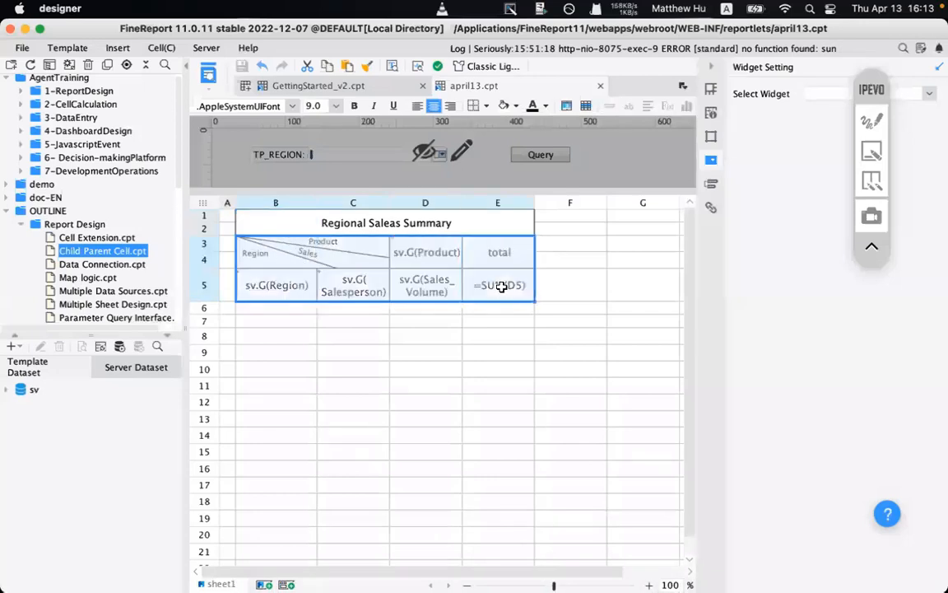
pyautogui.click(266, 248)
pyautogui.moveTo(263, 248); pyautogui.dragTo(487, 294)
pyautogui.click(326, 293)
pyautogui.click(20, 389)
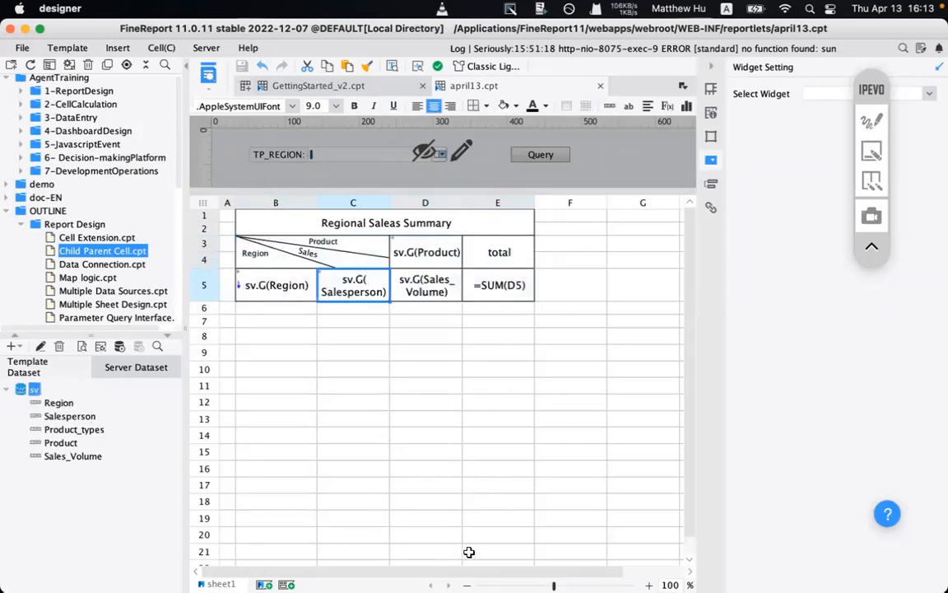
pyautogui.click(401, 566)
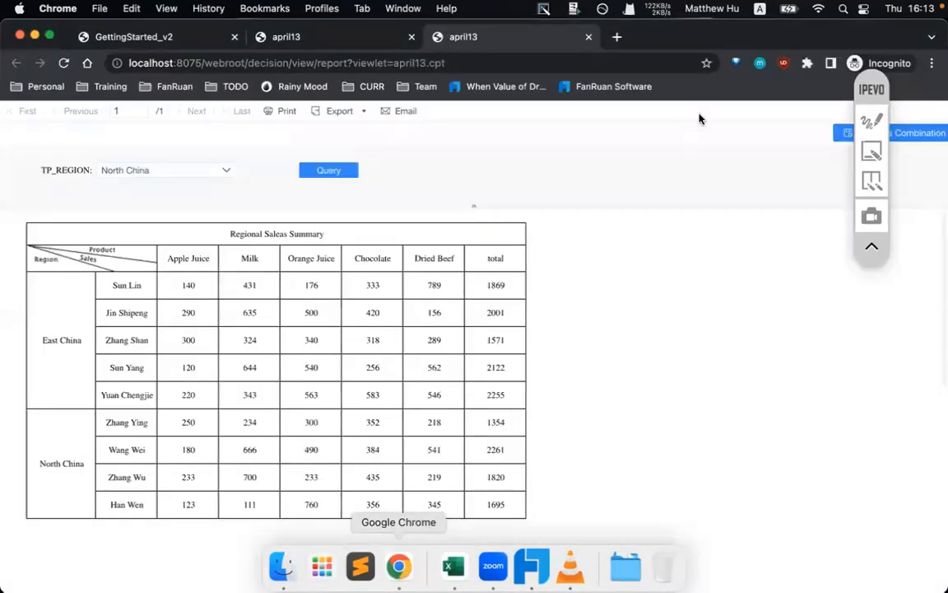
# - Open the empty drop-down help article in a new tab and scroll to Example 2's SQL
pyautogui.rightClick(518, 90)
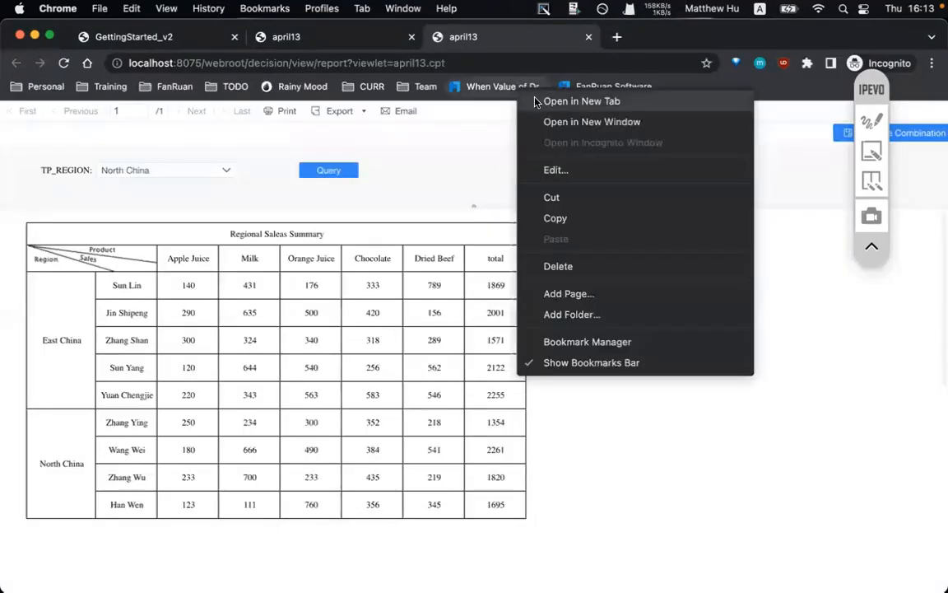
pyautogui.click(540, 100)
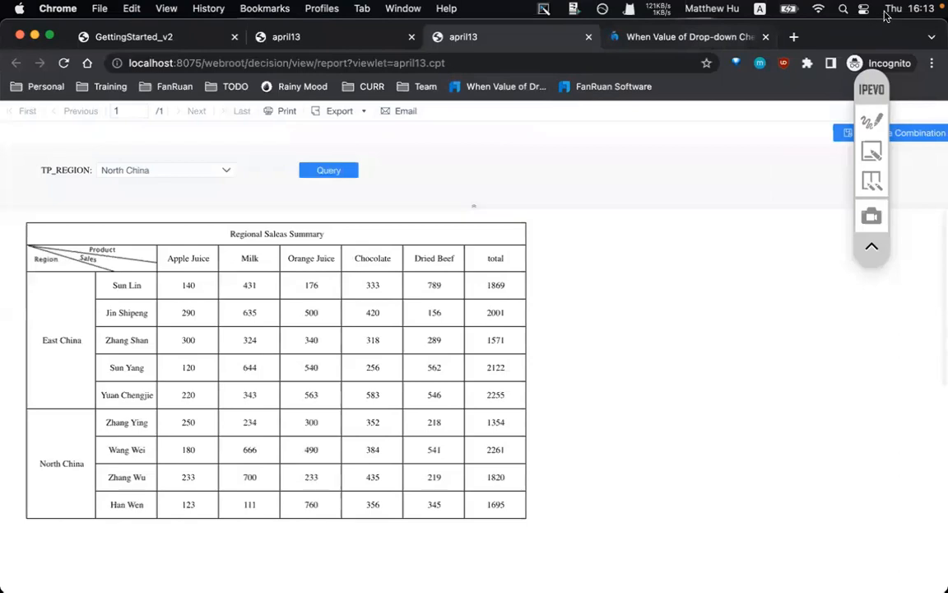
pyautogui.click(668, 38)
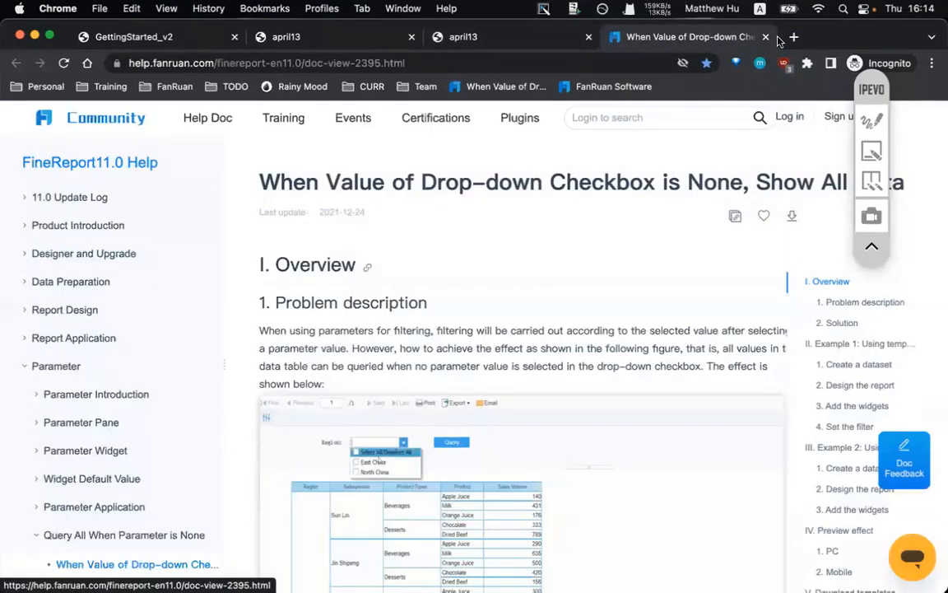
pyautogui.scroll(-10, 606, 327)
pyautogui.scroll(15, 604, 328)
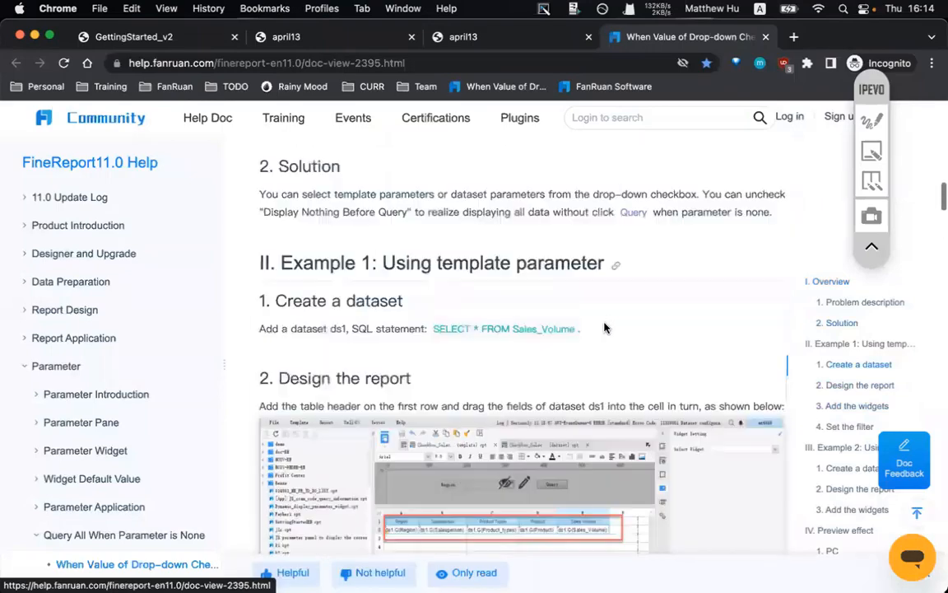
pyautogui.scroll(-20, 604, 327)
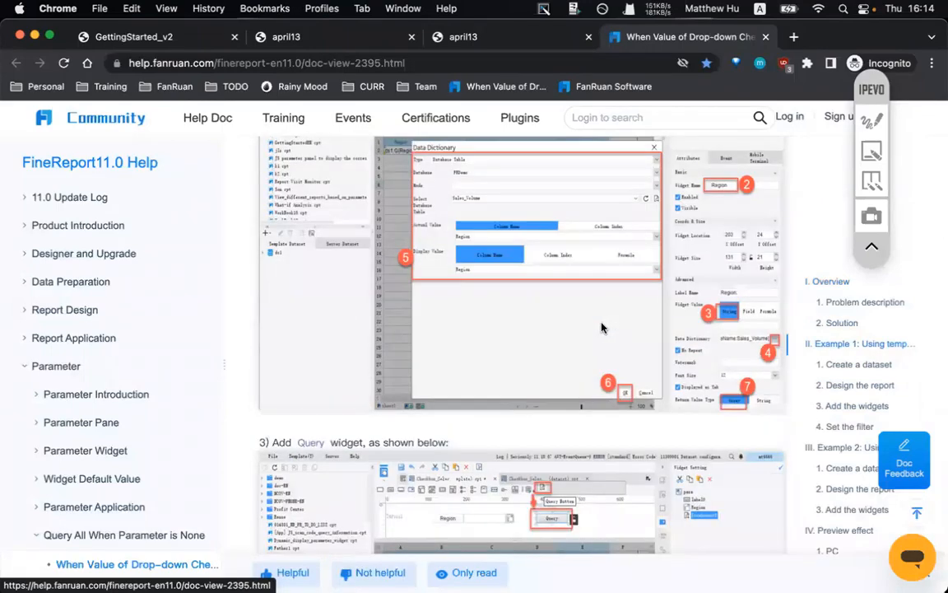
pyautogui.scroll(-10, 476, 349)
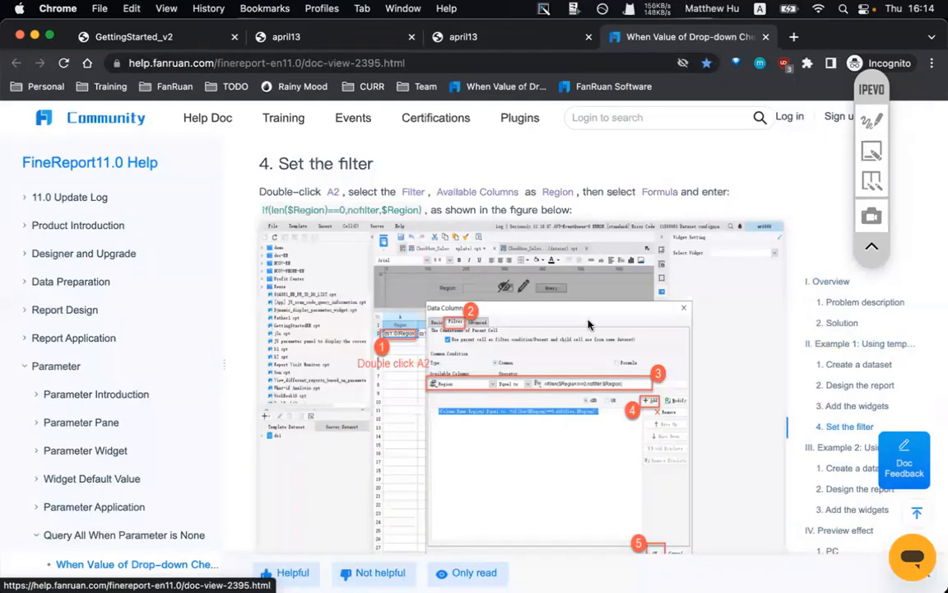
pyautogui.scroll(-15, 588, 324)
pyautogui.scroll(-4, 588, 324)
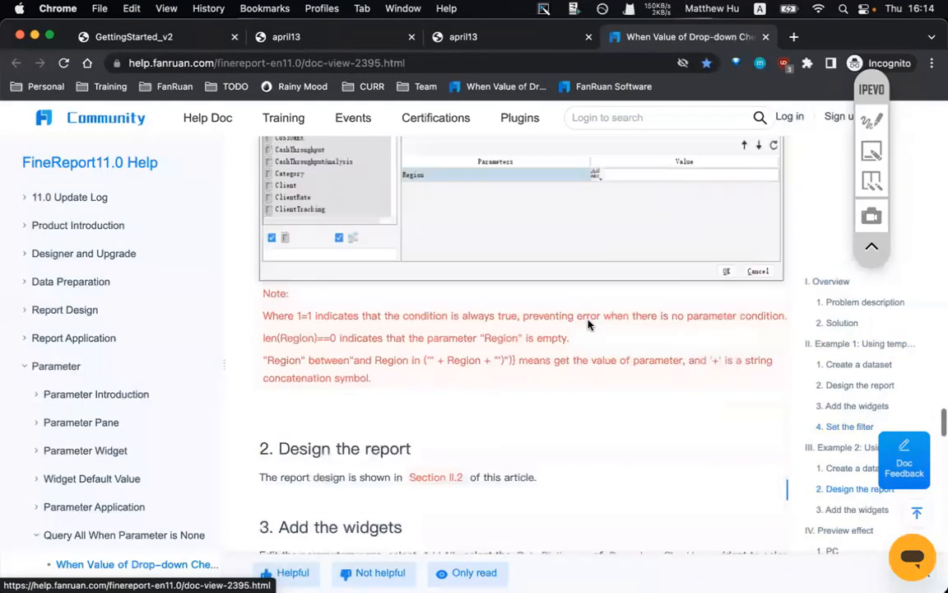
pyautogui.scroll(3, 588, 324)
pyautogui.scroll(-2, 588, 325)
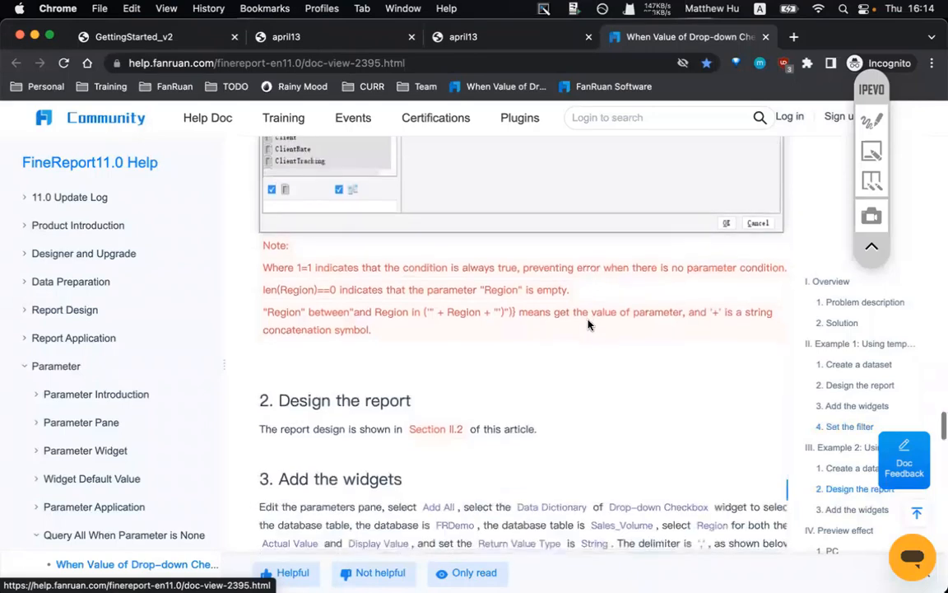
# - Copy Example 2's dataset SQL statement and close the help tab
pyautogui.moveTo(474, 336); pyautogui.dragTo(430, 316)
pyautogui.click(413, 344)
pyautogui.scroll(6, 413, 344)
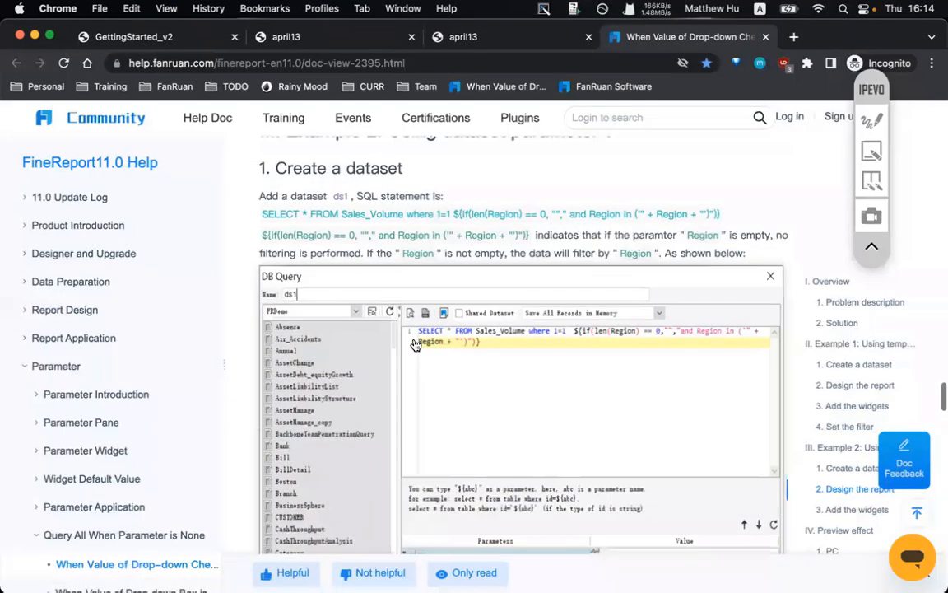
pyautogui.moveTo(262, 219); pyautogui.dragTo(403, 219)
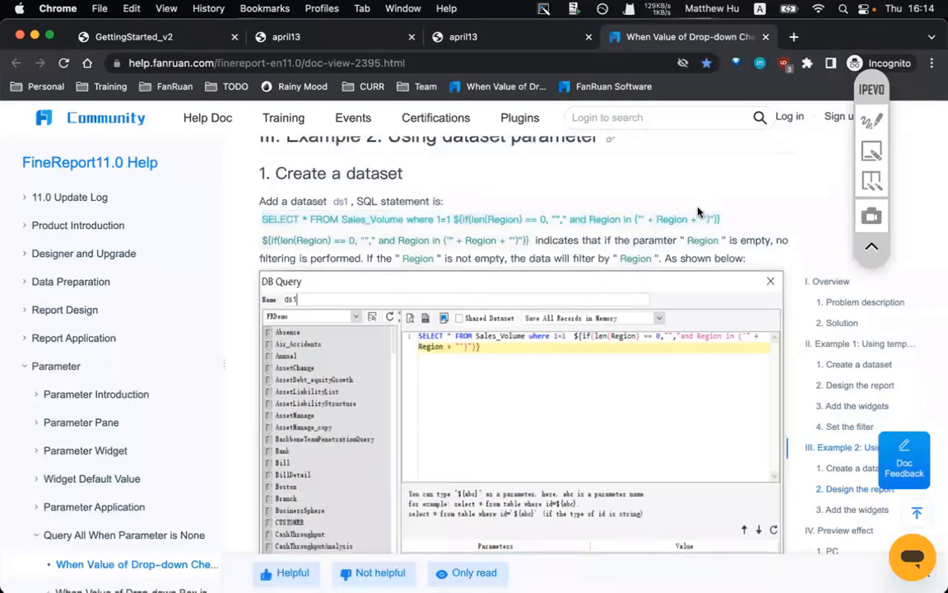
pyautogui.tripleClick(718, 221)
pyautogui.rightClick(666, 224)
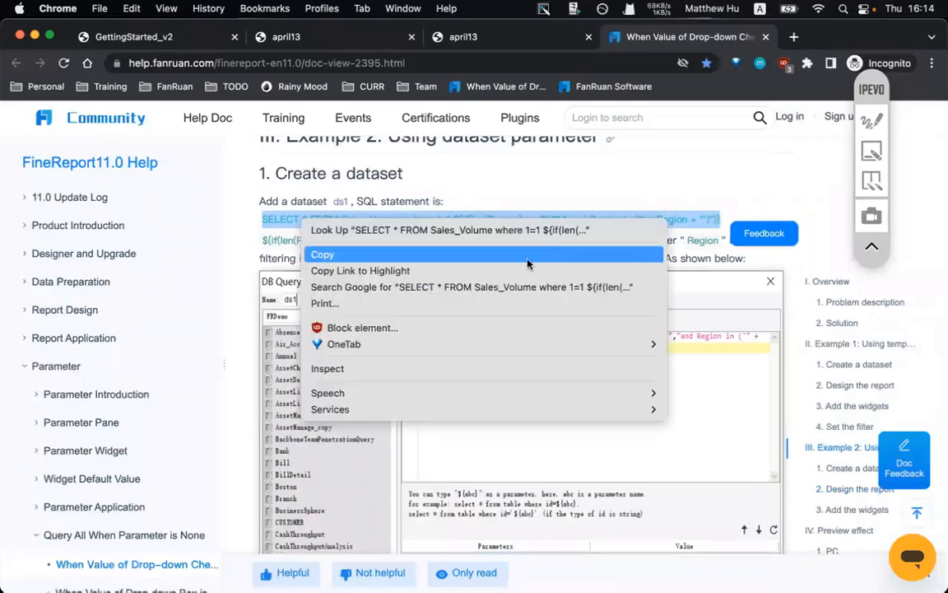
pyautogui.click(428, 255)
pyautogui.press('super+w')
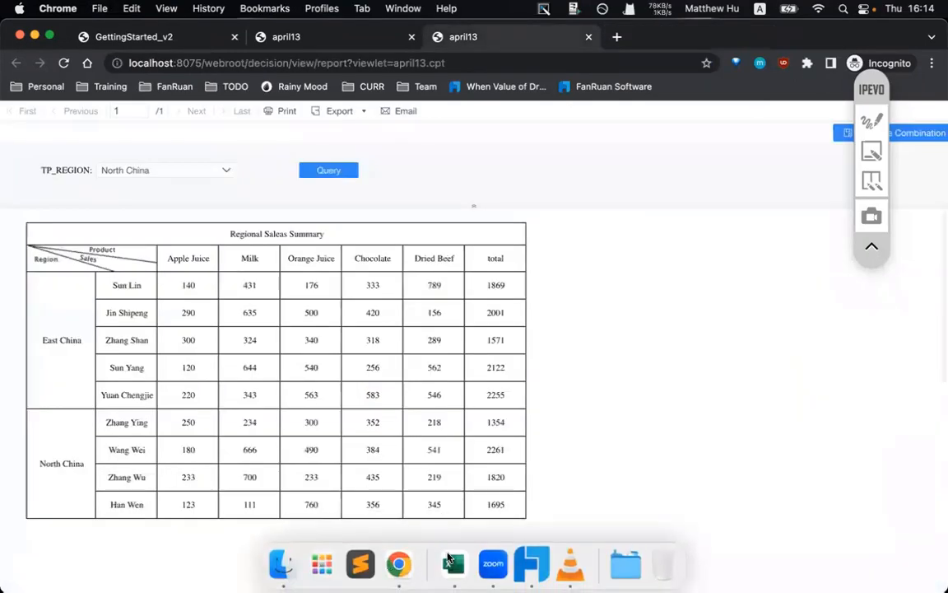
# - Open dataset sv's query in the designer and preview its Sales_Volume rows
pyautogui.click(536, 566)
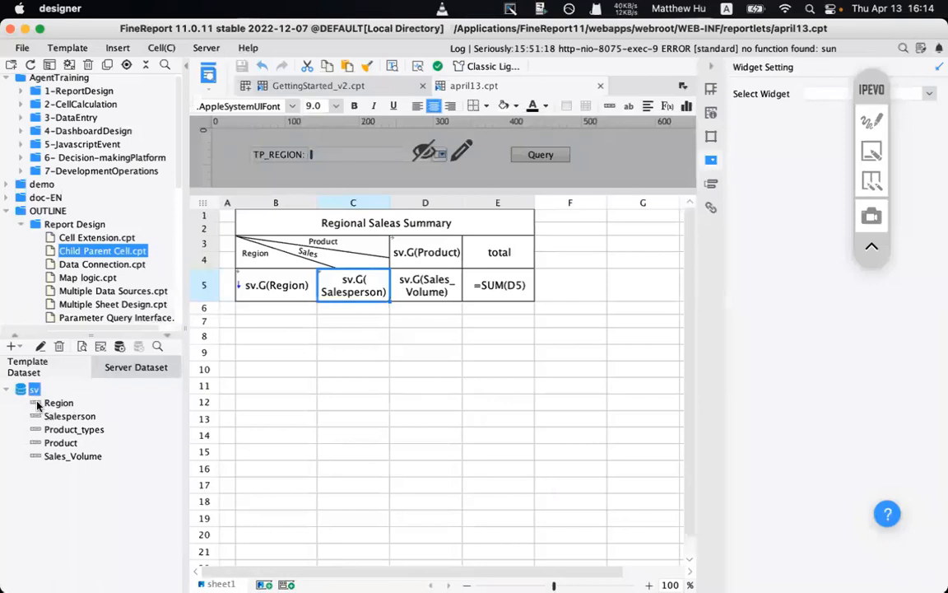
pyautogui.click(39, 352)
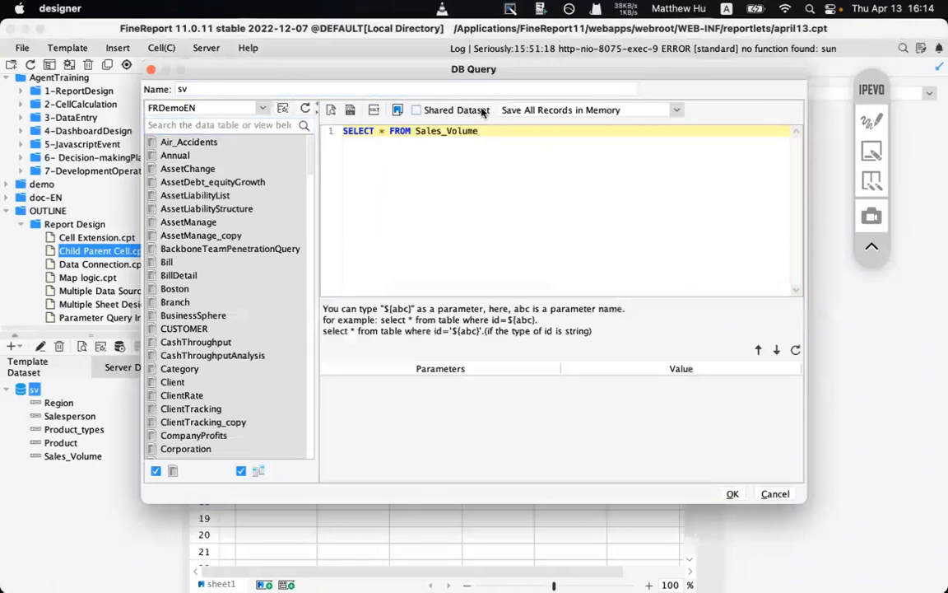
pyautogui.click(332, 110)
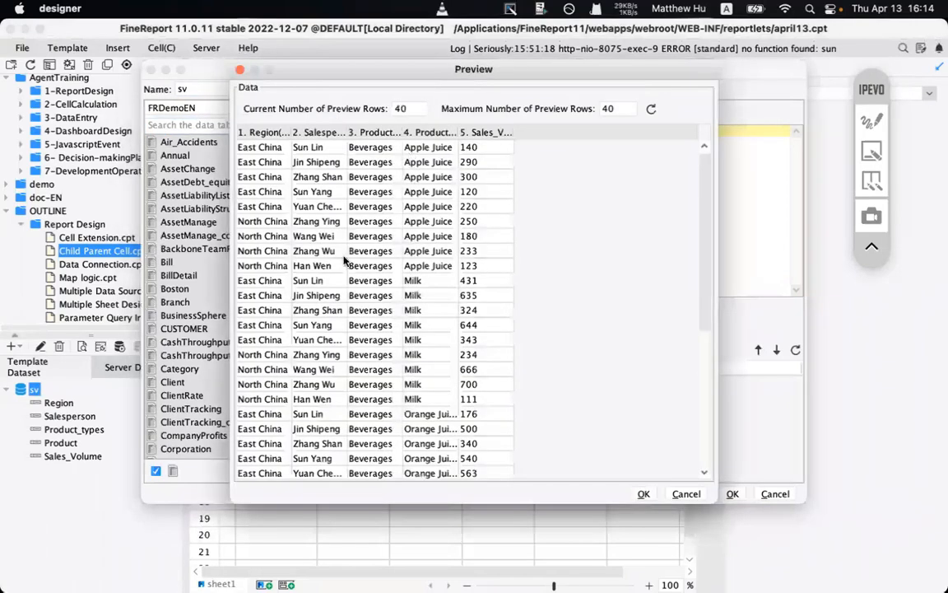
pyautogui.click(644, 494)
# - Leave one blank line beneath the SELECT * FROM Sales_Volume statement
pyautogui.click(513, 155)
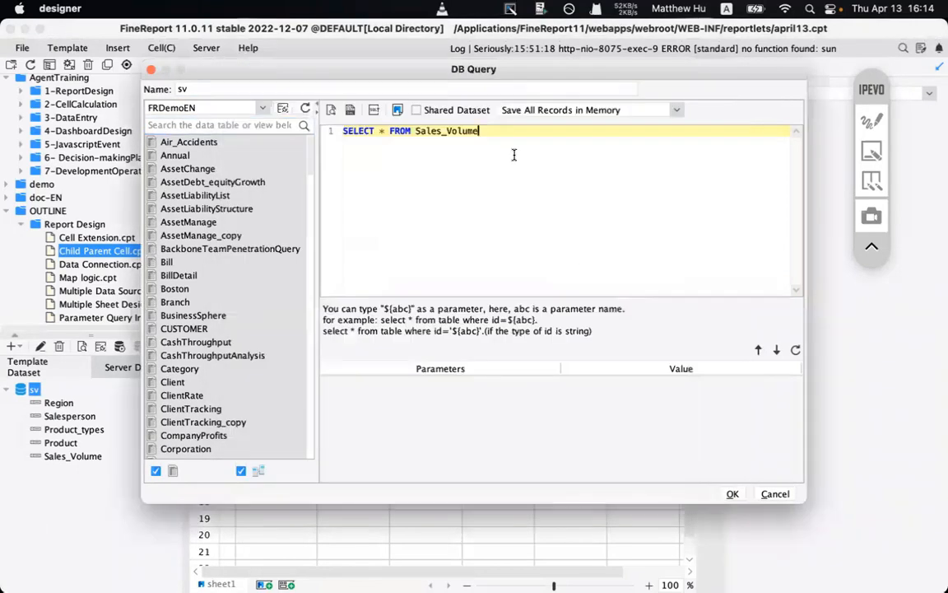
pyautogui.press('Return')
pyautogui.press('Return')
pyautogui.press('Return')
pyautogui.press('Return')
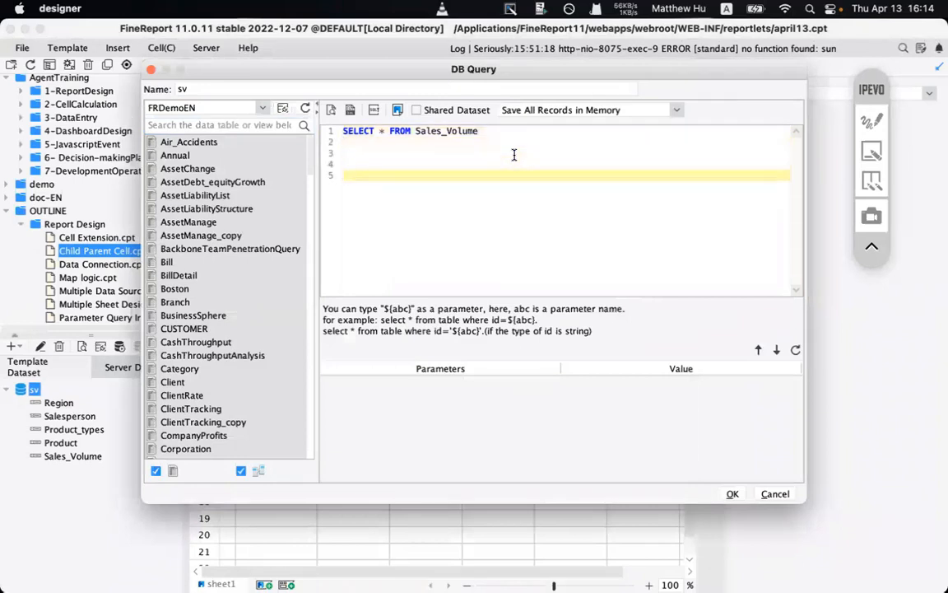
pyautogui.press('BackSpace')
pyautogui.press('BackSpace')
pyautogui.press('BackSpace')
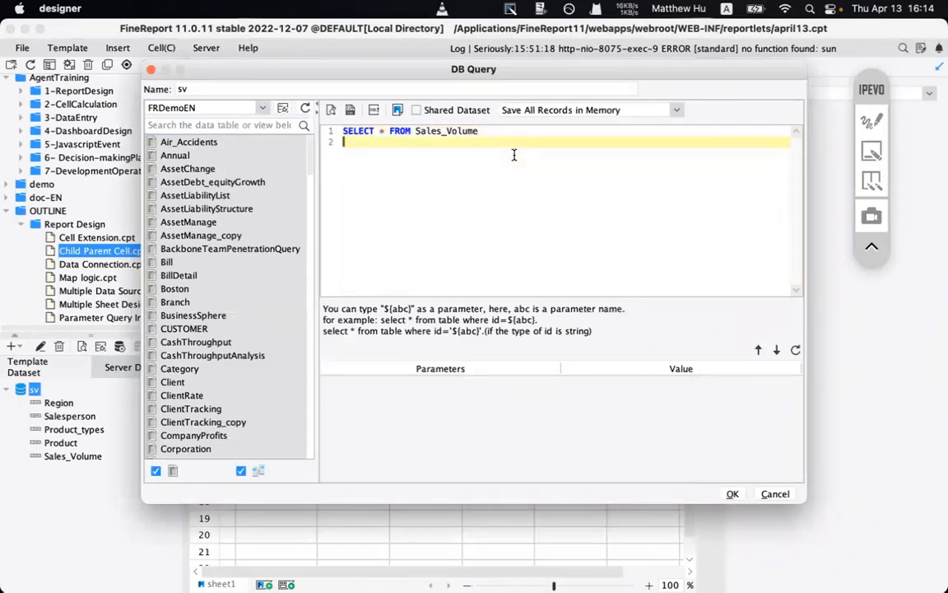
# - Add where 1=1 on line 2 of the sv query, removing the stray 9
pyautogui.write('where 1=1')
pyautogui.press('Return')
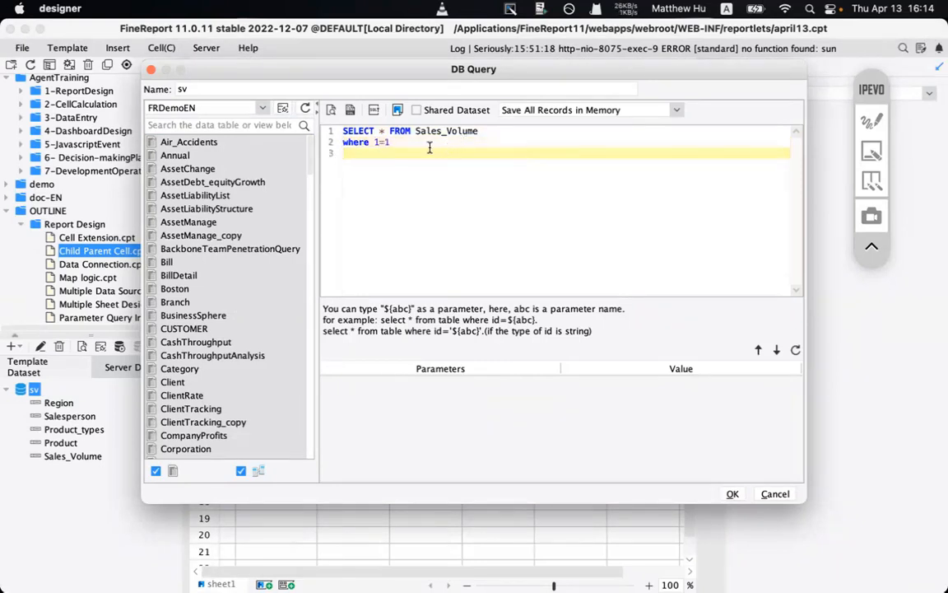
pyautogui.click(403, 143)
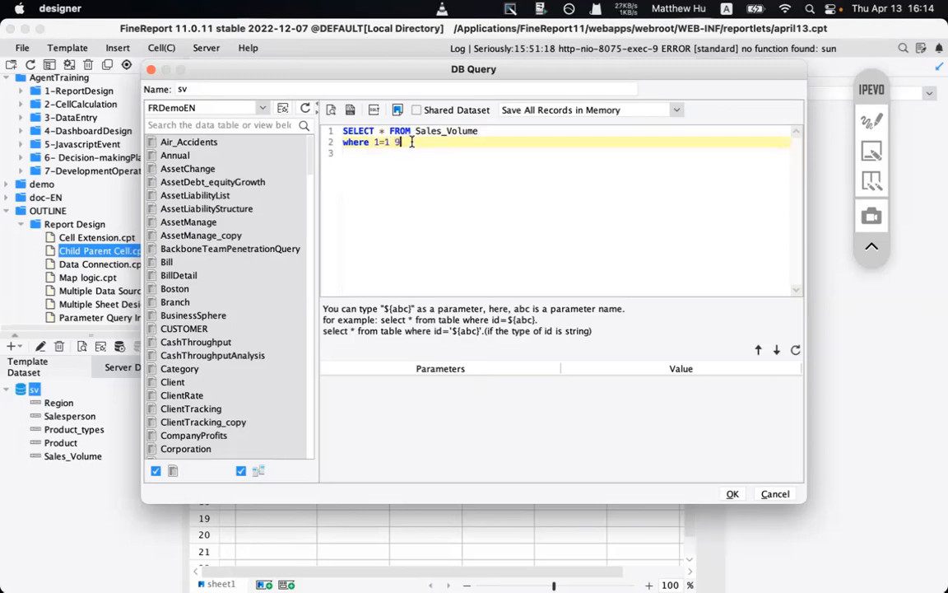
pyautogui.press('BackSpace')
pyautogui.press('Return')
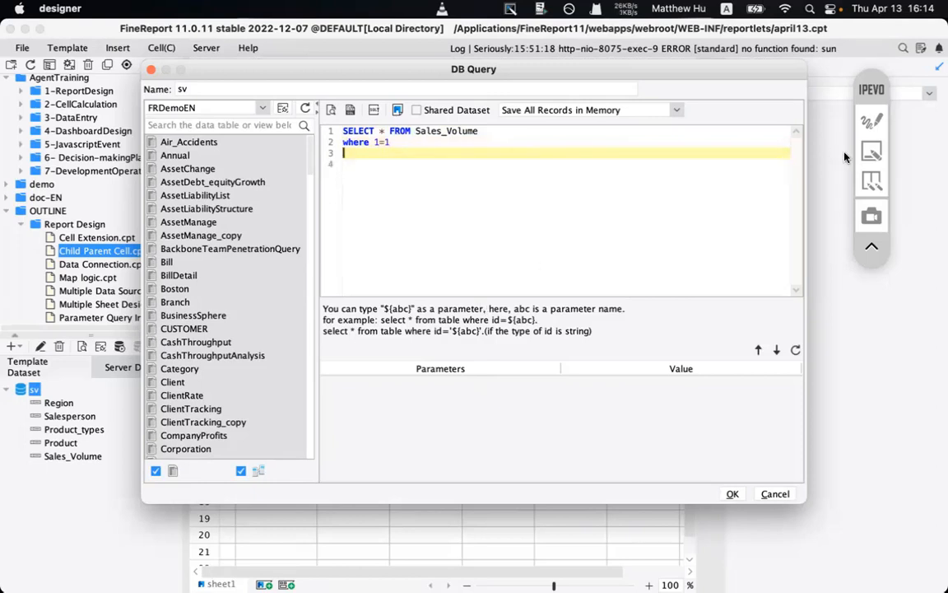
# - Mark the parameter hint text with a box and arrow, then clear the annotations
pyautogui.click(869, 122)
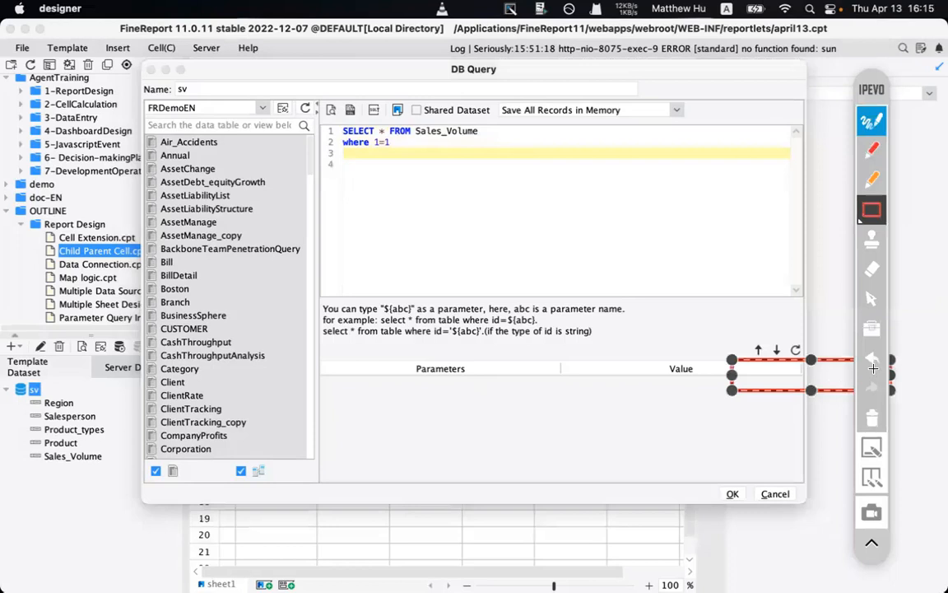
pyautogui.click(871, 420)
pyautogui.moveTo(320, 303)
pyautogui.mouseDown()
pyautogui.moveTo(497, 353)
pyautogui.moveTo(623, 346)
pyautogui.mouseUp()
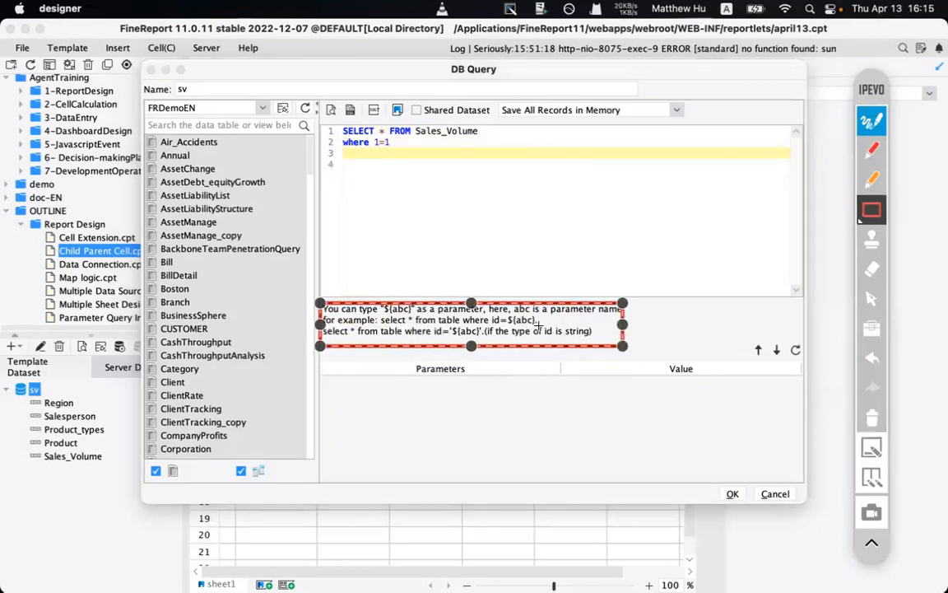
pyautogui.click(411, 355)
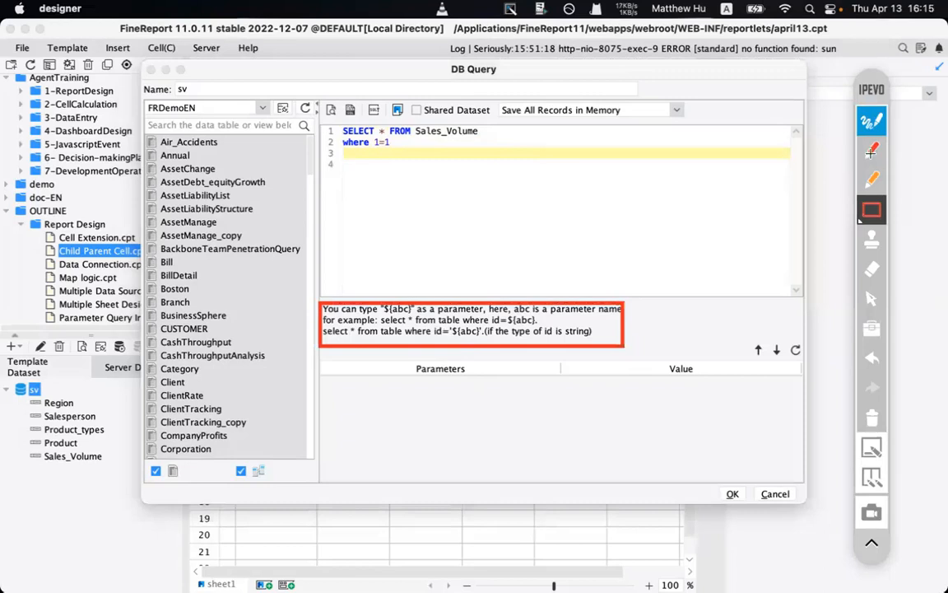
pyautogui.click(872, 179)
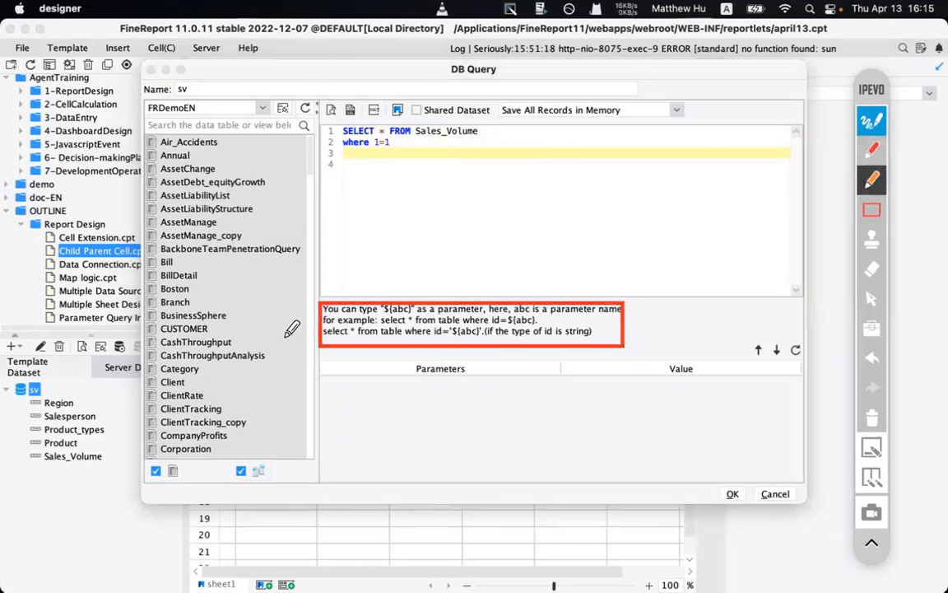
pyautogui.moveTo(283, 337); pyautogui.dragTo(318, 338)
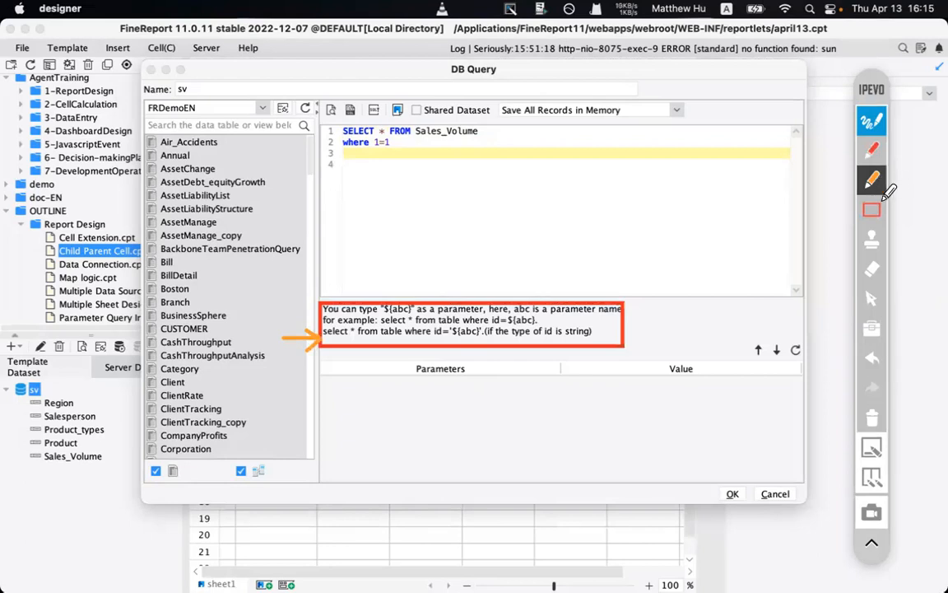
pyautogui.click(871, 123)
pyautogui.click(405, 185)
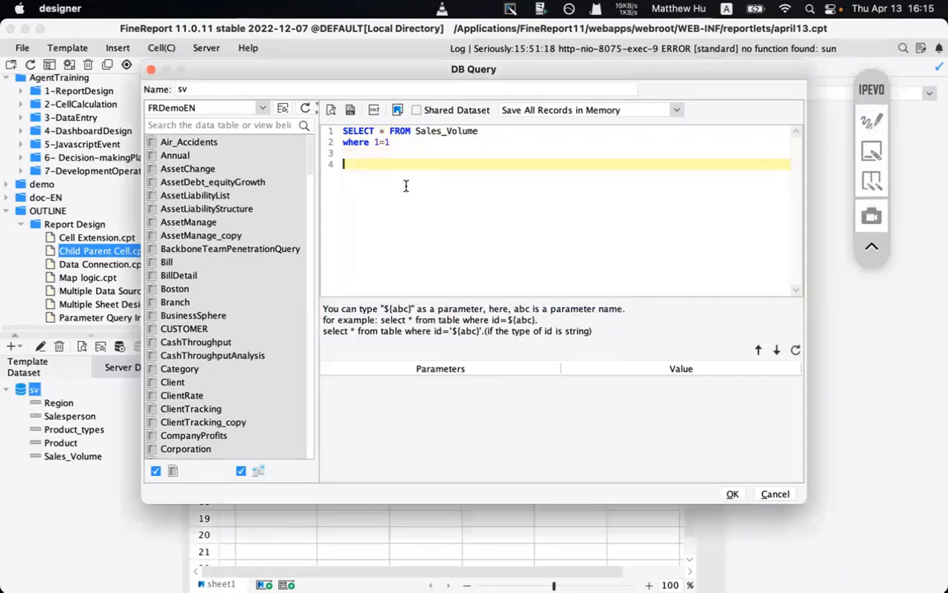
# - Start line 3 with the ${if(...,true,false)} formula skeleton
pyautogui.press('BackSpace')
pyautogui.write('$')
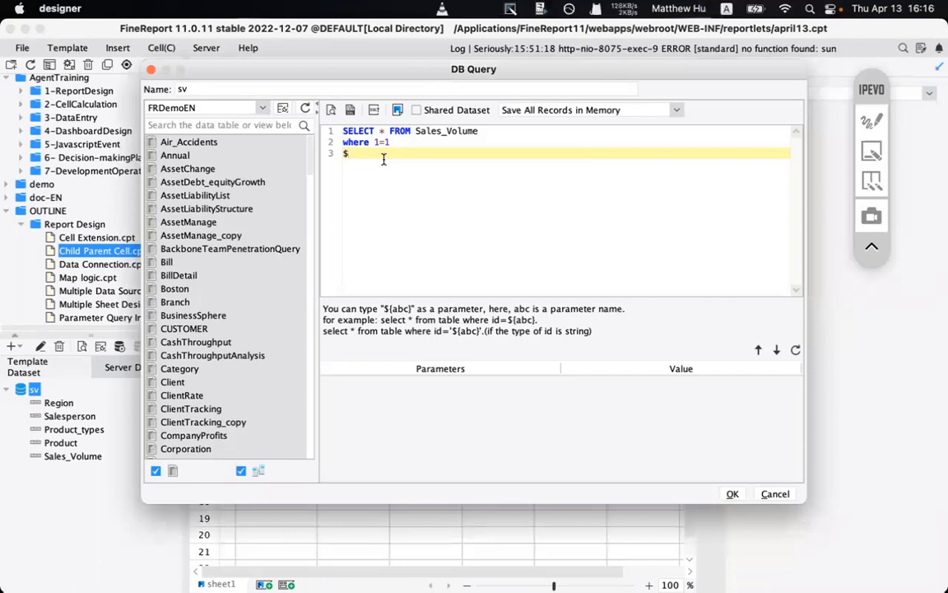
pyautogui.write('}')
pyautogui.write('f(')
pyautogui.write(')')
pyautogui.write(',true,fal')
pyautogui.write('se')
pyautogui.press('Left')
pyautogui.press('Left')
pyautogui.press('Left')
pyautogui.press('Left')
pyautogui.write('cond')
pyautogui.press('BackSpace')
pyautogui.press('BackSpace')
pyautogui.press('BackSpace')
pyautogui.press('BackSpace')
# - Fill in the condition as len(TP_REGION) == 0, with spaces around ==
pyautogui.write('len()==0')
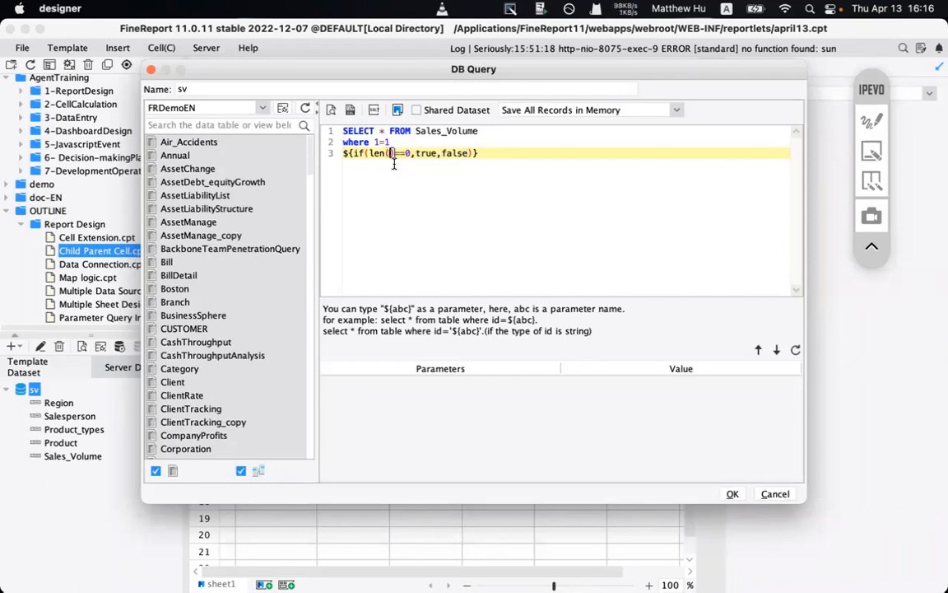
pyautogui.write('TP_')
pyautogui.write('region')
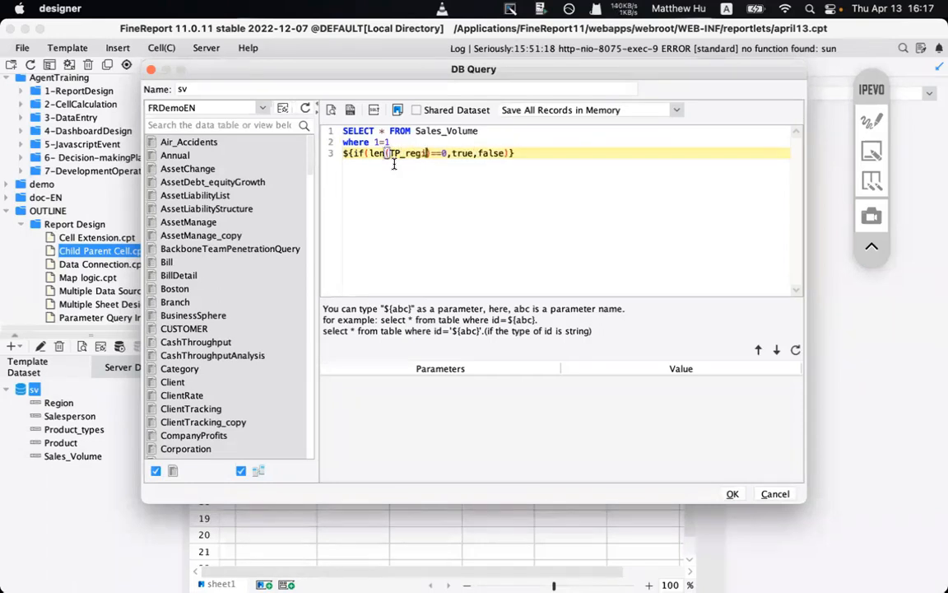
pyautogui.press('BackSpace')
pyautogui.press('BackSpace')
pyautogui.press('BackSpace')
pyautogui.press('BackSpace')
pyautogui.press('BackSpace')
pyautogui.press('BackSpace')
pyautogui.write('REG')
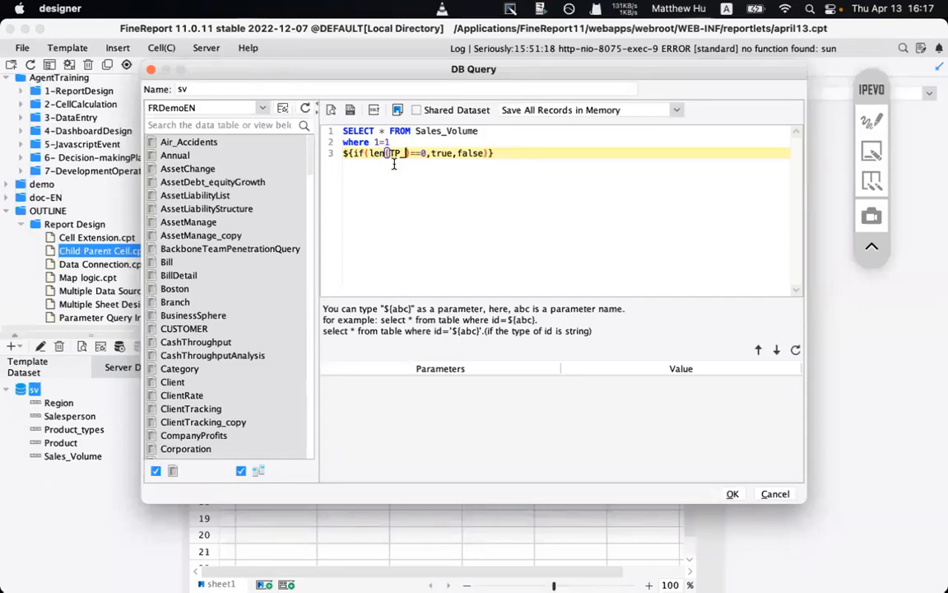
pyautogui.write('ION')
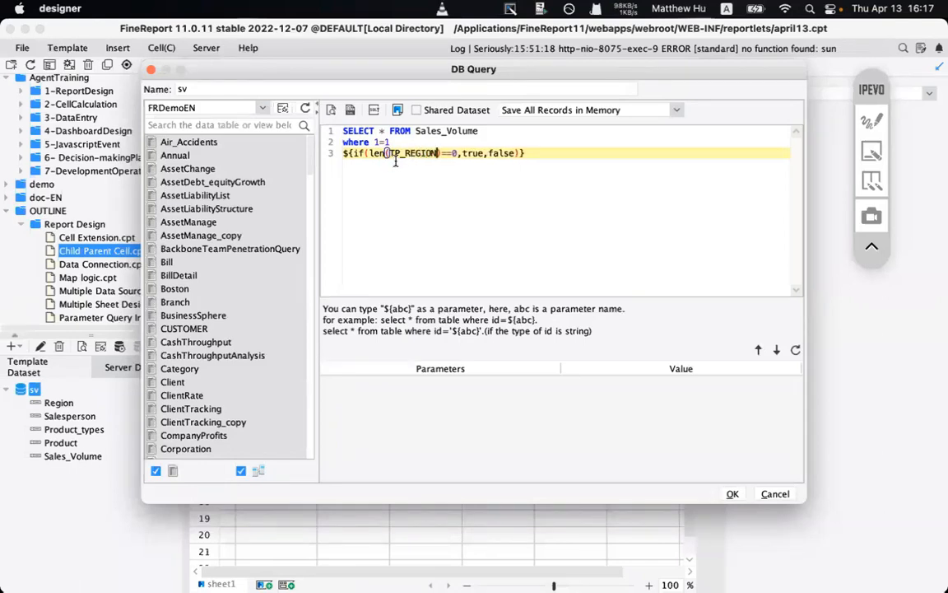
pyautogui.doubleClick(419, 154)
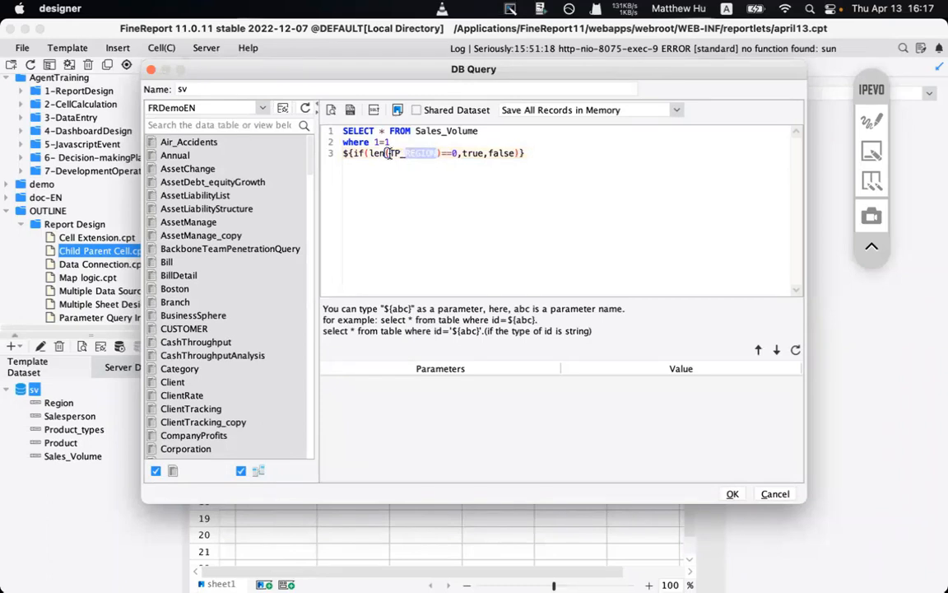
pyautogui.moveTo(389, 153); pyautogui.dragTo(436, 154)
pyautogui.click(451, 154)
pyautogui.press('Left')
pyautogui.press('Left')
pyautogui.press('Left')
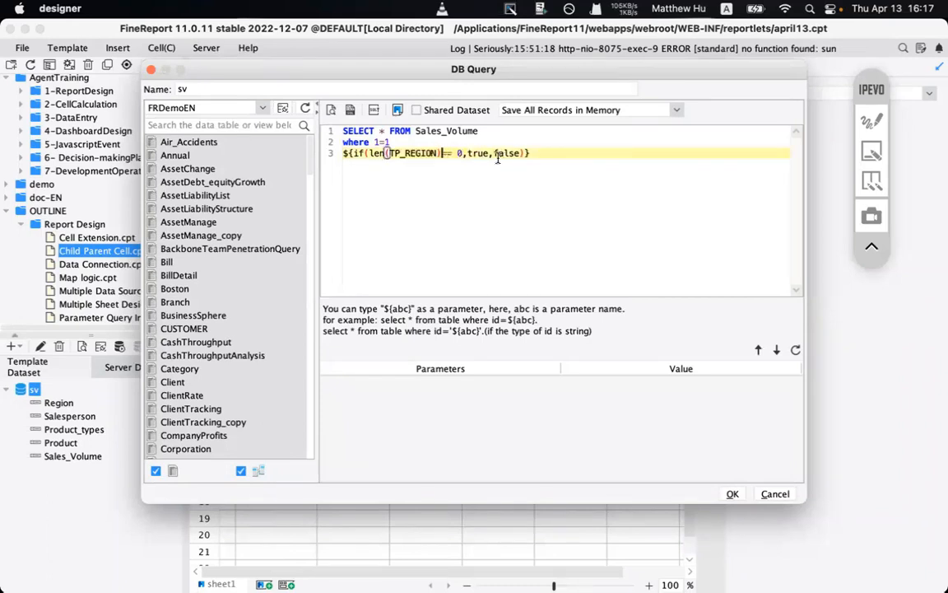
pyautogui.moveTo(468, 153); pyautogui.dragTo(370, 153)
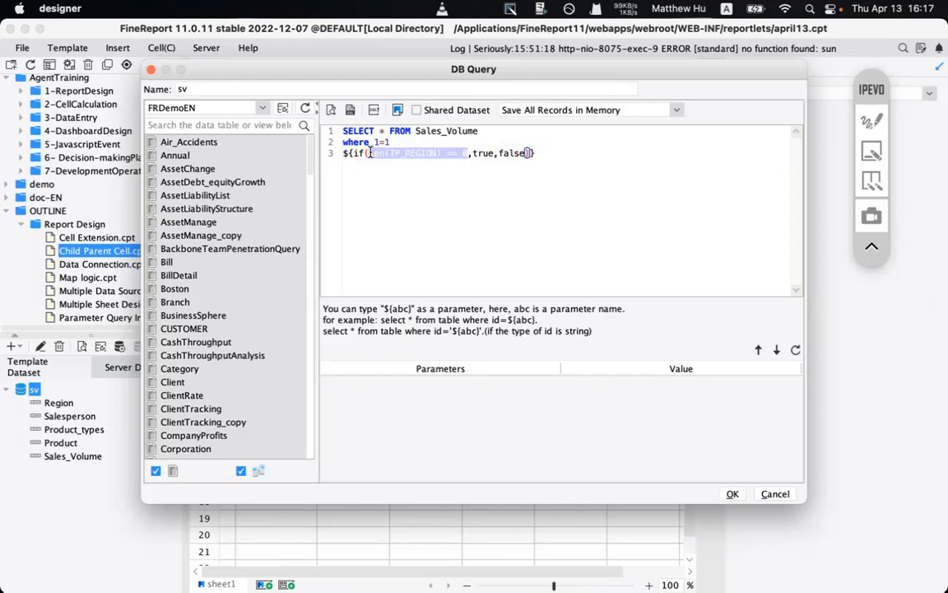
# - Replace the true result with "" and begin the false branch with "and
pyautogui.click(465, 153)
pyautogui.moveTo(467, 153); pyautogui.dragTo(375, 152)
pyautogui.click(371, 153)
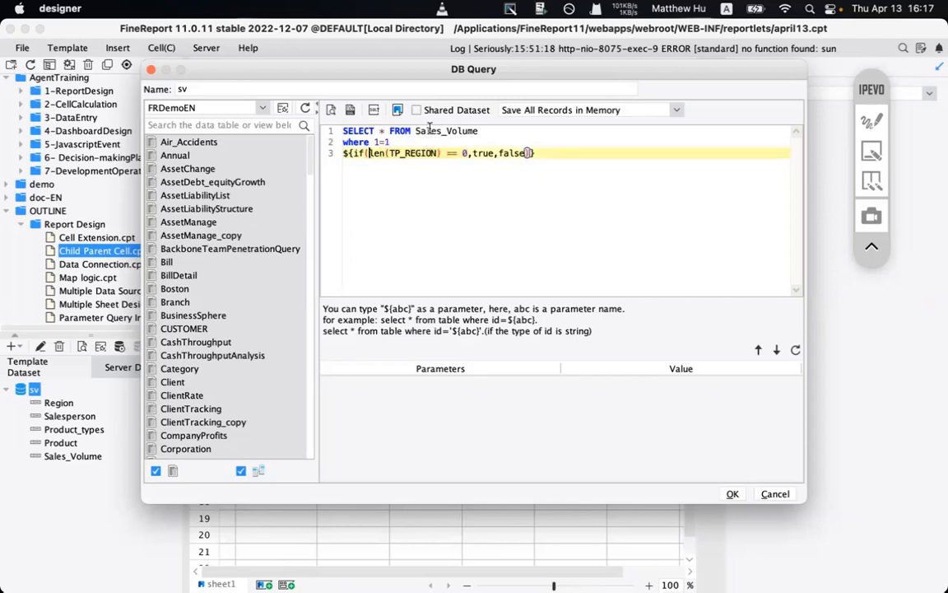
pyautogui.doubleClick(483, 153)
pyautogui.write('"""')
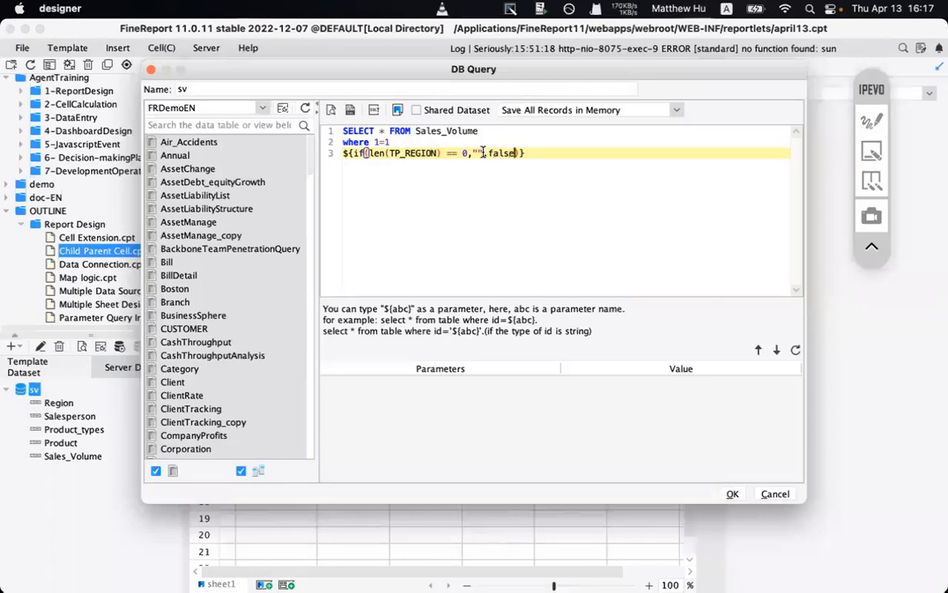
pyautogui.hotkey('shift', 'Right')
pyautogui.hotkey('shift', 'Right')
pyautogui.hotkey('shift', 'Right')
pyautogui.hotkey('shift', 'Right')
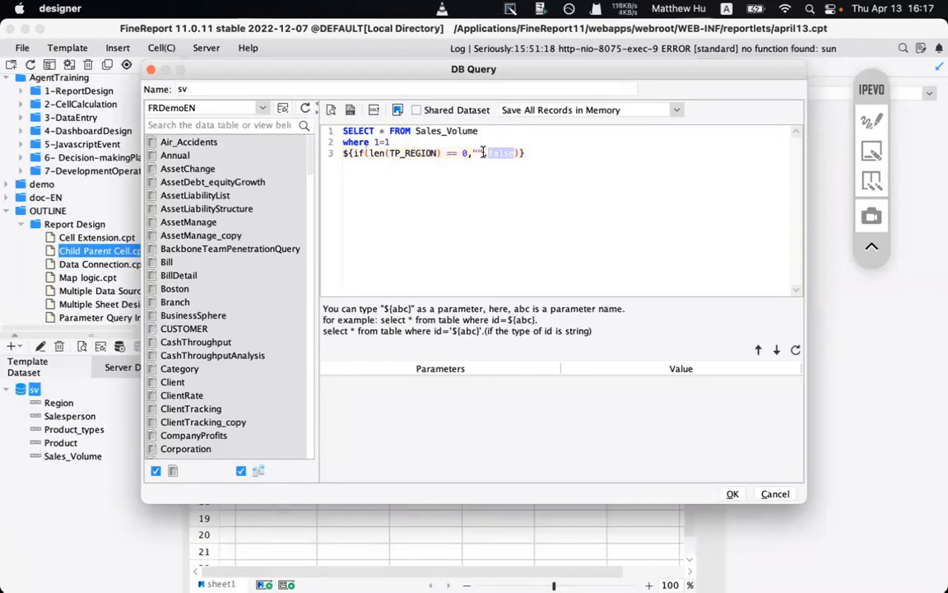
pyautogui.write('","')
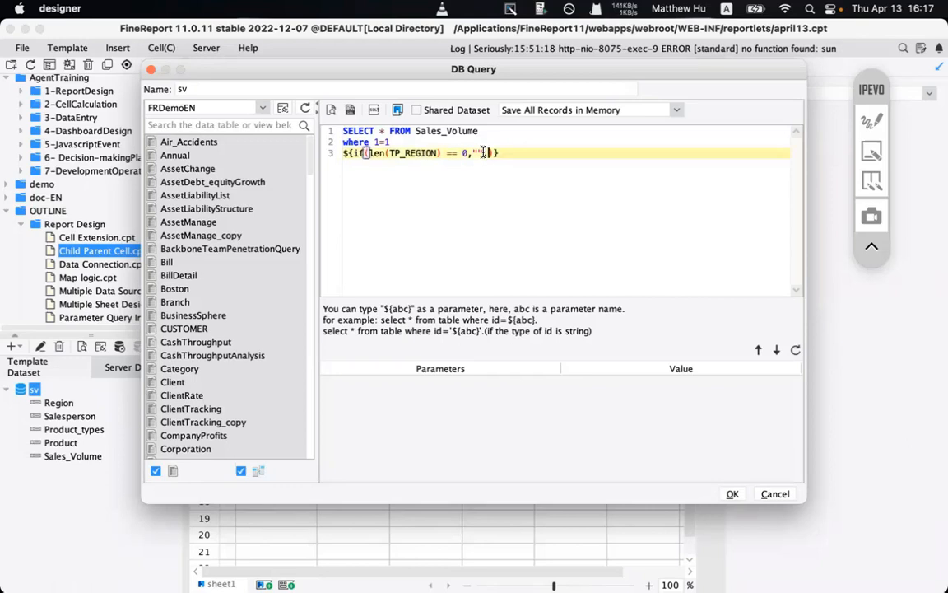
pyautogui.write('and')
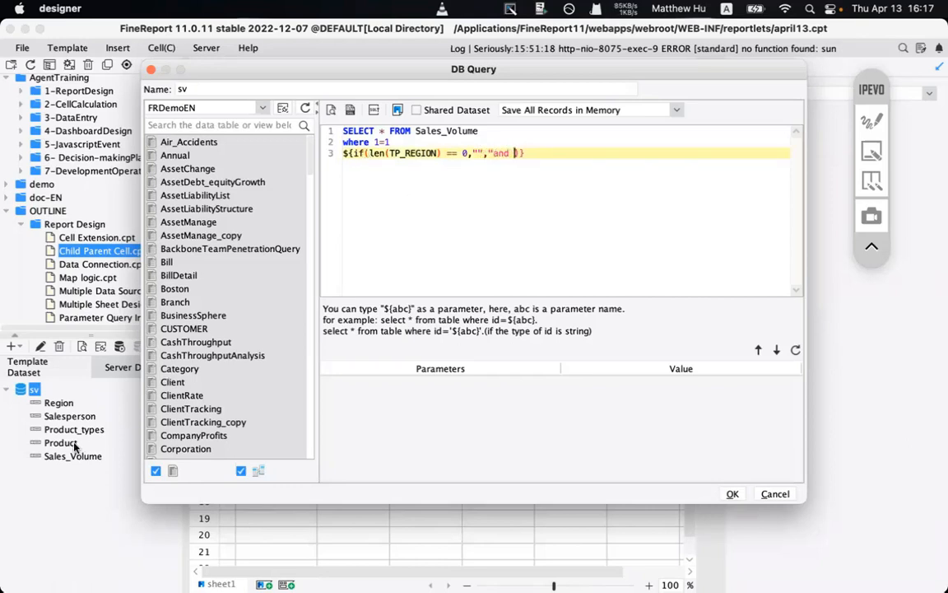
# - Box the Region field in the sv dataset list with a screen annotation
pyautogui.click(871, 123)
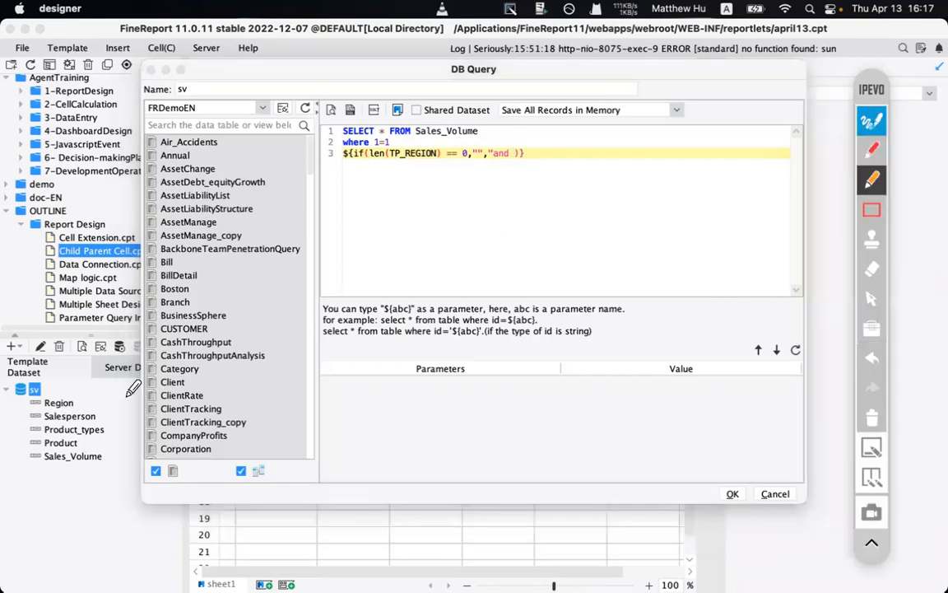
pyautogui.moveTo(94, 403); pyautogui.dragTo(95, 392)
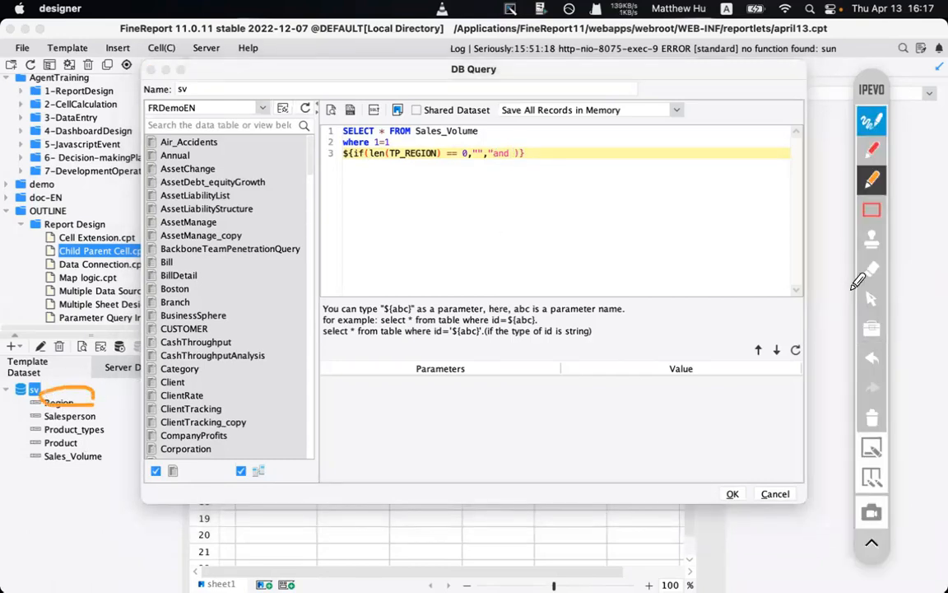
pyautogui.click(871, 422)
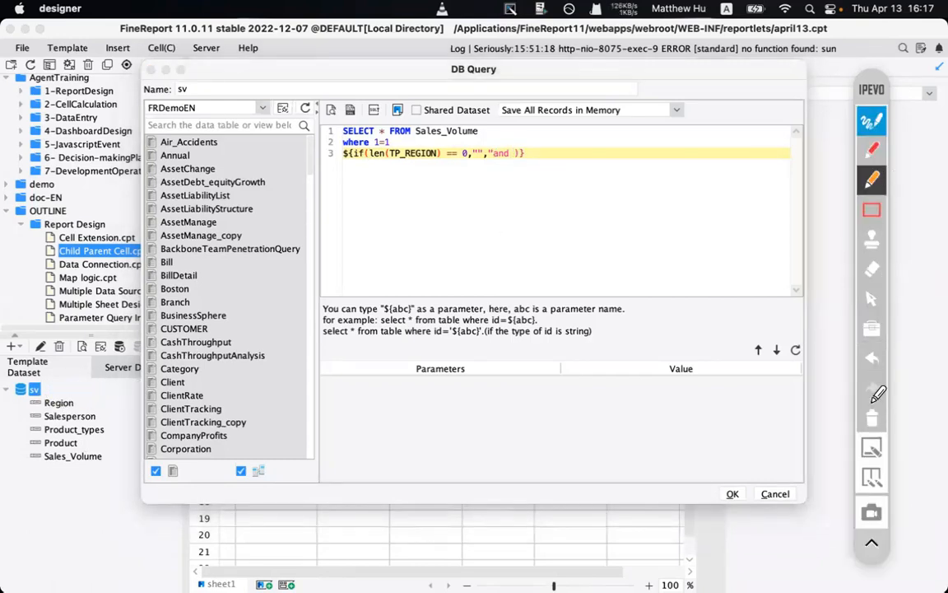
pyautogui.click(872, 210)
pyautogui.moveTo(31, 389); pyautogui.dragTo(93, 417)
pyautogui.click(871, 121)
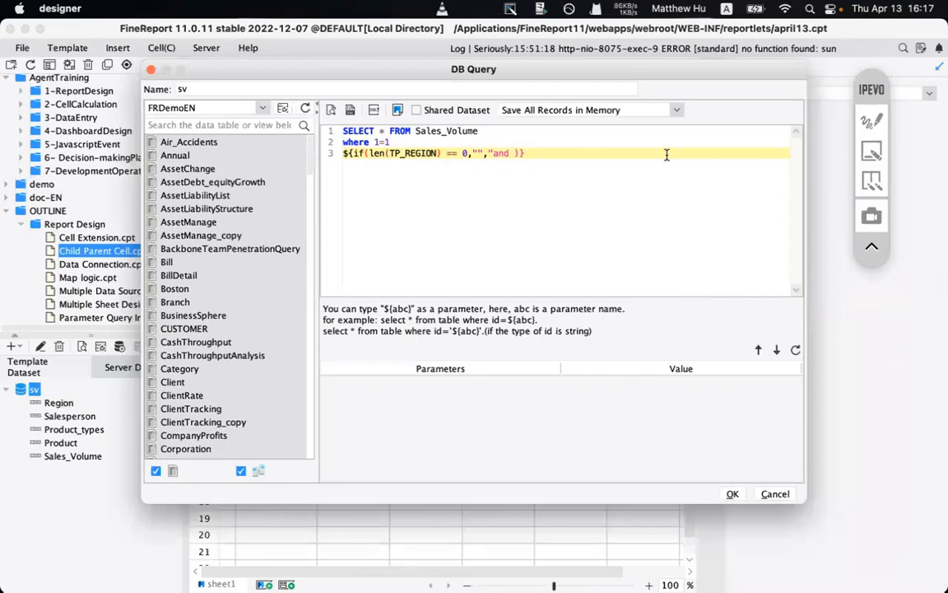
# - Complete the false result as "and Region = '" + TP_REGION + "'"
pyautogui.write('Region =')
pyautogui.write('"')
pyautogui.write('+')
pyautogui.press('Delete')
pyautogui.click(436, 153)
pyautogui.moveTo(437, 153); pyautogui.dragTo(389, 153)
pyautogui.hotkey('ctrl', 'c')
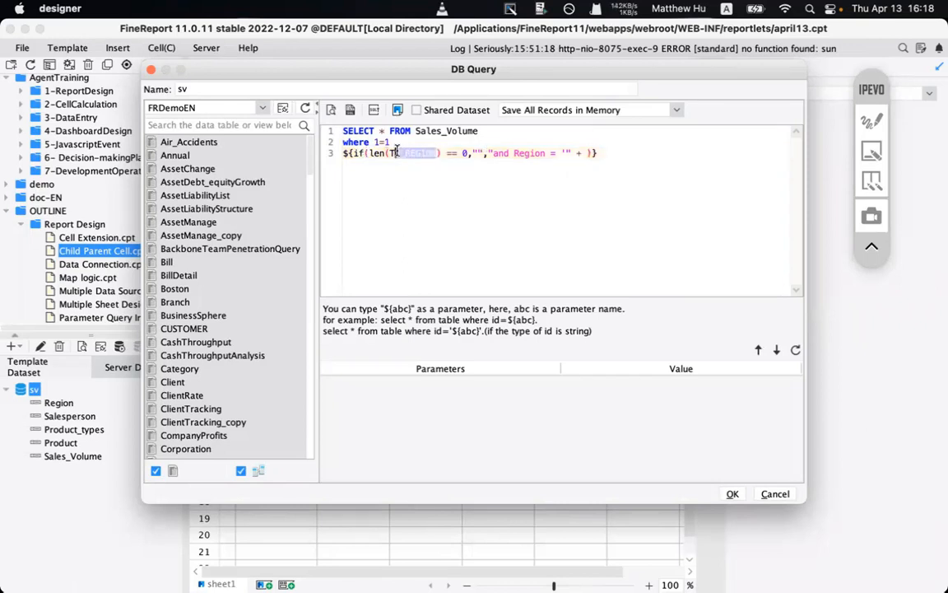
pyautogui.click(582, 153)
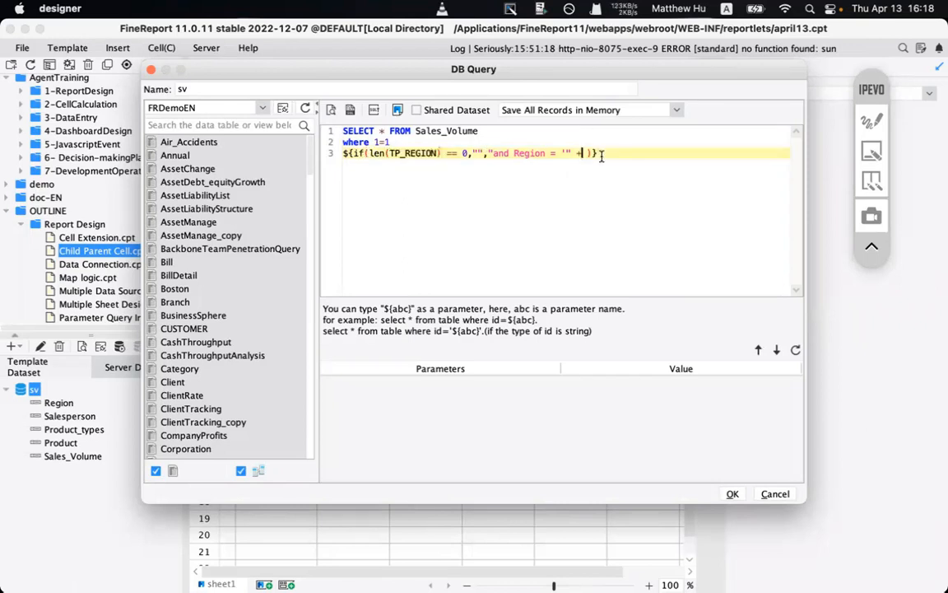
pyautogui.hotkey('ctrl', 'v')
pyautogui.write('+ "\'"')
# - Preview the sv query and reposition the Parameters window
pyautogui.moveTo(343, 153); pyautogui.dragTo(474, 148)
pyautogui.click(476, 152)
pyautogui.click(332, 110)
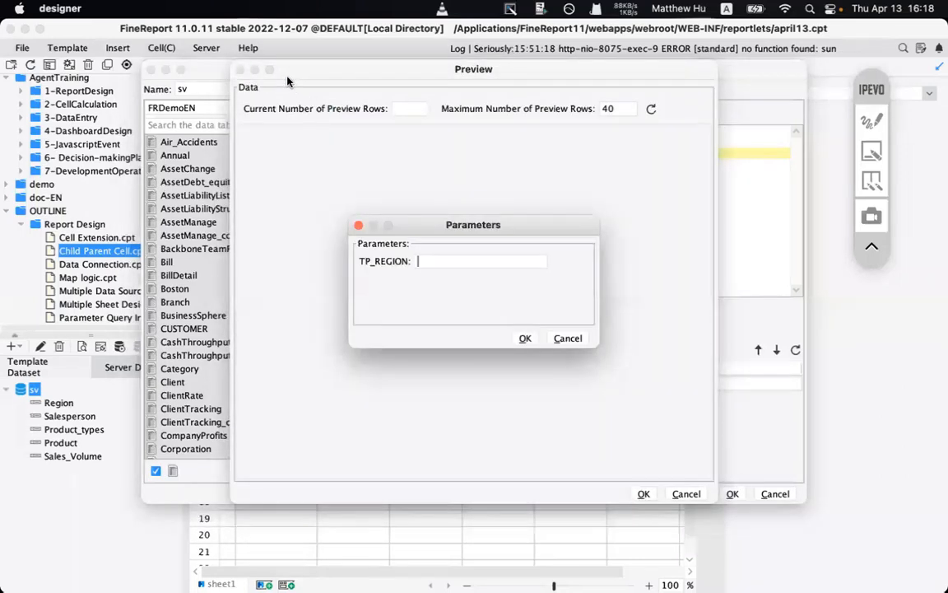
pyautogui.moveTo(288, 80); pyautogui.dragTo(290, 145)
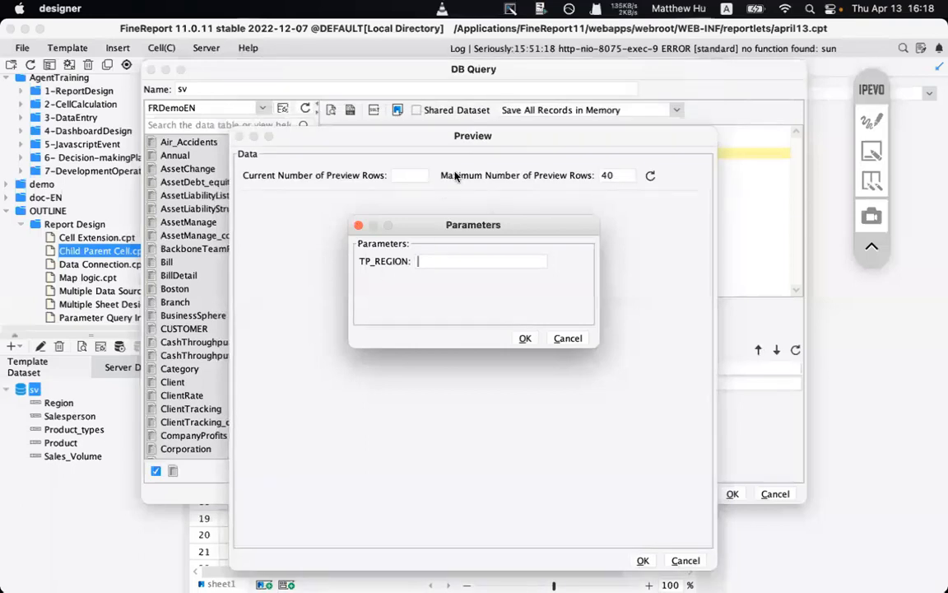
pyautogui.moveTo(481, 142); pyautogui.dragTo(466, 116)
# - Annotate the empty preview area and row count fields, then clear the markings
pyautogui.click(872, 122)
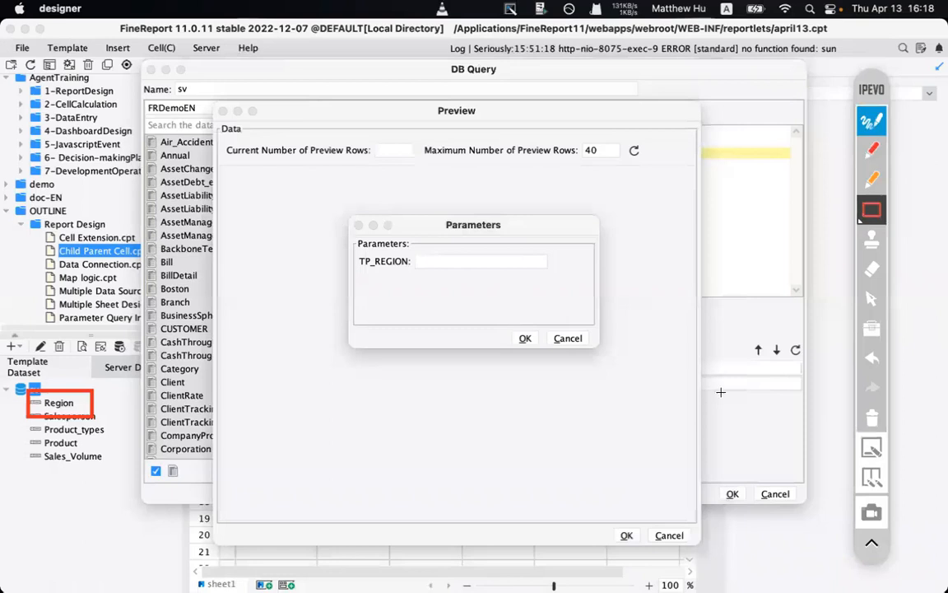
pyautogui.moveTo(317, 382)
pyautogui.mouseDown()
pyautogui.moveTo(788, 423)
pyautogui.moveTo(788, 450)
pyautogui.mouseUp()
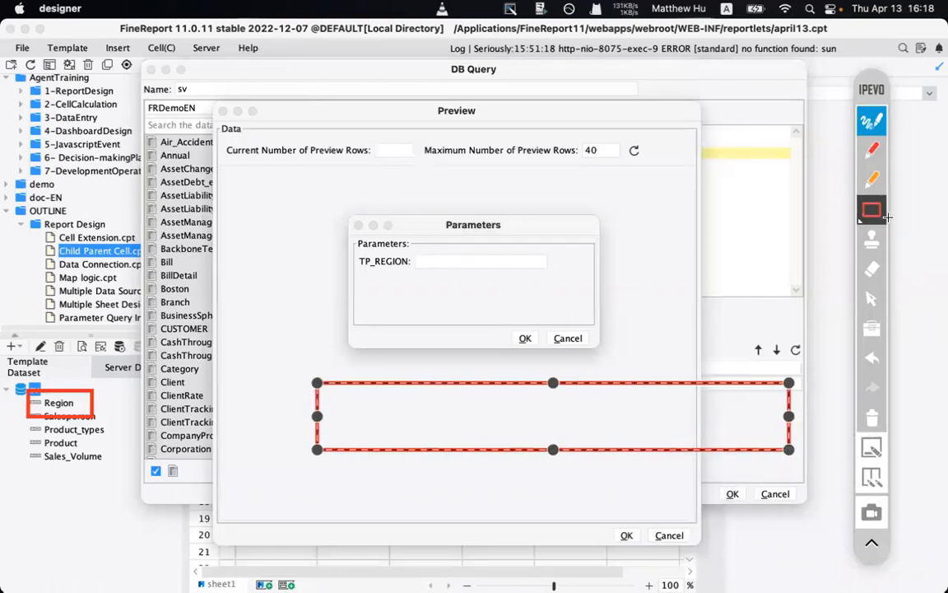
pyautogui.click(871, 149)
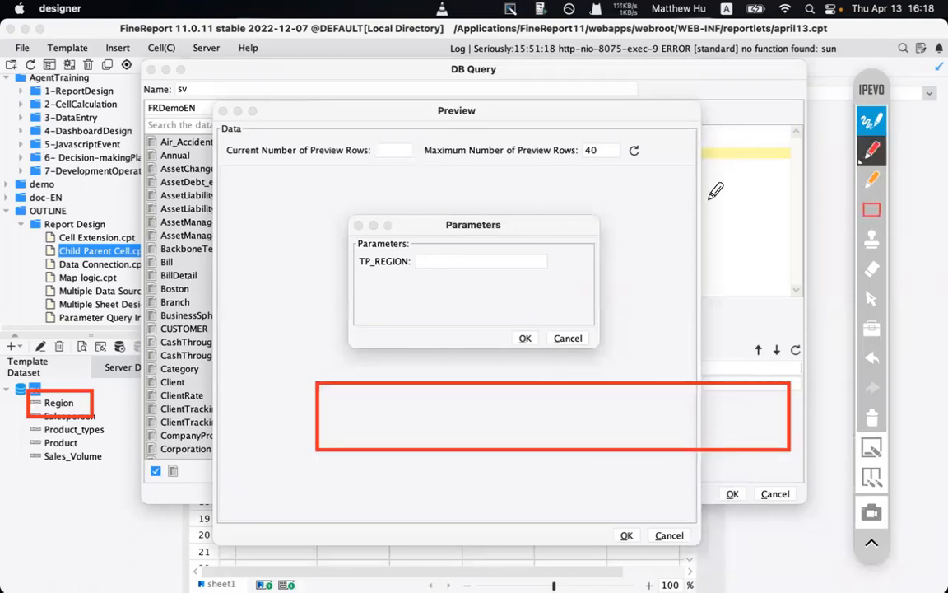
pyautogui.click(749, 177)
pyautogui.moveTo(334, 125)
pyautogui.mouseDown()
pyautogui.moveTo(334, 163)
pyautogui.moveTo(720, 115)
pyautogui.moveTo(494, 185)
pyautogui.moveTo(377, 188)
pyautogui.moveTo(334, 162)
pyautogui.mouseUp()
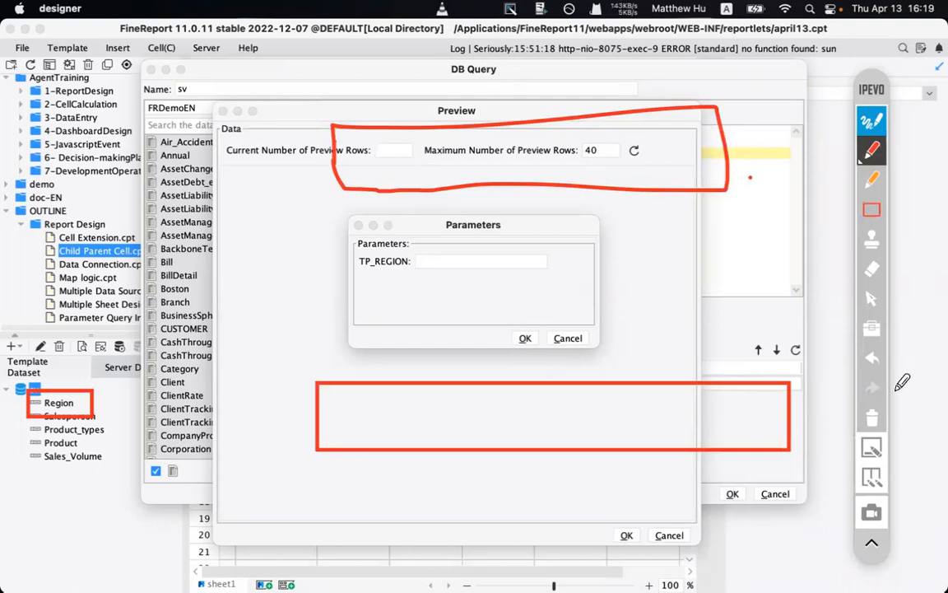
pyautogui.click(873, 415)
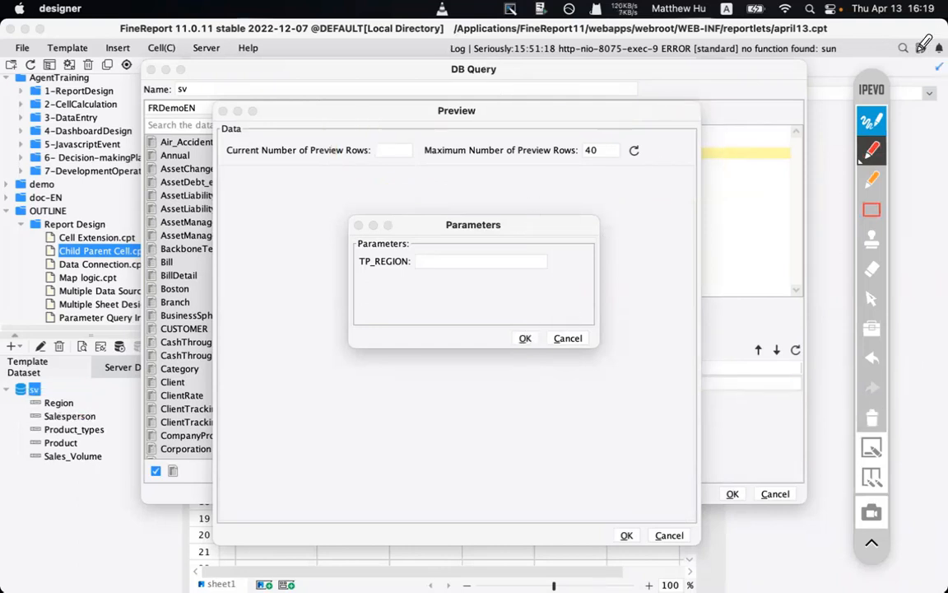
pyautogui.click(869, 121)
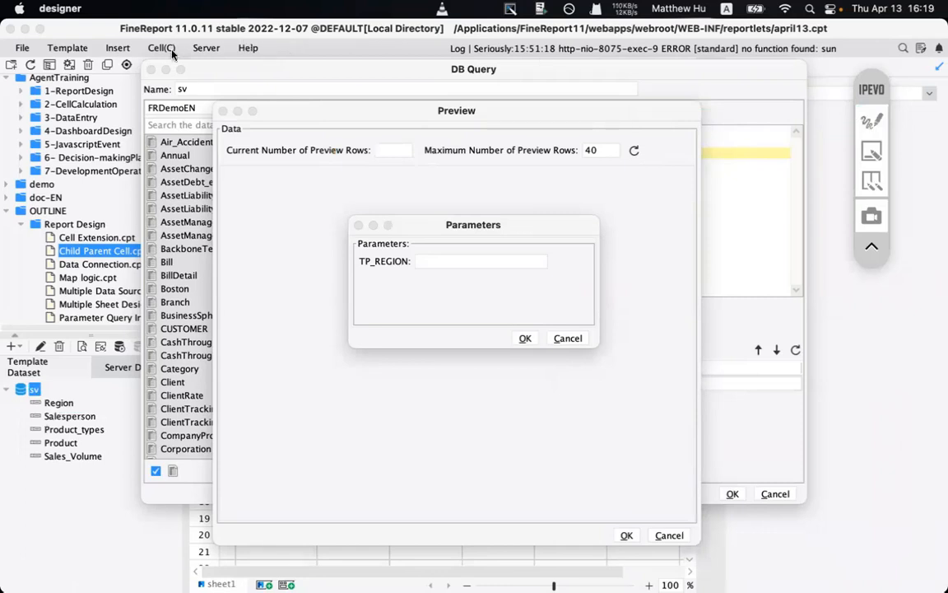
# - Run the preview with TP_REGION blank, showing East and North China rows, then close it
pyautogui.press('XF86AudioRaiseVolume')
pyautogui.click(567, 339)
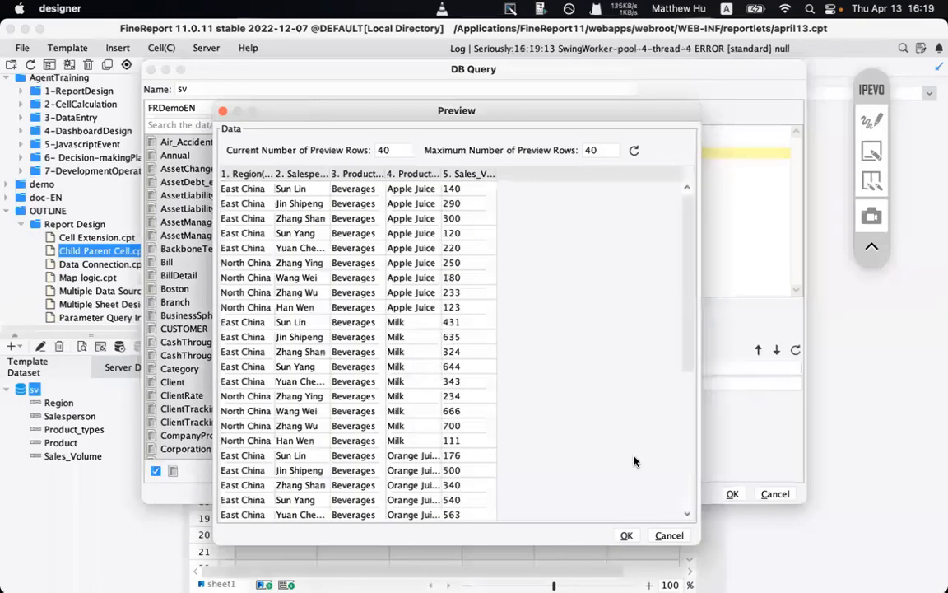
pyautogui.click(667, 535)
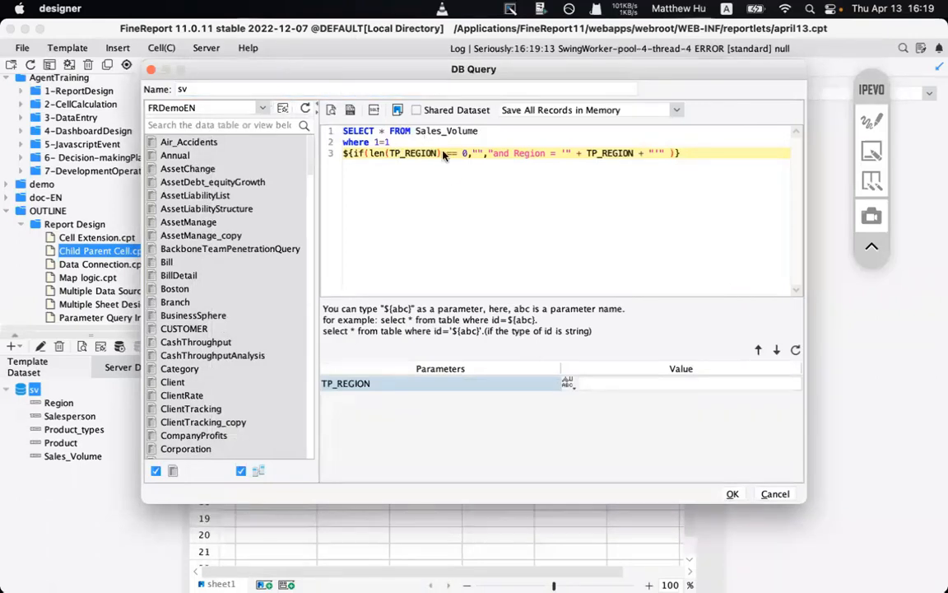
pyautogui.press('XF86AudioRaiseVolume')
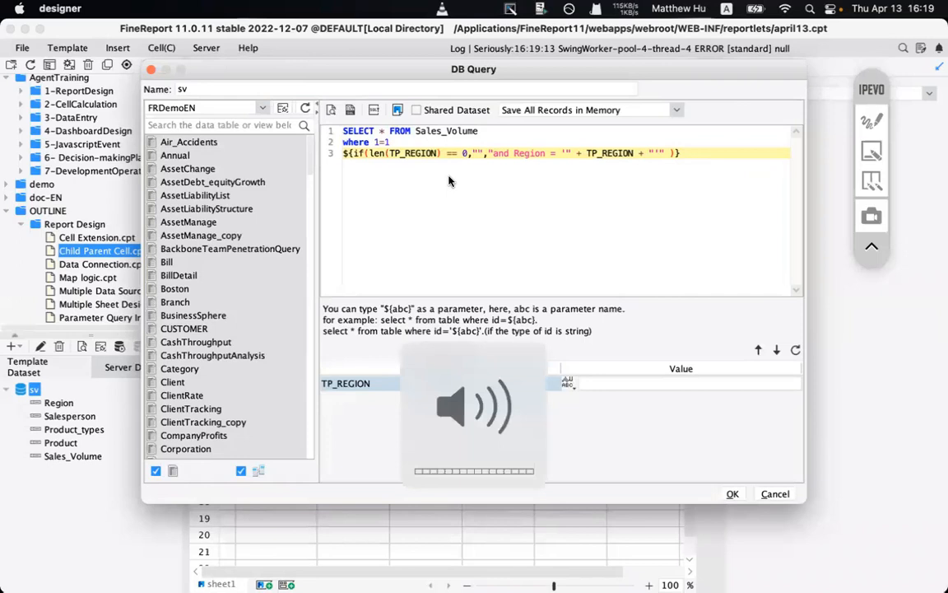
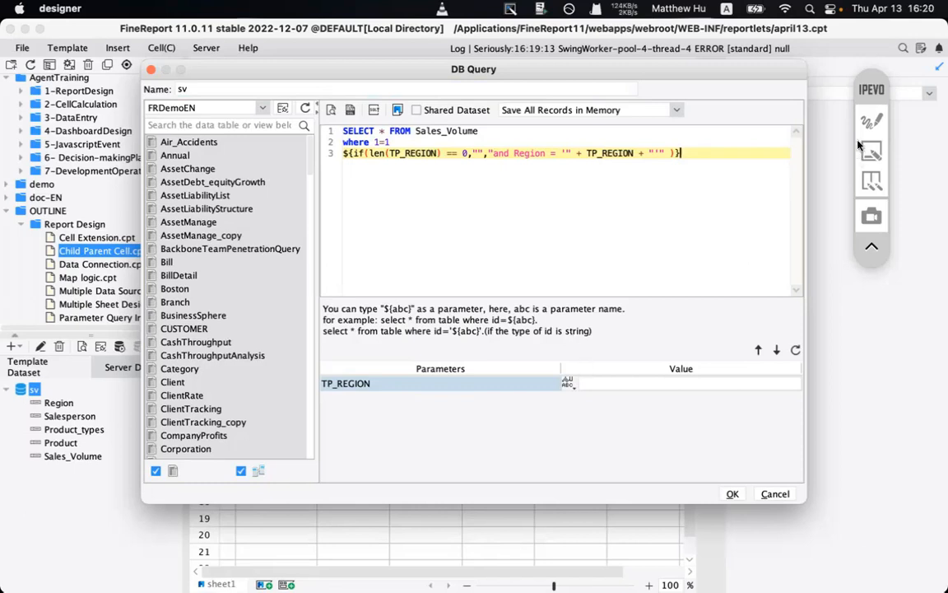
# - Mark TP_REGION in the SQL and the parameter list with the annotation pen, then clear it
pyautogui.click(871, 121)
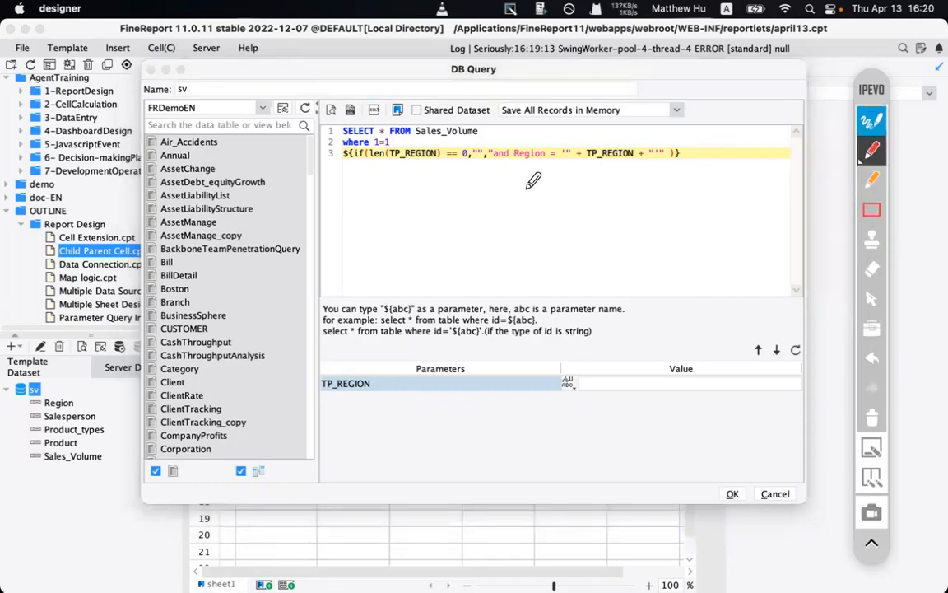
pyautogui.moveTo(582, 172); pyautogui.dragTo(632, 172)
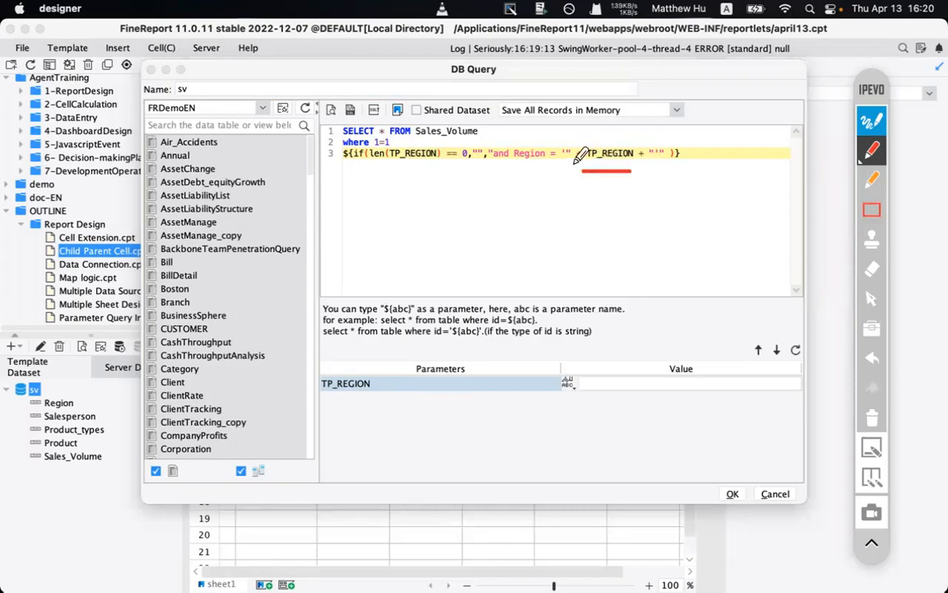
pyautogui.moveTo(323, 402); pyautogui.dragTo(370, 403)
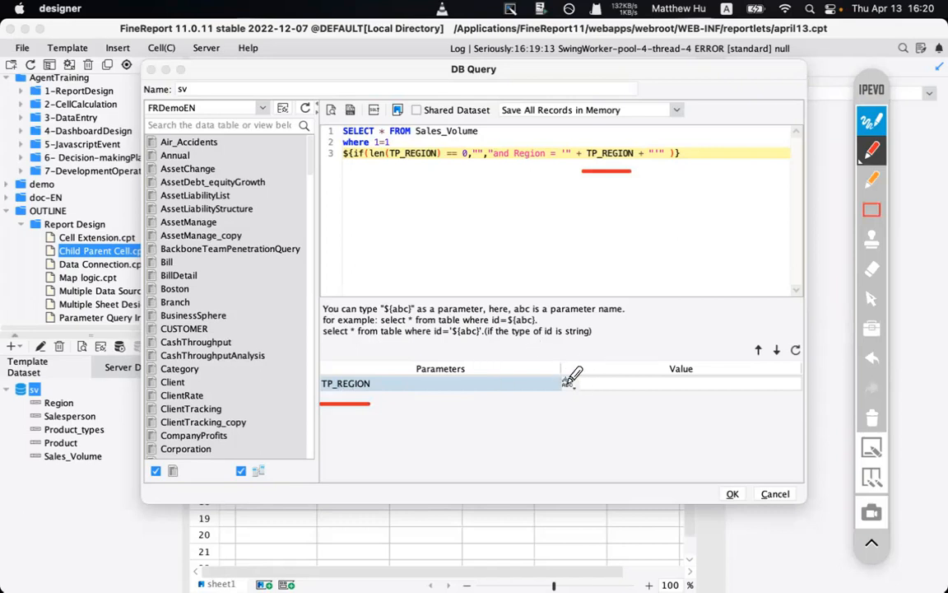
pyautogui.moveTo(495, 439)
pyautogui.mouseDown()
pyautogui.moveTo(534, 411)
pyautogui.moveTo(516, 411)
pyautogui.moveTo(553, 423)
pyautogui.moveTo(605, 407)
pyautogui.moveTo(733, 403)
pyautogui.mouseUp()
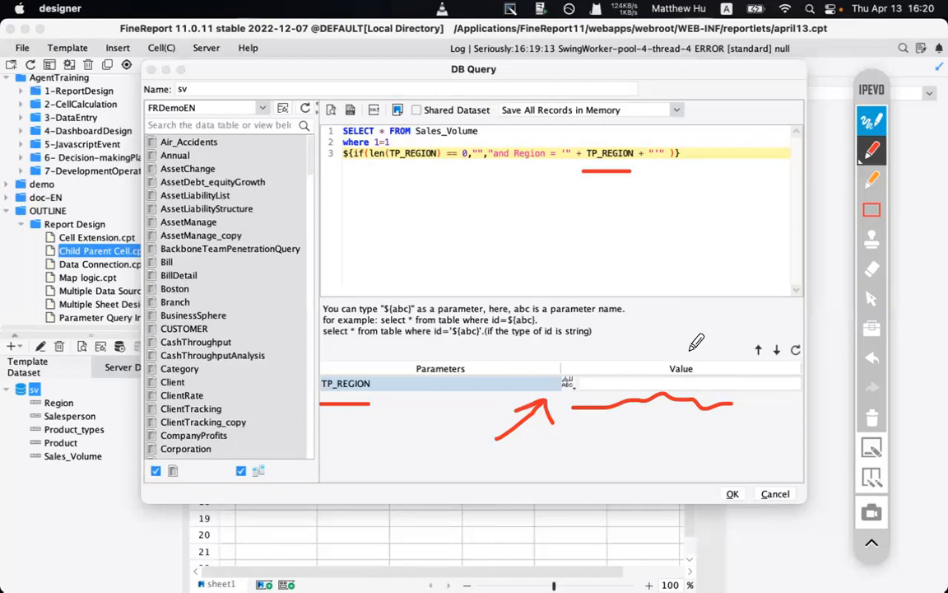
pyautogui.click(879, 121)
# - Replace the TP_REGION test value with North China
pyautogui.click(613, 384)
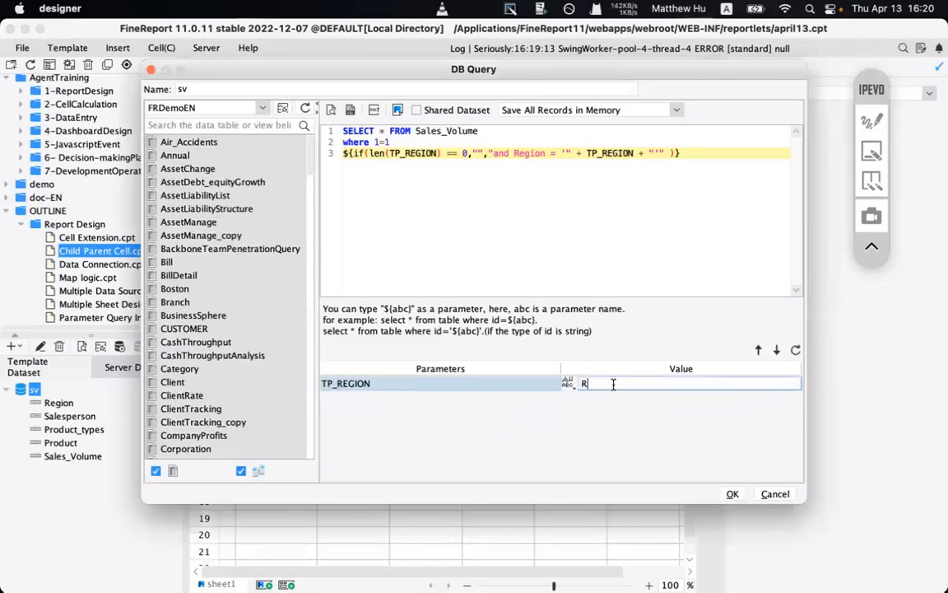
pyautogui.press('BackSpace')
pyautogui.write('n')
pyautogui.press('BackSpace')
pyautogui.write('NOothth China')
pyautogui.press('Return')
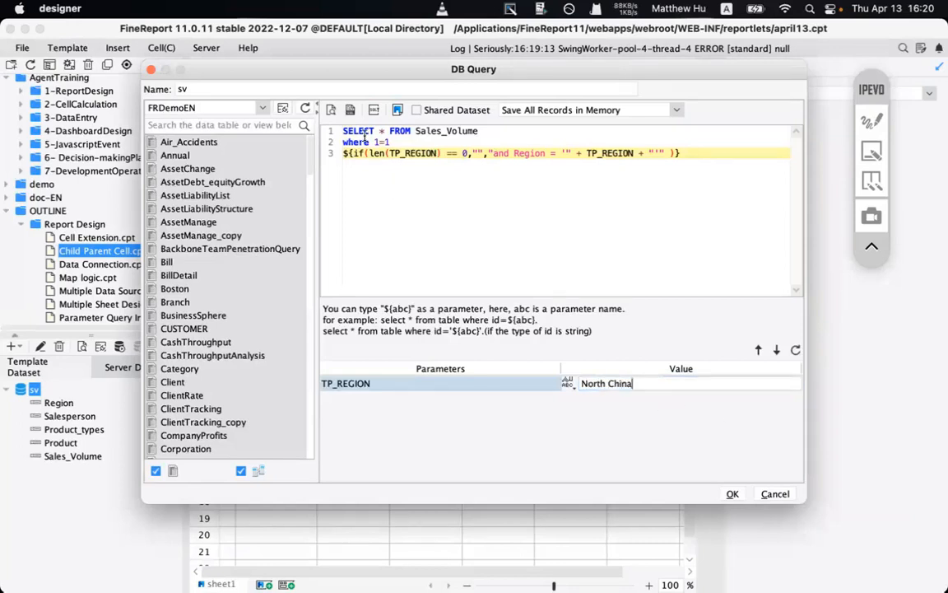
pyautogui.click(333, 110)
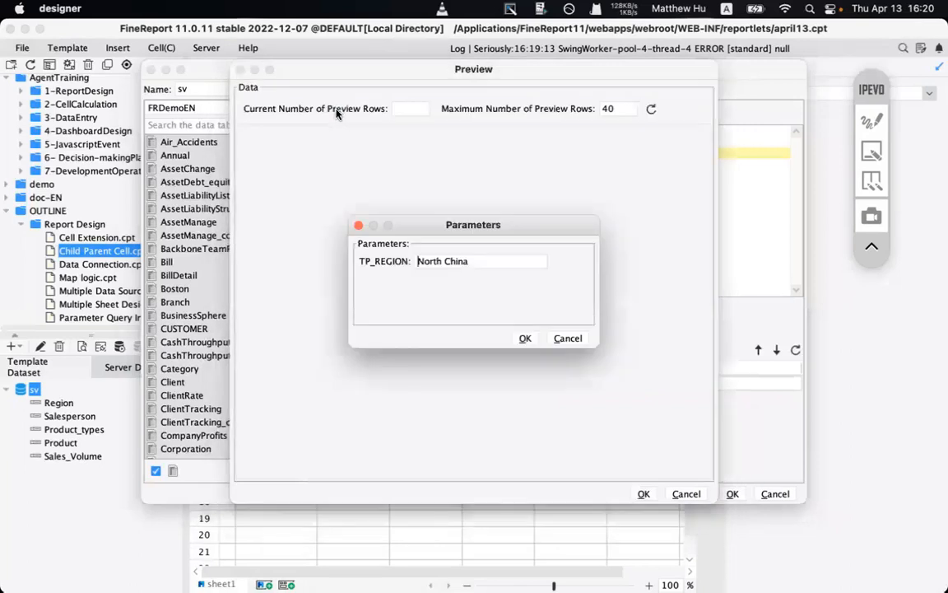
pyautogui.click(871, 121)
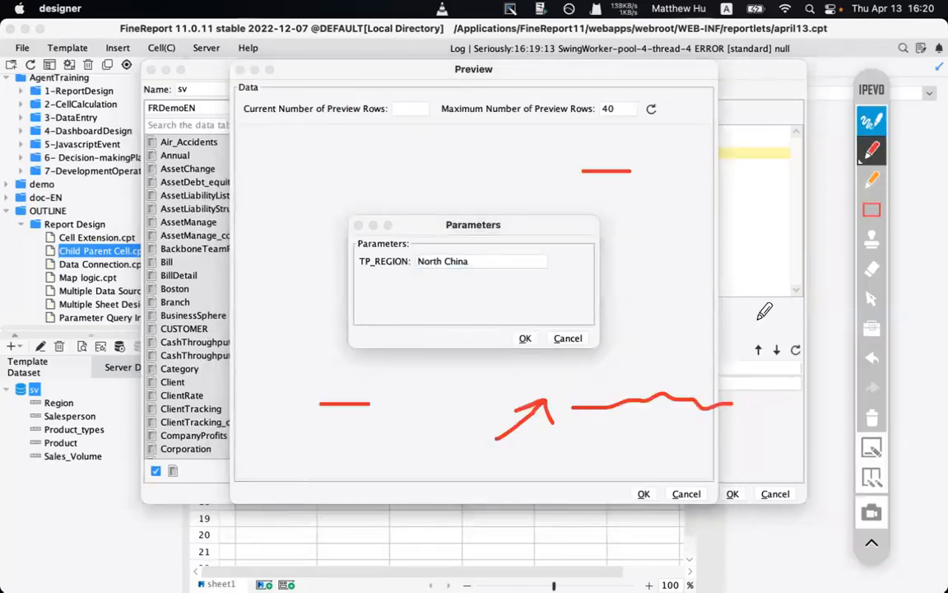
pyautogui.click(873, 415)
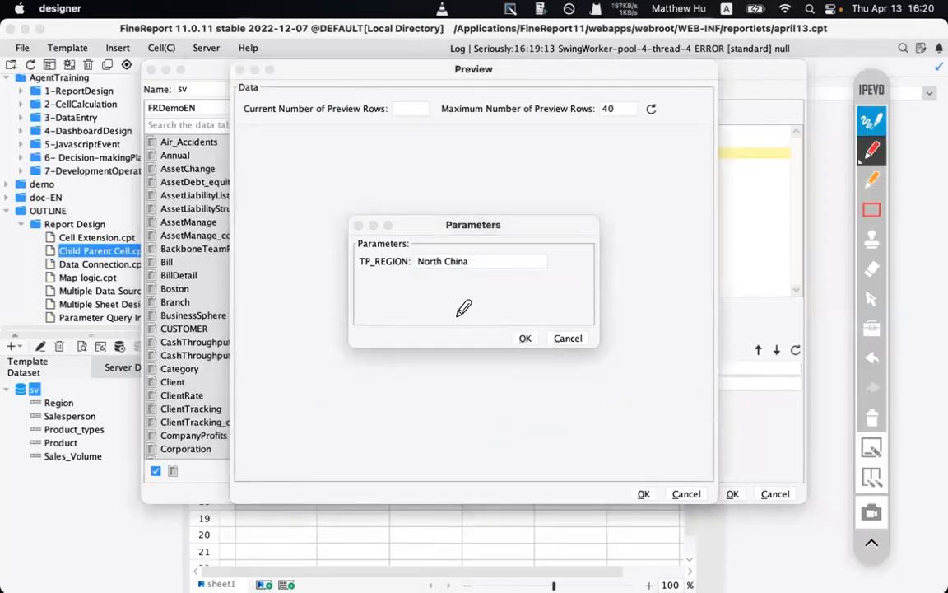
pyautogui.click(873, 417)
pyautogui.click(874, 125)
pyautogui.click(525, 339)
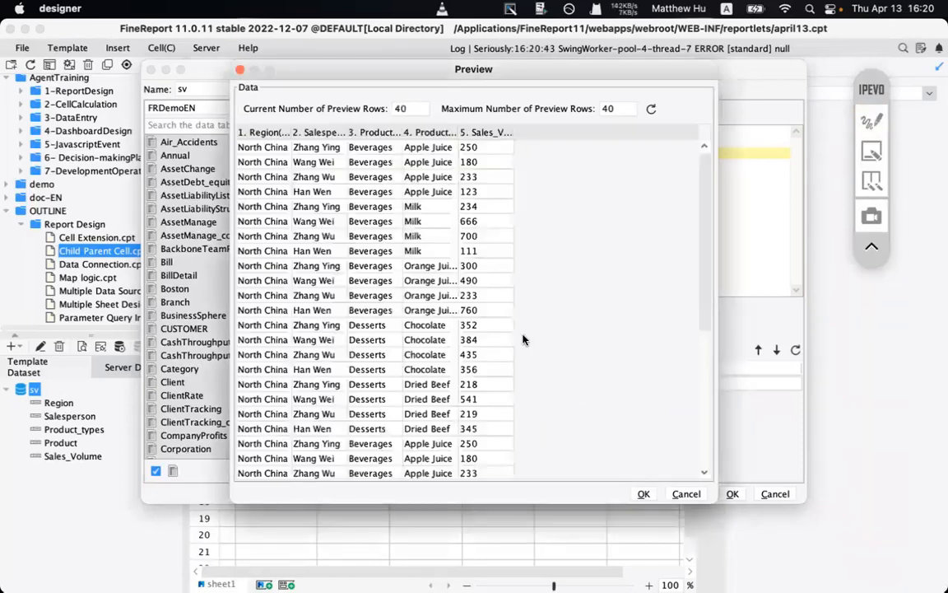
pyautogui.scroll(-5, 302, 311)
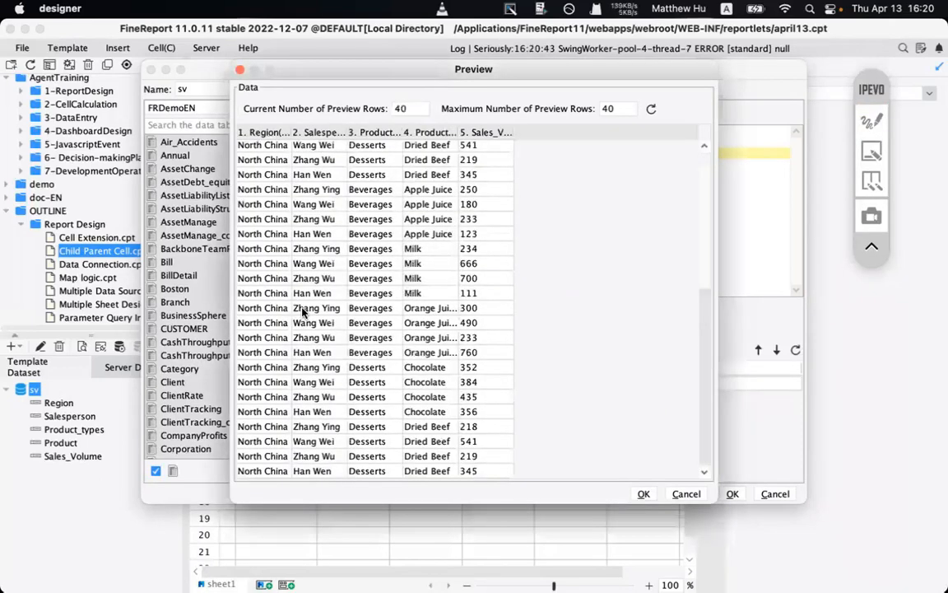
pyautogui.scroll(-3, 302, 311)
pyautogui.click(643, 494)
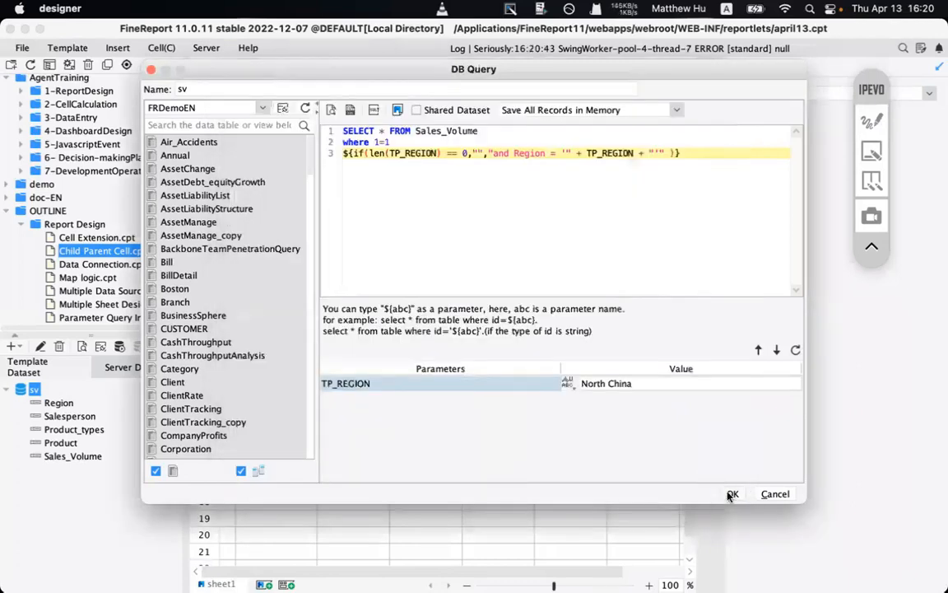
# - Close and reopen the sv query editor, shifting it down to reveal the parameter panel
pyautogui.click(730, 494)
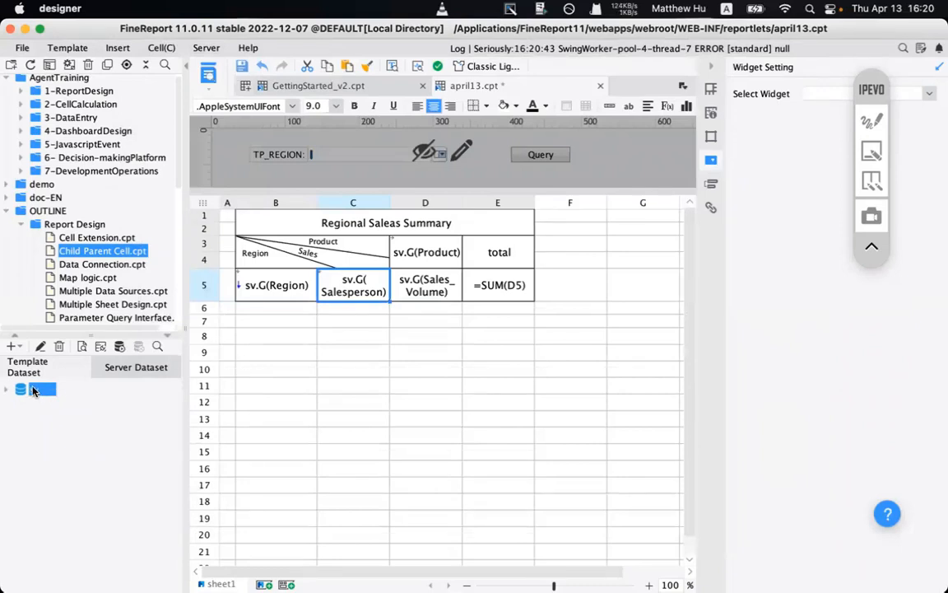
pyautogui.click(40, 347)
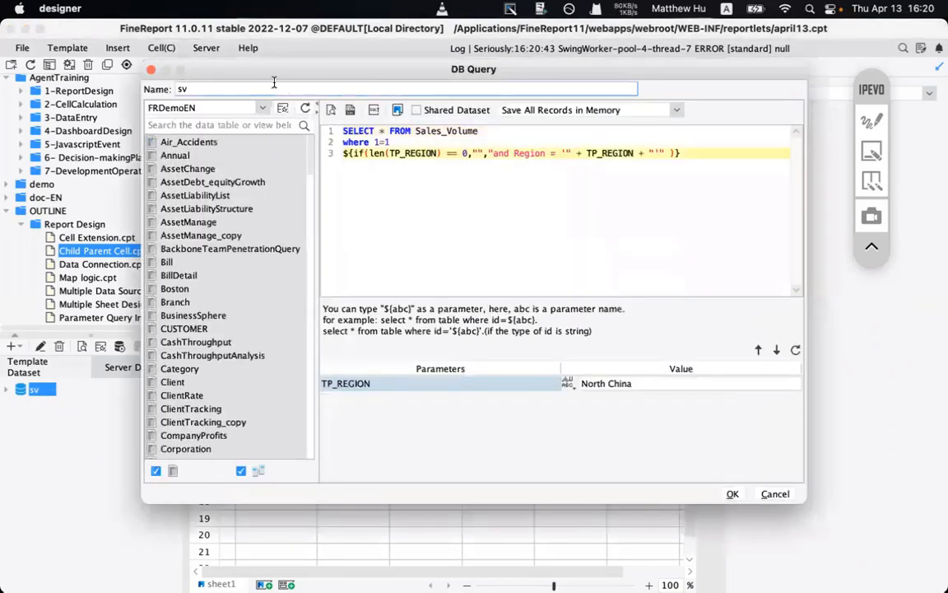
pyautogui.moveTo(225, 70); pyautogui.dragTo(225, 187)
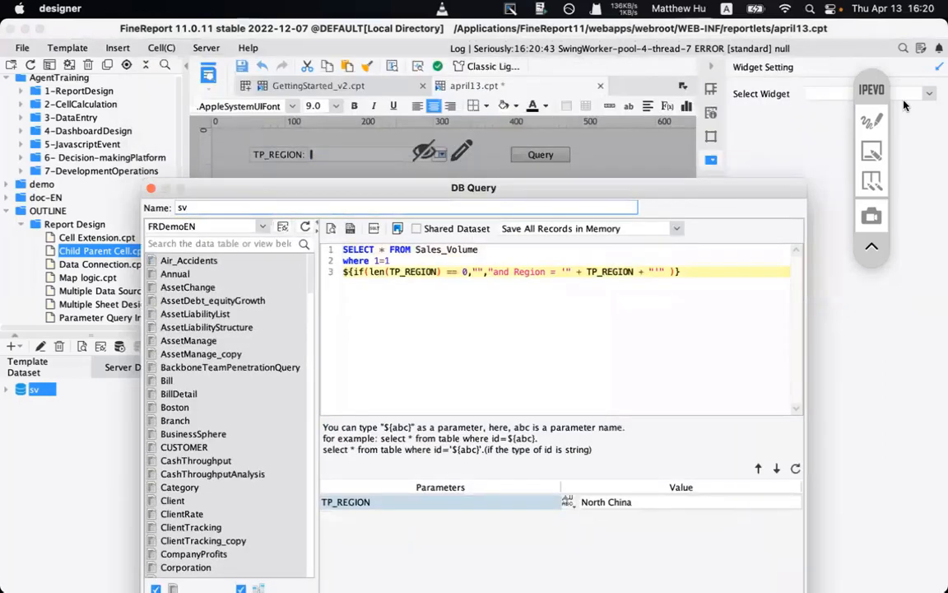
# - Annotate TP_REGION in the query condition, the parameter panel and the canvas filter
pyautogui.click(871, 121)
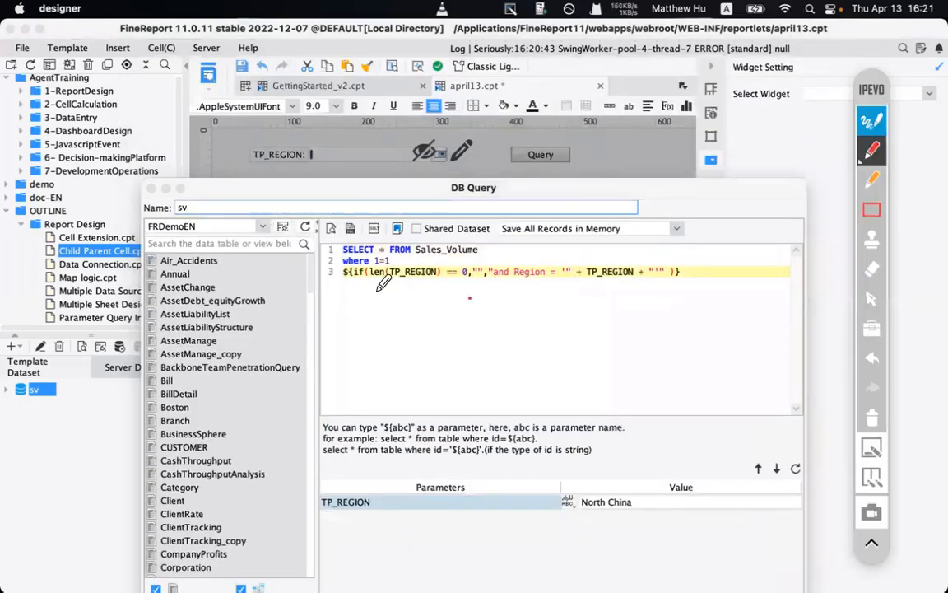
pyautogui.moveTo(375, 290)
pyautogui.mouseDown()
pyautogui.moveTo(443, 262)
pyautogui.moveTo(377, 272)
pyautogui.moveTo(369, 263)
pyautogui.mouseUp()
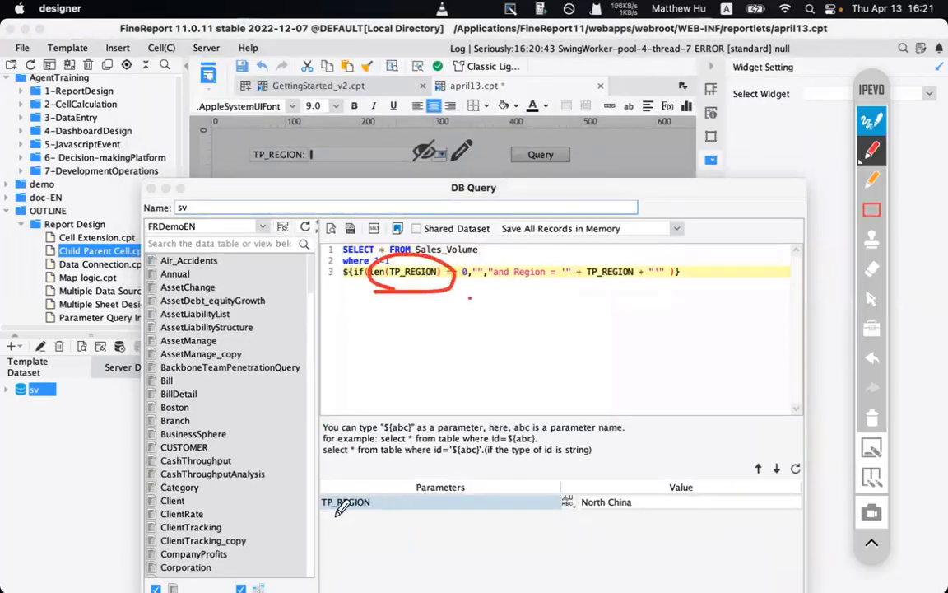
pyautogui.moveTo(325, 518); pyautogui.dragTo(677, 520)
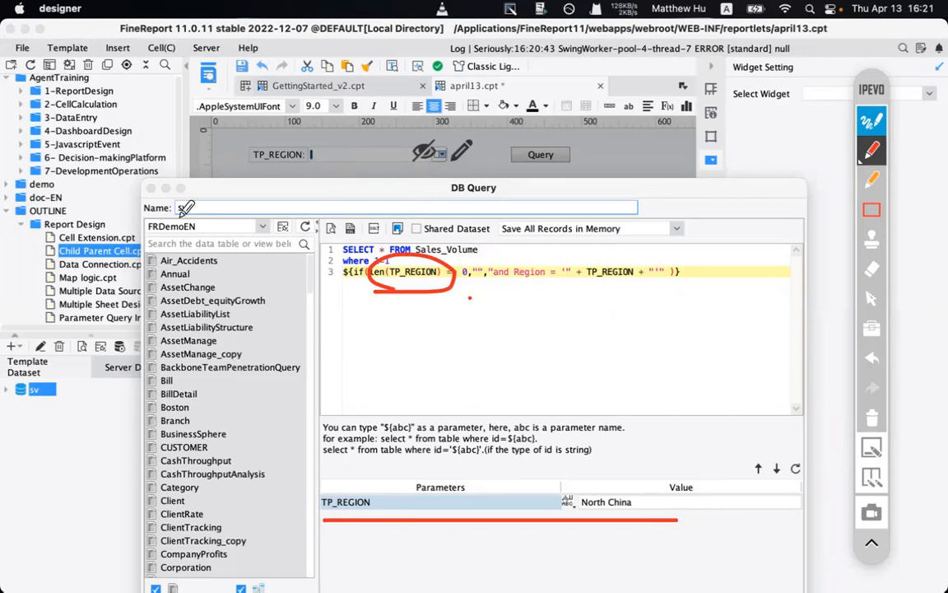
pyautogui.moveTo(82, 36)
pyautogui.mouseDown()
pyautogui.moveTo(62, 47)
pyautogui.moveTo(78, 35)
pyautogui.moveTo(99, 56)
pyautogui.mouseUp()
pyautogui.moveTo(246, 171); pyautogui.dragTo(464, 171)
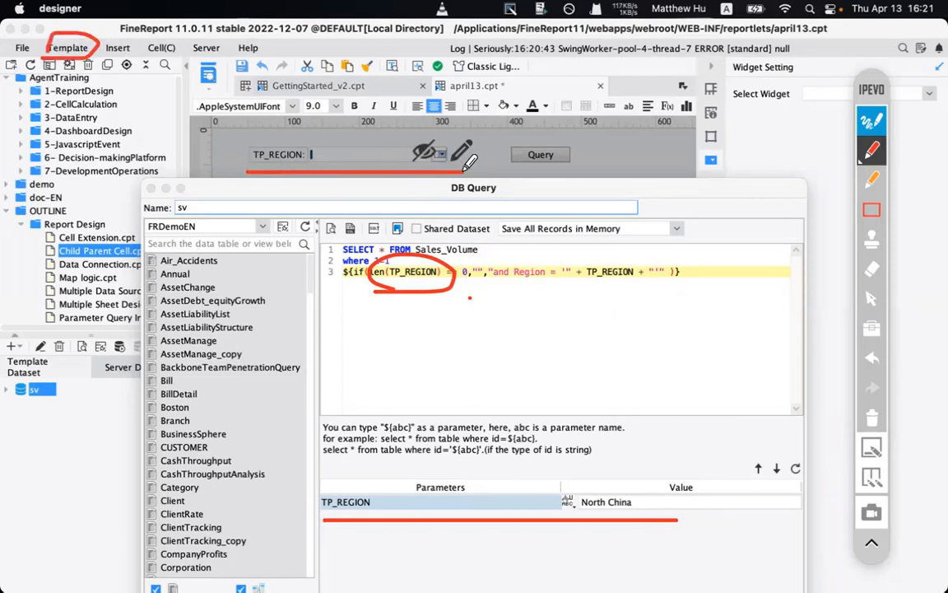
pyautogui.moveTo(94, 54); pyautogui.dragTo(272, 162)
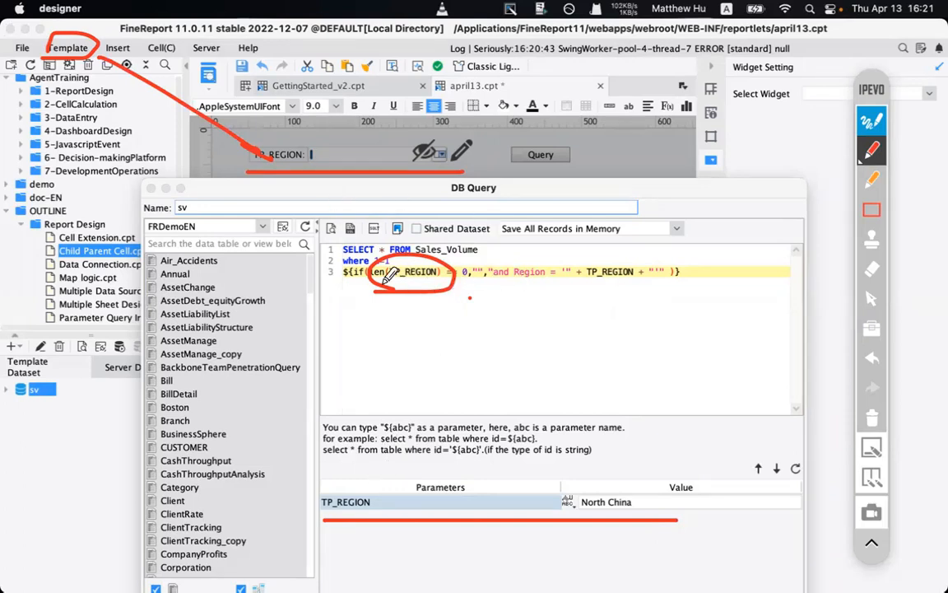
pyautogui.moveTo(363, 327); pyautogui.dragTo(362, 275)
pyautogui.moveTo(354, 289); pyautogui.dragTo(372, 287)
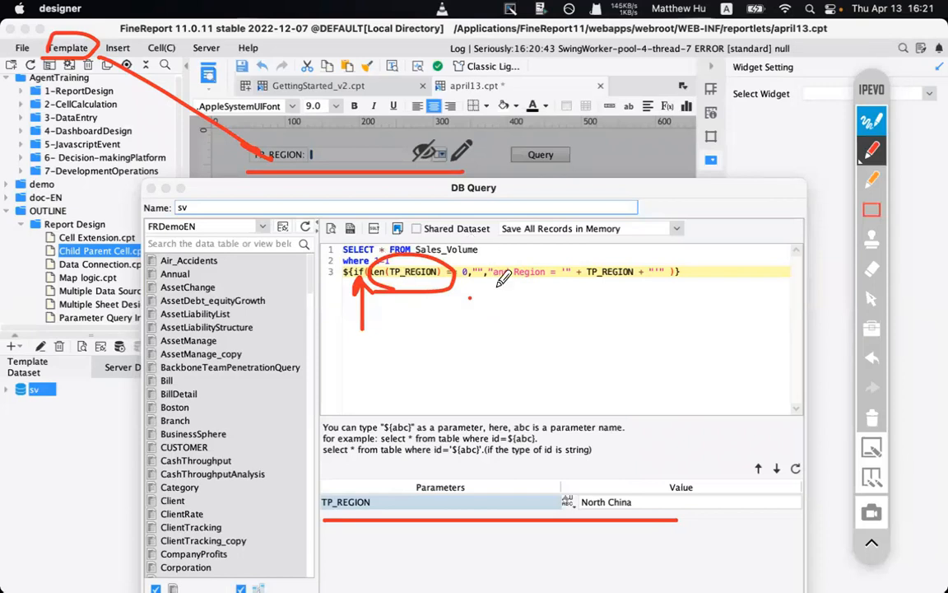
pyautogui.moveTo(488, 291)
pyautogui.mouseDown()
pyautogui.moveTo(665, 290)
pyautogui.moveTo(683, 272)
pyautogui.moveTo(683, 252)
pyautogui.moveTo(494, 251)
pyautogui.moveTo(485, 290)
pyautogui.mouseUp()
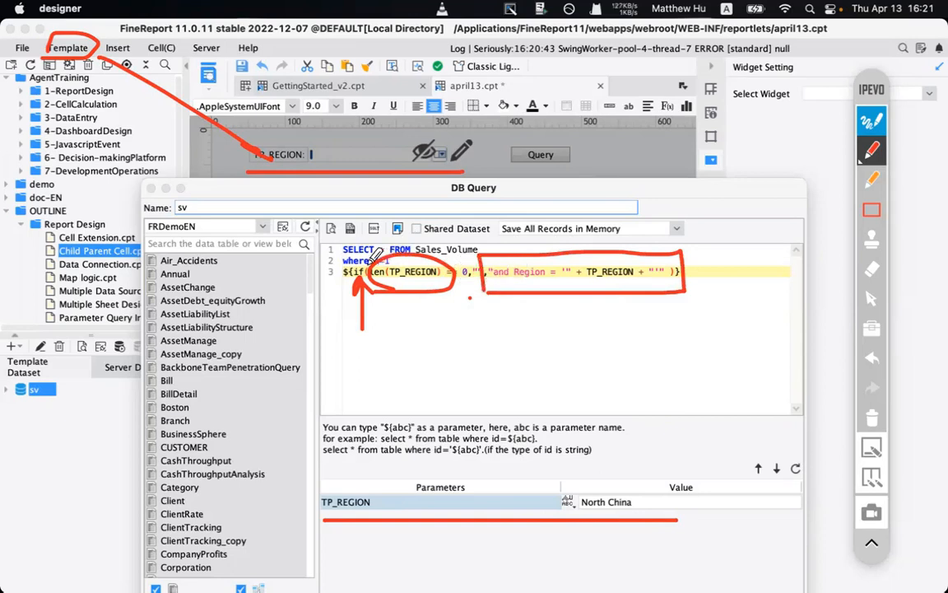
# - Highlight the 1=1 check, the and Region clause and the Sales_Volume table
pyautogui.click(872, 418)
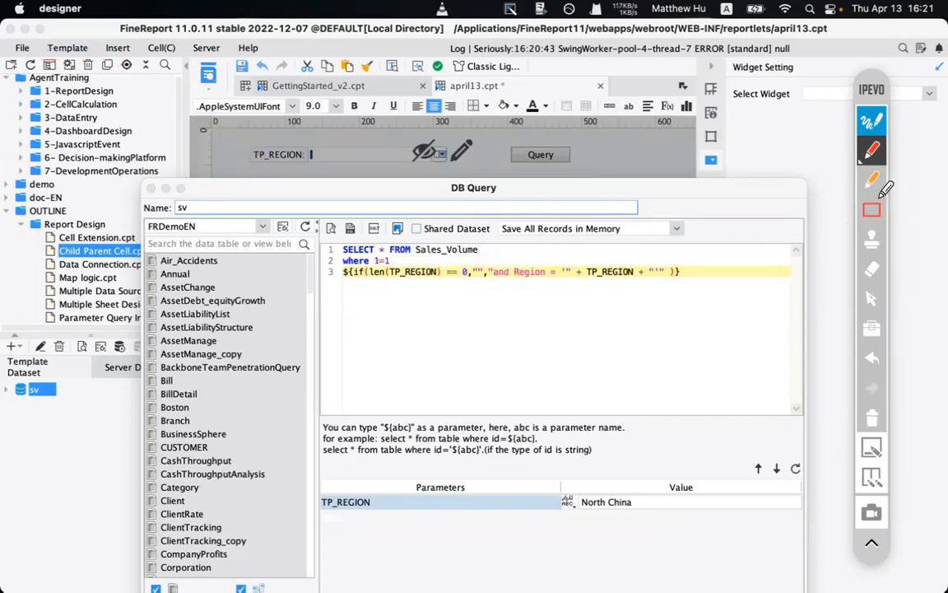
pyautogui.click(872, 179)
pyautogui.moveTo(371, 270)
pyautogui.mouseDown()
pyautogui.moveTo(398, 253)
pyautogui.moveTo(345, 260)
pyautogui.moveTo(377, 274)
pyautogui.mouseUp()
pyautogui.moveTo(501, 311)
pyautogui.mouseDown()
pyautogui.moveTo(500, 285)
pyautogui.moveTo(487, 310)
pyautogui.moveTo(517, 302)
pyautogui.mouseUp()
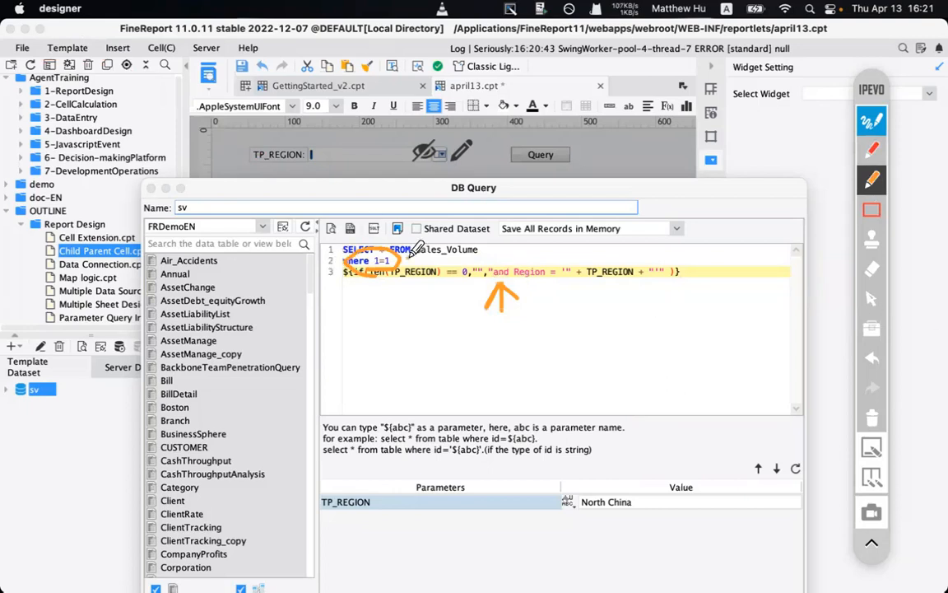
pyautogui.moveTo(408, 258); pyautogui.dragTo(482, 258)
pyautogui.moveTo(421, 250); pyautogui.dragTo(415, 263)
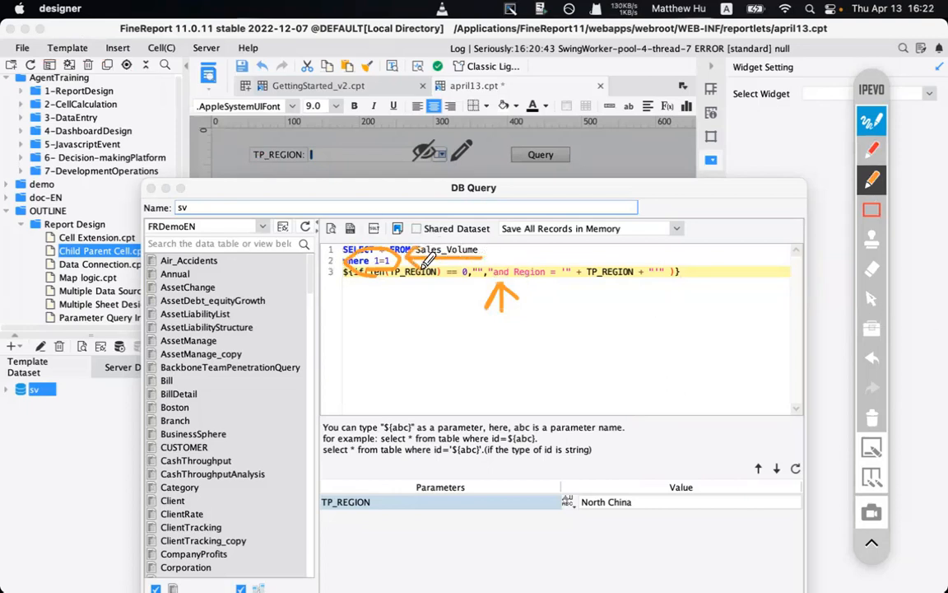
# - Clear the highlights and confirm the sv dataset query with OK
pyautogui.click(874, 417)
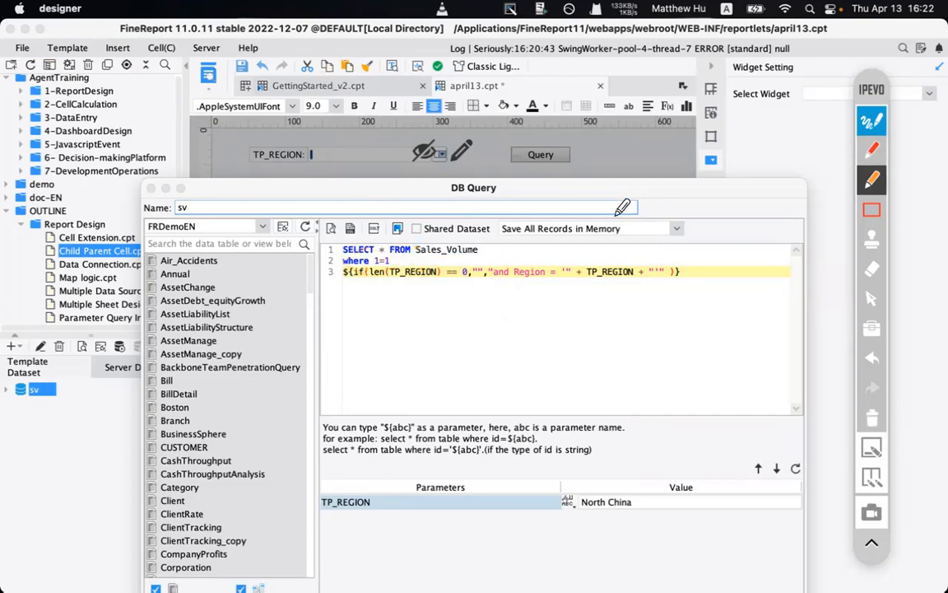
pyautogui.click(867, 125)
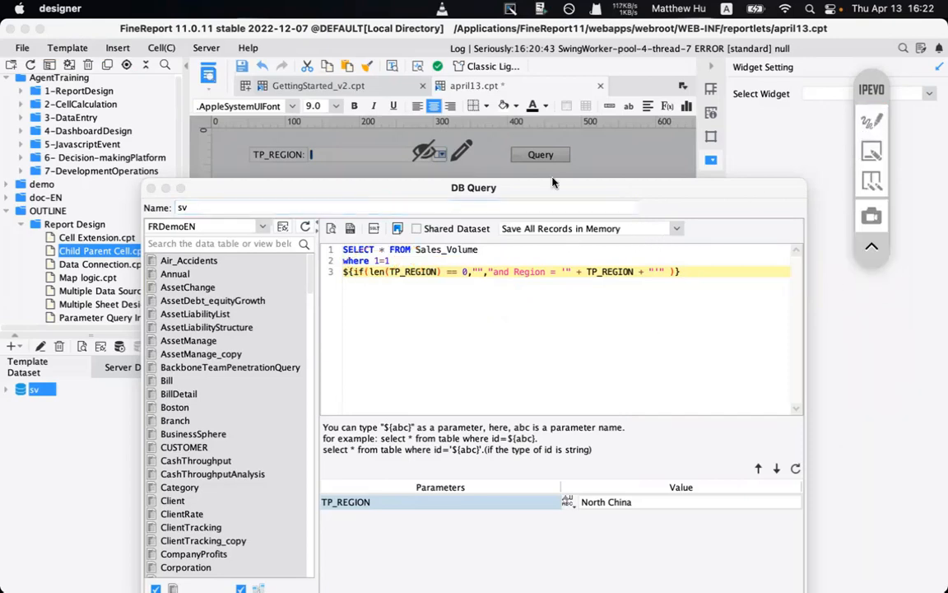
pyautogui.moveTo(479, 186); pyautogui.dragTo(469, 76)
pyautogui.click(721, 502)
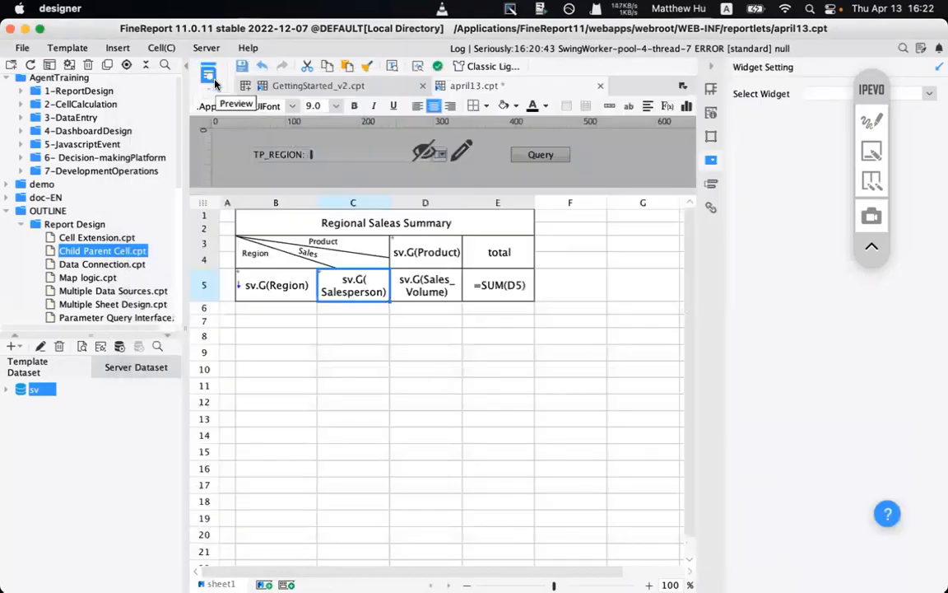
pyautogui.click(207, 77)
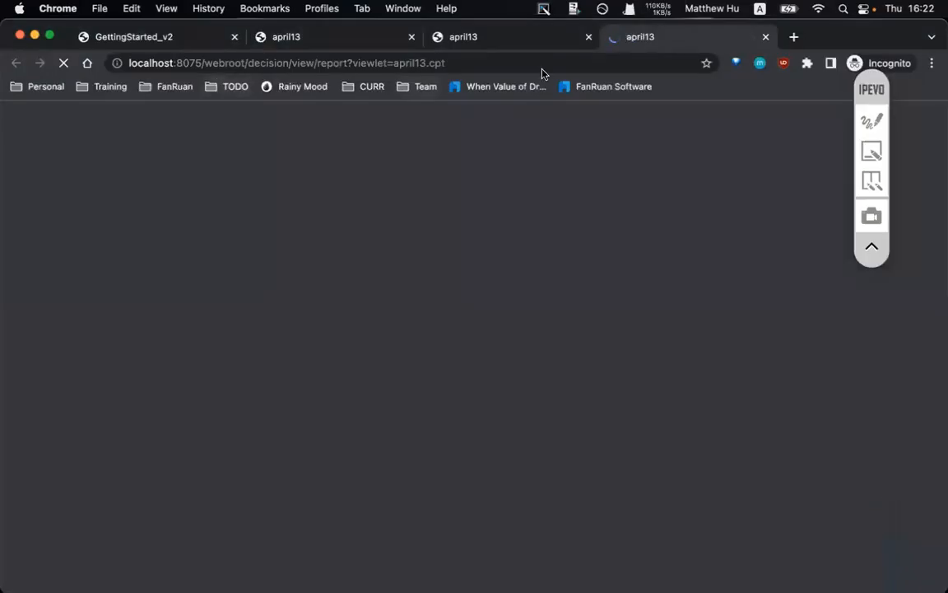
pyautogui.click(588, 37)
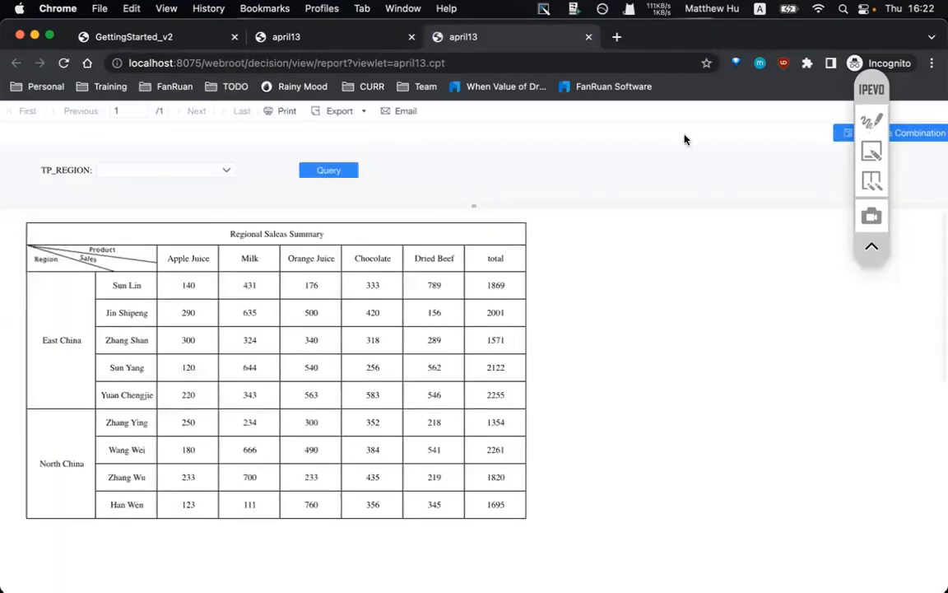
pyautogui.click(173, 170)
pyautogui.click(157, 206)
pyautogui.click(320, 169)
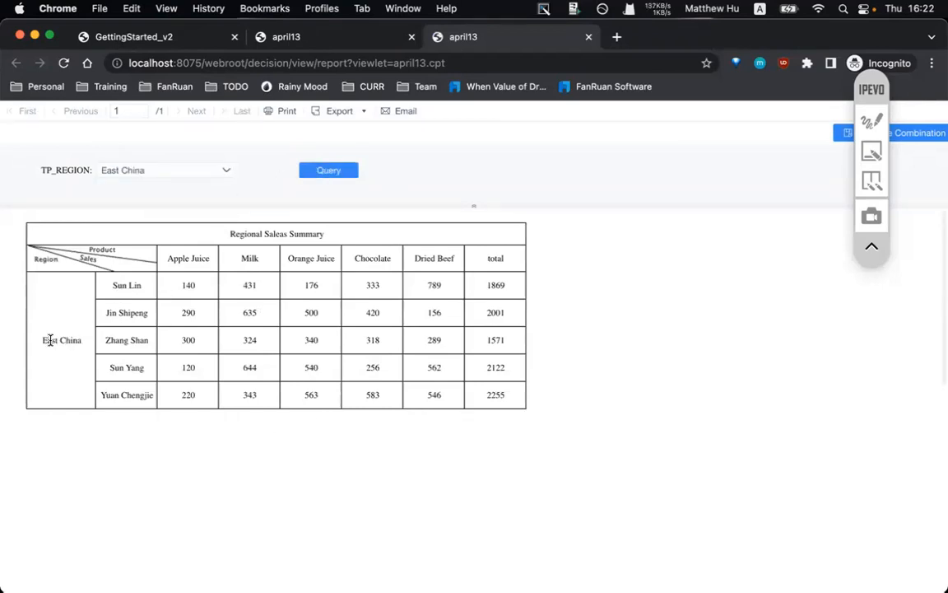
pyautogui.moveTo(50, 340)
pyautogui.mouseDown()
pyautogui.moveTo(188, 338)
pyautogui.moveTo(62, 342)
pyautogui.mouseUp()
pyautogui.moveTo(102, 284); pyautogui.dragTo(73, 350)
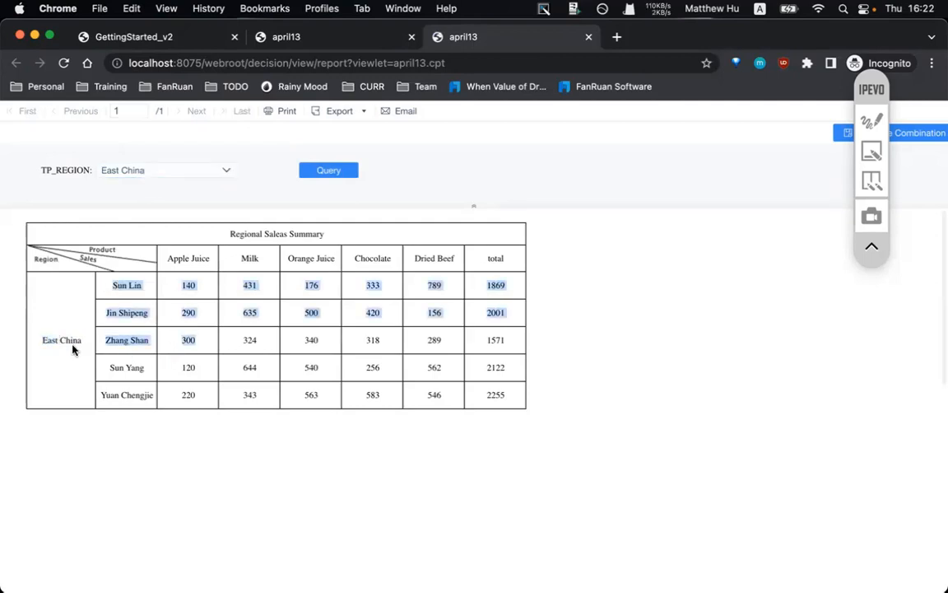
pyautogui.click(142, 167)
pyautogui.click(128, 222)
pyautogui.click(305, 174)
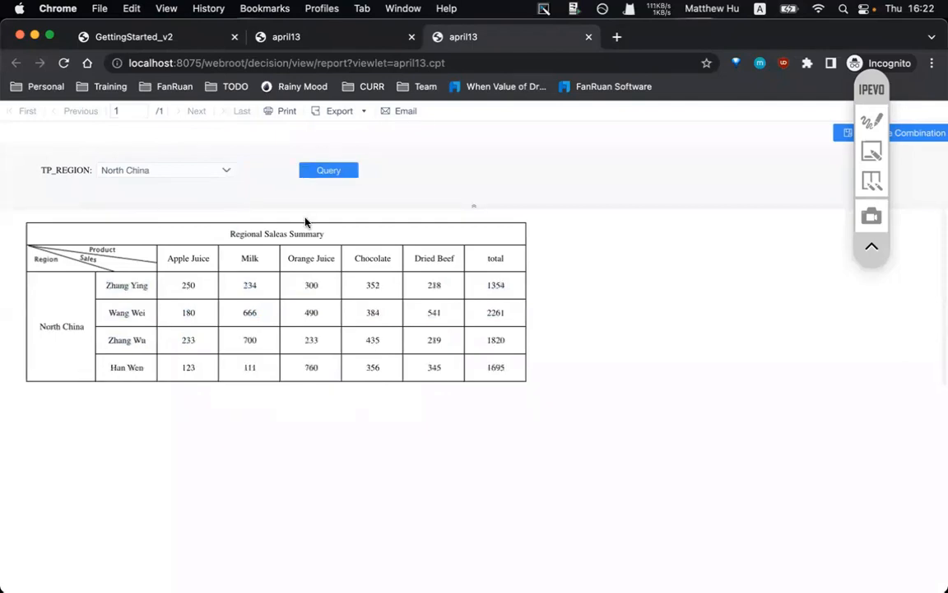
pyautogui.click(181, 168)
pyautogui.click(188, 207)
pyautogui.click(327, 170)
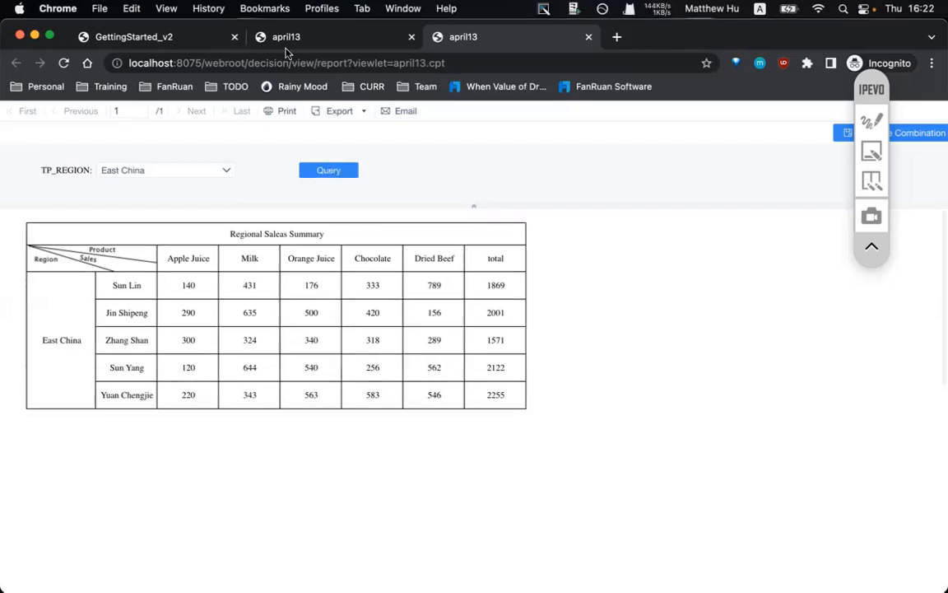
# - Switch to the GettingStarted_v2 tab and scroll through the finished North China report
pyautogui.click(182, 38)
pyautogui.scroll(-3, 405, 356)
pyautogui.scroll(2, 406, 356)
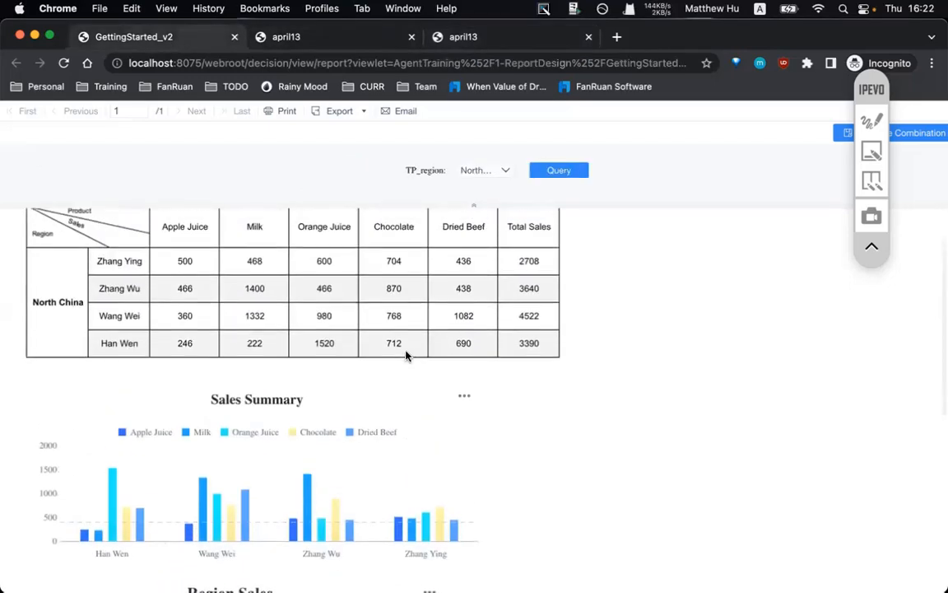
pyautogui.scroll(-2, 406, 355)
pyautogui.scroll(2, 406, 356)
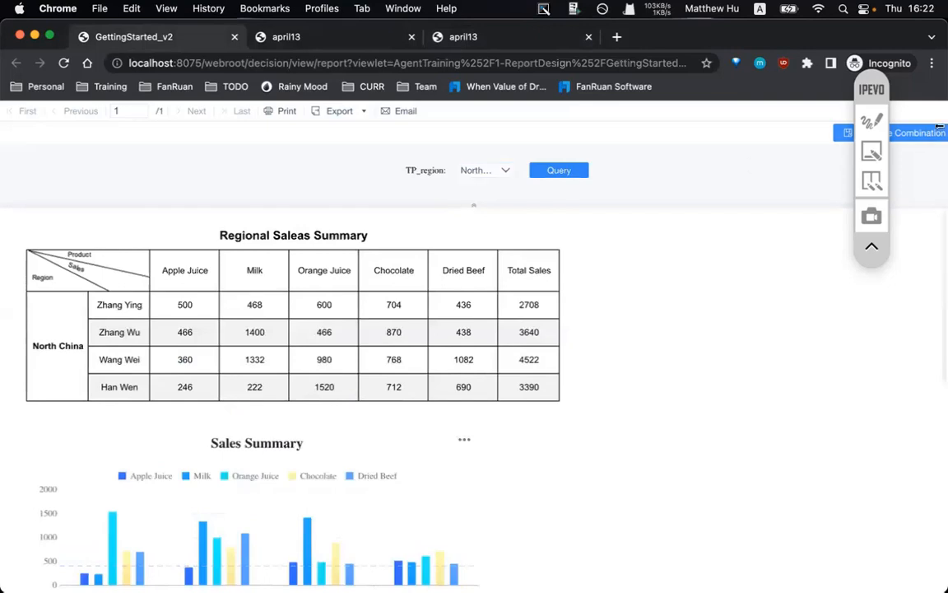
# - Outline the region filter bar, summary table and Sales Summary chart, then return to april13
pyautogui.click(871, 121)
pyautogui.click(872, 209)
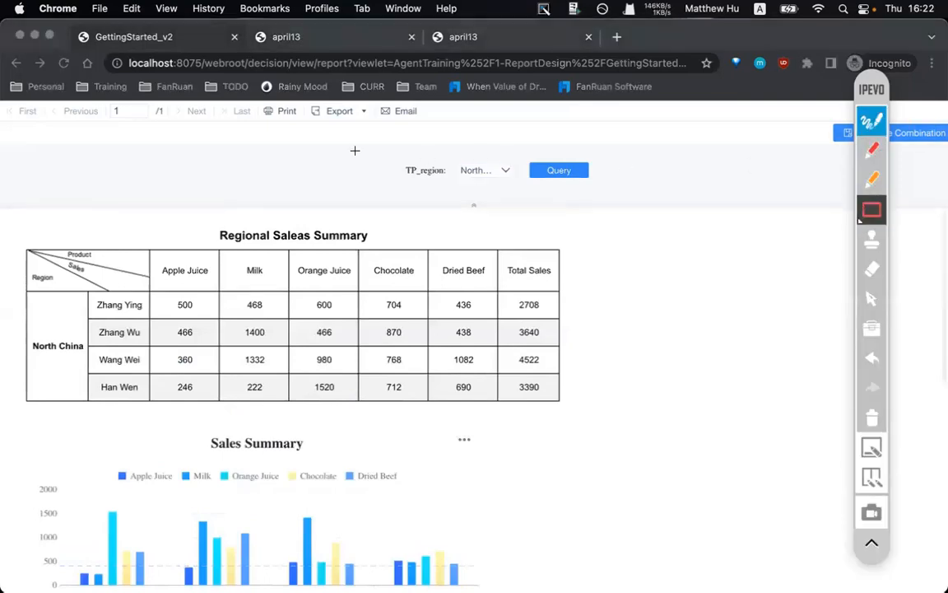
pyautogui.moveTo(334, 133); pyautogui.dragTo(643, 209)
pyautogui.moveTo(2, 213); pyautogui.dragTo(598, 414)
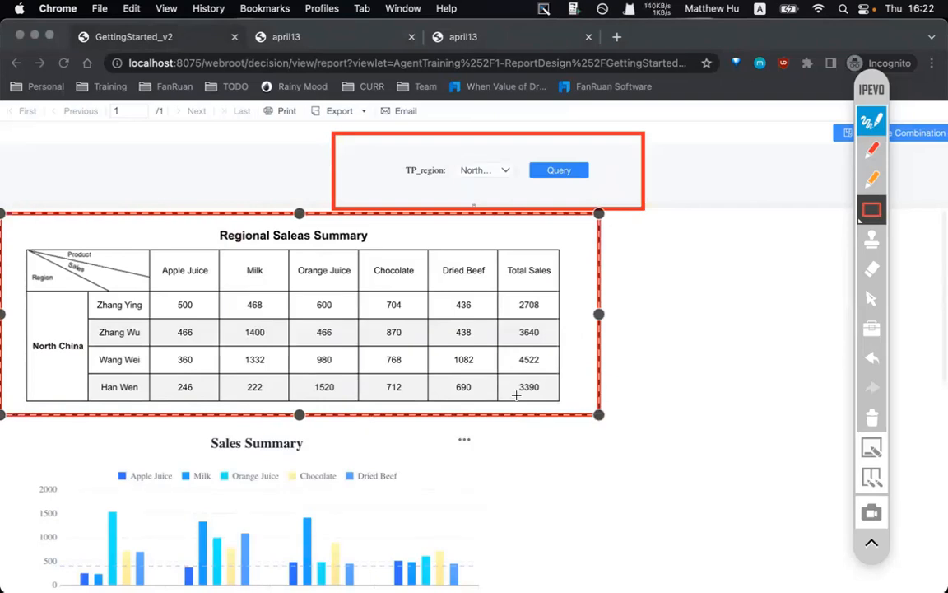
pyautogui.moveTo(24, 436); pyautogui.dragTo(494, 591)
pyautogui.click(871, 420)
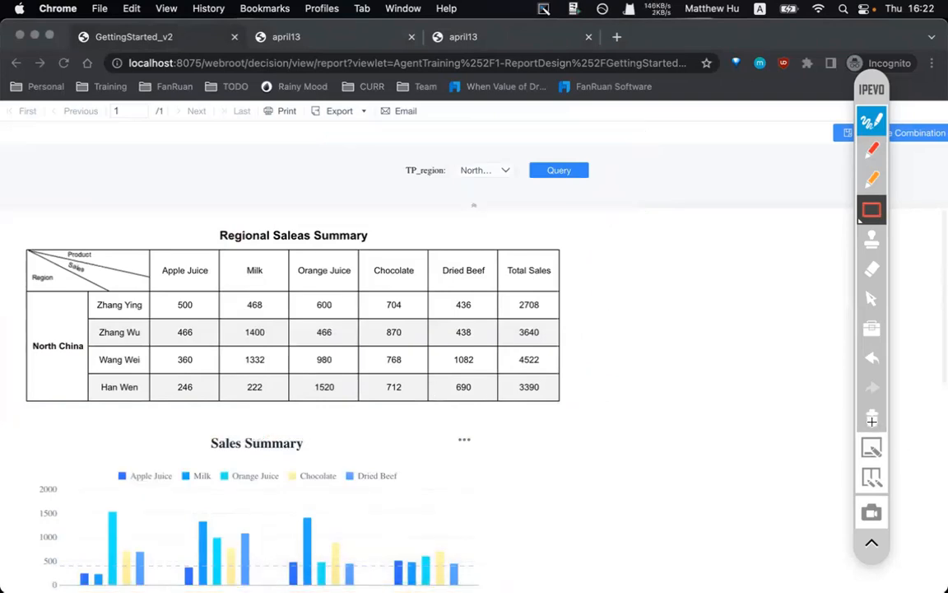
pyautogui.click(874, 117)
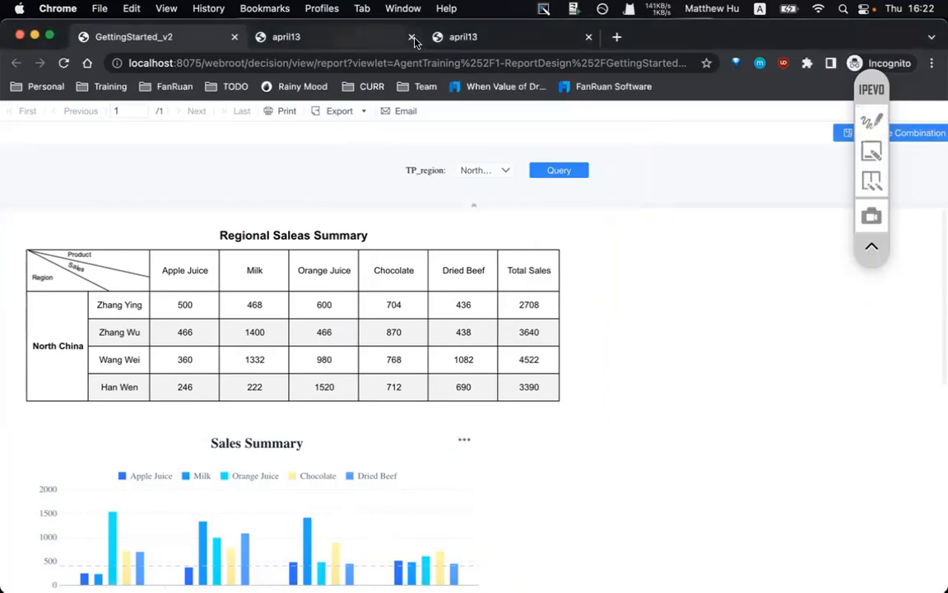
pyautogui.click(531, 41)
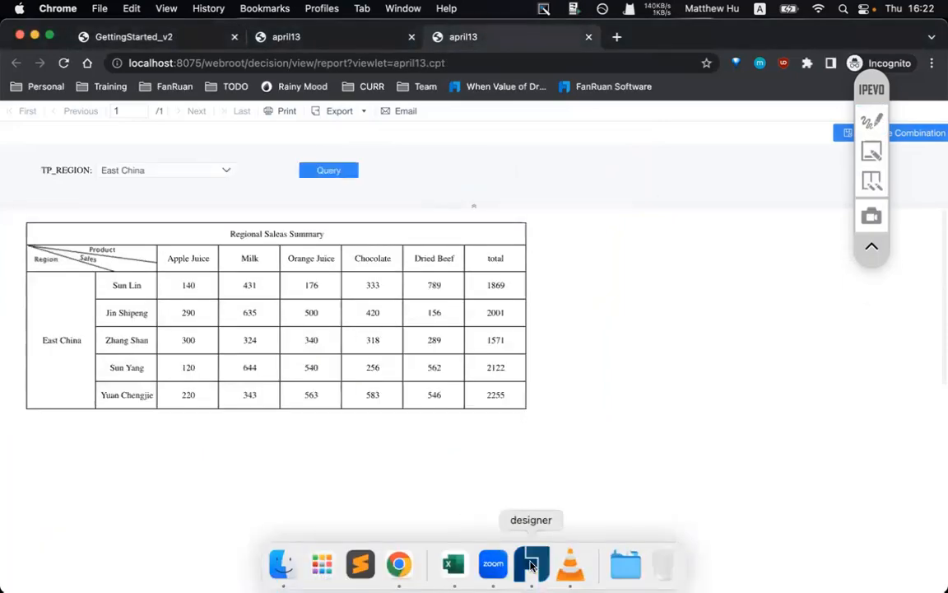
# - Select empty cell B8 and begin inserting a floating chart via Insert > Floating Element
pyautogui.click(531, 568)
pyautogui.click(237, 341)
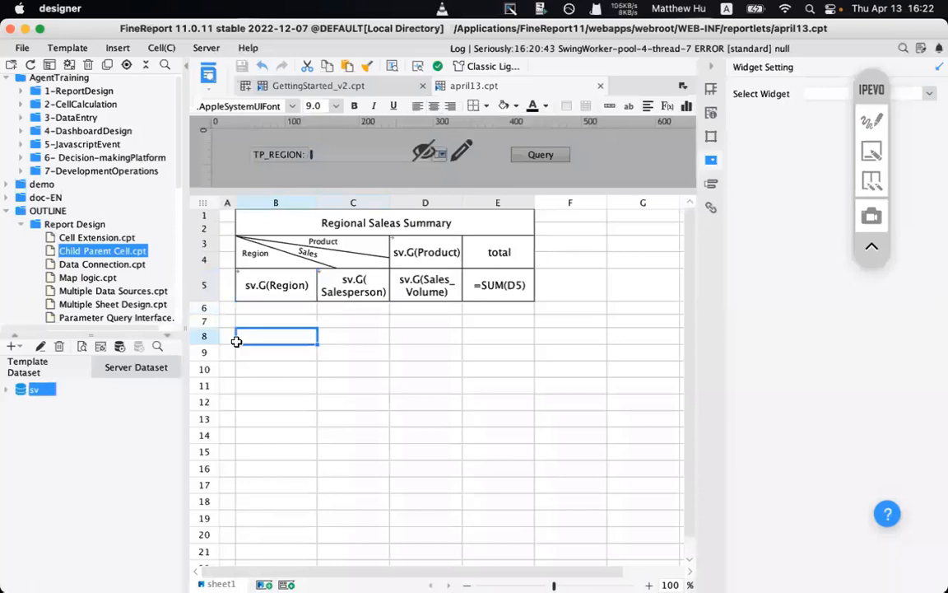
pyautogui.click(119, 48)
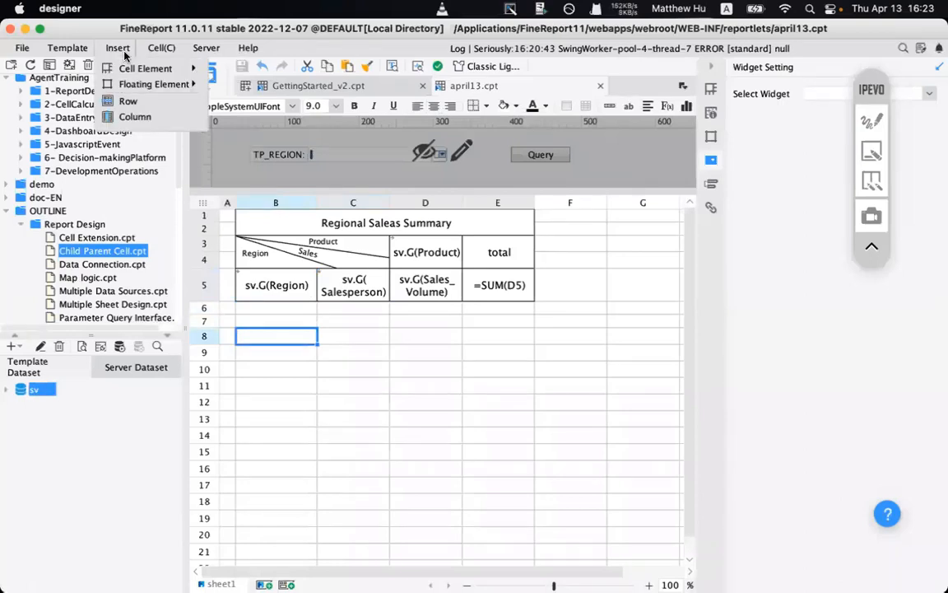
pyautogui.moveTo(146, 84)
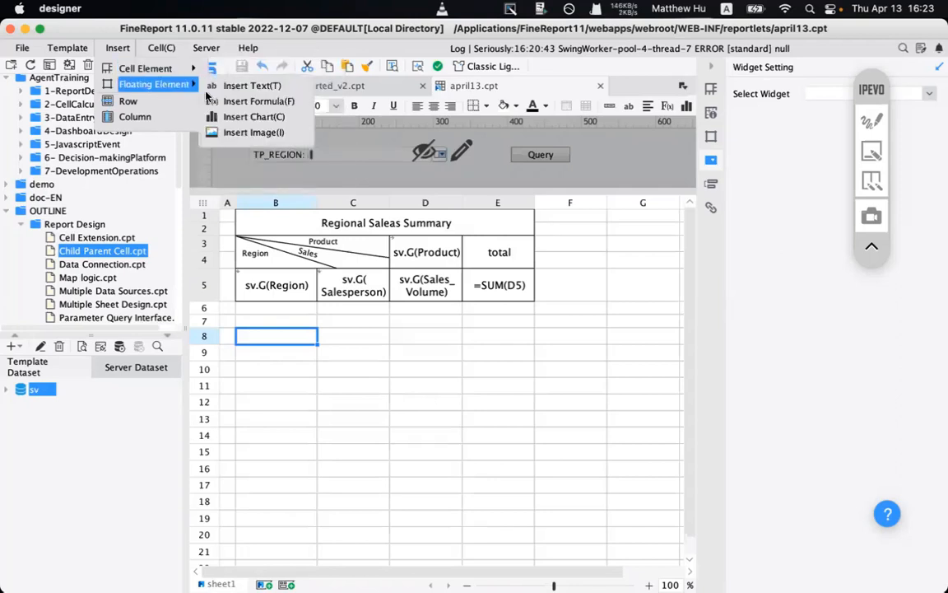
pyautogui.click(270, 119)
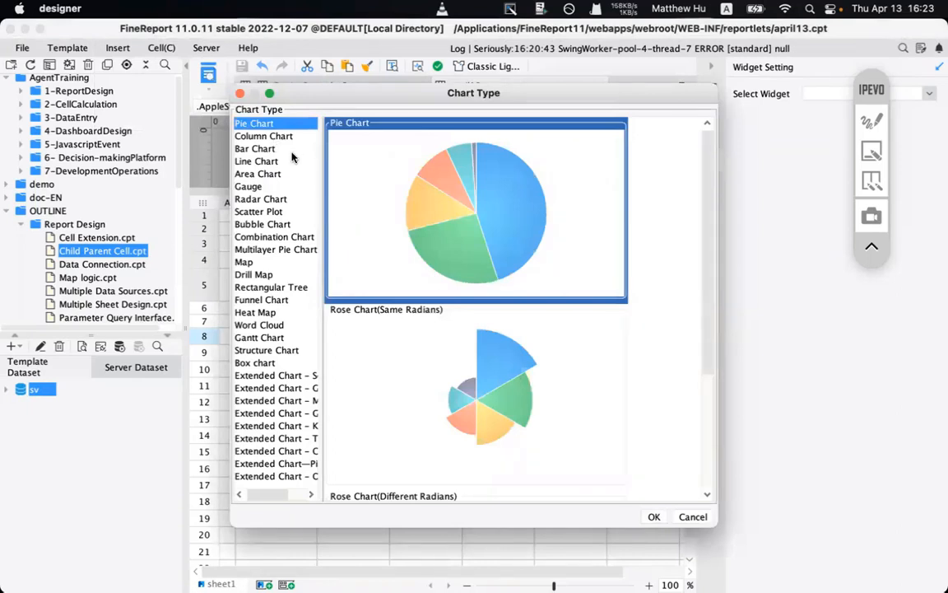
pyautogui.click(265, 137)
# - Add a pie chart, resize and place it below the table, then change it to a column chart
pyautogui.click(258, 124)
pyautogui.click(651, 516)
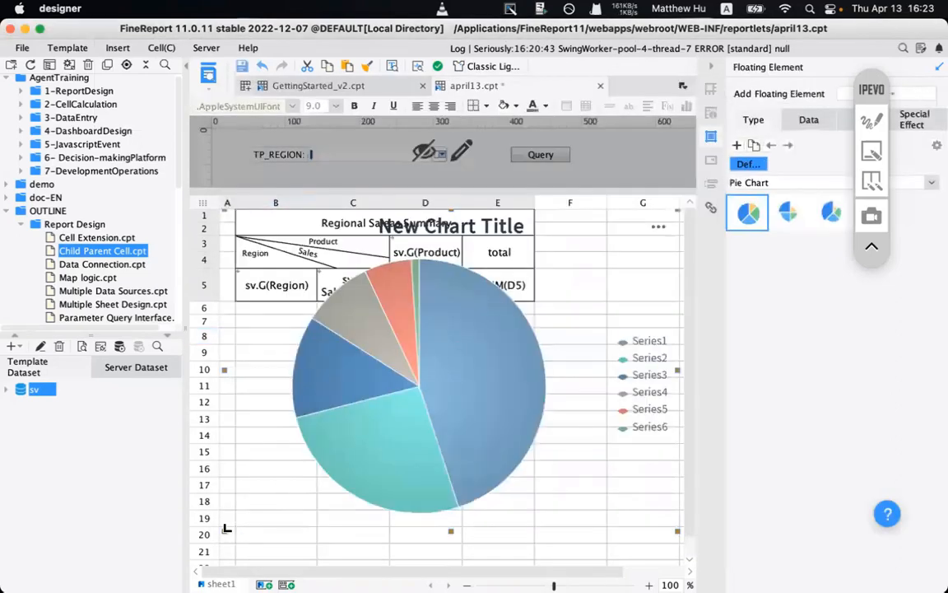
pyautogui.moveTo(227, 528); pyautogui.dragTo(446, 403)
pyautogui.moveTo(520, 376); pyautogui.dragTo(305, 520)
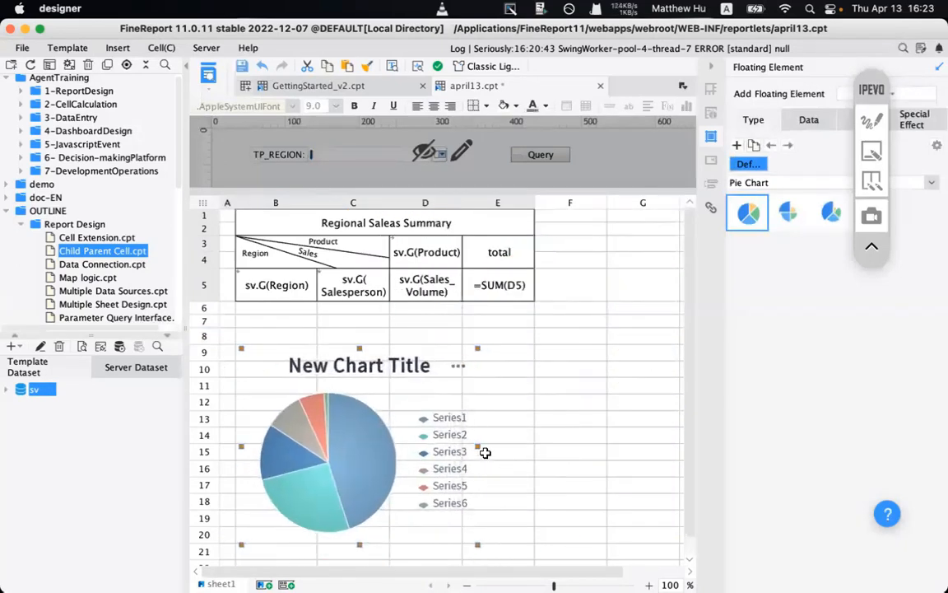
pyautogui.moveTo(477, 446); pyautogui.dragTo(542, 442)
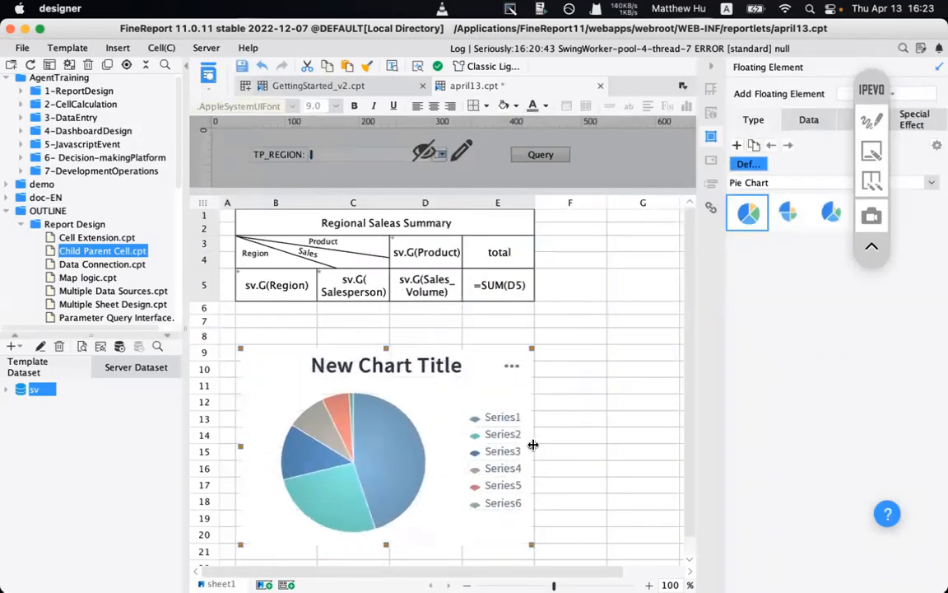
pyautogui.click(933, 181)
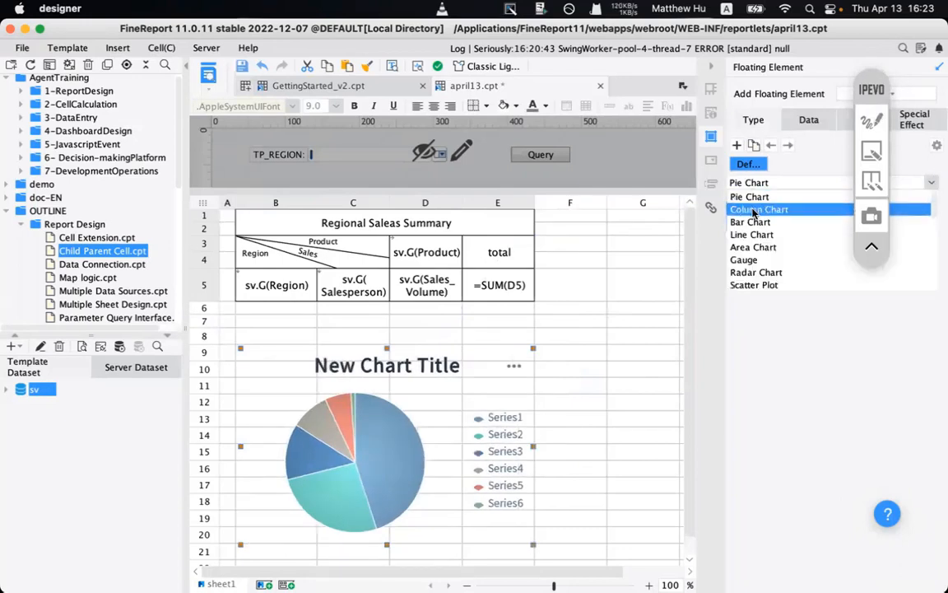
pyautogui.click(753, 210)
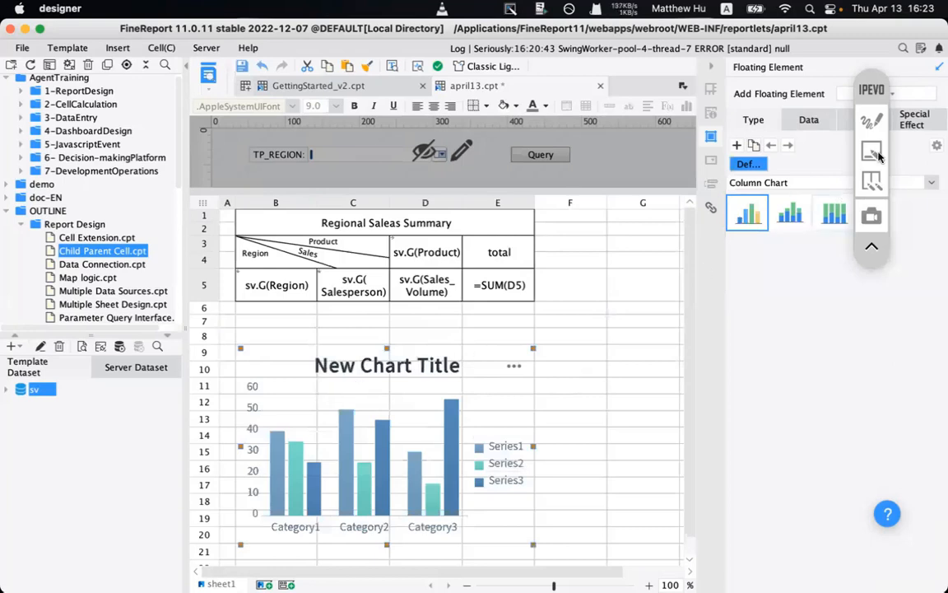
# - Draw an arrow from the sv dataset to the chart, then clear the annotation
pyautogui.click(872, 122)
pyautogui.moveTo(200, 418); pyautogui.dragTo(79, 392)
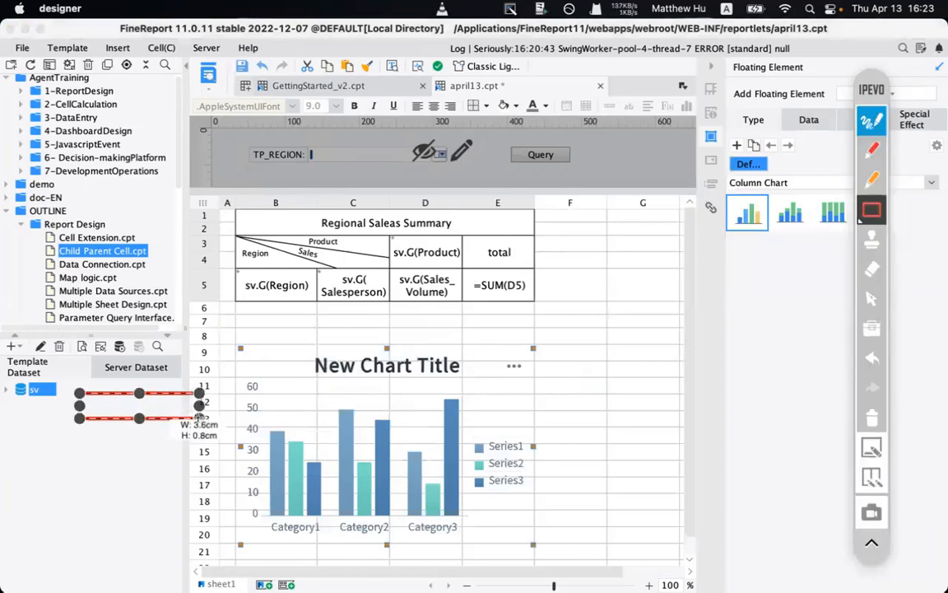
pyautogui.click(872, 419)
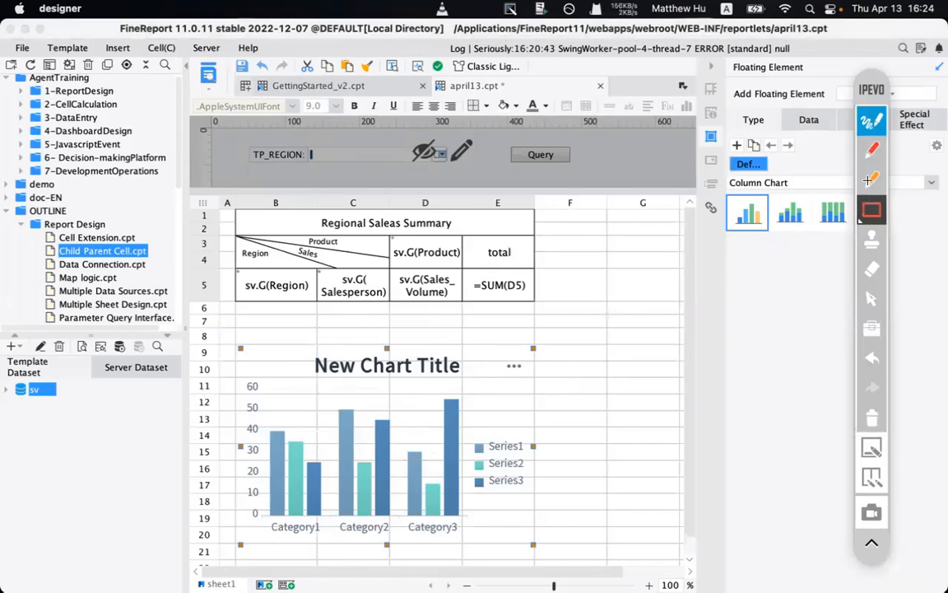
pyautogui.click(872, 149)
pyautogui.moveTo(56, 402)
pyautogui.mouseDown()
pyautogui.moveTo(194, 465)
pyautogui.moveTo(162, 484)
pyautogui.moveTo(51, 397)
pyautogui.moveTo(76, 399)
pyautogui.mouseUp()
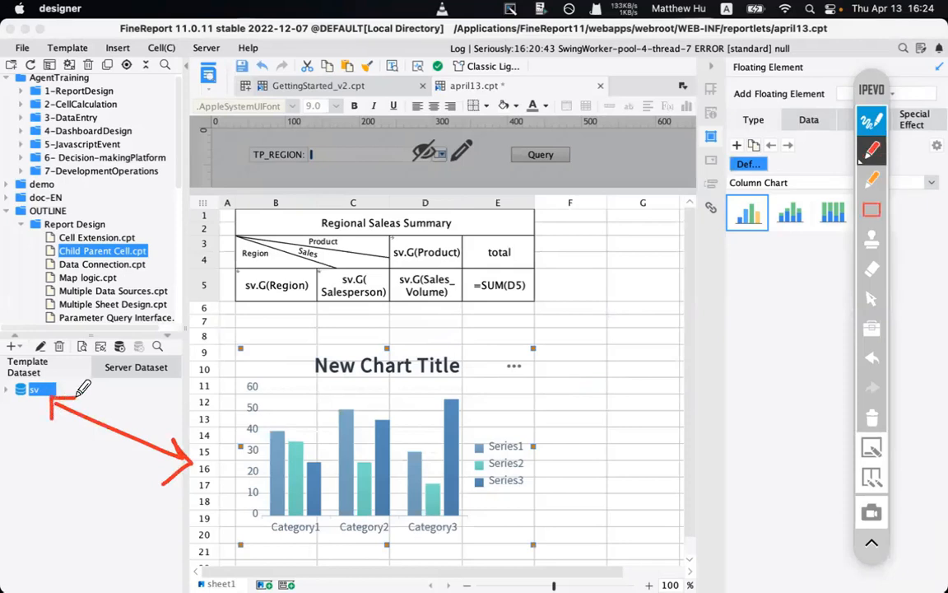
pyautogui.click(872, 417)
pyautogui.click(872, 120)
pyautogui.click(536, 373)
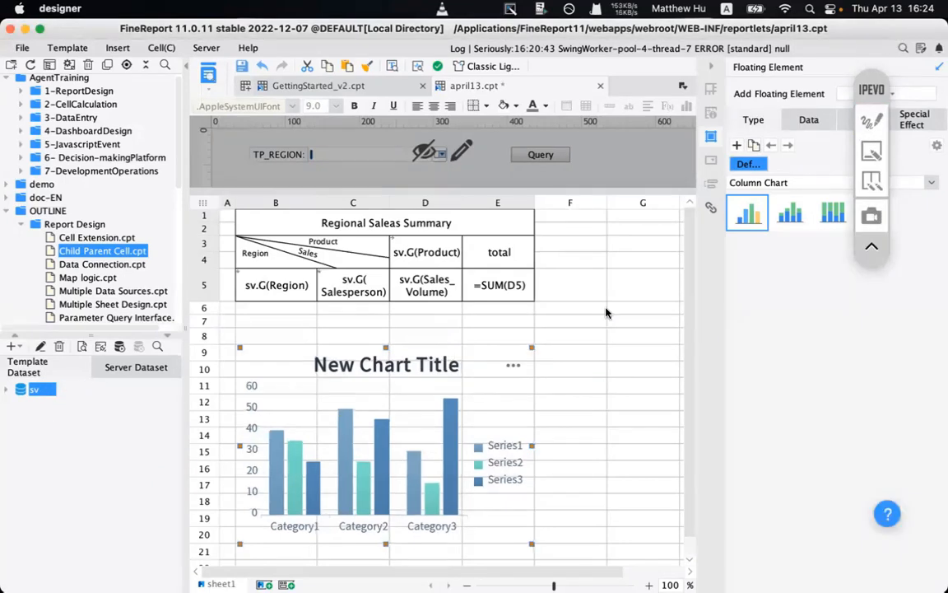
pyautogui.click(808, 121)
pyautogui.click(888, 154)
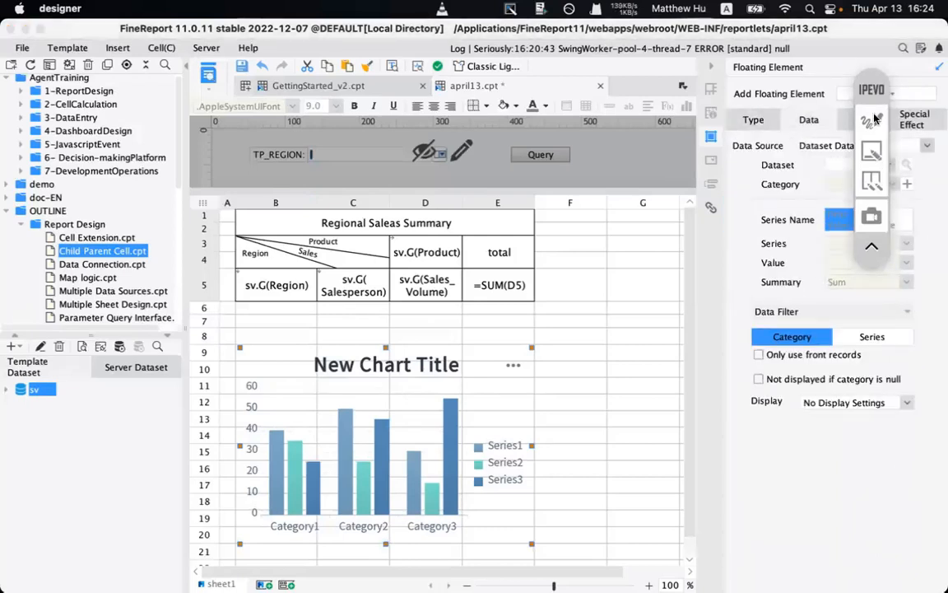
pyautogui.click(875, 119)
pyautogui.moveTo(823, 112)
pyautogui.mouseDown()
pyautogui.moveTo(792, 105)
pyautogui.moveTo(774, 126)
pyautogui.moveTo(825, 122)
pyautogui.mouseUp()
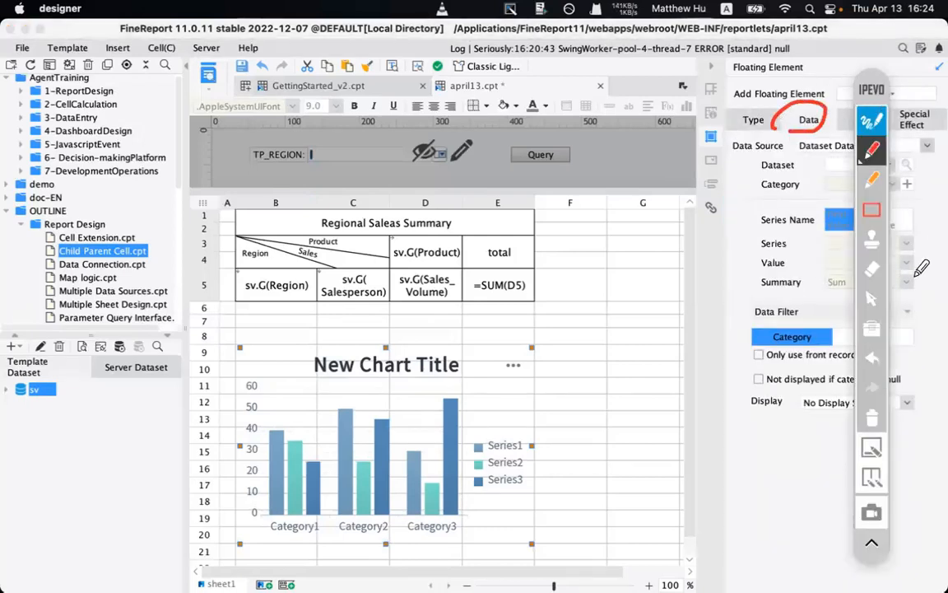
pyautogui.moveTo(731, 186); pyautogui.dragTo(758, 144)
pyautogui.moveTo(732, 164)
pyautogui.mouseDown()
pyautogui.moveTo(740, 159)
pyautogui.moveTo(759, 177)
pyautogui.mouseUp()
pyautogui.click(871, 419)
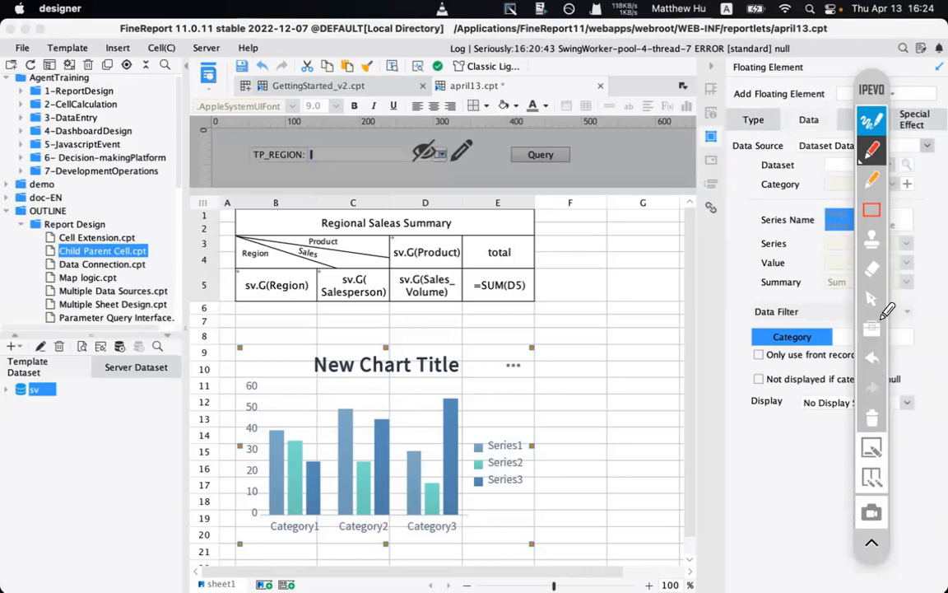
pyautogui.click(877, 125)
pyautogui.moveTo(871, 96)
pyautogui.mouseDown()
pyautogui.moveTo(849, 170)
pyautogui.moveTo(680, 321)
pyautogui.mouseUp()
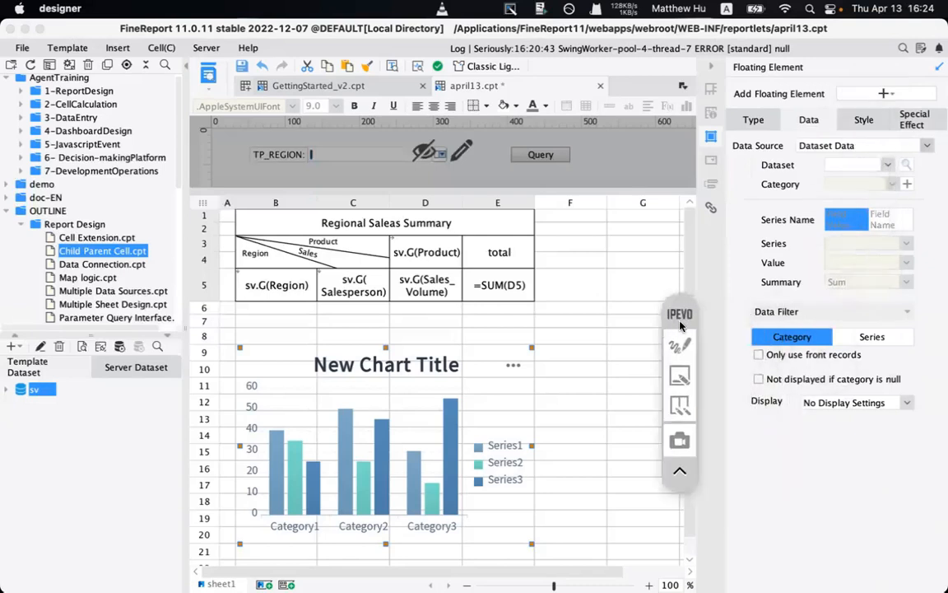
pyautogui.click(838, 145)
pyautogui.click(838, 156)
pyautogui.click(838, 166)
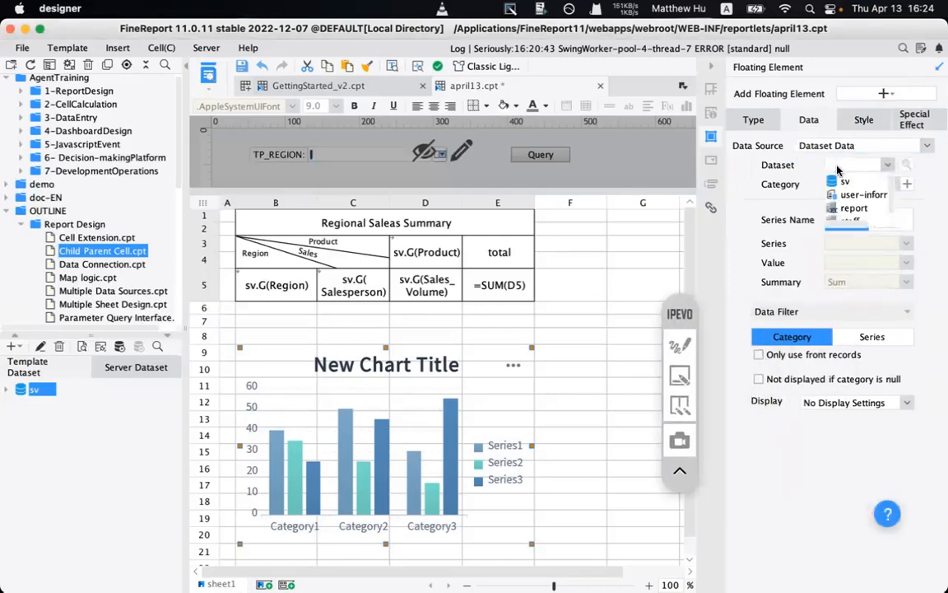
pyautogui.click(848, 183)
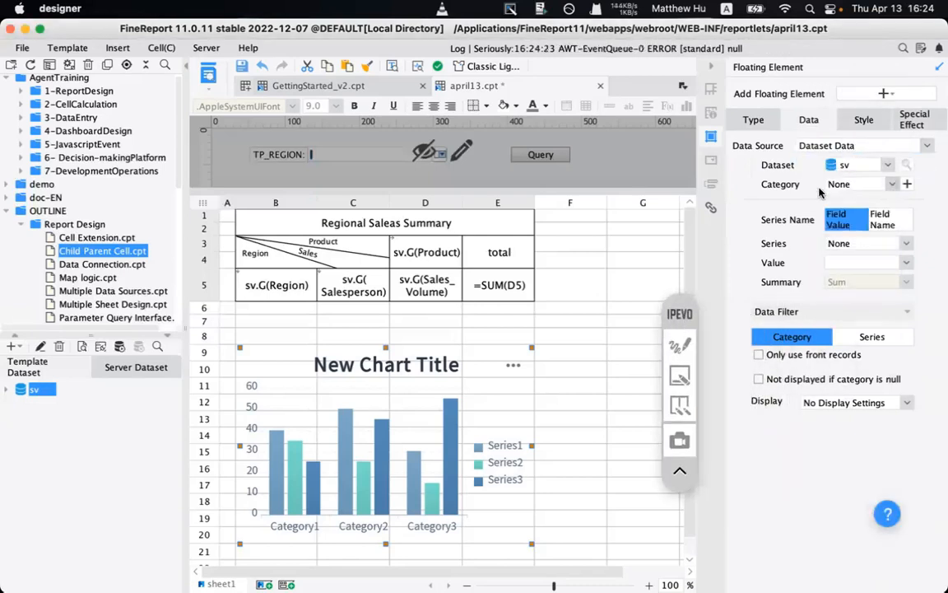
pyautogui.click(683, 346)
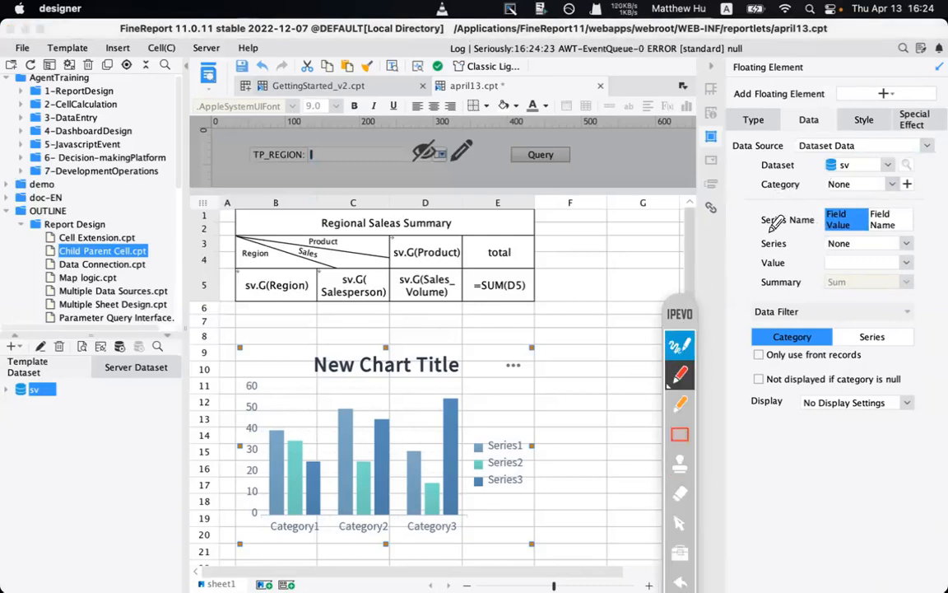
pyautogui.moveTo(750, 197); pyautogui.dragTo(903, 198)
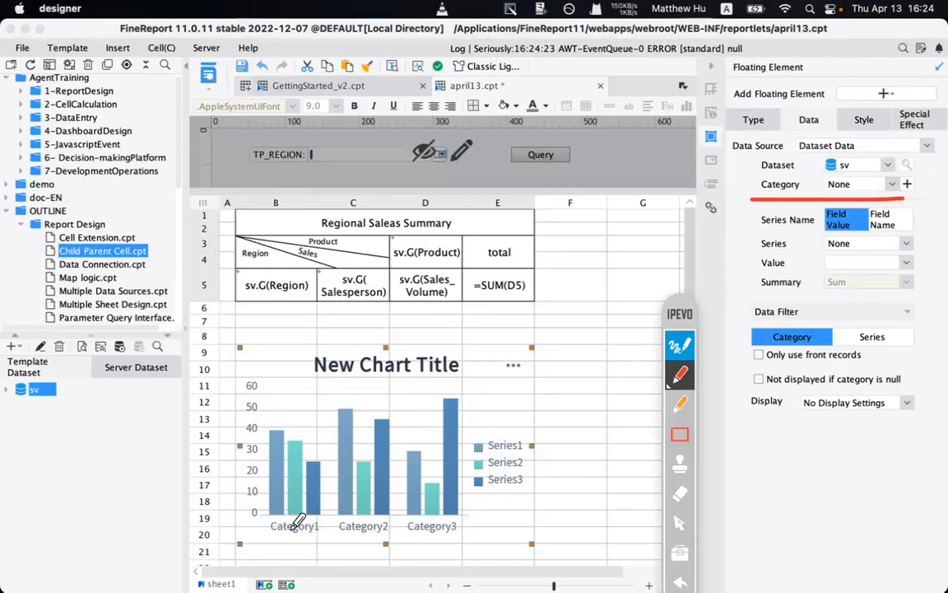
pyautogui.moveTo(284, 556)
pyautogui.mouseDown()
pyautogui.moveTo(284, 540)
pyautogui.moveTo(295, 547)
pyautogui.mouseUp()
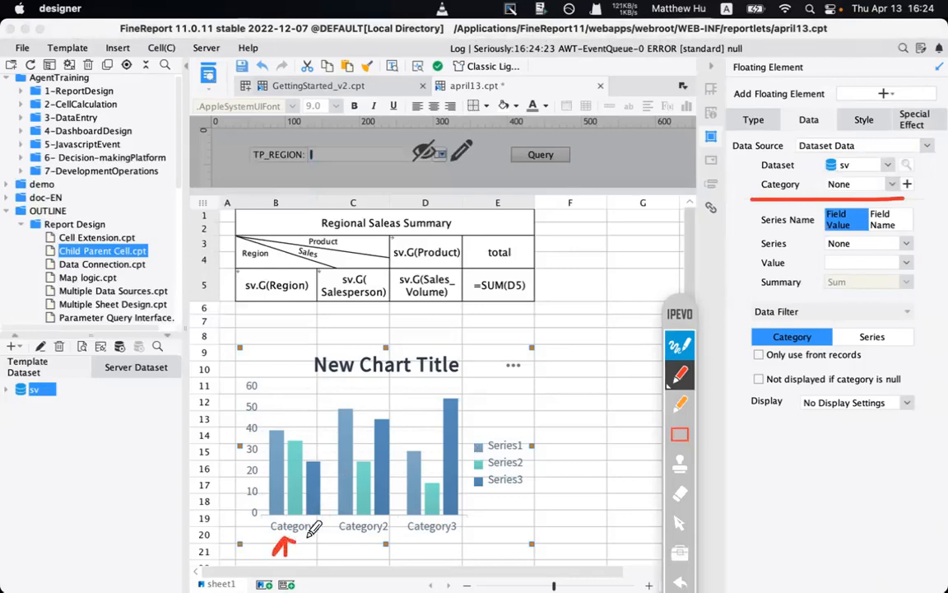
pyautogui.moveTo(517, 406)
pyautogui.mouseDown()
pyautogui.moveTo(522, 418)
pyautogui.moveTo(543, 392)
pyautogui.moveTo(547, 421)
pyautogui.mouseUp()
pyautogui.moveTo(737, 219)
pyautogui.mouseDown()
pyautogui.moveTo(753, 218)
pyautogui.moveTo(741, 233)
pyautogui.moveTo(912, 240)
pyautogui.mouseUp()
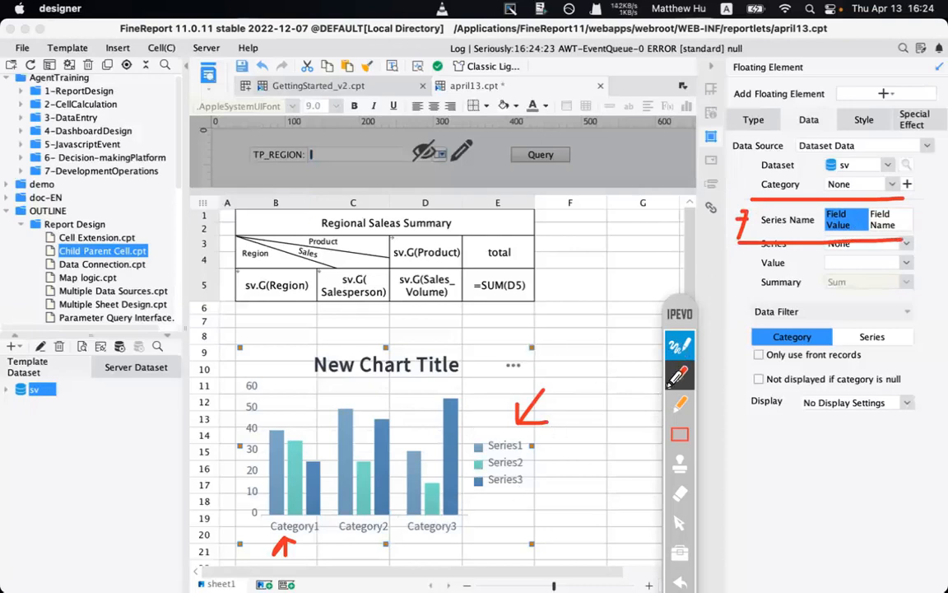
pyautogui.moveTo(680, 317); pyautogui.dragTo(674, 234)
pyautogui.click(675, 556)
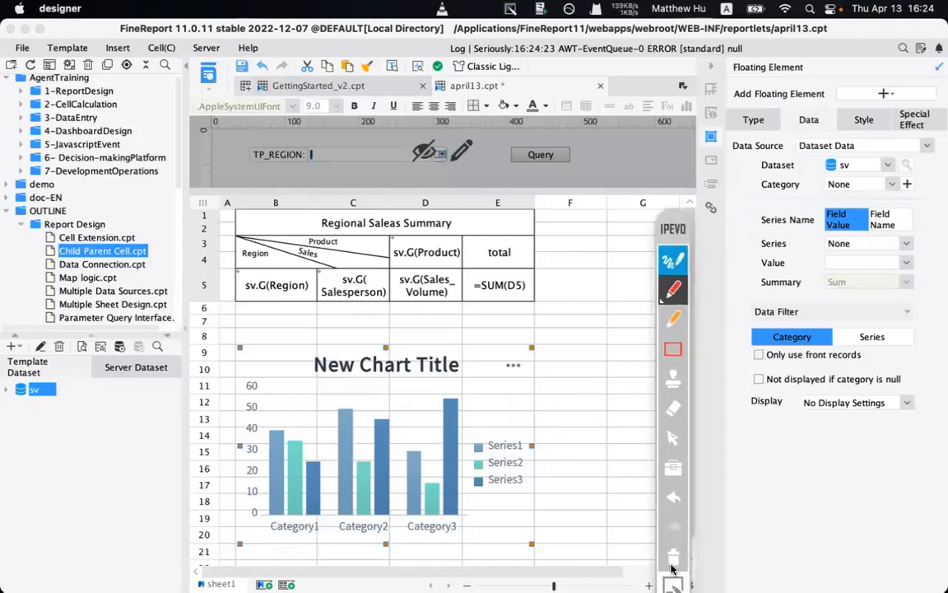
pyautogui.click(674, 584)
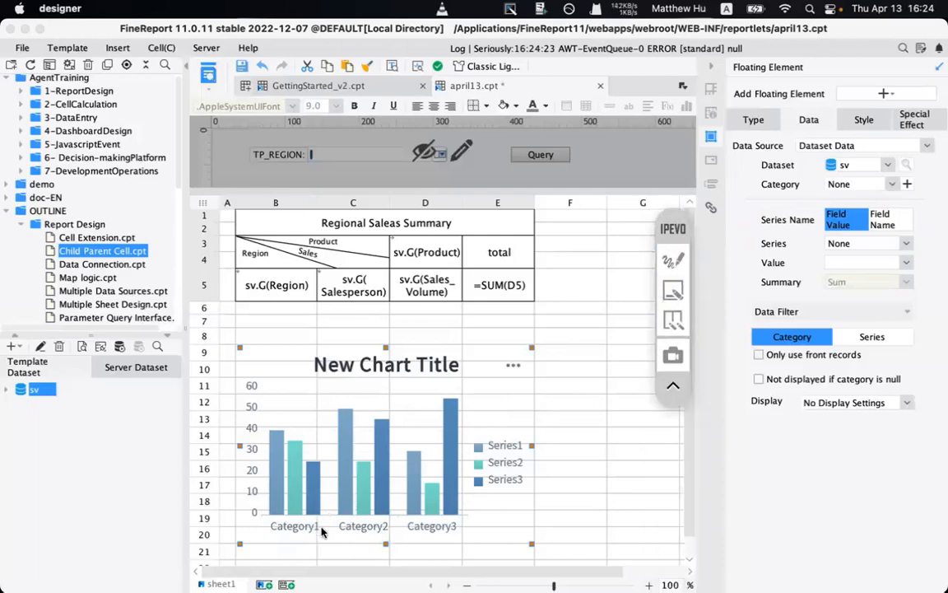
pyautogui.moveTo(455, 580)
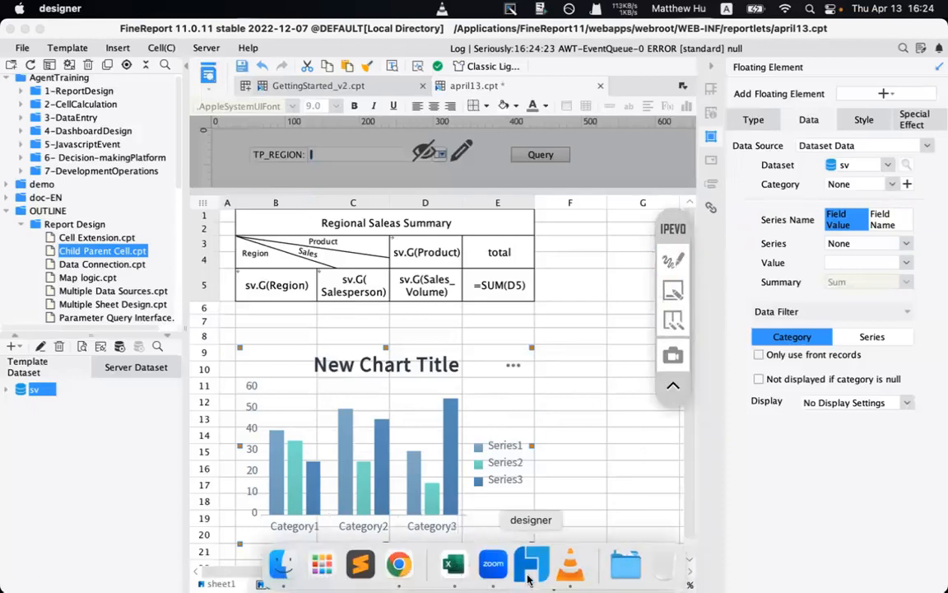
# - Check the GettingStarted_v2 Sales Summary chart in Chrome, then return to the designer
pyautogui.click(399, 565)
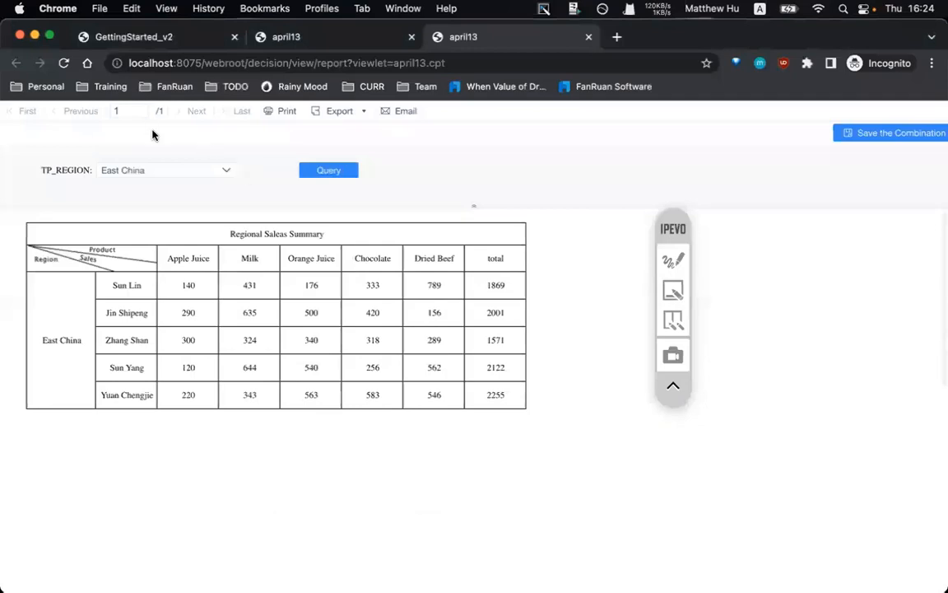
pyautogui.click(161, 43)
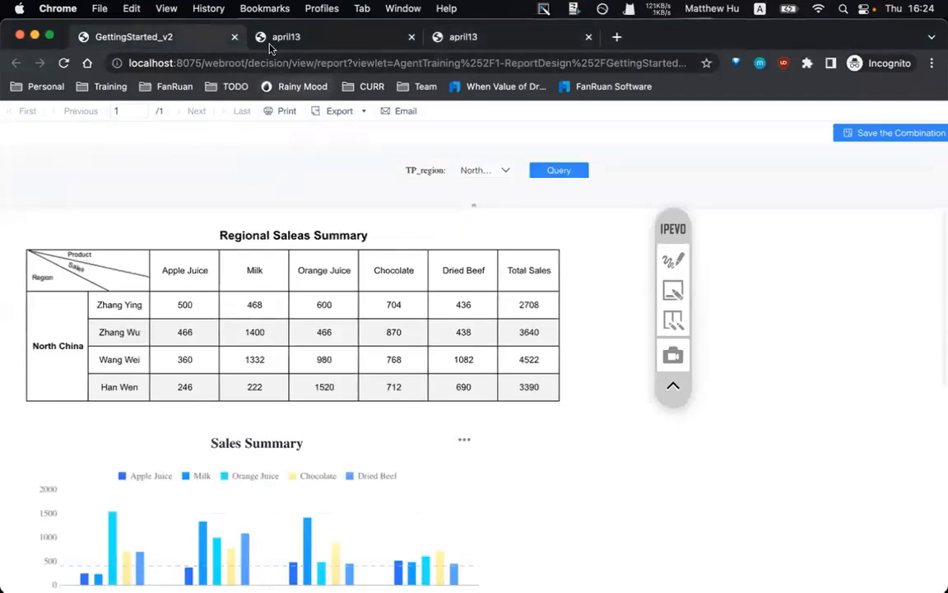
pyautogui.scroll(-3, 258, 422)
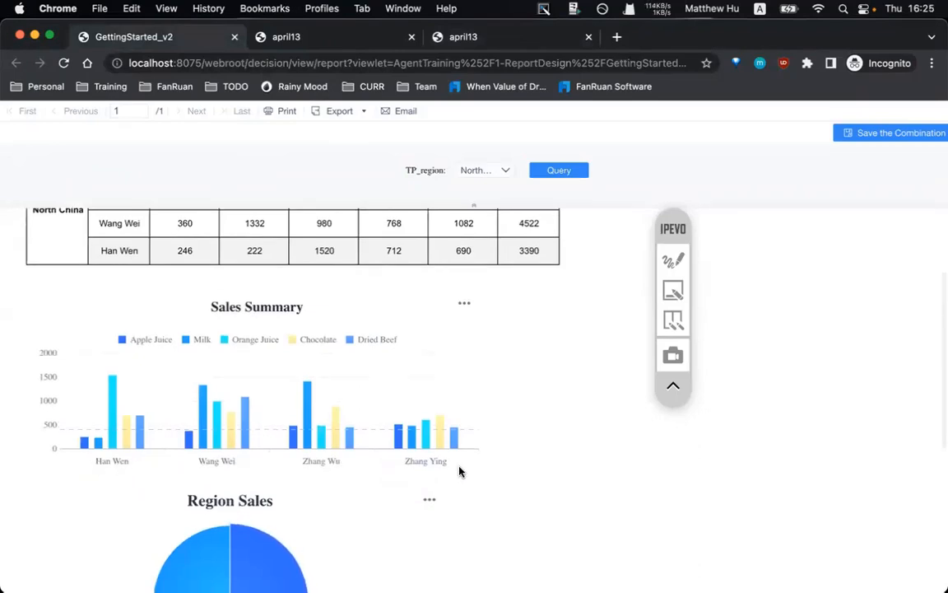
pyautogui.click(529, 568)
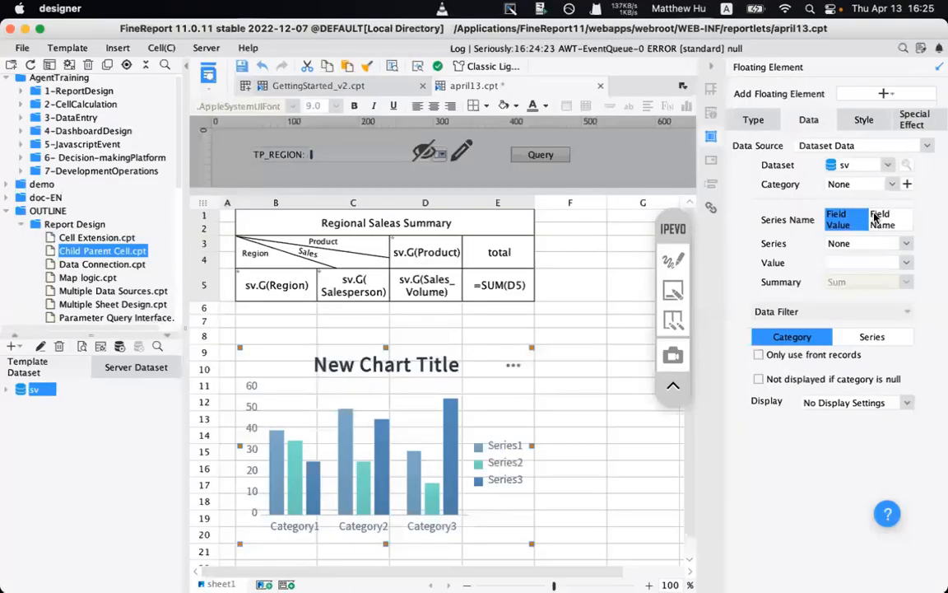
# - Set the chart's category to Salesperson, series to Product and value to Sales_Volume
pyautogui.click(858, 187)
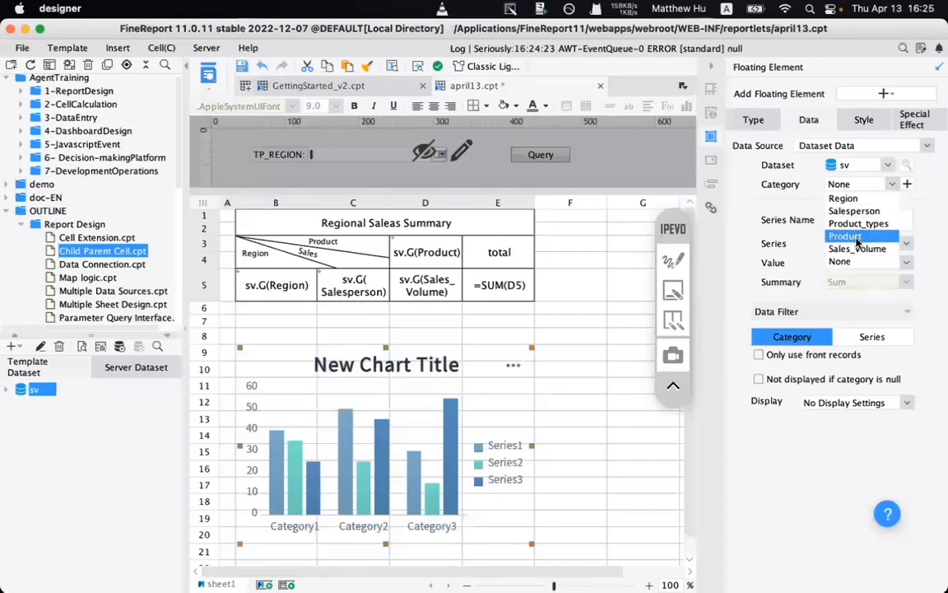
pyautogui.click(856, 212)
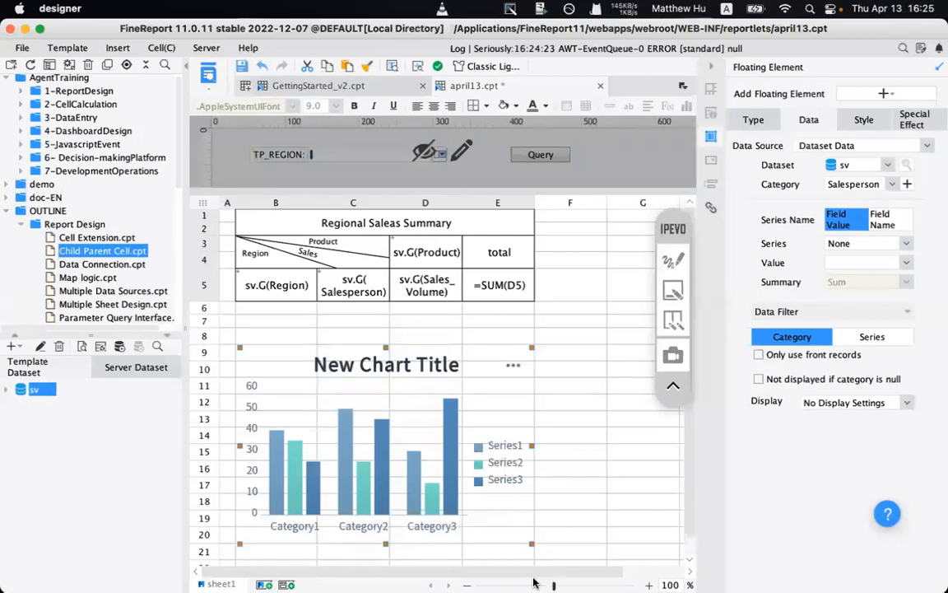
pyautogui.click(398, 564)
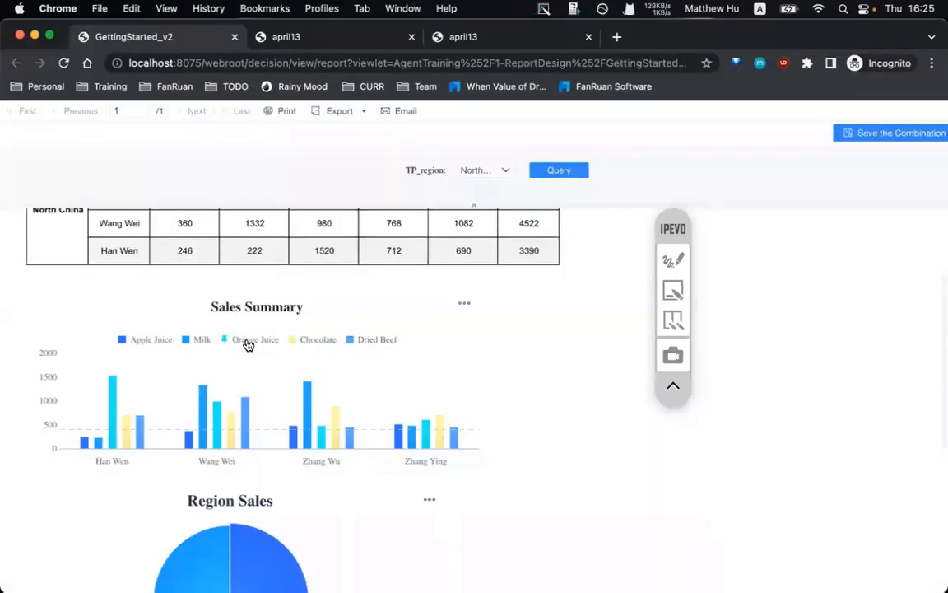
pyautogui.moveTo(400, 574)
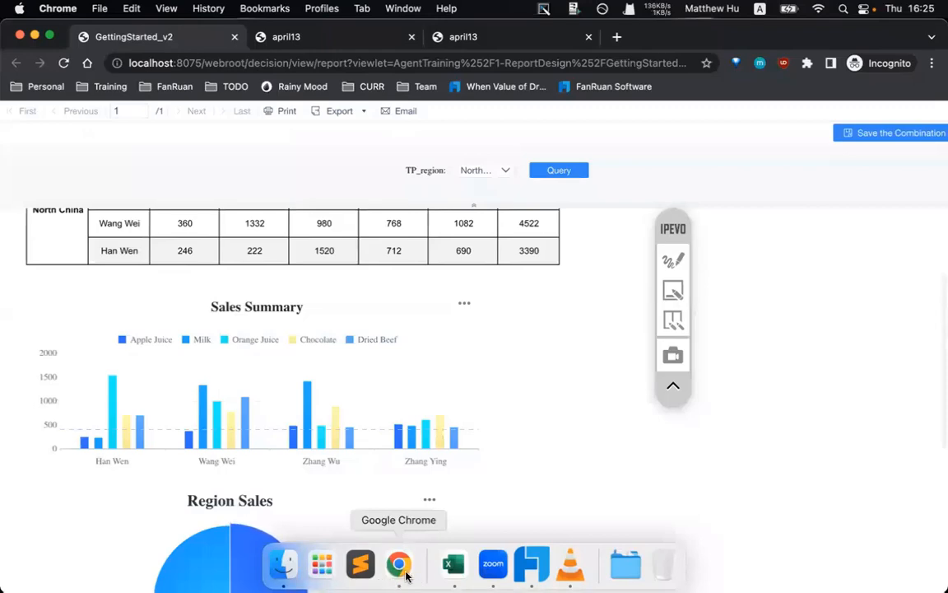
pyautogui.click(532, 564)
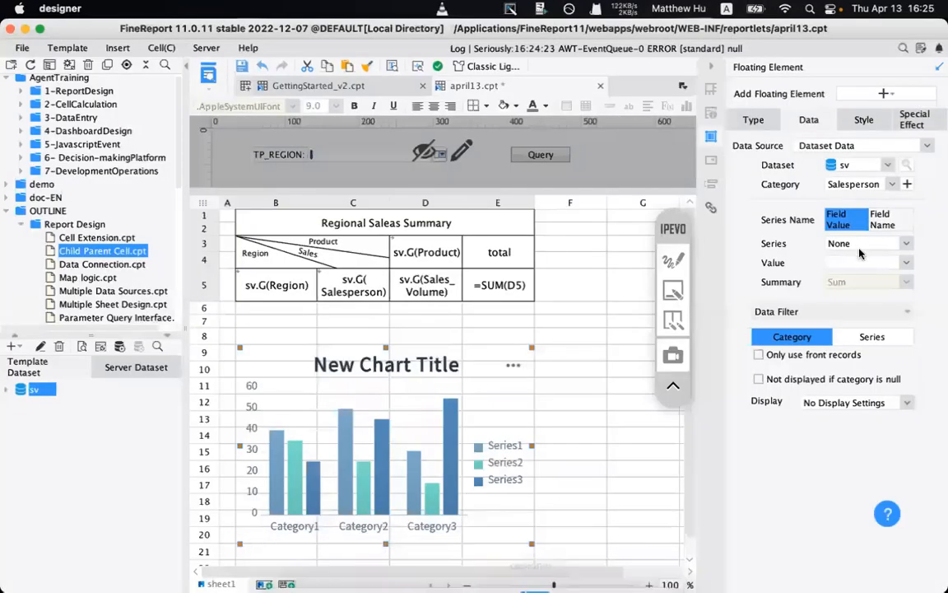
pyautogui.click(861, 246)
pyautogui.click(857, 294)
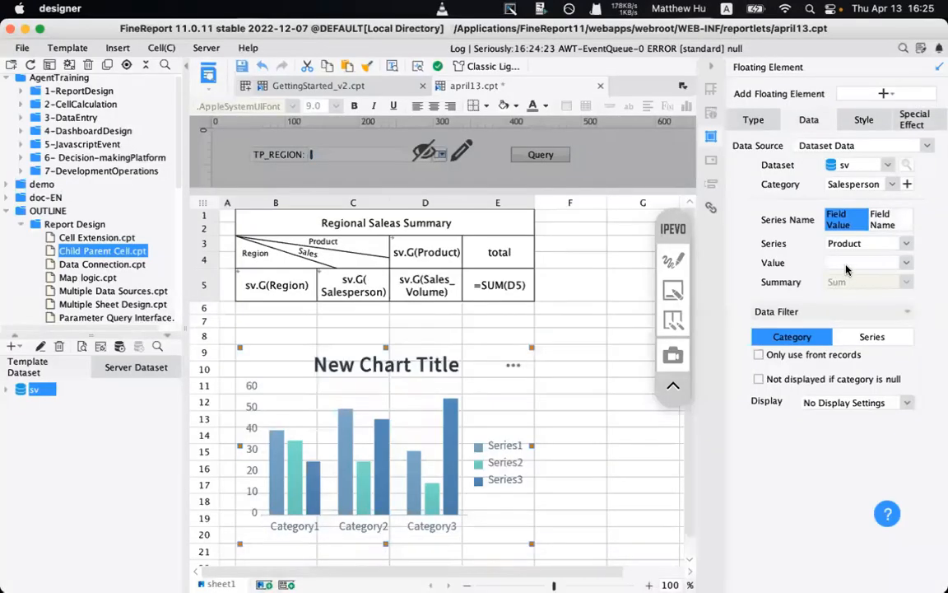
pyautogui.click(865, 262)
pyautogui.click(860, 327)
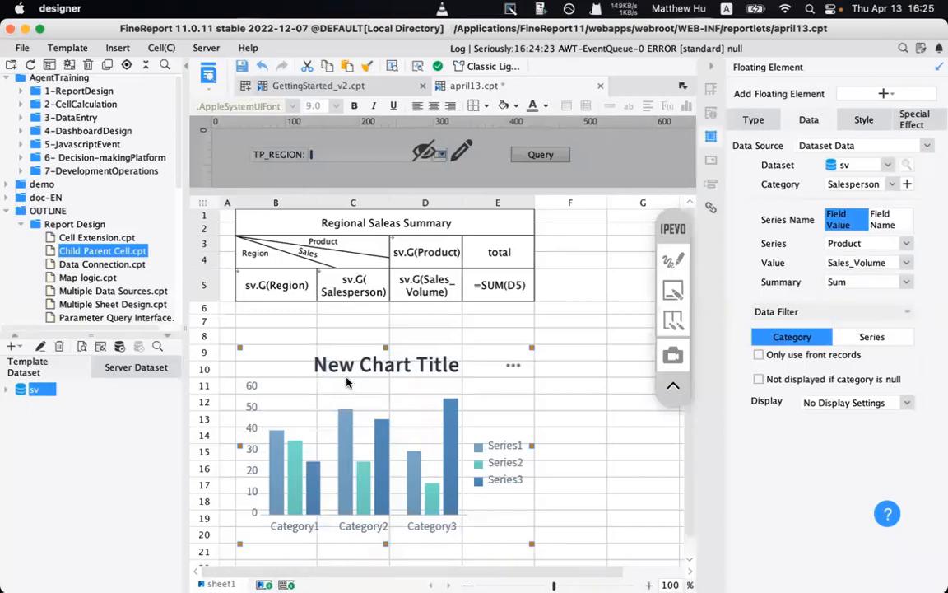
# - Circle the New Chart Title heading and the title, legend and label style settings
pyautogui.click(673, 261)
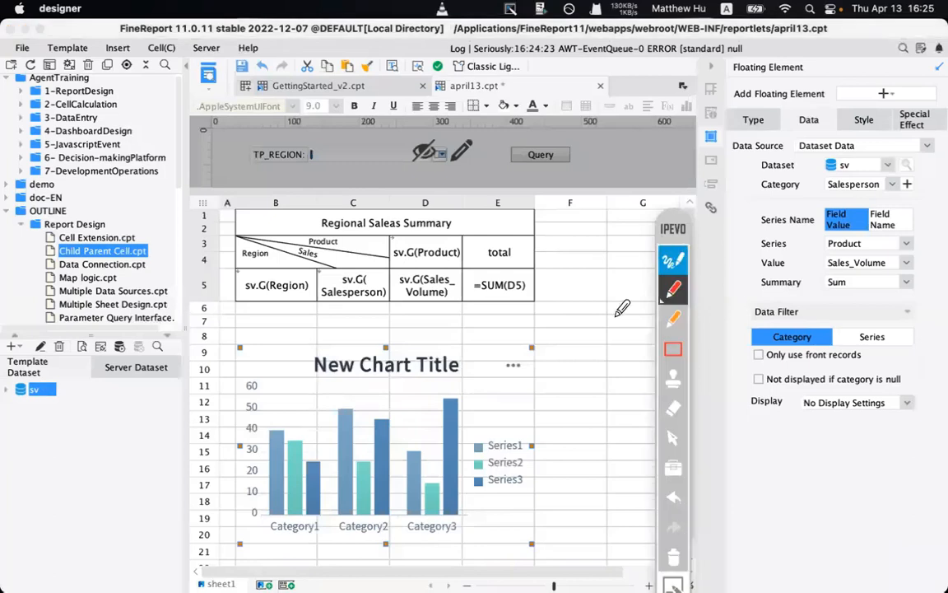
pyautogui.click(303, 380)
pyautogui.moveTo(356, 375)
pyautogui.mouseDown()
pyautogui.moveTo(276, 346)
pyautogui.moveTo(354, 387)
pyautogui.mouseUp()
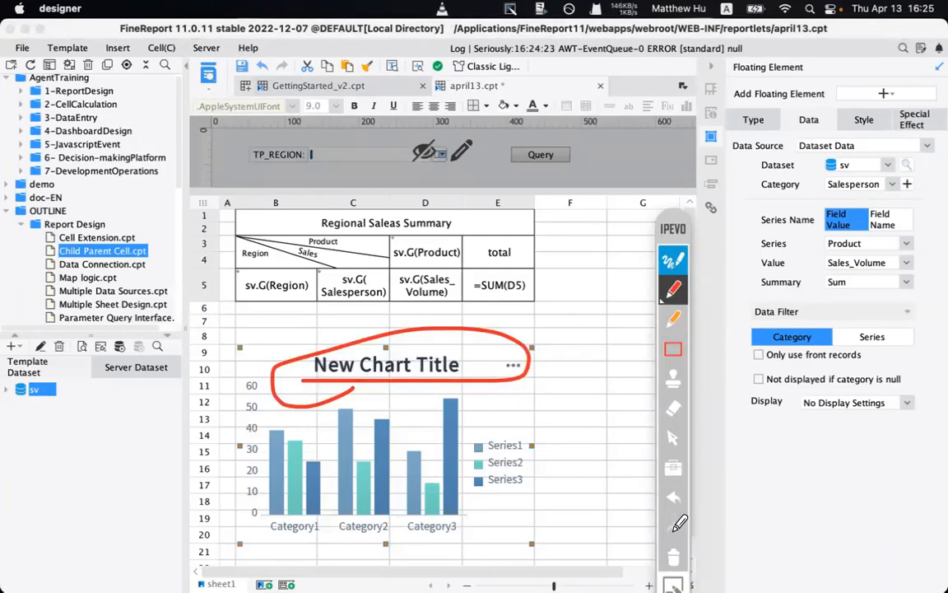
pyautogui.click(676, 253)
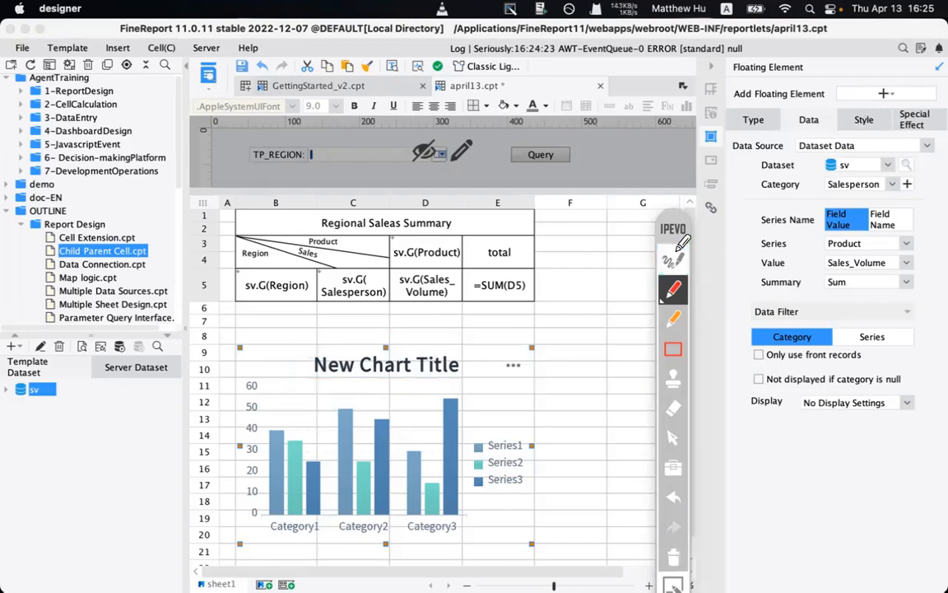
pyautogui.click(854, 119)
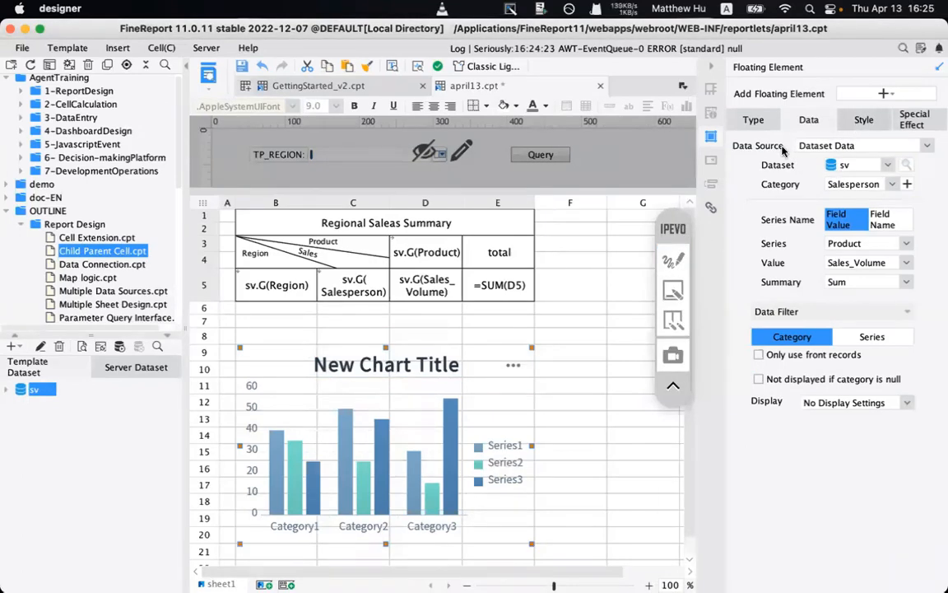
pyautogui.hotkey('ctrl', 'Up')
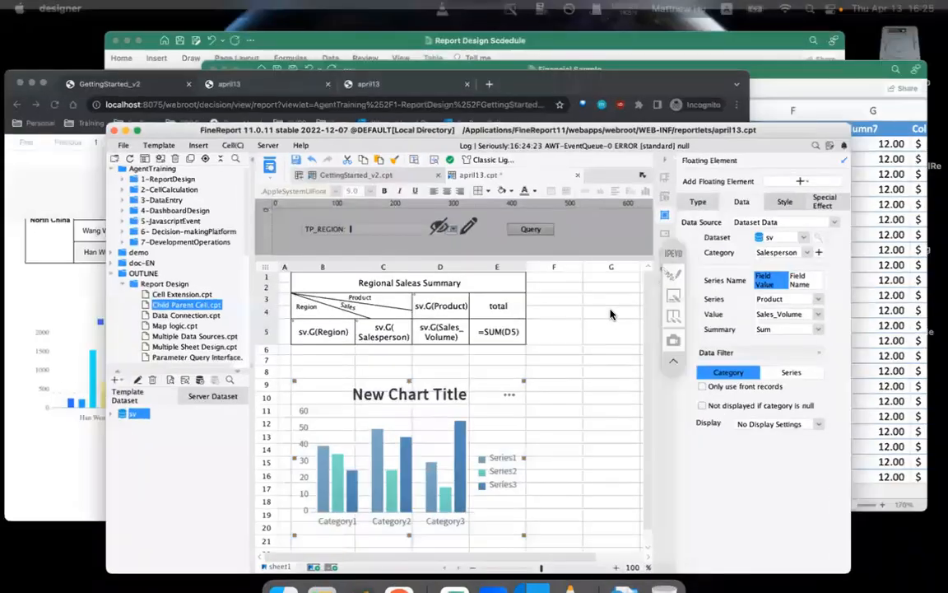
pyautogui.click(611, 313)
pyautogui.moveTo(674, 230); pyautogui.dragTo(711, 280)
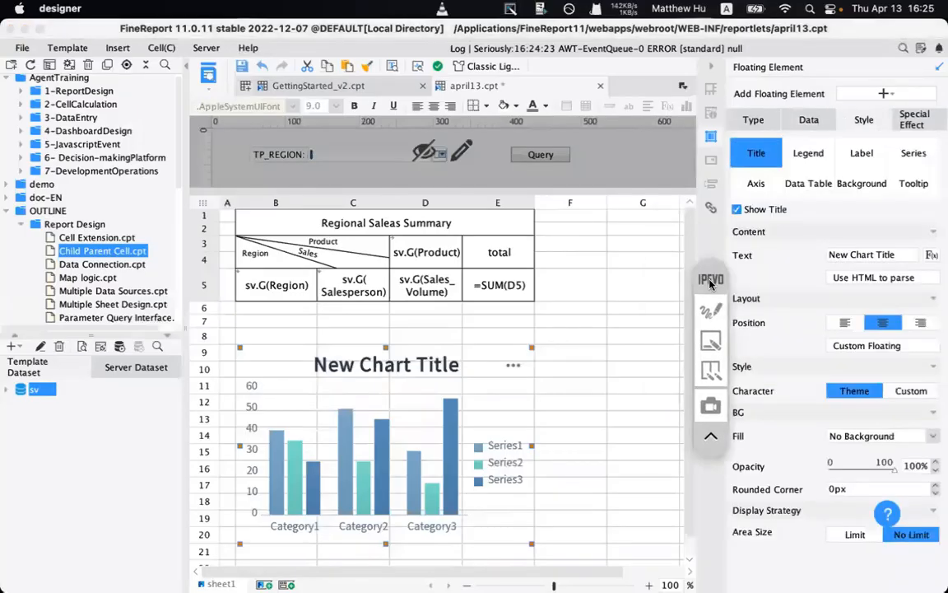
pyautogui.click(711, 308)
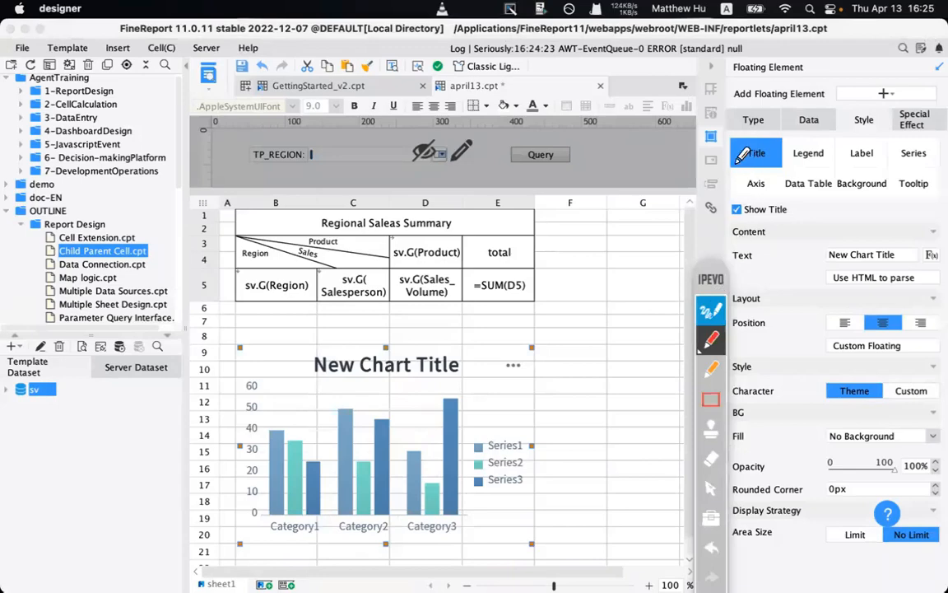
pyautogui.moveTo(786, 147)
pyautogui.mouseDown()
pyautogui.moveTo(745, 163)
pyautogui.moveTo(733, 140)
pyautogui.mouseUp()
pyautogui.moveTo(793, 167); pyautogui.dragTo(875, 164)
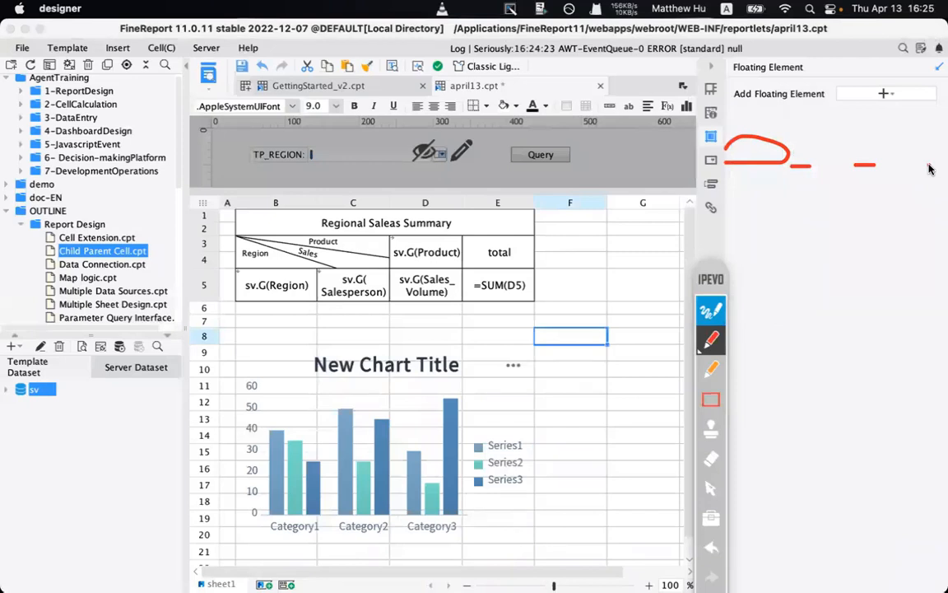
pyautogui.click(713, 313)
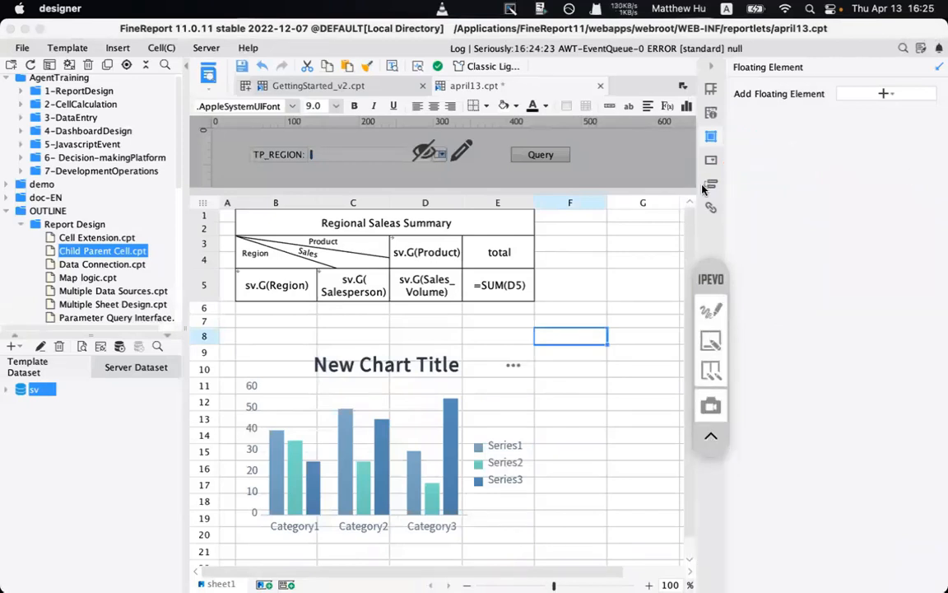
# - Reselect the column chart and bring up its Style settings
pyautogui.click(712, 113)
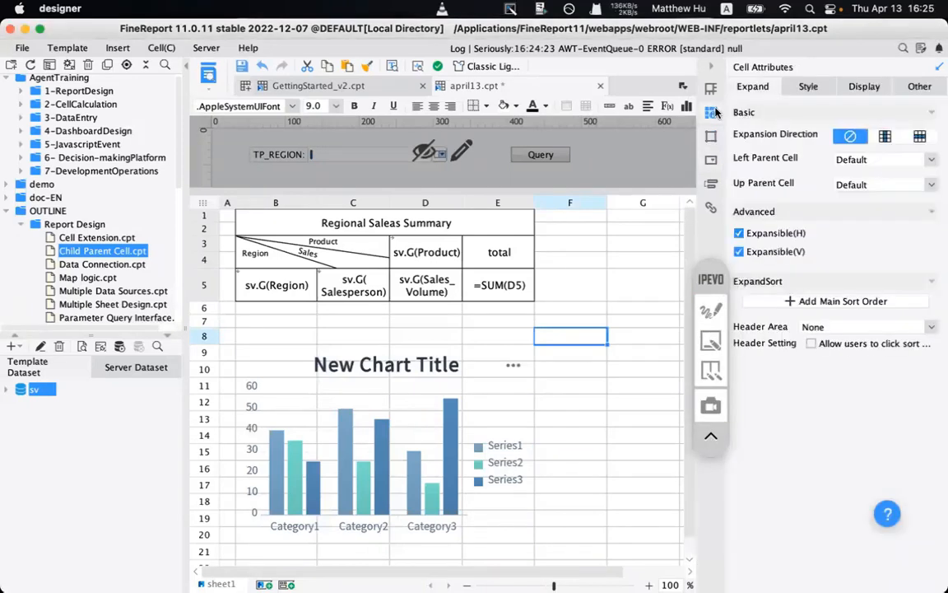
pyautogui.click(803, 88)
pyautogui.click(712, 89)
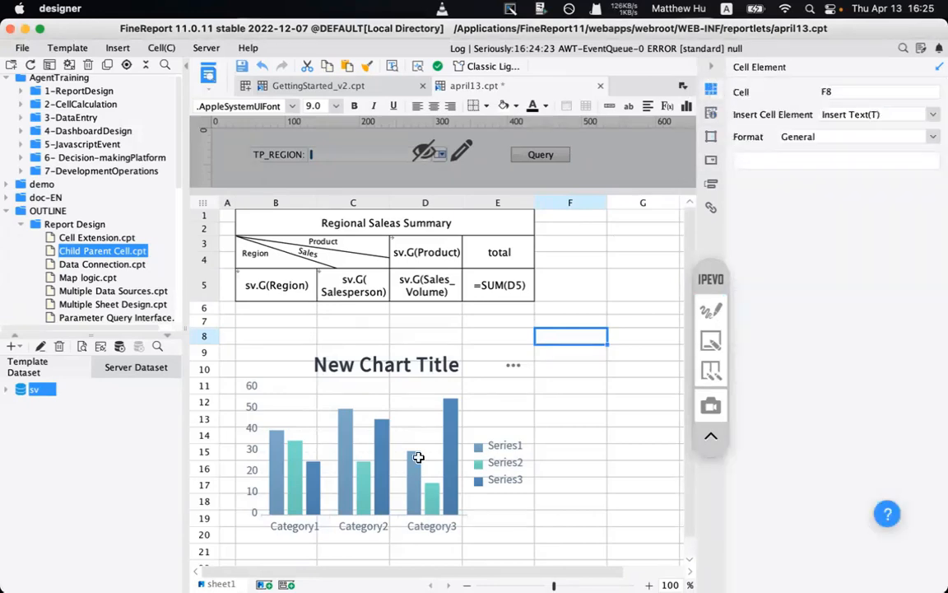
pyautogui.click(453, 442)
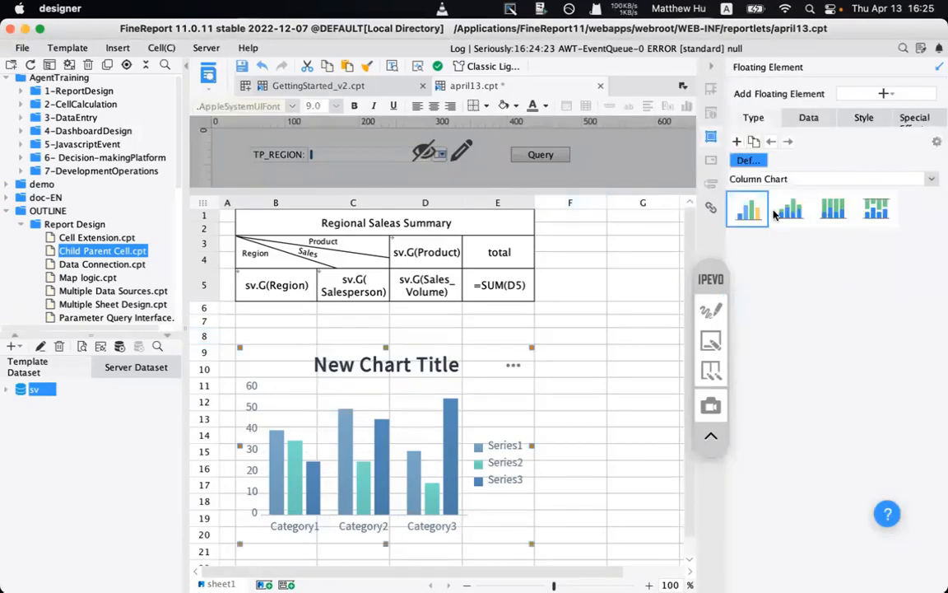
pyautogui.click(809, 120)
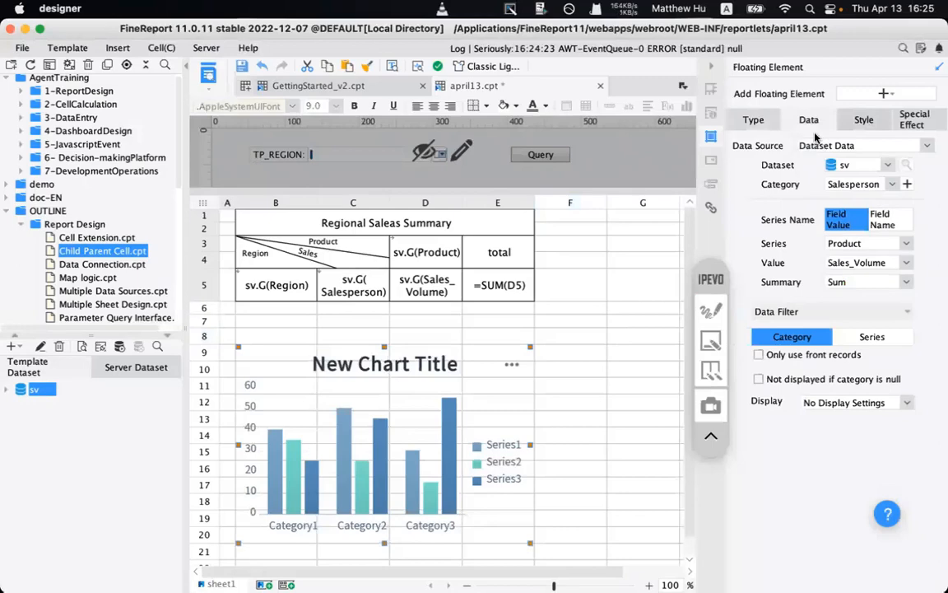
pyautogui.click(861, 120)
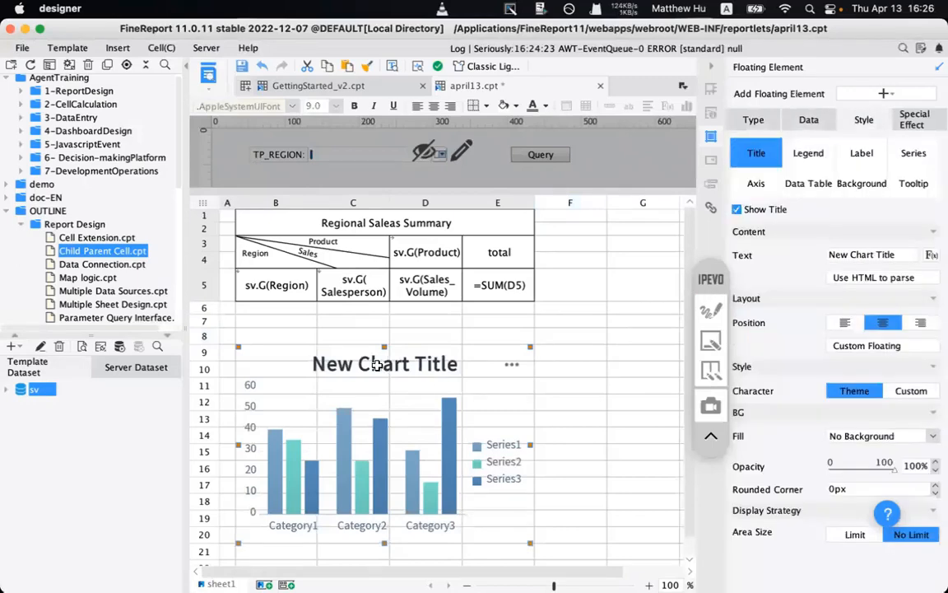
# - Hide the chart title and move the legend to the top
pyautogui.click(746, 210)
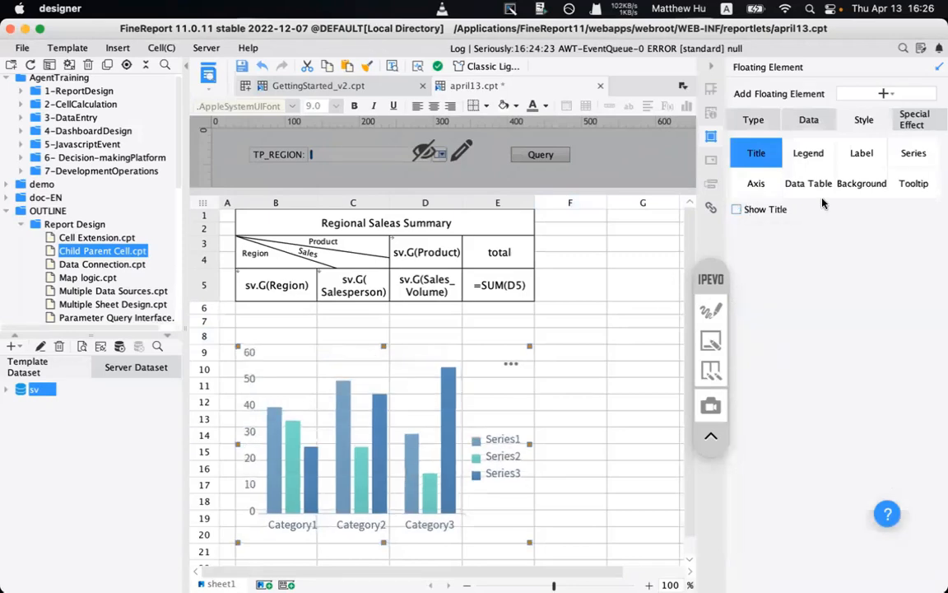
pyautogui.click(807, 158)
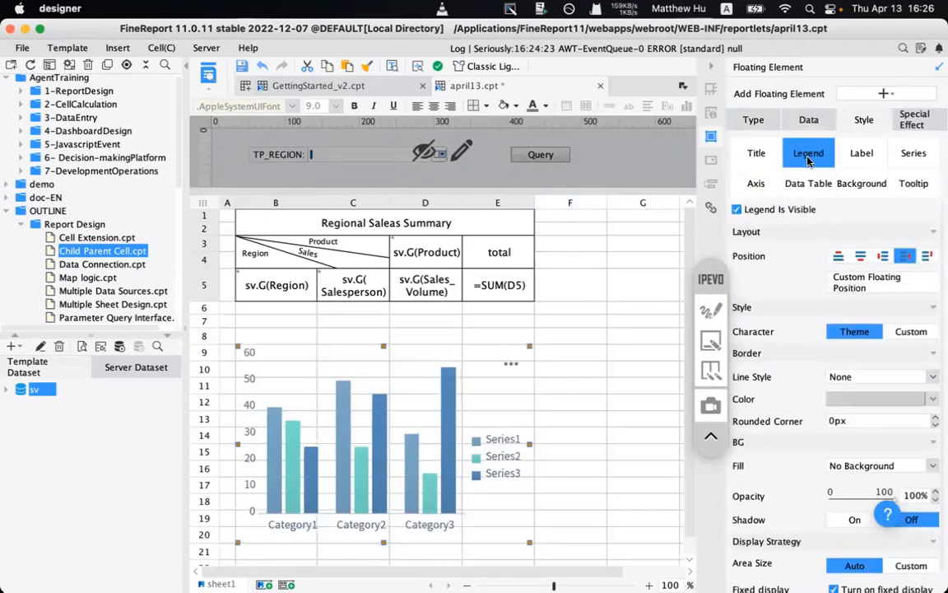
pyautogui.click(860, 257)
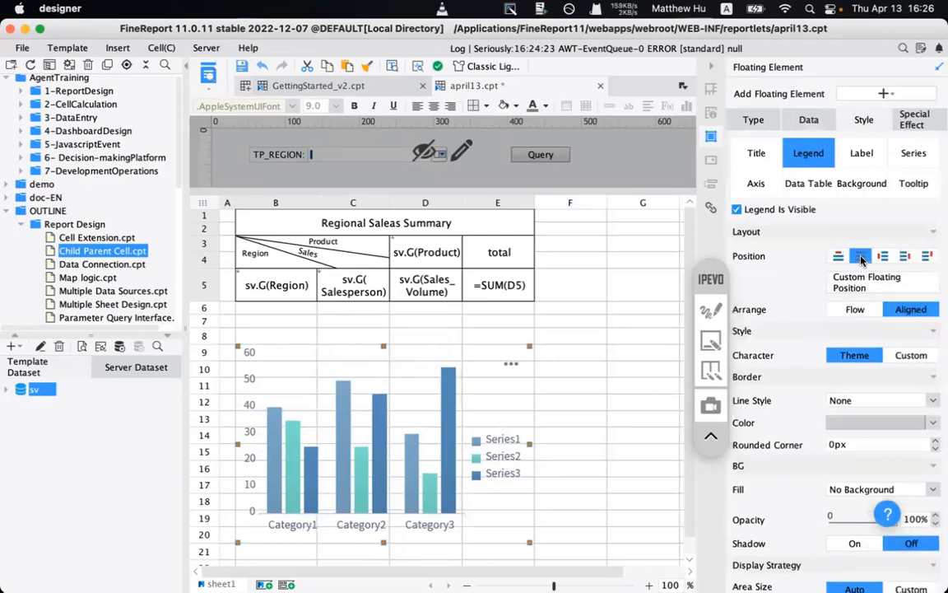
pyautogui.click(840, 256)
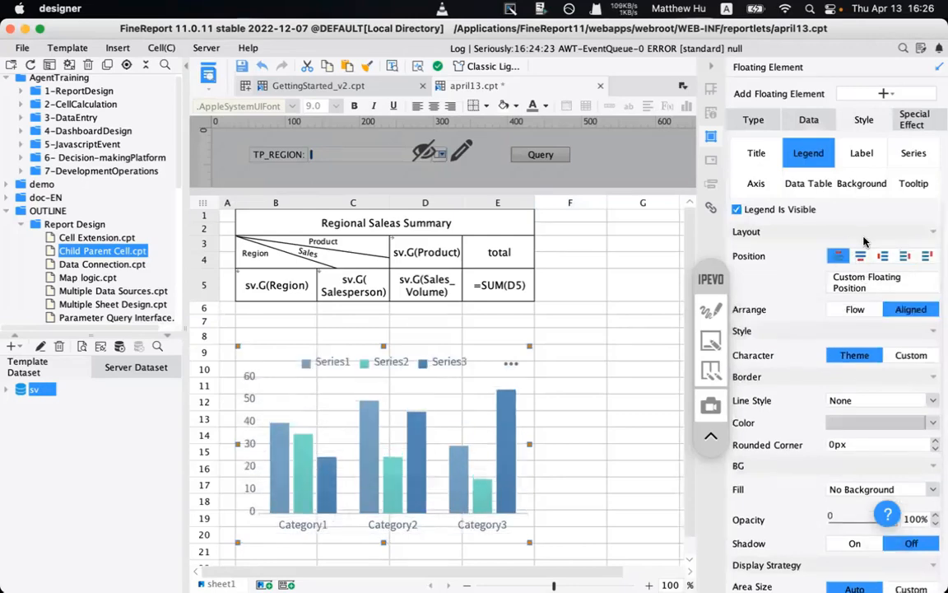
# - Apply the blue purple colour scheme to the chart series
pyautogui.click(911, 155)
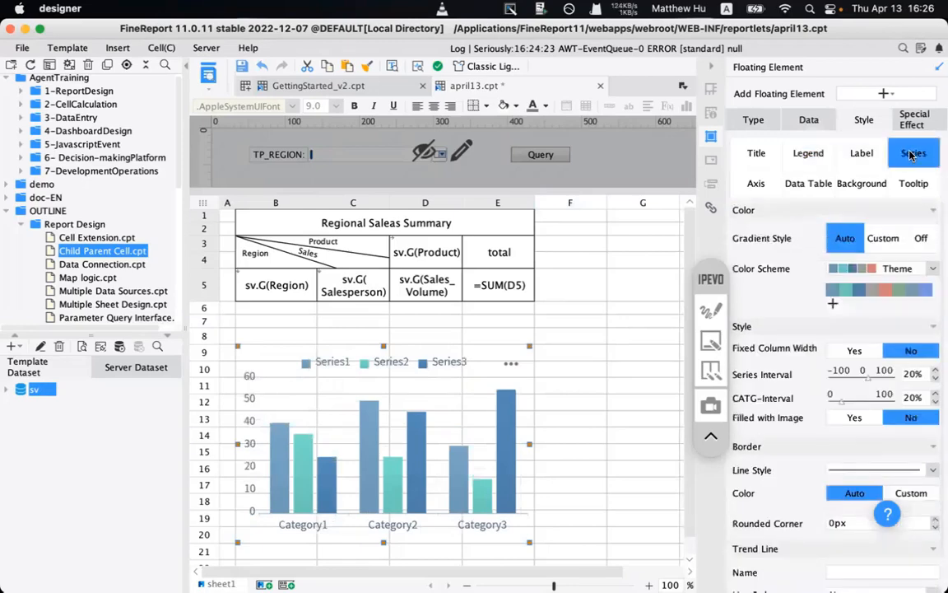
pyautogui.click(878, 272)
pyautogui.scroll(-3, 875, 350)
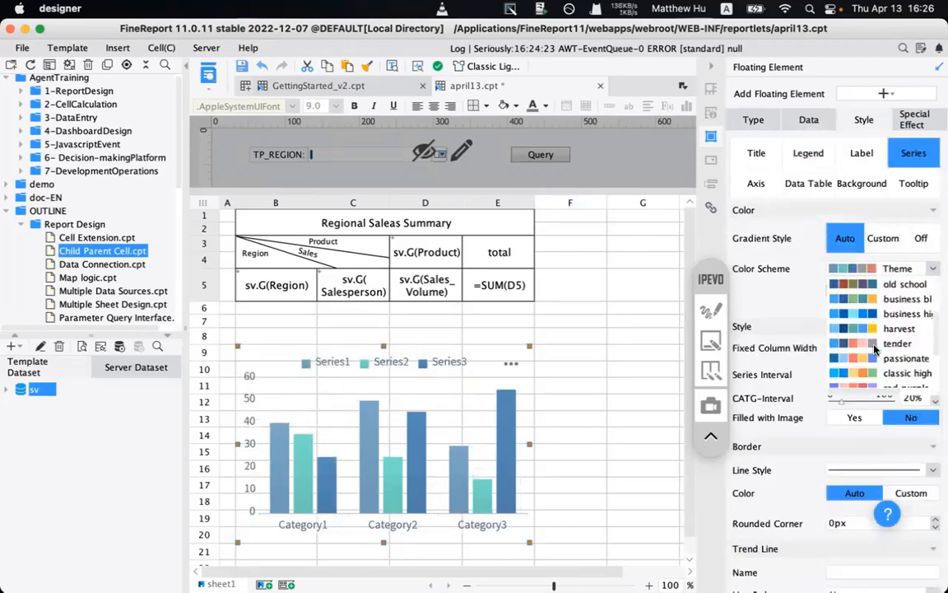
pyautogui.scroll(-4, 875, 350)
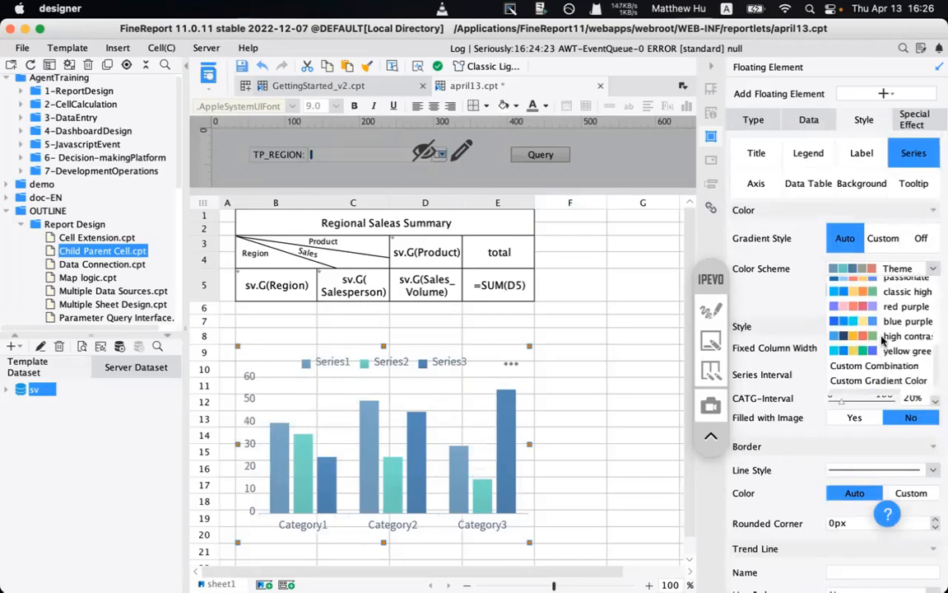
pyautogui.scroll(3, 882, 324)
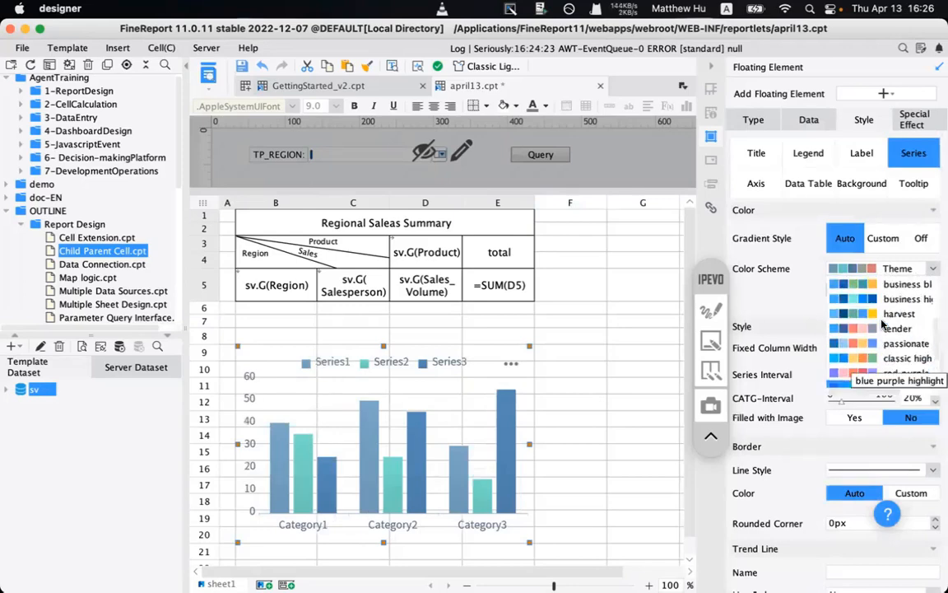
pyautogui.scroll(3, 882, 330)
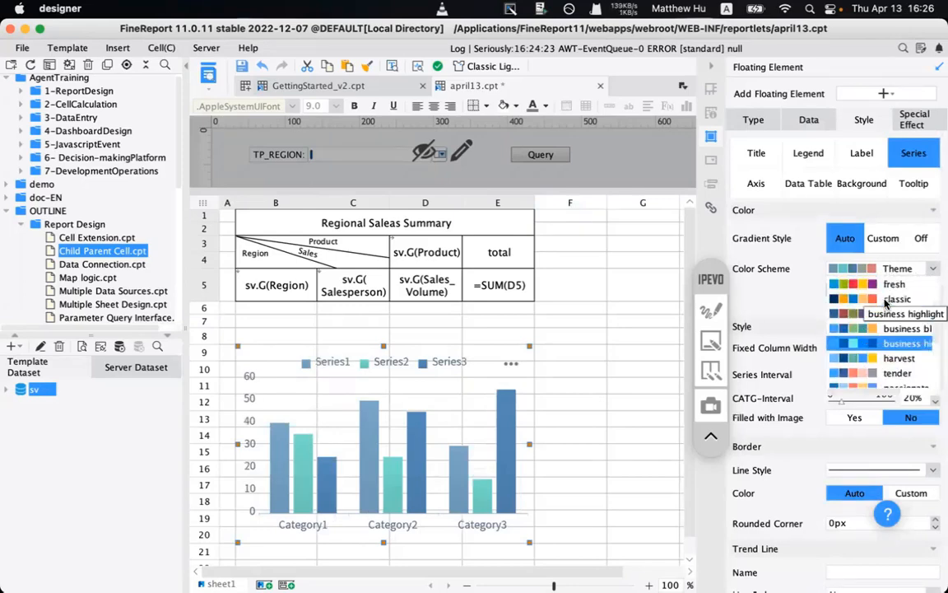
pyautogui.scroll(-3, 887, 352)
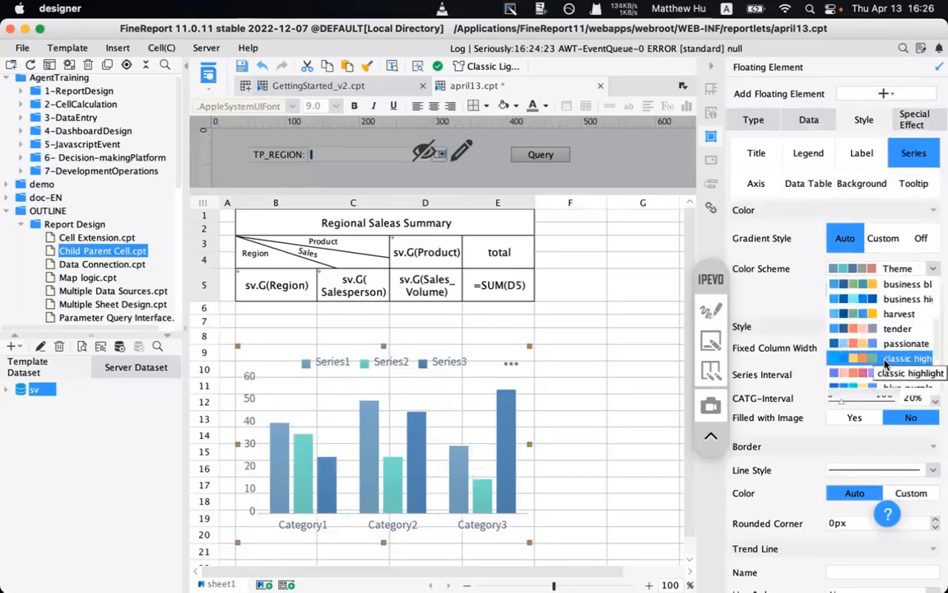
pyautogui.scroll(-5, 886, 362)
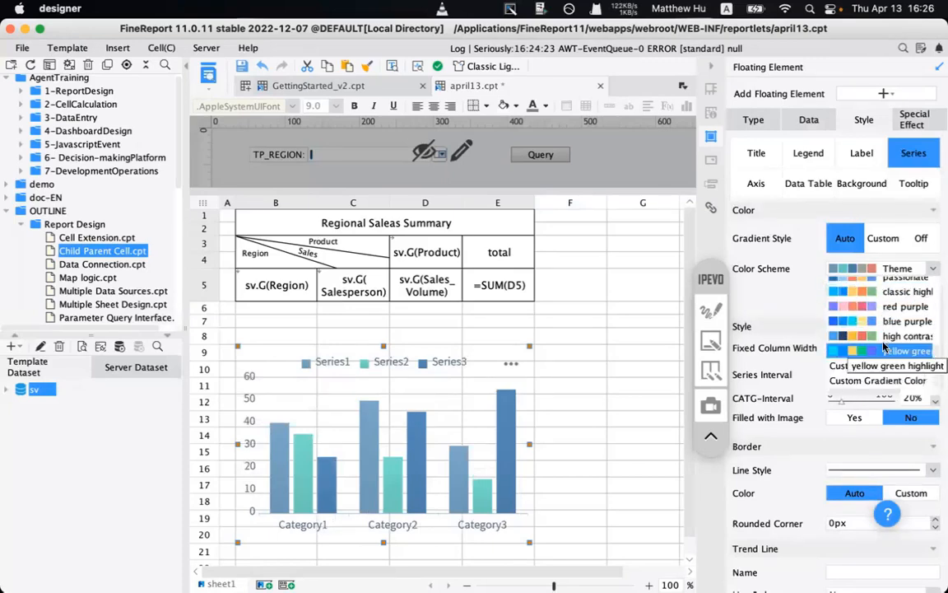
pyautogui.click(856, 322)
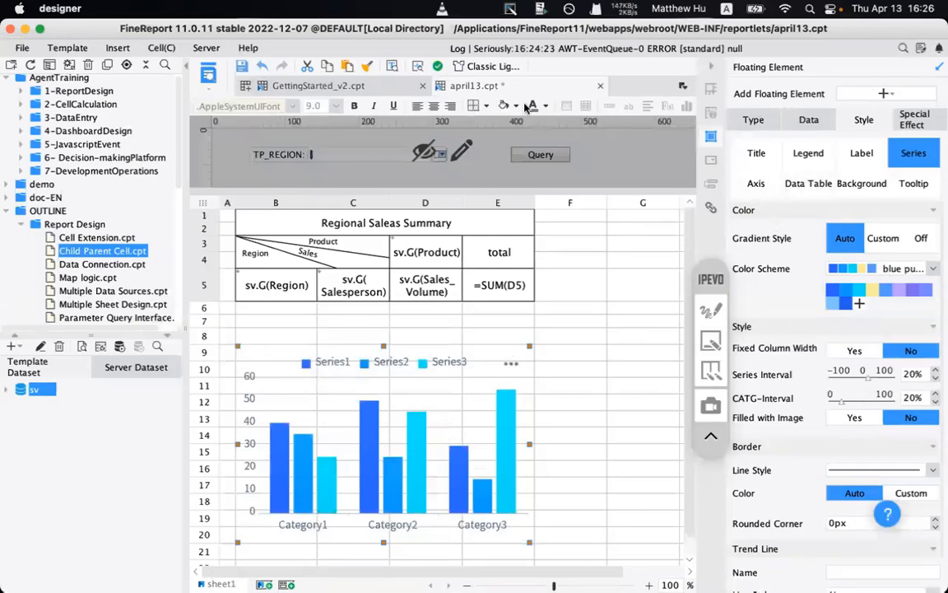
pyautogui.click(209, 77)
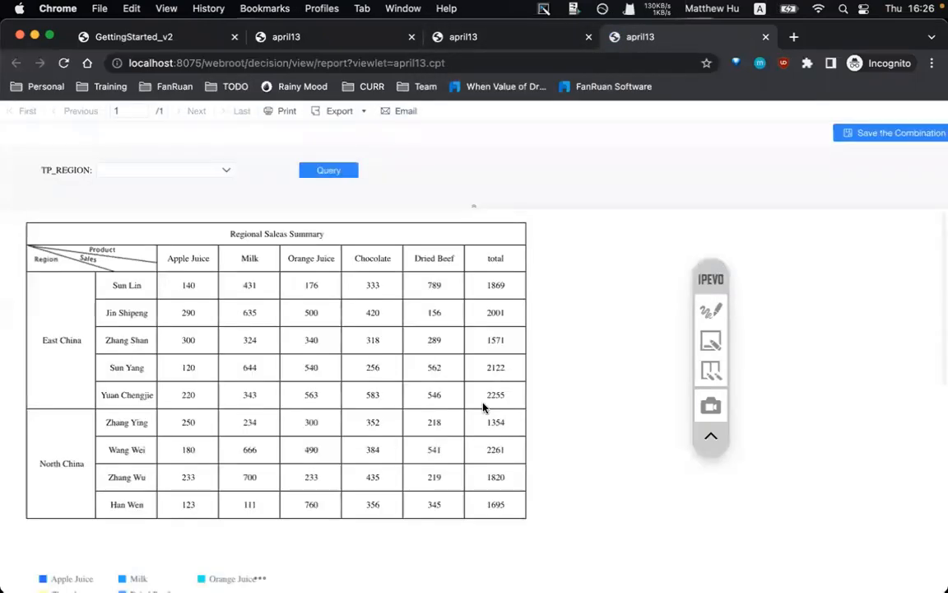
# - Scroll the april13 preview and frame the column chart and a North China salesperson row
pyautogui.scroll(-5, 483, 407)
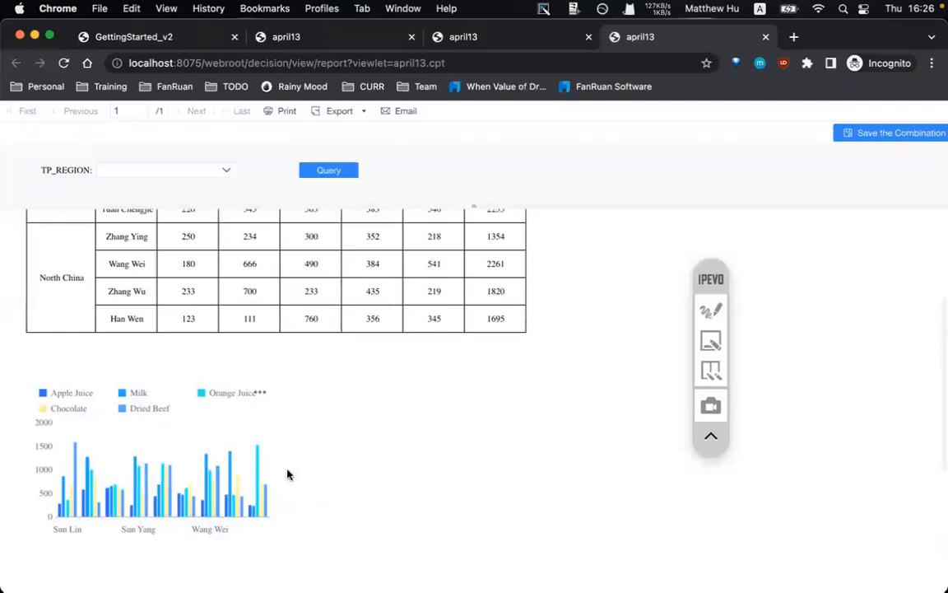
pyautogui.scroll(5, 288, 474)
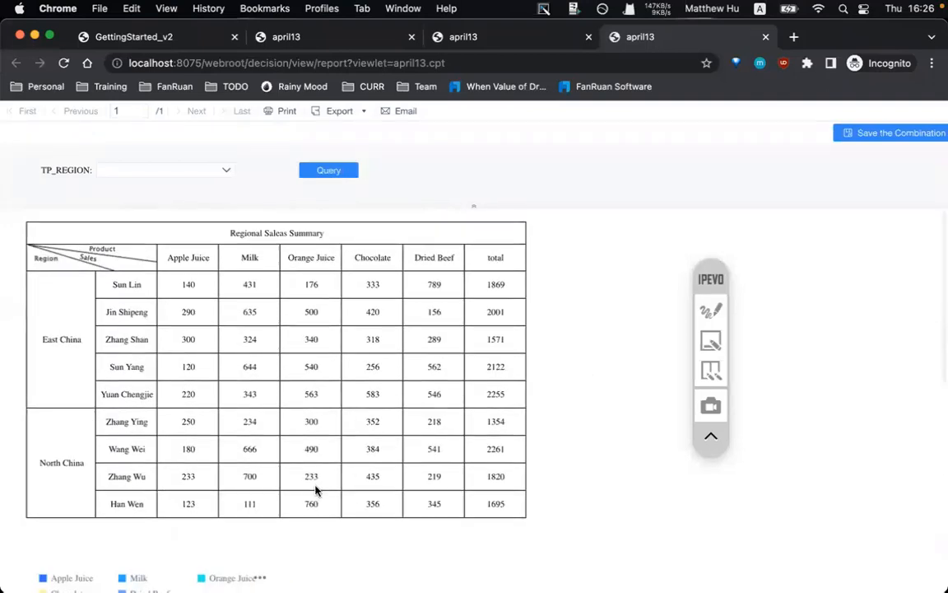
pyautogui.scroll(-6, 315, 491)
pyautogui.click(712, 308)
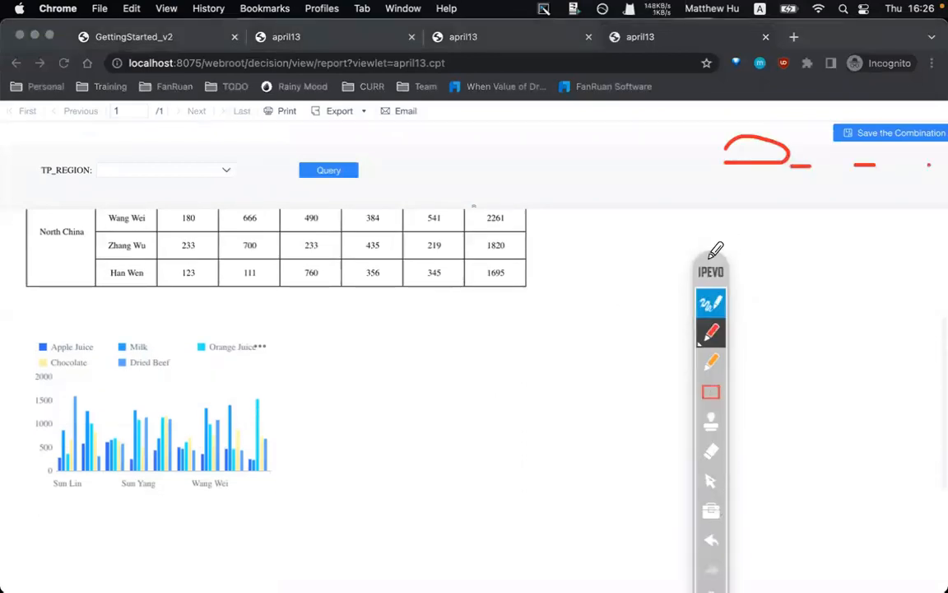
pyautogui.click(709, 481)
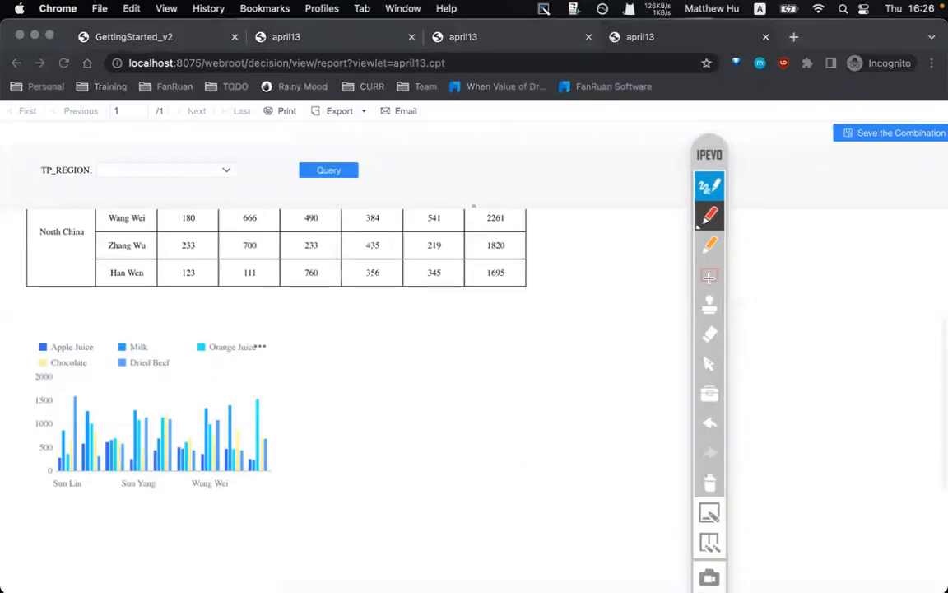
pyautogui.click(709, 277)
pyautogui.moveTo(14, 281); pyautogui.dragTo(319, 507)
pyautogui.click(355, 488)
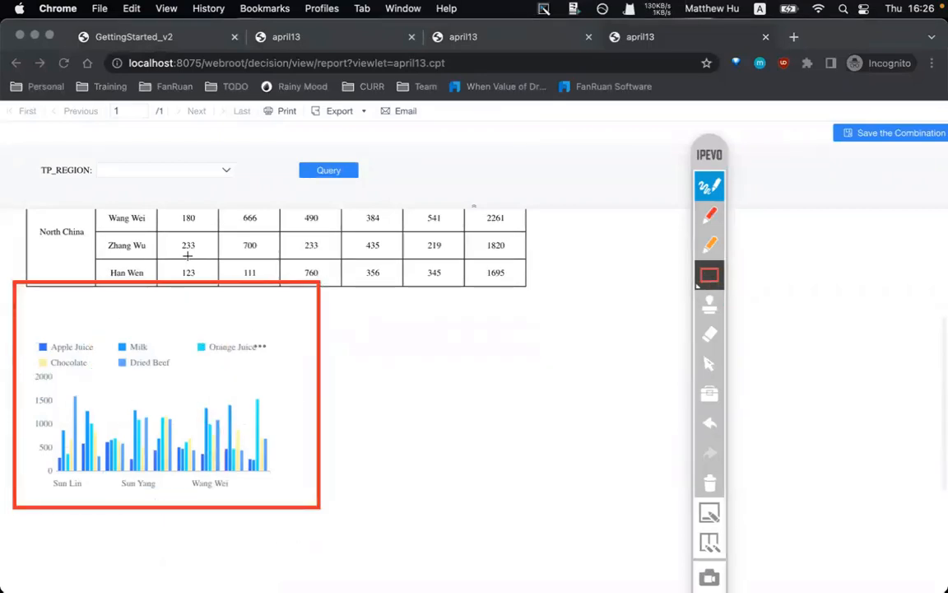
pyautogui.moveTo(8, 228); pyautogui.dragTo(547, 262)
pyautogui.click(540, 293)
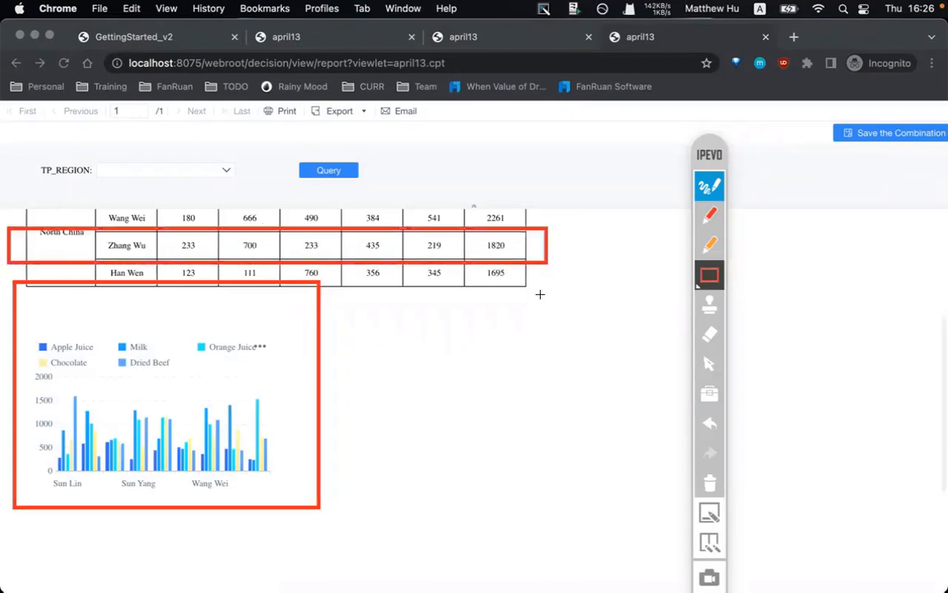
pyautogui.click(717, 185)
pyautogui.scroll(5, 461, 329)
# - In the Chrome preview, box the Apple Juice header and circle the total header, then clear
pyautogui.moveTo(449, 583)
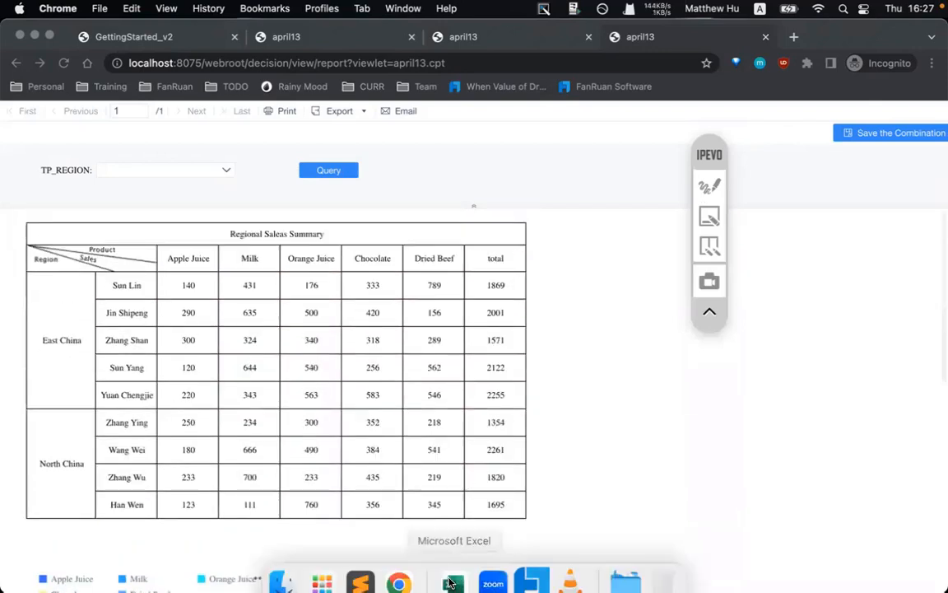
pyautogui.click(399, 581)
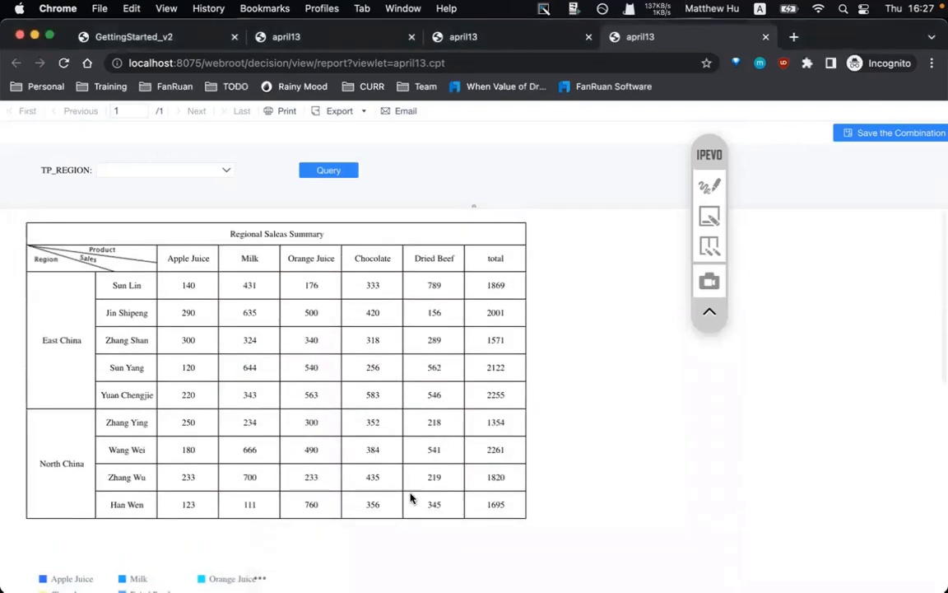
pyautogui.click(718, 186)
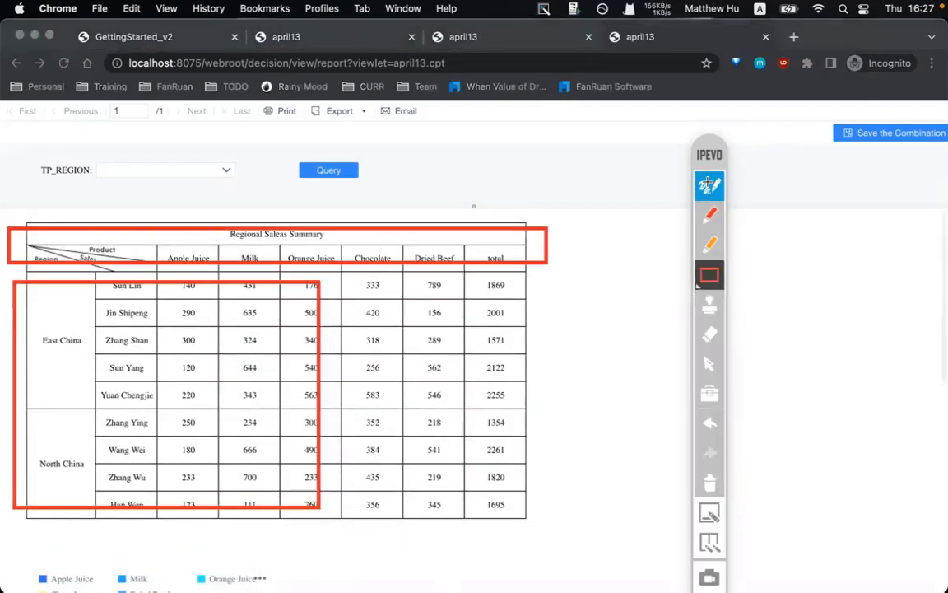
pyautogui.click(709, 480)
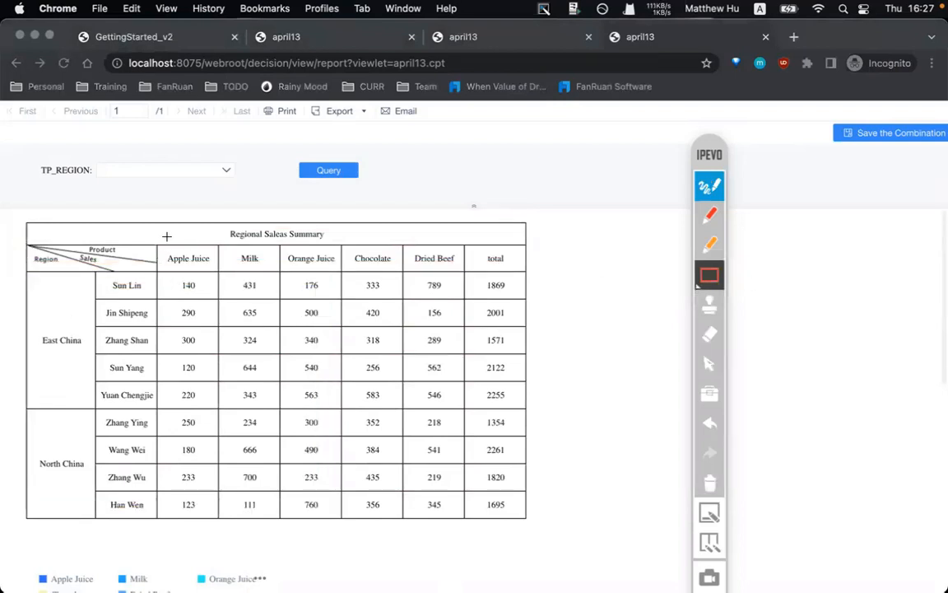
pyautogui.moveTo(159, 241)
pyautogui.mouseDown()
pyautogui.moveTo(224, 274)
pyautogui.moveTo(284, 258)
pyautogui.moveTo(269, 279)
pyautogui.mouseUp()
pyautogui.click(711, 214)
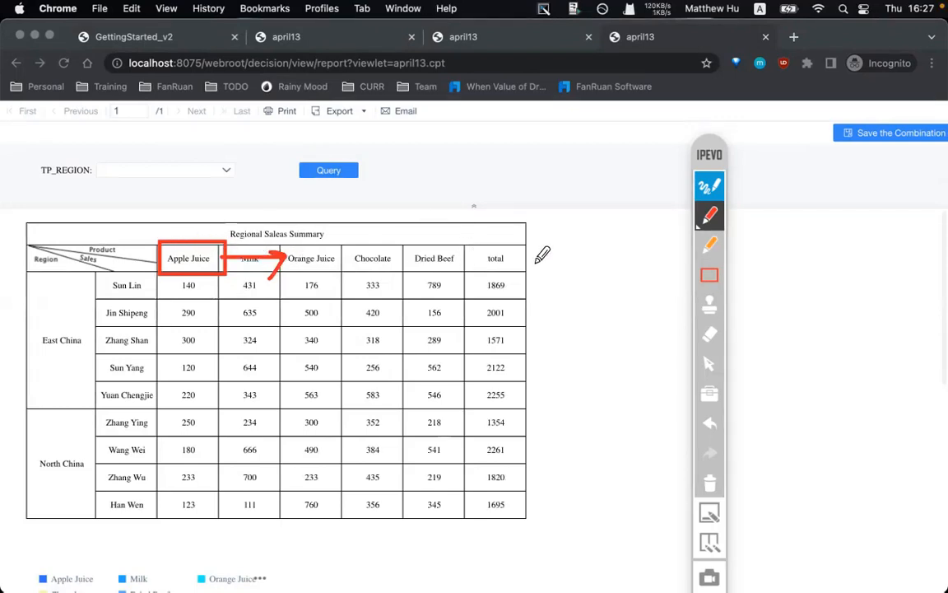
pyautogui.moveTo(471, 261)
pyautogui.mouseDown()
pyautogui.moveTo(524, 245)
pyautogui.moveTo(468, 256)
pyautogui.mouseUp()
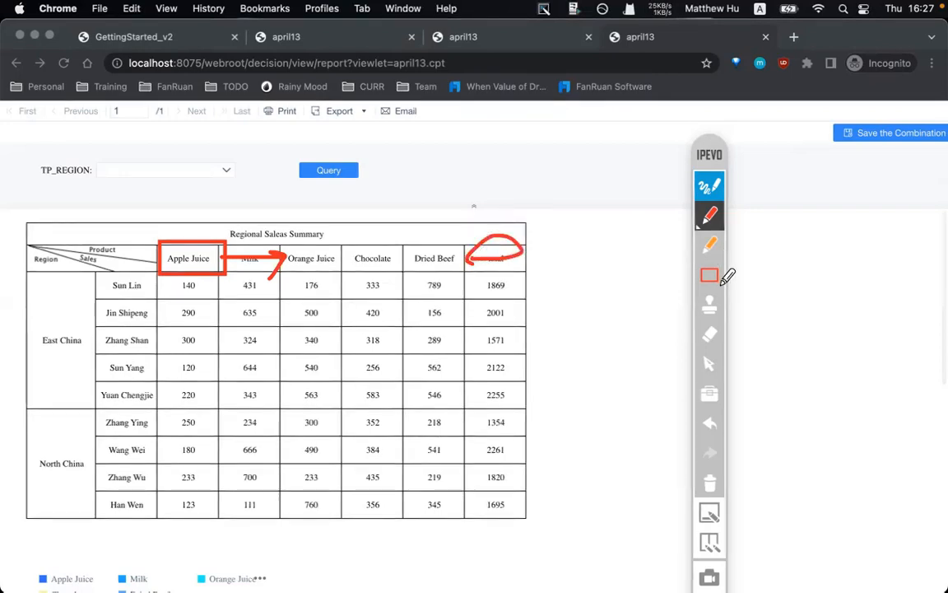
pyautogui.click(711, 422)
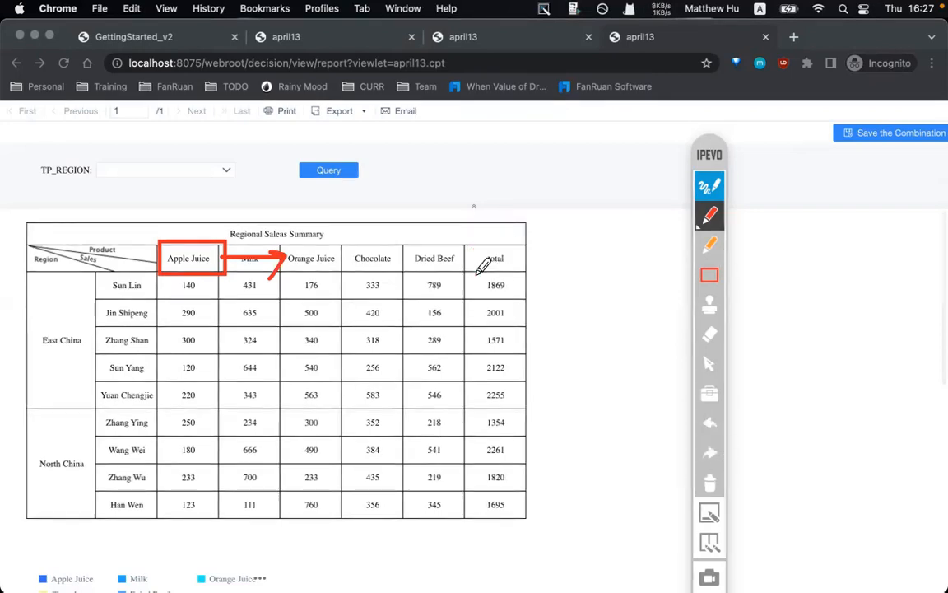
pyautogui.moveTo(473, 270)
pyautogui.mouseDown()
pyautogui.moveTo(538, 247)
pyautogui.moveTo(478, 251)
pyautogui.mouseUp()
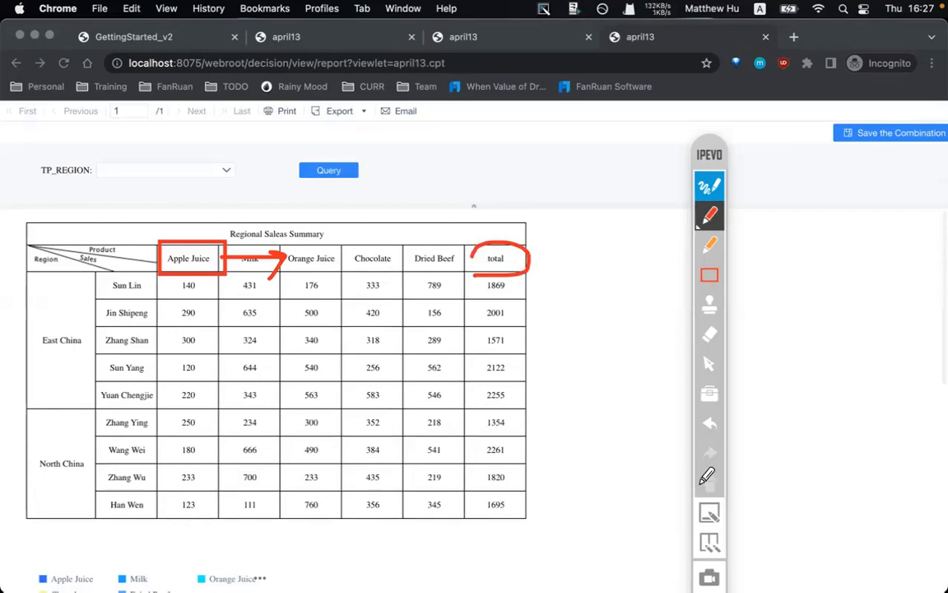
pyautogui.click(709, 483)
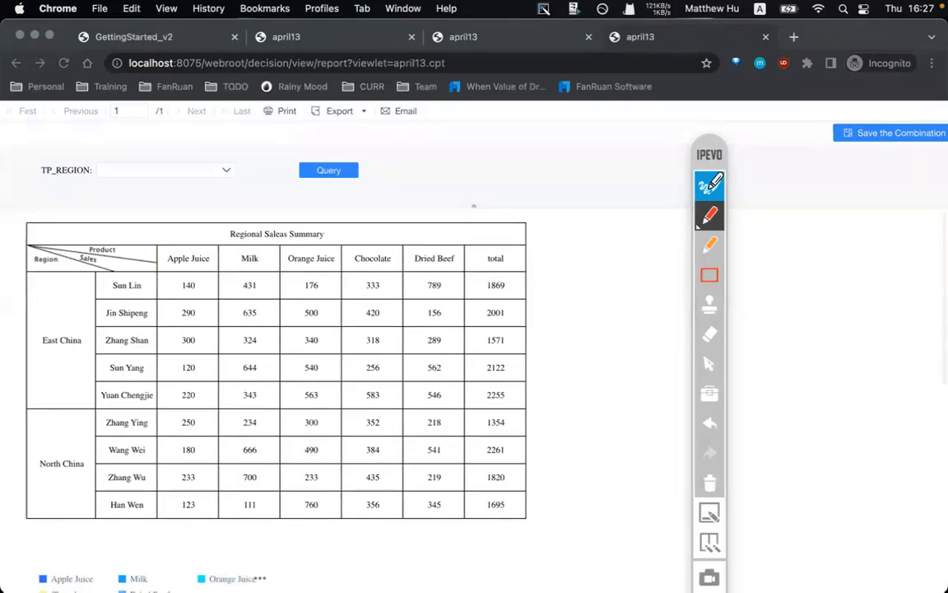
pyautogui.click(708, 184)
# - Back in the designer, widen the column chart out to column I
pyautogui.click(531, 575)
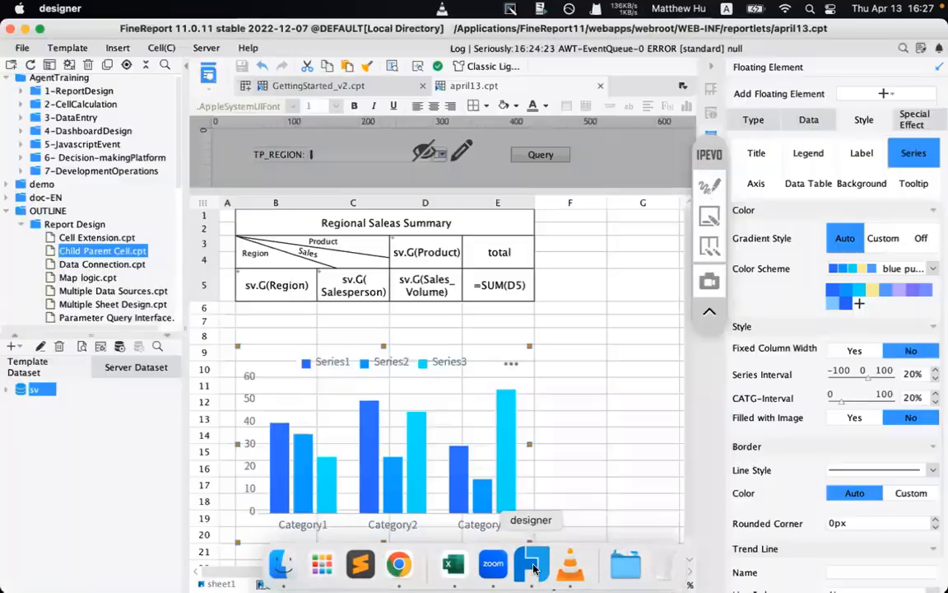
pyautogui.scroll(-4, 452, 492)
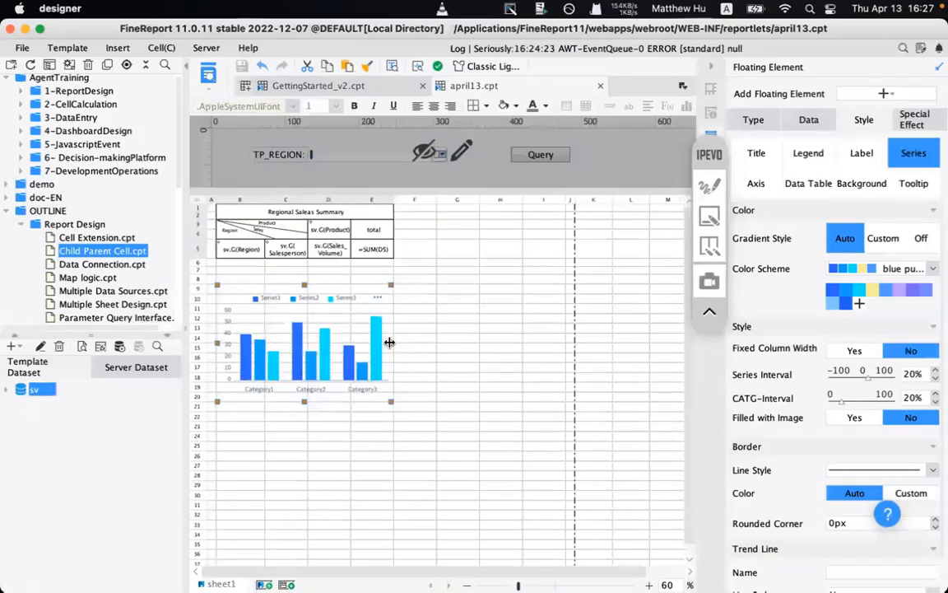
pyautogui.moveTo(390, 342); pyautogui.dragTo(560, 335)
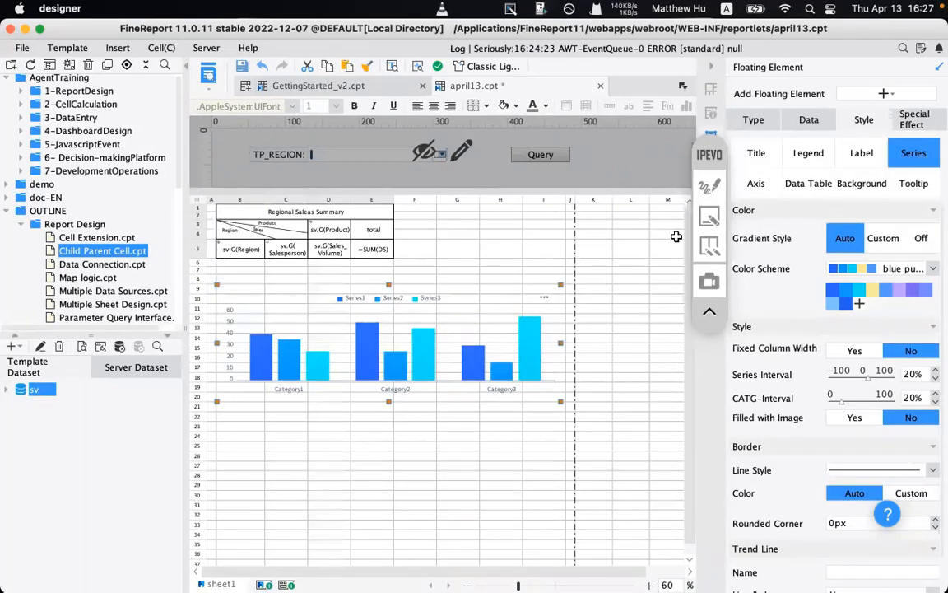
# - Outline the page boundary beside column J with an on-screen annotation box
pyautogui.click(710, 186)
pyautogui.click(710, 273)
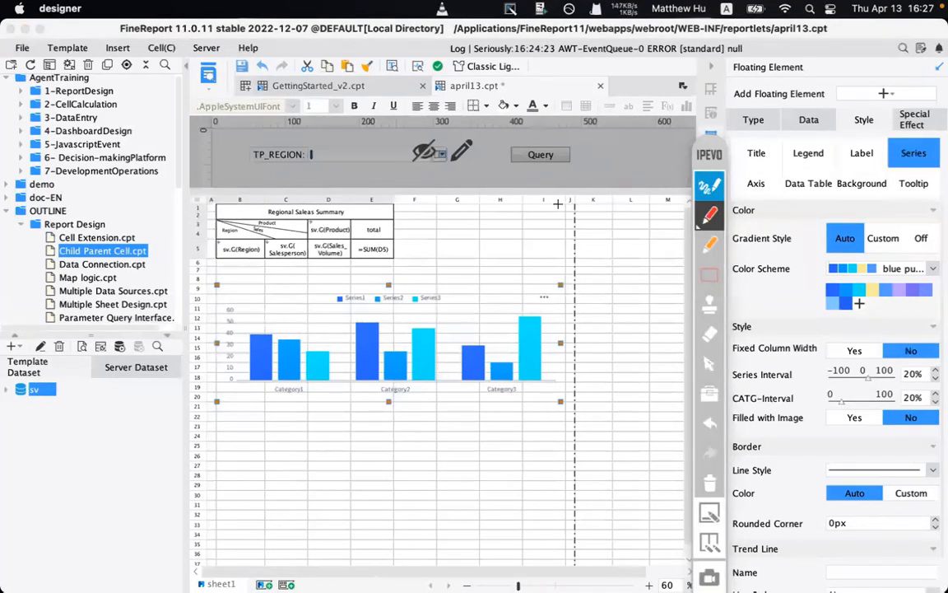
pyautogui.moveTo(558, 197)
pyautogui.mouseDown()
pyautogui.moveTo(607, 364)
pyautogui.moveTo(607, 521)
pyautogui.moveTo(638, 373)
pyautogui.mouseUp()
pyautogui.click(638, 373)
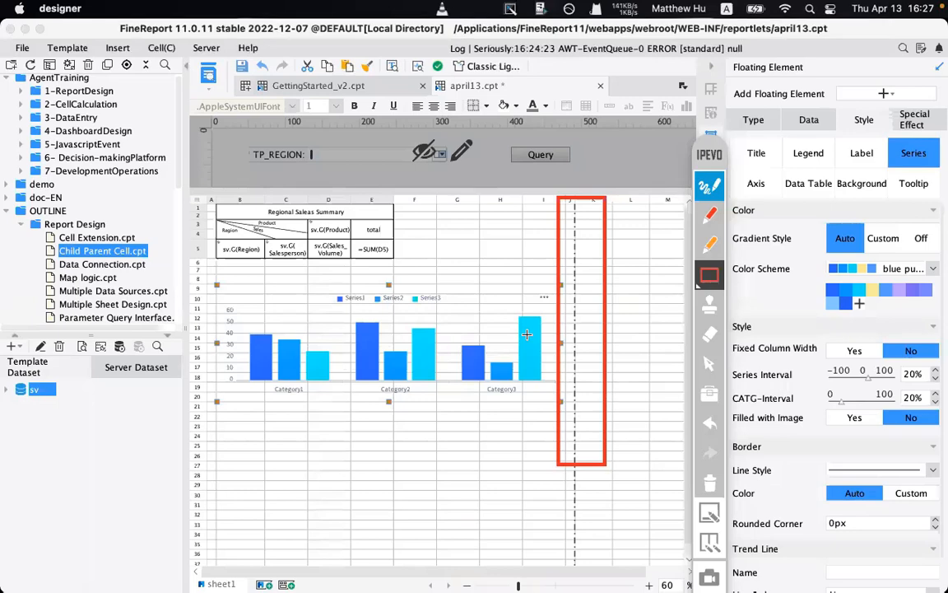
# - Clear the annotation and save the april13 template
pyautogui.click(712, 187)
pyautogui.click(706, 183)
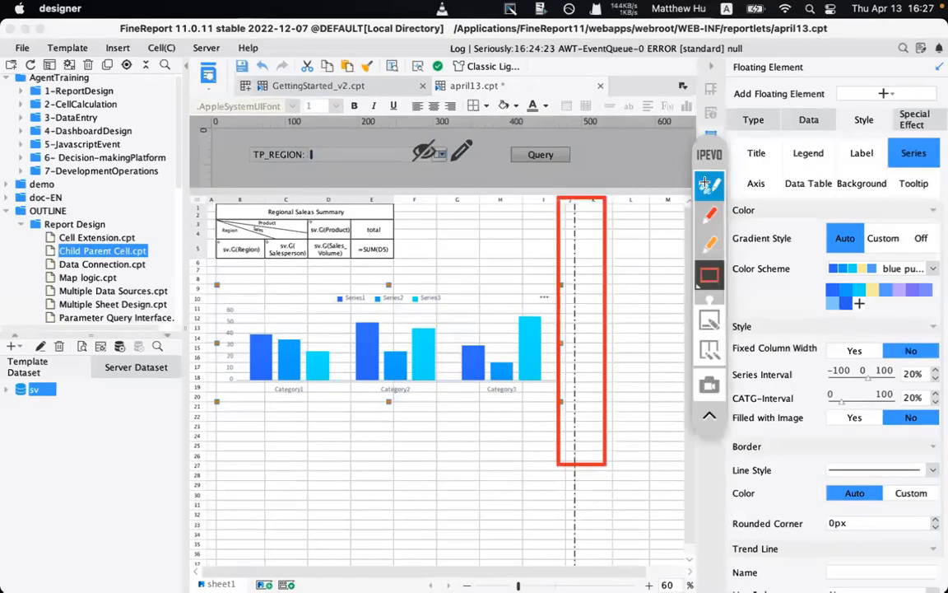
pyautogui.click(713, 186)
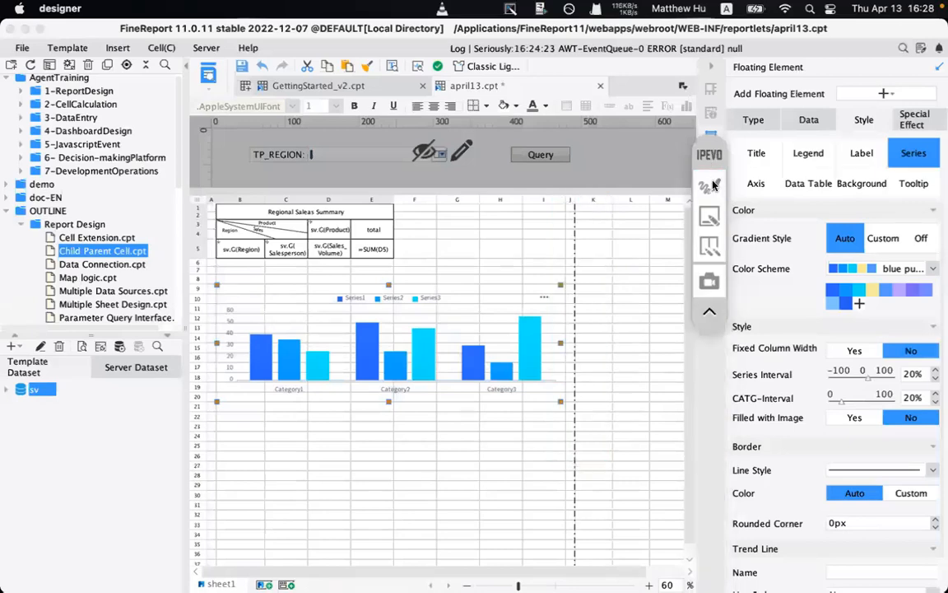
pyautogui.click(239, 69)
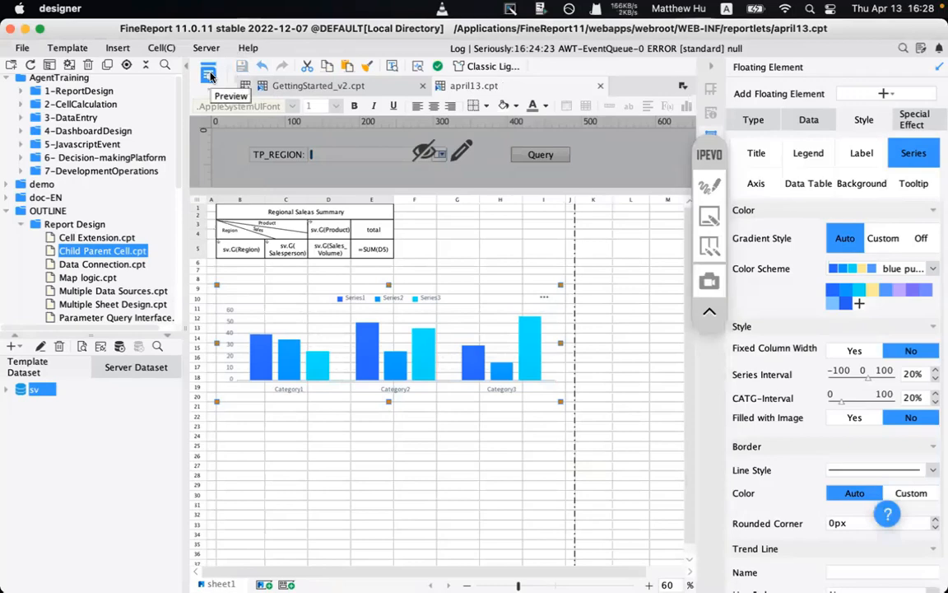
# - Reload the april13 preview in Chrome and scroll through the summary table and column chart
pyautogui.click(400, 564)
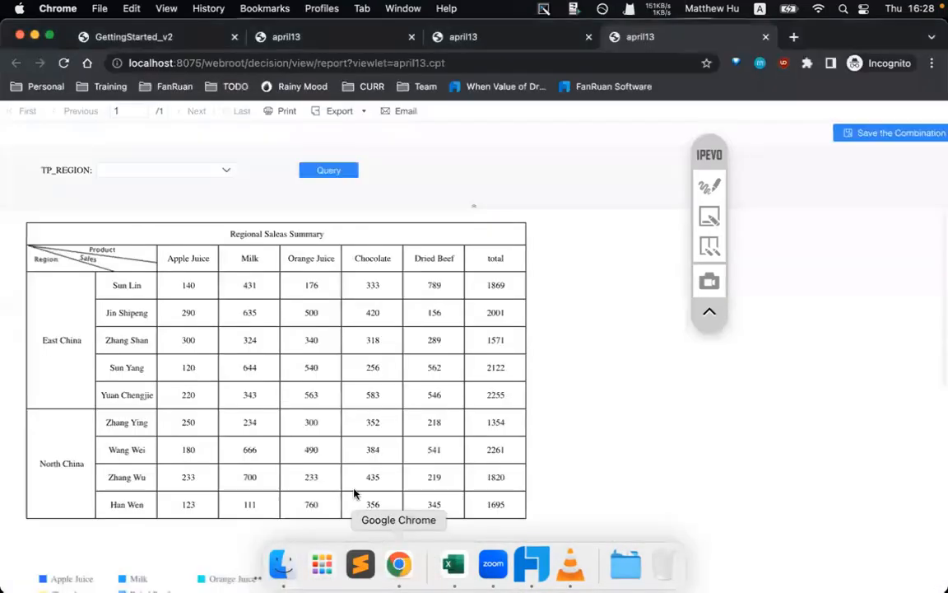
pyautogui.click(65, 63)
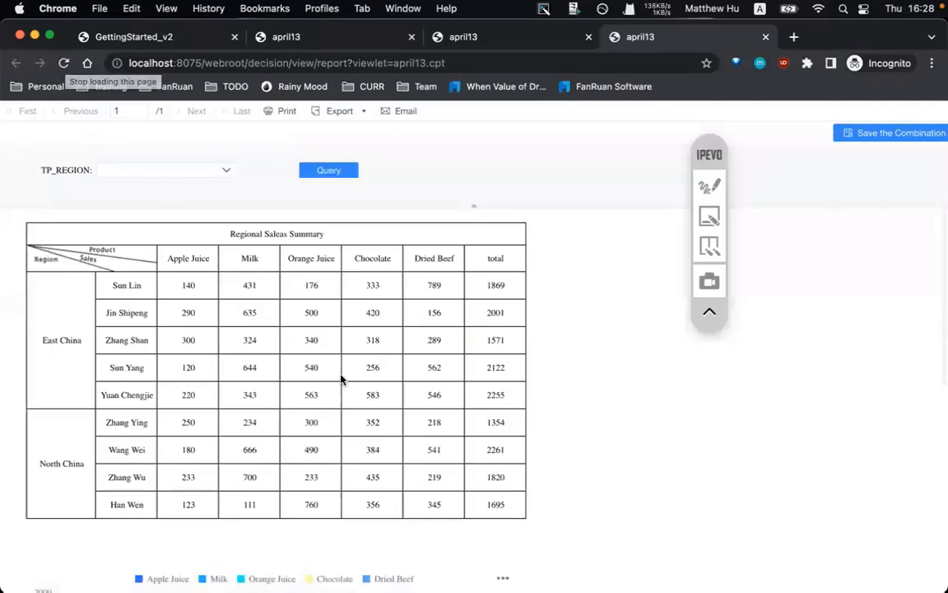
pyautogui.scroll(-5, 341, 378)
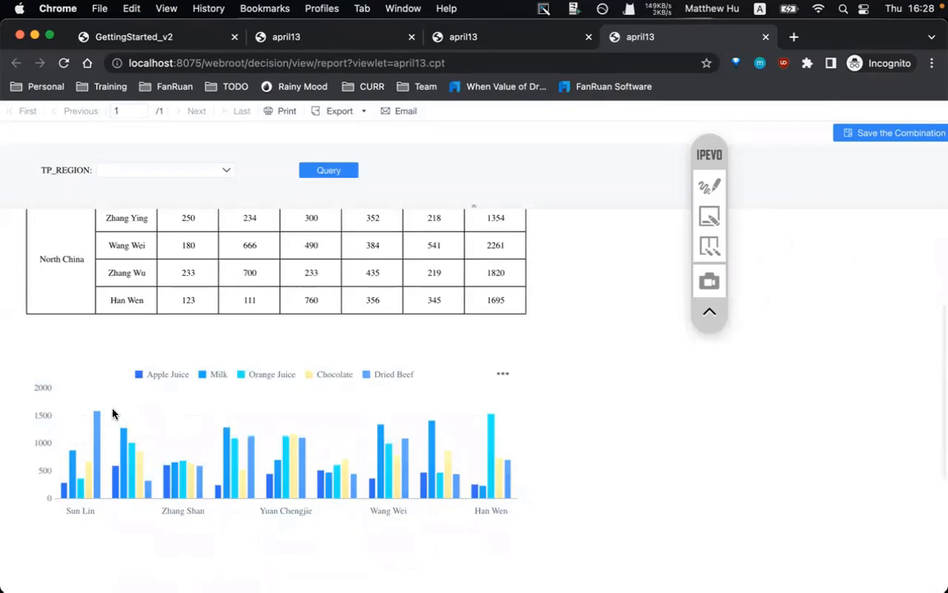
pyautogui.scroll(-1, 113, 413)
pyautogui.scroll(5, 113, 413)
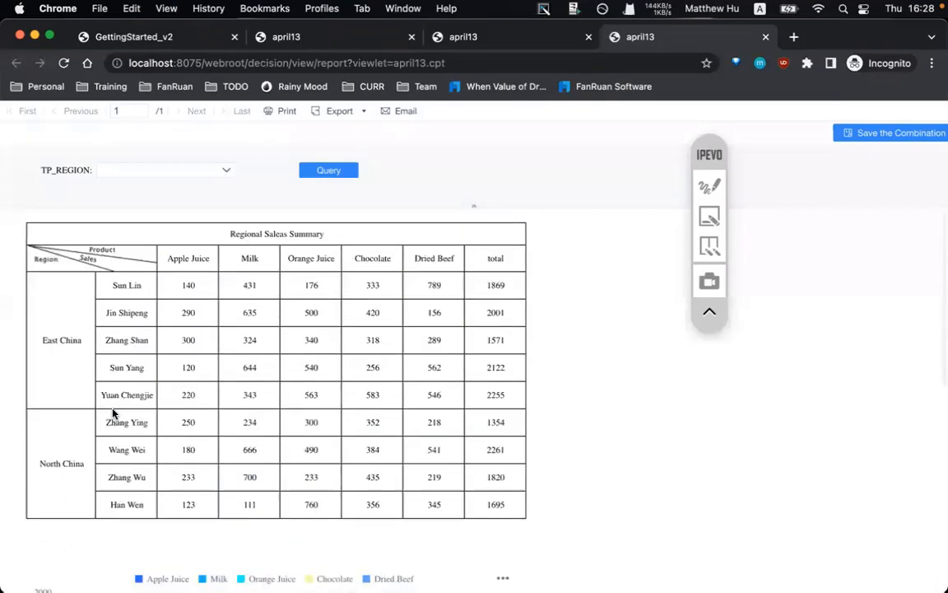
pyautogui.scroll(-4, 113, 413)
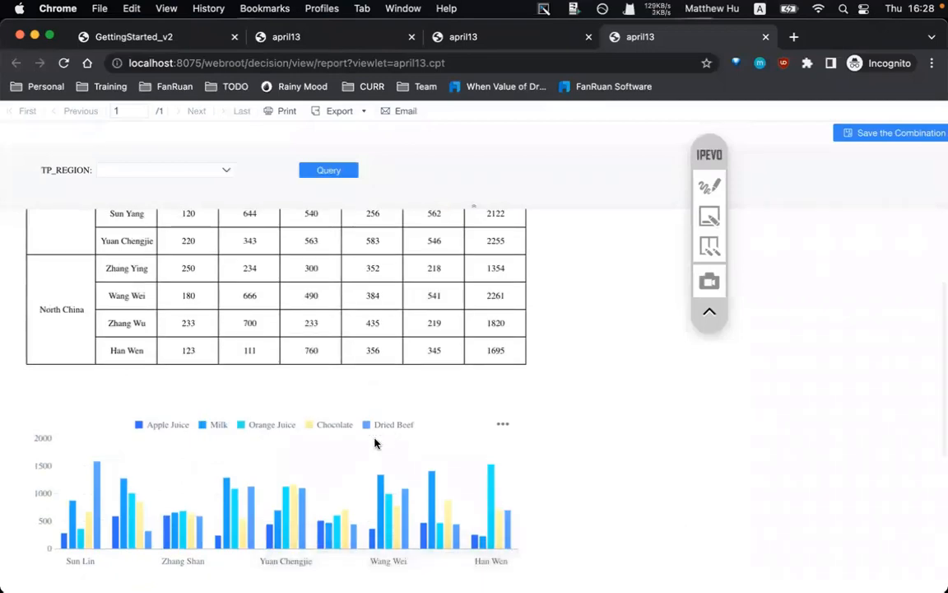
pyautogui.scroll(5, 328, 465)
pyautogui.scroll(-1, 329, 464)
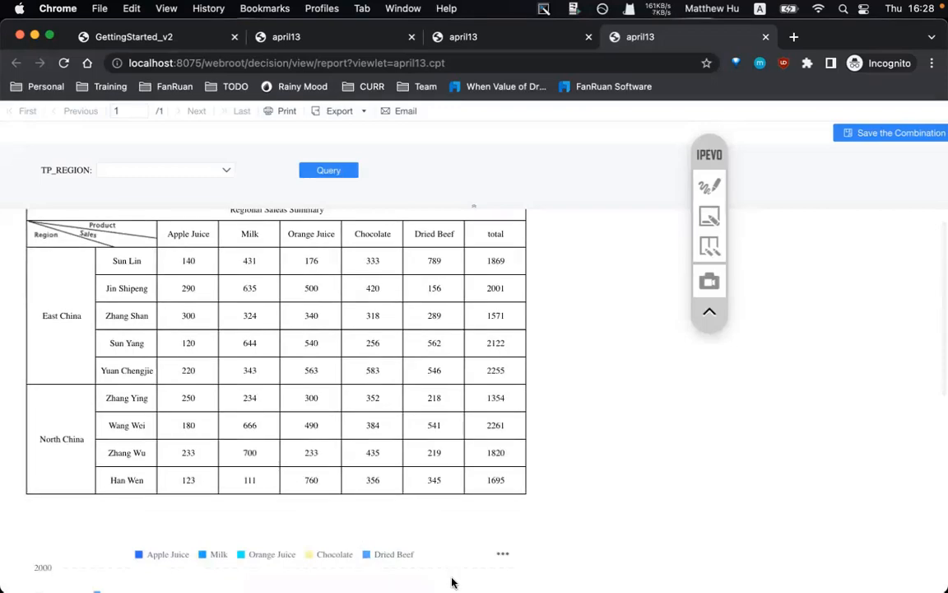
# - Insert a floating pie chart into the april13 template
pyautogui.click(531, 565)
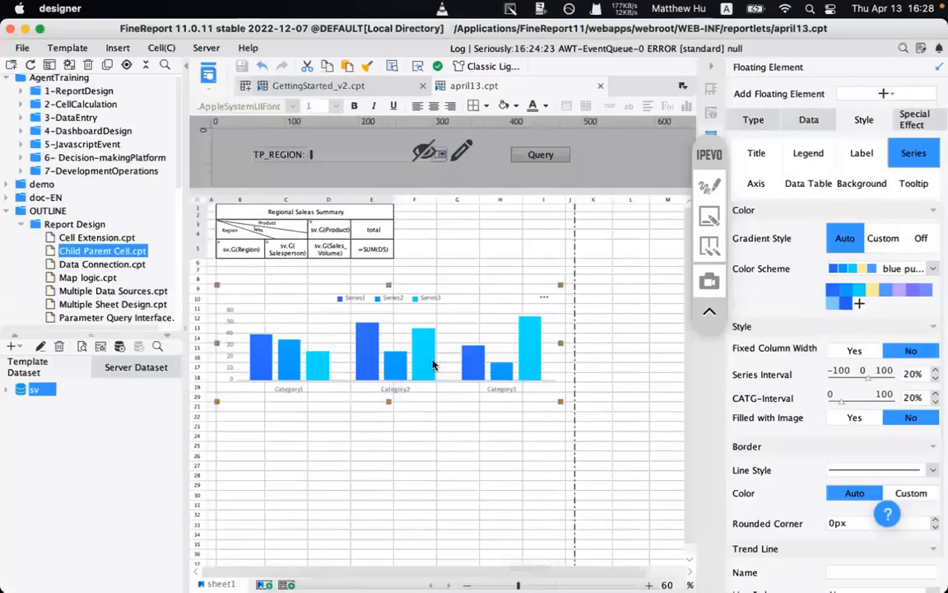
pyautogui.click(330, 456)
pyautogui.click(119, 47)
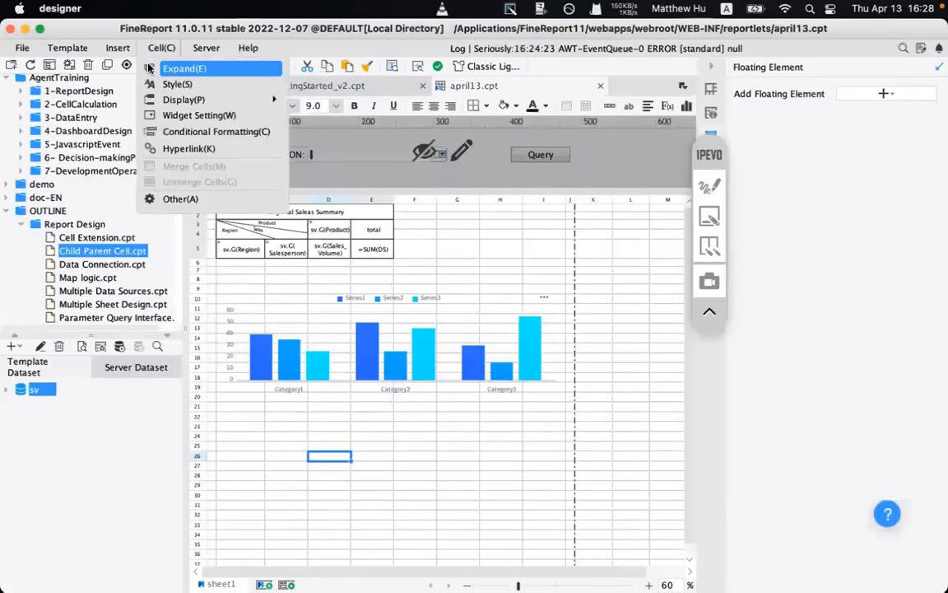
pyautogui.moveTo(125, 84)
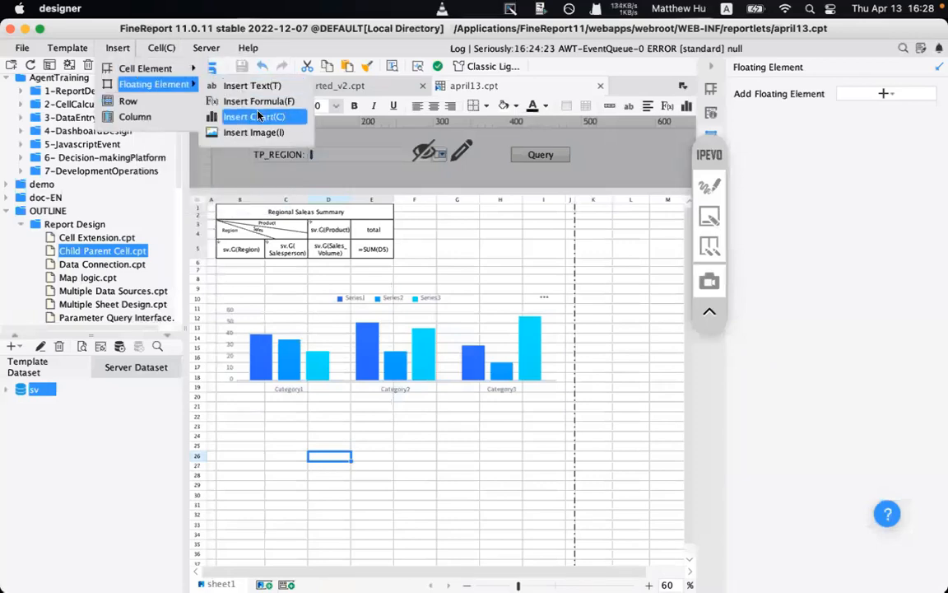
pyautogui.click(257, 116)
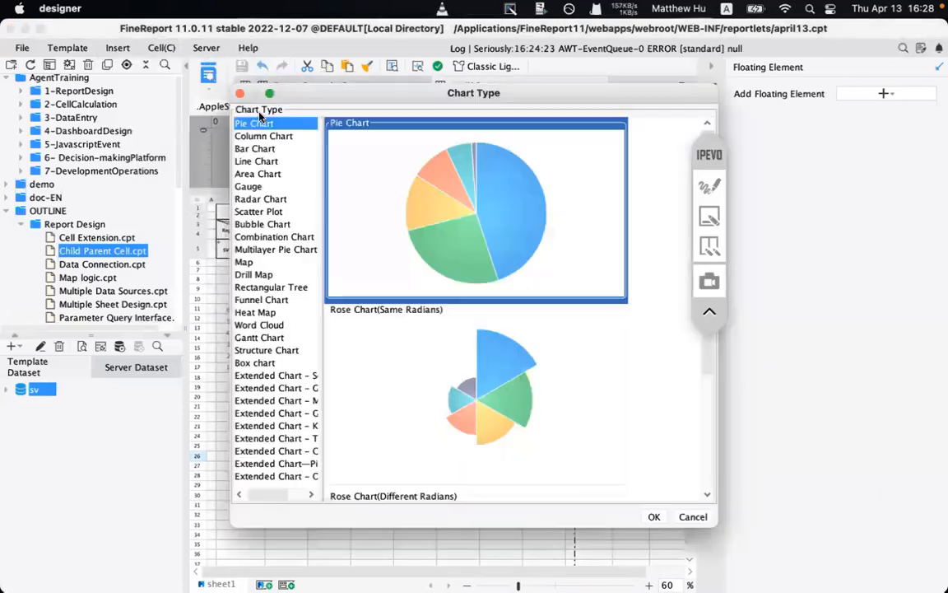
pyautogui.click(652, 517)
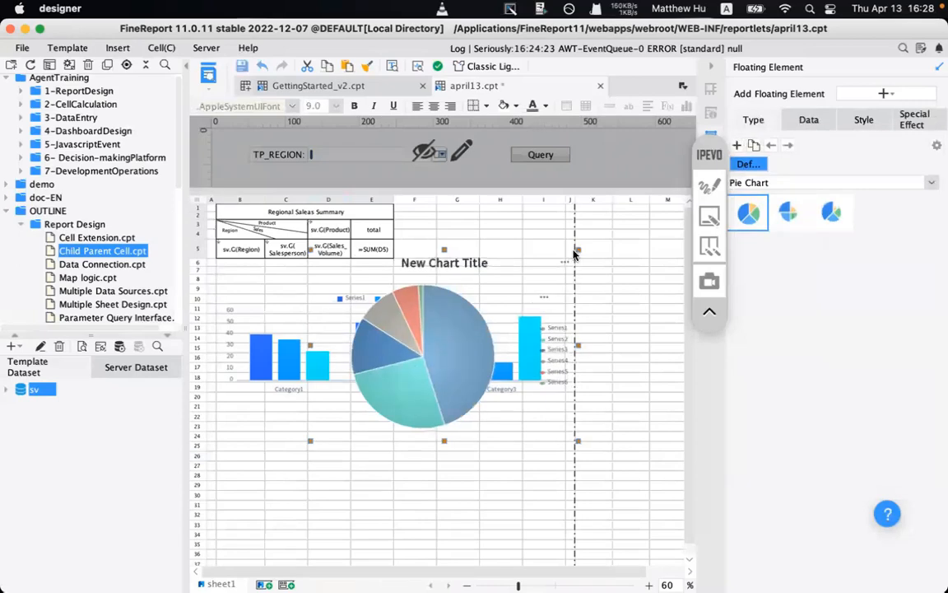
# - Shrink the pie chart and place it below the bar chart across columns B–E
pyautogui.moveTo(577, 250); pyautogui.dragTo(485, 309)
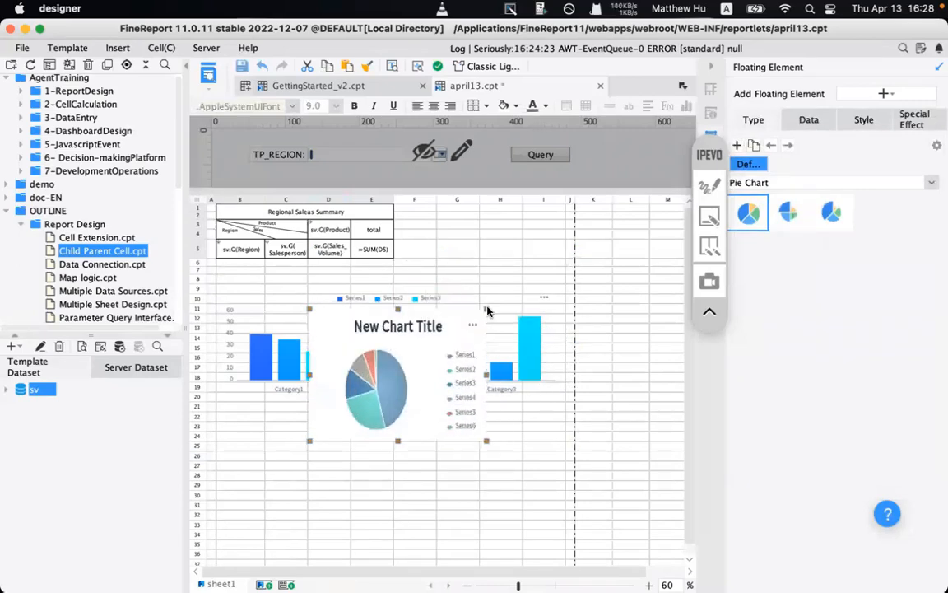
pyautogui.moveTo(386, 442); pyautogui.dragTo(335, 499)
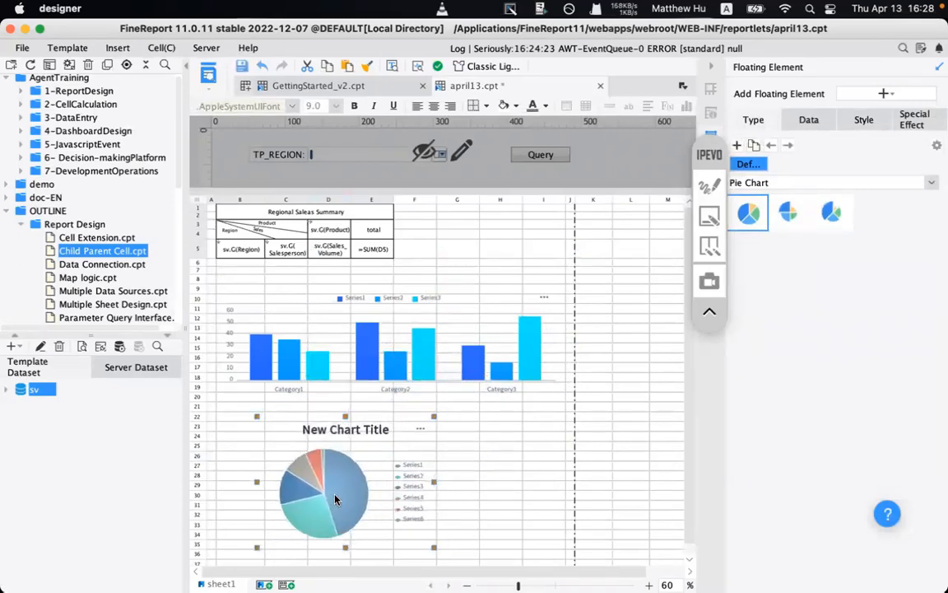
pyautogui.moveTo(433, 418); pyautogui.dragTo(403, 432)
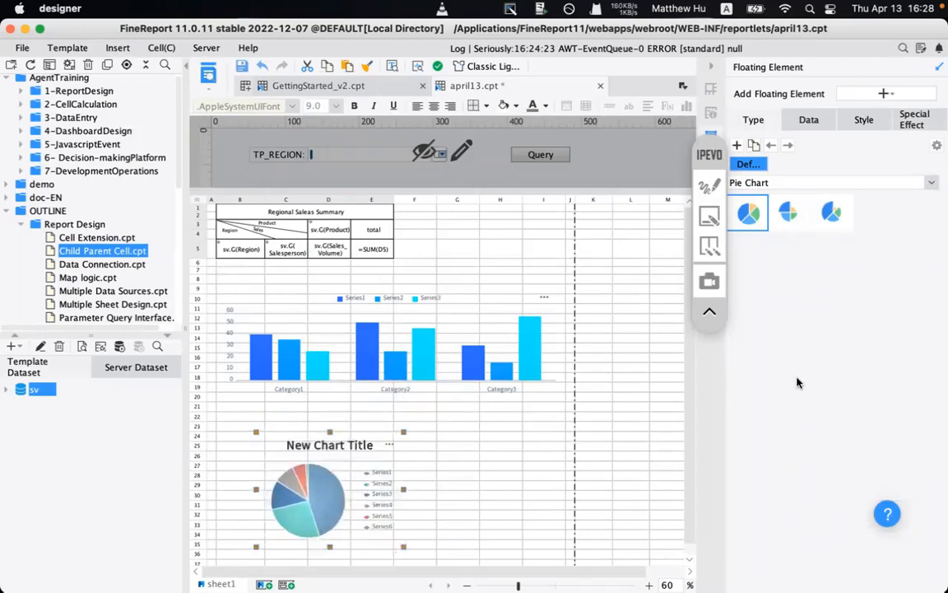
pyautogui.click(648, 583)
pyautogui.click(648, 583)
pyautogui.click(648, 583)
pyautogui.moveTo(695, 431); pyautogui.dragTo(687, 561)
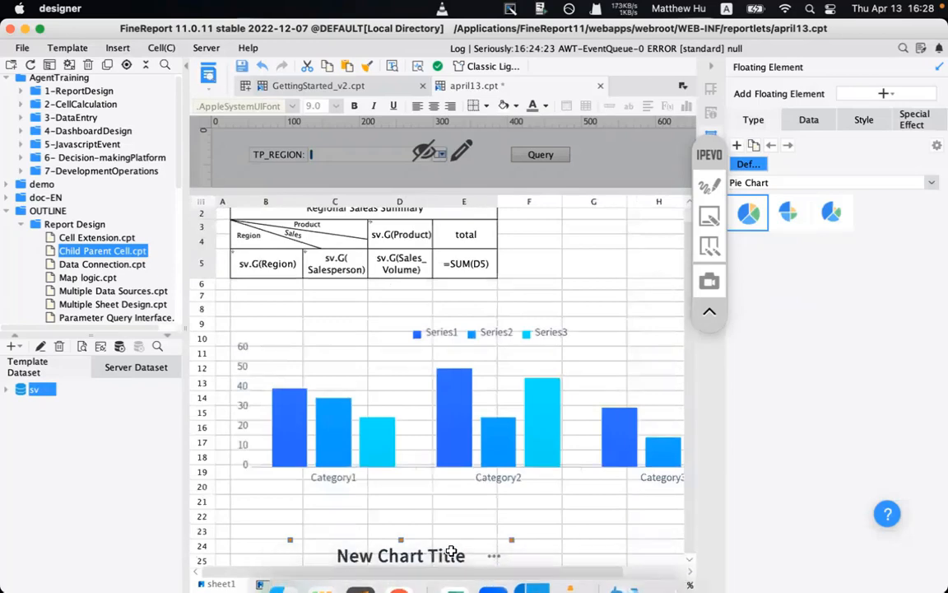
pyautogui.scroll(-10, 442, 557)
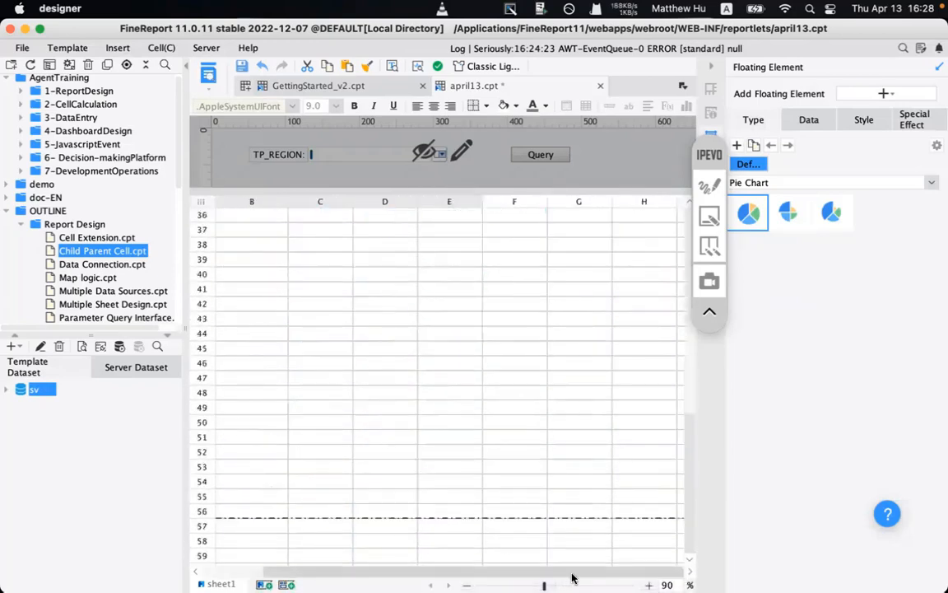
pyautogui.click(466, 583)
pyautogui.click(466, 584)
pyautogui.click(466, 584)
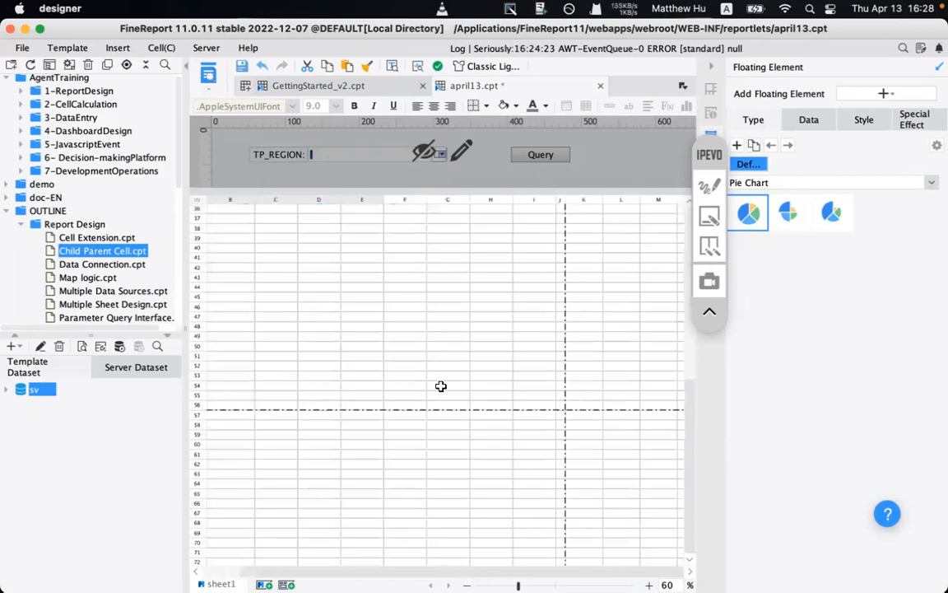
pyautogui.scroll(2, 440, 385)
pyautogui.click(710, 185)
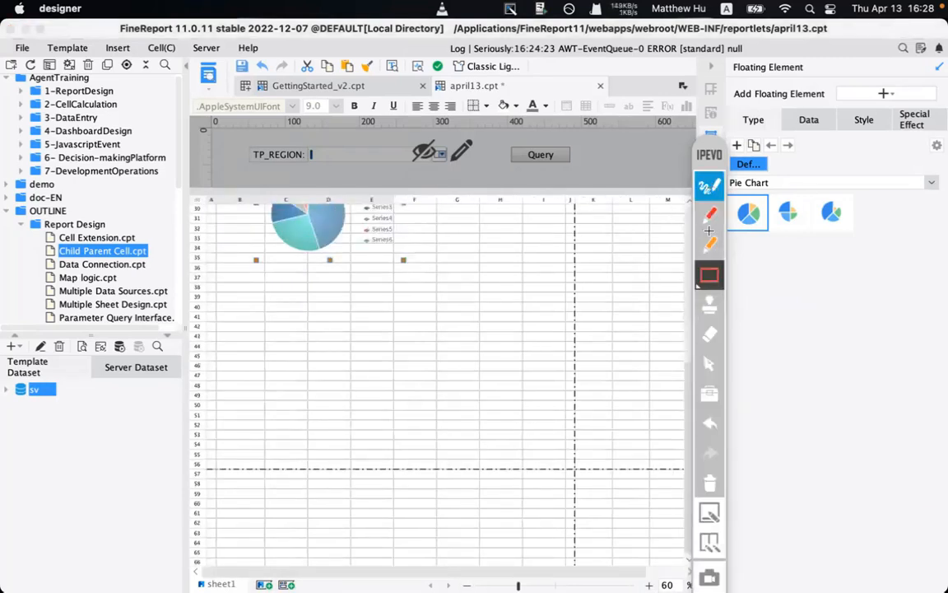
pyautogui.moveTo(551, 257)
pyautogui.mouseDown()
pyautogui.moveTo(585, 387)
pyautogui.moveTo(602, 401)
pyautogui.mouseUp()
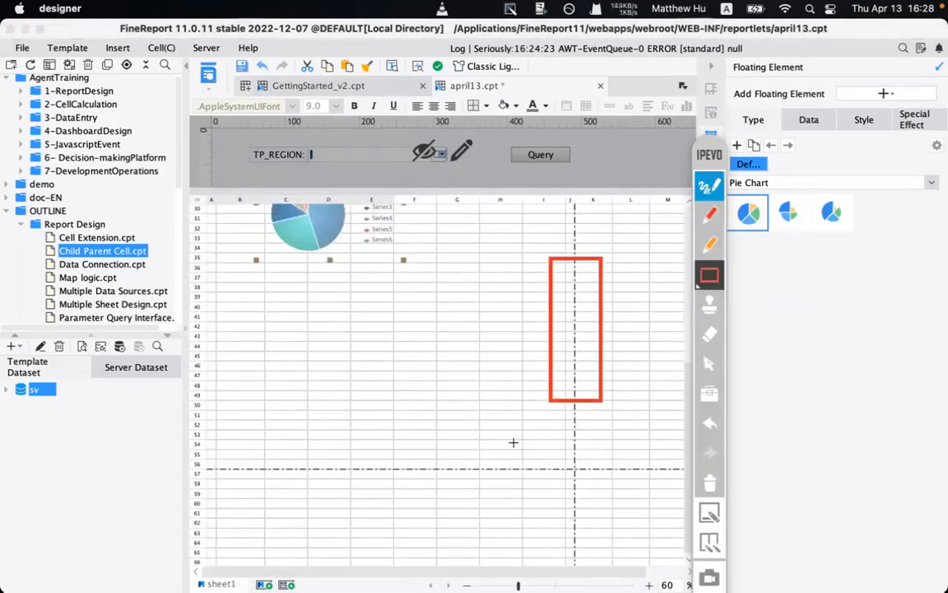
pyautogui.moveTo(215, 452)
pyautogui.mouseDown()
pyautogui.moveTo(286, 481)
pyautogui.moveTo(495, 480)
pyautogui.mouseUp()
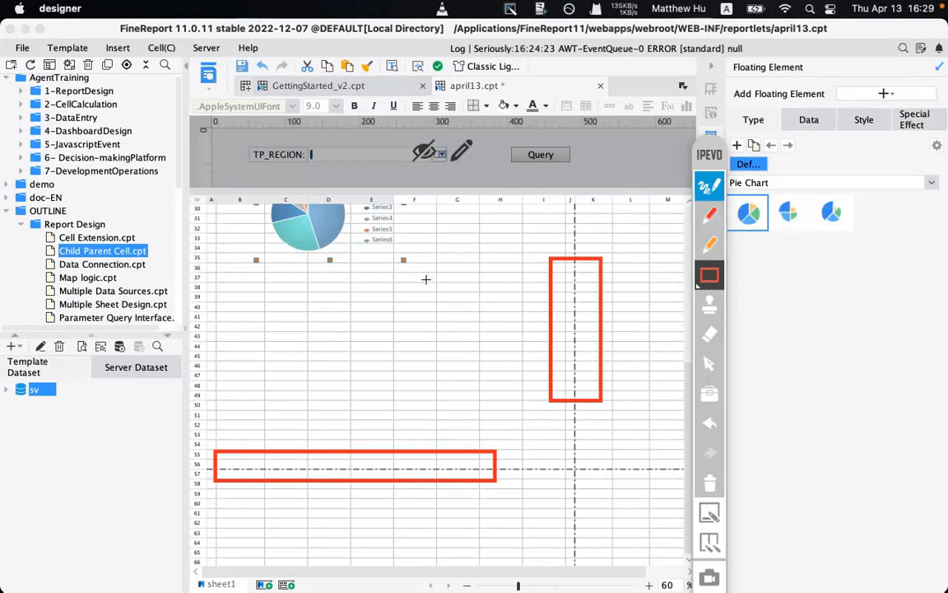
pyautogui.moveTo(442, 290)
pyautogui.mouseDown()
pyautogui.moveTo(255, 233)
pyautogui.moveTo(223, 160)
pyautogui.mouseUp()
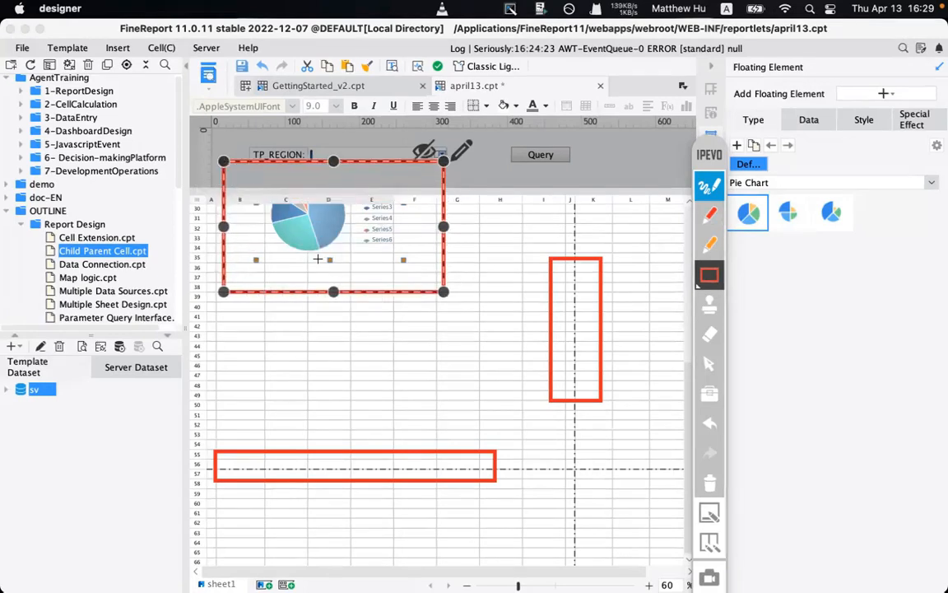
pyautogui.click(313, 512)
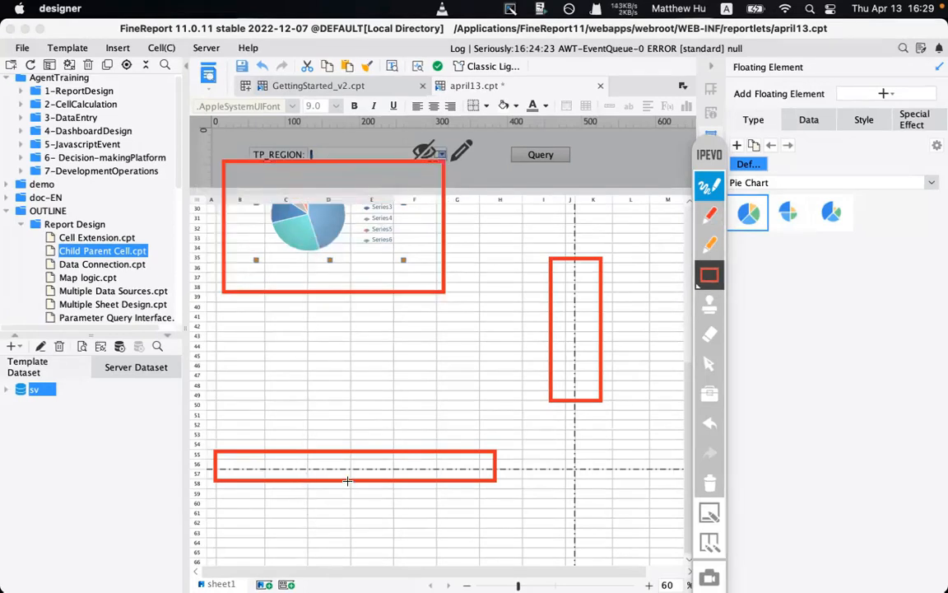
pyautogui.click(710, 481)
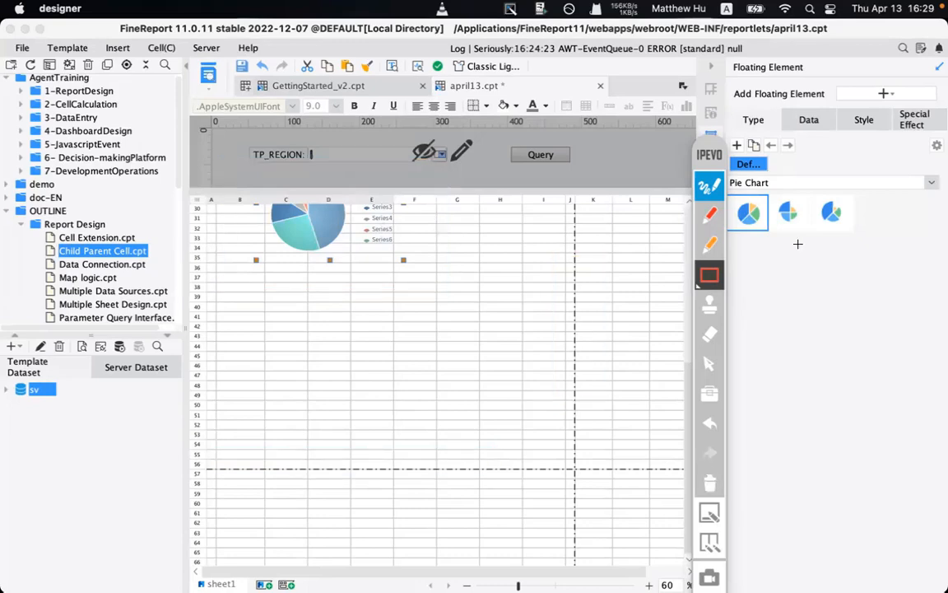
pyautogui.click(718, 188)
pyautogui.moveTo(710, 151)
pyautogui.mouseDown()
pyautogui.moveTo(783, 89)
pyautogui.moveTo(784, 318)
pyautogui.mouseUp()
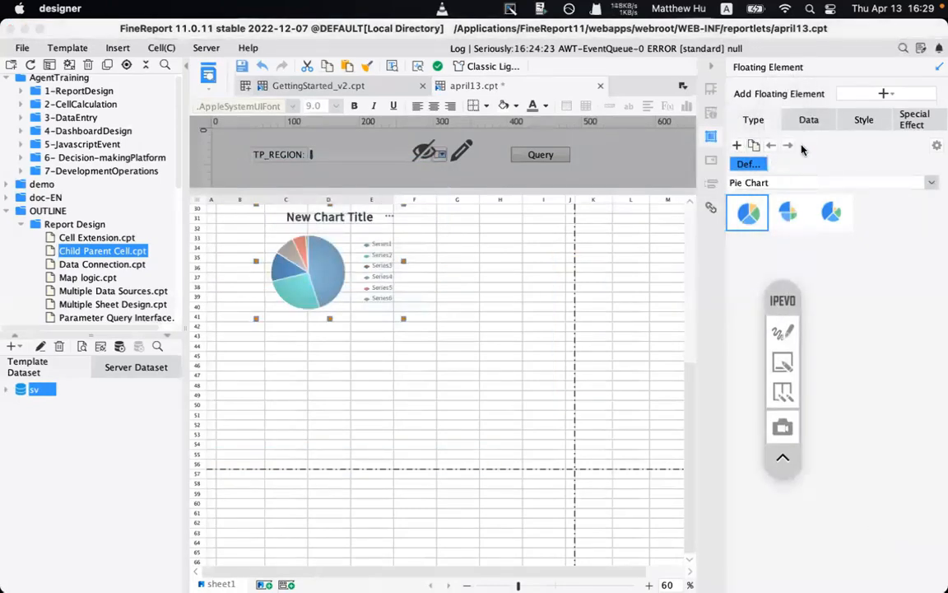
# - Point the pie chart at the sv dataset with Category set to None
pyautogui.click(808, 119)
pyautogui.click(851, 147)
pyautogui.click(833, 153)
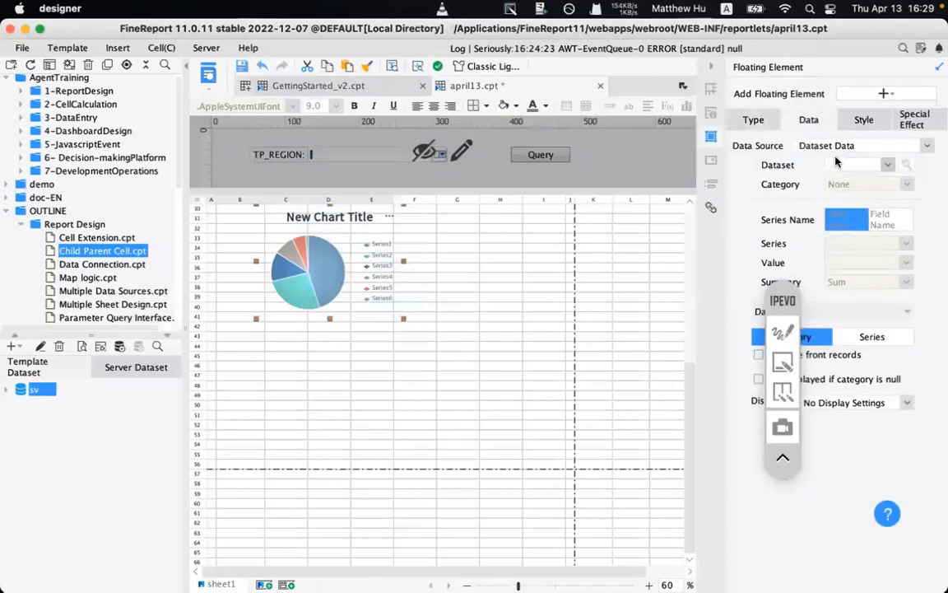
pyautogui.click(848, 166)
pyautogui.click(840, 181)
pyautogui.click(853, 183)
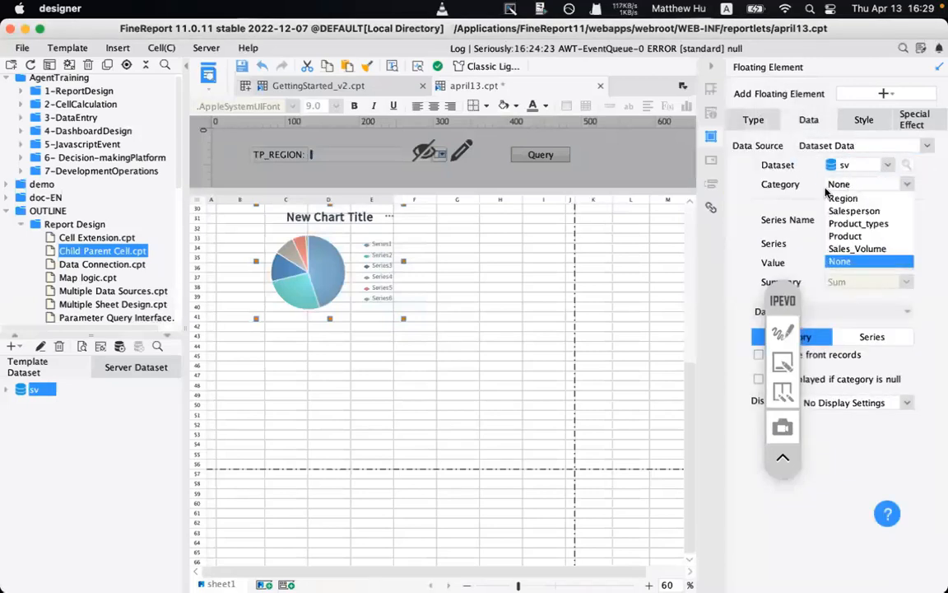
pyautogui.click(840, 261)
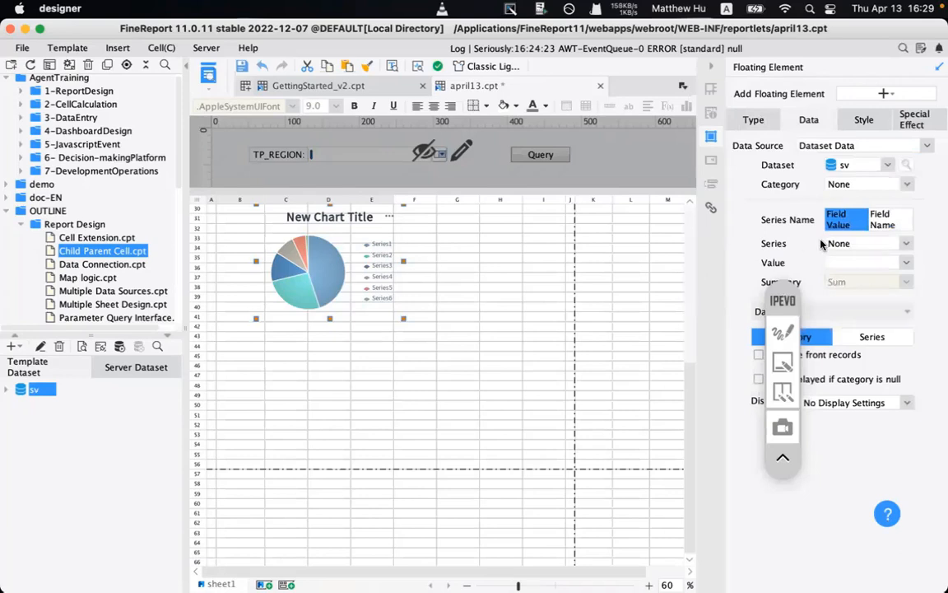
pyautogui.click(856, 184)
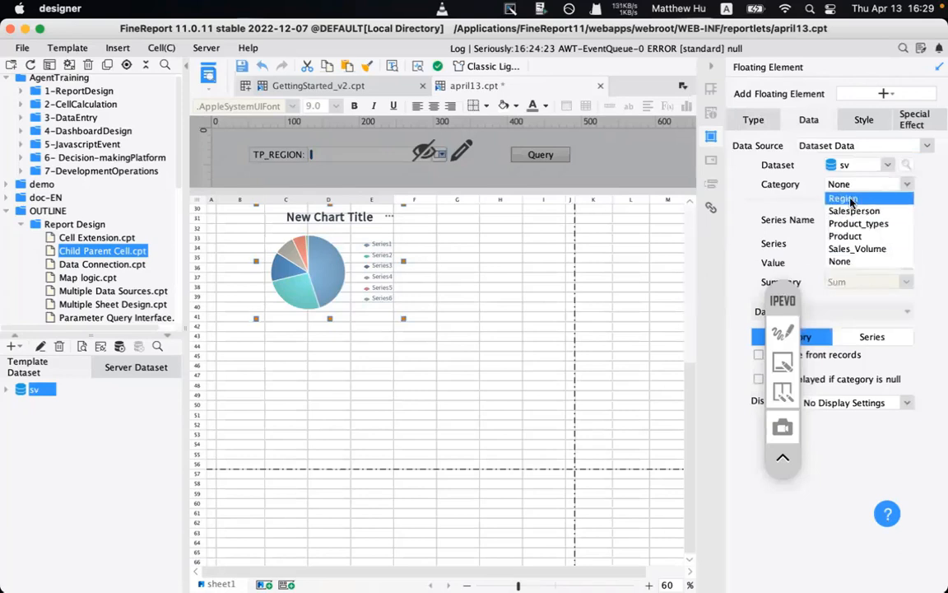
pyautogui.click(851, 200)
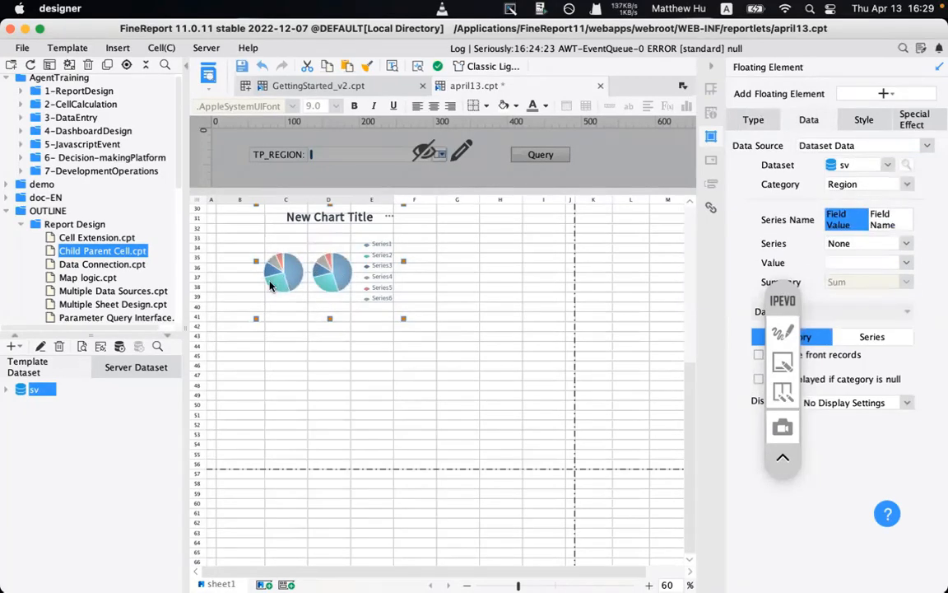
pyautogui.click(856, 185)
pyautogui.click(840, 261)
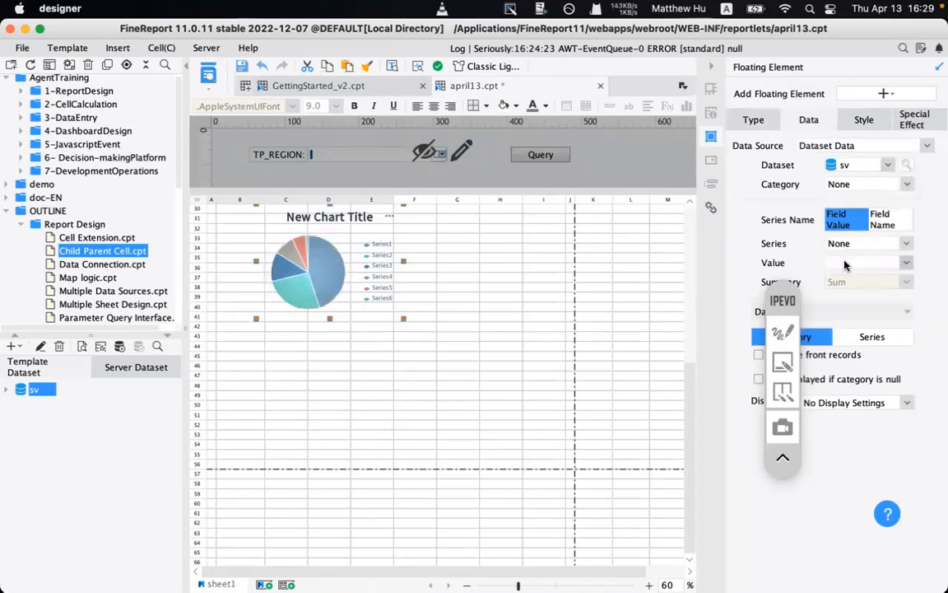
# - Use Region as the series and summed Sales_Volume as the value, and hide the chart title
pyautogui.click(840, 246)
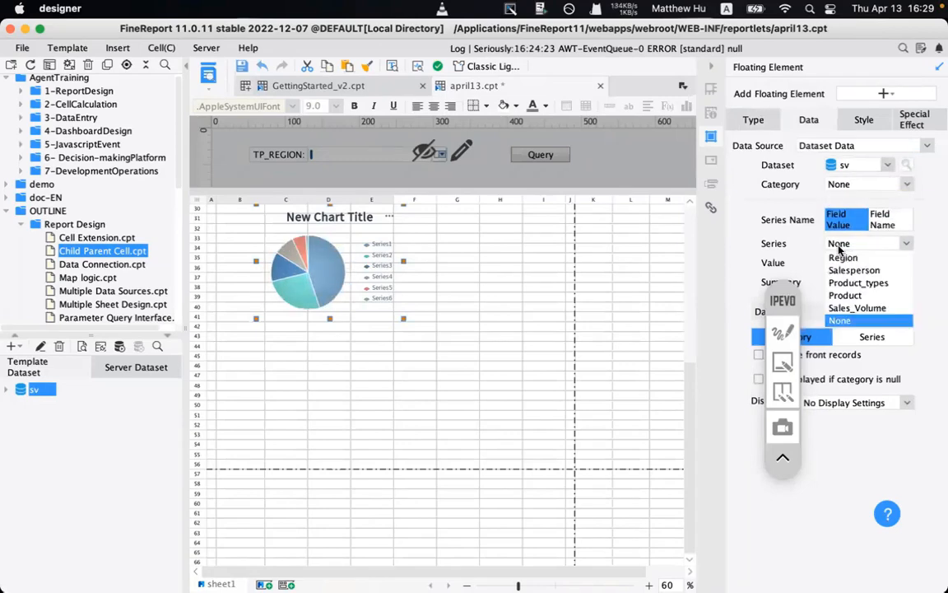
pyautogui.click(862, 258)
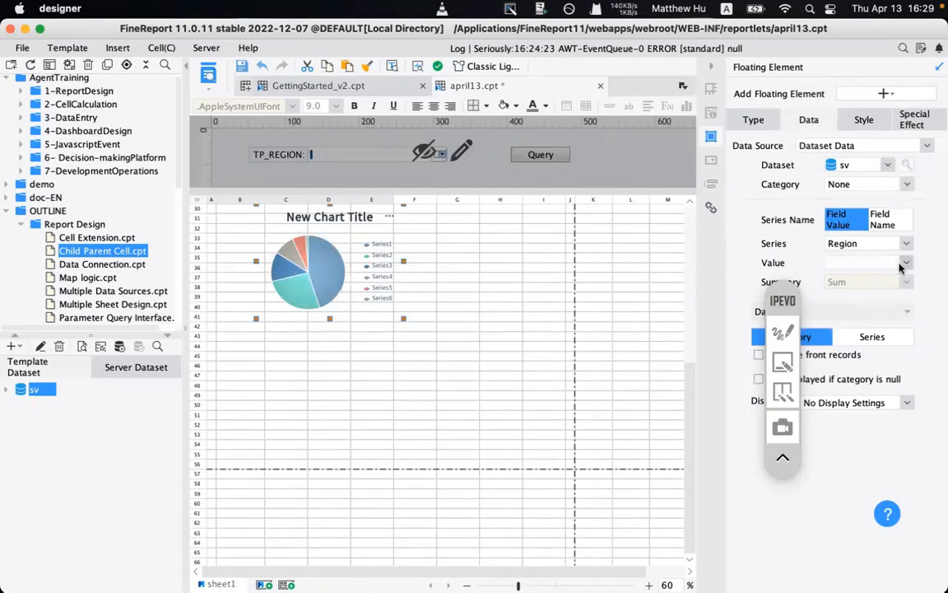
pyautogui.click(848, 262)
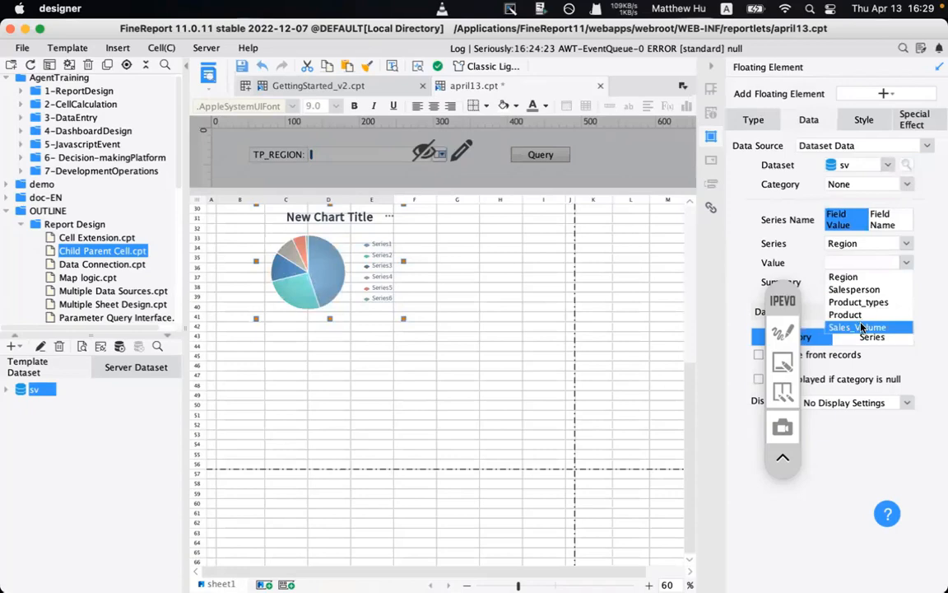
pyautogui.click(862, 327)
pyautogui.moveTo(783, 301); pyautogui.dragTo(788, 305)
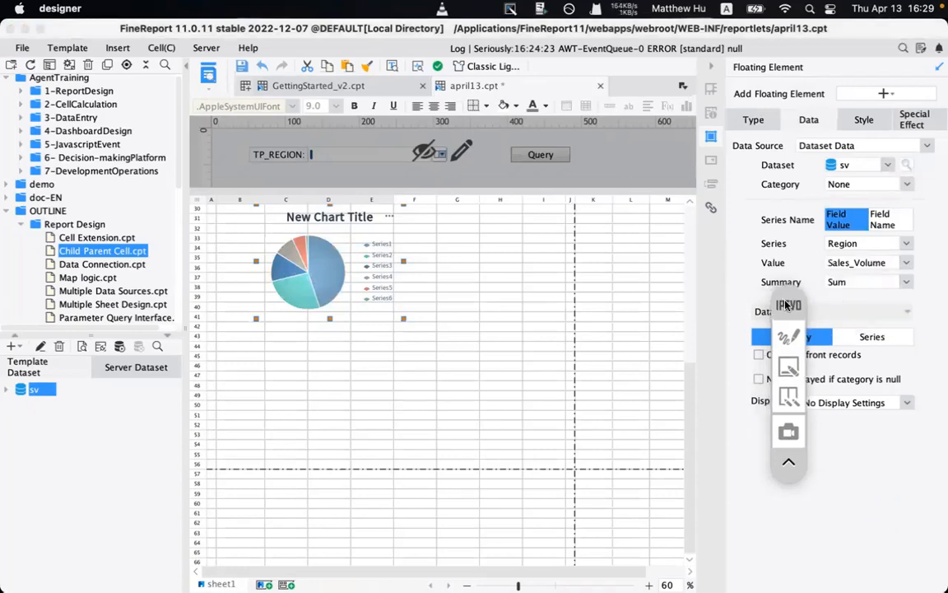
pyautogui.click(863, 120)
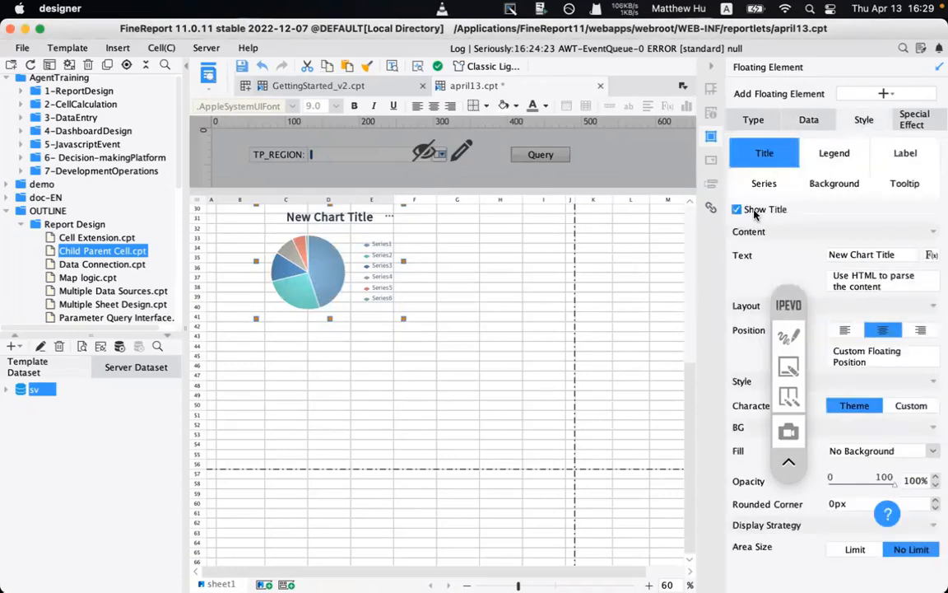
pyautogui.click(752, 210)
# - Move the pie chart's legend to the bottom of the pie
pyautogui.click(831, 154)
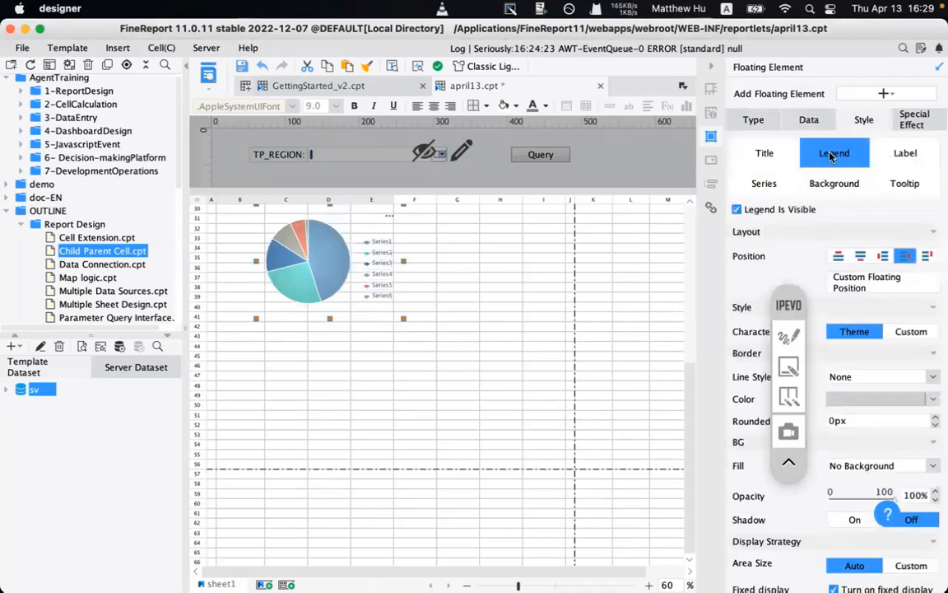
pyautogui.click(838, 256)
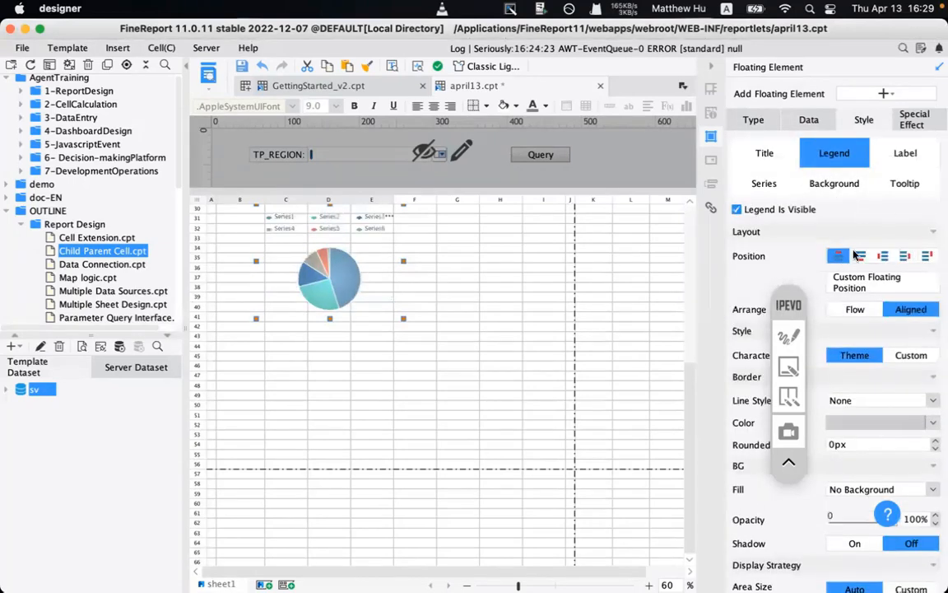
pyautogui.click(861, 256)
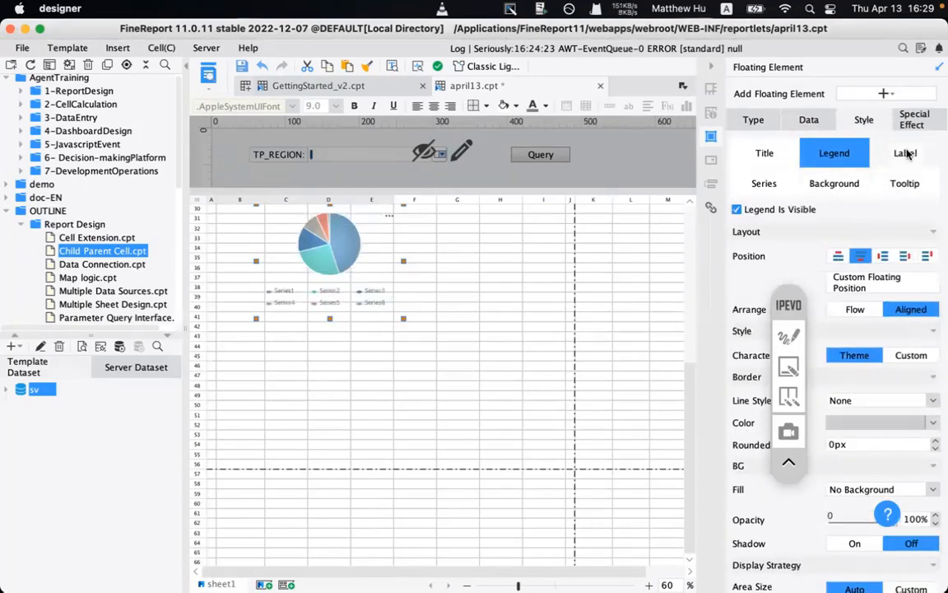
# - Apply the blue purple colour scheme to the pie series and save the template
pyautogui.click(906, 153)
pyautogui.click(765, 184)
pyautogui.click(900, 254)
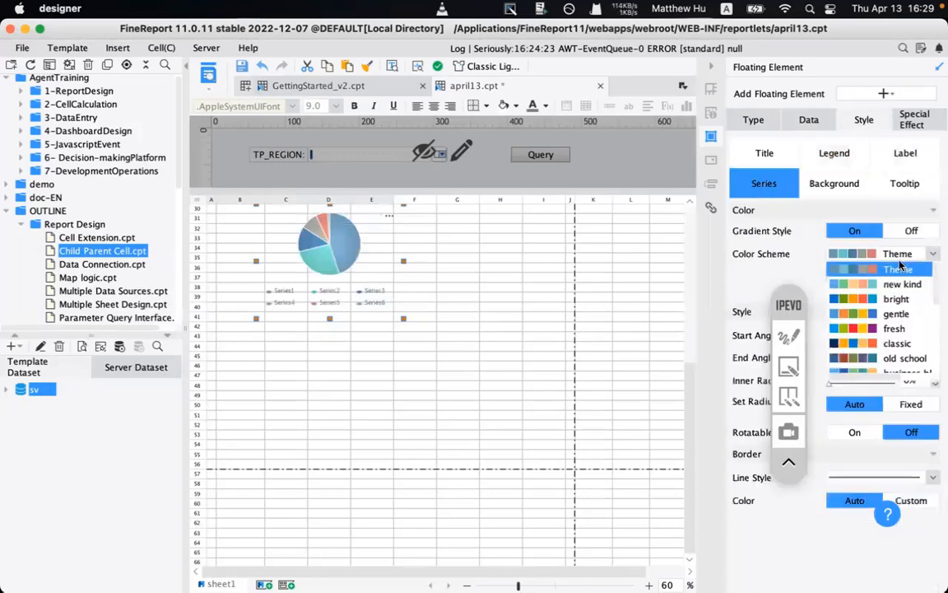
pyautogui.scroll(-3, 893, 329)
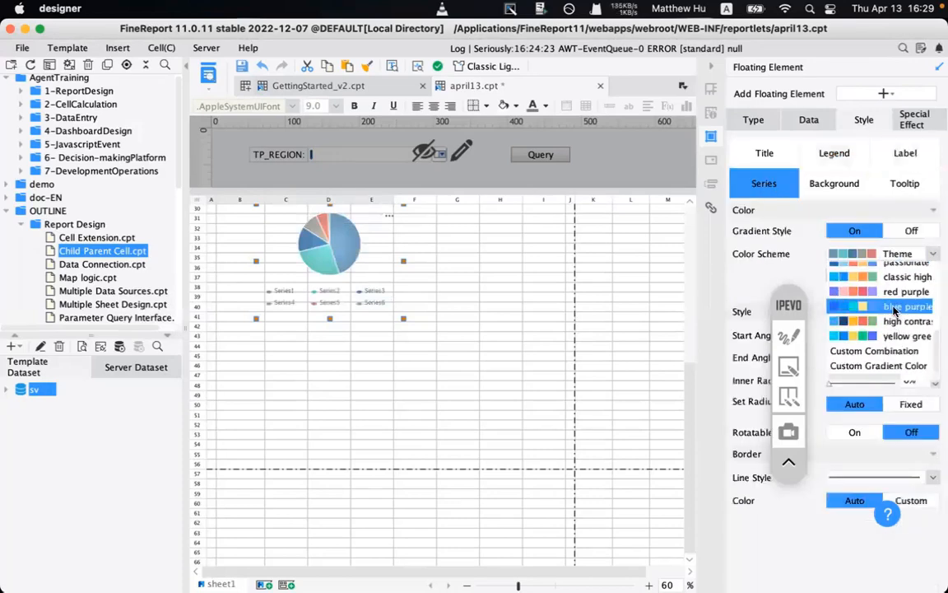
pyautogui.click(896, 308)
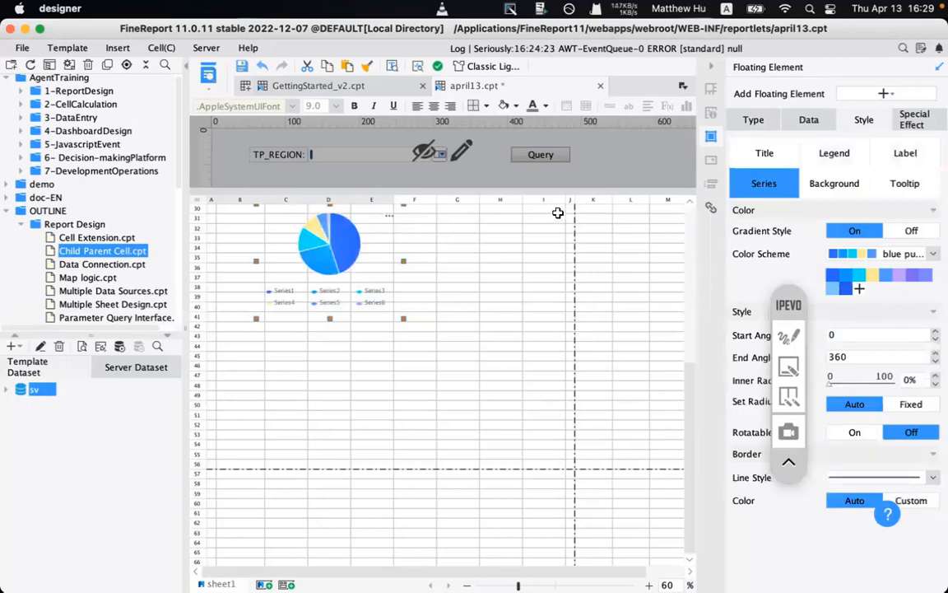
pyautogui.click(241, 70)
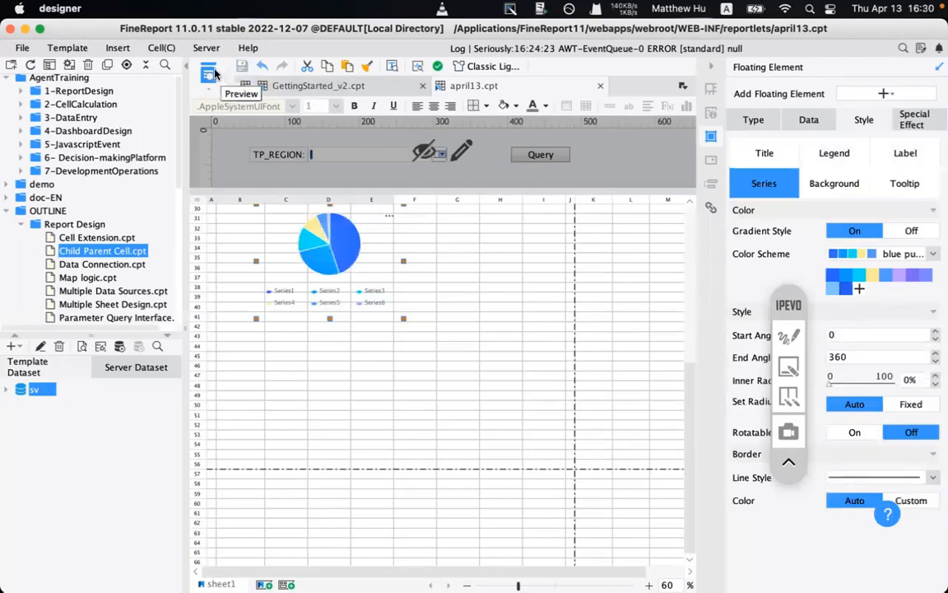
# - Preview april13 in the browser and scroll through the table and charts
pyautogui.click(209, 74)
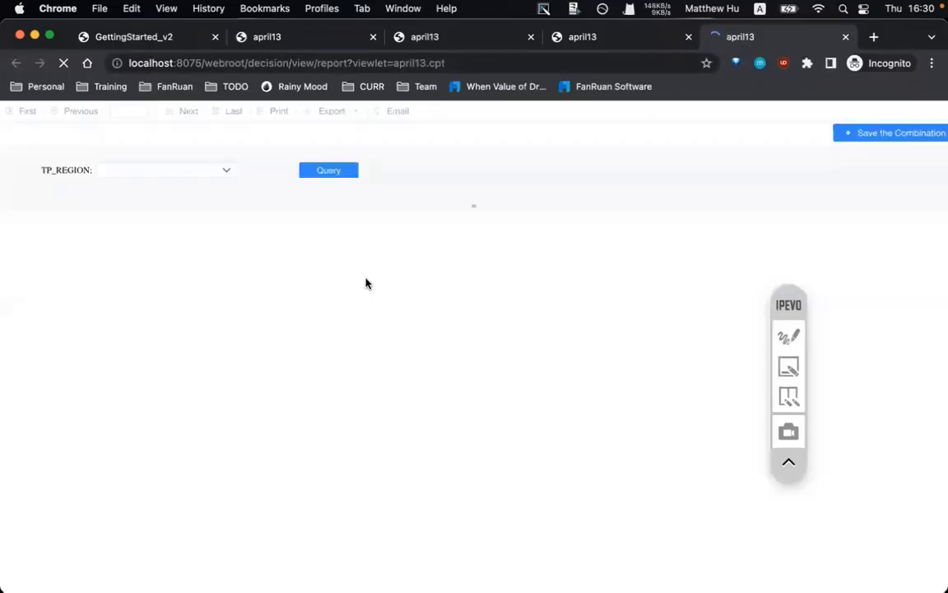
pyautogui.scroll(-5, 366, 280)
pyautogui.scroll(-5, 367, 278)
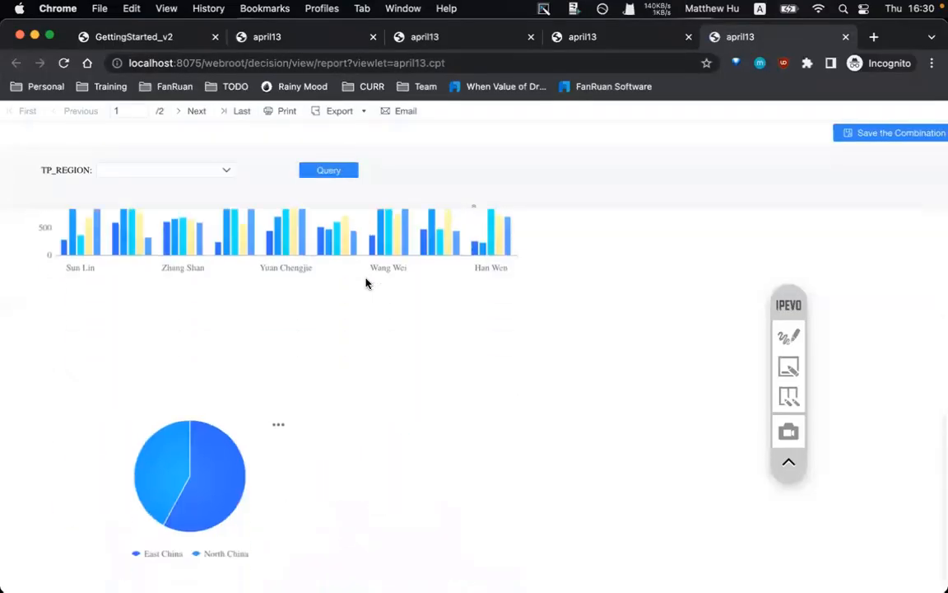
pyautogui.scroll(1, 366, 278)
pyautogui.scroll(-1, 250, 436)
pyautogui.scroll(4, 249, 438)
pyautogui.scroll(-3, 249, 438)
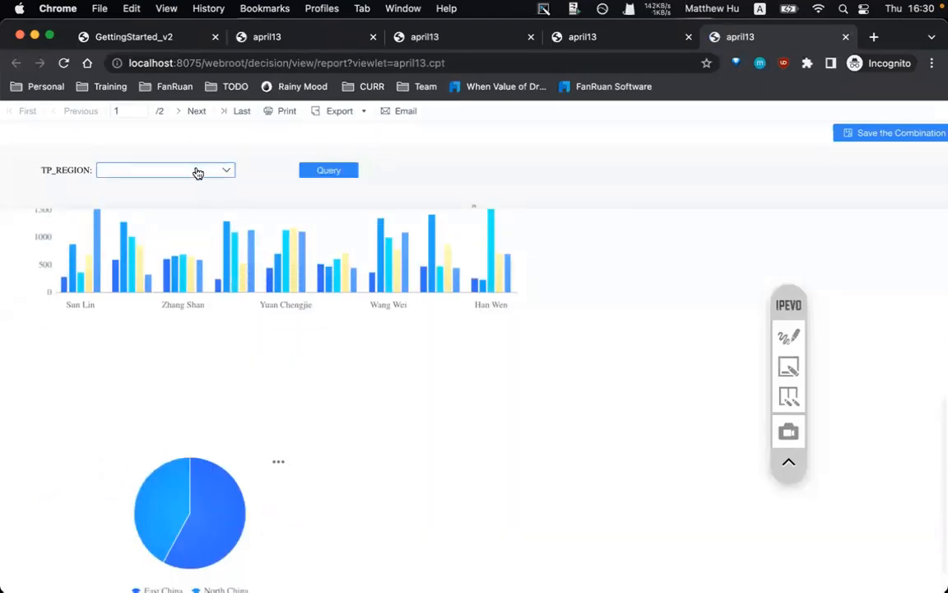
pyautogui.scroll(6, 221, 360)
pyautogui.moveTo(132, 343); pyautogui.dragTo(204, 398)
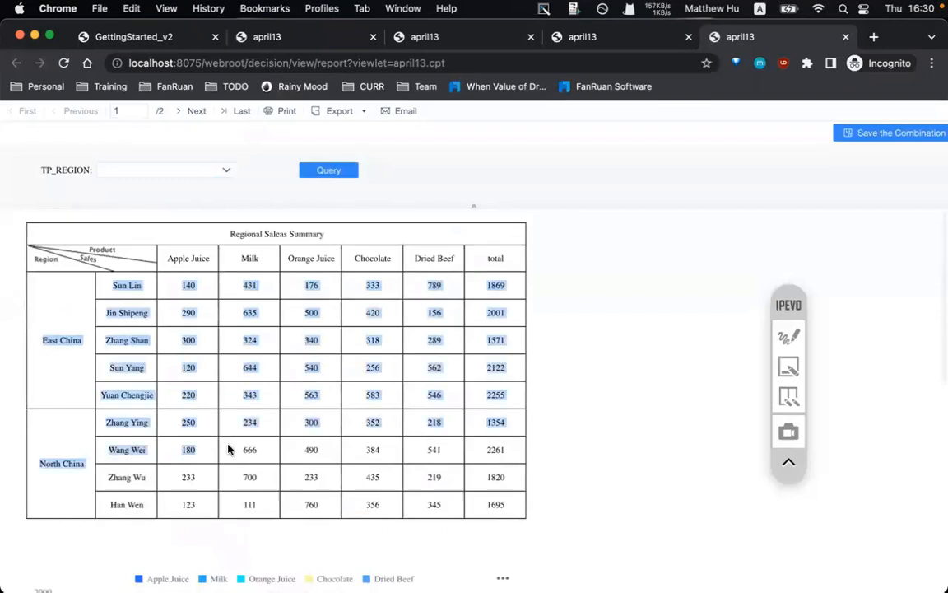
pyautogui.scroll(-6, 205, 399)
# - Query the report for the East China region, review the charts, and return to the designer
pyautogui.click(214, 173)
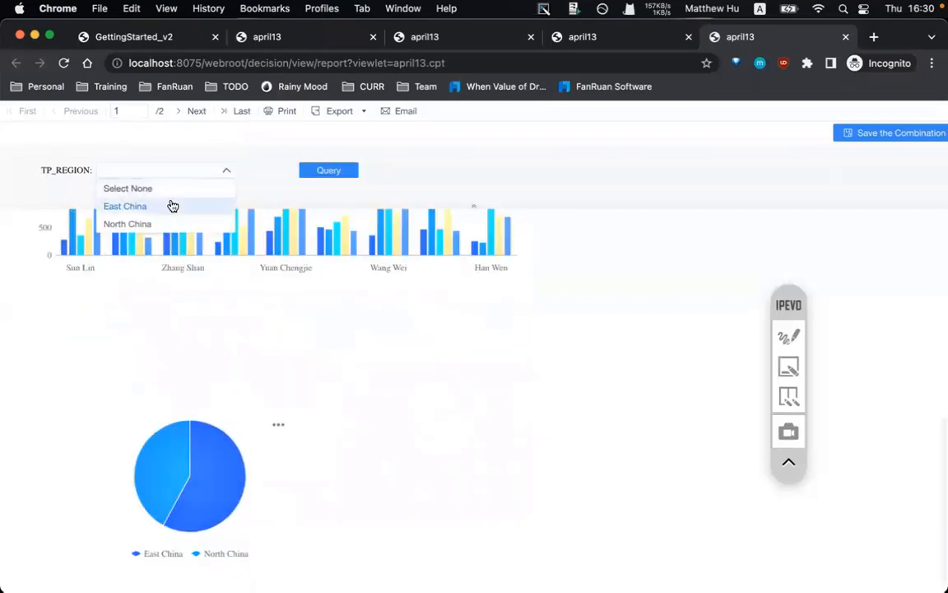
pyautogui.click(168, 205)
pyautogui.click(302, 172)
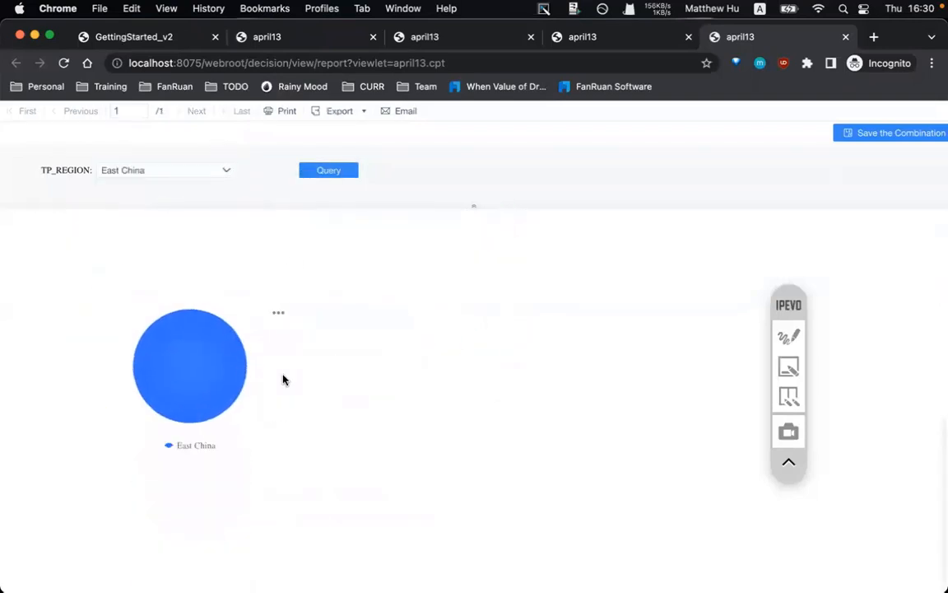
pyautogui.scroll(3, 282, 380)
pyautogui.scroll(-1, 283, 379)
pyautogui.moveTo(193, 471)
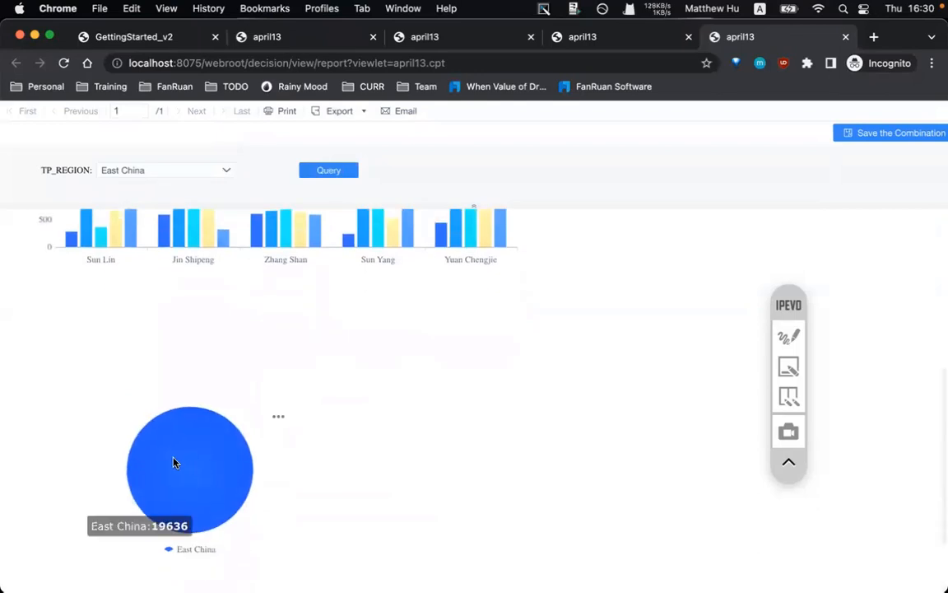
pyautogui.scroll(3, 226, 484)
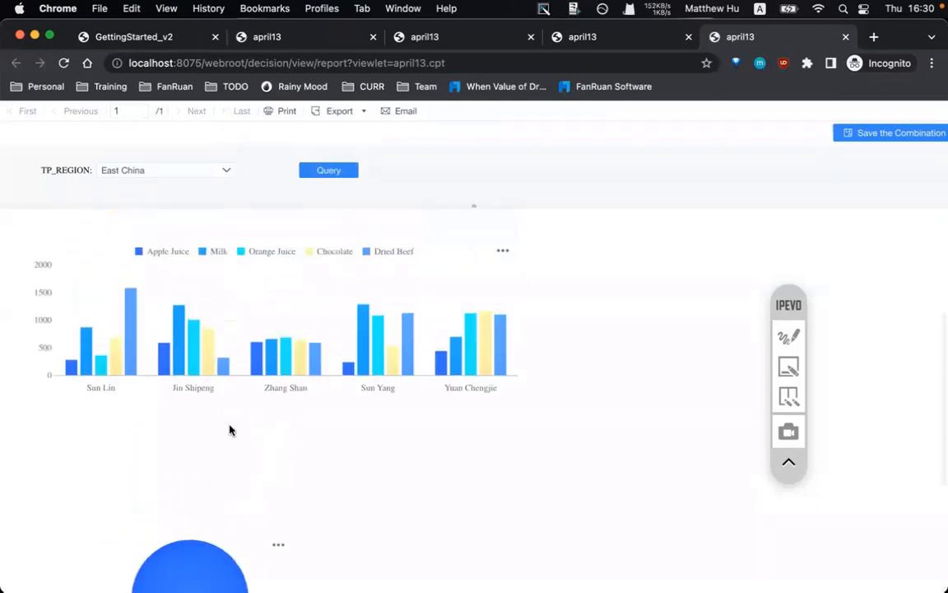
pyautogui.moveTo(127, 361)
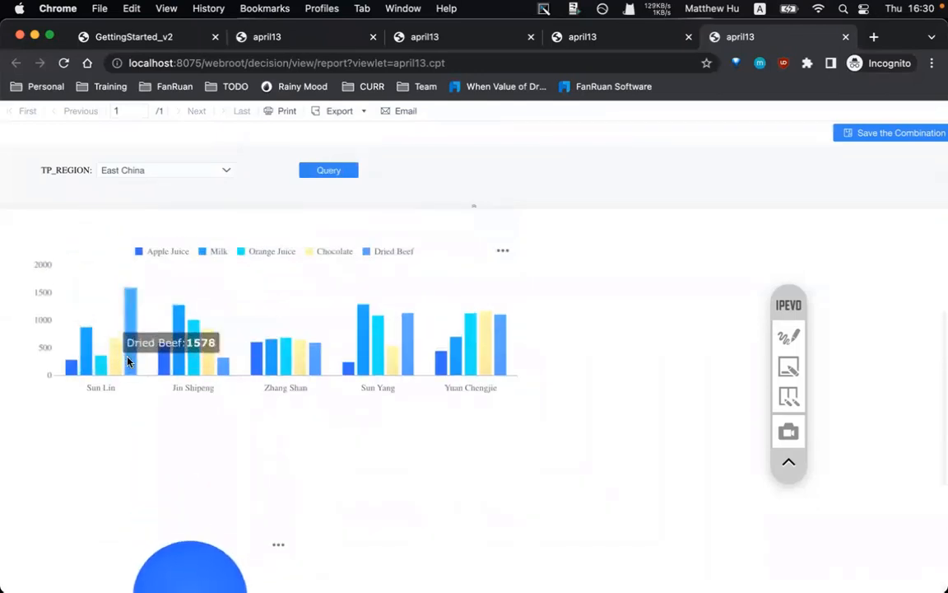
pyautogui.scroll(3, 272, 349)
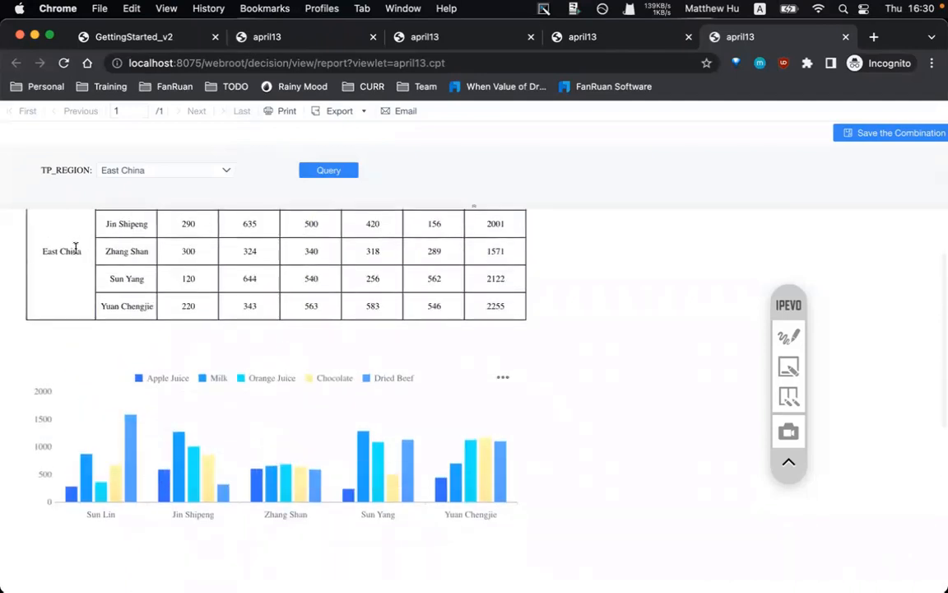
pyautogui.scroll(-2, 286, 439)
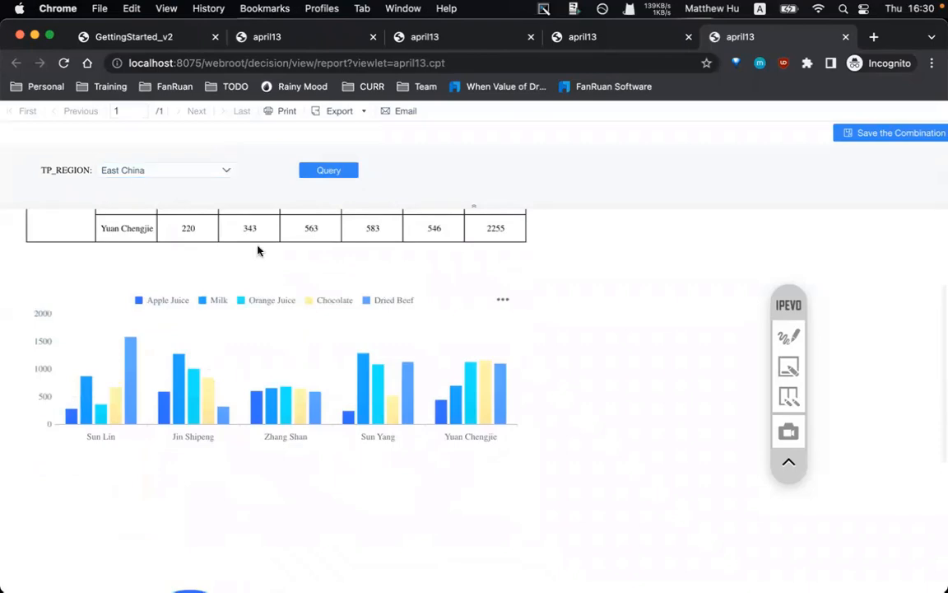
pyautogui.scroll(-3, 386, 342)
pyautogui.scroll(2, 385, 343)
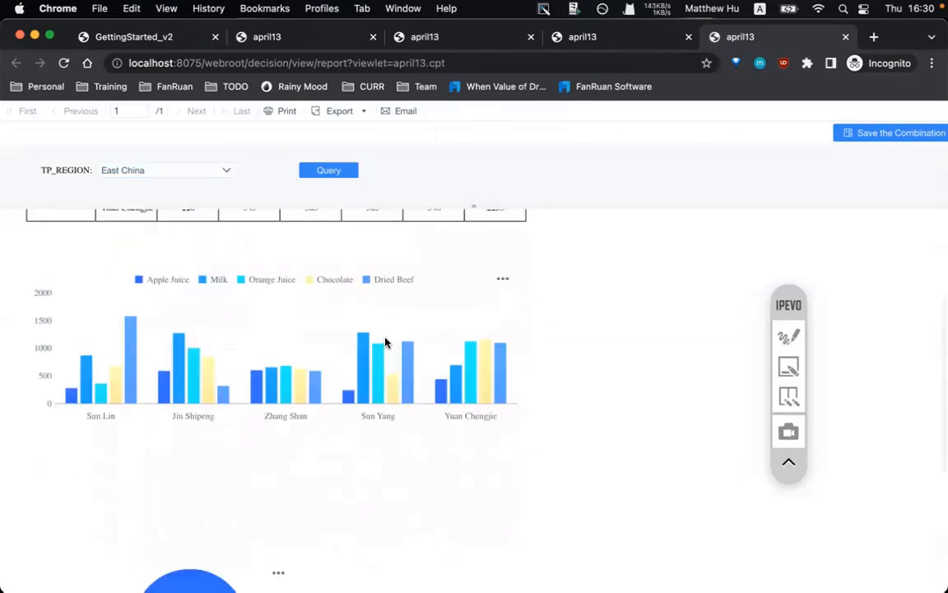
pyautogui.click(529, 564)
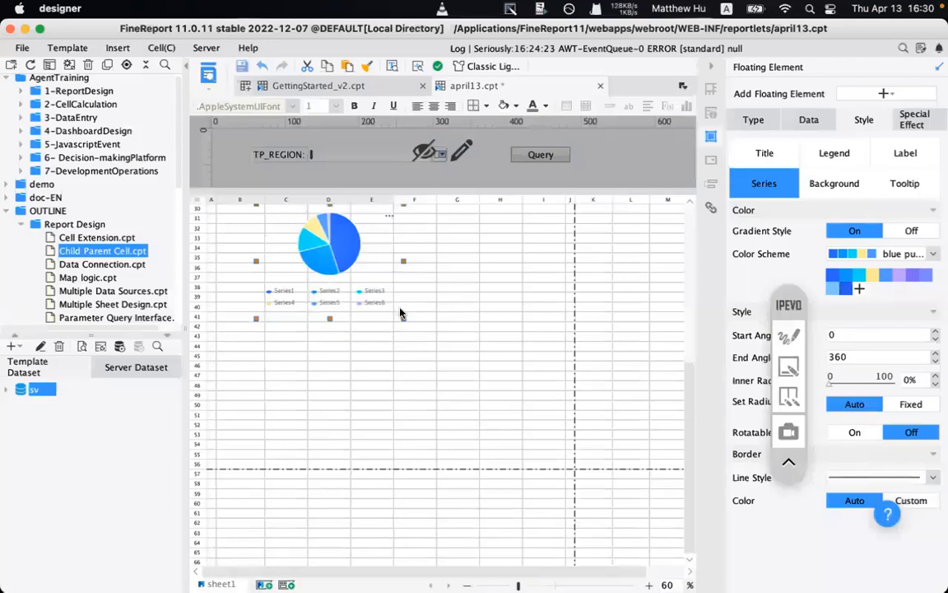
# - Enlarge the pie chart and add a Dynamic Parameters hyperlink to it
pyautogui.moveTo(401, 315); pyautogui.dragTo(504, 363)
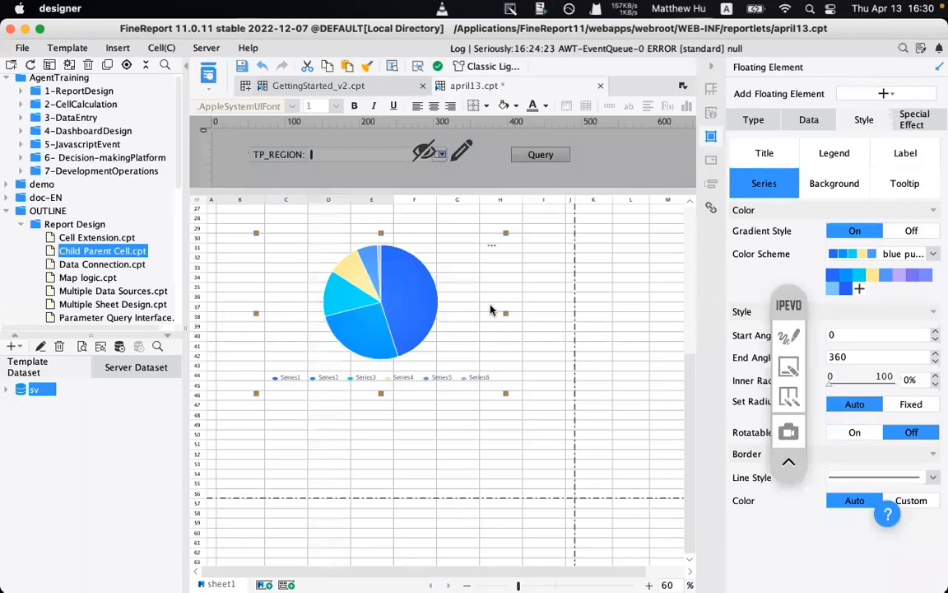
pyautogui.click(910, 118)
pyautogui.moveTo(789, 305); pyautogui.dragTo(785, 173)
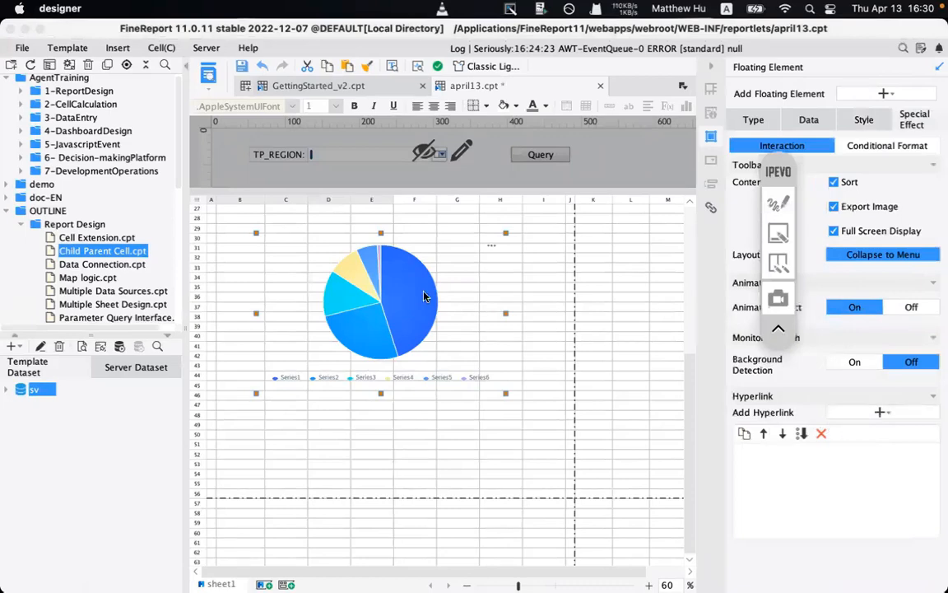
pyautogui.click(857, 412)
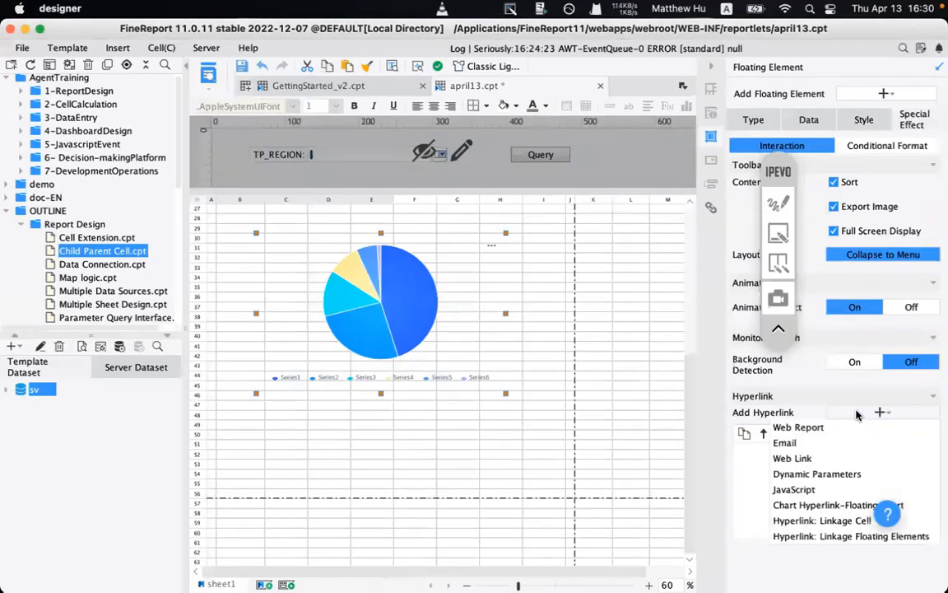
pyautogui.click(745, 474)
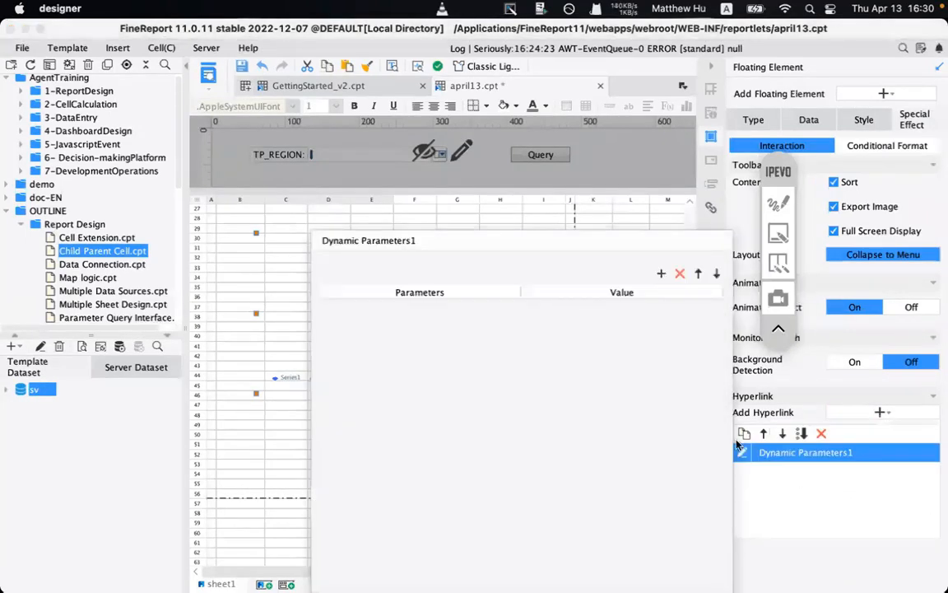
# - Annotate the hyperlink entry with a red arrow and empty rows 53–62 with a rectangle, then clear them
pyautogui.moveTo(541, 233)
pyautogui.mouseDown()
pyautogui.moveTo(541, 195)
pyautogui.moveTo(539, 232)
pyautogui.moveTo(465, 426)
pyautogui.moveTo(444, 418)
pyautogui.mouseUp()
pyautogui.click(781, 207)
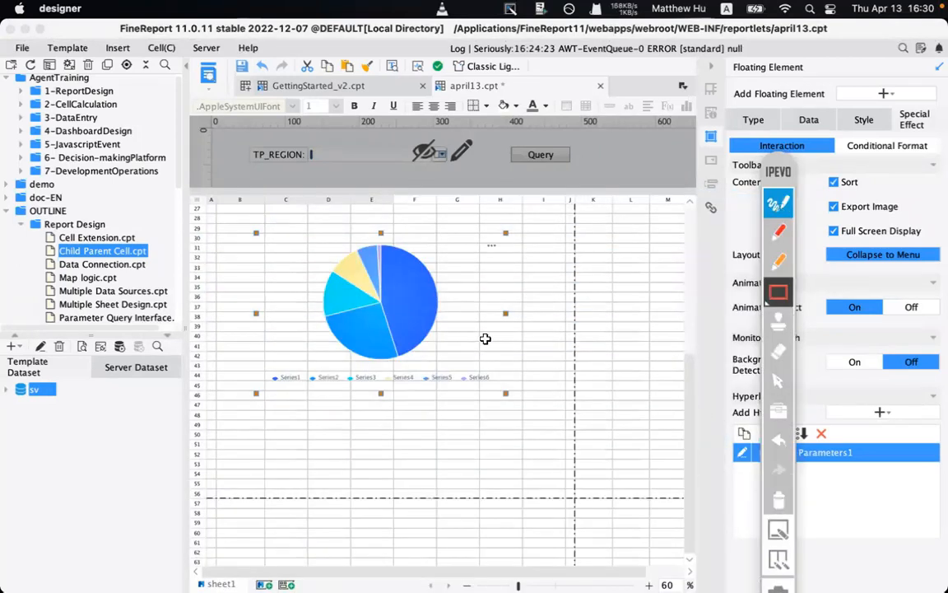
pyautogui.click(779, 231)
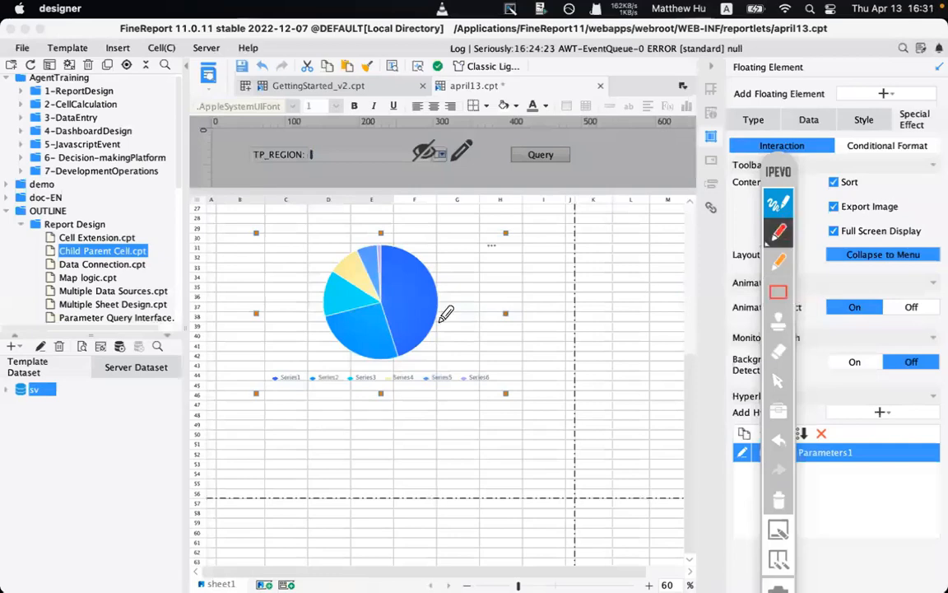
pyautogui.moveTo(463, 341)
pyautogui.mouseDown()
pyautogui.moveTo(739, 428)
pyautogui.moveTo(710, 450)
pyautogui.mouseUp()
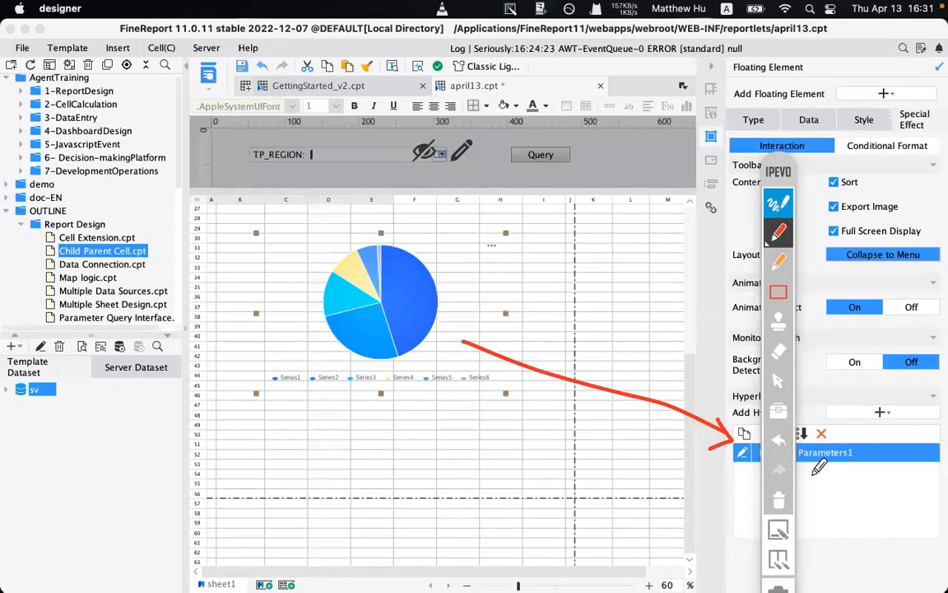
pyautogui.click(778, 292)
pyautogui.moveTo(328, 463); pyautogui.dragTo(675, 578)
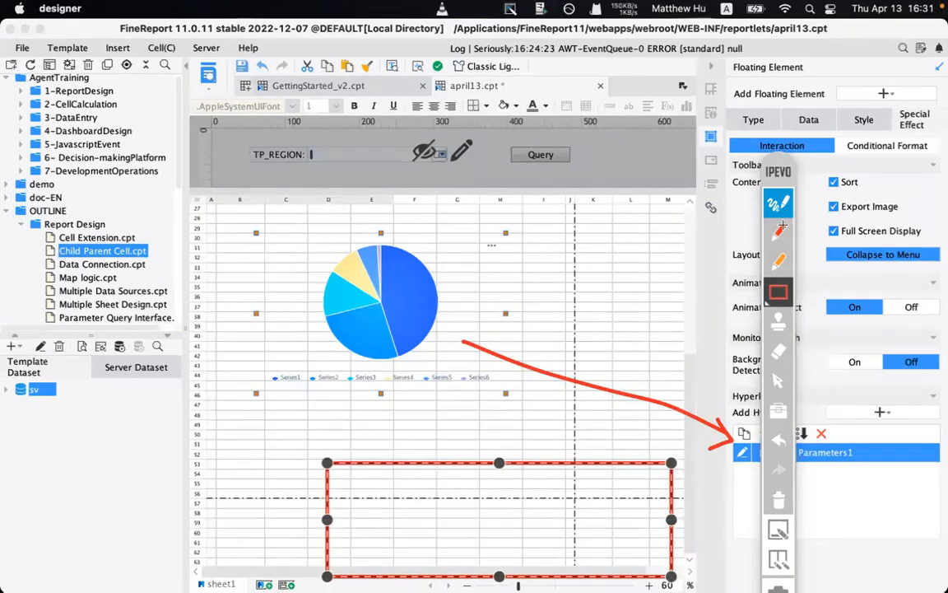
pyautogui.click(781, 497)
pyautogui.click(780, 203)
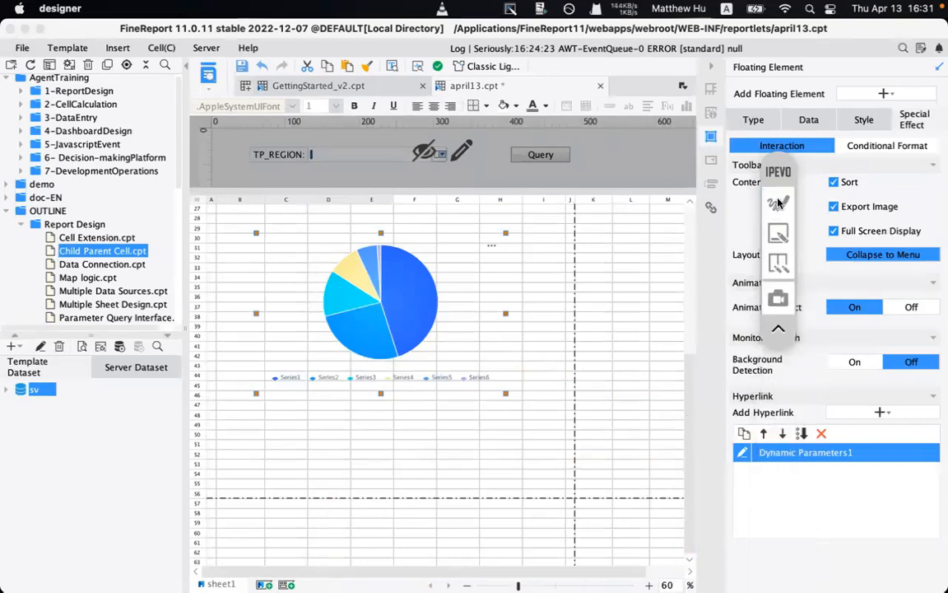
# - Add a new parameter row named TP_REGION in the dynamic parameters editor
pyautogui.click(744, 453)
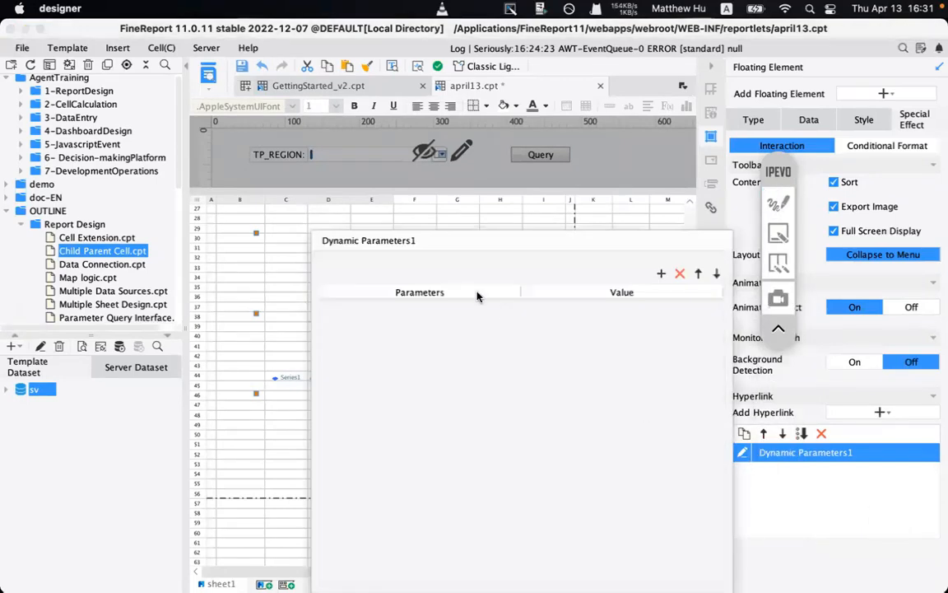
pyautogui.click(661, 273)
pyautogui.click(417, 307)
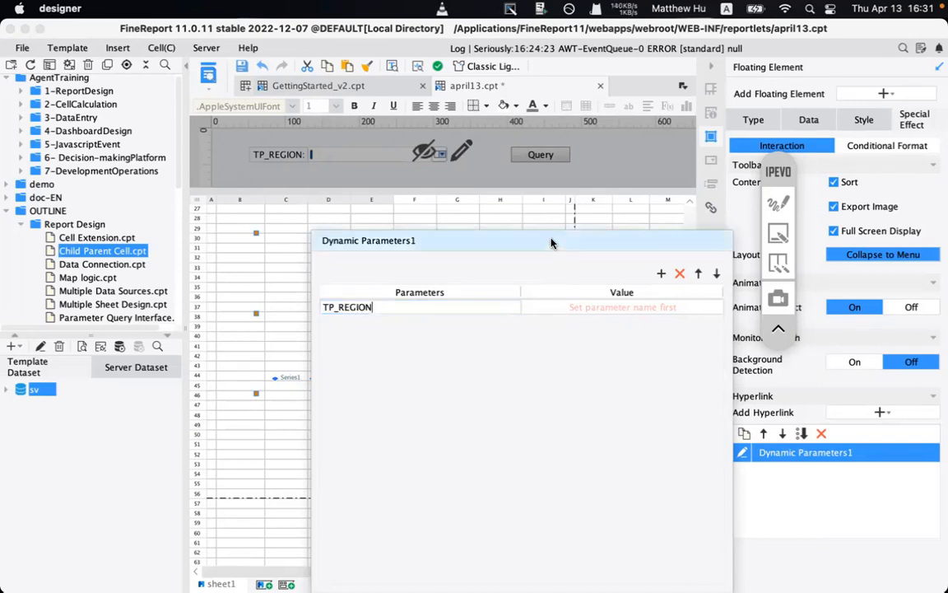
pyautogui.moveTo(551, 240); pyautogui.dragTo(468, 350)
pyautogui.click(779, 202)
pyautogui.click(780, 202)
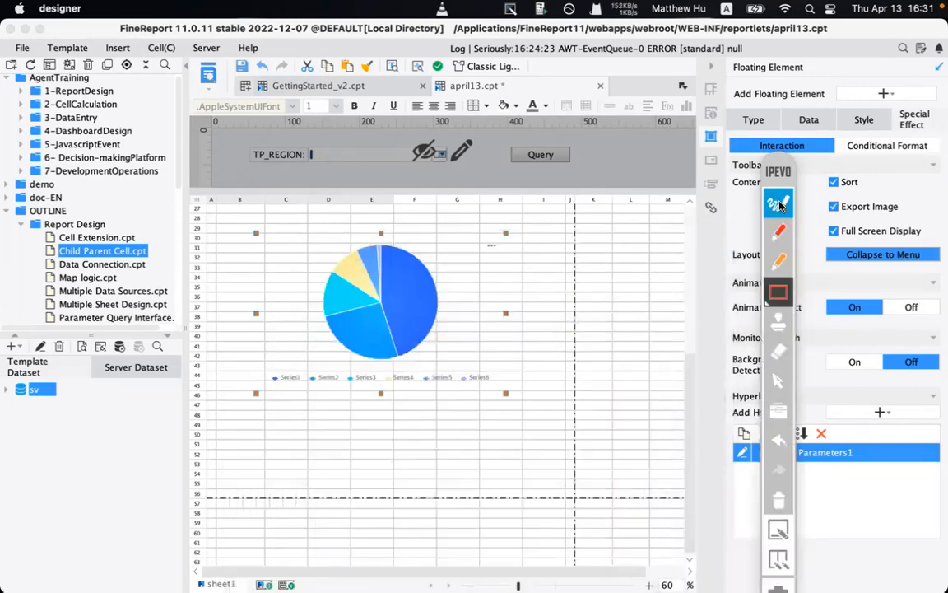
pyautogui.click(777, 380)
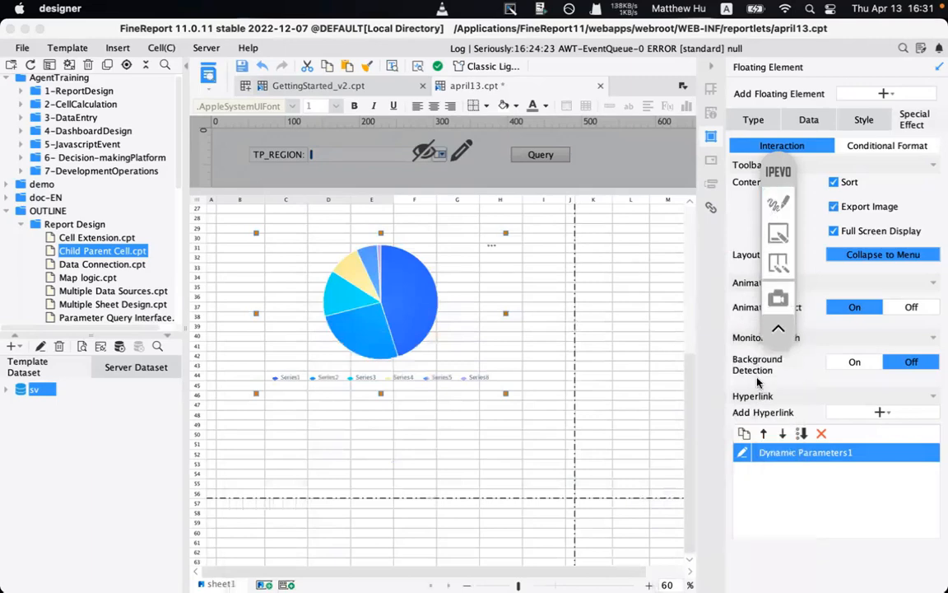
# - Set TP_REGION's value to Series Name (=SERIES), confirm, and save april13.cpt
pyautogui.click(743, 454)
pyautogui.moveTo(517, 245); pyautogui.dragTo(376, 250)
pyautogui.click(387, 309)
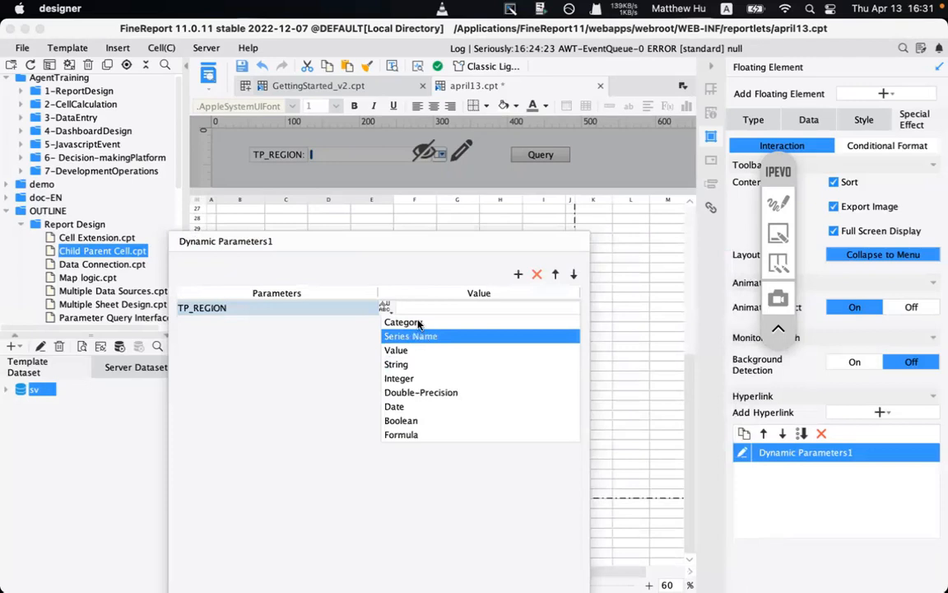
pyautogui.click(417, 247)
pyautogui.moveTo(417, 247); pyautogui.dragTo(477, 411)
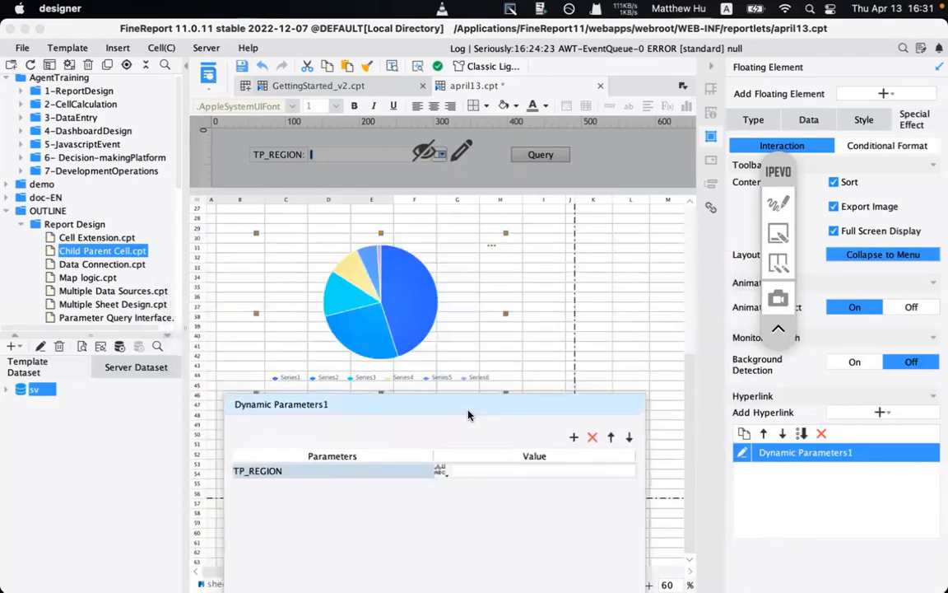
pyautogui.click(440, 471)
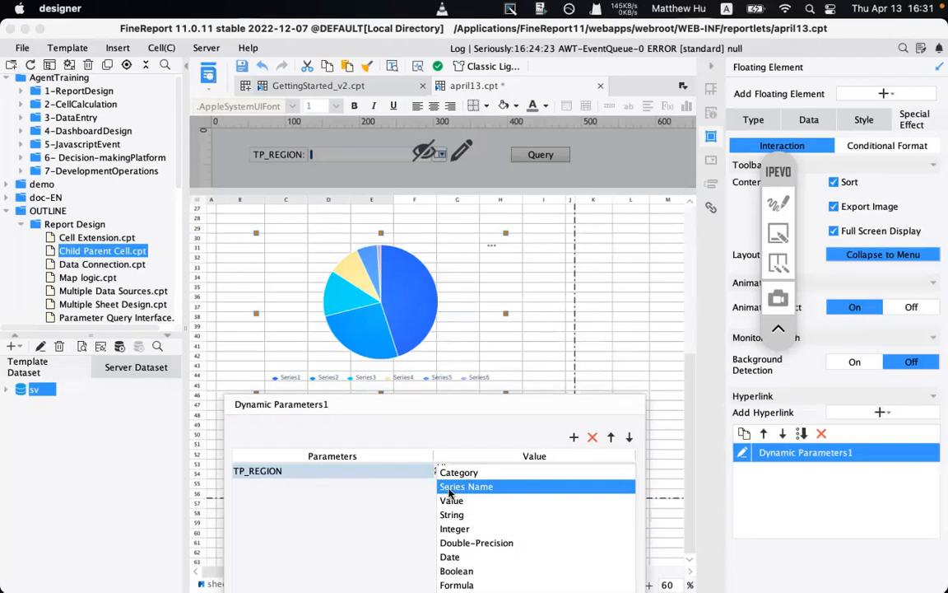
pyautogui.click(464, 487)
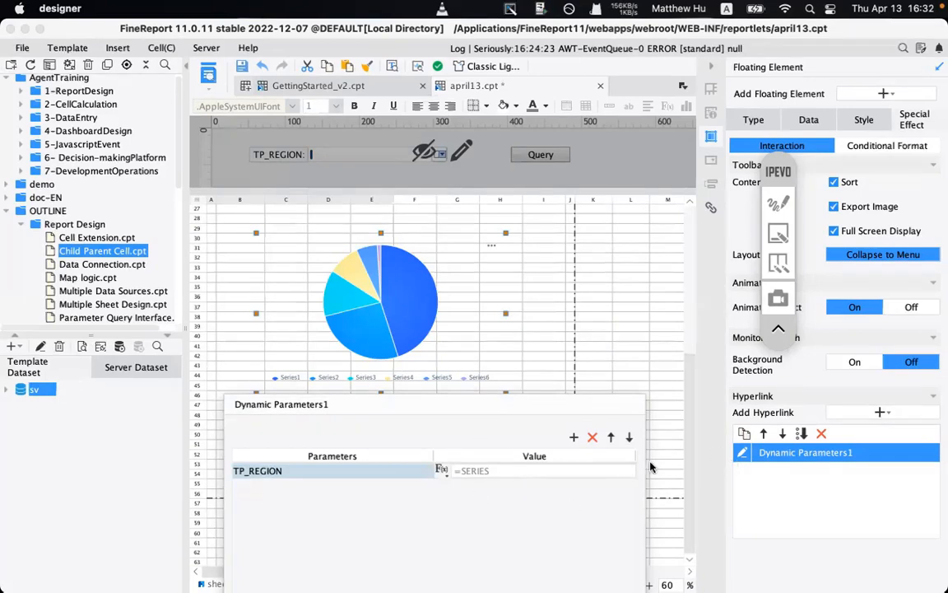
pyautogui.click(570, 317)
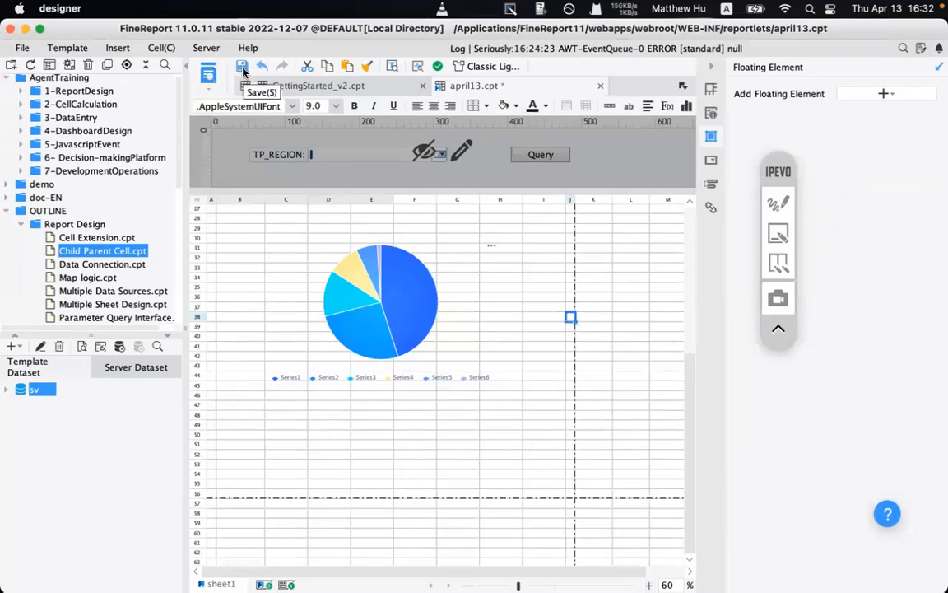
pyautogui.click(242, 68)
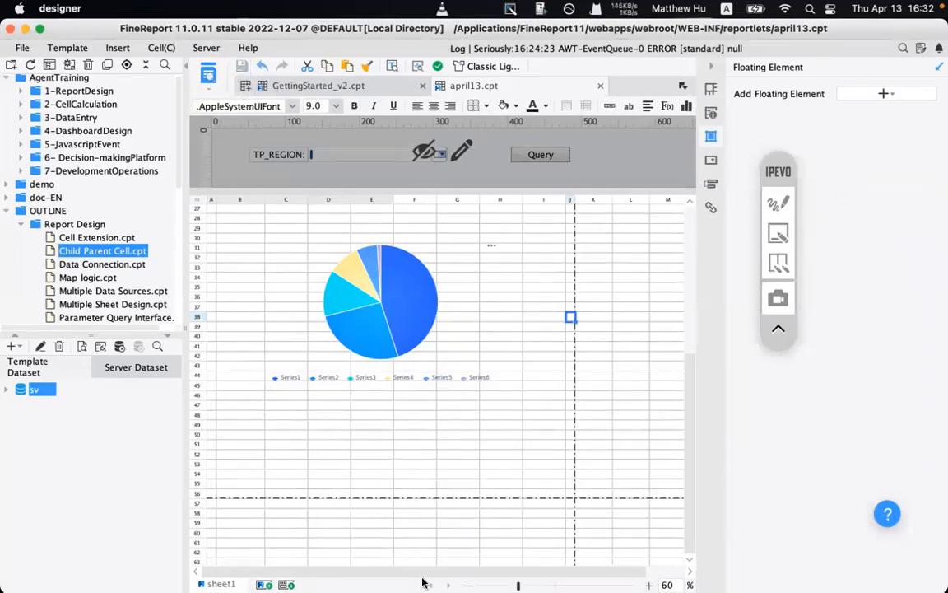
# - Switch to the april13 preview in Chrome and highlight the East China table rows
pyautogui.moveTo(411, 589)
pyautogui.click(396, 567)
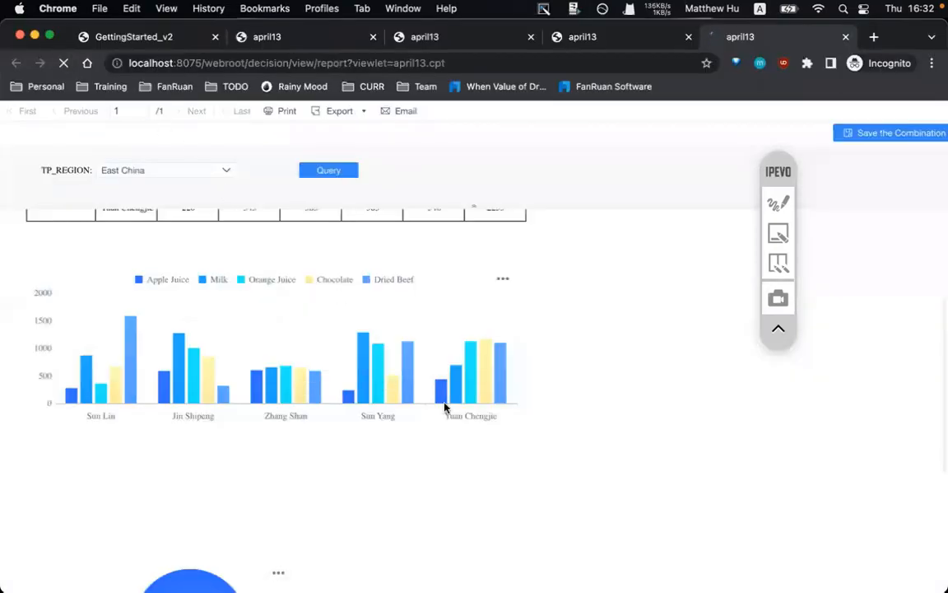
pyautogui.scroll(-10, 444, 406)
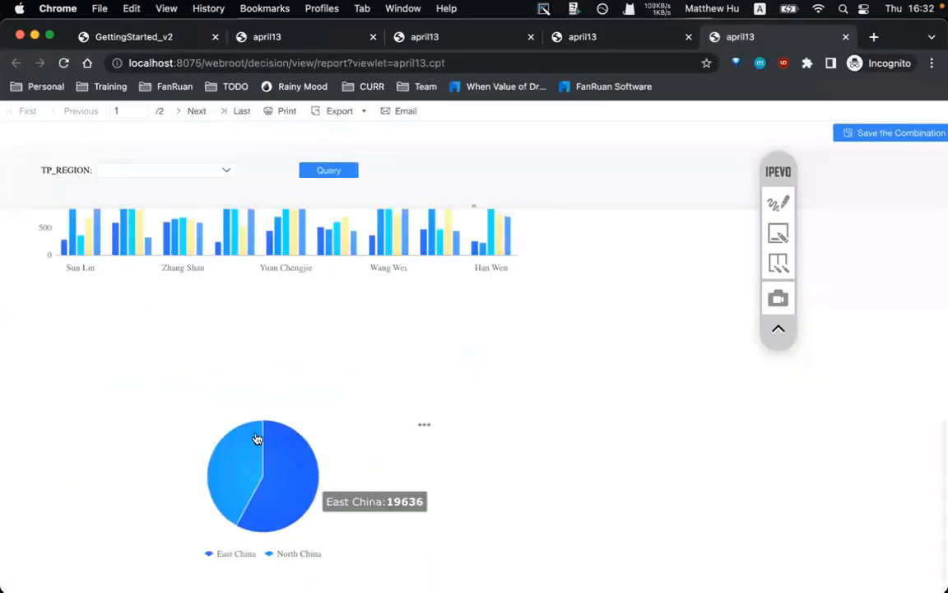
pyautogui.scroll(6, 308, 330)
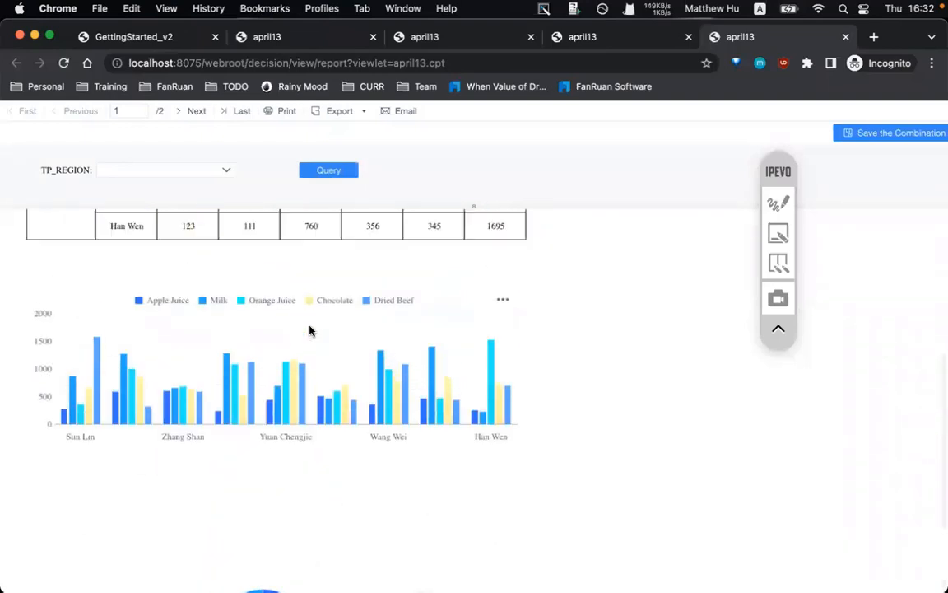
pyautogui.moveTo(61, 274); pyautogui.dragTo(189, 430)
pyautogui.click(224, 428)
pyautogui.moveTo(258, 431); pyautogui.dragTo(86, 292)
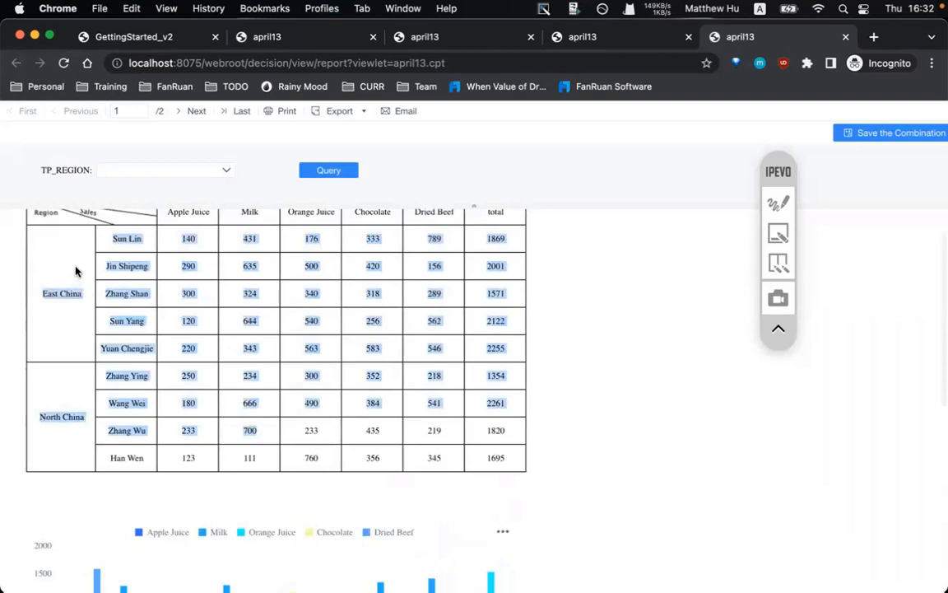
pyautogui.click(53, 289)
# - Click the pie's North China slice to reload the report filtered to North China
pyautogui.scroll(-6, 86, 445)
pyautogui.moveTo(236, 465)
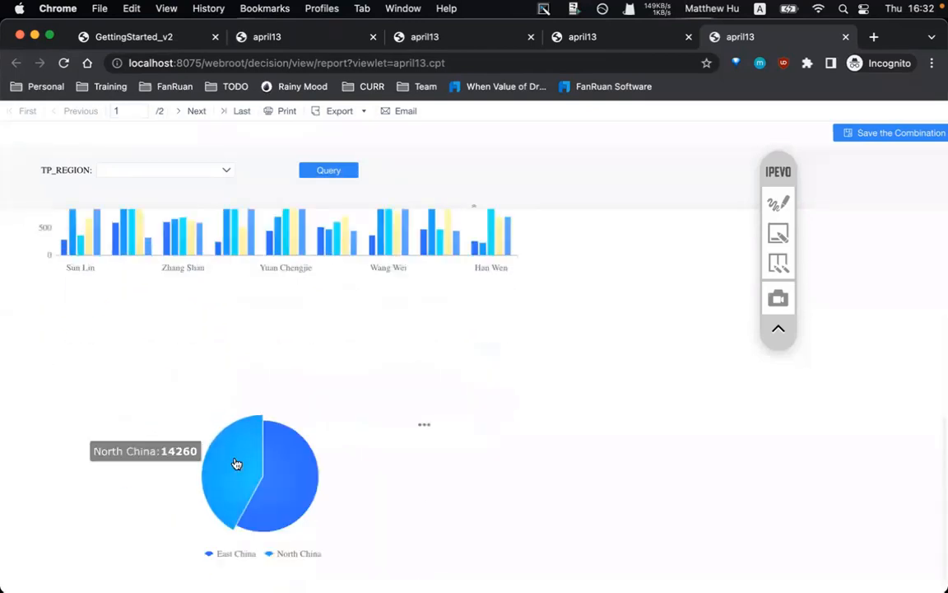
pyautogui.click(236, 465)
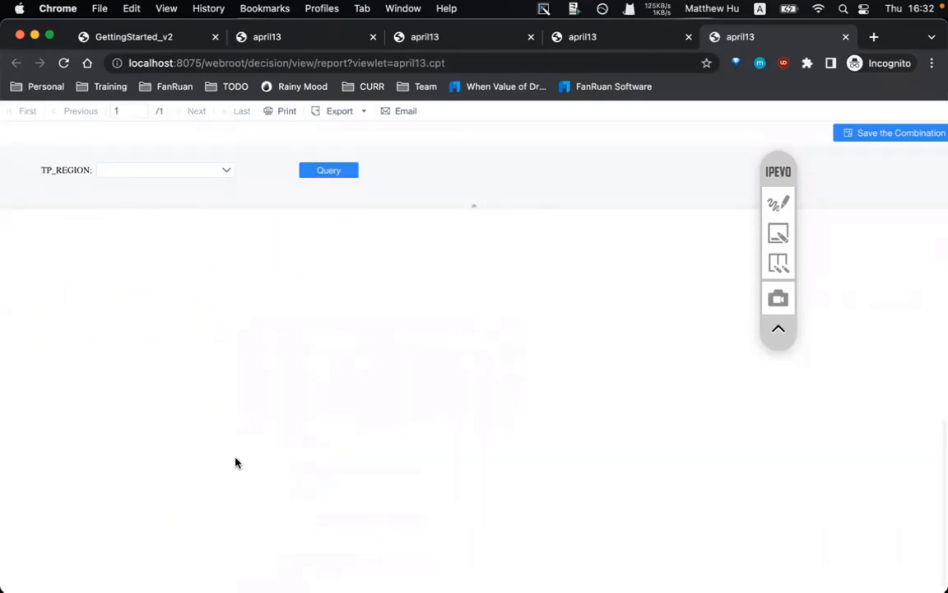
pyautogui.scroll(2, 194, 365)
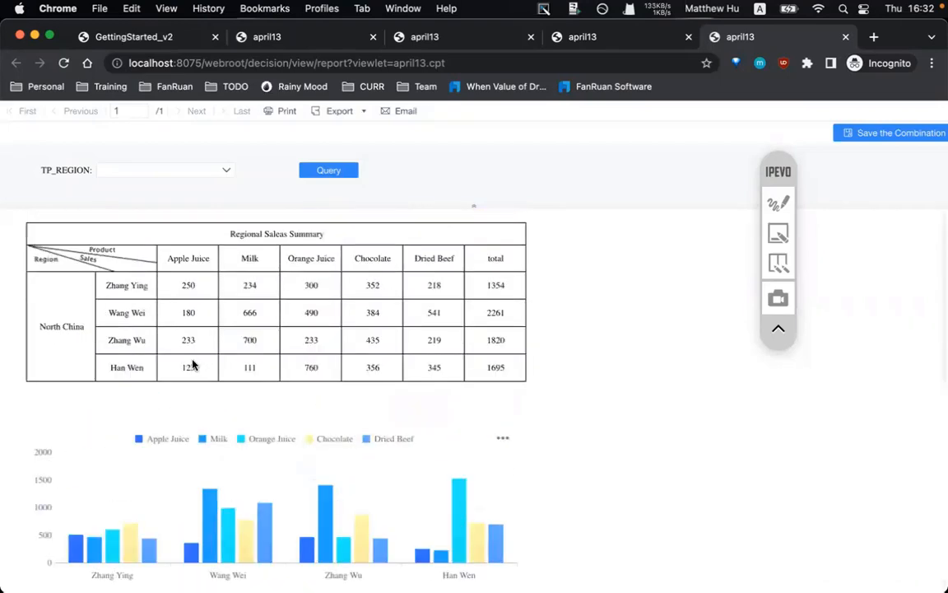
pyautogui.moveTo(25, 247); pyautogui.dragTo(480, 379)
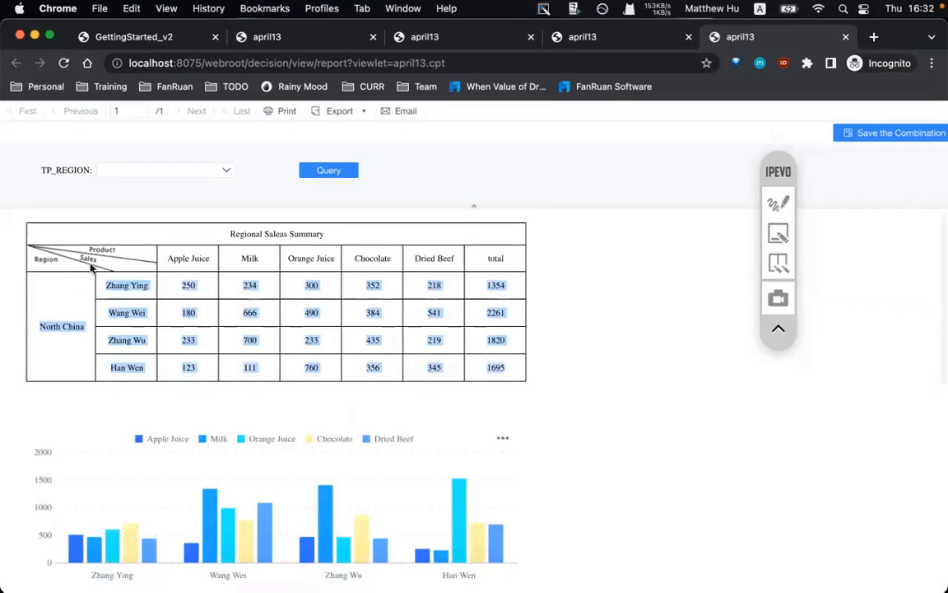
pyautogui.click(152, 170)
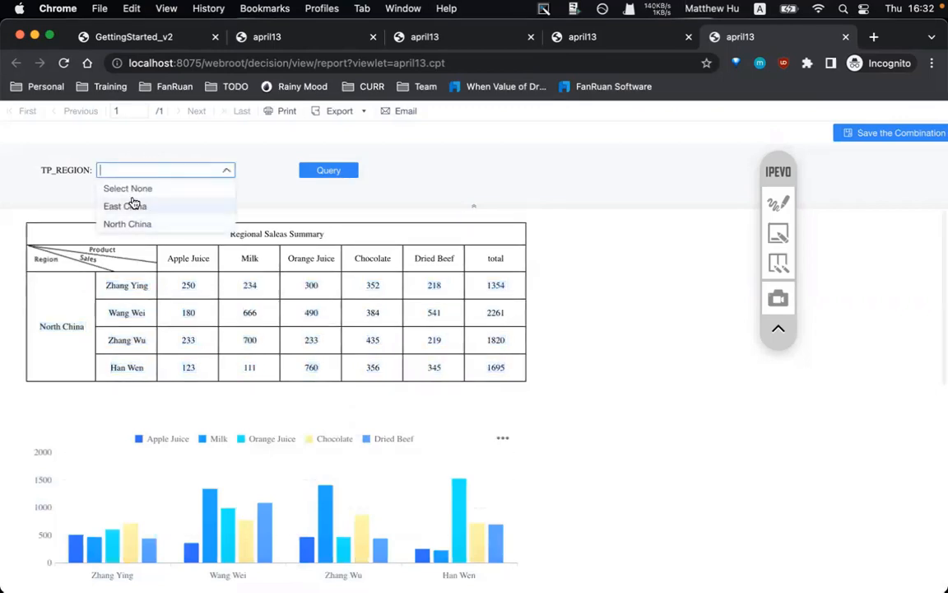
# - Re-run the report with TP_REGION set to East China
pyautogui.click(125, 206)
pyautogui.moveTo(47, 308); pyautogui.dragTo(385, 339)
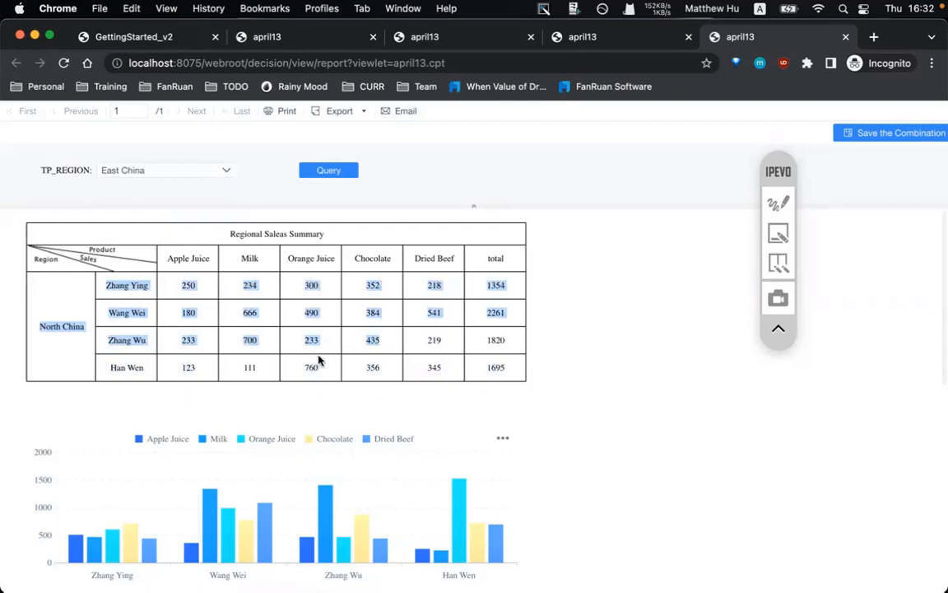
pyautogui.click(345, 167)
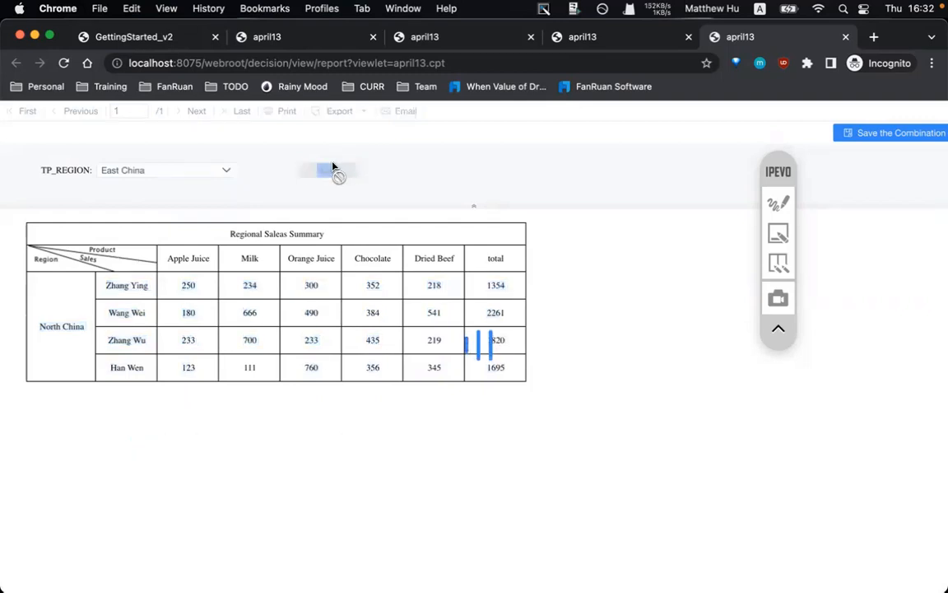
pyautogui.click(519, 405)
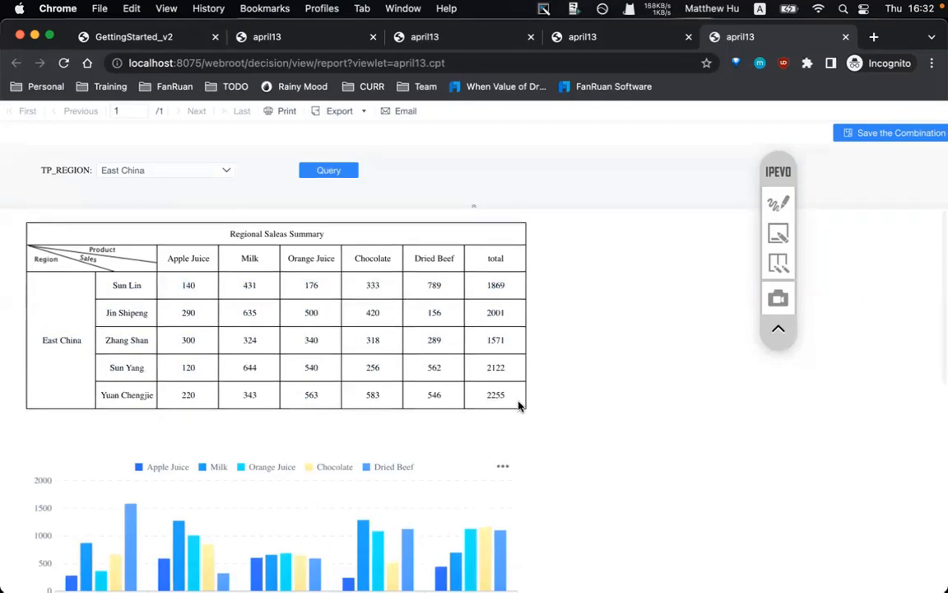
pyautogui.scroll(-2, 518, 404)
pyautogui.scroll(2, 518, 404)
# - Highlight a salesperson in the table, then return to the FineReport designer
pyautogui.moveTo(101, 313); pyautogui.dragTo(155, 316)
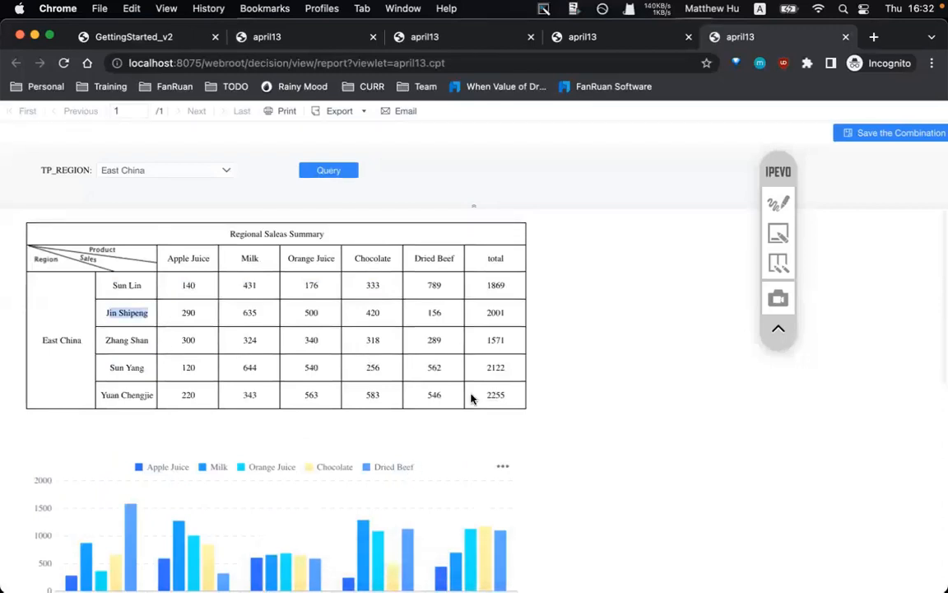
pyautogui.moveTo(393, 547)
pyautogui.scroll(-2, 136, 321)
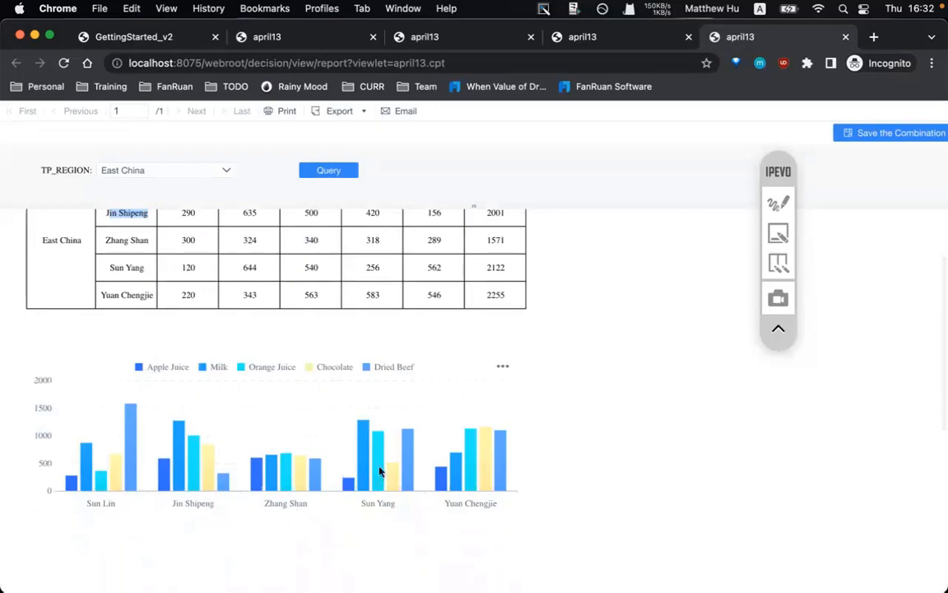
pyautogui.scroll(2, 345, 456)
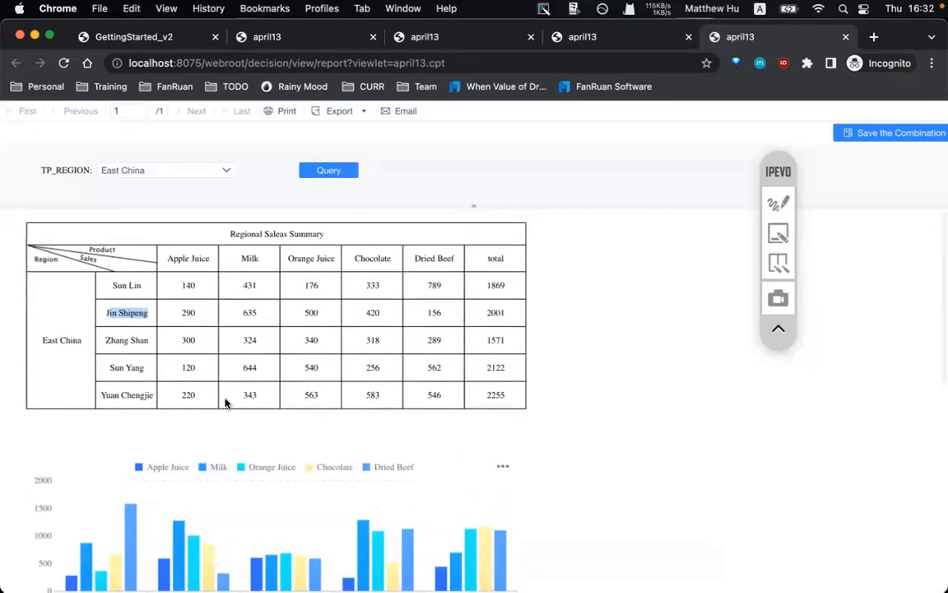
pyautogui.click(529, 562)
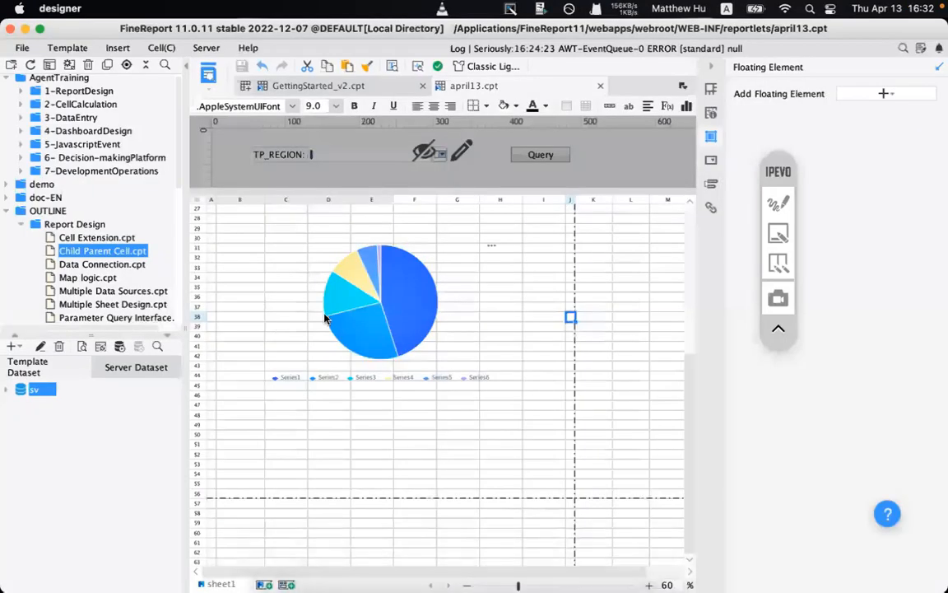
# - Select Salesperson cell C5, show its Cell Element settings, and zoom the sheet to 70%
pyautogui.scroll(5, 384, 299)
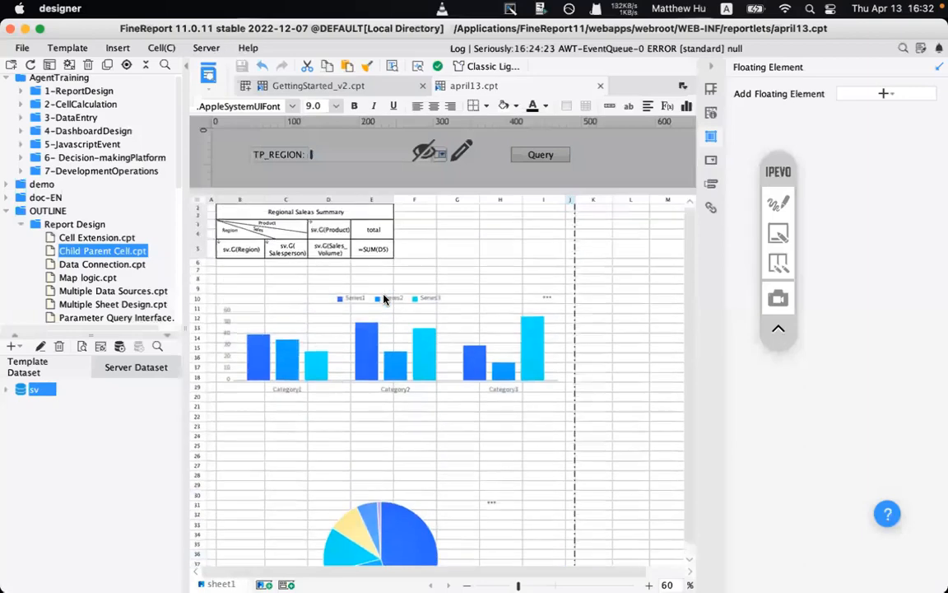
pyautogui.click(284, 250)
pyautogui.click(711, 92)
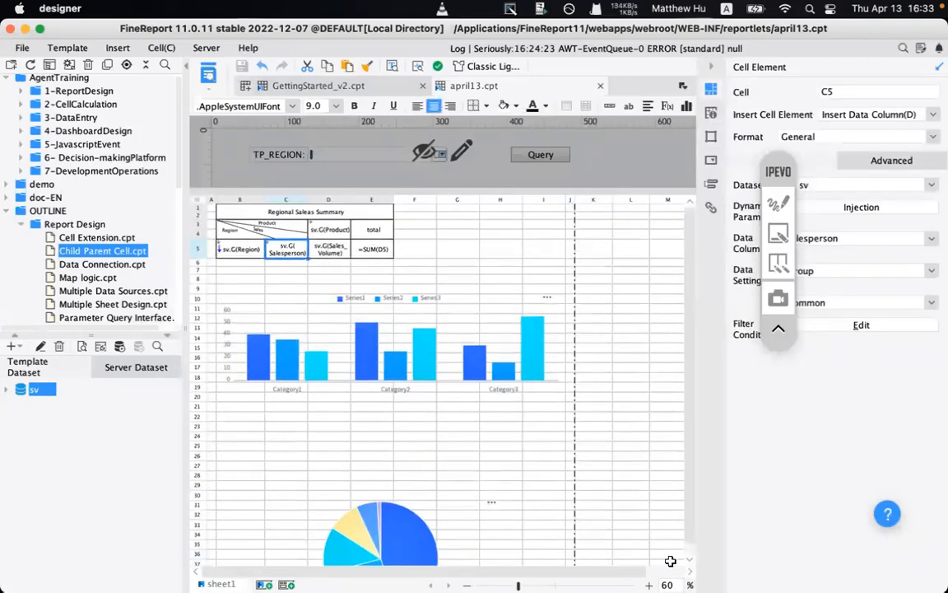
pyautogui.click(649, 584)
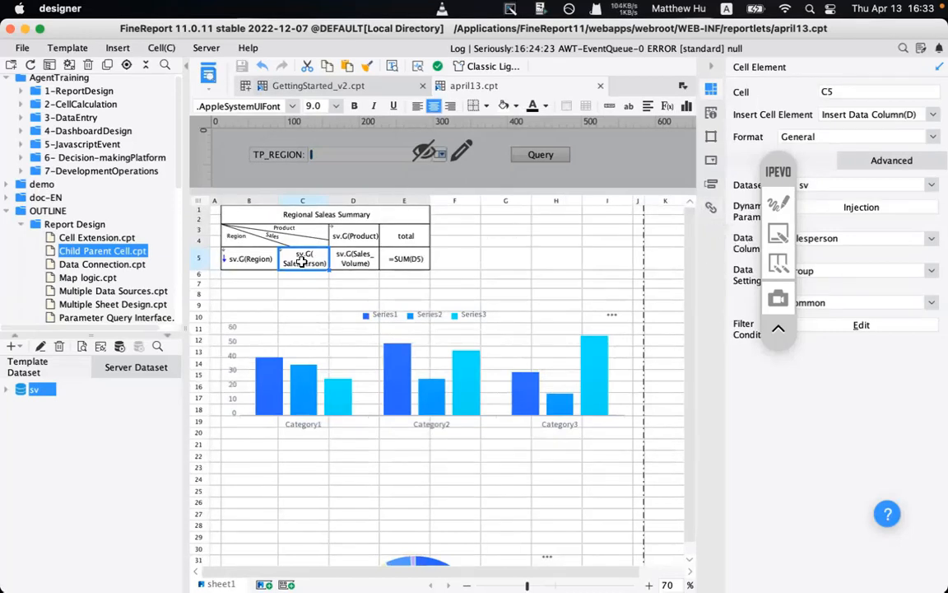
# - Give Salesperson cell C5 a Web Report1 hyperlink that opens in a new window via GET
pyautogui.click(711, 207)
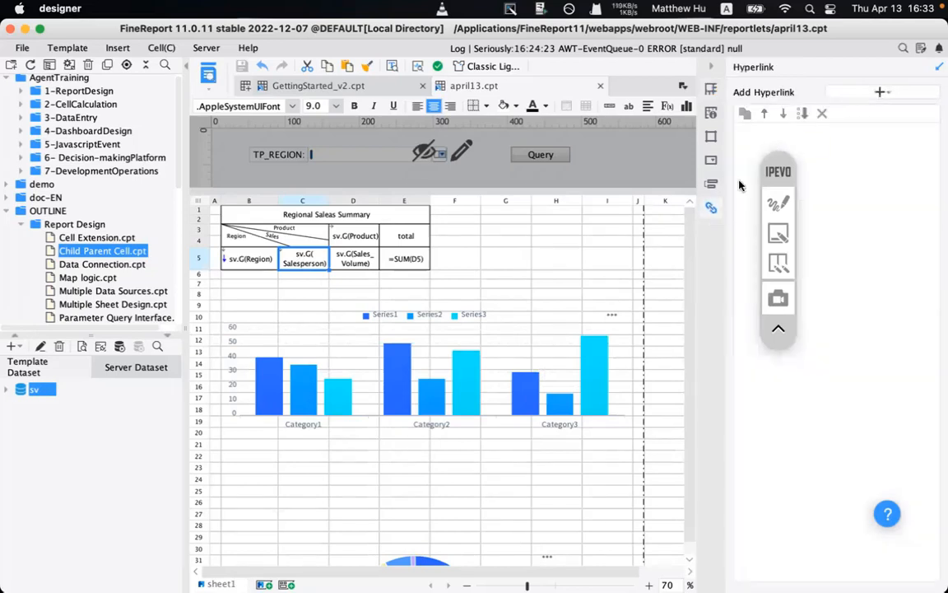
pyautogui.click(778, 203)
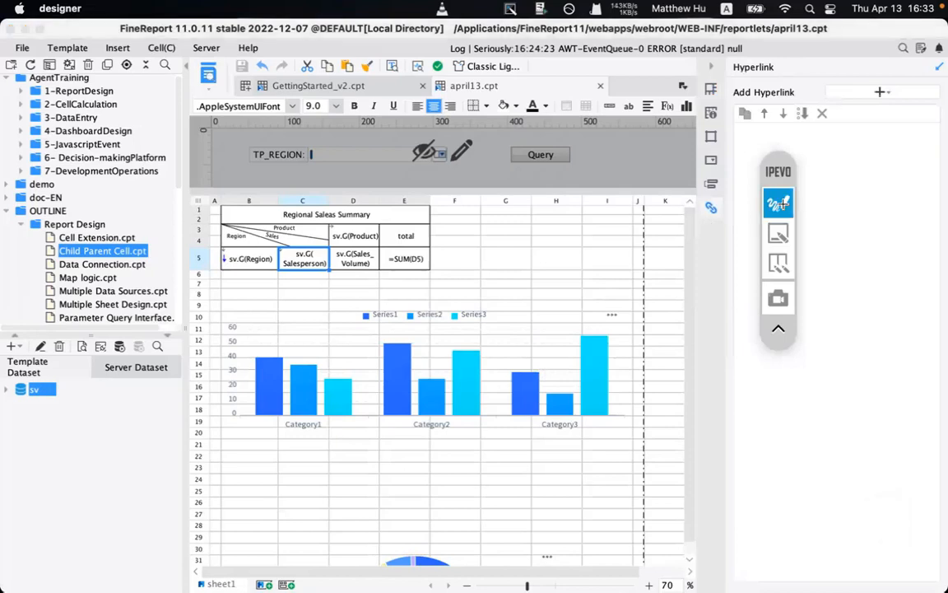
pyautogui.moveTo(275, 241); pyautogui.dragTo(359, 283)
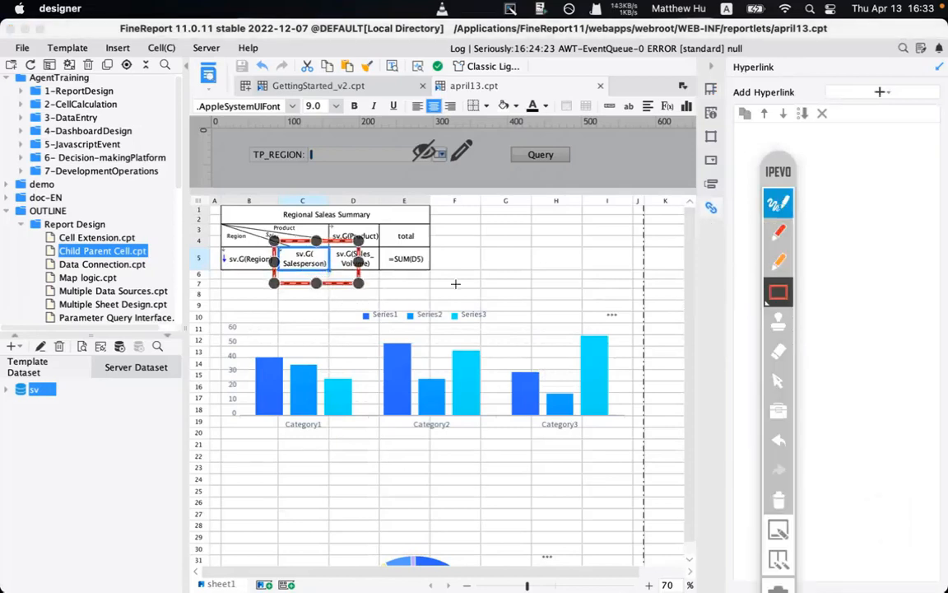
pyautogui.click(455, 283)
pyautogui.click(779, 233)
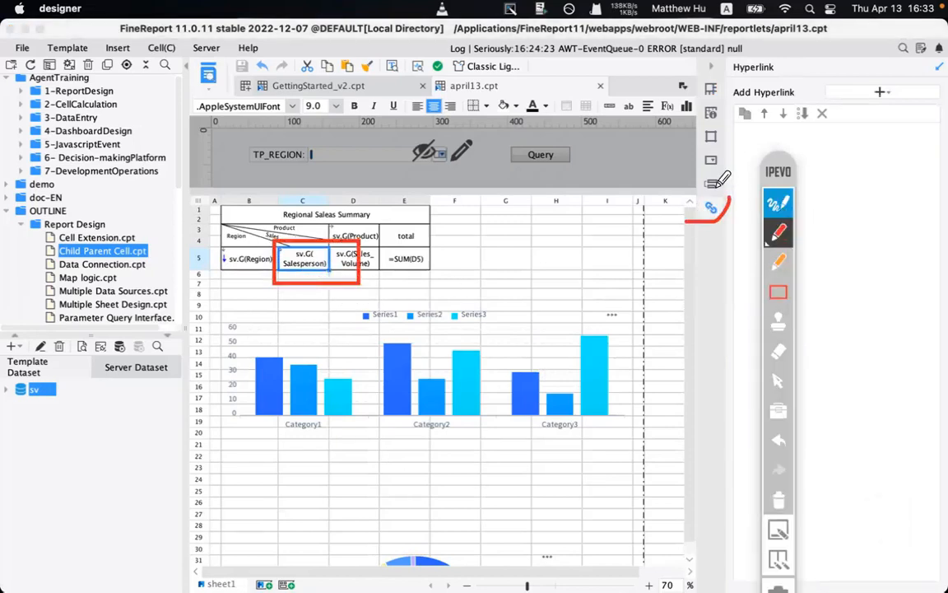
pyautogui.moveTo(719, 191); pyautogui.dragTo(722, 196)
pyautogui.moveTo(810, 128)
pyautogui.mouseDown()
pyautogui.moveTo(861, 93)
pyautogui.moveTo(858, 107)
pyautogui.mouseUp()
pyautogui.click(854, 182)
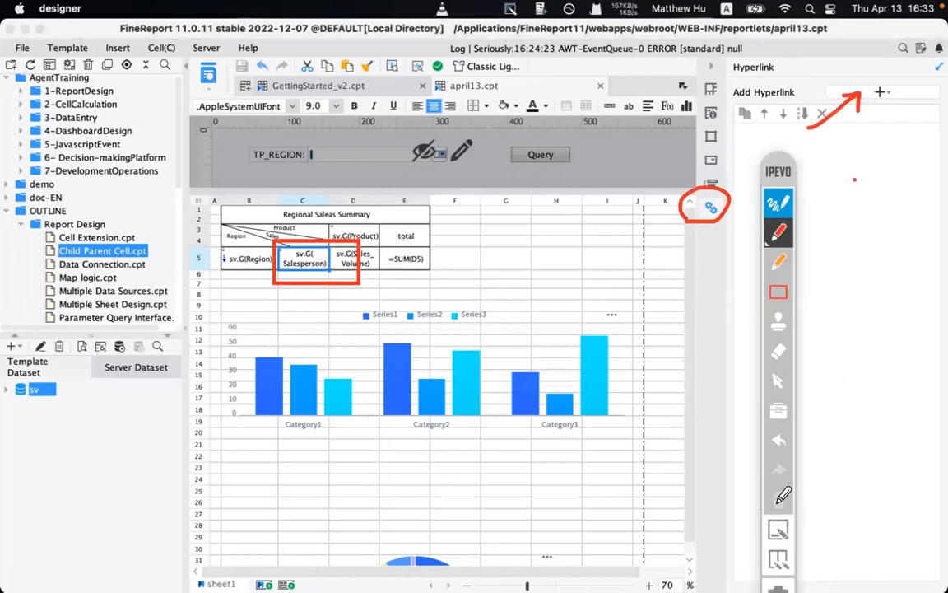
pyautogui.click(776, 503)
pyautogui.click(777, 199)
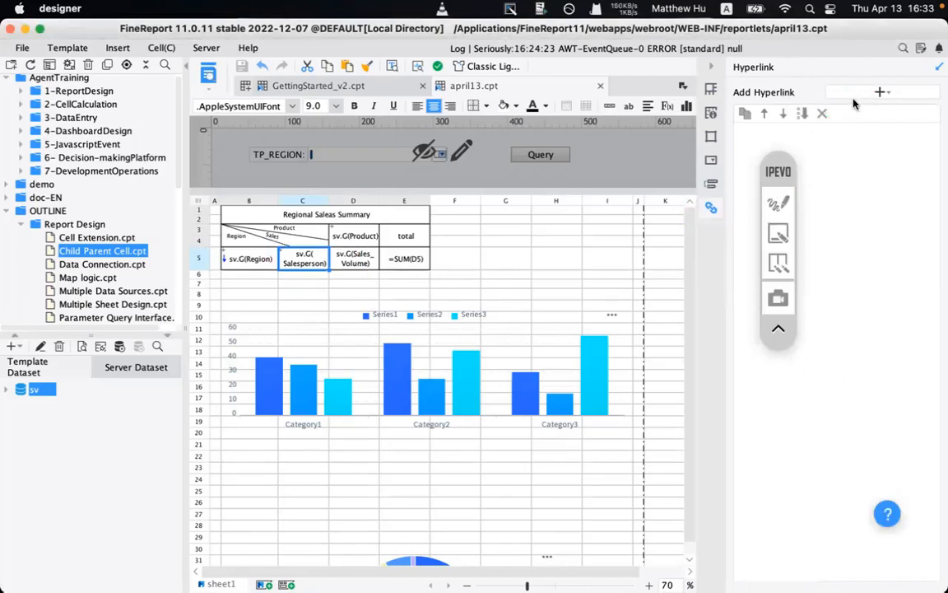
pyautogui.click(880, 92)
pyautogui.click(823, 107)
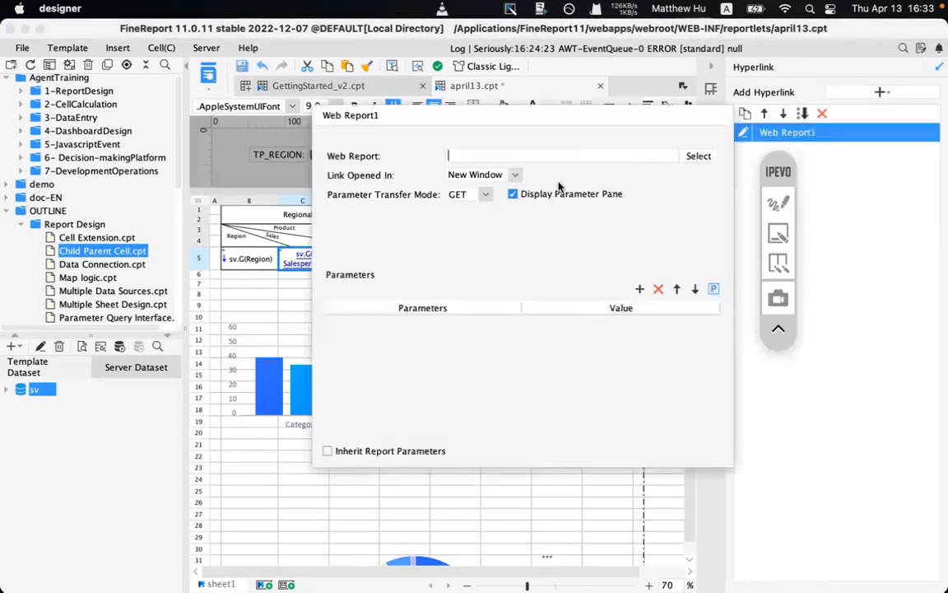
# - Target the C5 hyperlink at /apr12b.cpt and add a blank parameter row
pyautogui.click(698, 155)
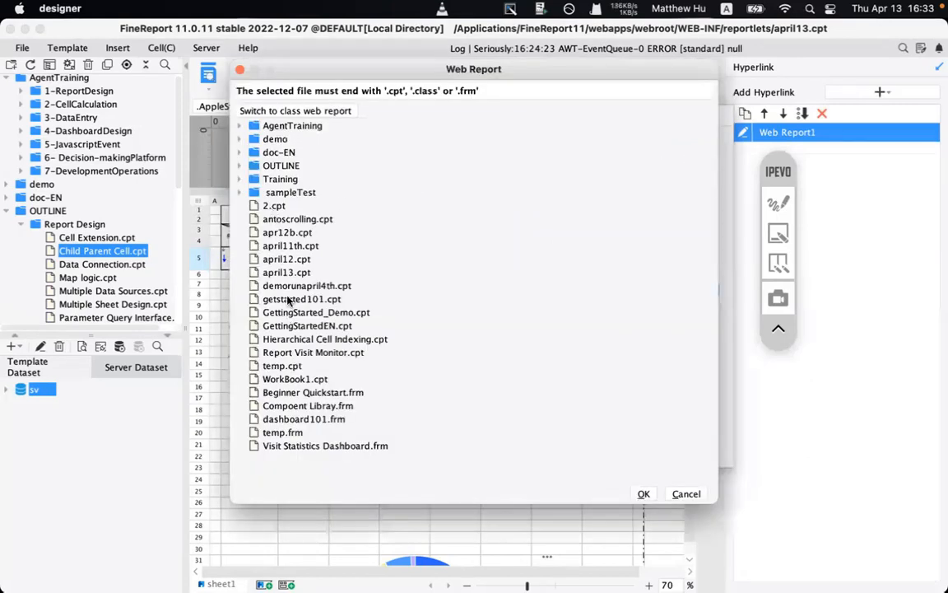
pyautogui.click(283, 235)
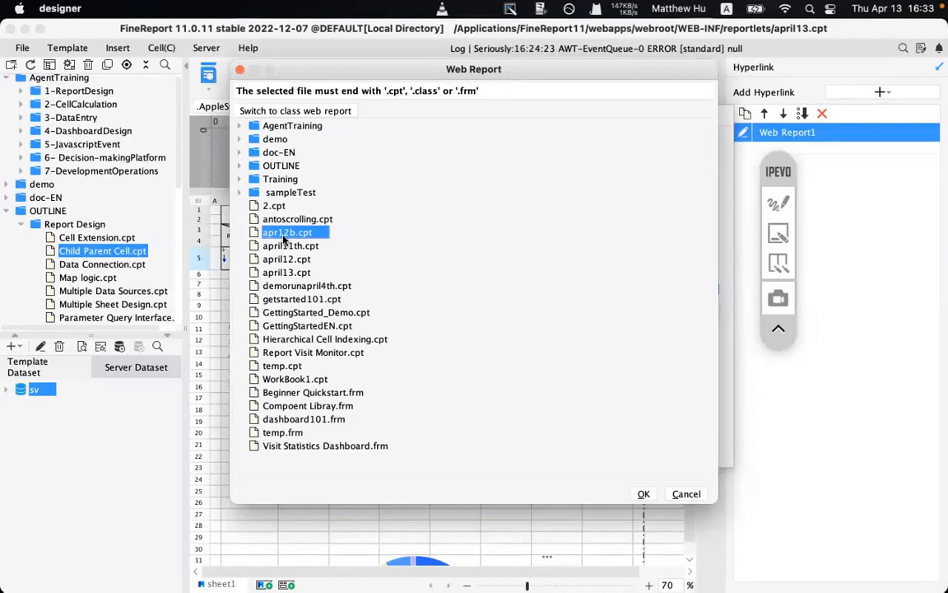
pyautogui.click(778, 204)
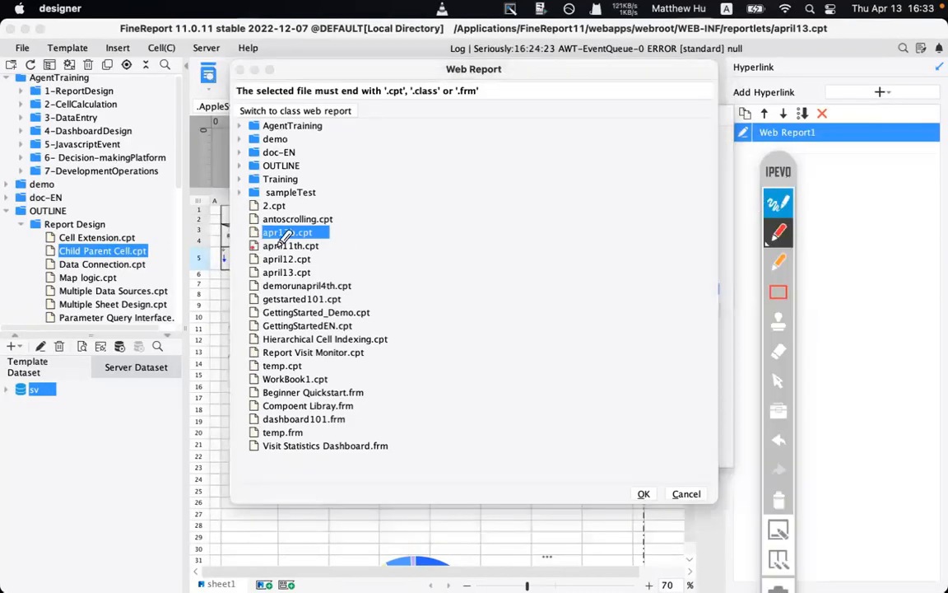
pyautogui.moveTo(264, 246); pyautogui.dragTo(349, 245)
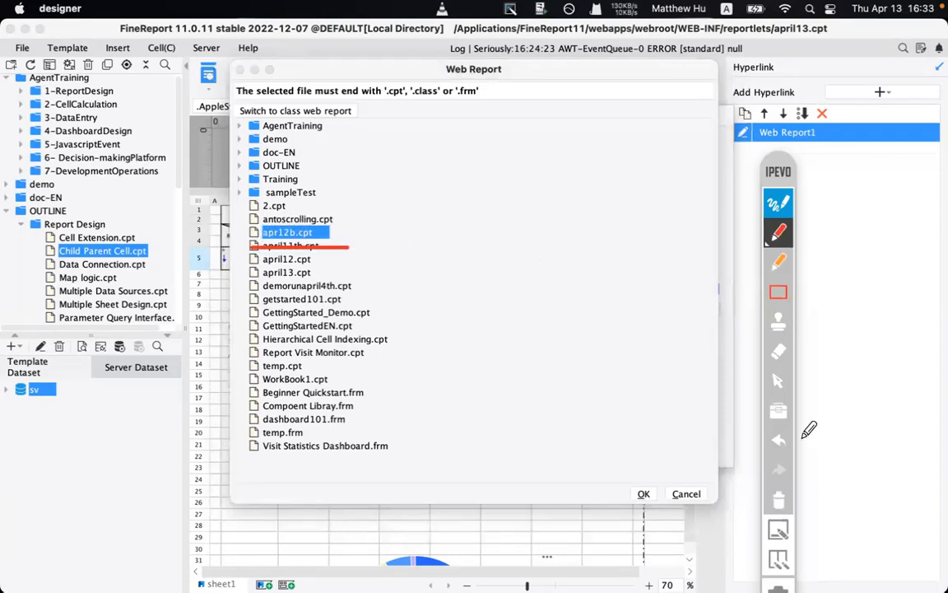
pyautogui.click(778, 201)
pyautogui.click(778, 199)
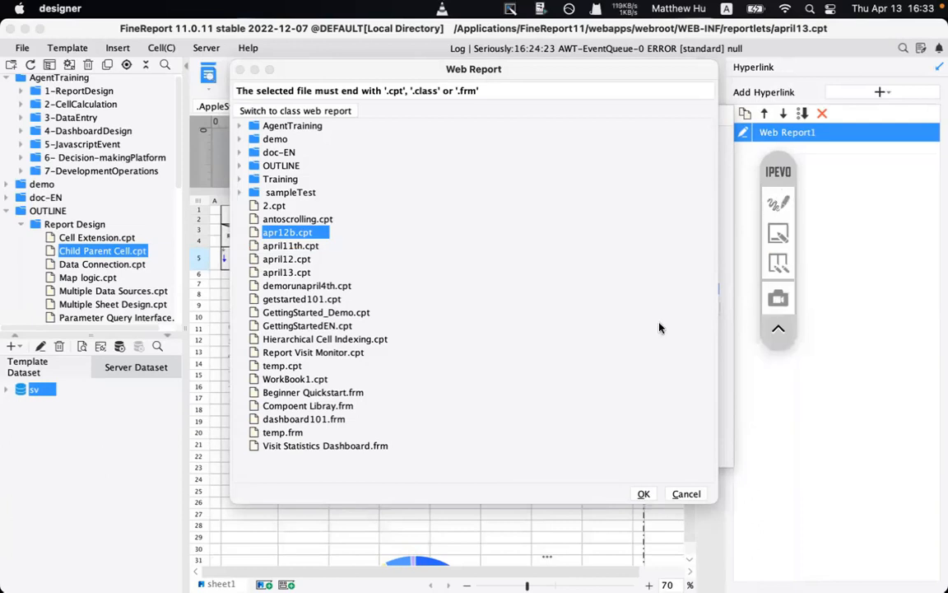
pyautogui.click(651, 496)
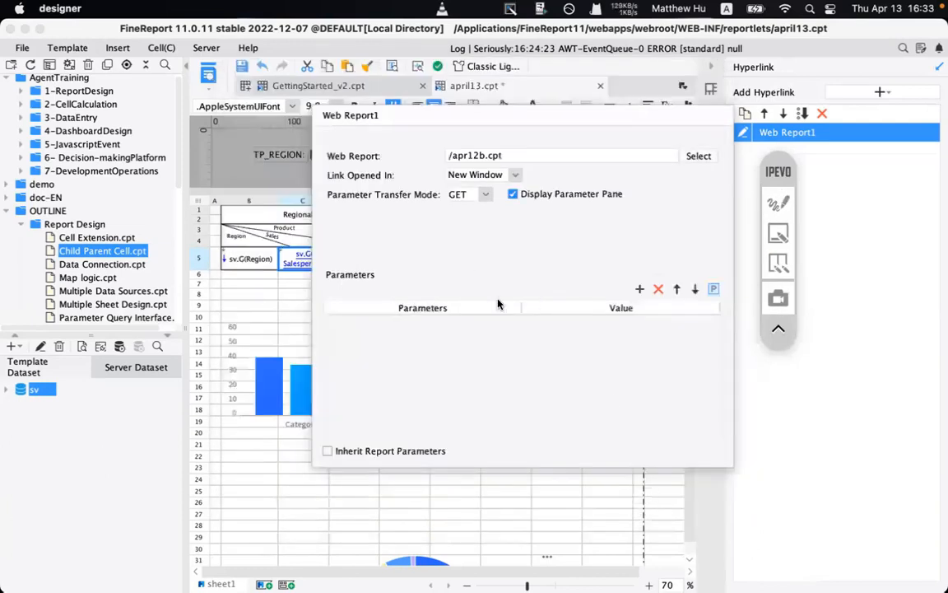
pyautogui.click(641, 289)
# - Name the link parameter TP_REGION and set its value type to Formula
pyautogui.doubleClick(391, 322)
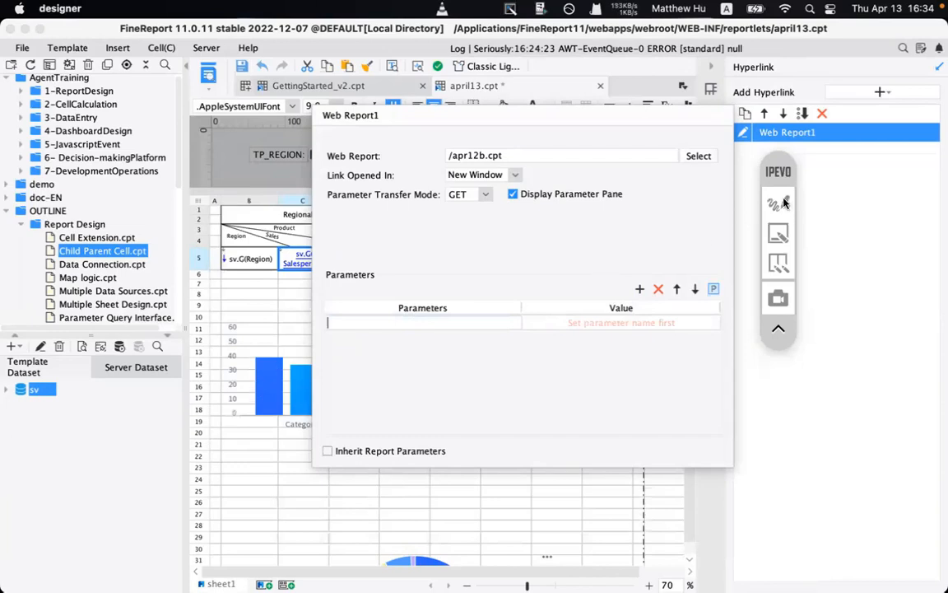
pyautogui.click(484, 155)
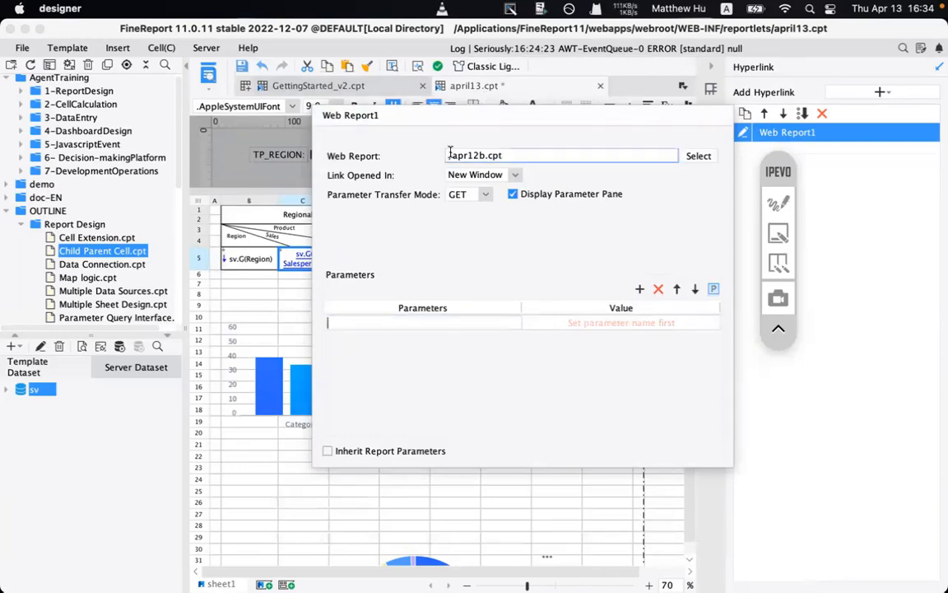
pyautogui.click(382, 319)
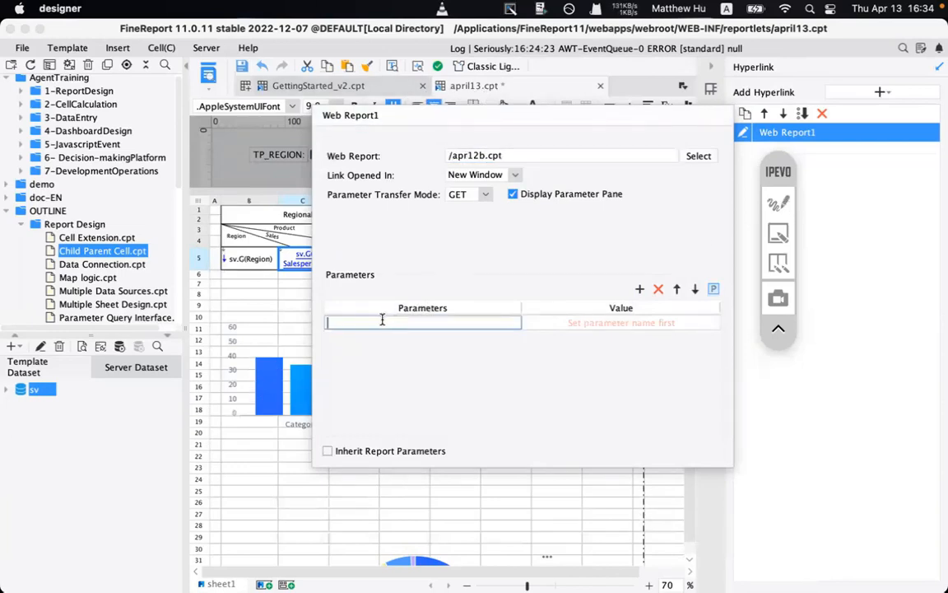
pyautogui.write('TP_REGION')
pyautogui.click(528, 326)
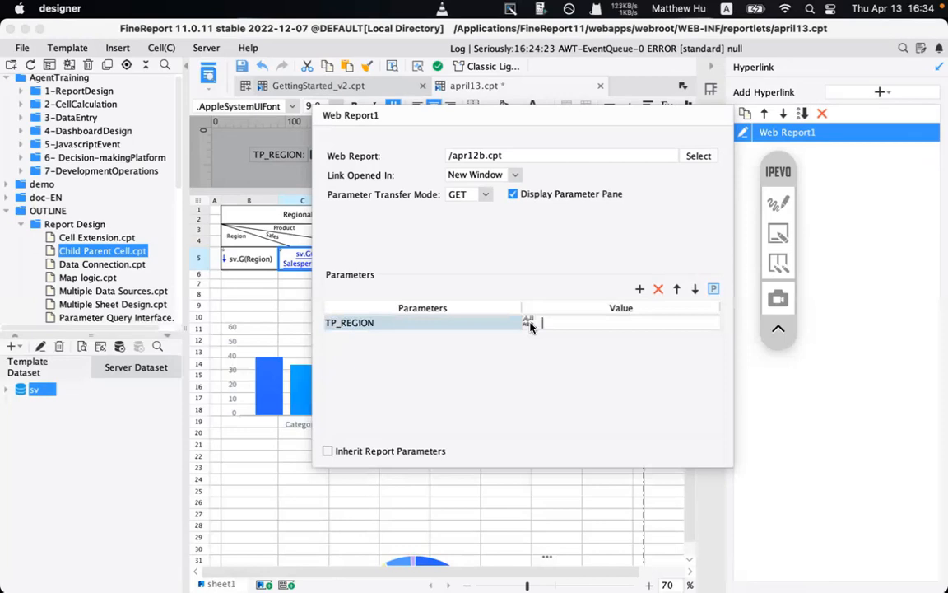
pyautogui.click(529, 324)
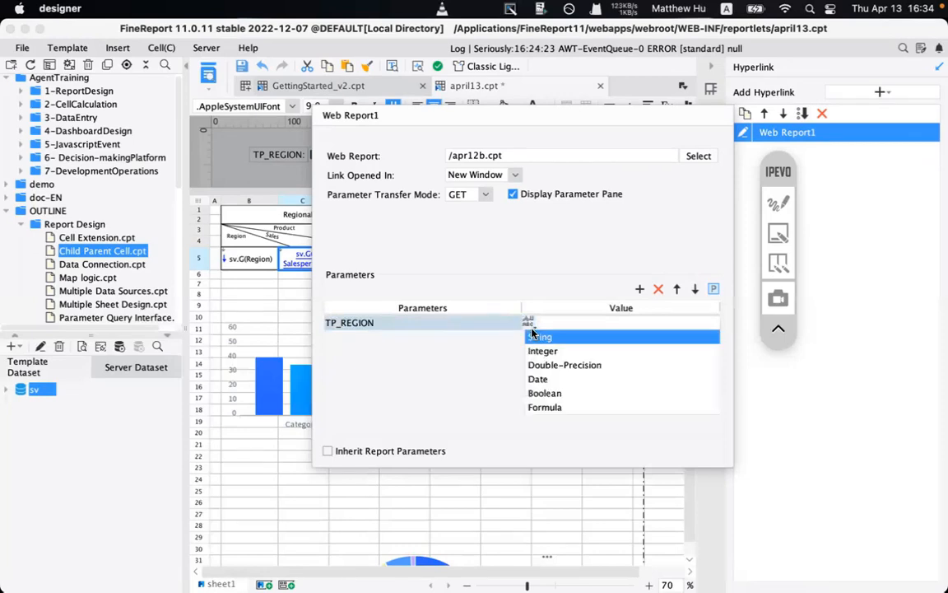
pyautogui.click(553, 408)
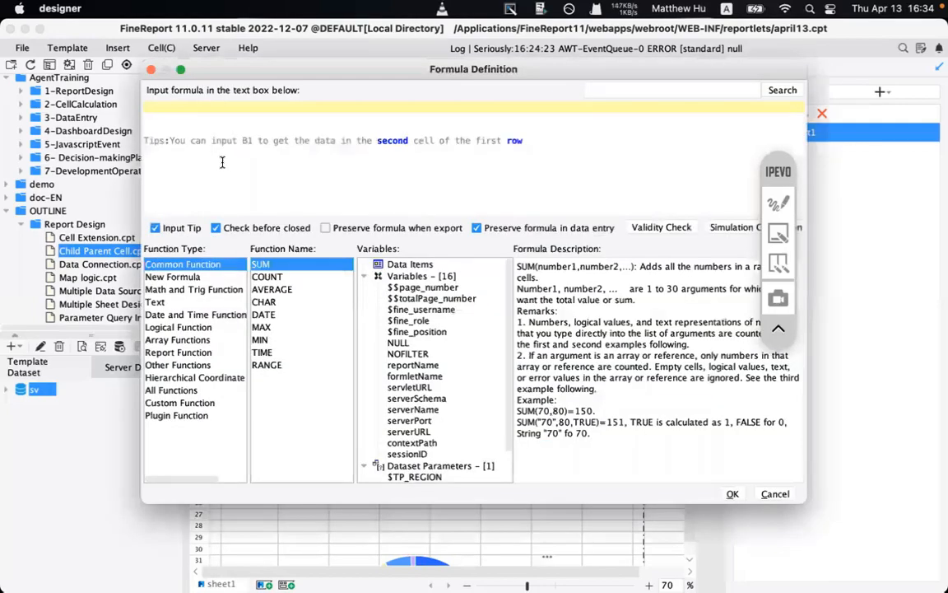
pyautogui.moveTo(281, 79); pyautogui.dragTo(465, 249)
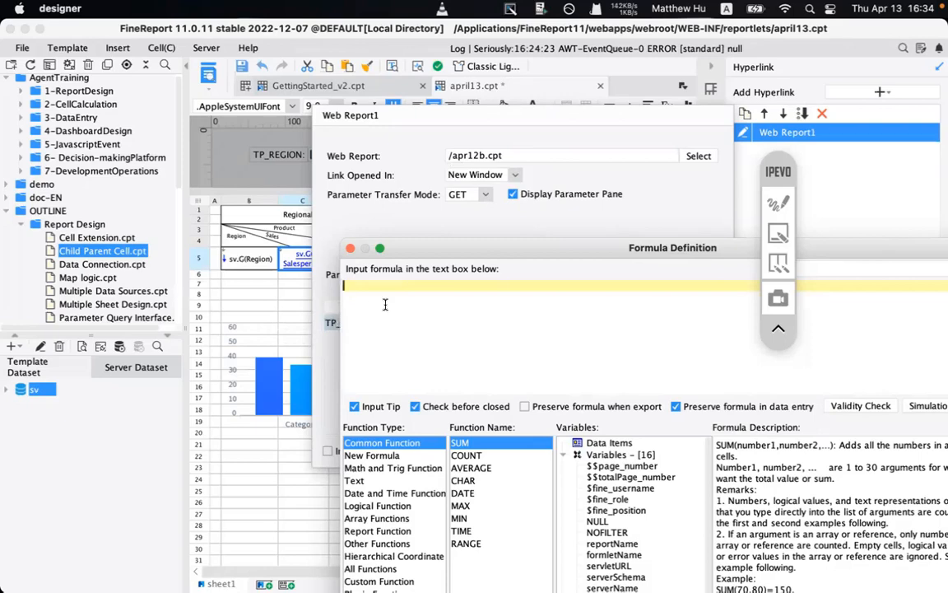
# - Enter $$$ as the TP_REGION formula, with a '// current value' comment after it
pyautogui.write('$$$')
pyautogui.moveTo(385, 304); pyautogui.dragTo(346, 285)
pyautogui.moveTo(432, 245); pyautogui.dragTo(274, 127)
pyautogui.click(256, 167)
pyautogui.write('// ')
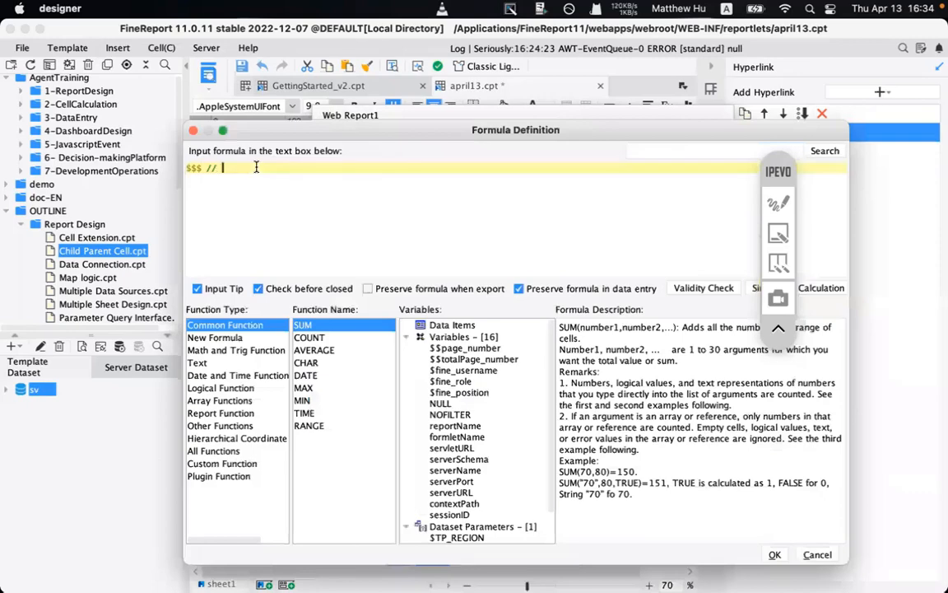
pyautogui.write('current value')
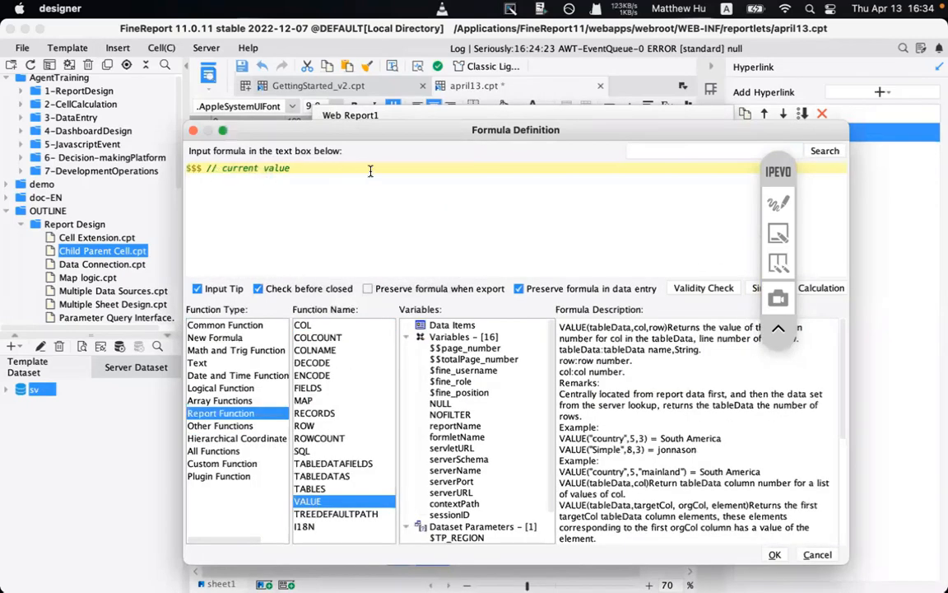
# - Delete the comment so TP_REGION is just $$$, then close the hyperlink settings
pyautogui.moveTo(410, 137); pyautogui.dragTo(387, 160)
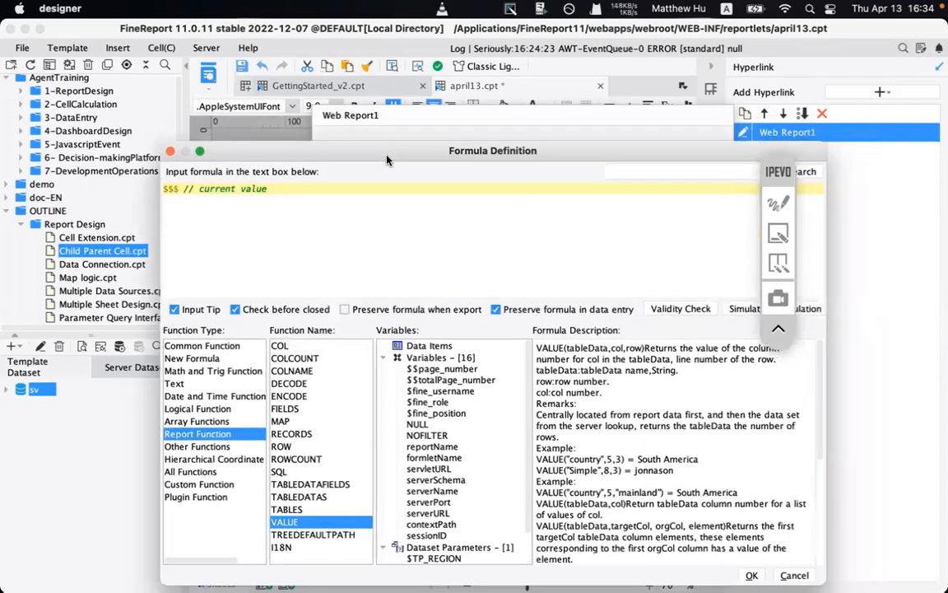
pyautogui.moveTo(172, 190); pyautogui.dragTo(315, 180)
pyautogui.moveTo(372, 152); pyautogui.dragTo(350, 111)
pyautogui.click(183, 165)
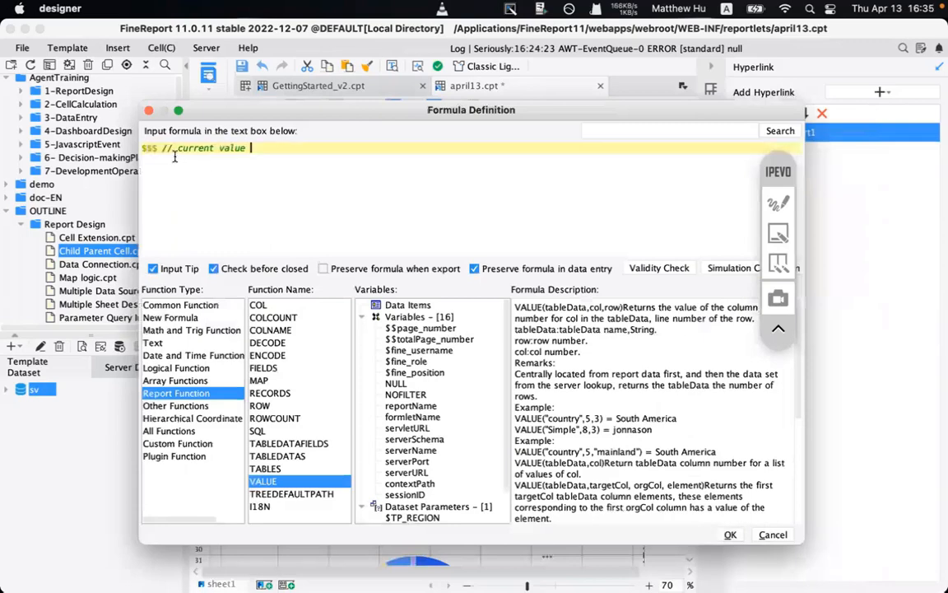
pyautogui.moveTo(164, 150); pyautogui.dragTo(278, 145)
pyautogui.press('BackSpace')
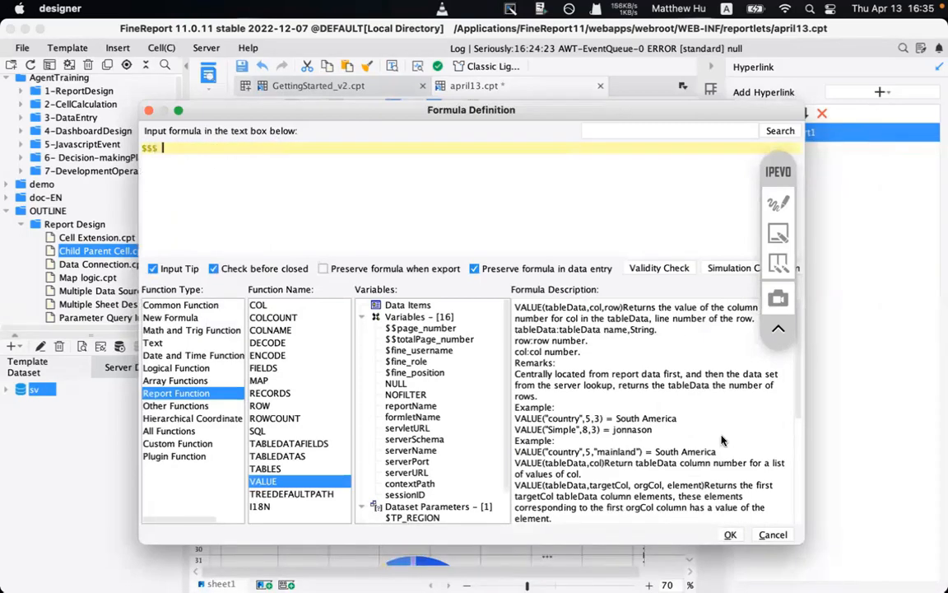
pyautogui.click(730, 534)
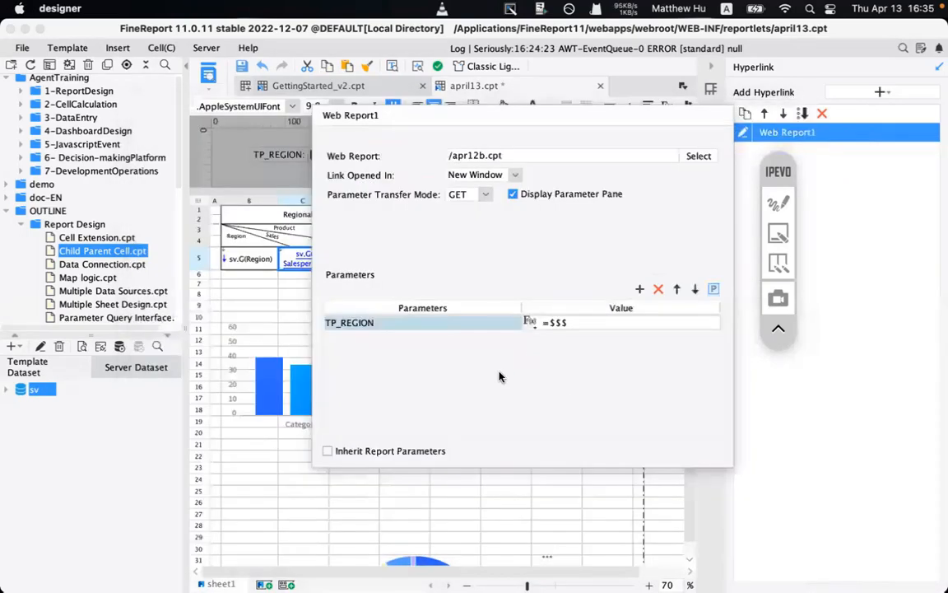
pyautogui.click(247, 304)
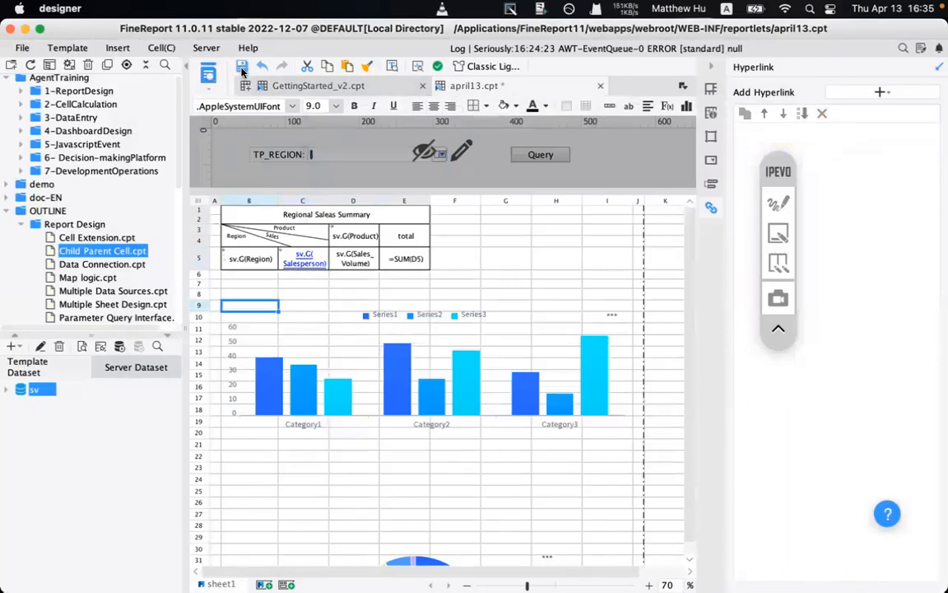
# - Collapse the OUTLINE folder and open the apr12b.cpt template
pyautogui.click(37, 210)
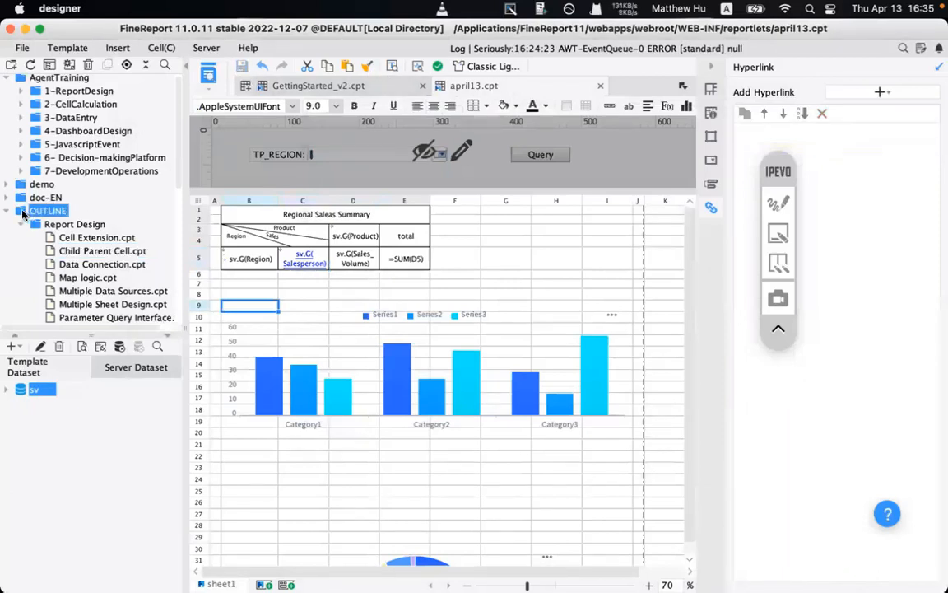
pyautogui.click(6, 212)
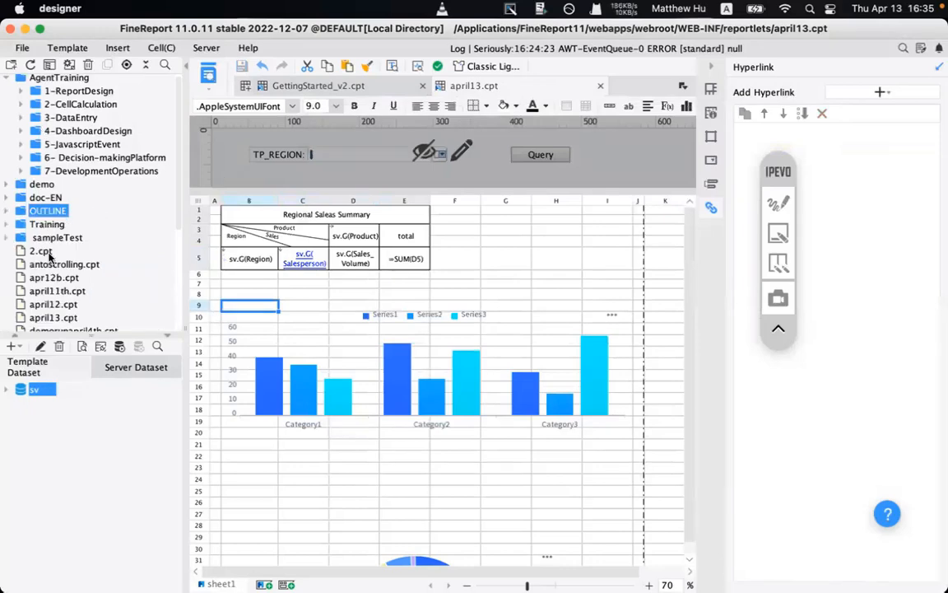
pyautogui.click(47, 304)
pyautogui.scroll(-2, 56, 308)
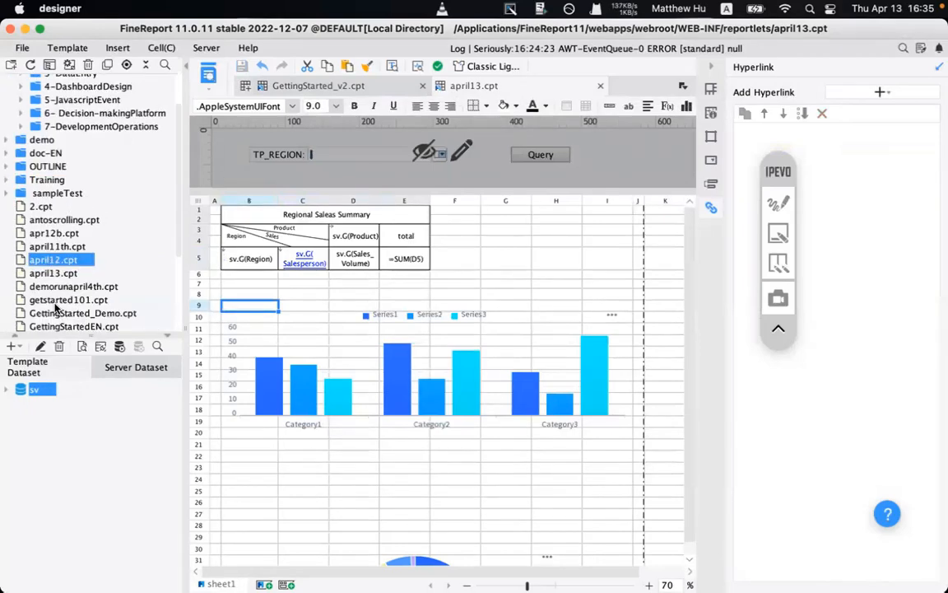
pyautogui.doubleClick(50, 233)
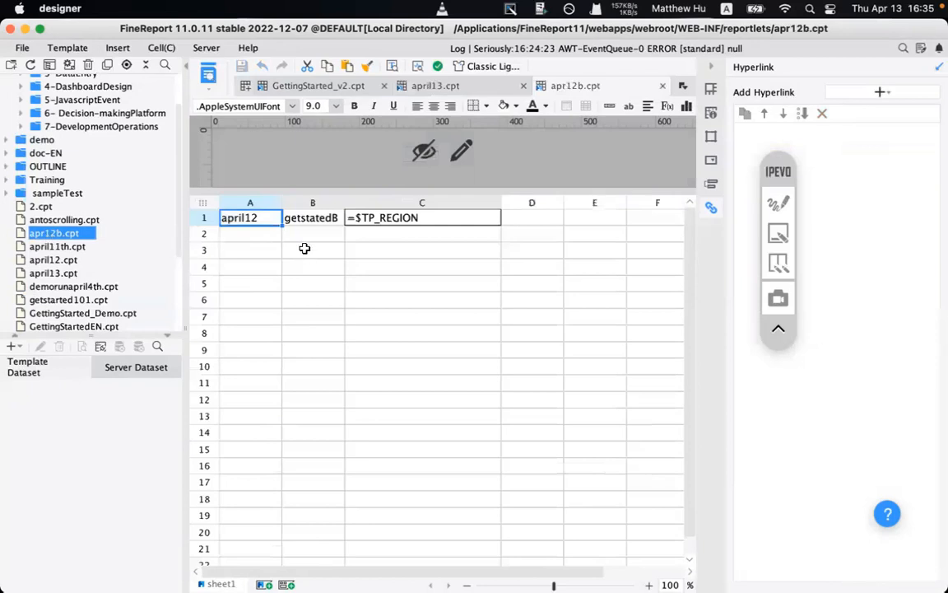
# - Circle apr12b's cell C1 with an on-screen annotation to highlight it, then clear it
pyautogui.doubleClick(236, 218)
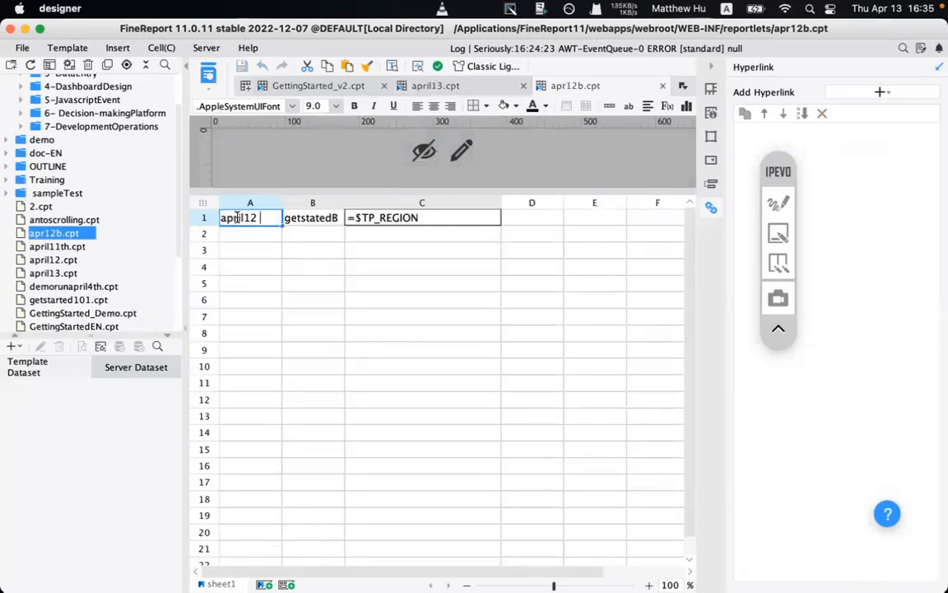
pyautogui.click(778, 203)
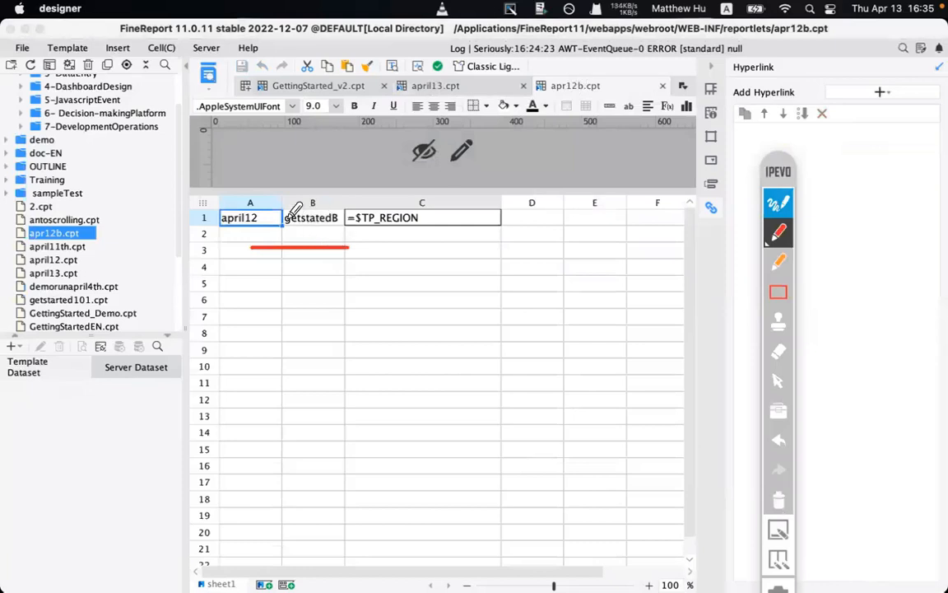
pyautogui.moveTo(339, 236)
pyautogui.mouseDown()
pyautogui.moveTo(461, 217)
pyautogui.moveTo(336, 195)
pyautogui.moveTo(339, 235)
pyautogui.mouseUp()
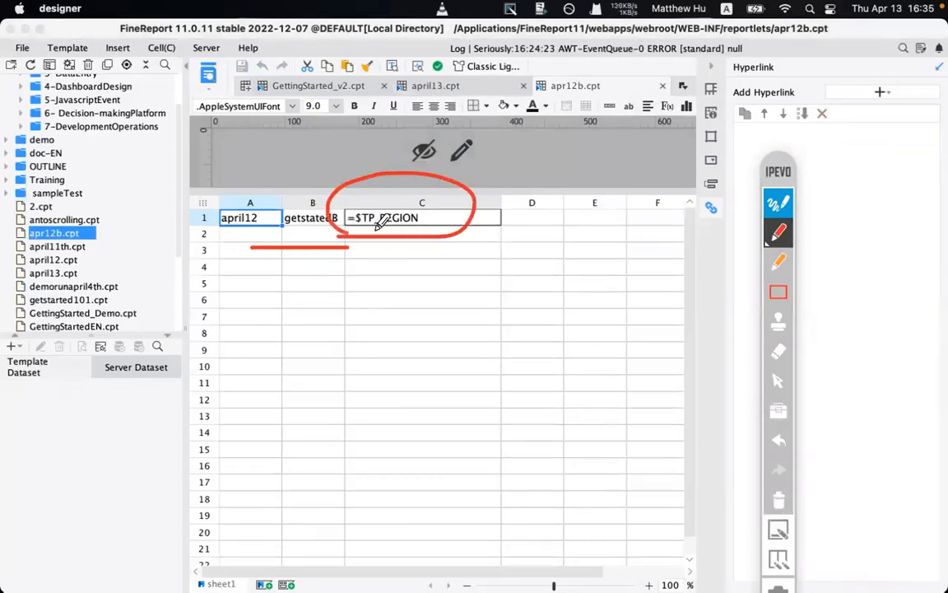
pyautogui.click(779, 498)
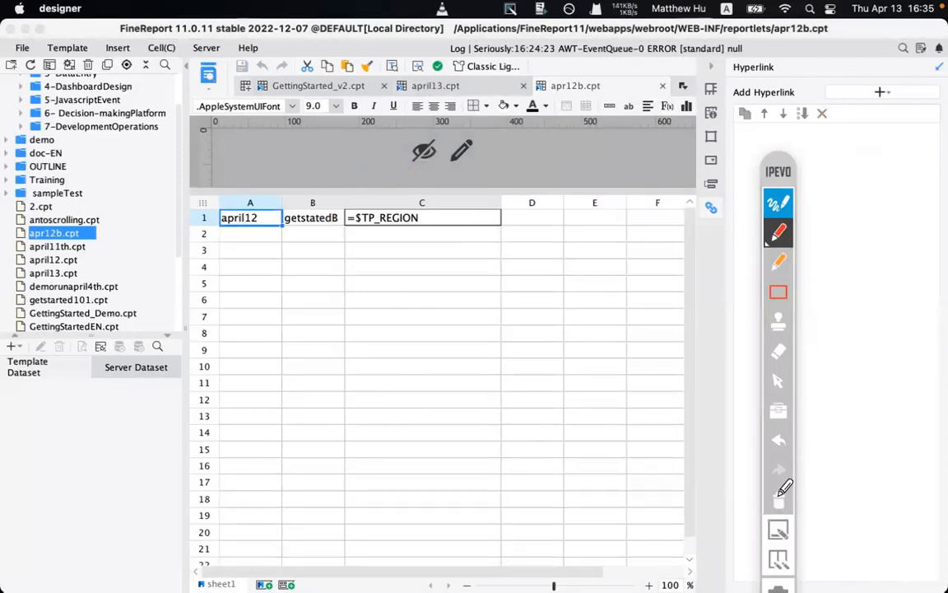
pyautogui.click(83, 51)
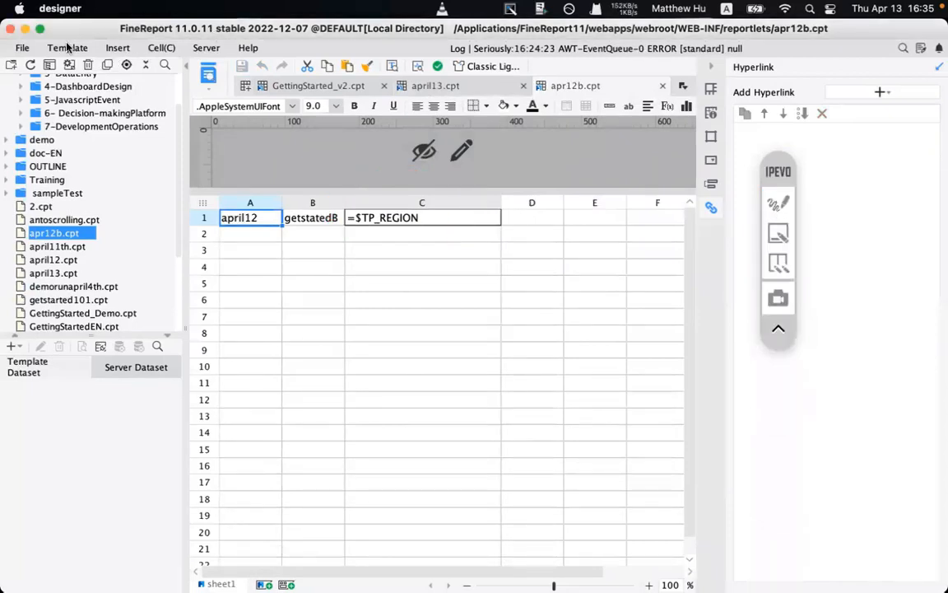
# - Inspect apr12b's Template Parameters and cancel without changes
pyautogui.click(104, 130)
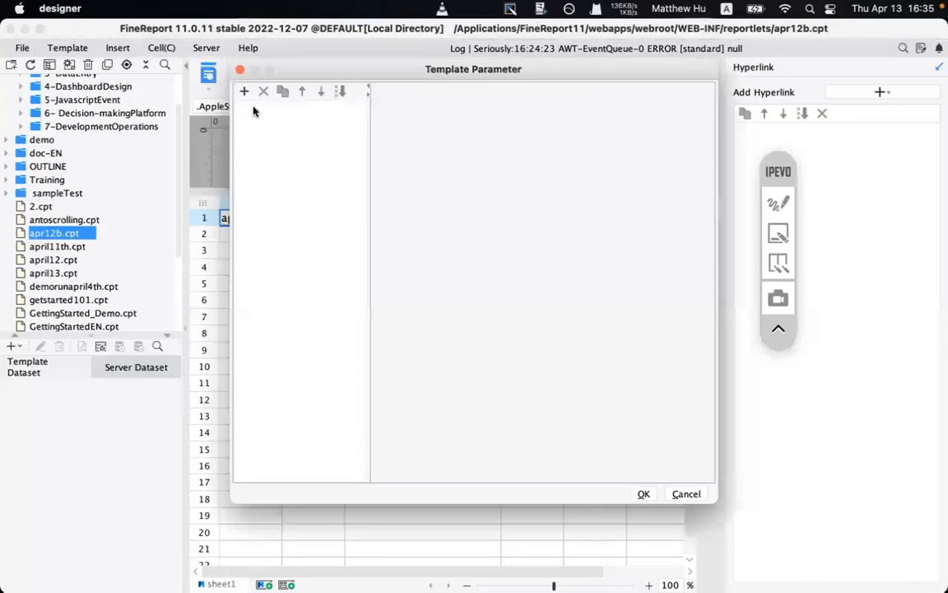
pyautogui.moveTo(371, 71); pyautogui.dragTo(414, 267)
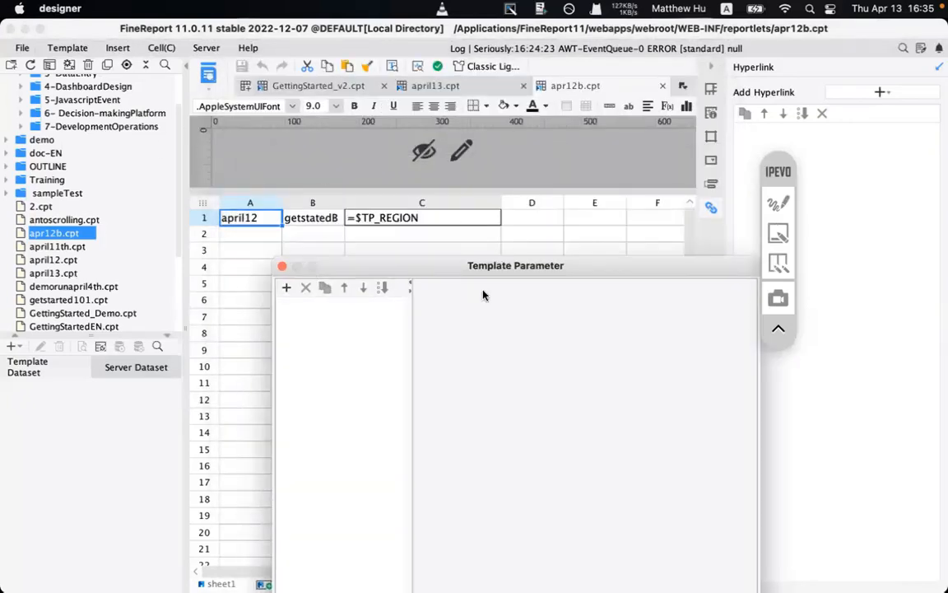
pyautogui.moveTo(445, 274); pyautogui.dragTo(322, 109)
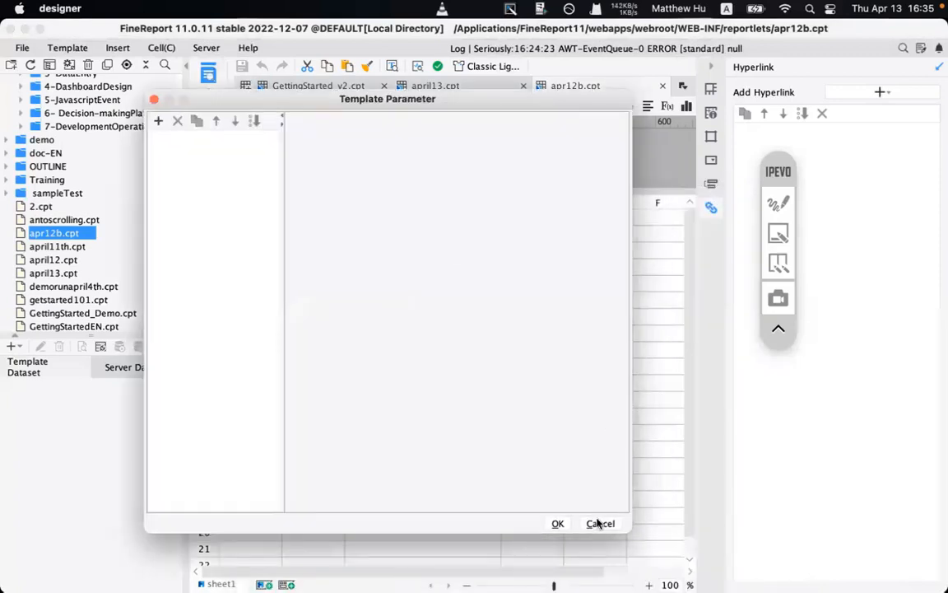
pyautogui.click(599, 523)
pyautogui.click(778, 203)
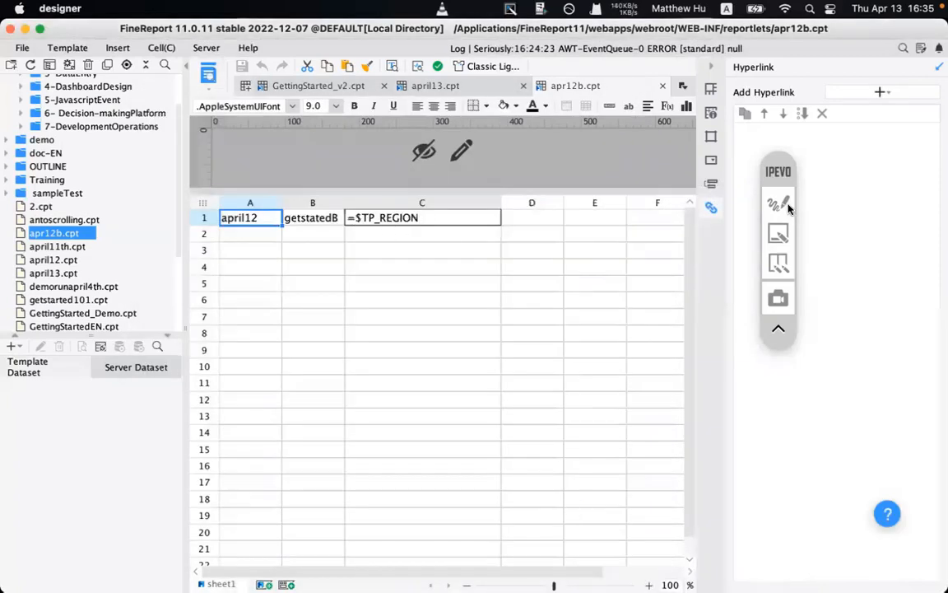
pyautogui.press('Escape')
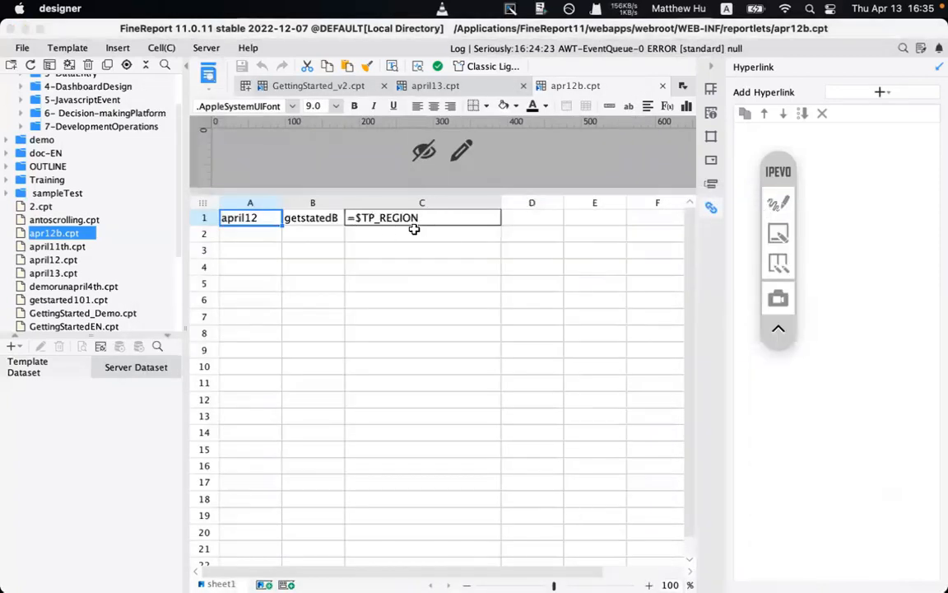
# - Review C1's =$TP_REGION formula and the $fine_role/$fine_position variables, then return to april13
pyautogui.click(405, 220)
pyautogui.doubleClick(405, 219)
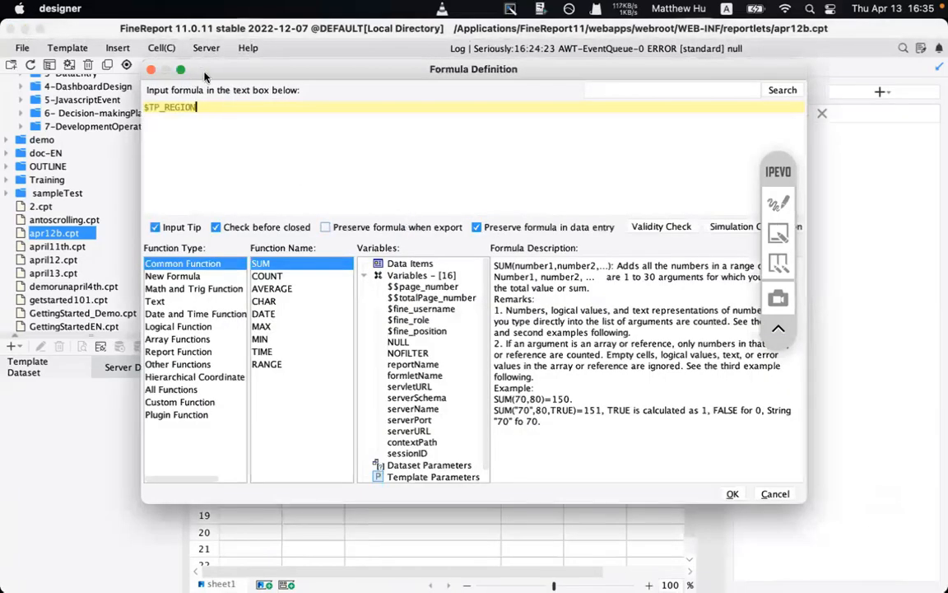
pyautogui.moveTo(184, 69); pyautogui.dragTo(242, 111)
pyautogui.click(276, 156)
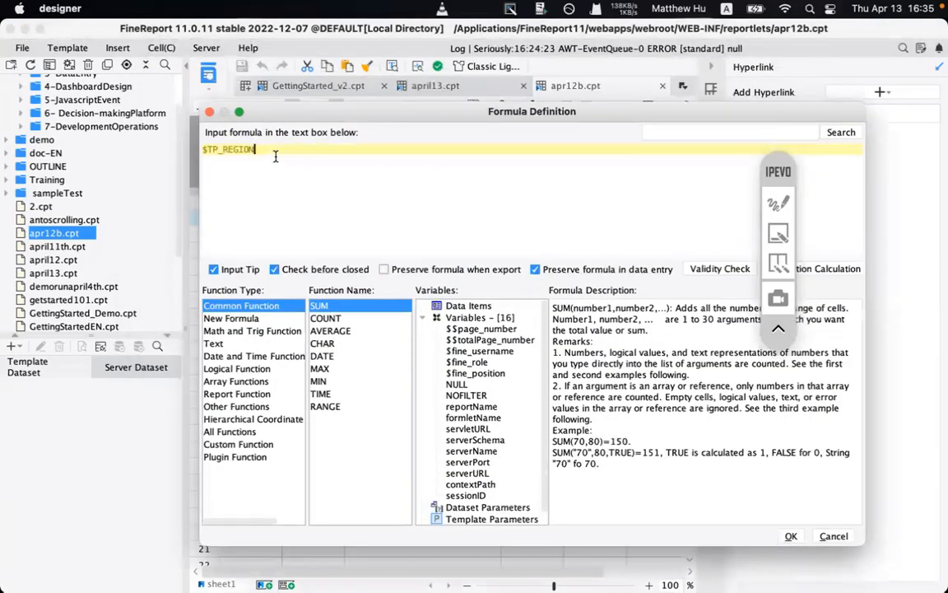
pyautogui.press('Return')
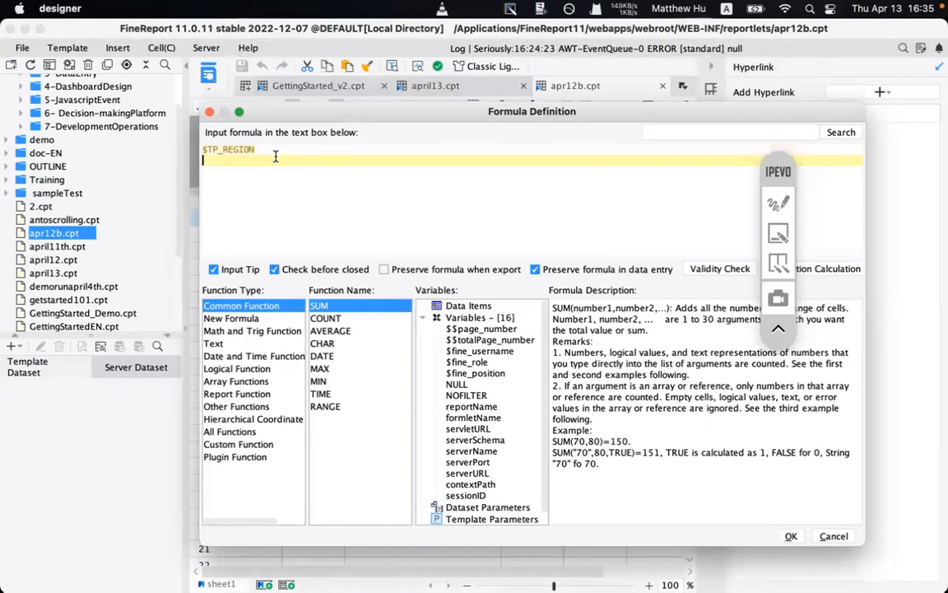
pyautogui.write('$+par')
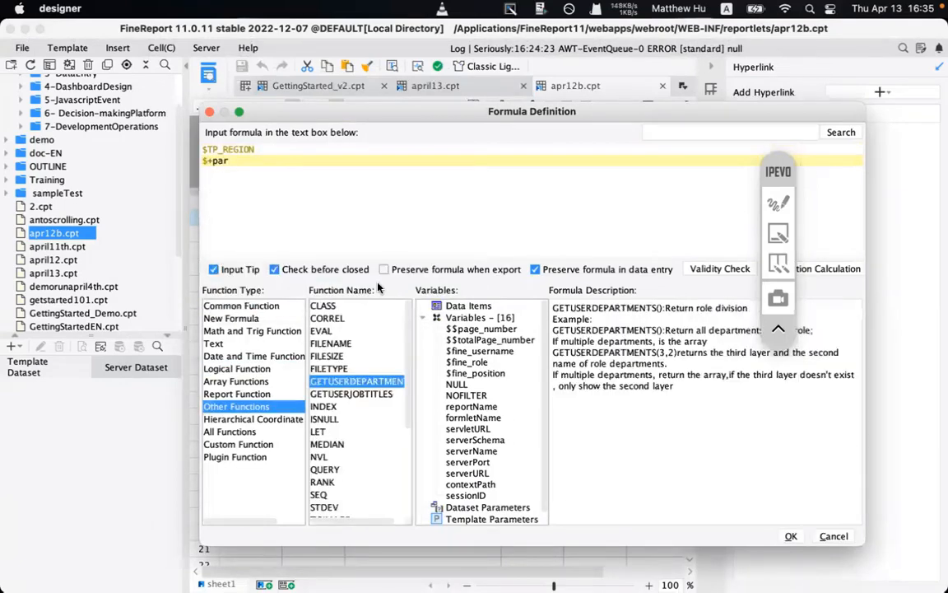
pyautogui.press('BackSpace')
pyautogui.press('BackSpace')
pyautogui.press('BackSpace')
pyautogui.press('BackSpace')
pyautogui.press('BackSpace')
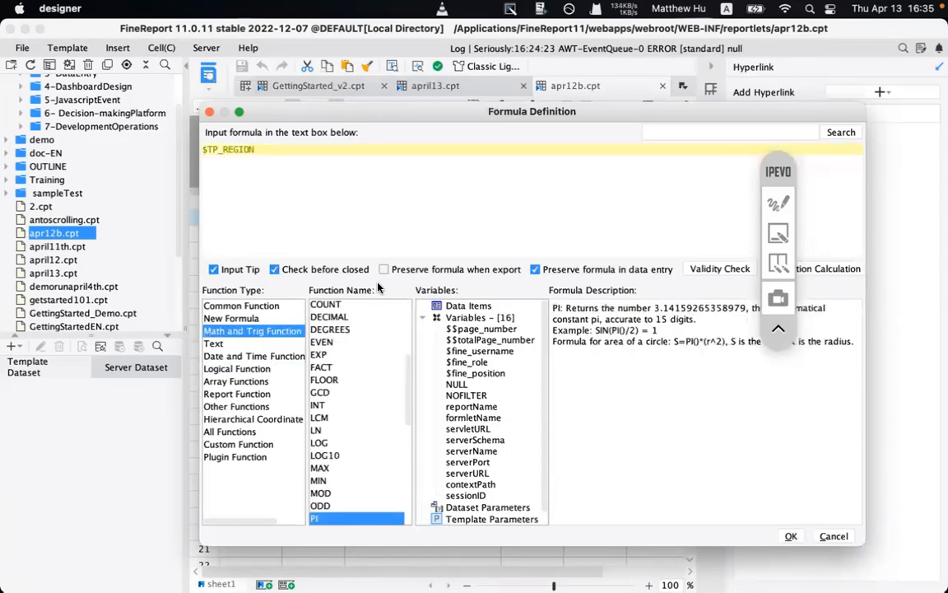
pyautogui.click(466, 363)
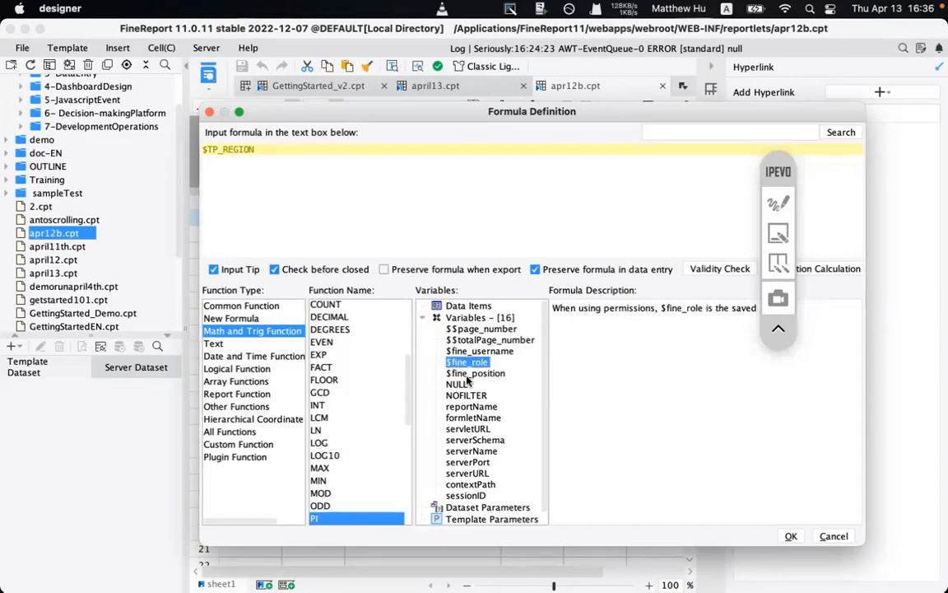
pyautogui.click(476, 374)
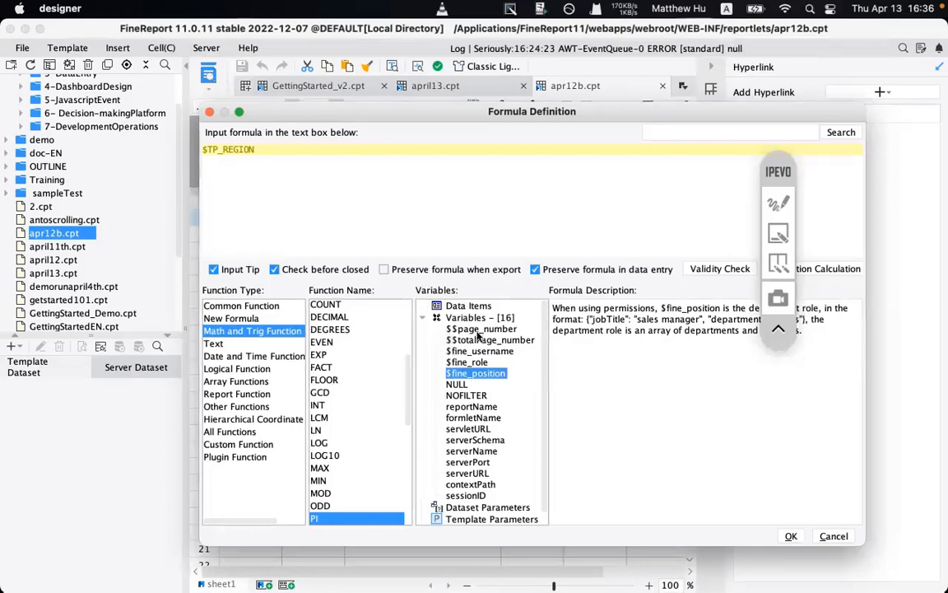
pyautogui.click(790, 536)
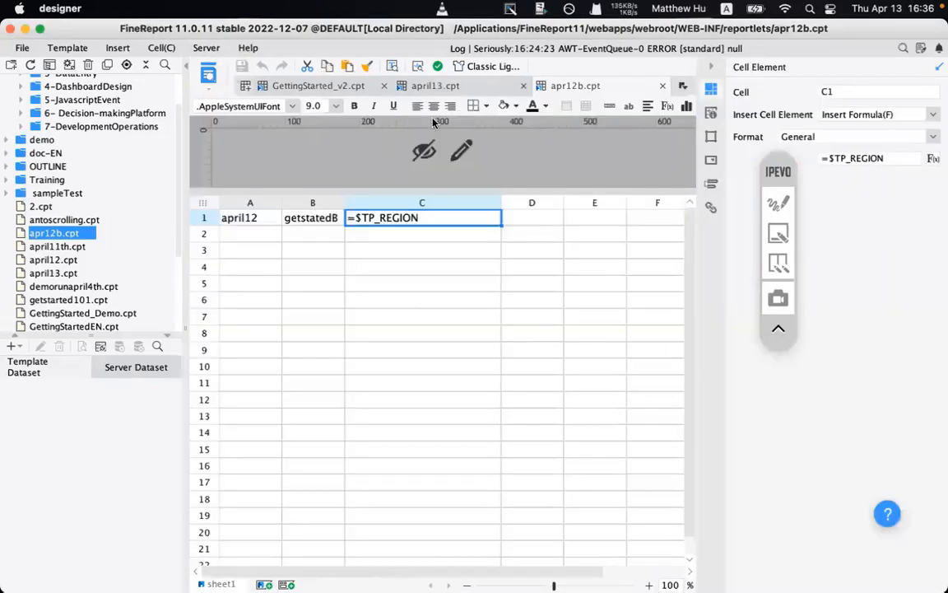
pyautogui.click(423, 85)
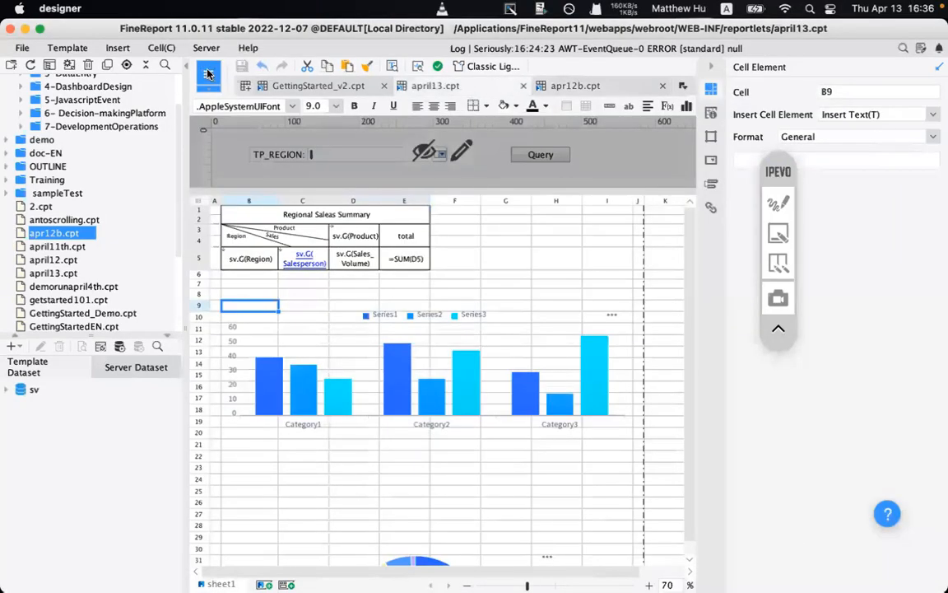
pyautogui.click(209, 74)
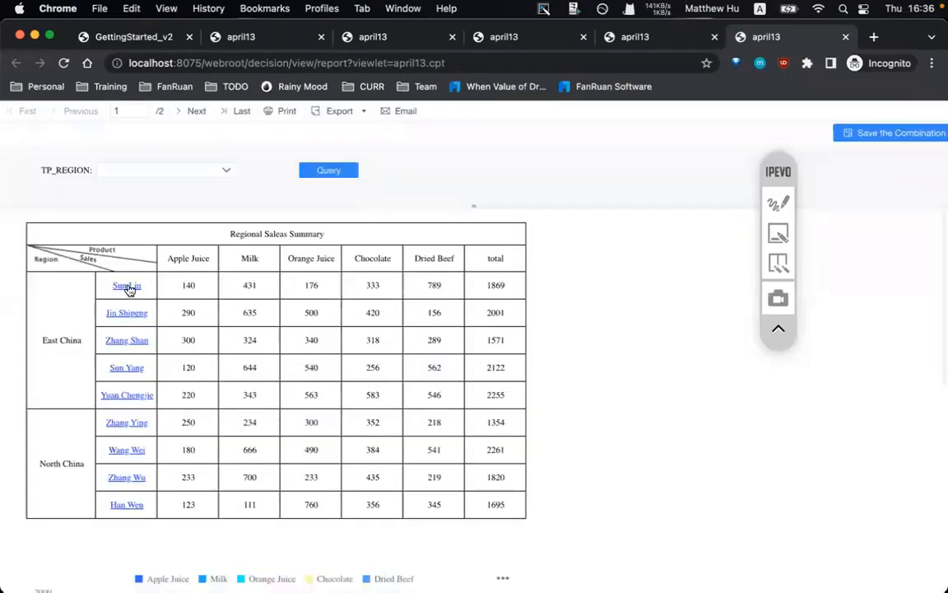
pyautogui.moveTo(123, 292); pyautogui.dragTo(115, 291)
pyautogui.click(127, 287)
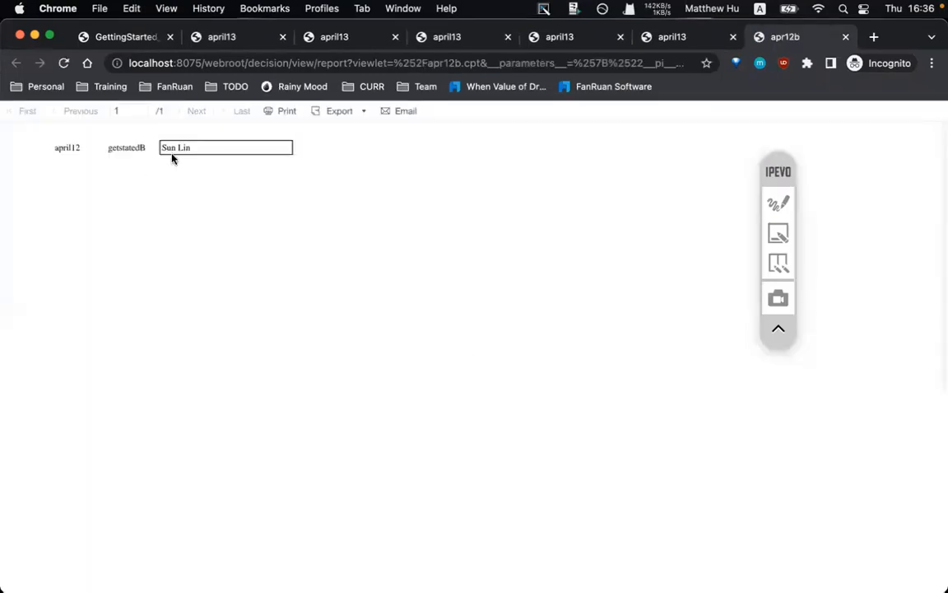
pyautogui.moveTo(208, 148); pyautogui.dragTo(157, 148)
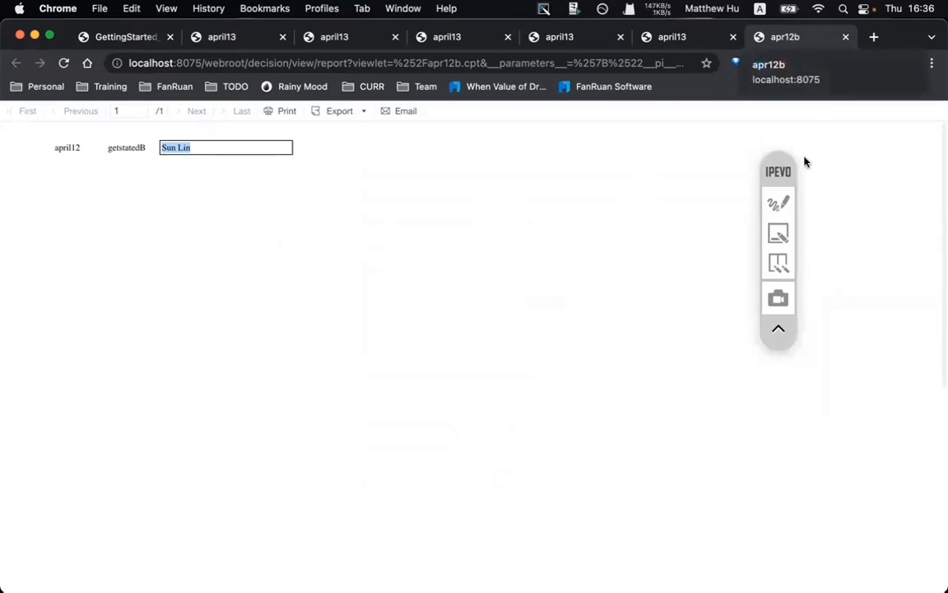
# - Close the apr12b preview and bring the FineReport designer back to the front
pyautogui.click(845, 36)
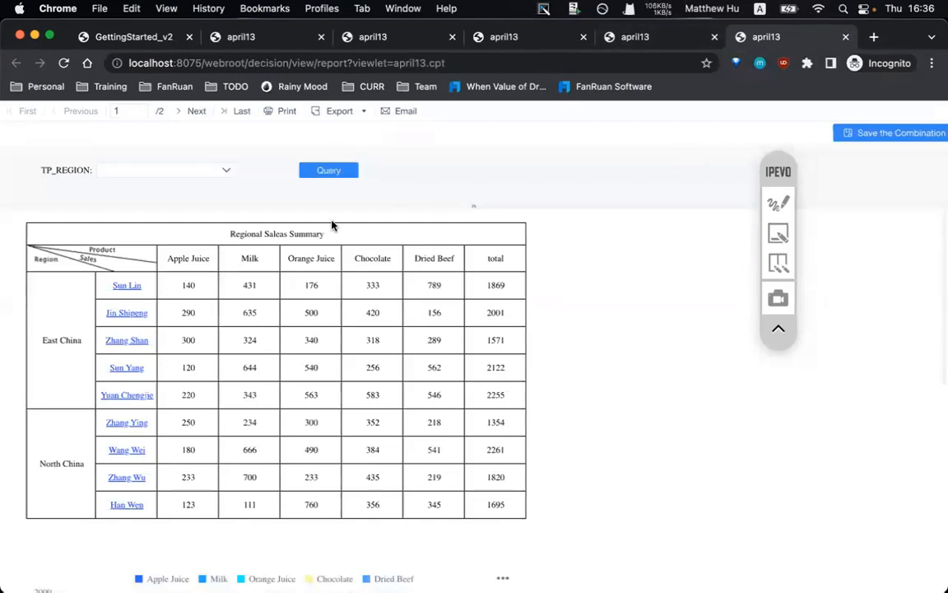
pyautogui.scroll(-1, 285, 339)
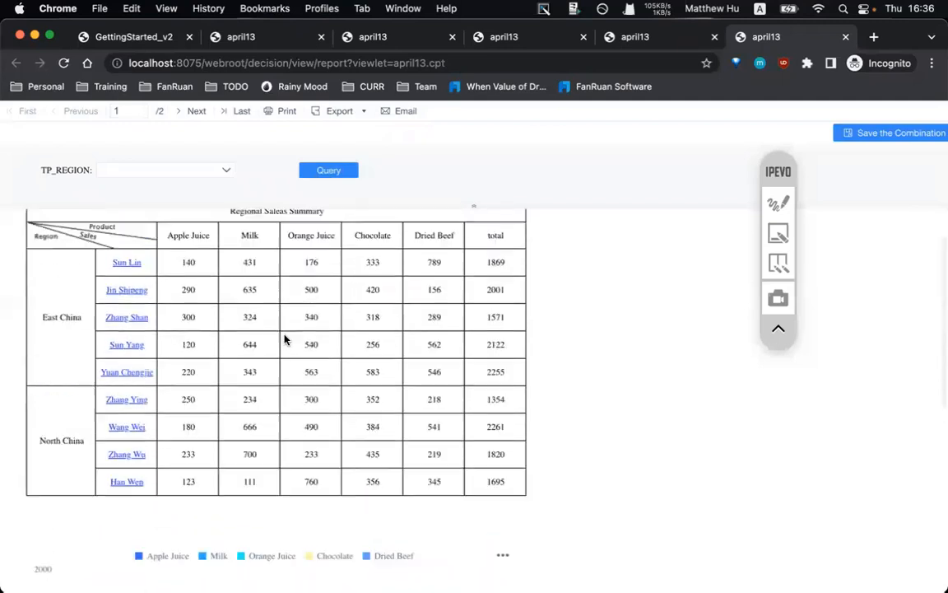
pyautogui.scroll(1, 285, 339)
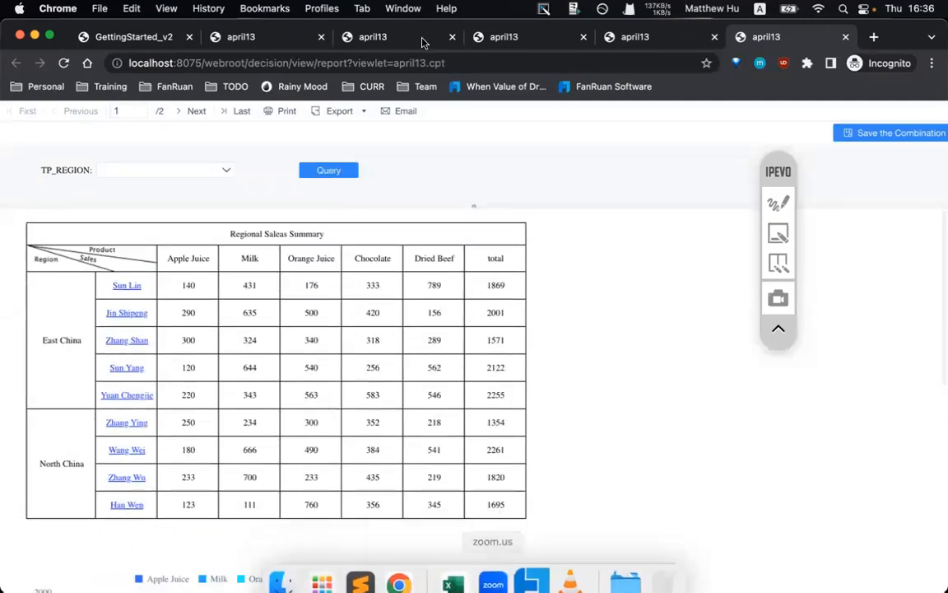
pyautogui.moveTo(428, 582)
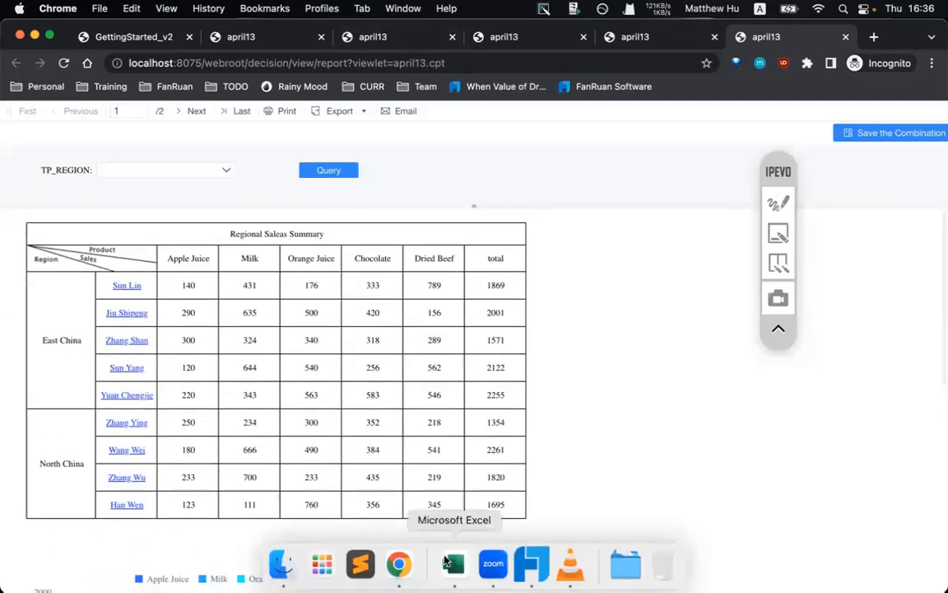
pyautogui.click(531, 563)
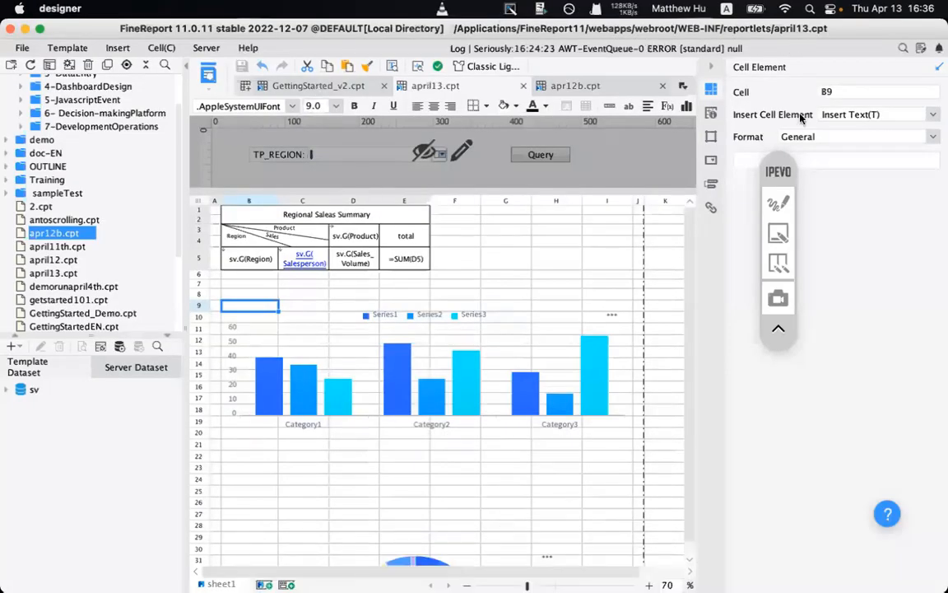
# - Highlight the Server menu, then launch the Decision-making Platform via Server > Platform Management
pyautogui.click(207, 47)
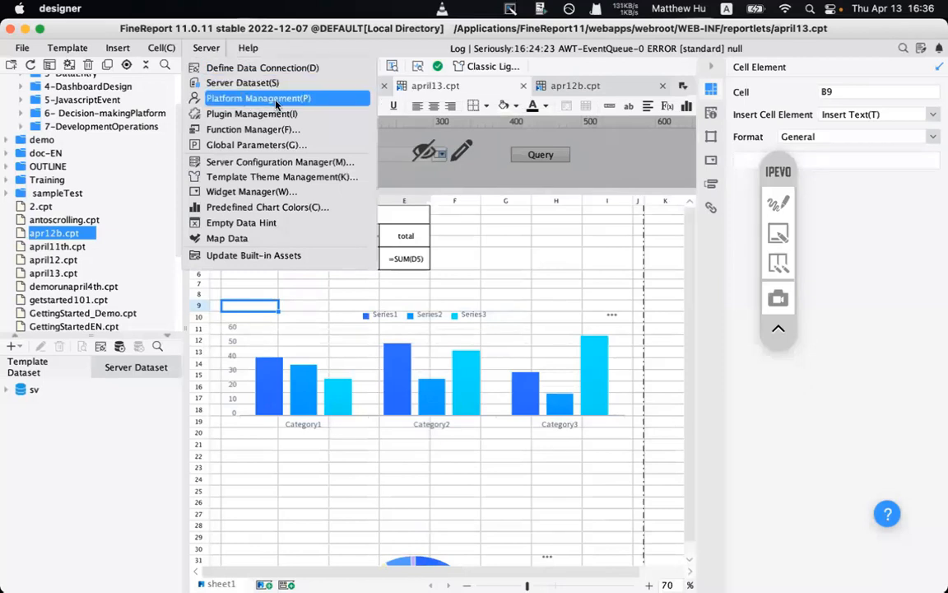
pyautogui.click(800, 195)
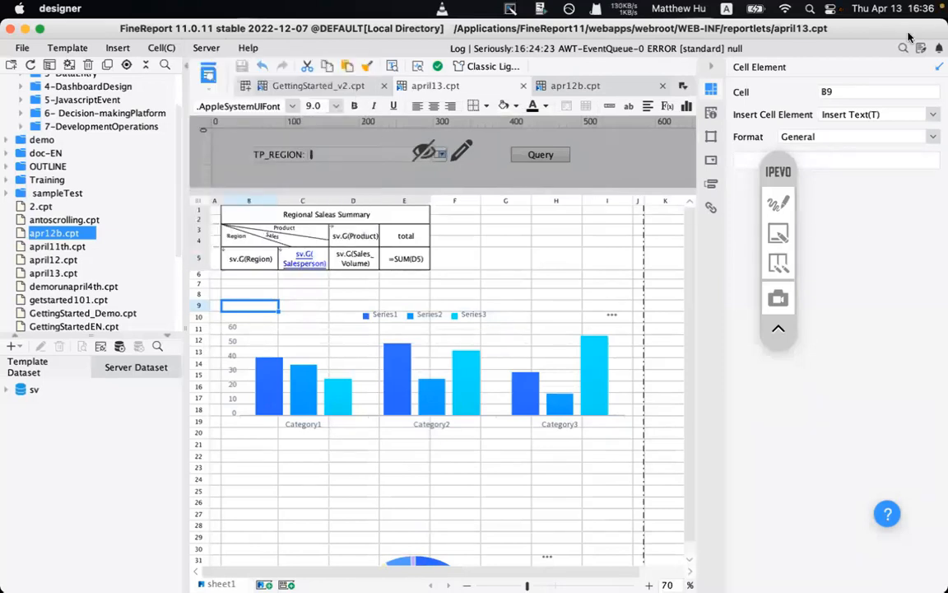
pyautogui.click(785, 224)
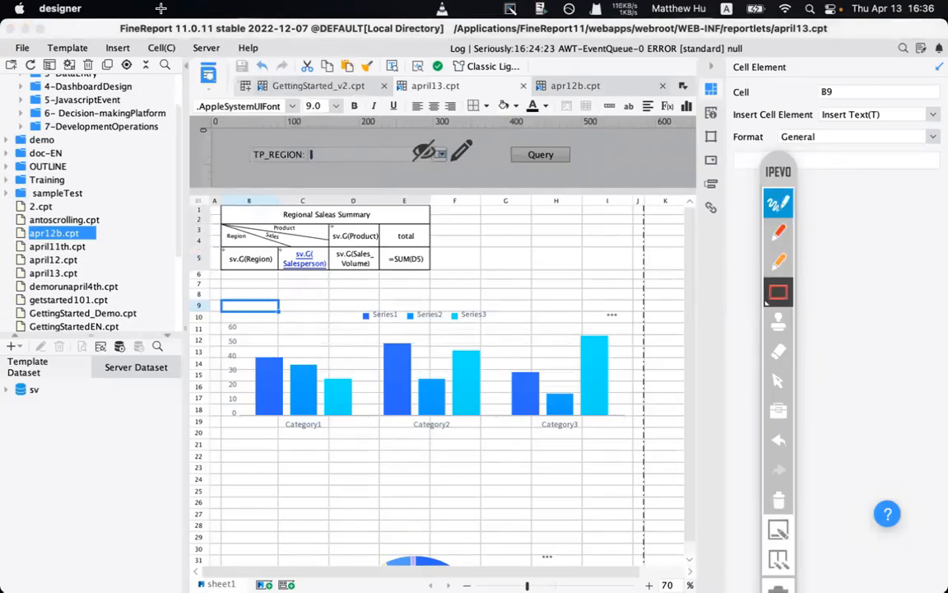
pyautogui.moveTo(190, 38); pyautogui.dragTo(228, 62)
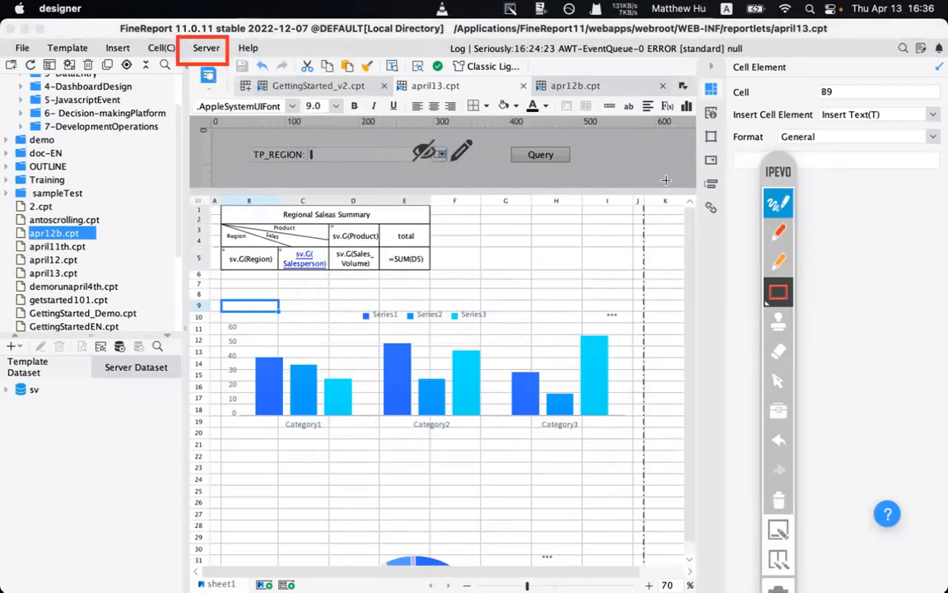
pyautogui.click(774, 518)
pyautogui.click(782, 204)
pyautogui.click(780, 206)
pyautogui.click(206, 47)
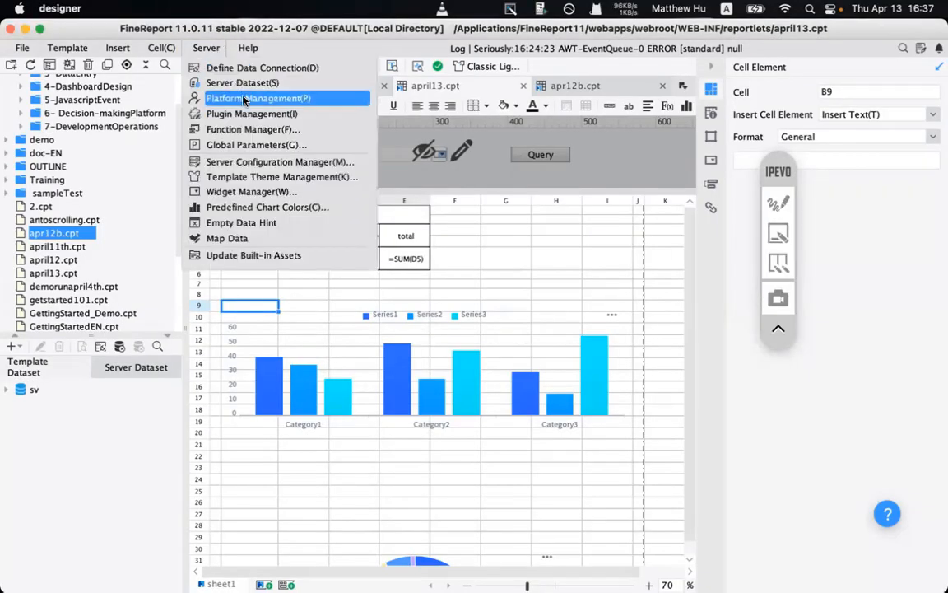
pyautogui.click(244, 100)
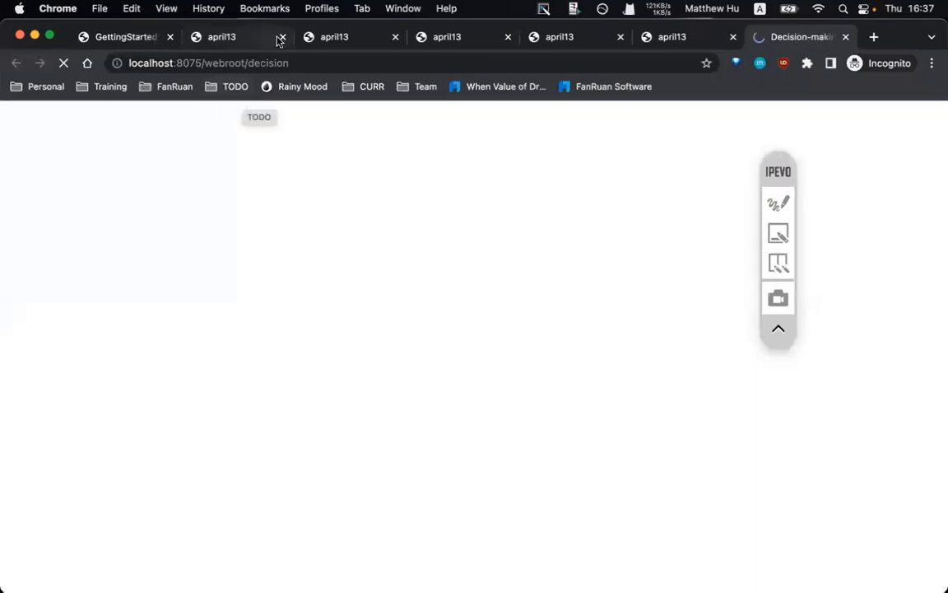
# - Close the five leftover april13 preview tabs, leaving GettingStarted_v2 and the platform
pyautogui.click(281, 38)
pyautogui.click(282, 38)
pyautogui.click(284, 38)
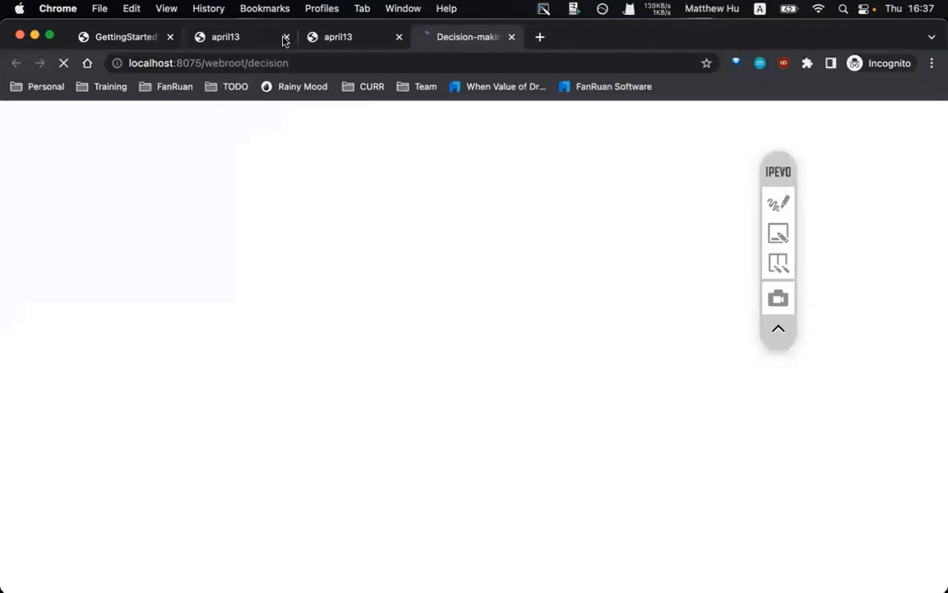
pyautogui.click(283, 38)
pyautogui.click(282, 38)
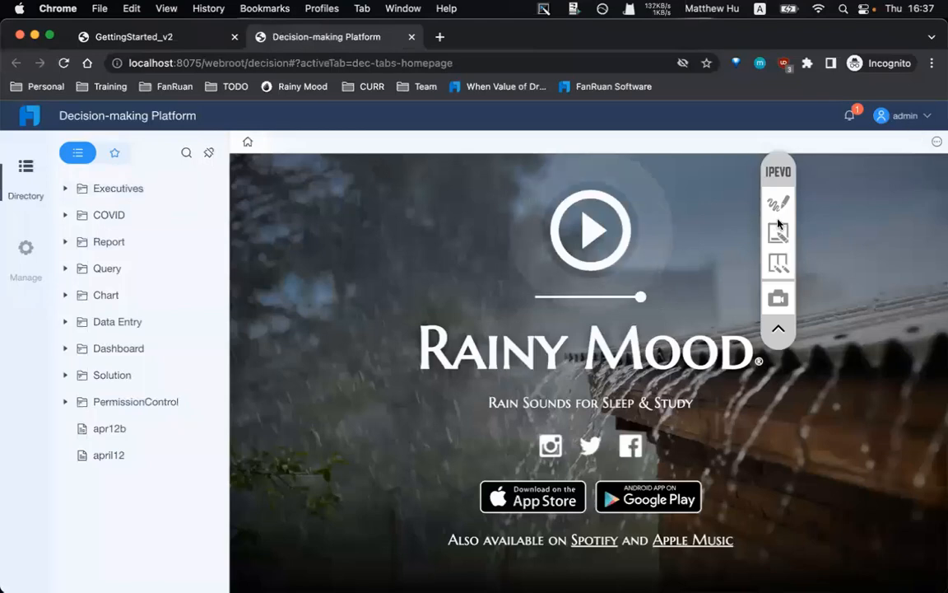
pyautogui.click(10, 265)
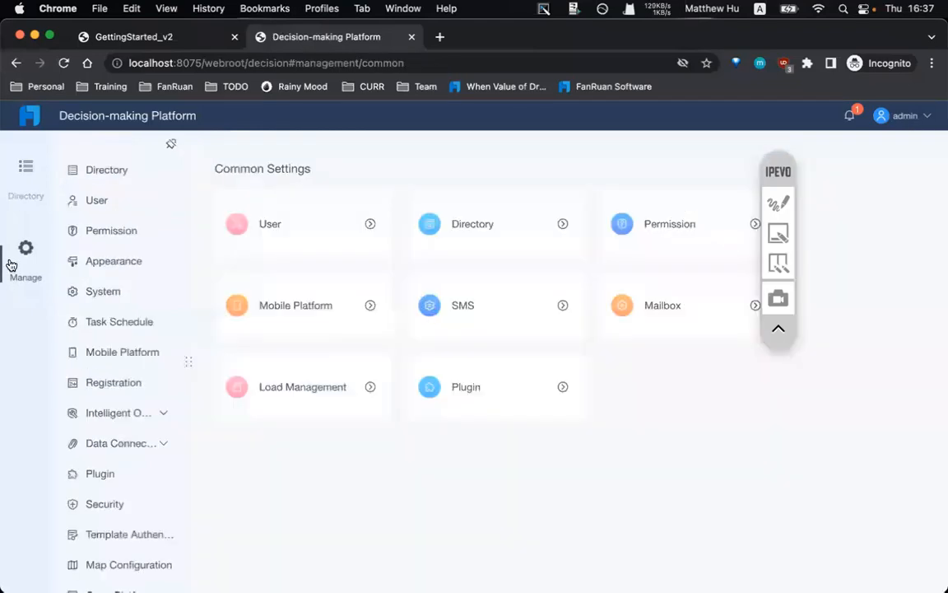
# - In Manage > Directory, add a template and tick april13.cpt
pyautogui.click(39, 173)
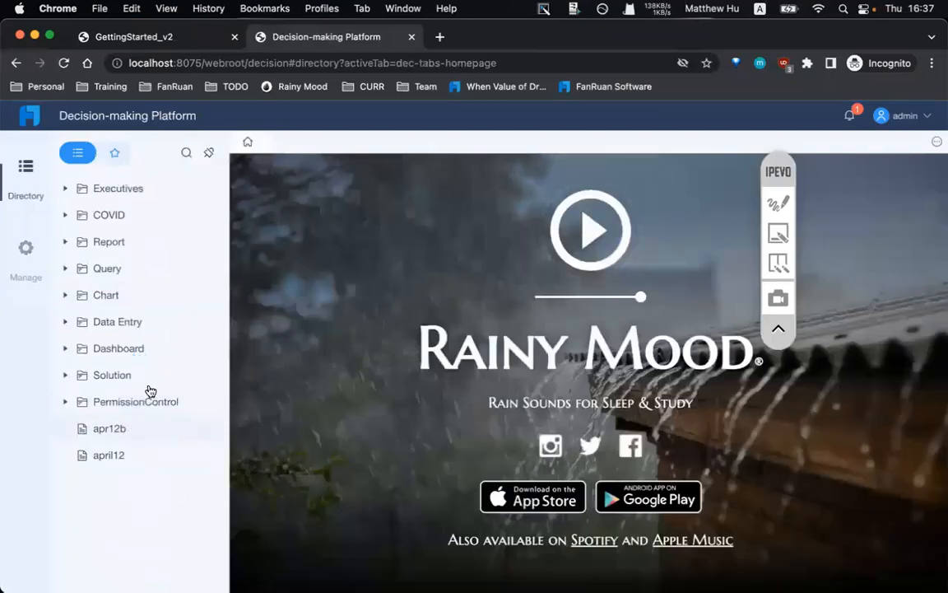
pyautogui.click(21, 261)
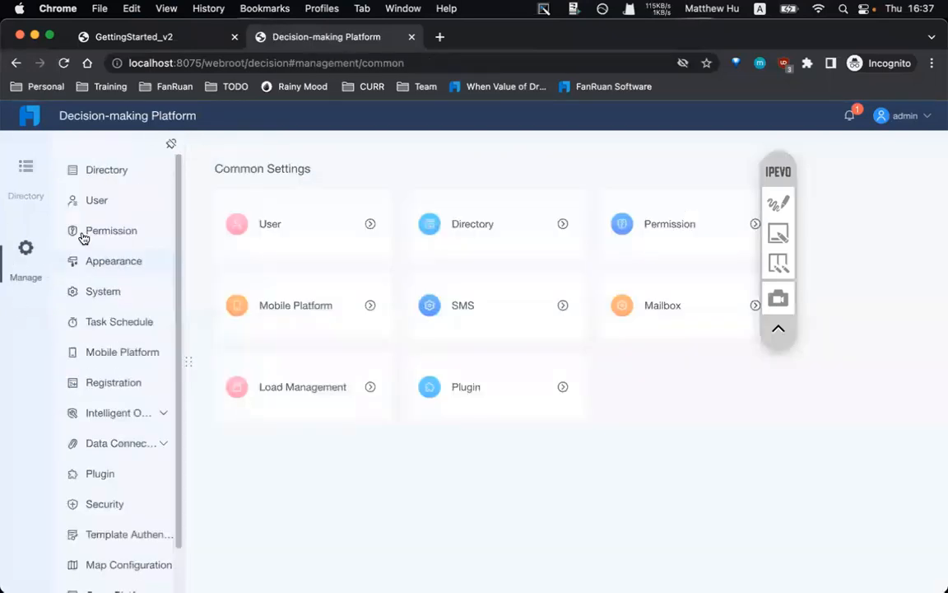
pyautogui.click(110, 170)
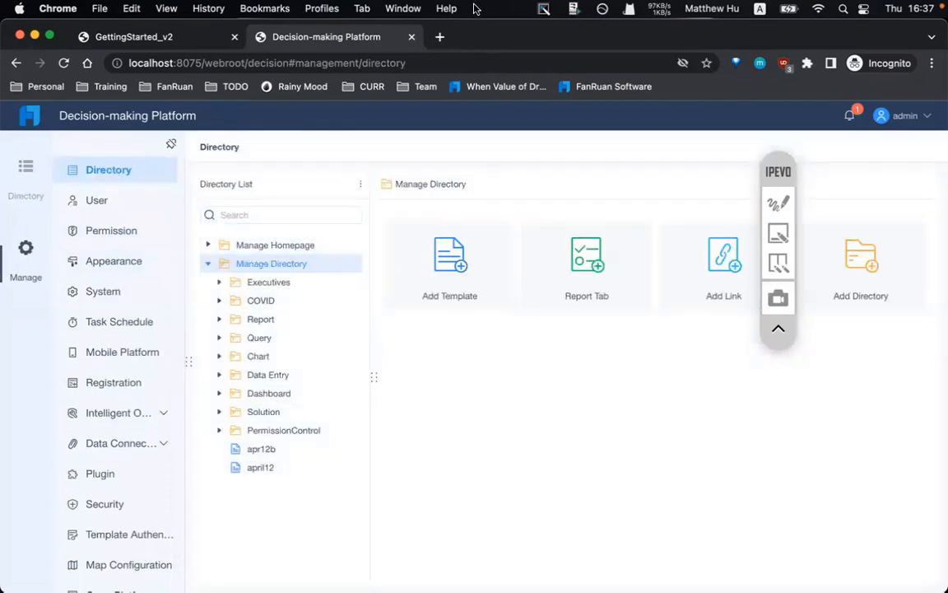
pyautogui.click(451, 267)
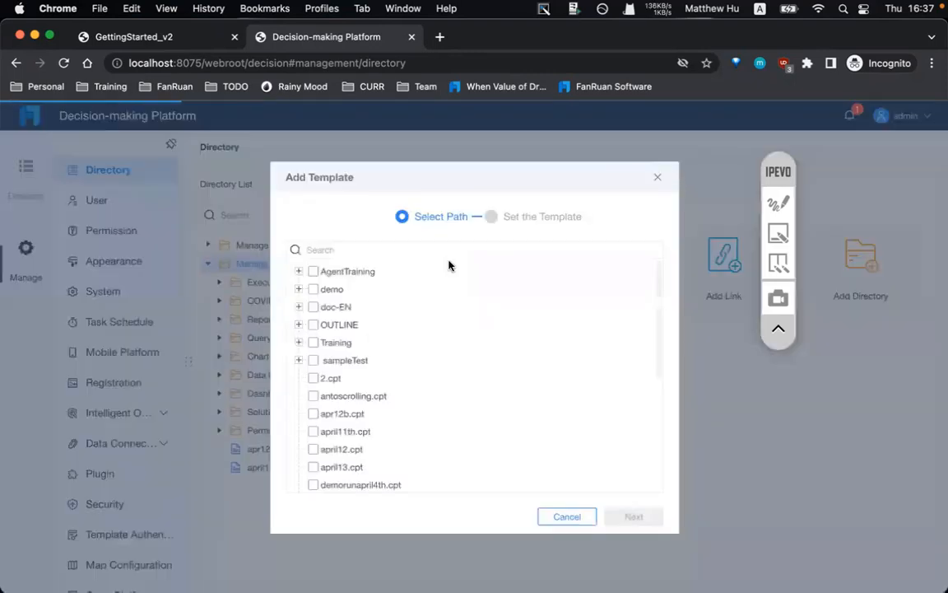
pyautogui.click(333, 469)
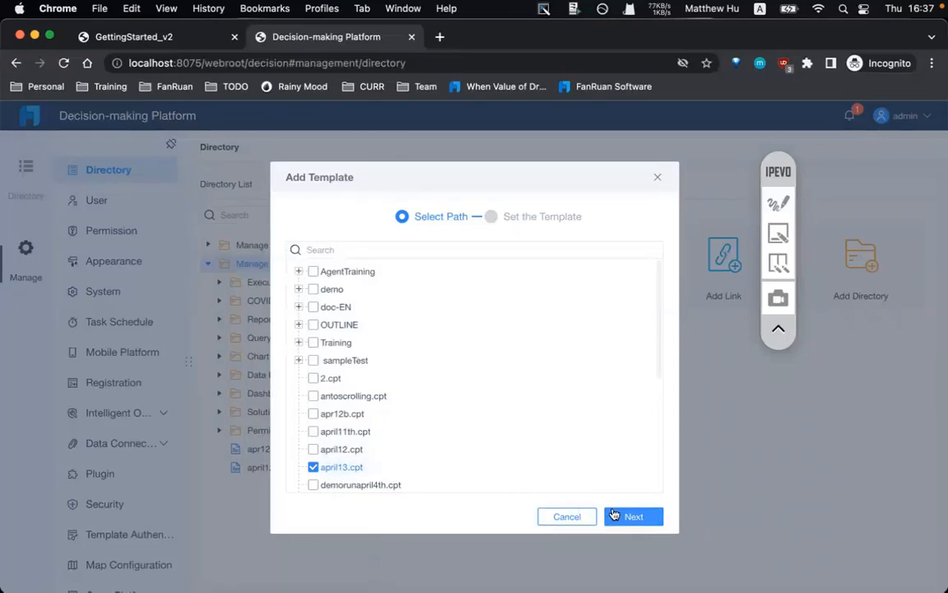
pyautogui.click(632, 516)
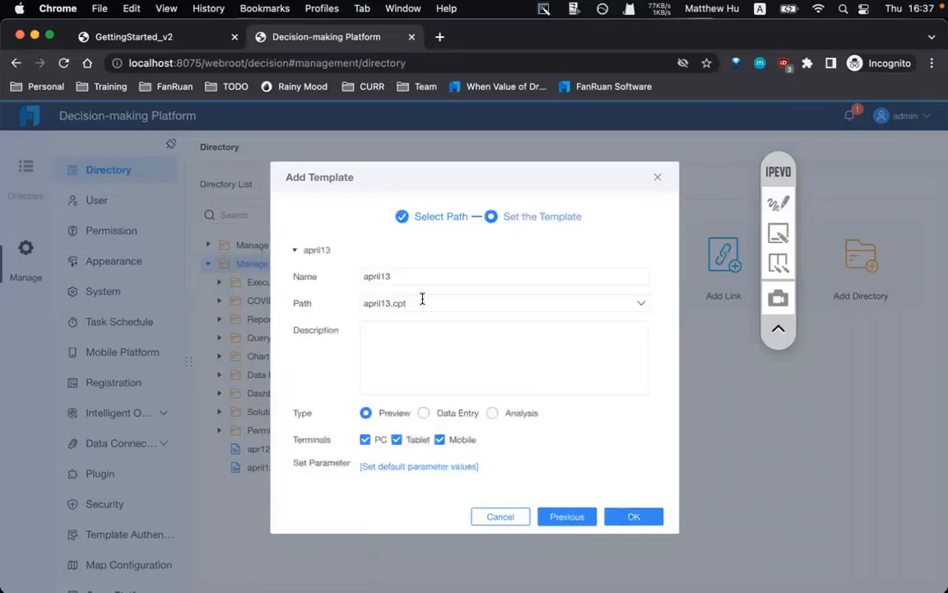
# - Rename the new directory entry to Finereportdemo and confirm
pyautogui.moveTo(396, 275); pyautogui.dragTo(330, 277)
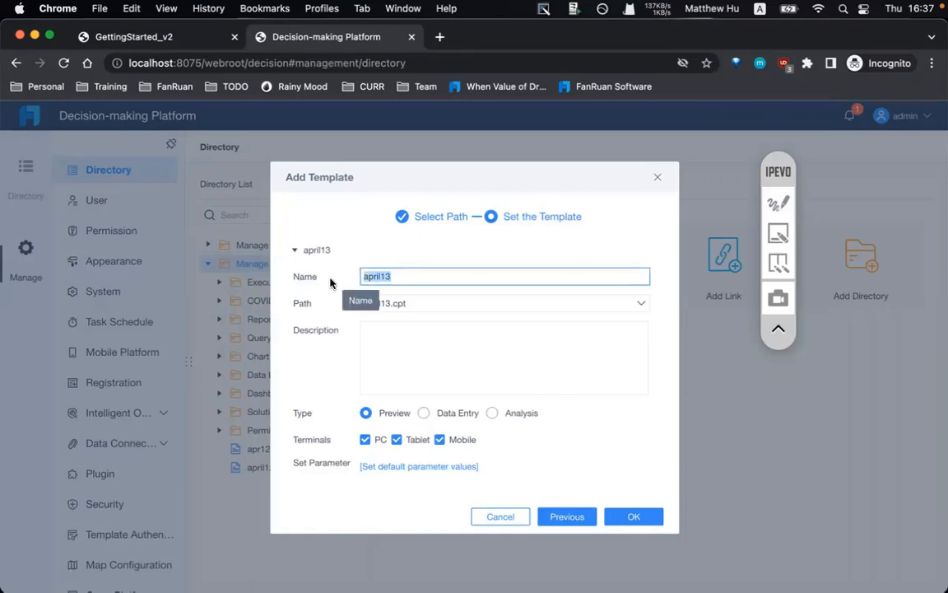
pyautogui.write('d')
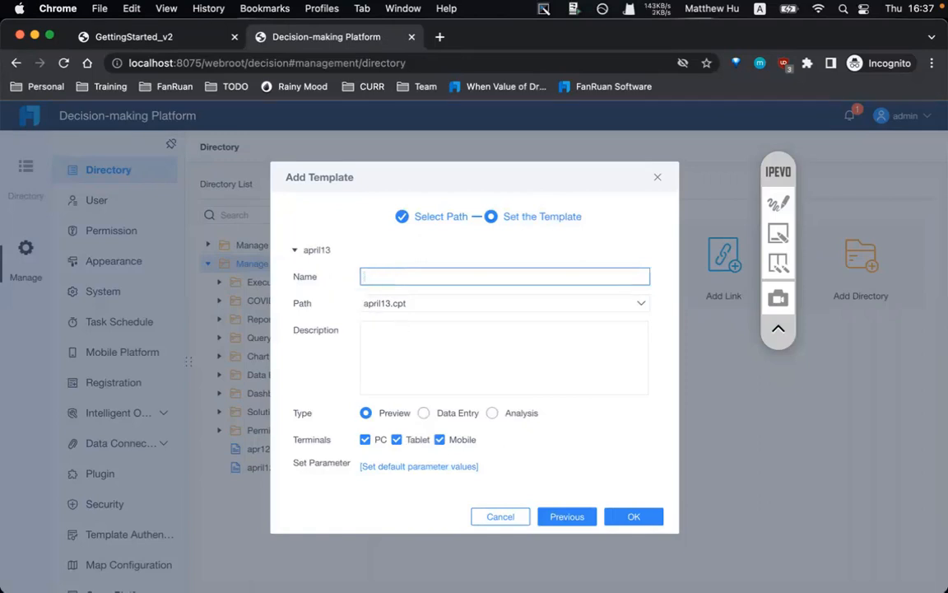
pyautogui.hotkey('ctrl', 'space')
pyautogui.write('t')
pyautogui.press('BackSpace')
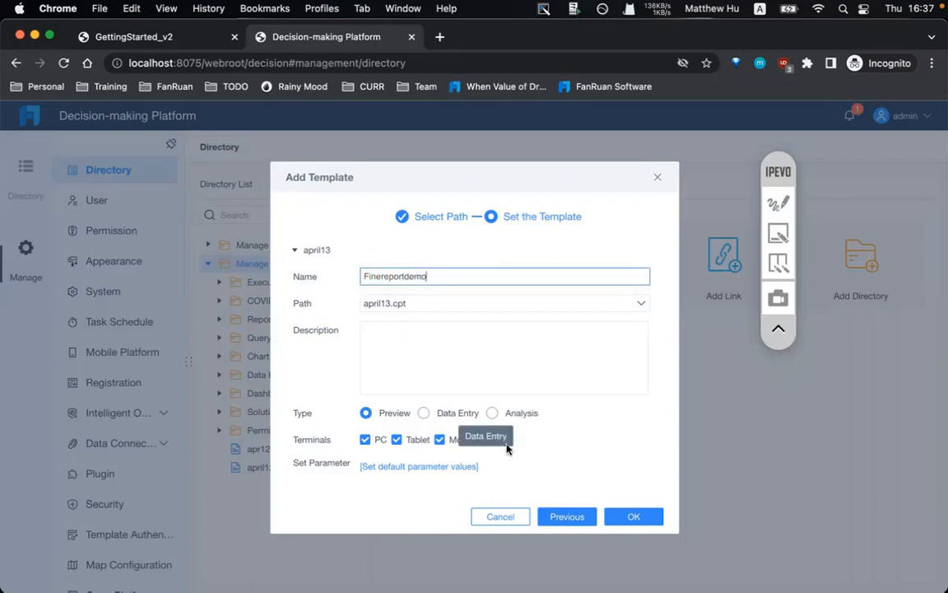
pyautogui.click(609, 516)
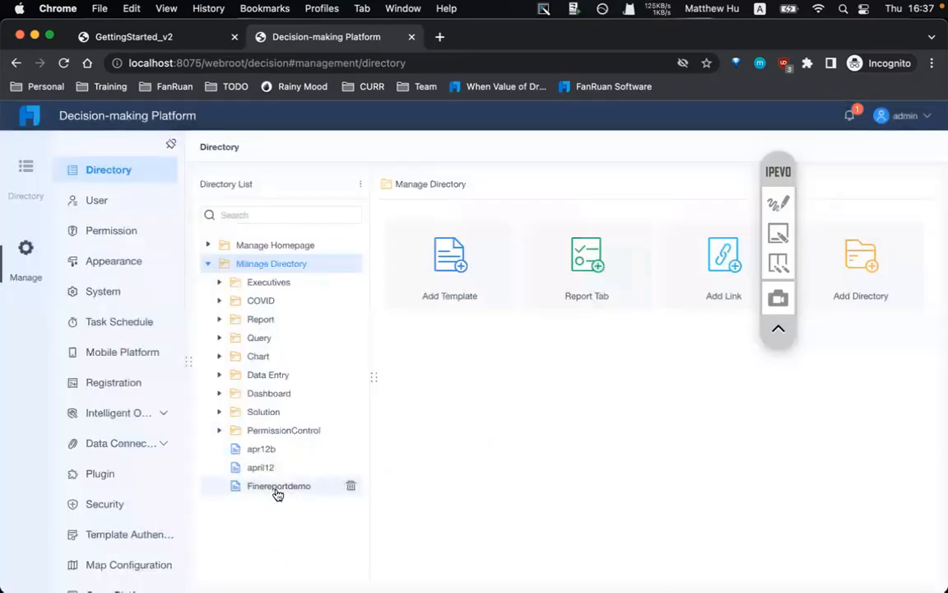
# - Open the Finereportdemo report from the directory, then return to Manage Directory
pyautogui.click(20, 186)
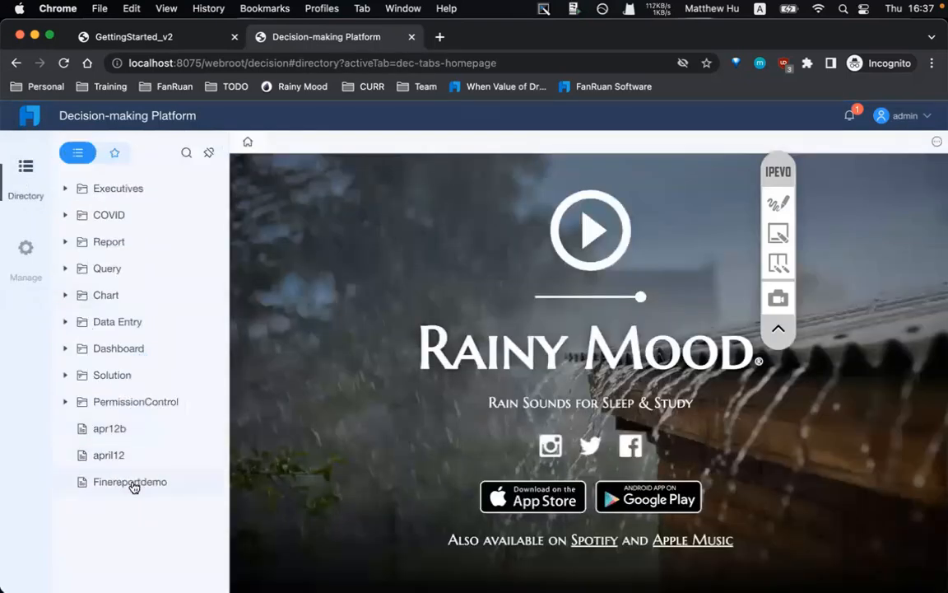
pyautogui.click(132, 483)
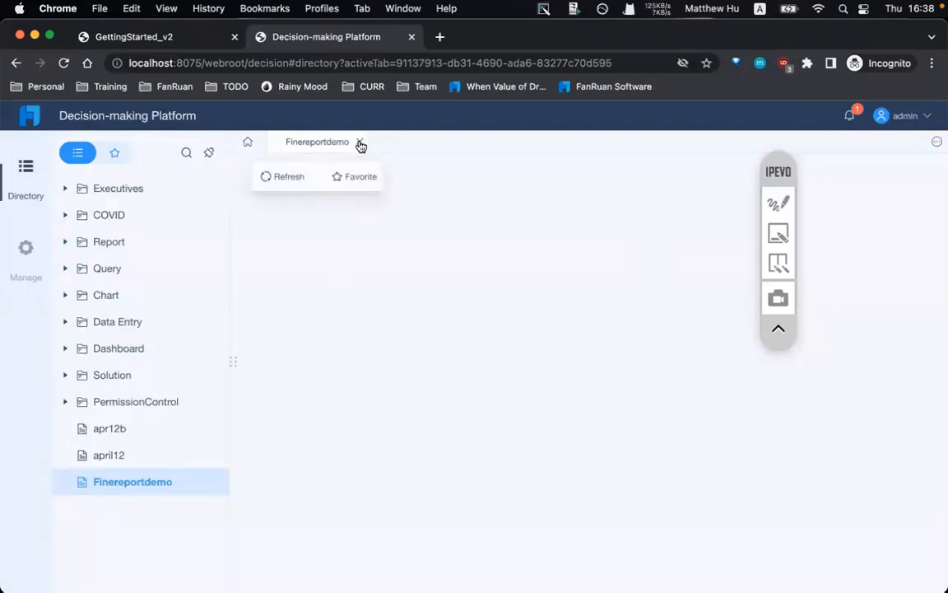
pyautogui.click(359, 143)
pyautogui.click(25, 249)
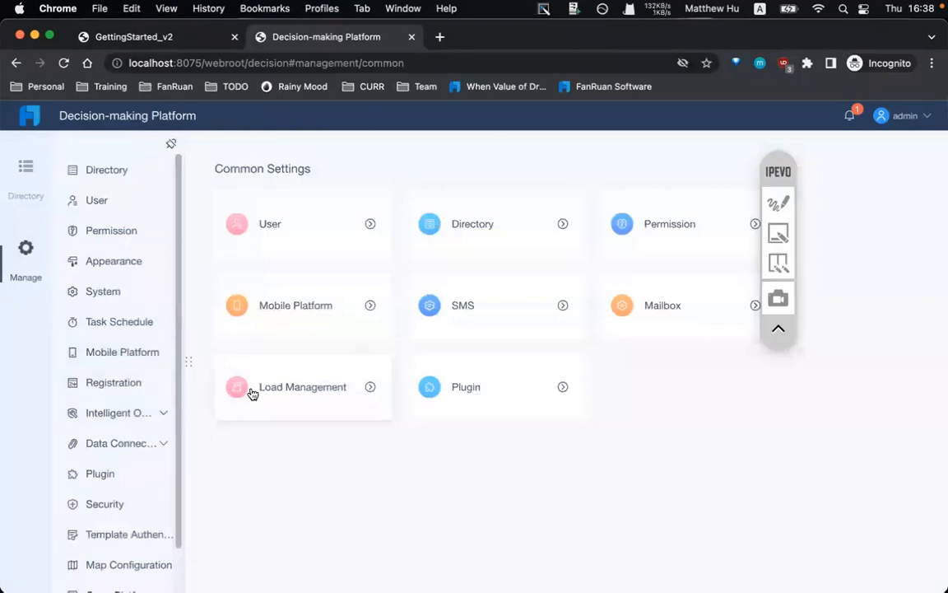
pyautogui.click(116, 172)
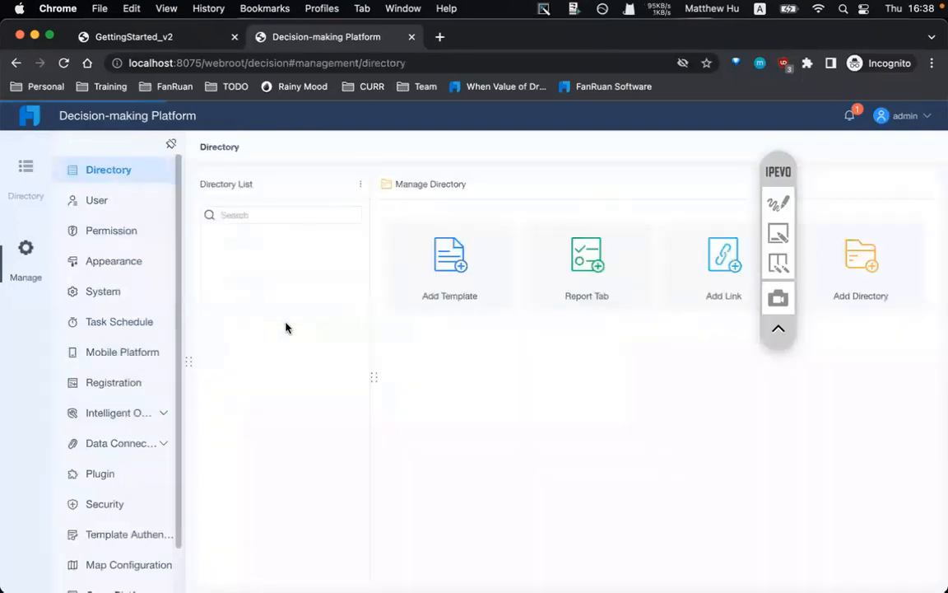
# - Close the blank loading tab and delete the Finereportdemo directory entry
pyautogui.click(289, 491)
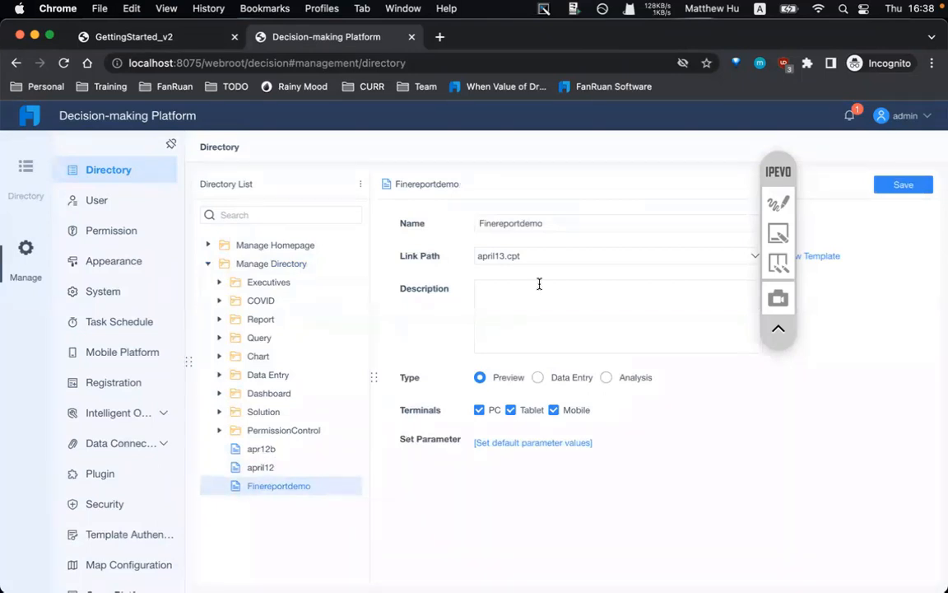
pyautogui.moveTo(778, 171); pyautogui.dragTo(770, 353)
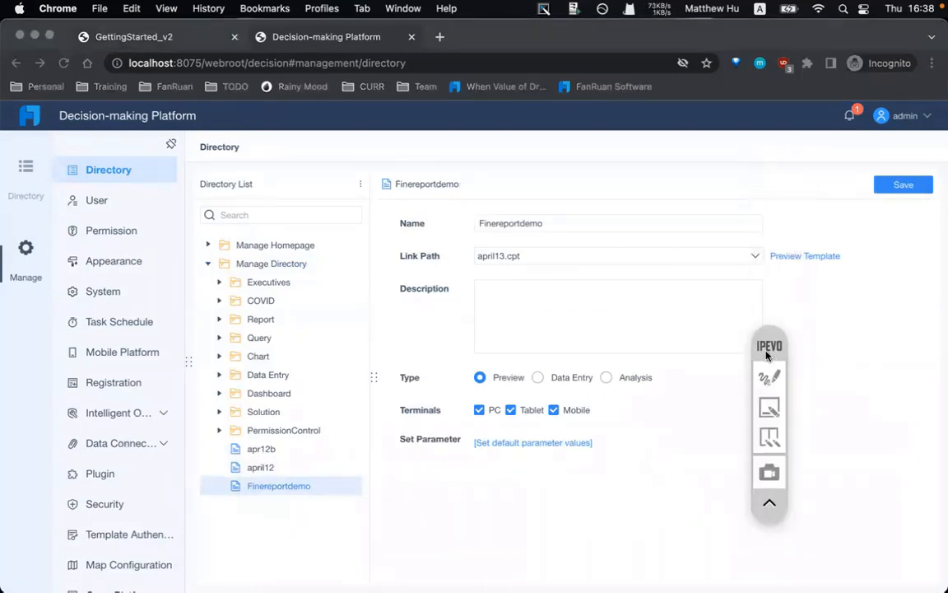
pyautogui.click(800, 260)
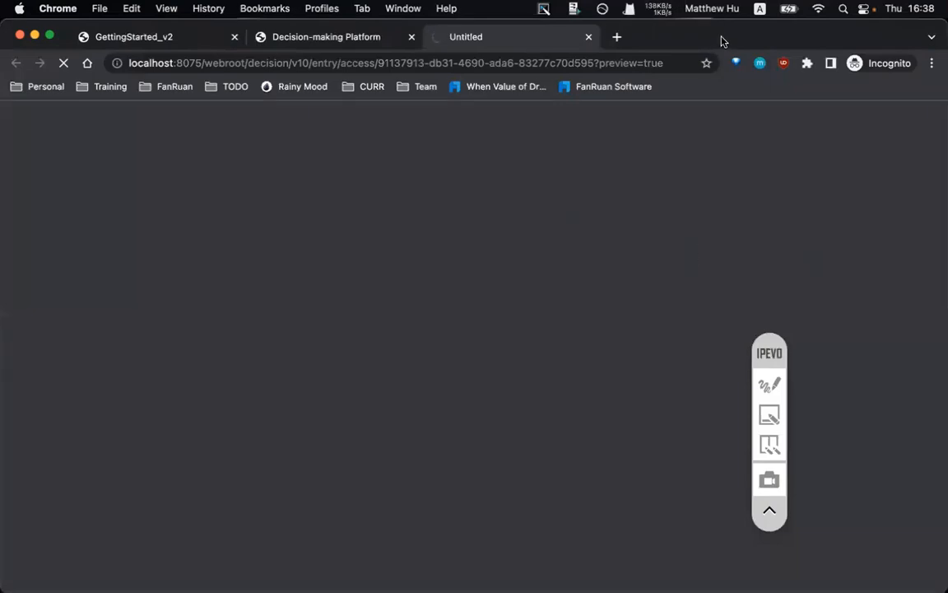
pyautogui.click(589, 38)
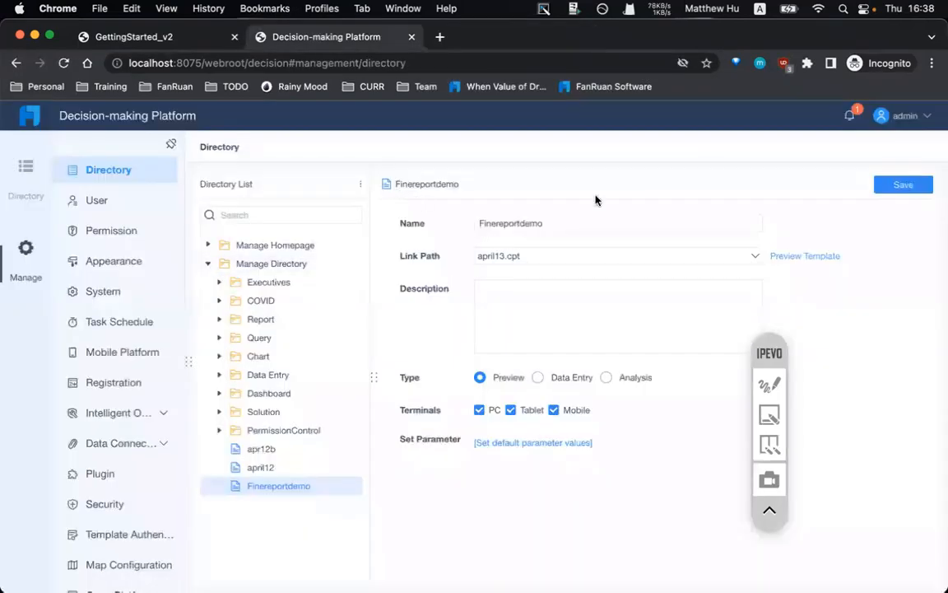
pyautogui.click(352, 486)
pyautogui.click(465, 548)
# - Add april13.cpt to Manage Directory under its default name april13
pyautogui.click(462, 248)
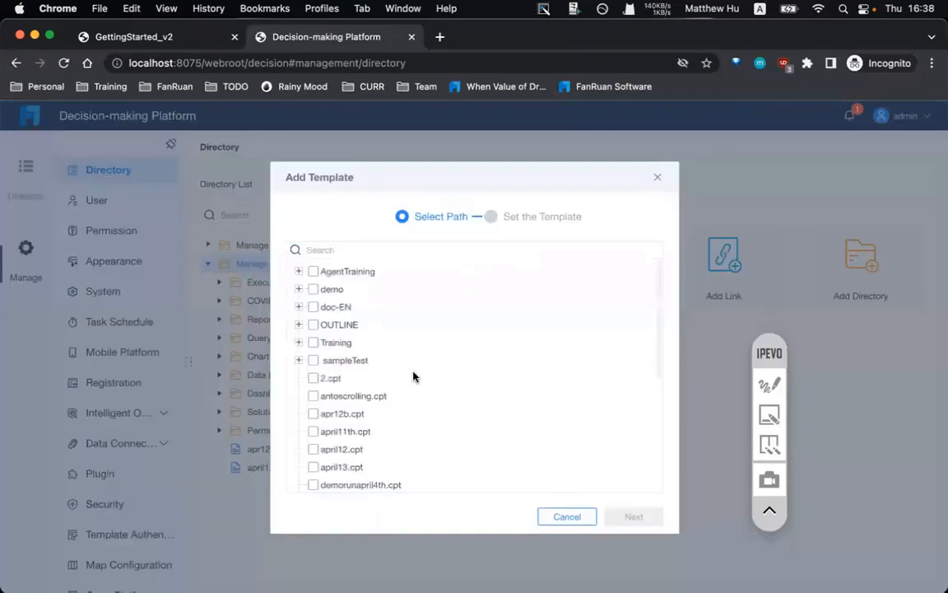
pyautogui.scroll(-3, 421, 405)
pyautogui.scroll(2, 343, 330)
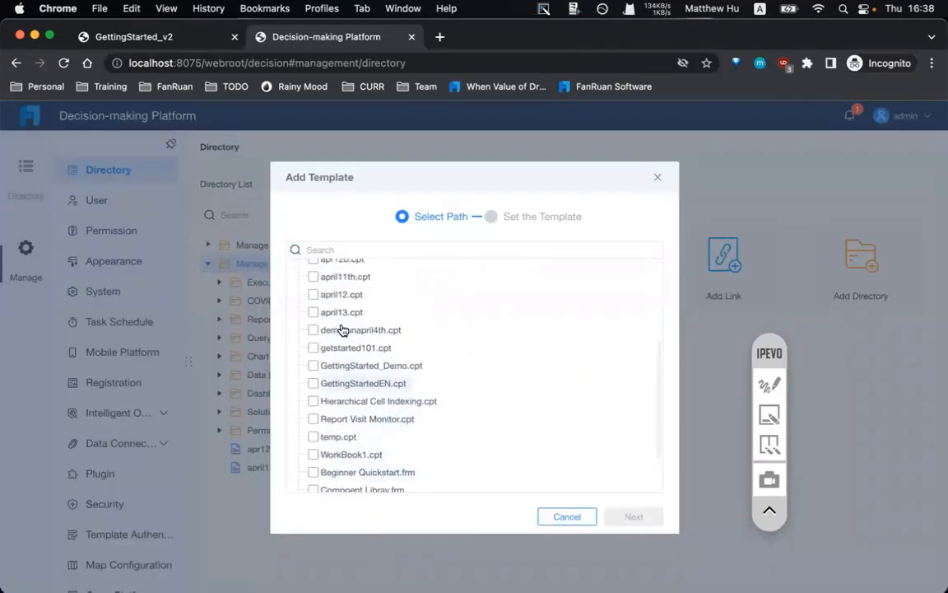
pyautogui.click(339, 314)
pyautogui.click(622, 516)
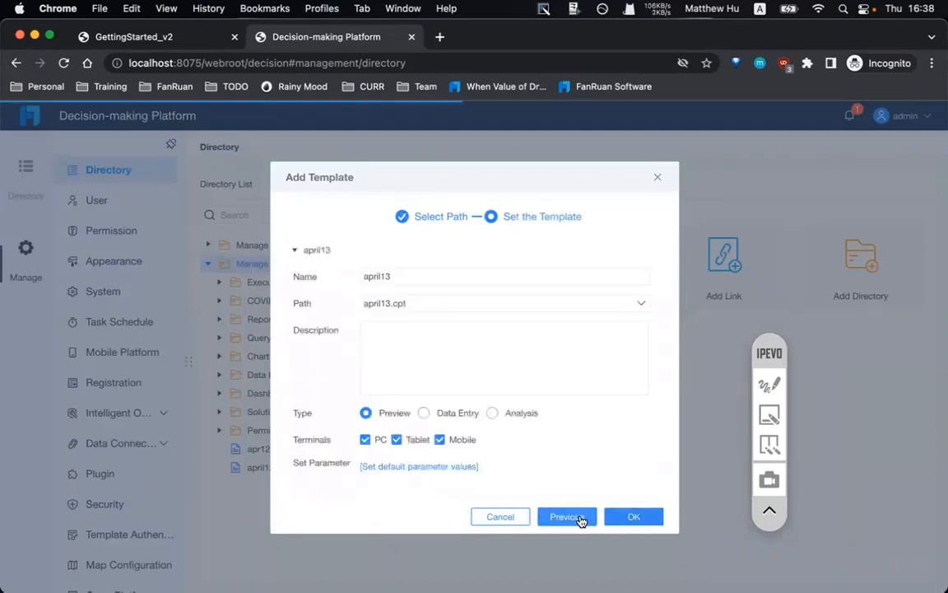
pyautogui.click(619, 518)
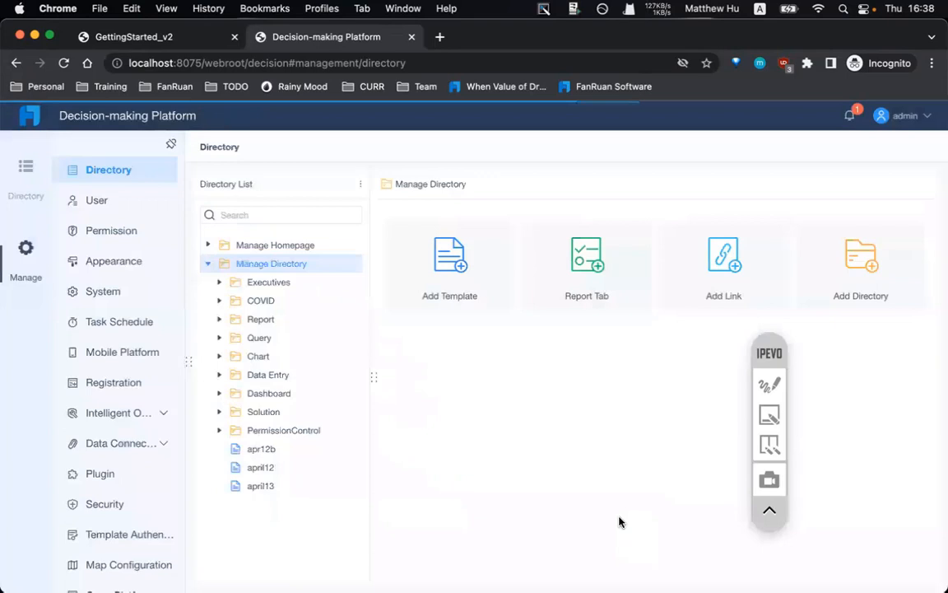
# - Open the april13 report from the user-facing Directory view
pyautogui.click(274, 489)
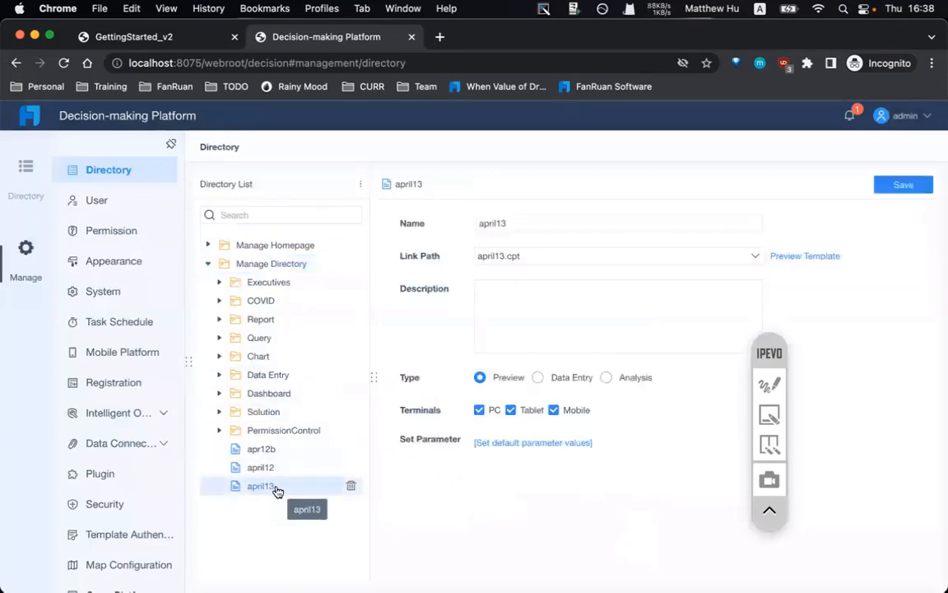
pyautogui.click(27, 175)
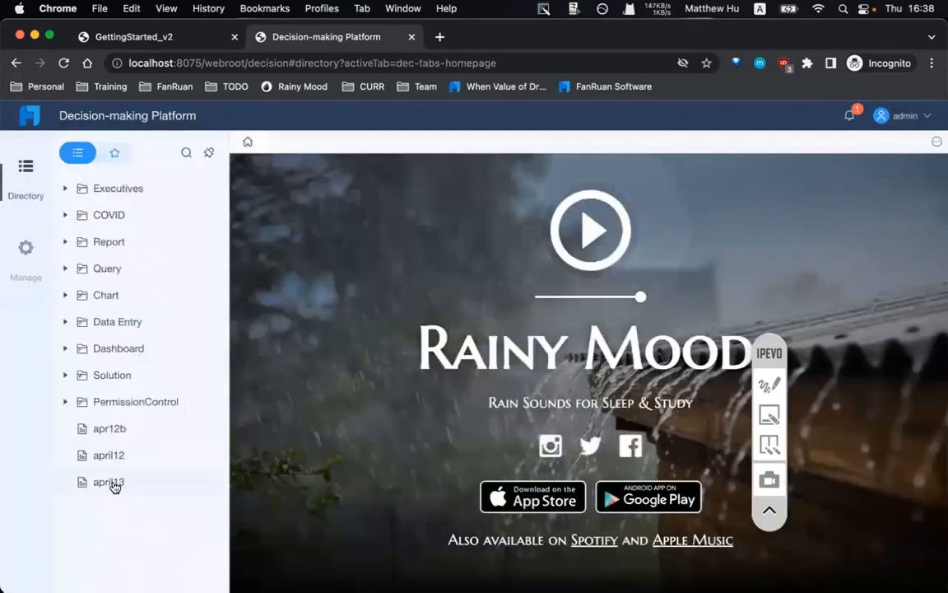
pyautogui.click(112, 485)
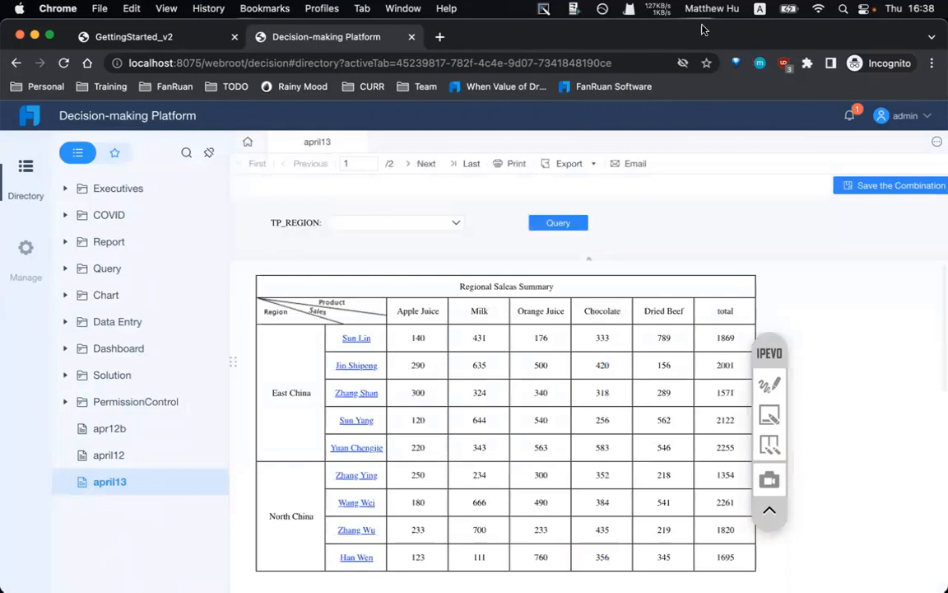
pyautogui.scroll(-3, 534, 384)
pyautogui.scroll(3, 510, 391)
pyautogui.scroll(-3, 494, 441)
pyautogui.scroll(3, 494, 440)
pyautogui.click(355, 338)
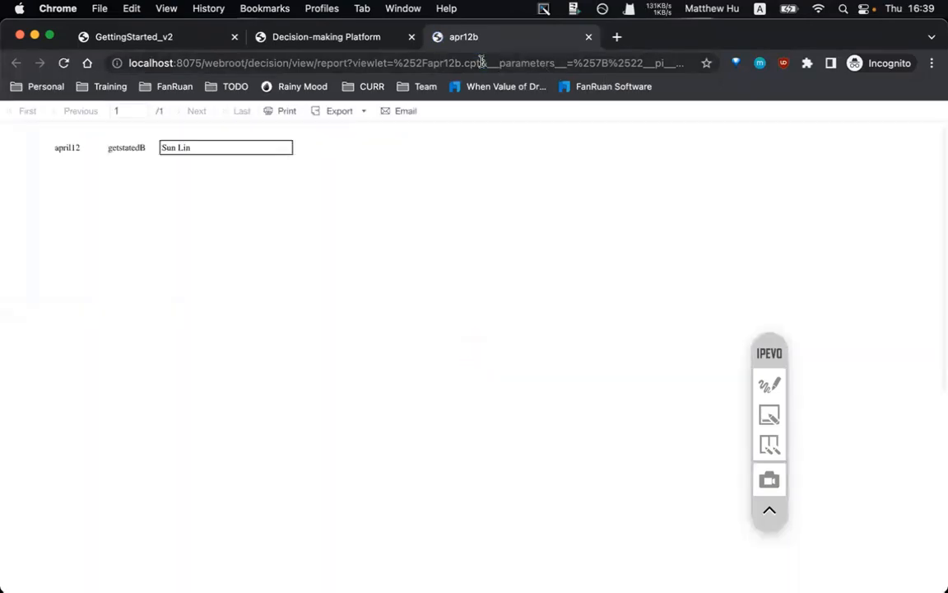
pyautogui.click(304, 63)
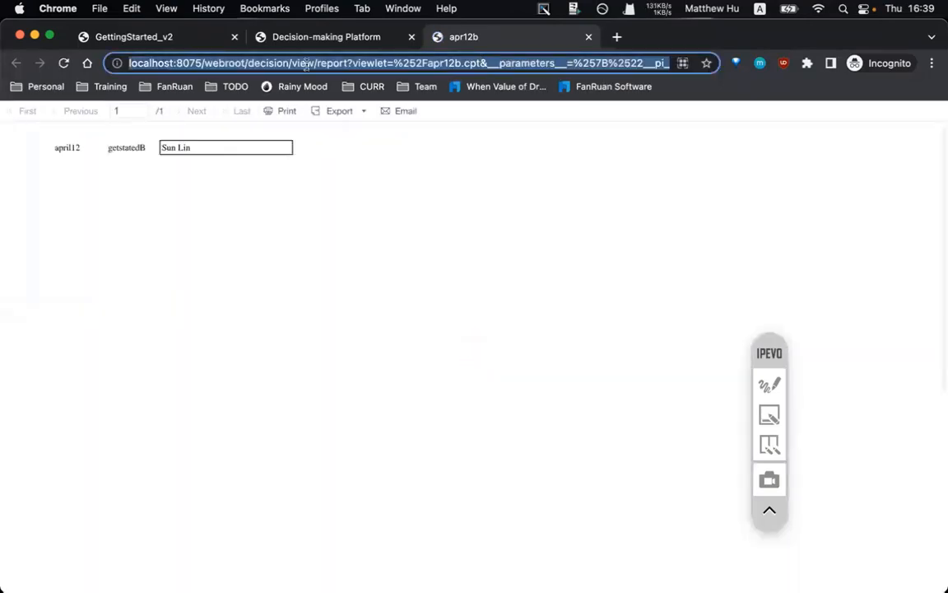
# - Return to the Decision-making Platform tab and open its management settings
pyautogui.click(286, 26)
pyautogui.click(160, 33)
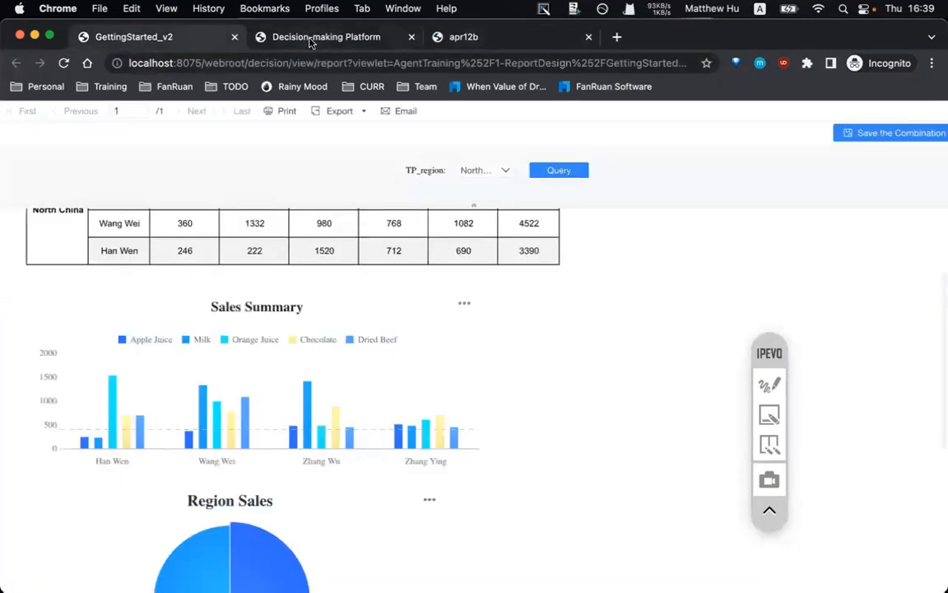
pyautogui.click(311, 39)
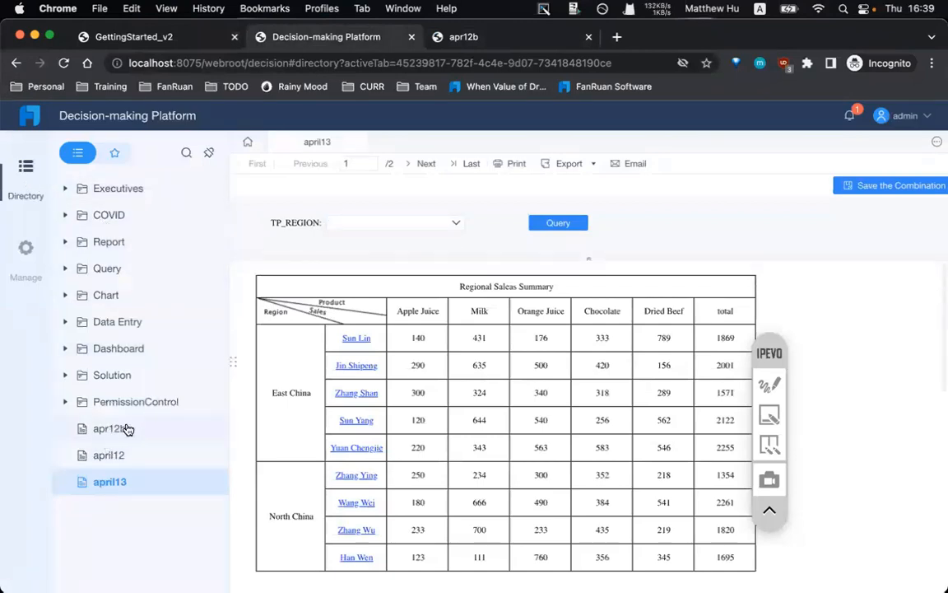
pyautogui.click(27, 247)
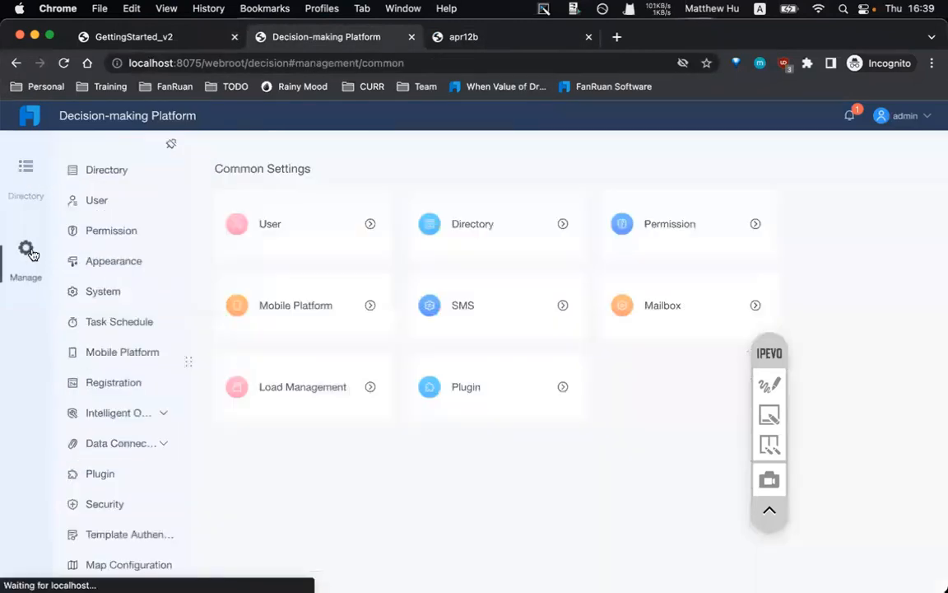
# - Delete the apr12b entry from the managed directory and confirm with OK
pyautogui.click(107, 169)
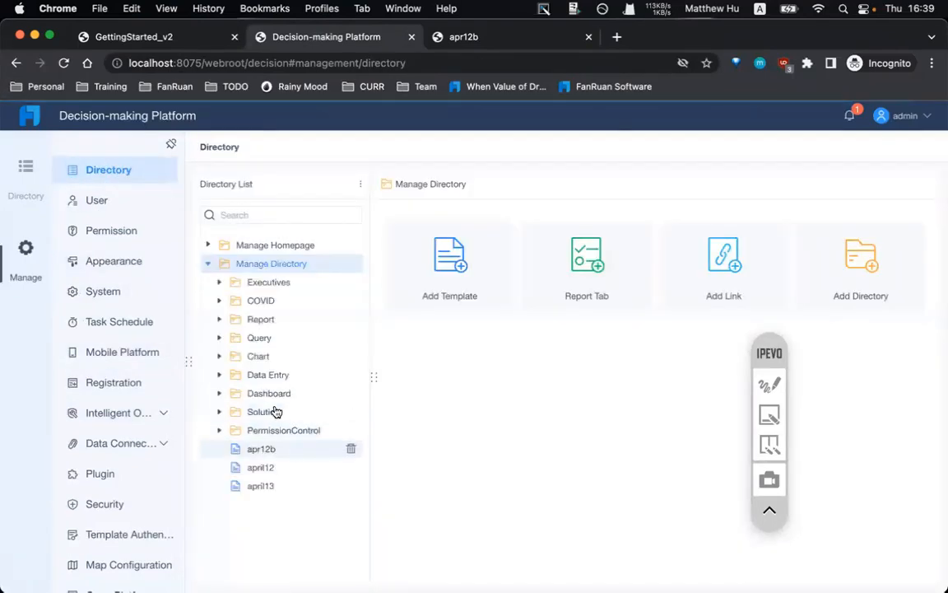
pyautogui.click(351, 449)
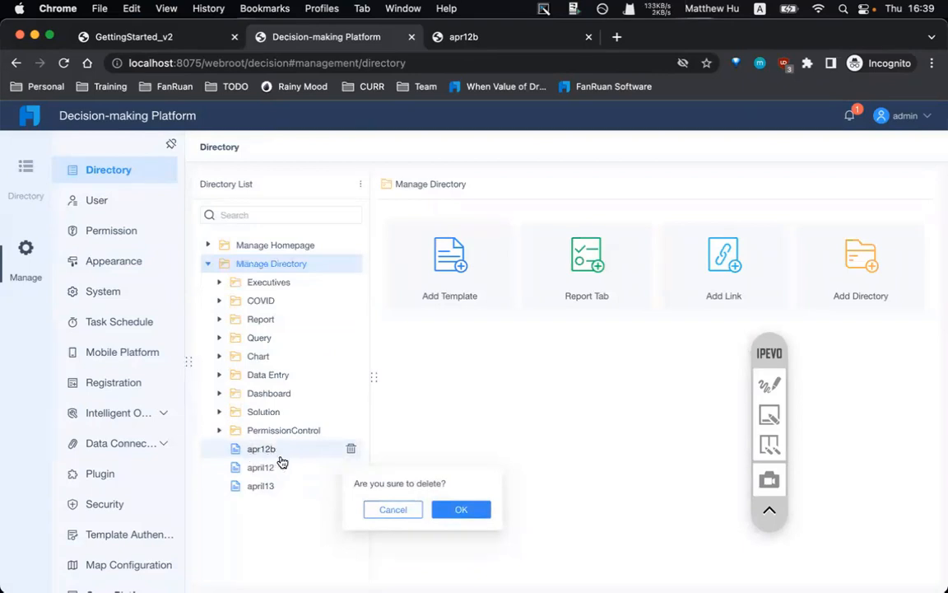
pyautogui.click(458, 508)
pyautogui.click(23, 176)
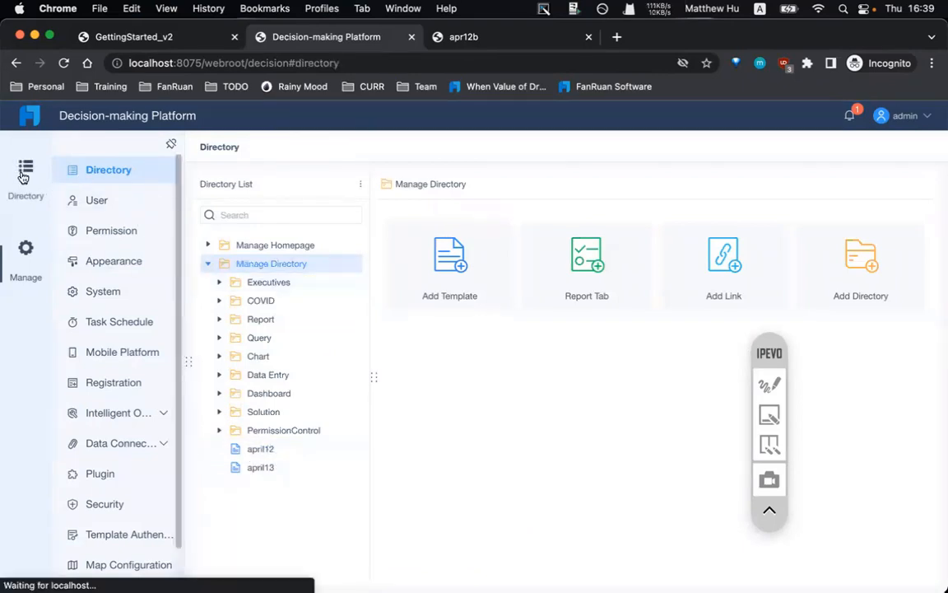
# - Reload the apr12b report page from its web address, then return to the Decision-making Platform
pyautogui.click(464, 42)
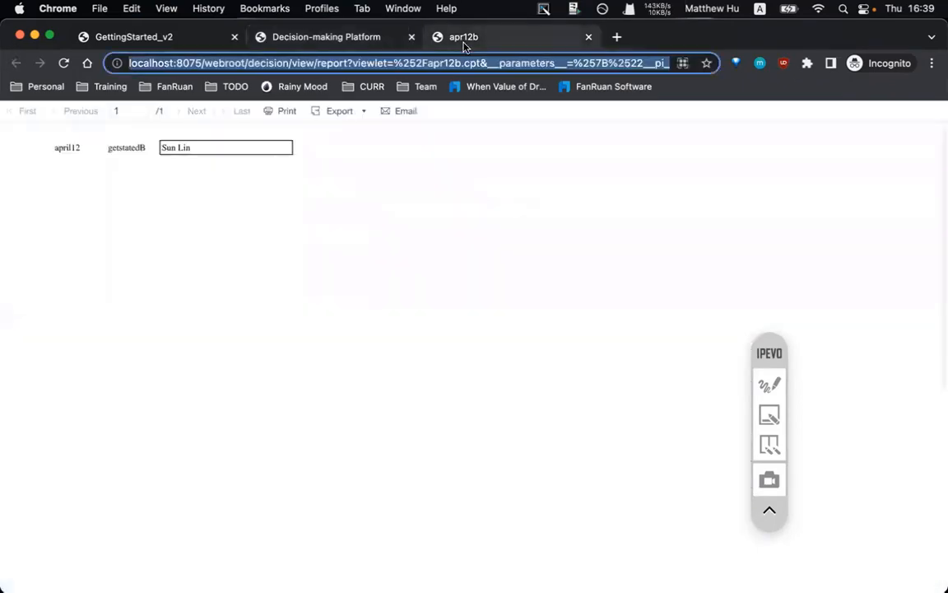
pyautogui.click(400, 65)
pyautogui.press('super+a')
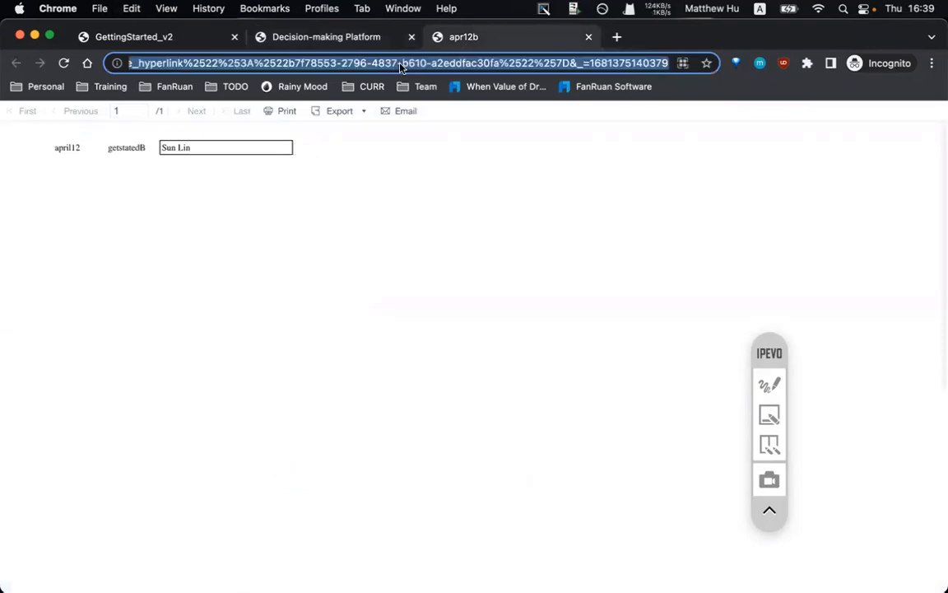
pyautogui.press('Return')
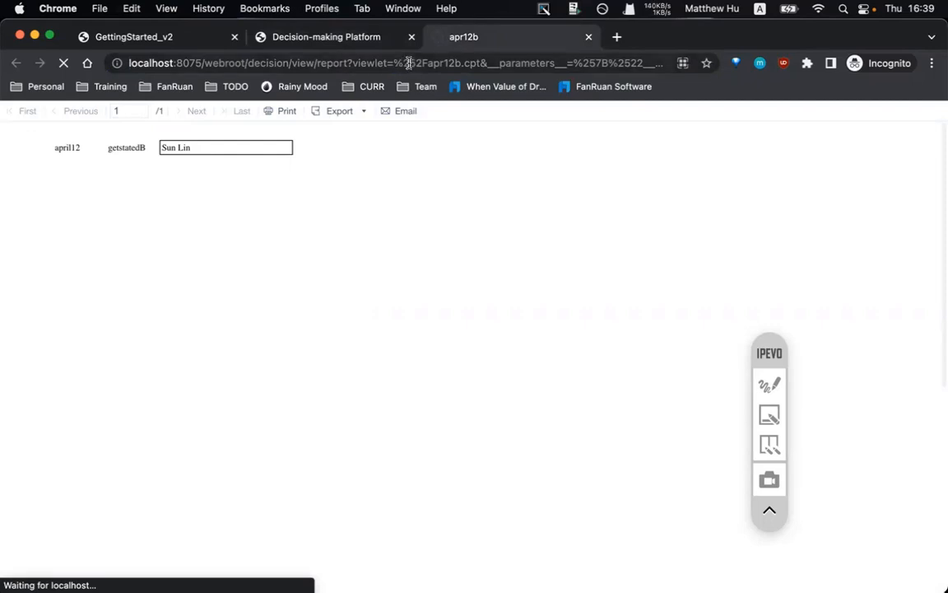
pyautogui.click(354, 33)
pyautogui.click(481, 36)
pyautogui.click(389, 38)
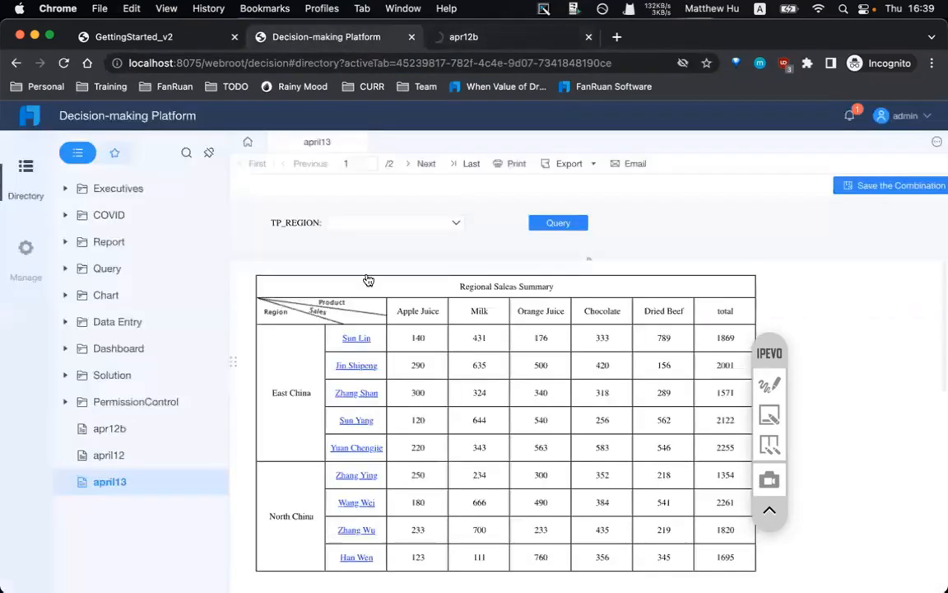
pyautogui.click(364, 338)
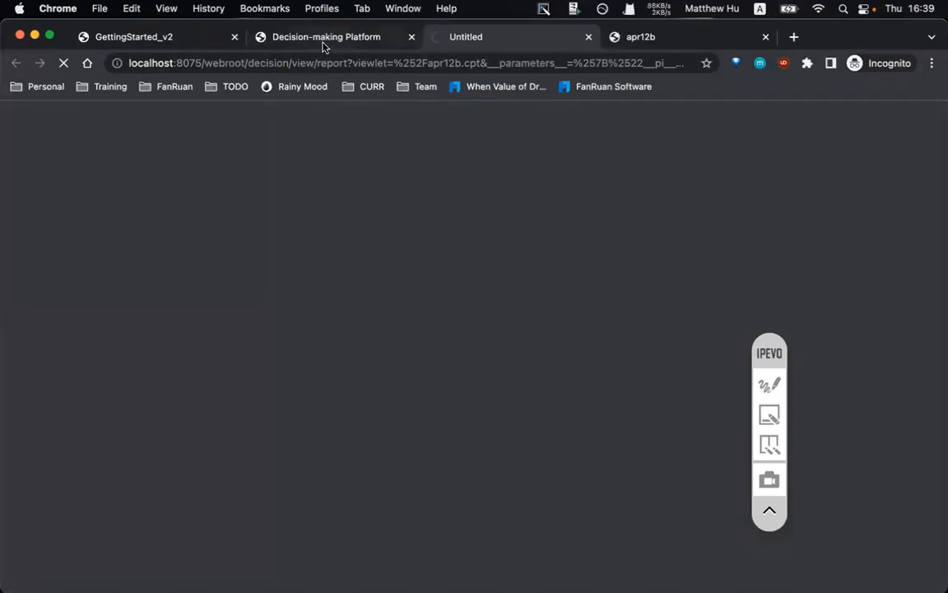
pyautogui.click(632, 37)
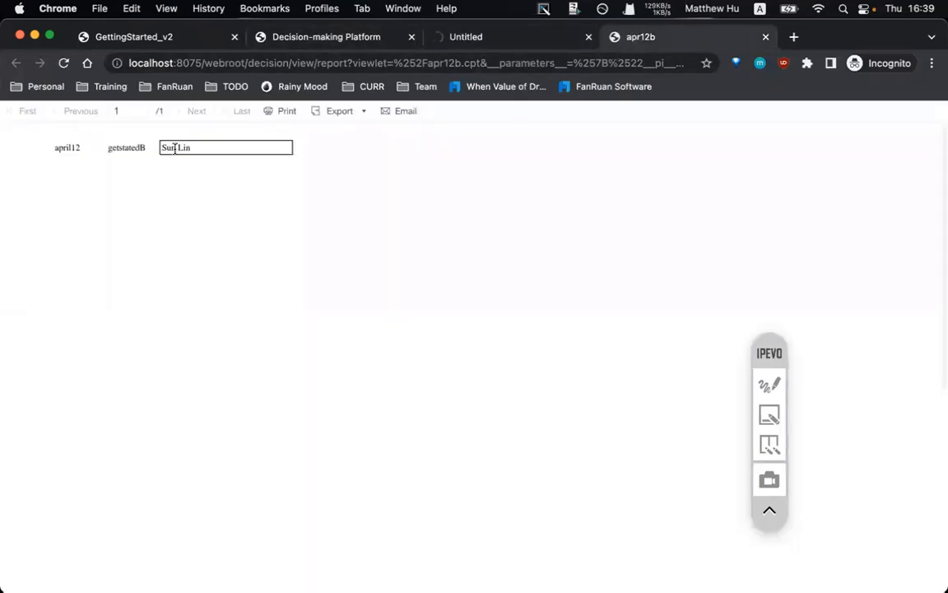
pyautogui.moveTo(175, 148); pyautogui.dragTo(233, 153)
pyautogui.click(371, 33)
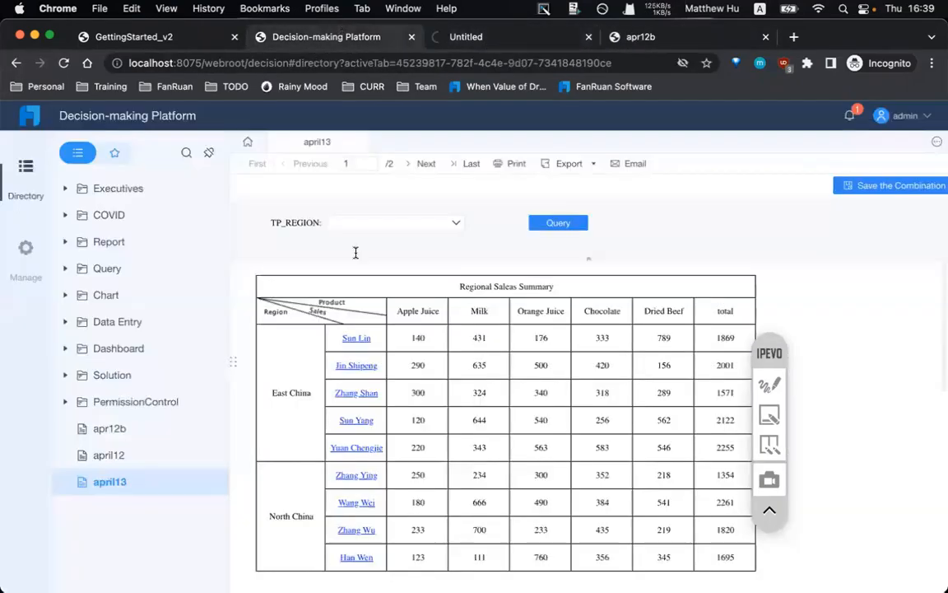
pyautogui.click(357, 420)
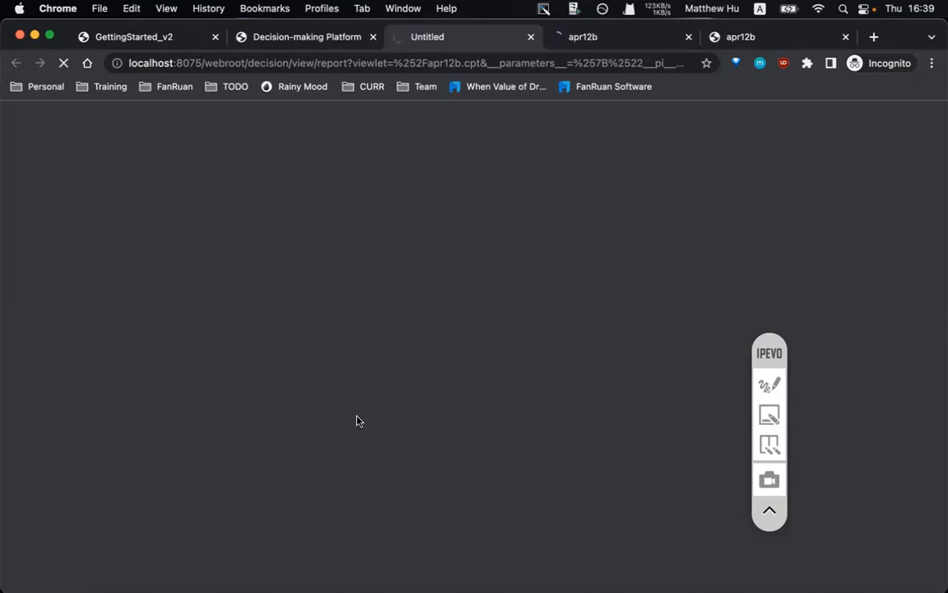
pyautogui.click(615, 38)
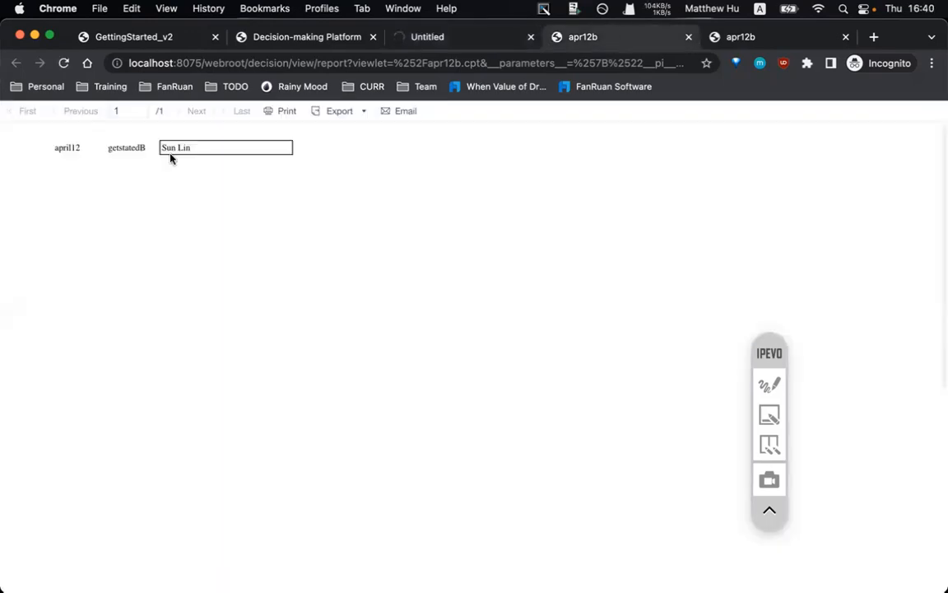
pyautogui.moveTo(170, 155); pyautogui.dragTo(250, 154)
# - Close the blank loading tab and both apr12b report tabs, leaving april13 showing
pyautogui.click(436, 37)
pyautogui.click(530, 37)
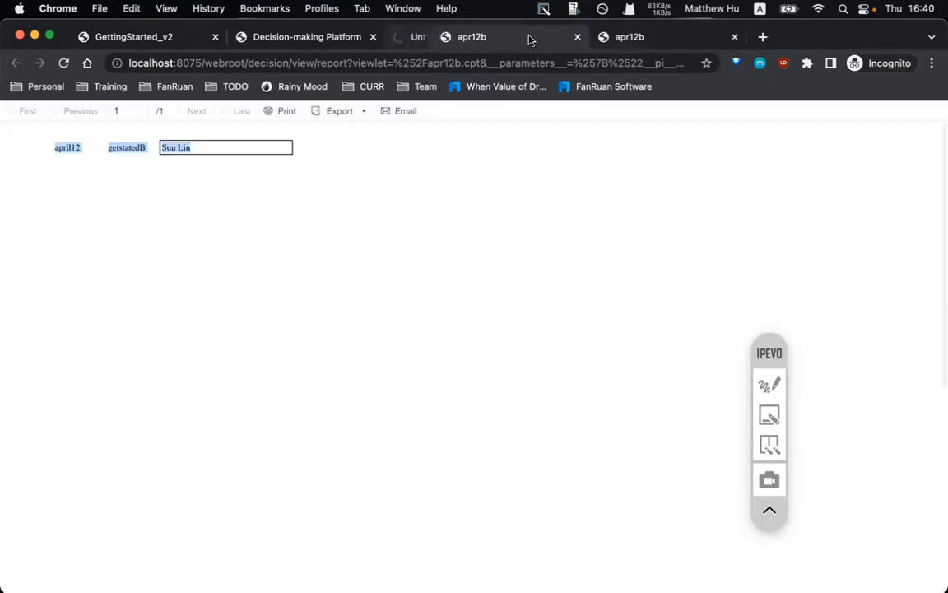
pyautogui.click(313, 37)
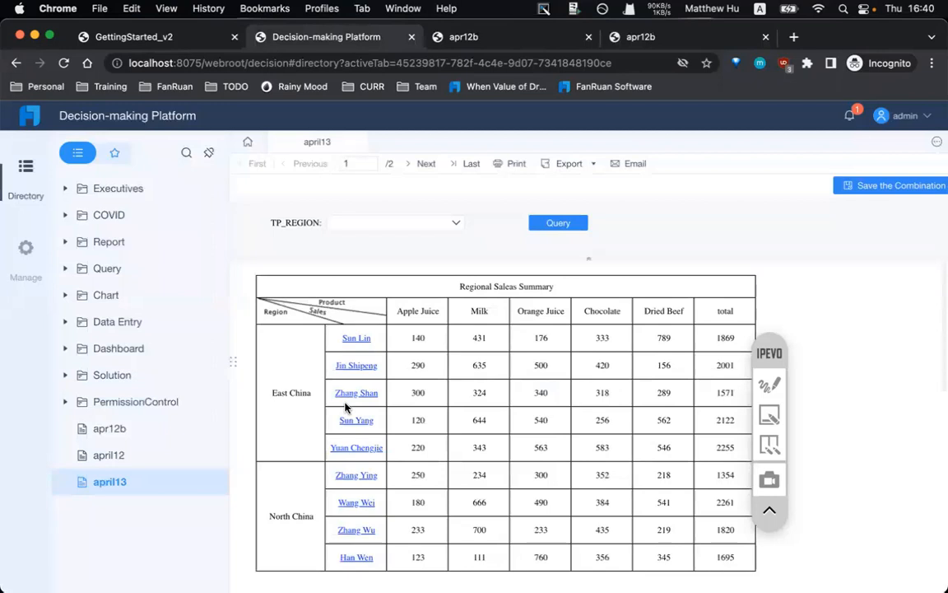
pyautogui.moveTo(489, 568)
pyautogui.click(461, 37)
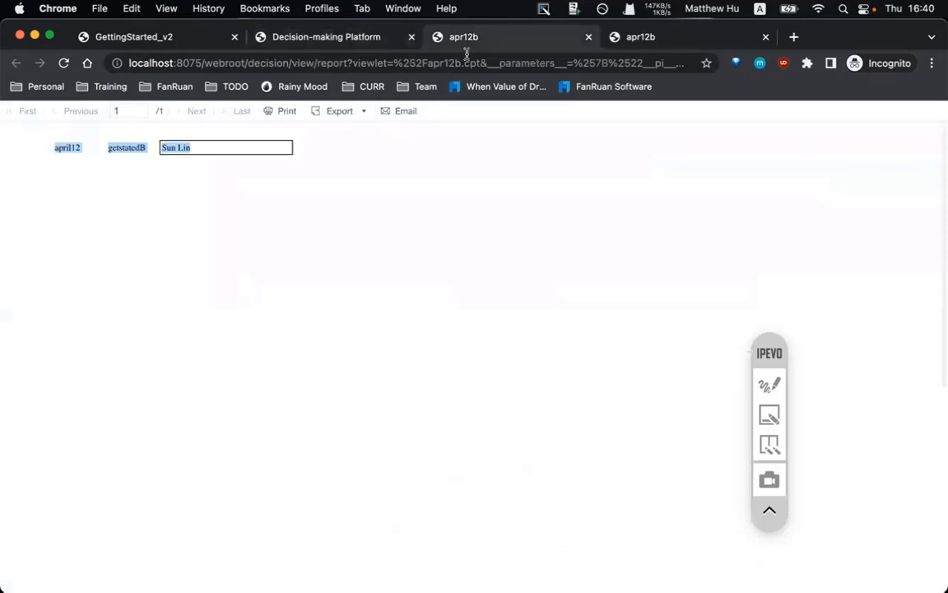
pyautogui.click(589, 37)
pyautogui.click(589, 37)
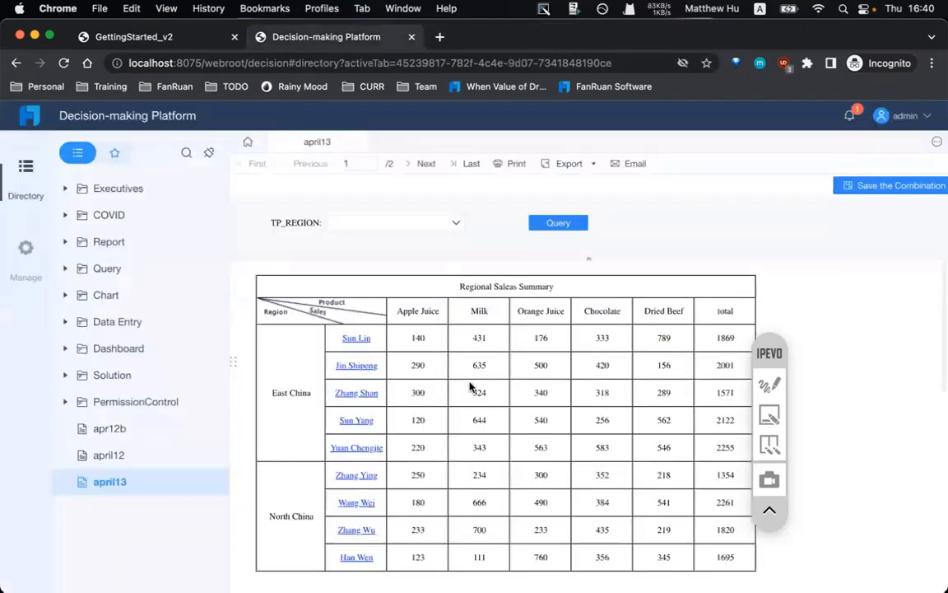